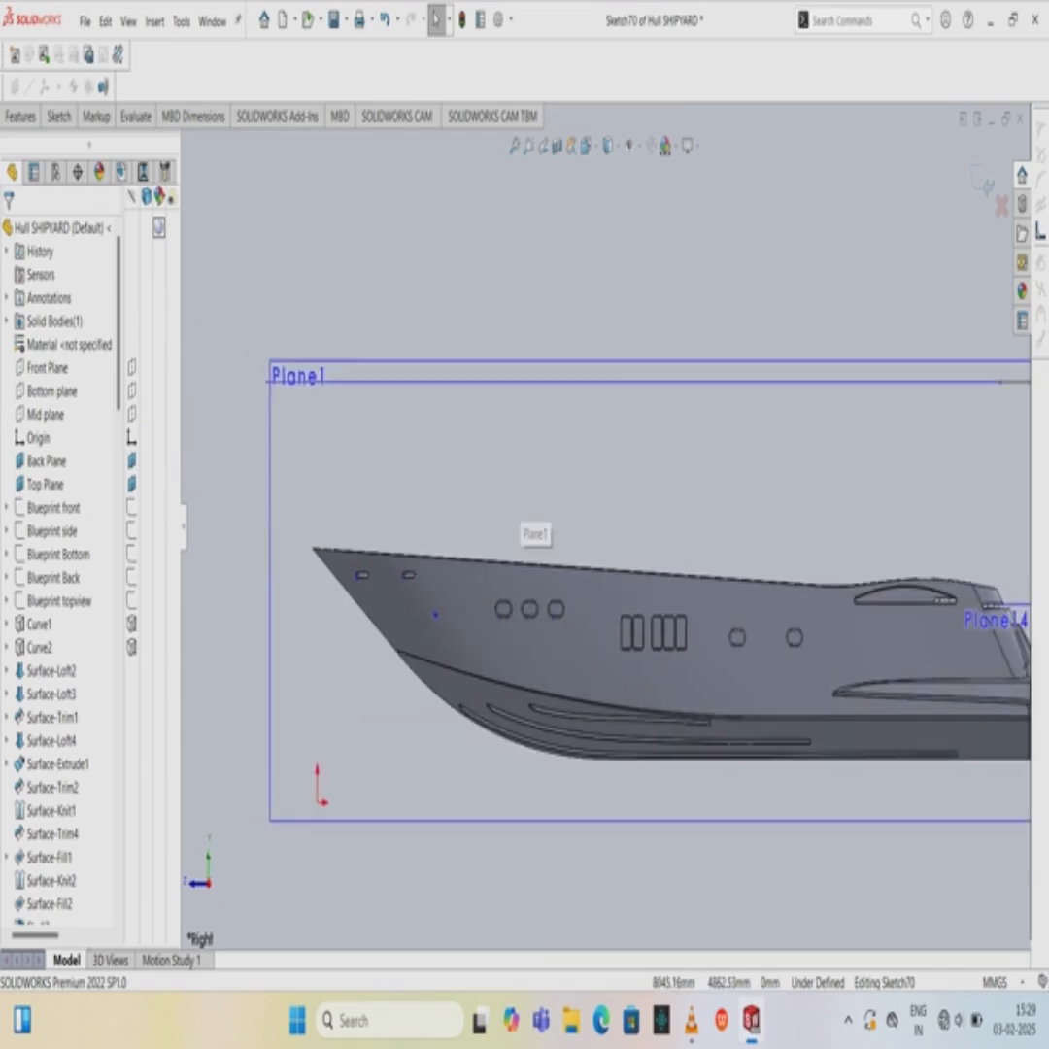
Sketch a line just below the hull's upper edge, from the slanted bow edge to just before the arched window.
click(59, 116)
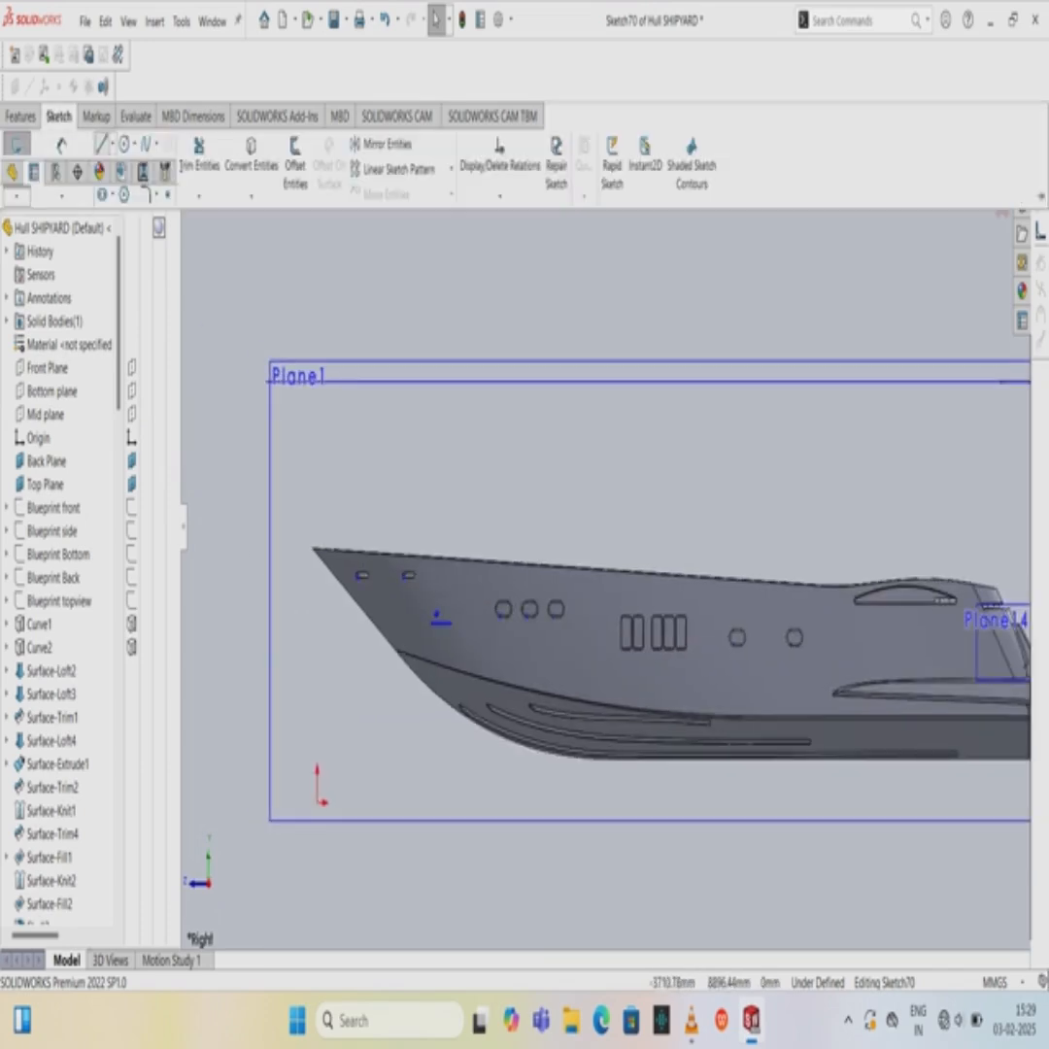
click(101, 143)
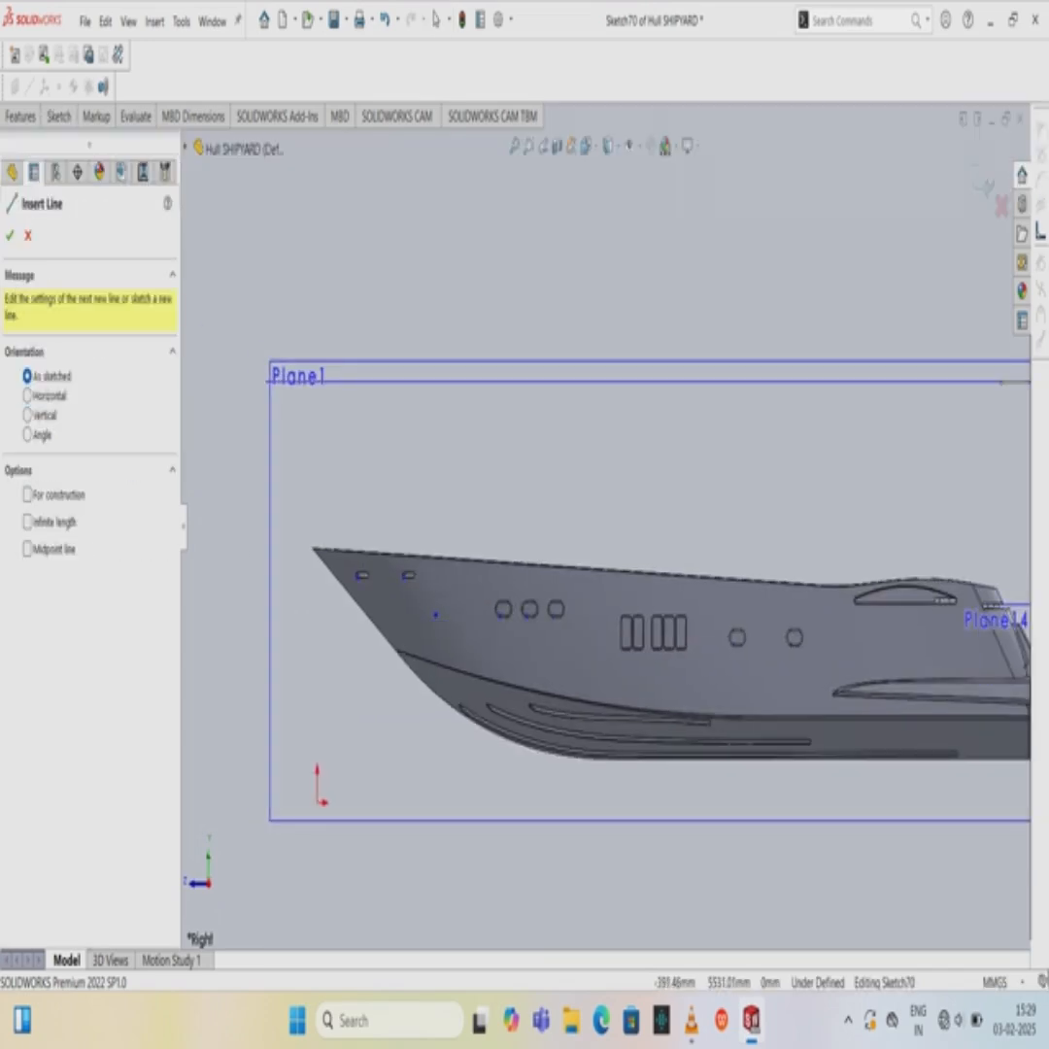
click(341, 590)
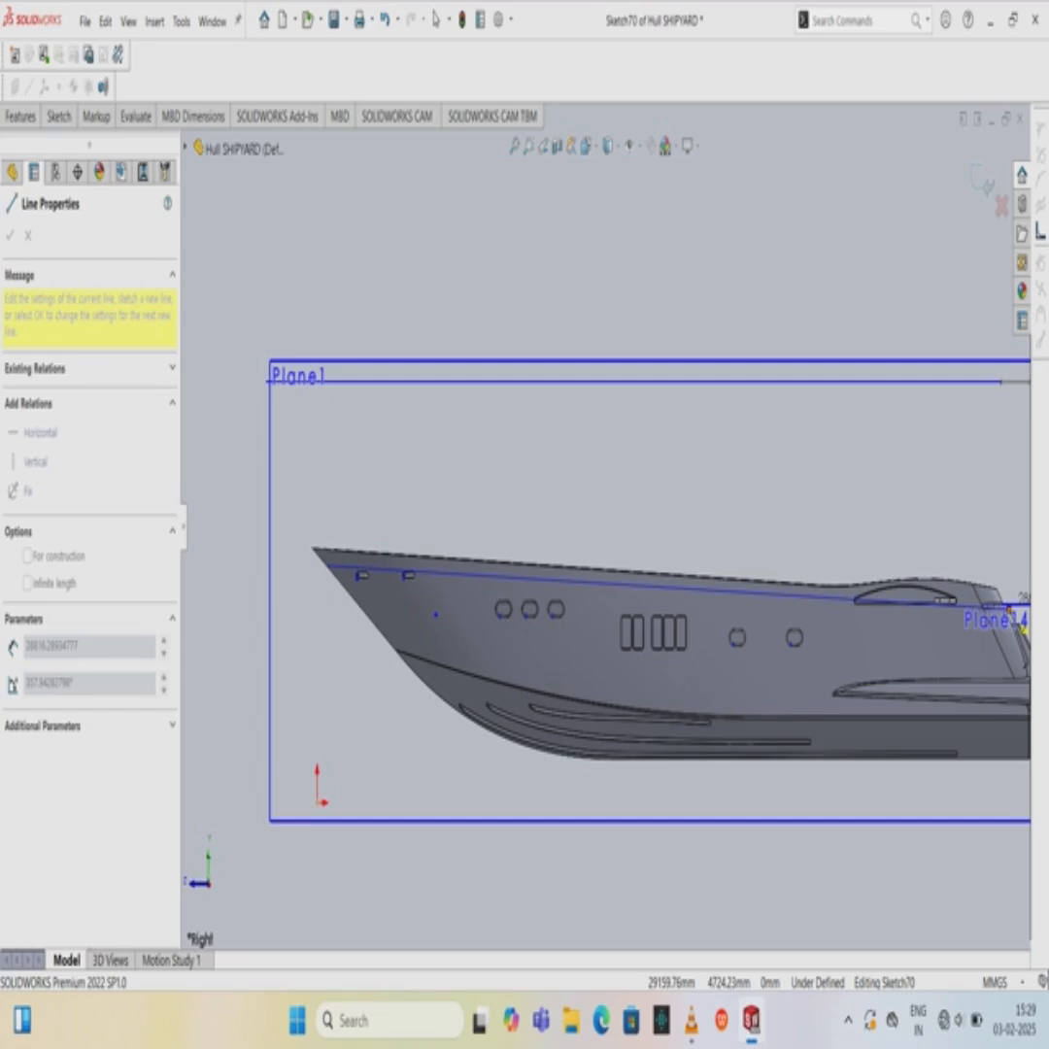
scroll(940, 604, down, 4)
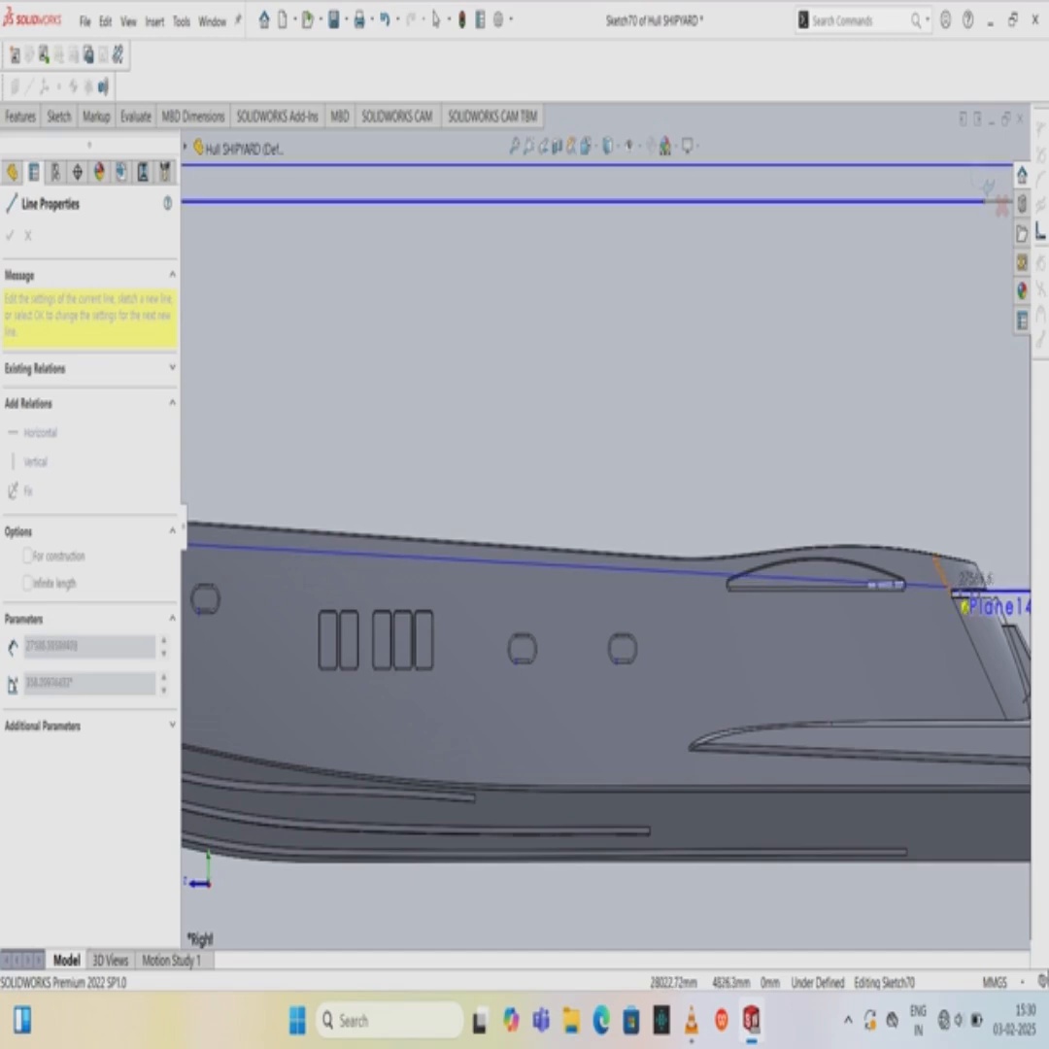
click(714, 573)
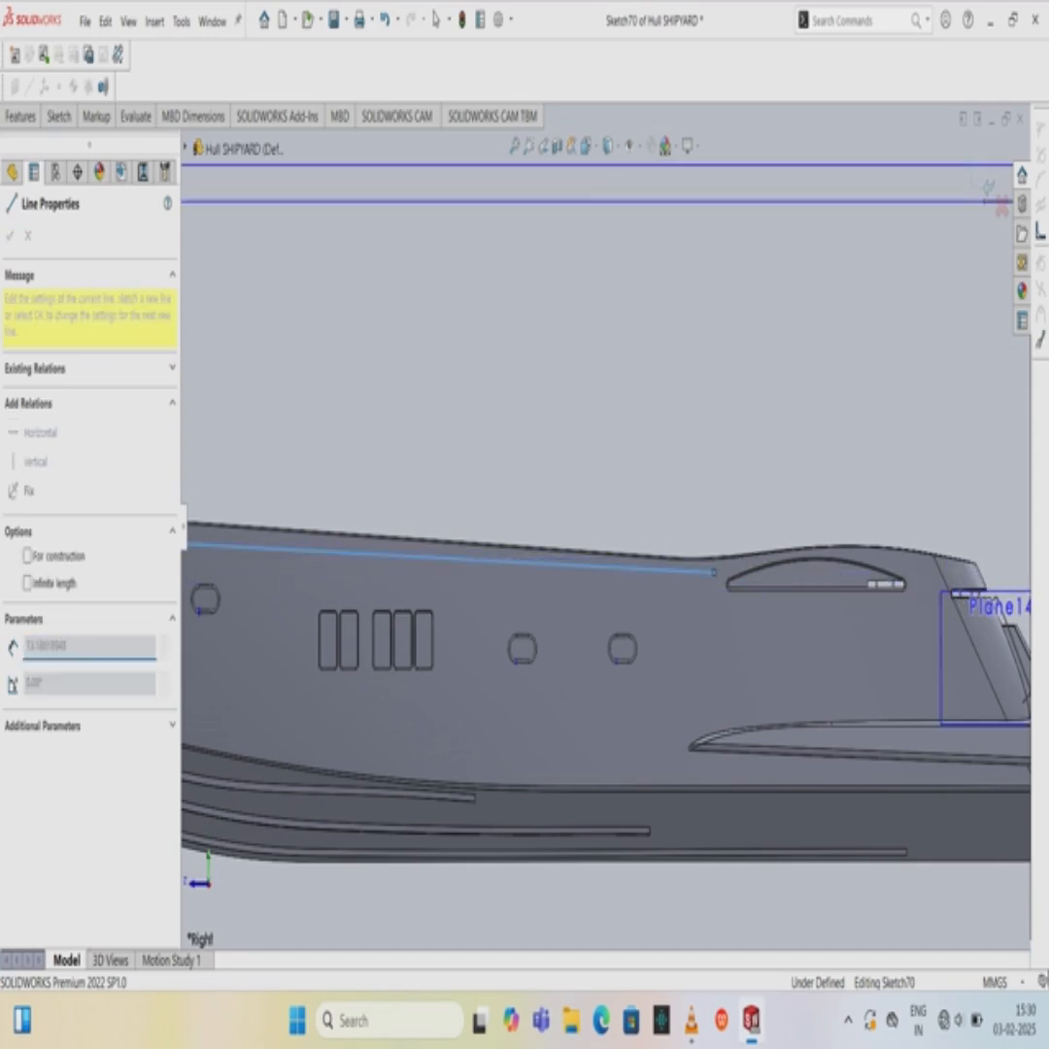
click(59, 116)
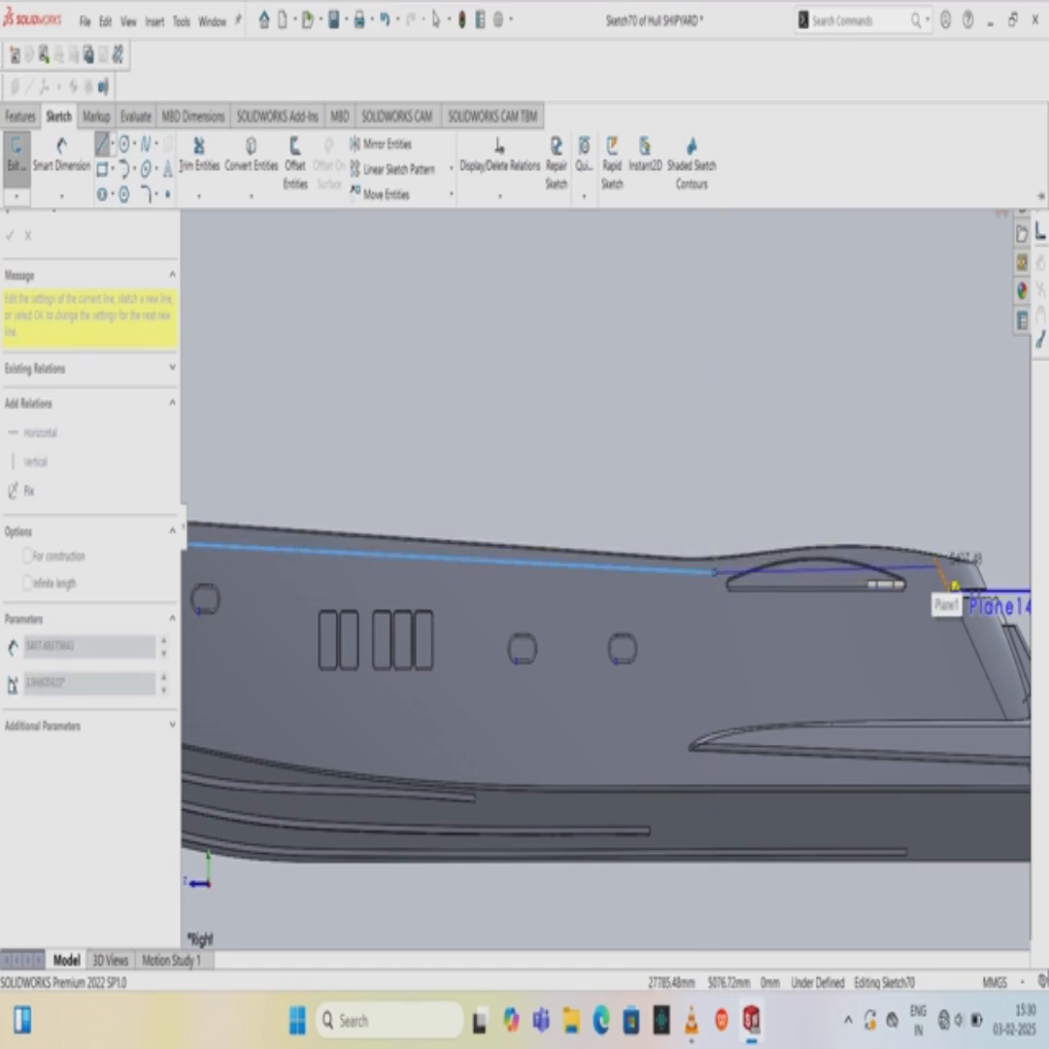
key(Escape)
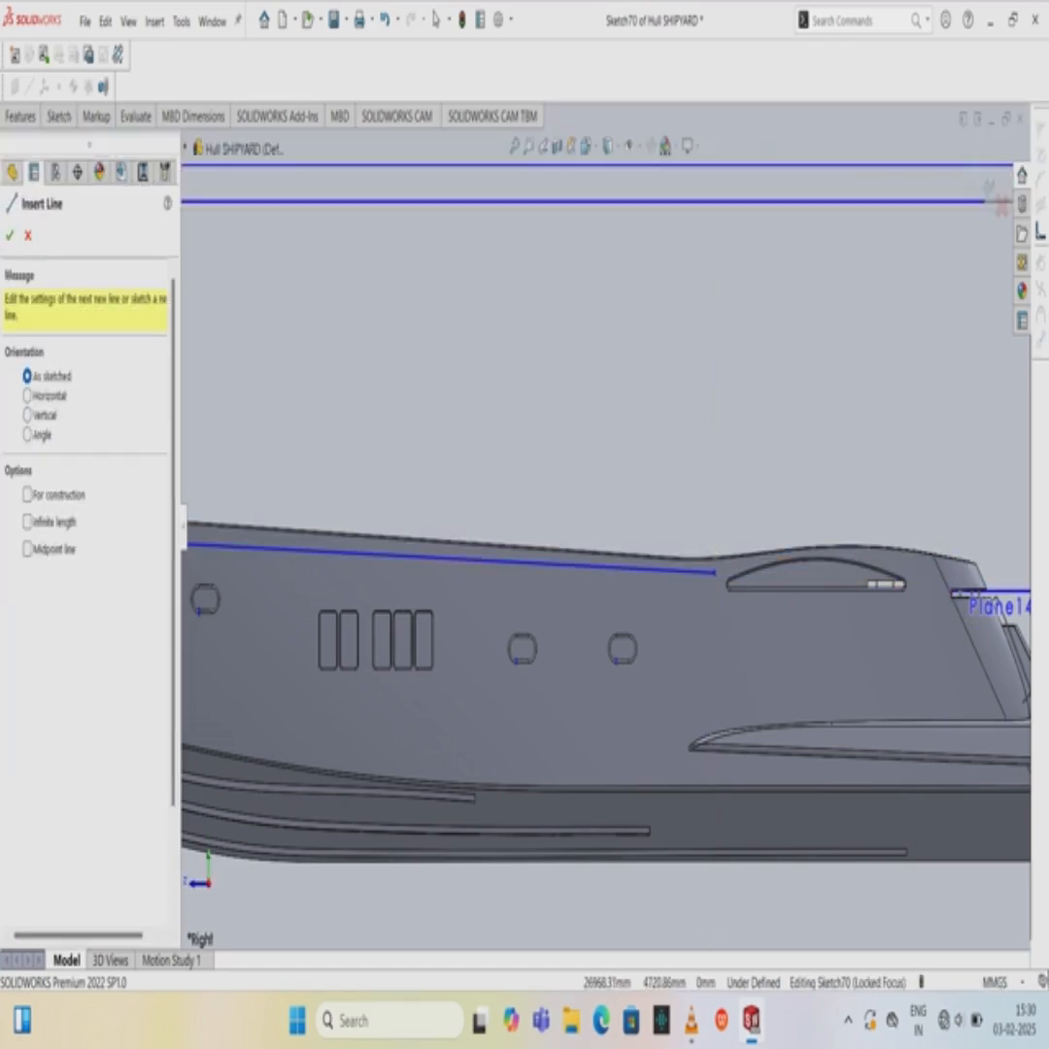
scroll(927, 590, down, 4)
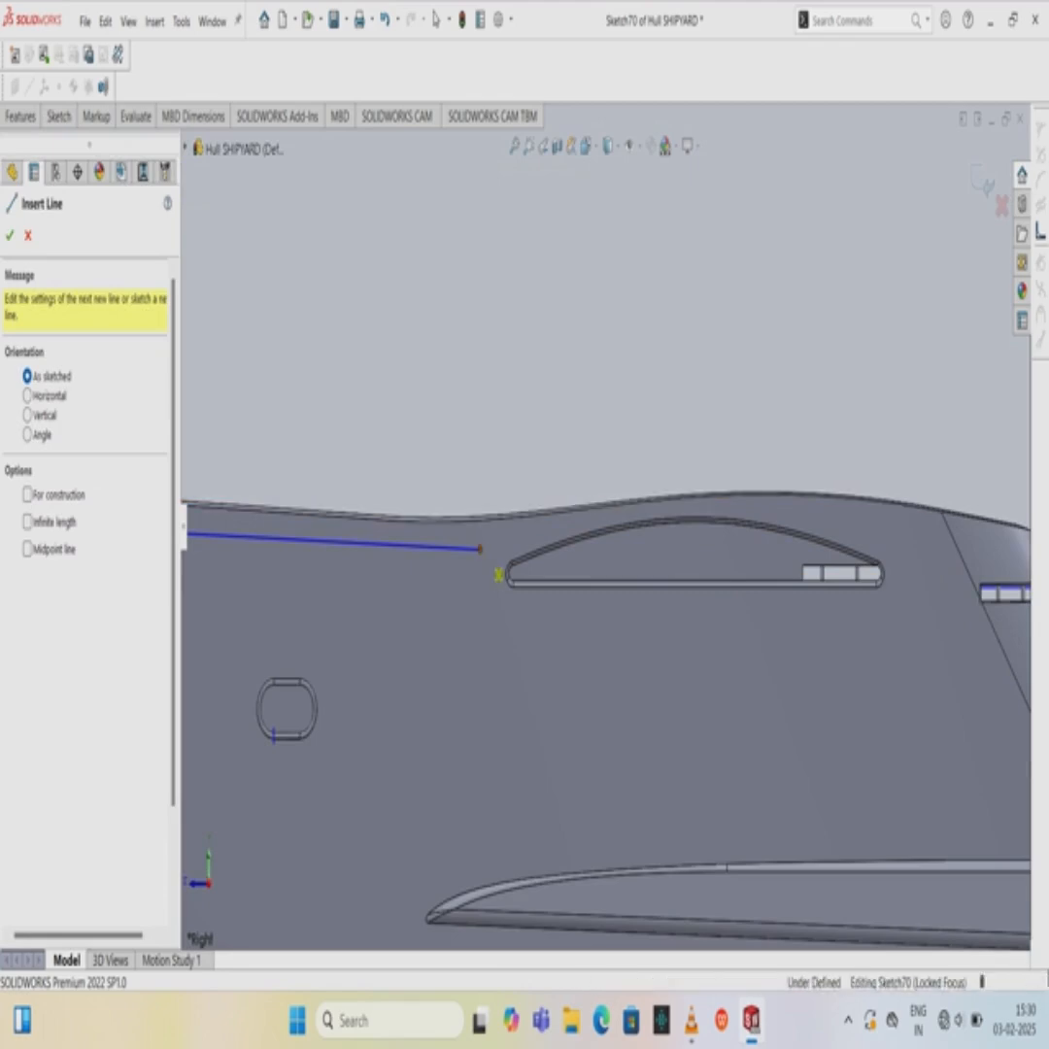
click(481, 550)
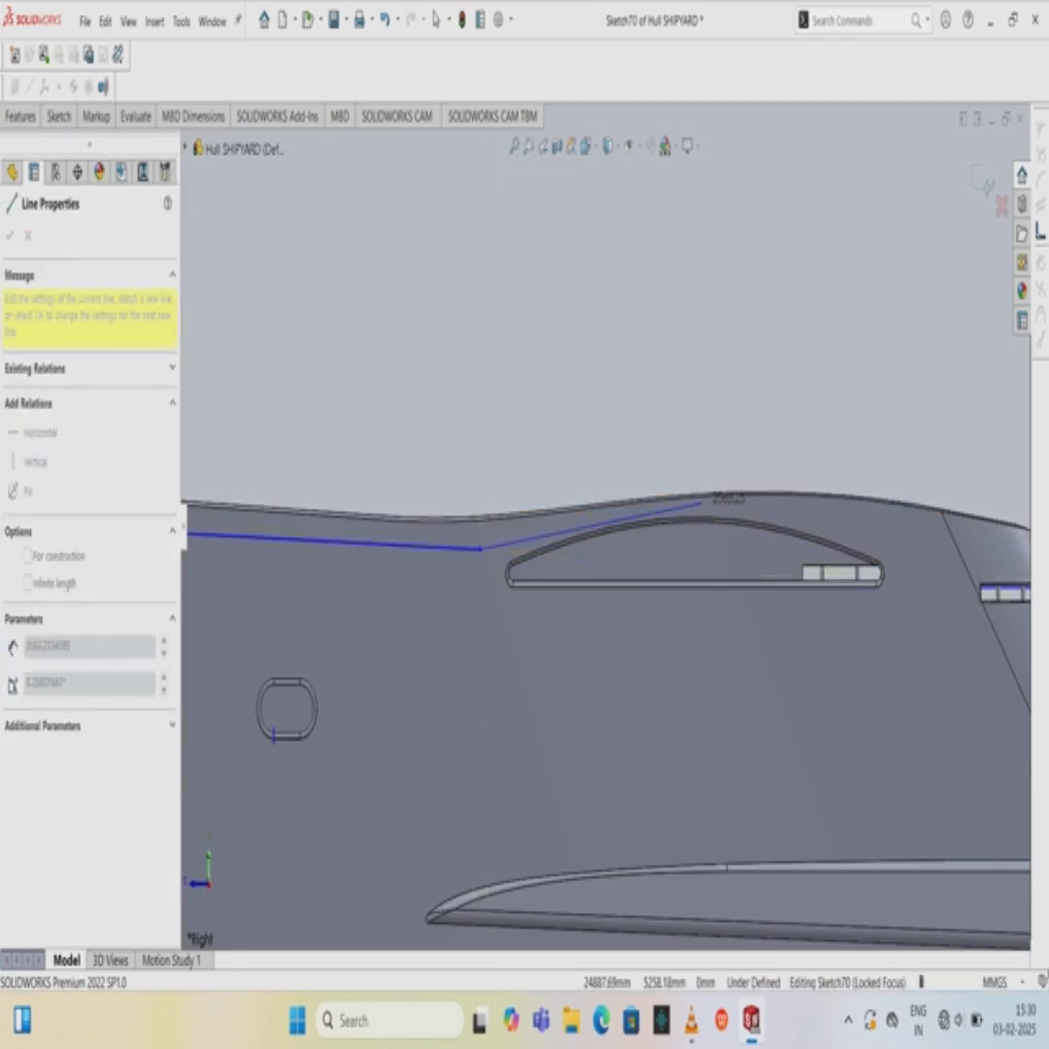
click(701, 503)
key(ctrl+z)
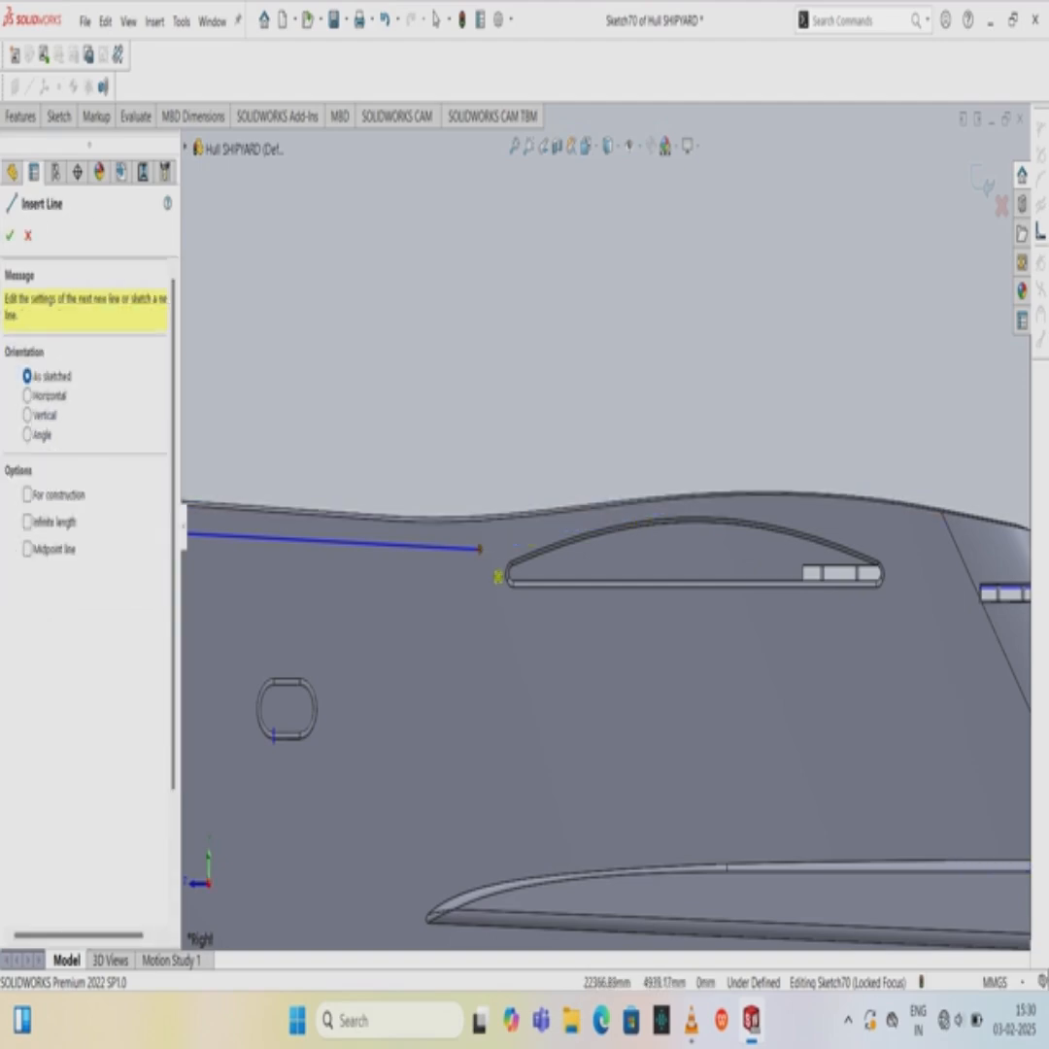
click(494, 576)
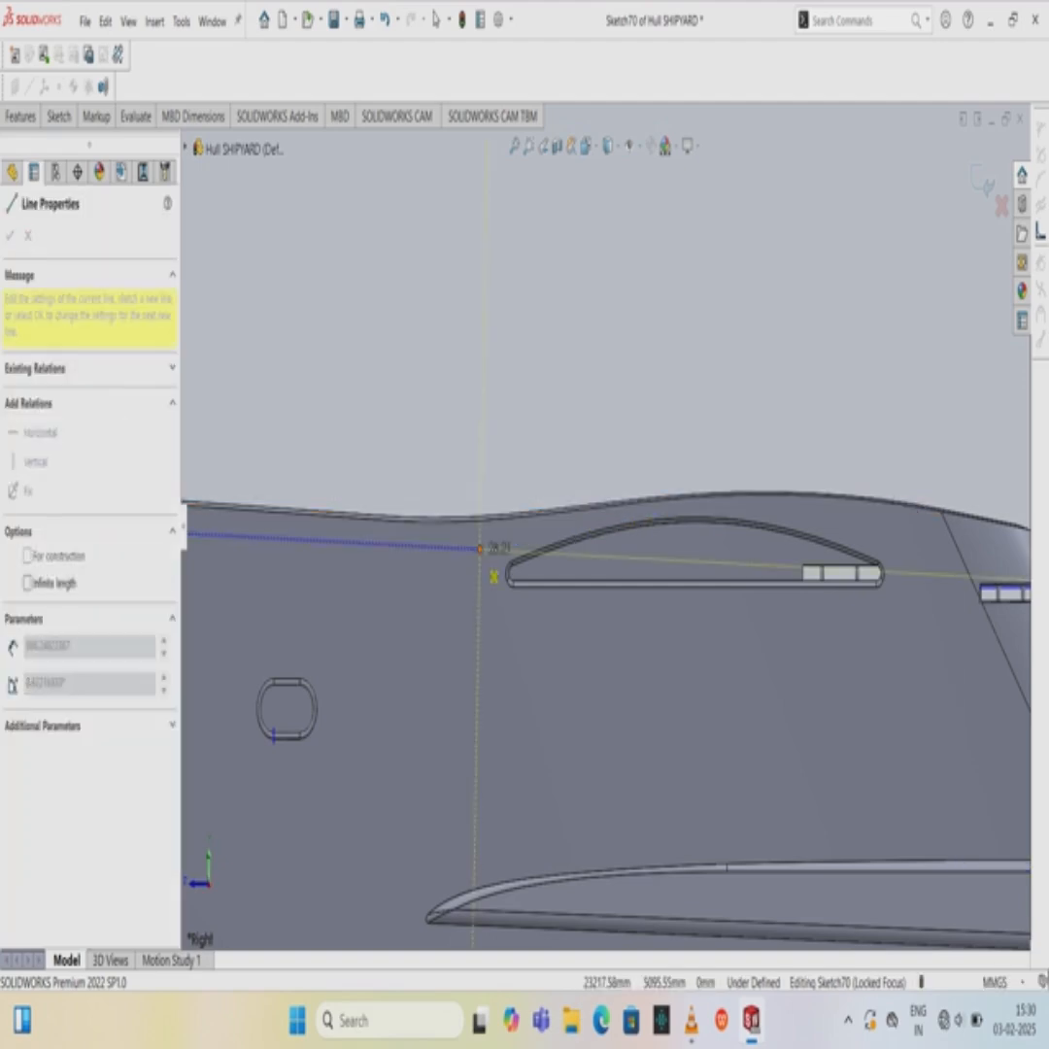
click(662, 507)
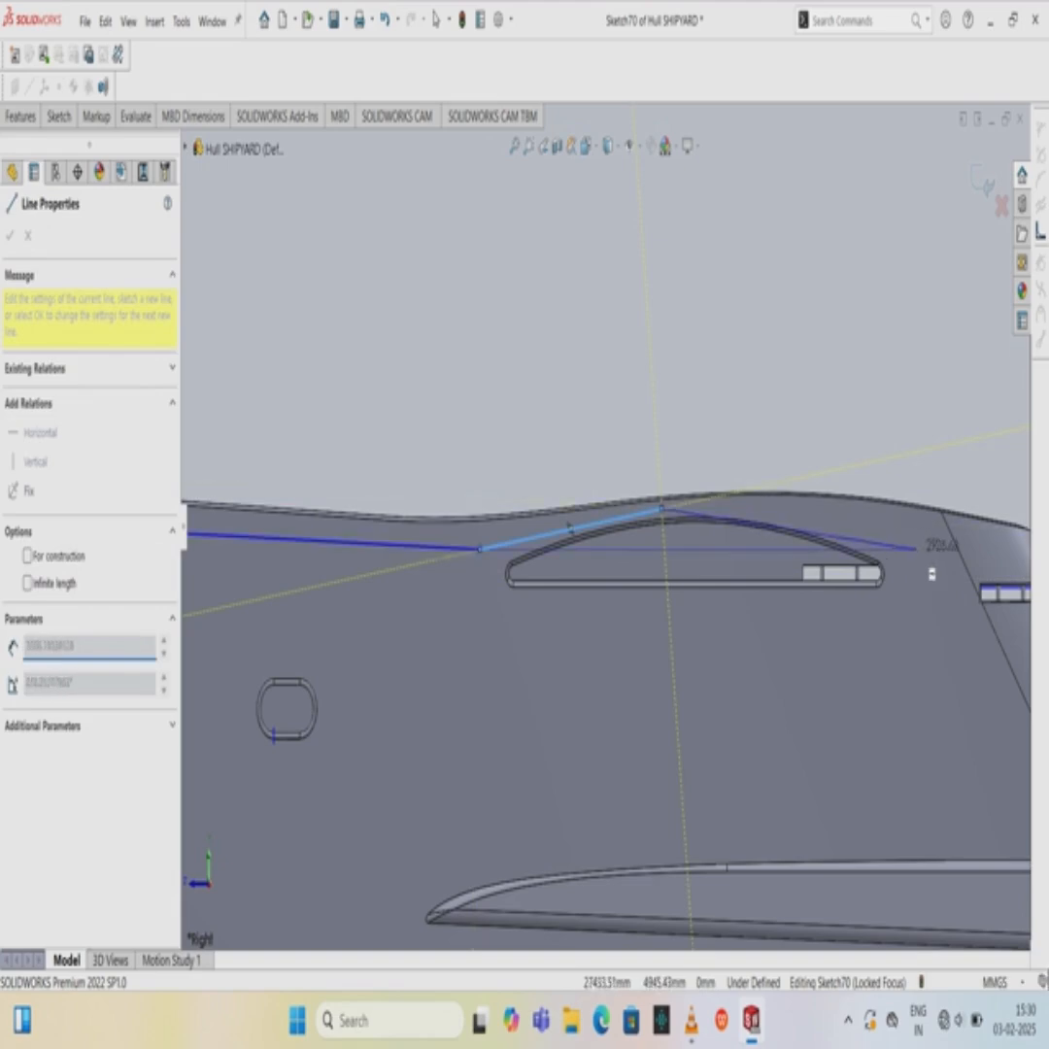
double_click(956, 548)
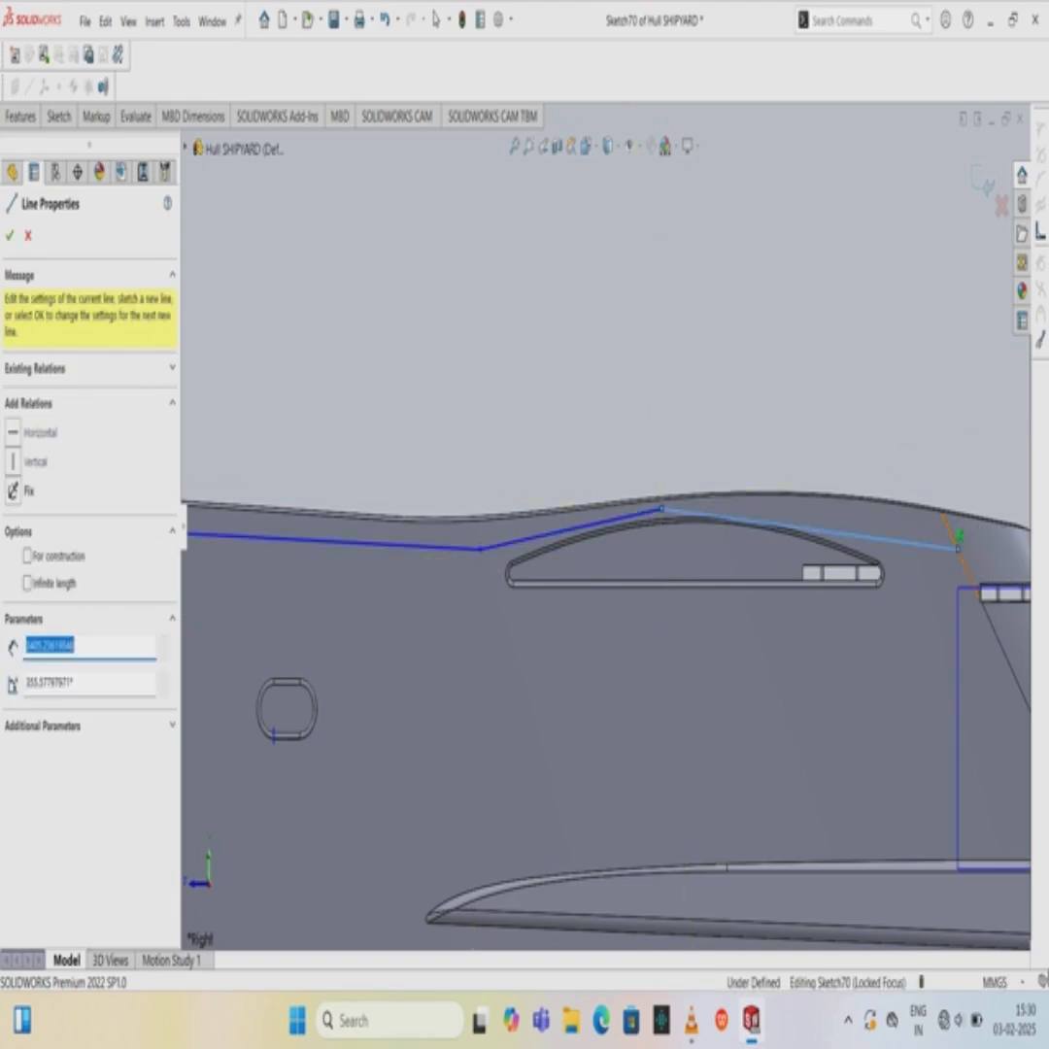
key(ctrl+z)
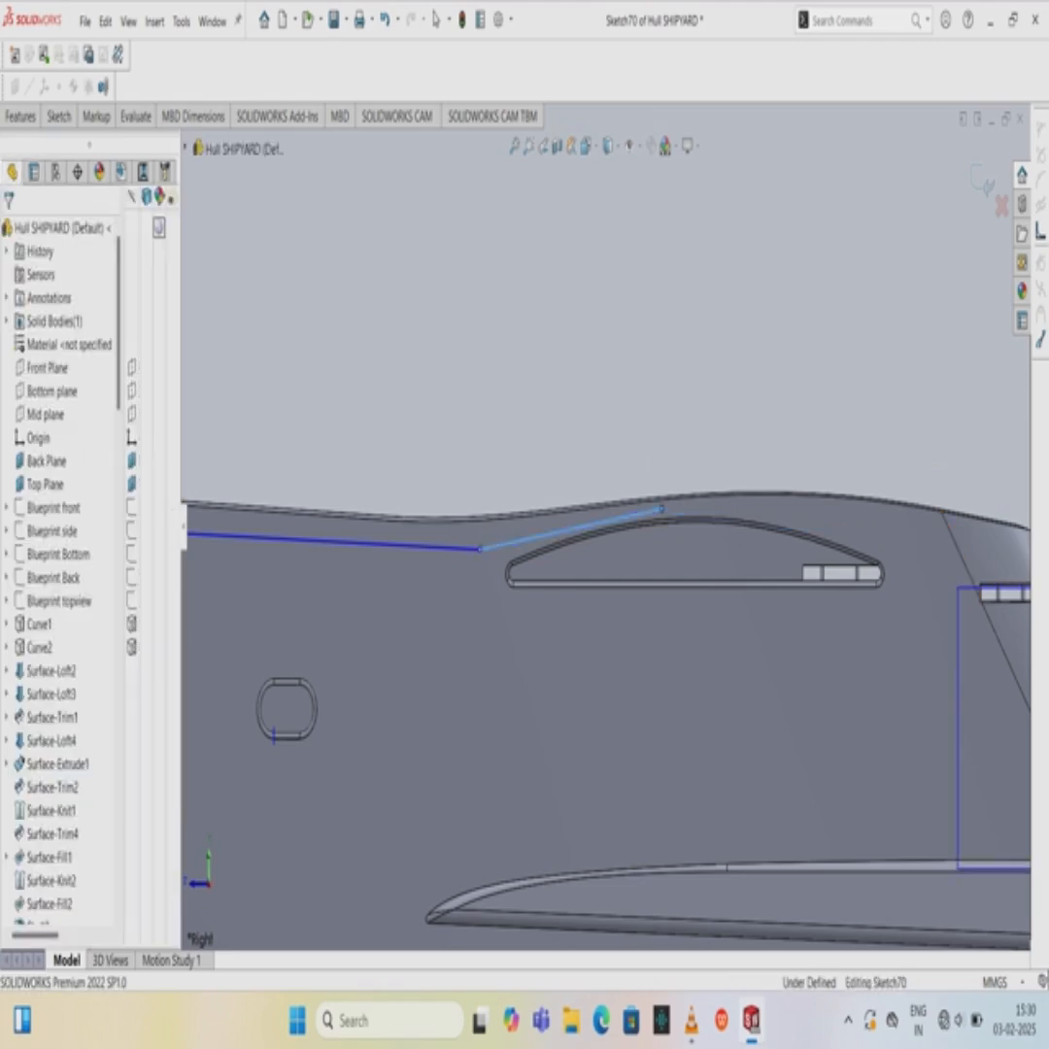
key(ctrl+z)
Draw a three-point spline from the line's aft end over the arched window to the slanted edge behind it.
click(60, 116)
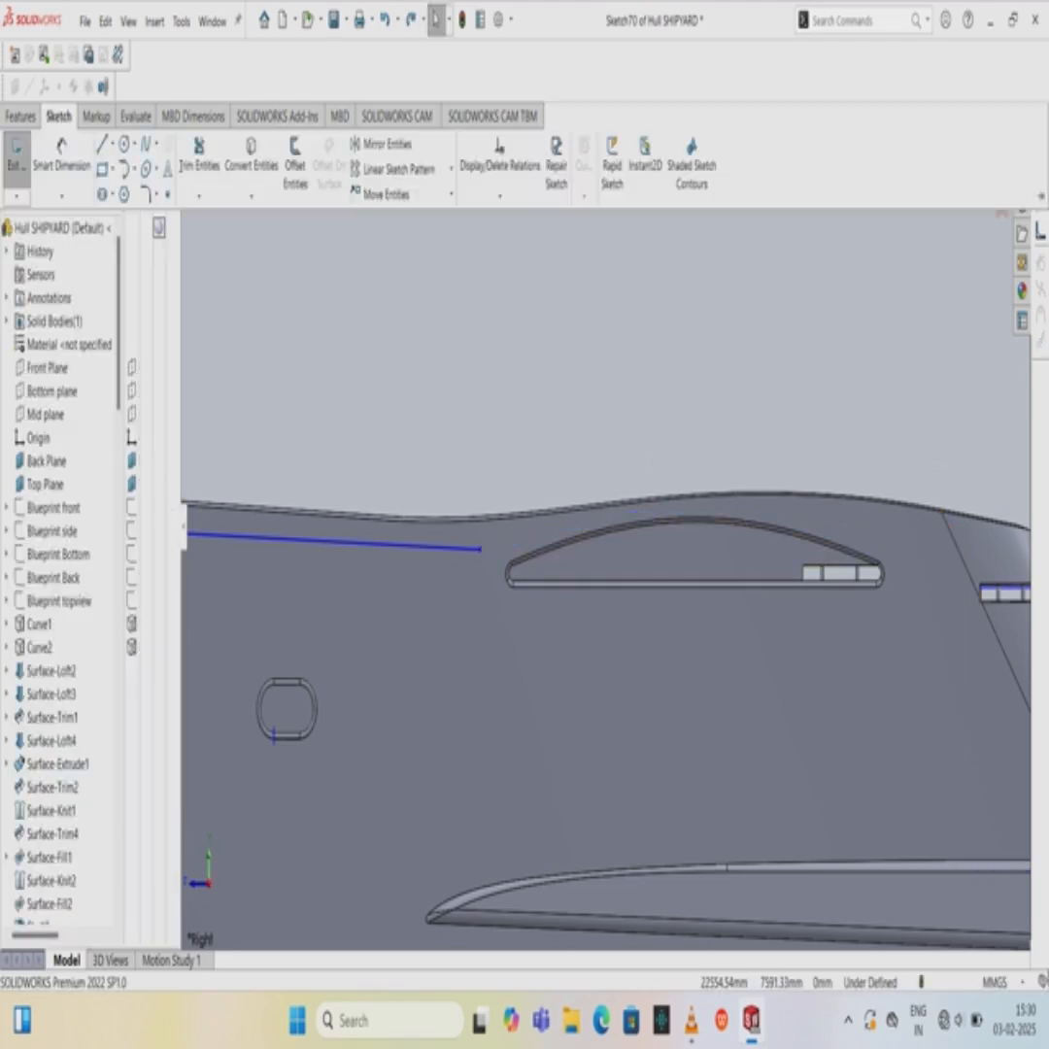
click(480, 549)
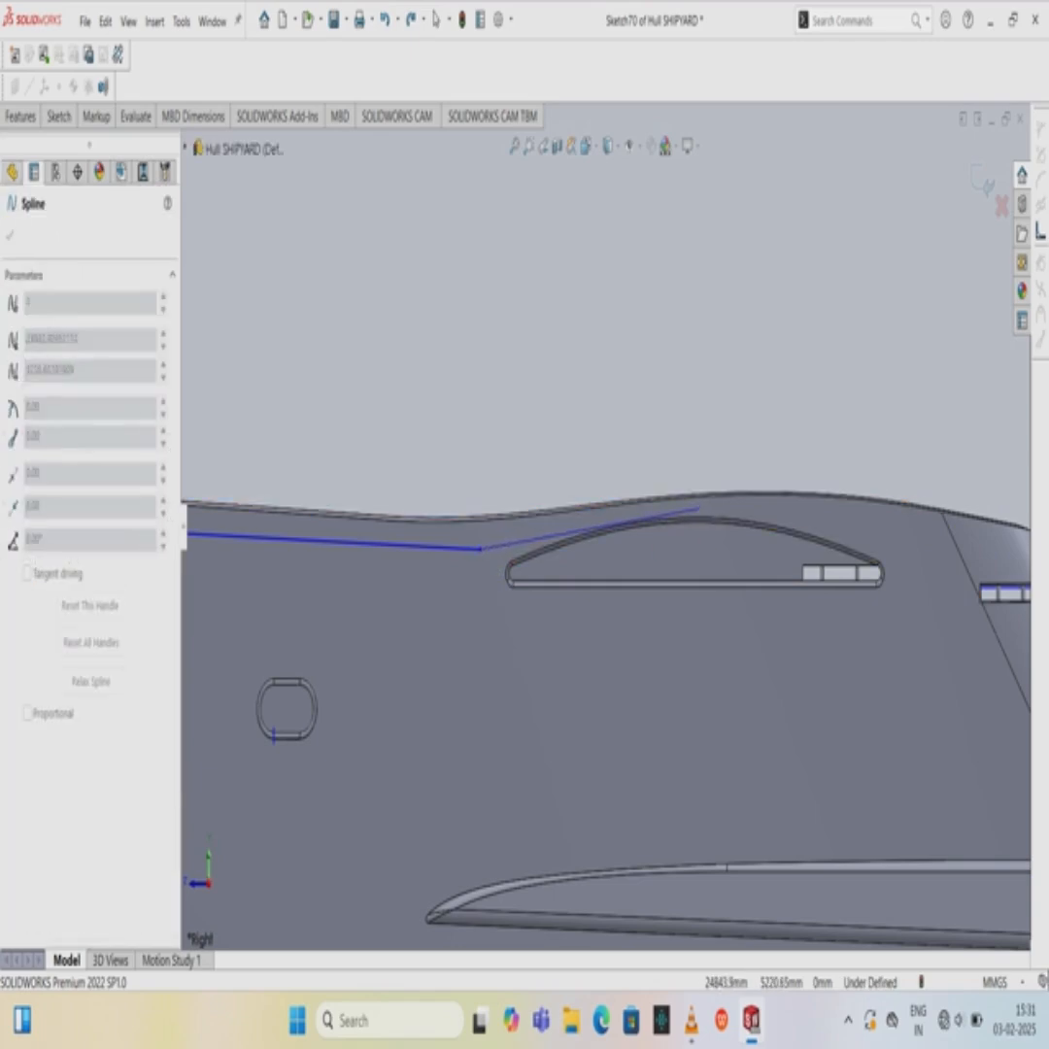
click(683, 510)
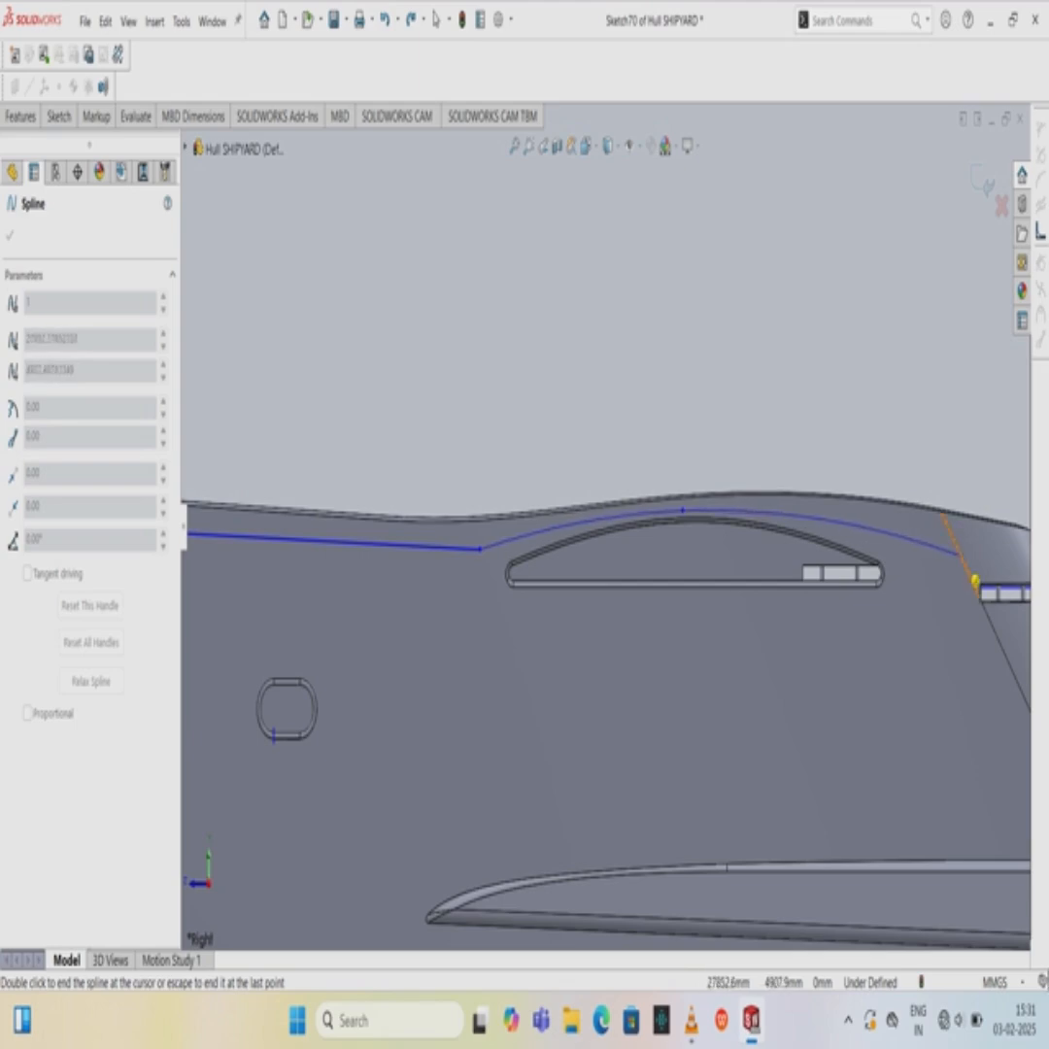
click(978, 580)
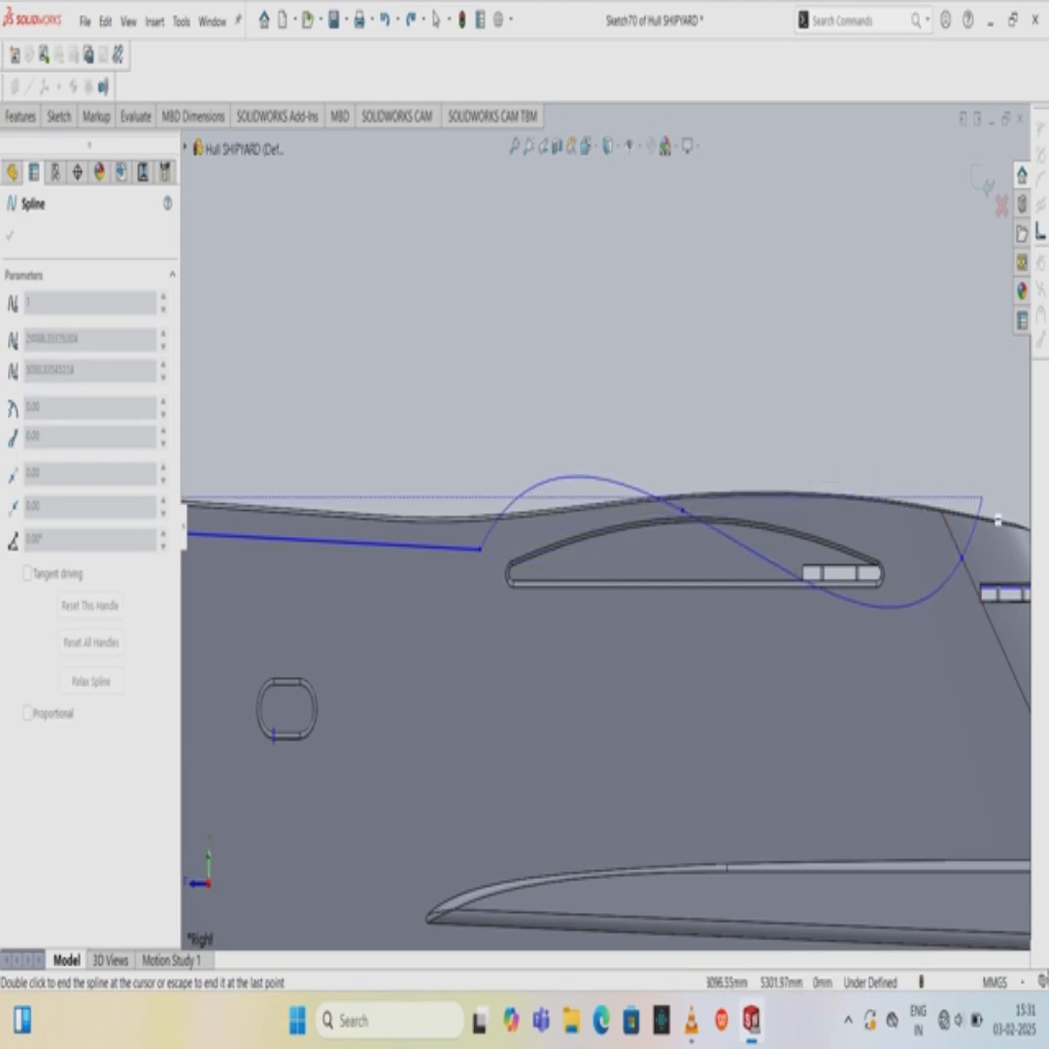
key(Escape)
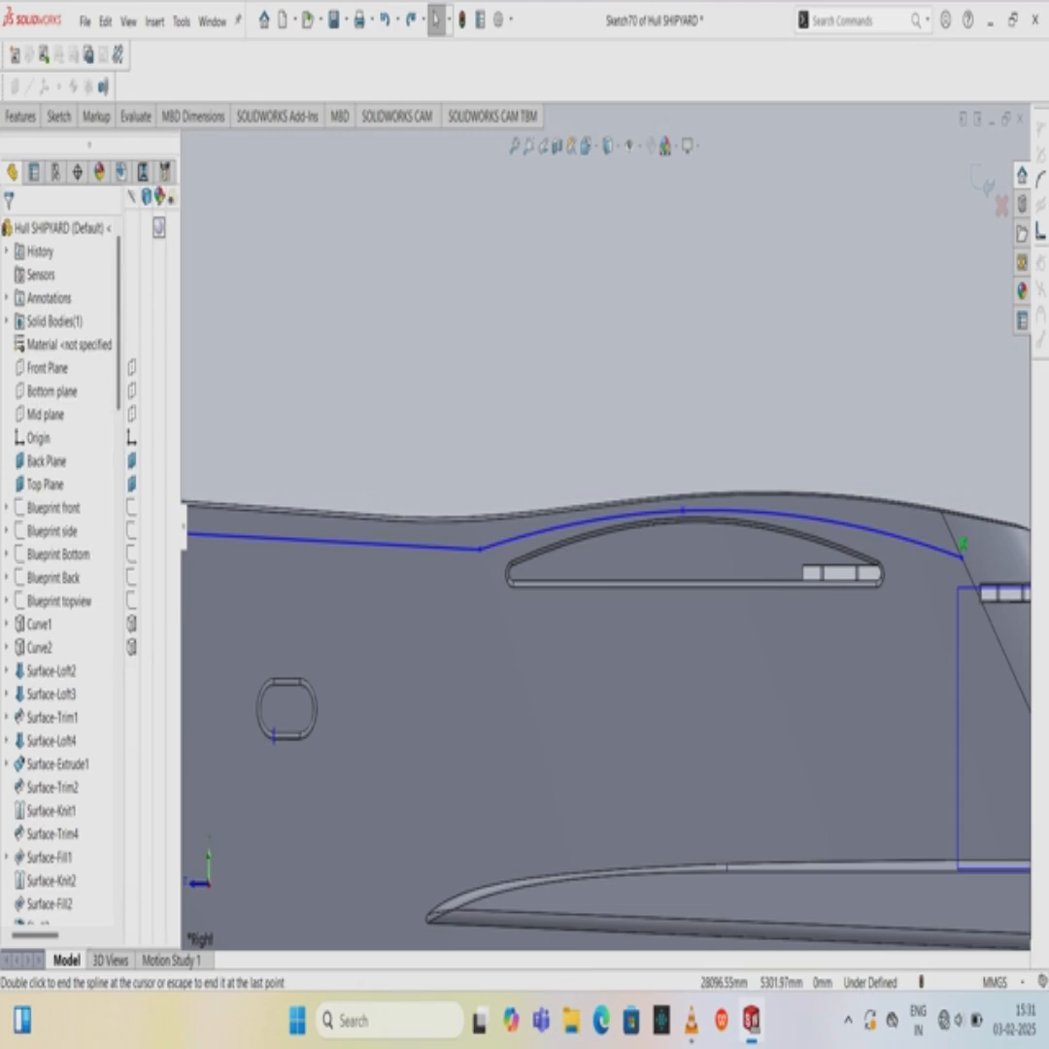
Dimension the vertical distance between the bow tip and the sketched line's forward endpoint as 403.92 mm.
scroll(615, 517, up, 5)
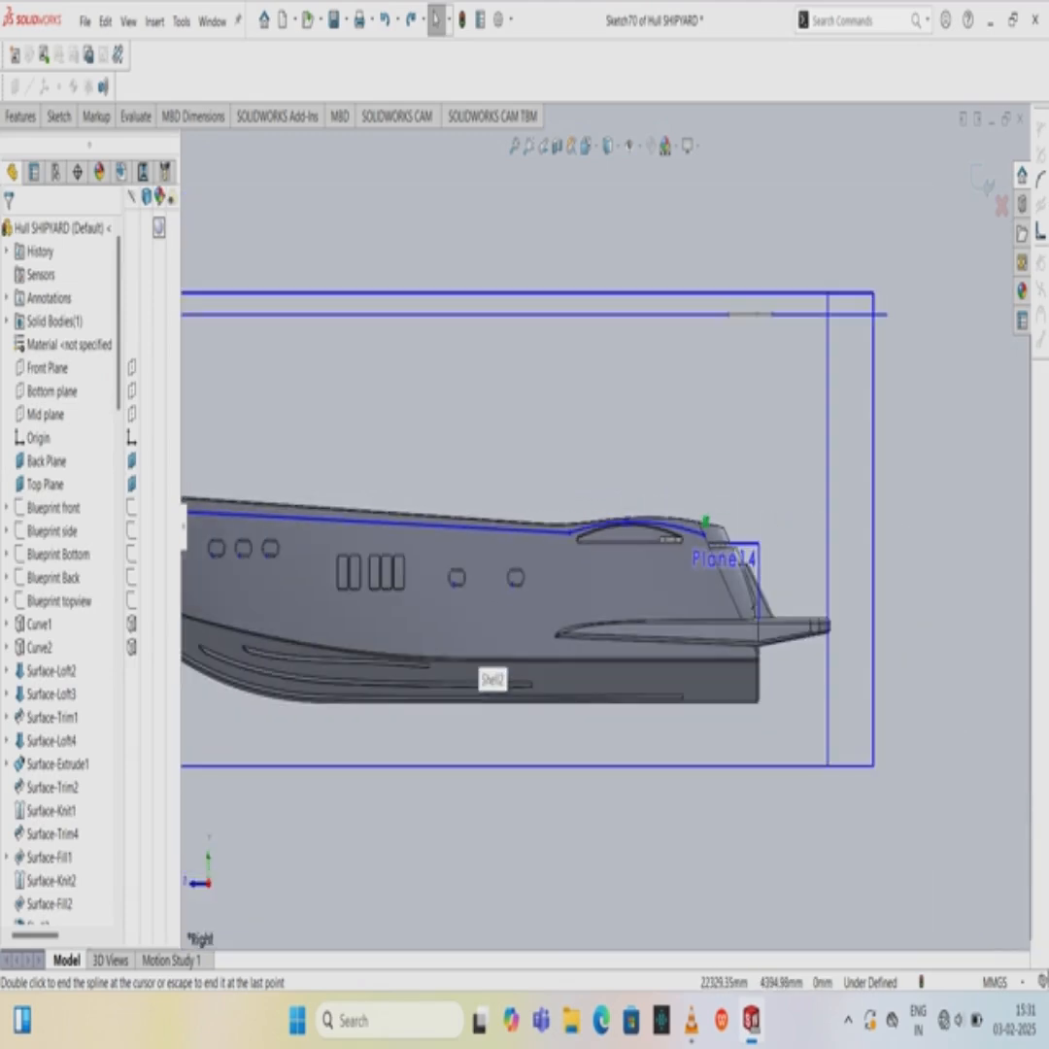
scroll(610, 521, up, 4)
scroll(291, 517, down, 6)
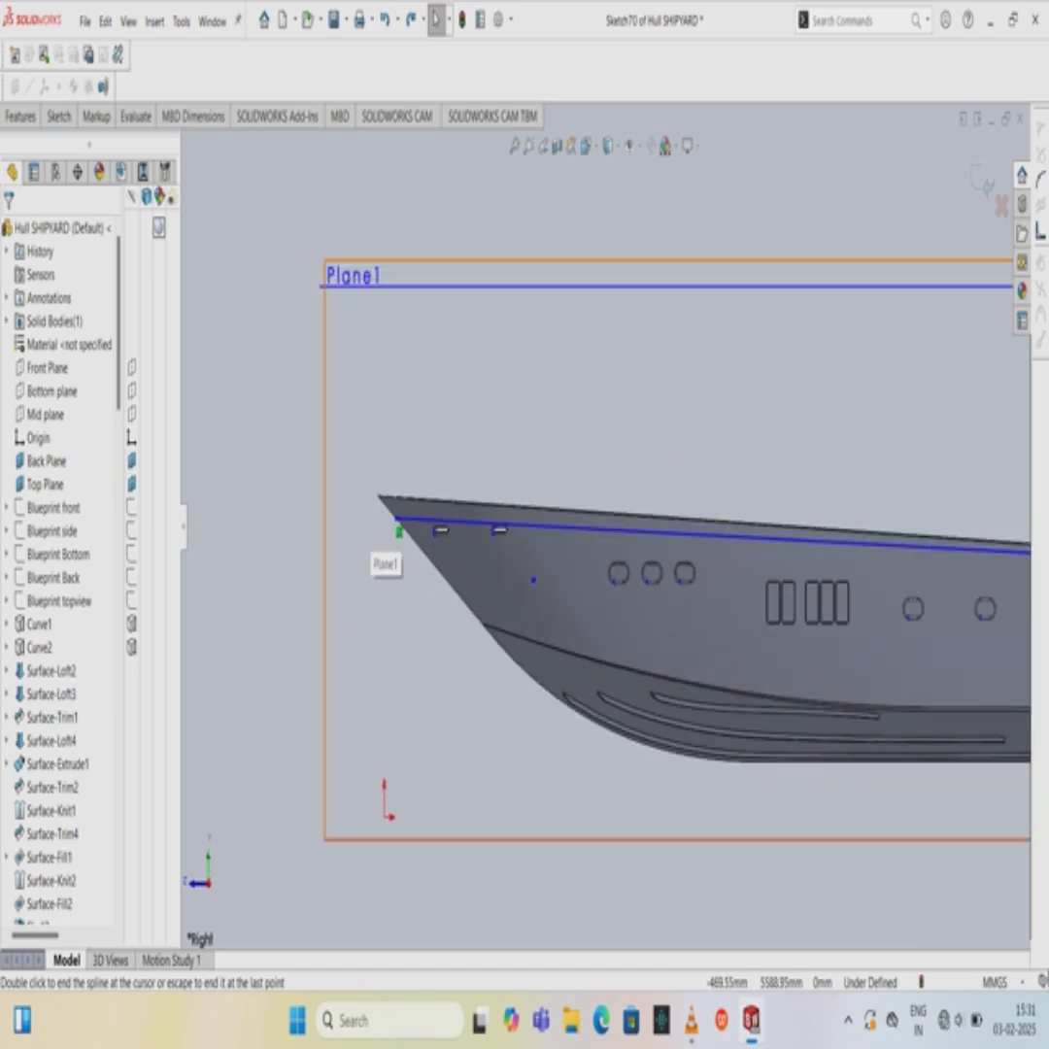
click(59, 116)
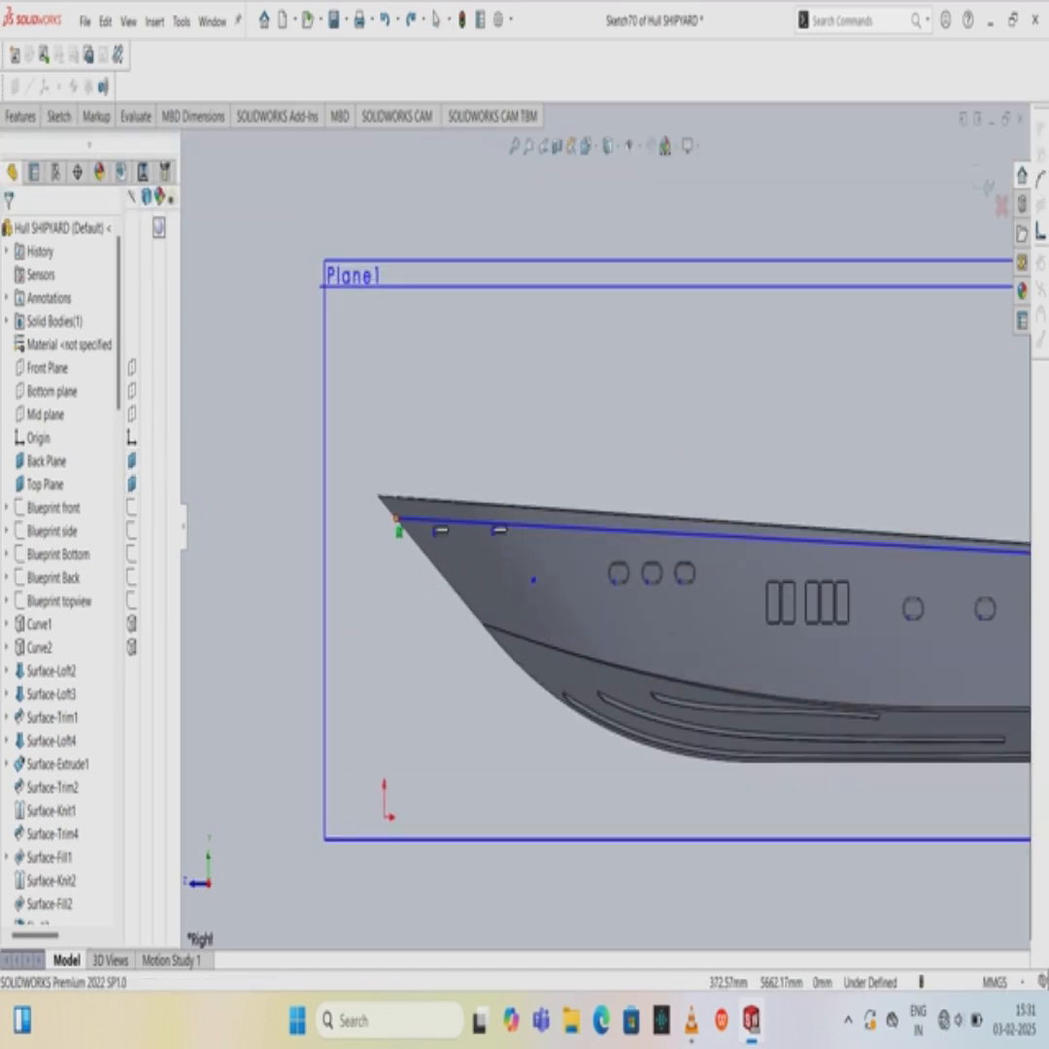
click(377, 495)
click(396, 517)
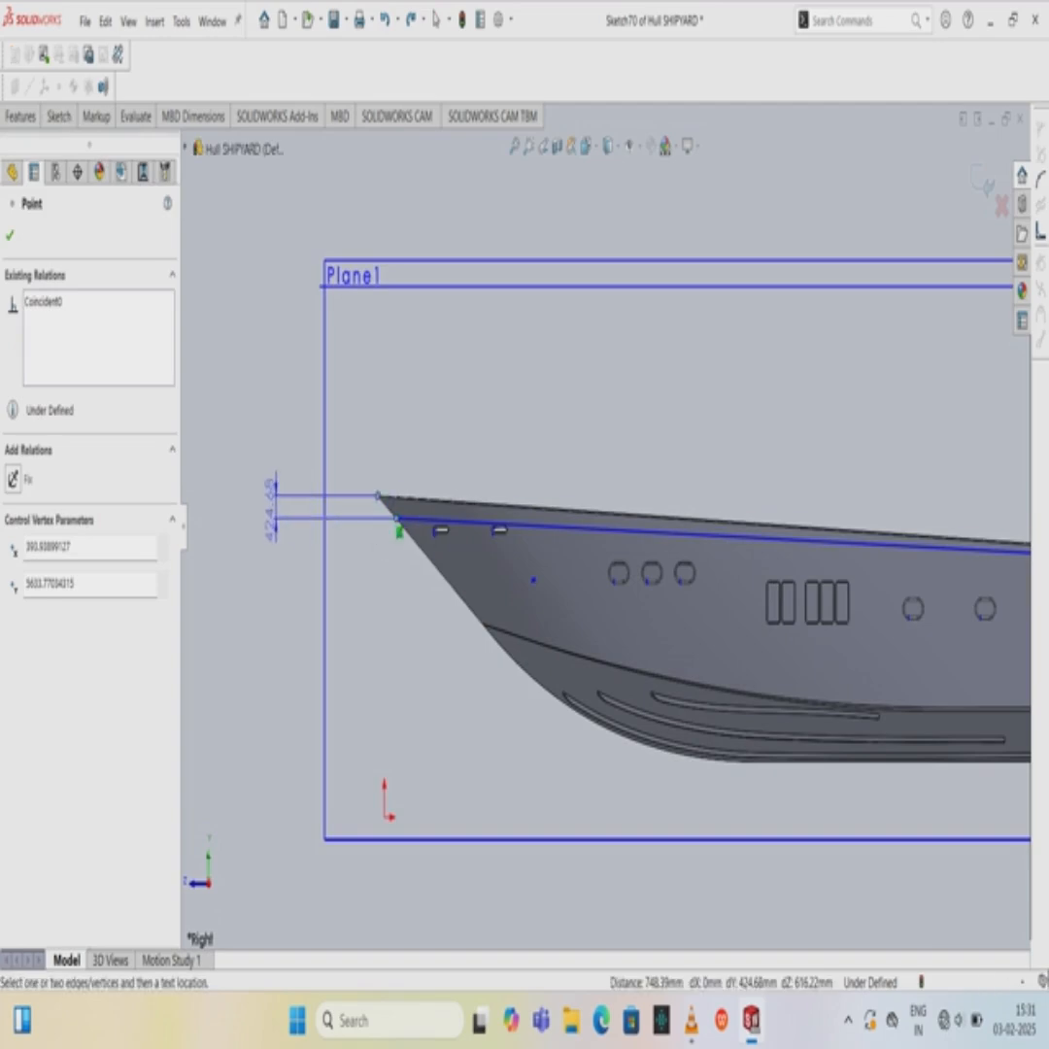
click(271, 503)
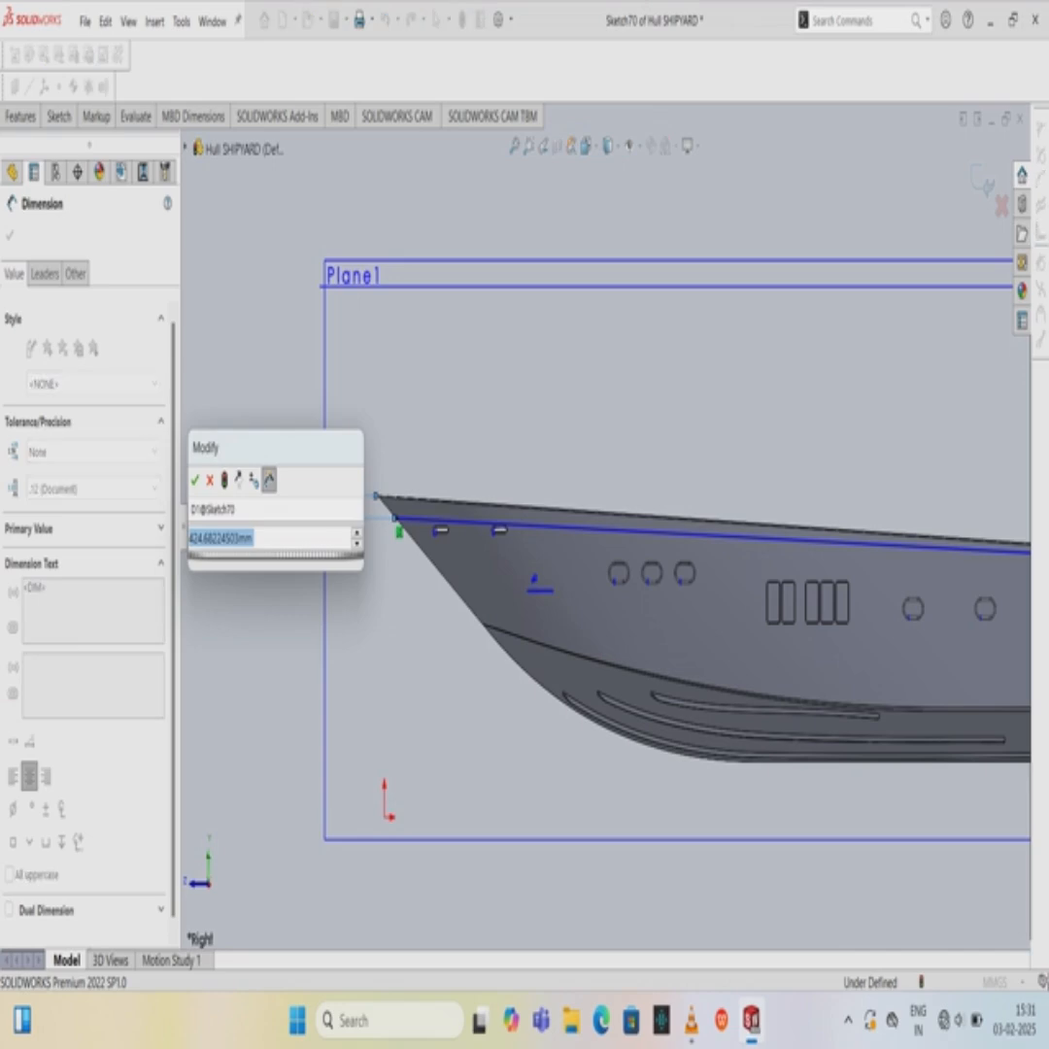
text(403.5)
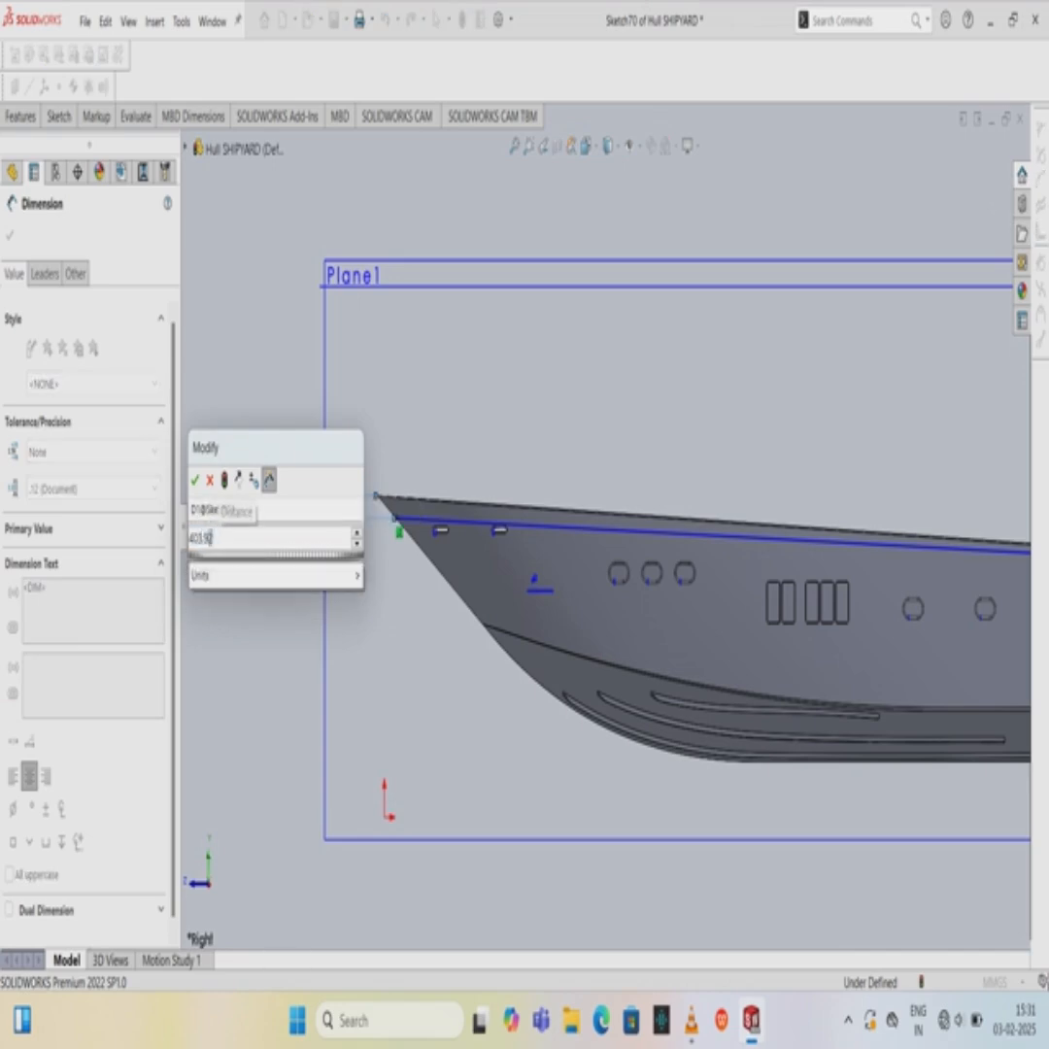
key(Return)
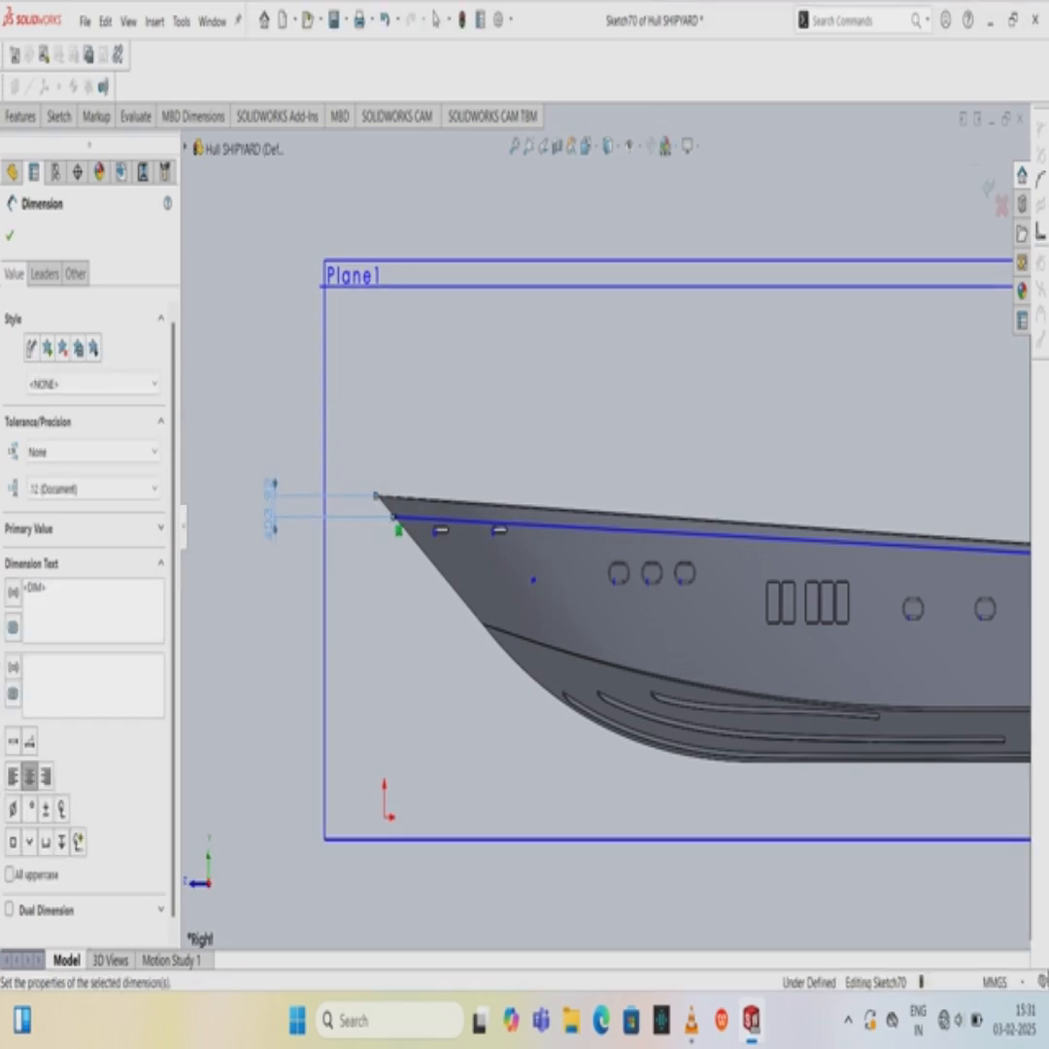
Sketch a vertical line about 1679 mm long upward from the sketched hull line near the bow.
scroll(596, 522, up, 3)
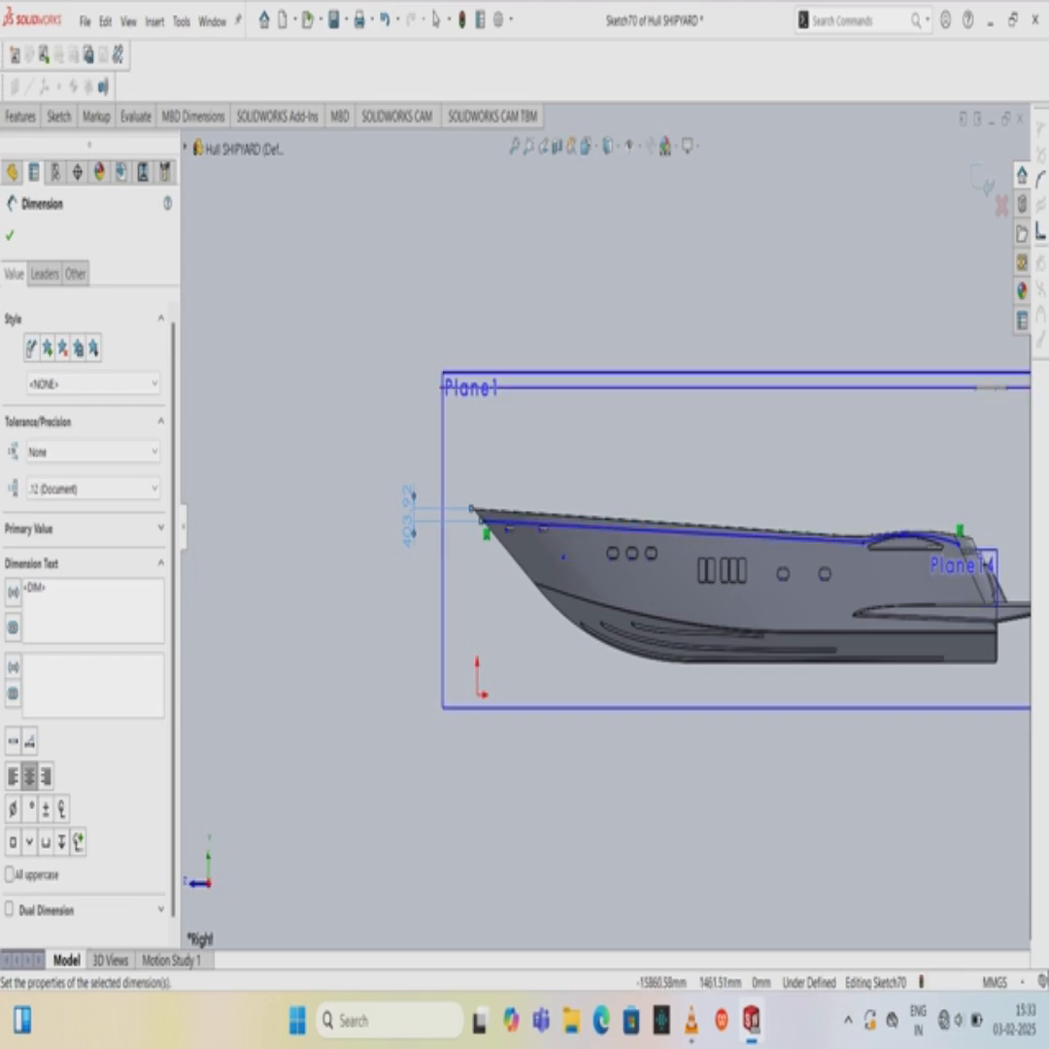
click(58, 116)
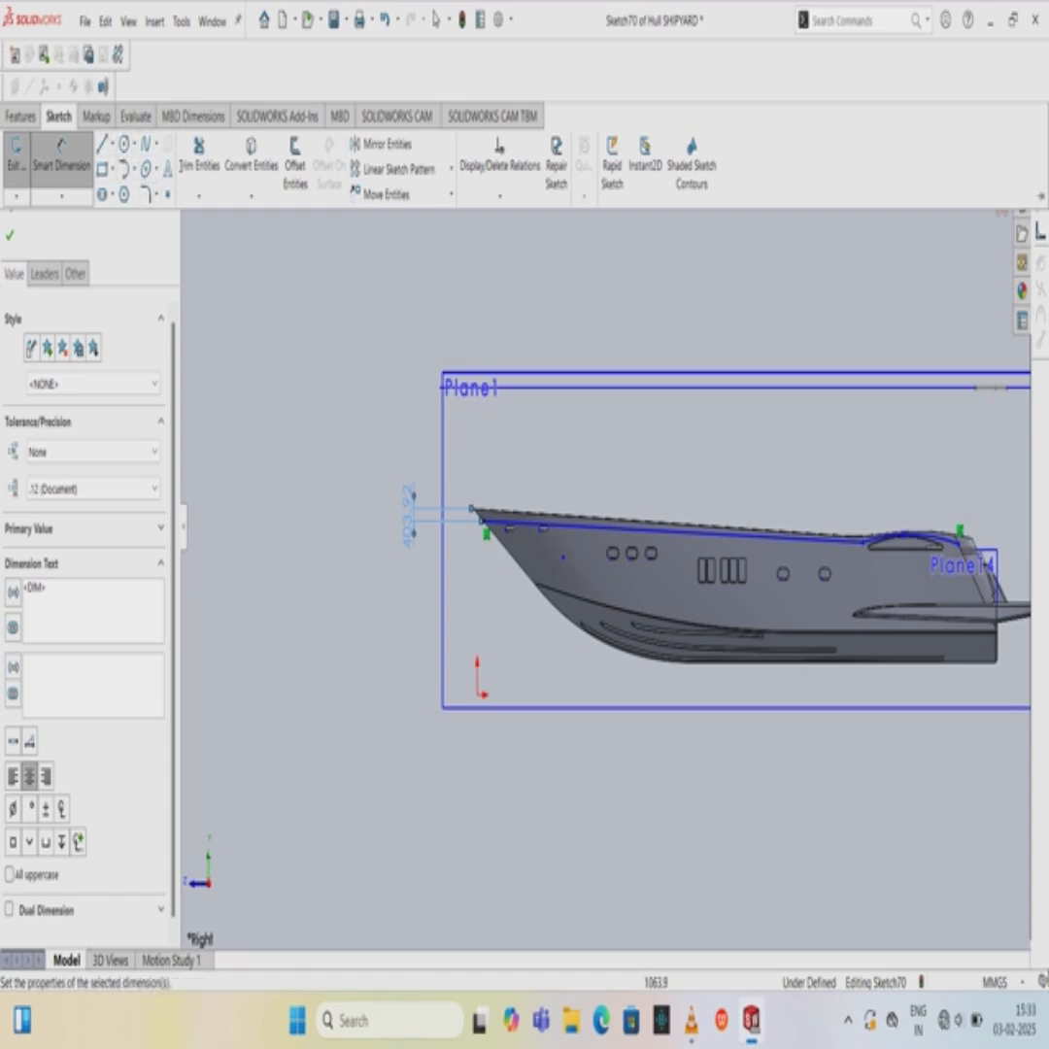
click(102, 144)
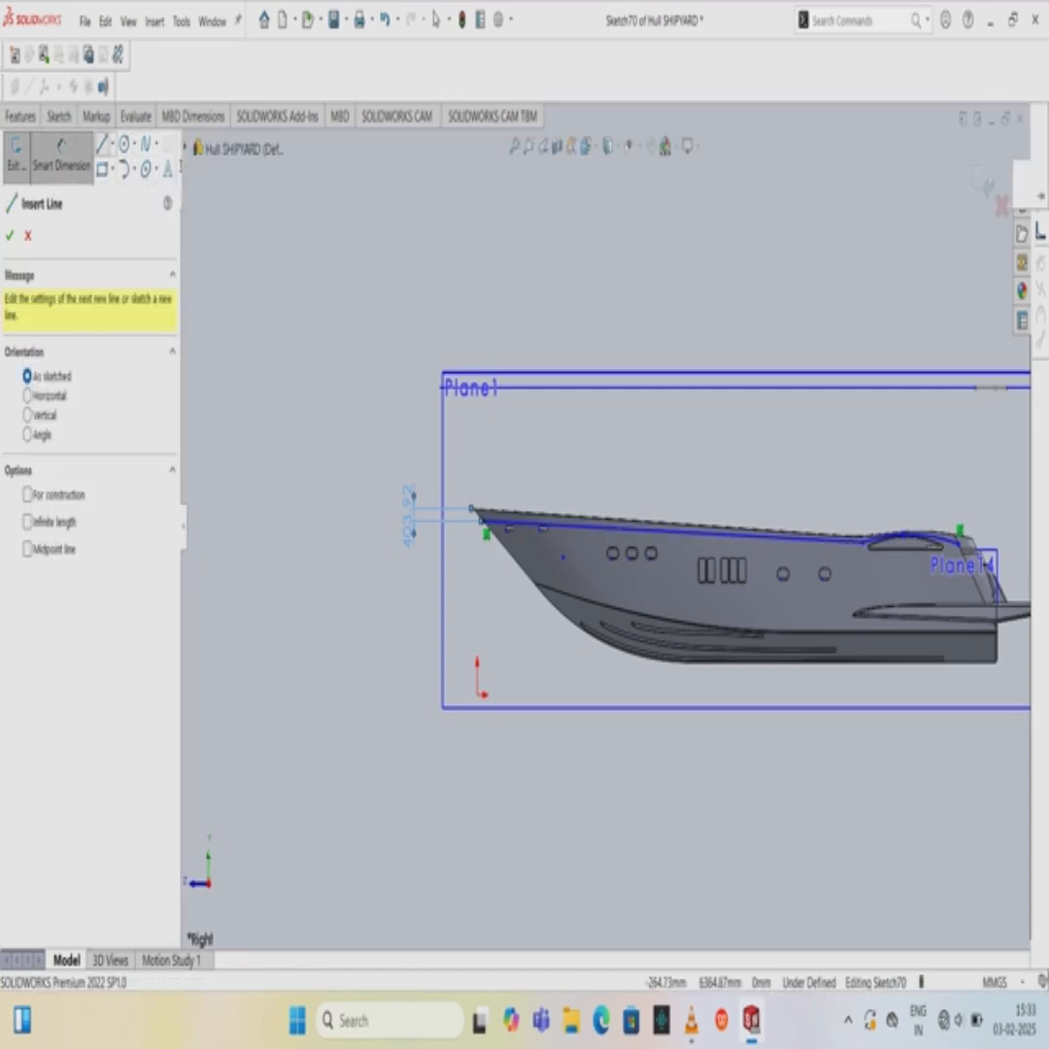
click(493, 520)
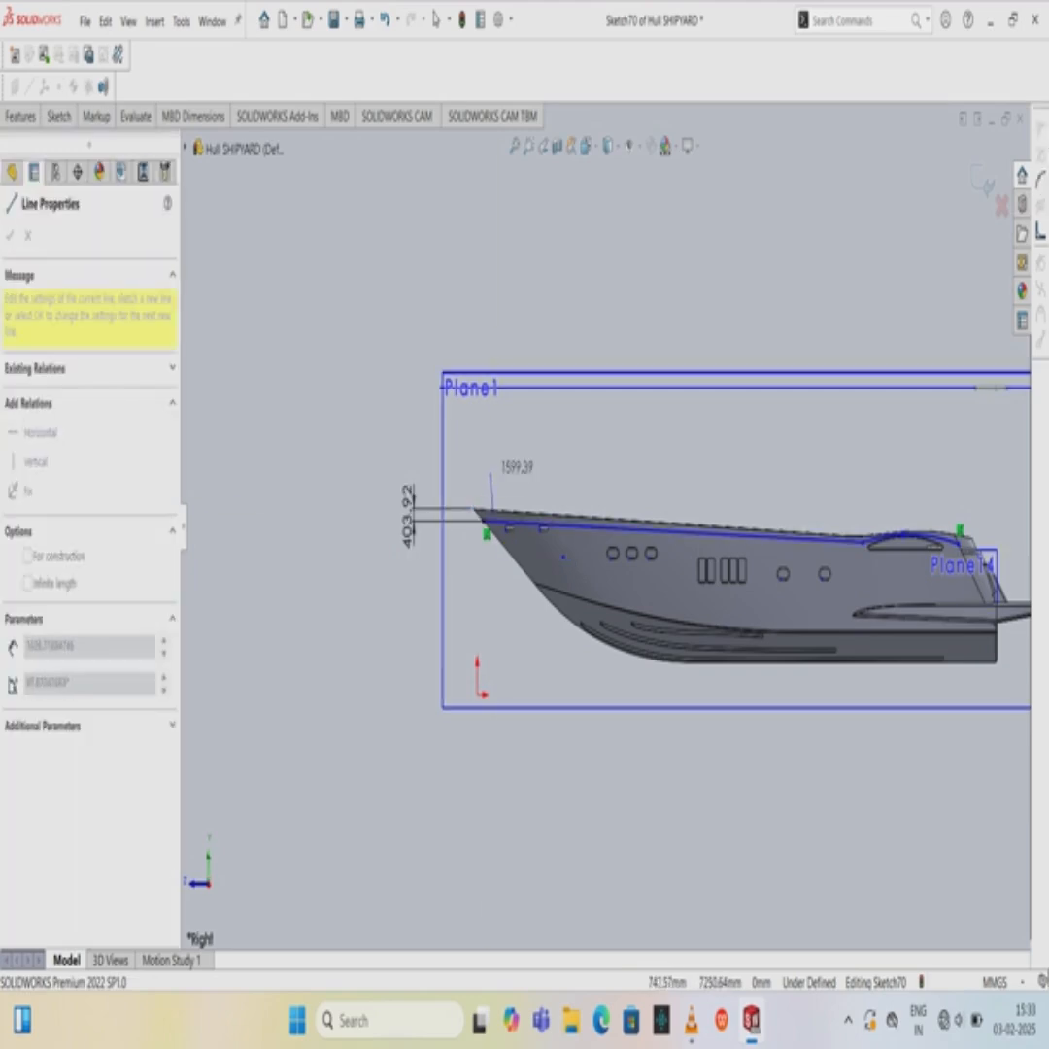
click(495, 470)
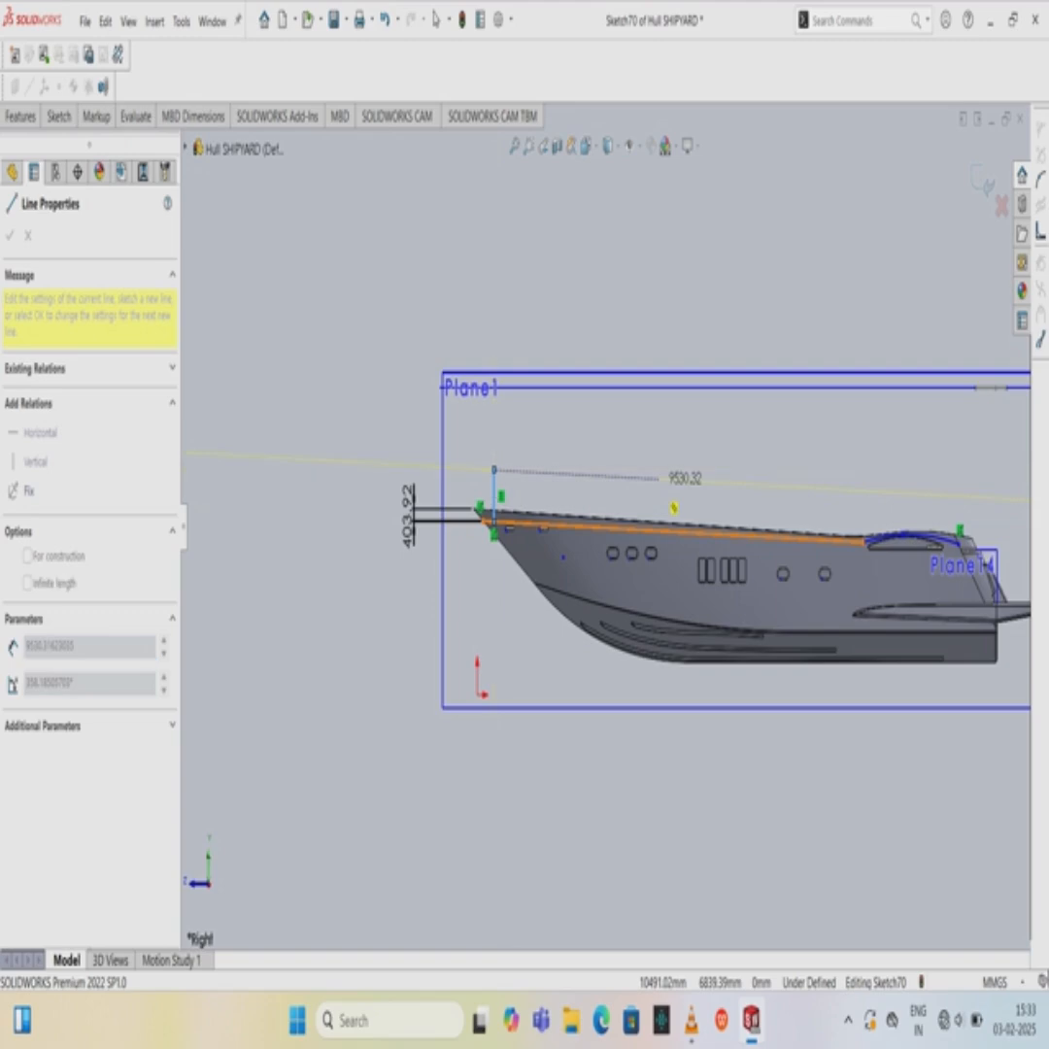
key(Escape)
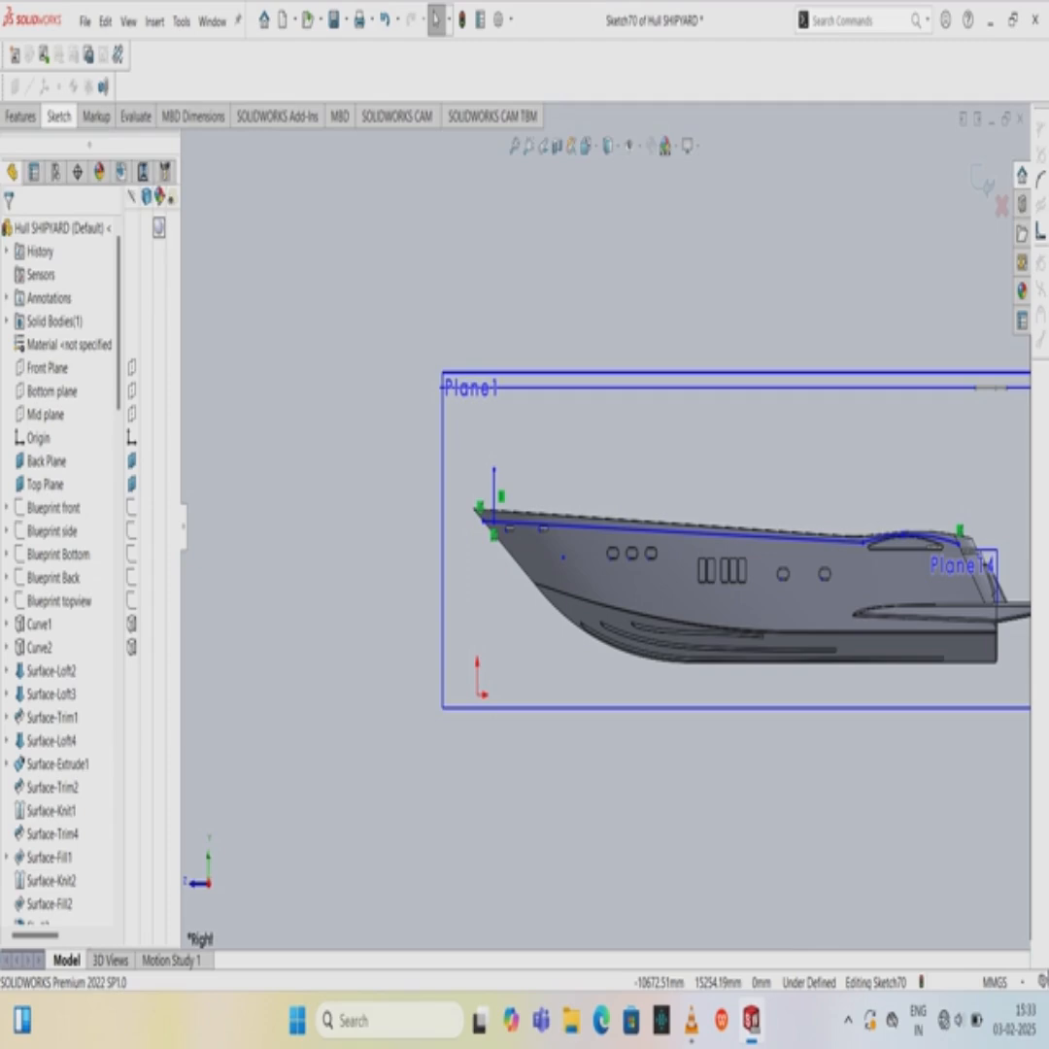
Dimension the vertical line near the bow with a length of 403.92 mm.
click(59, 115)
click(61, 160)
click(494, 495)
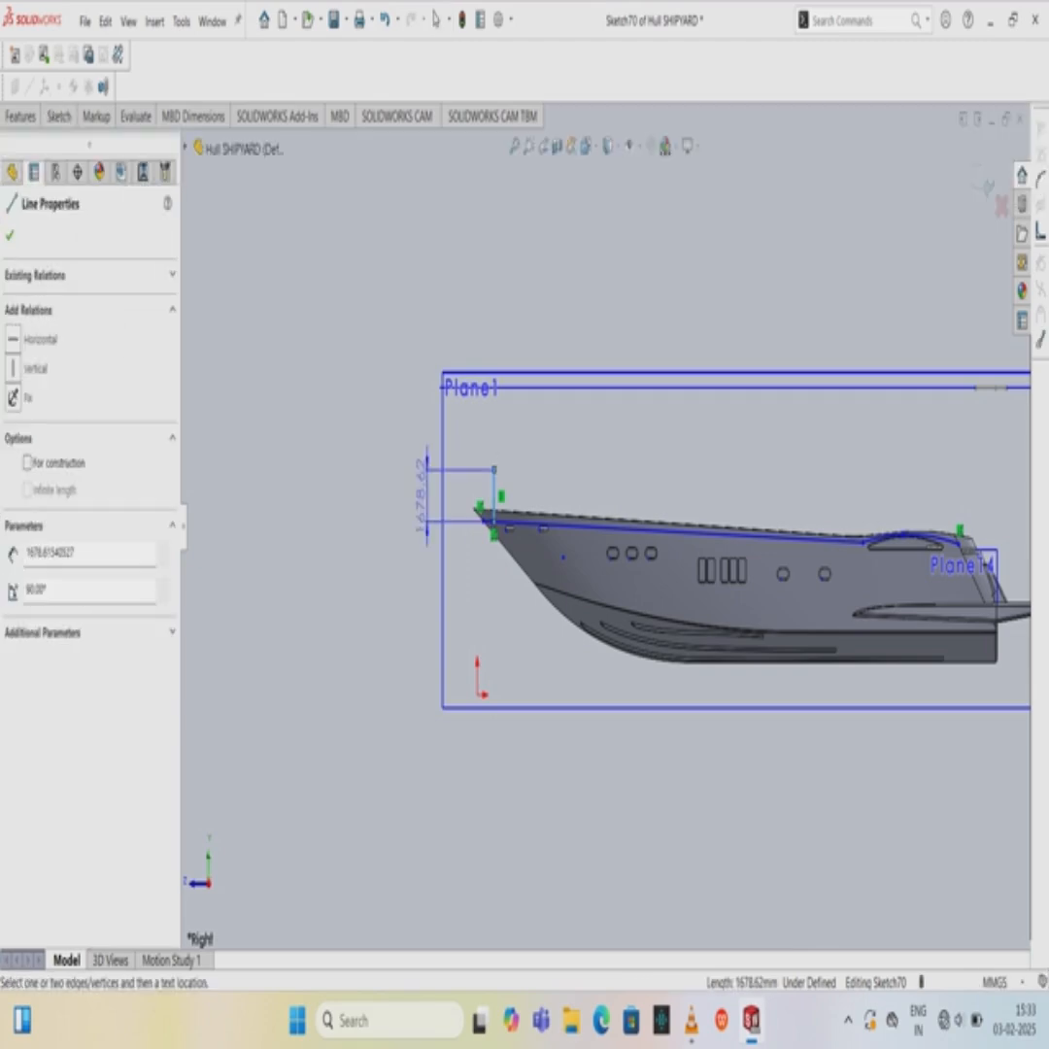
click(420, 495)
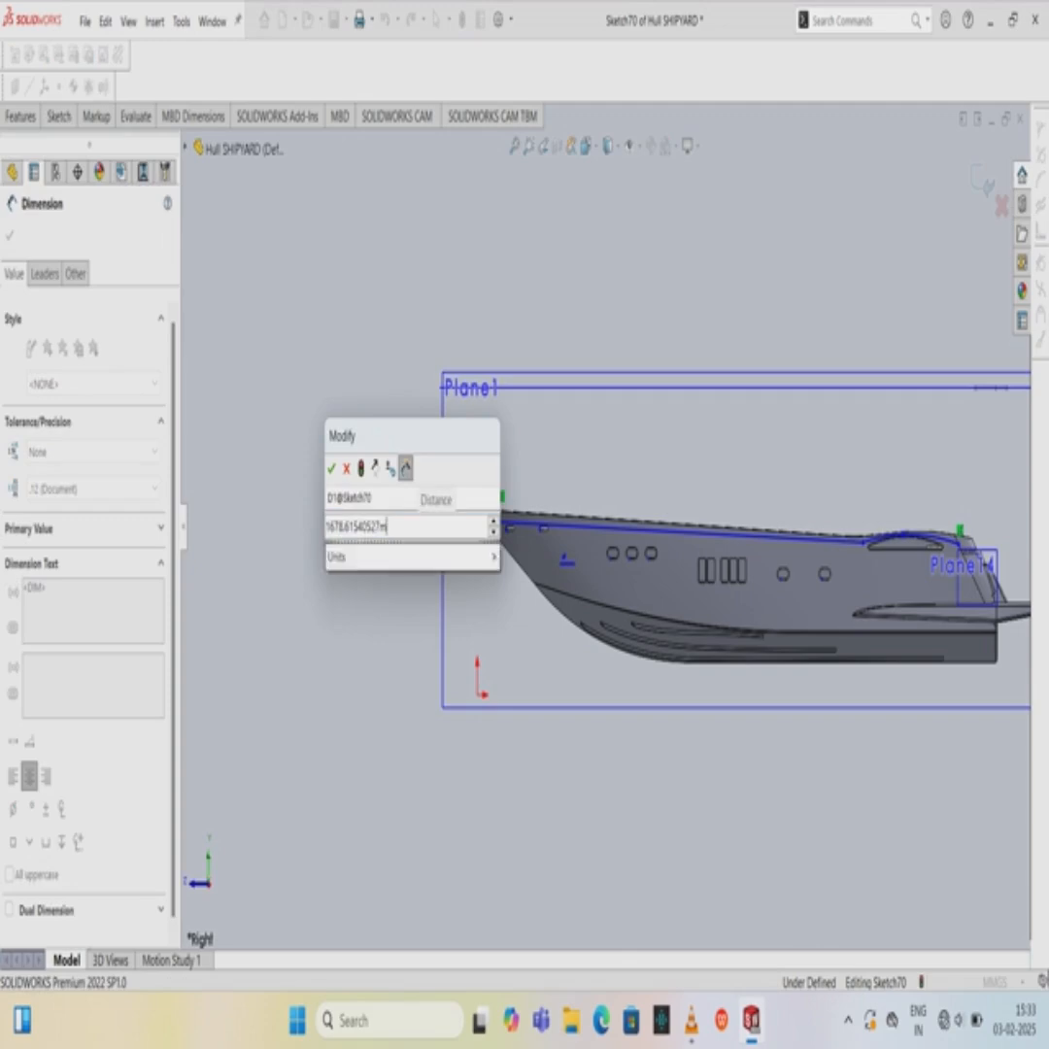
key(BackSpace)
key(BackSpace)
key(BackSpace)
key(BackSpace)
key(BackSpace)
key(BackSpace)
key(BackSpace)
key(BackSpace)
key(BackSpace)
key(BackSpace)
key(BackSpace)
key(BackSpace)
key(BackSpace)
key(BackSpace)
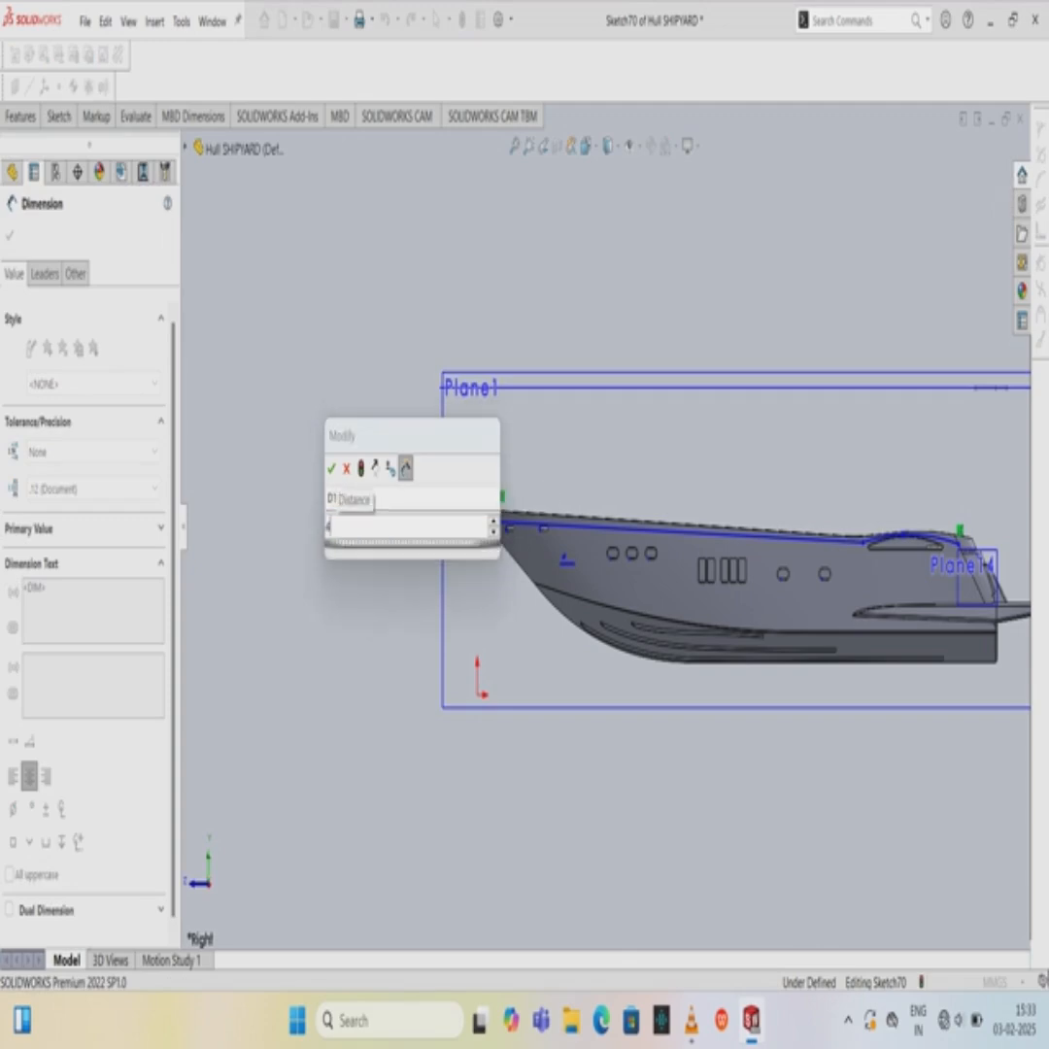
text(403)
text(.80)
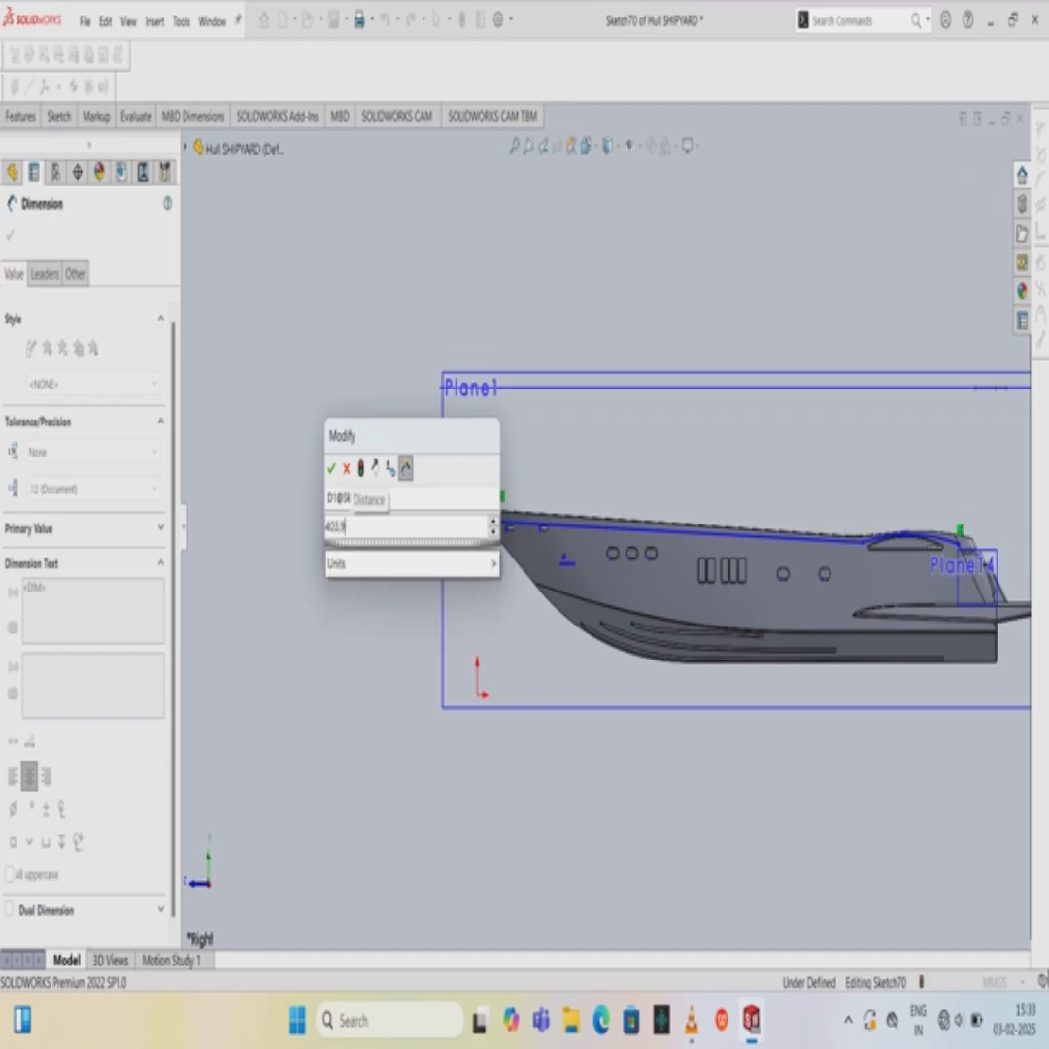
key(Return)
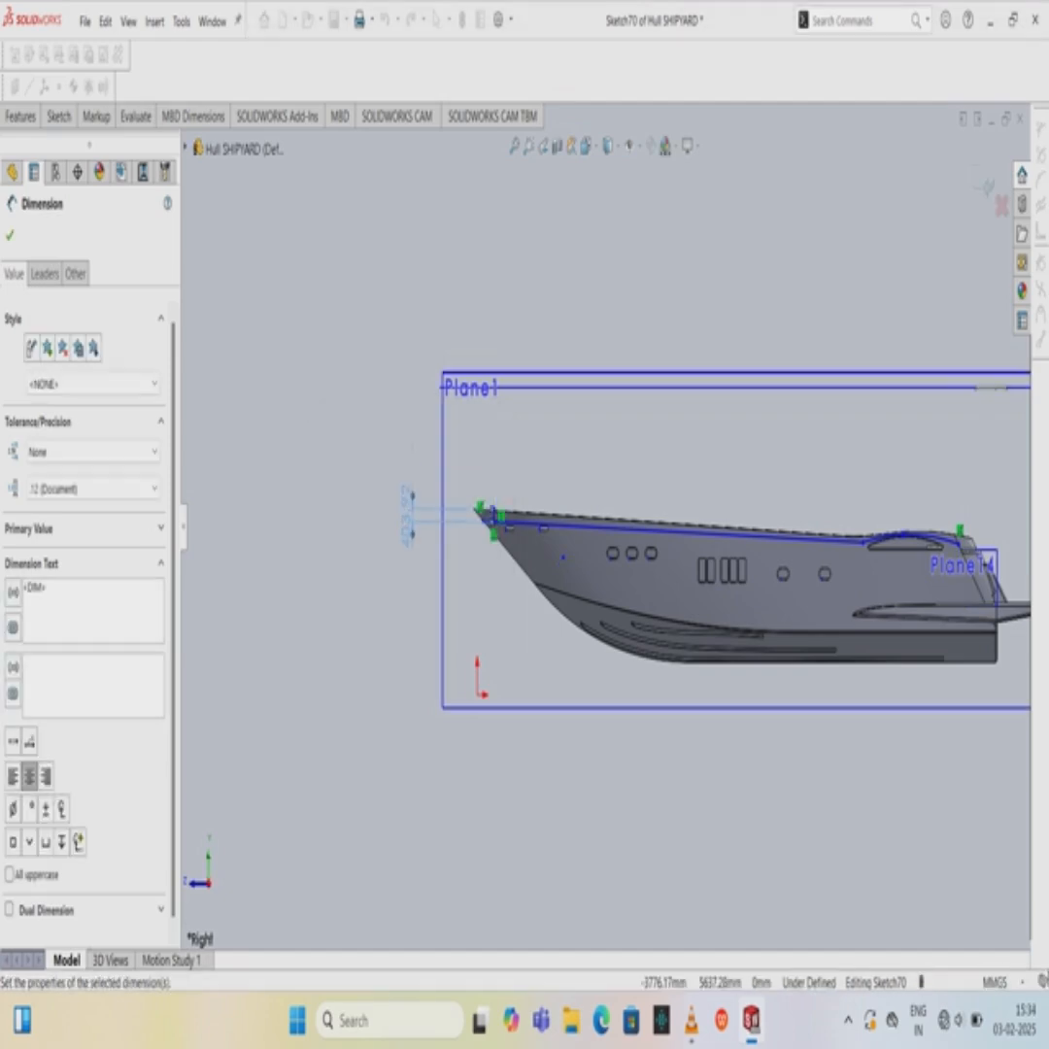
scroll(463, 518, down, 5)
scroll(544, 501, down, 5)
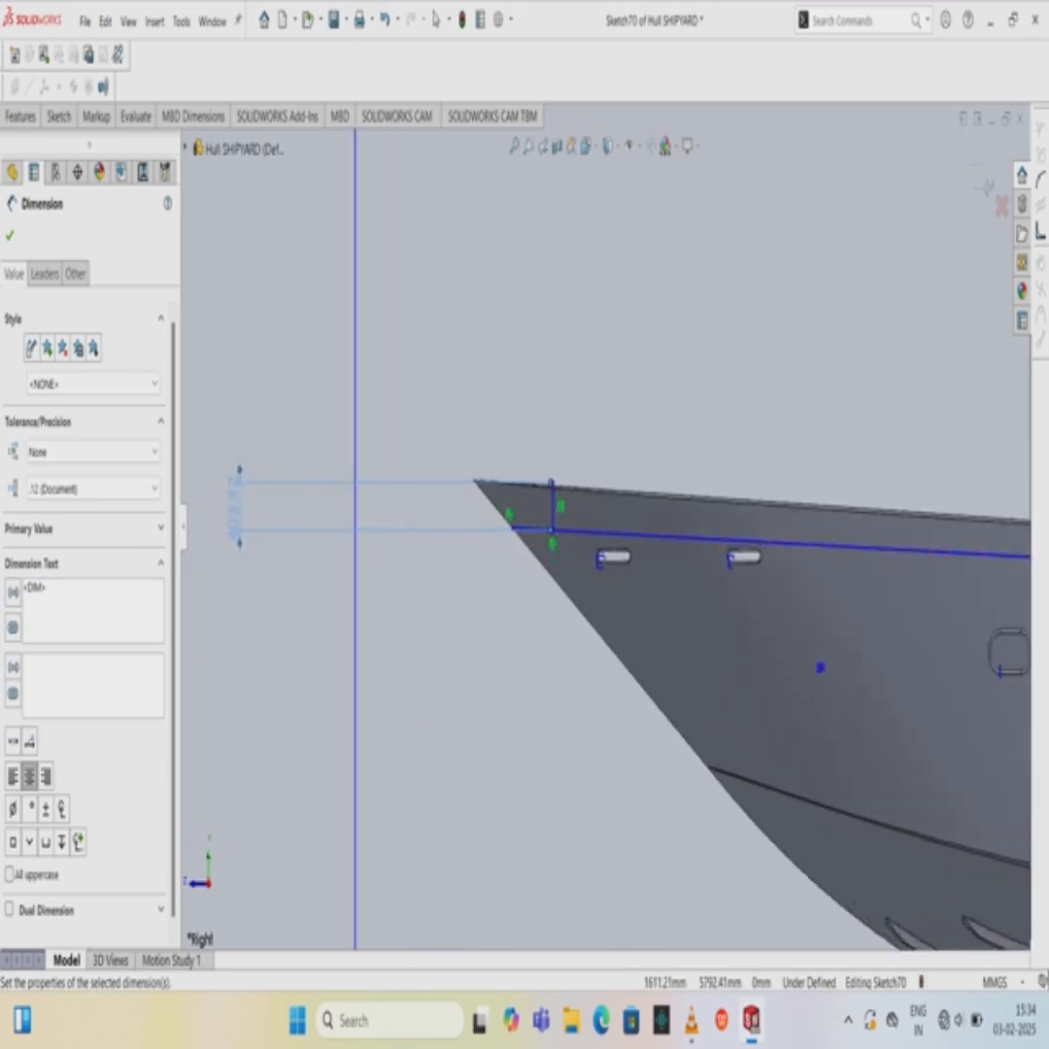
scroll(583, 515, up, 2)
scroll(600, 525, up, 3)
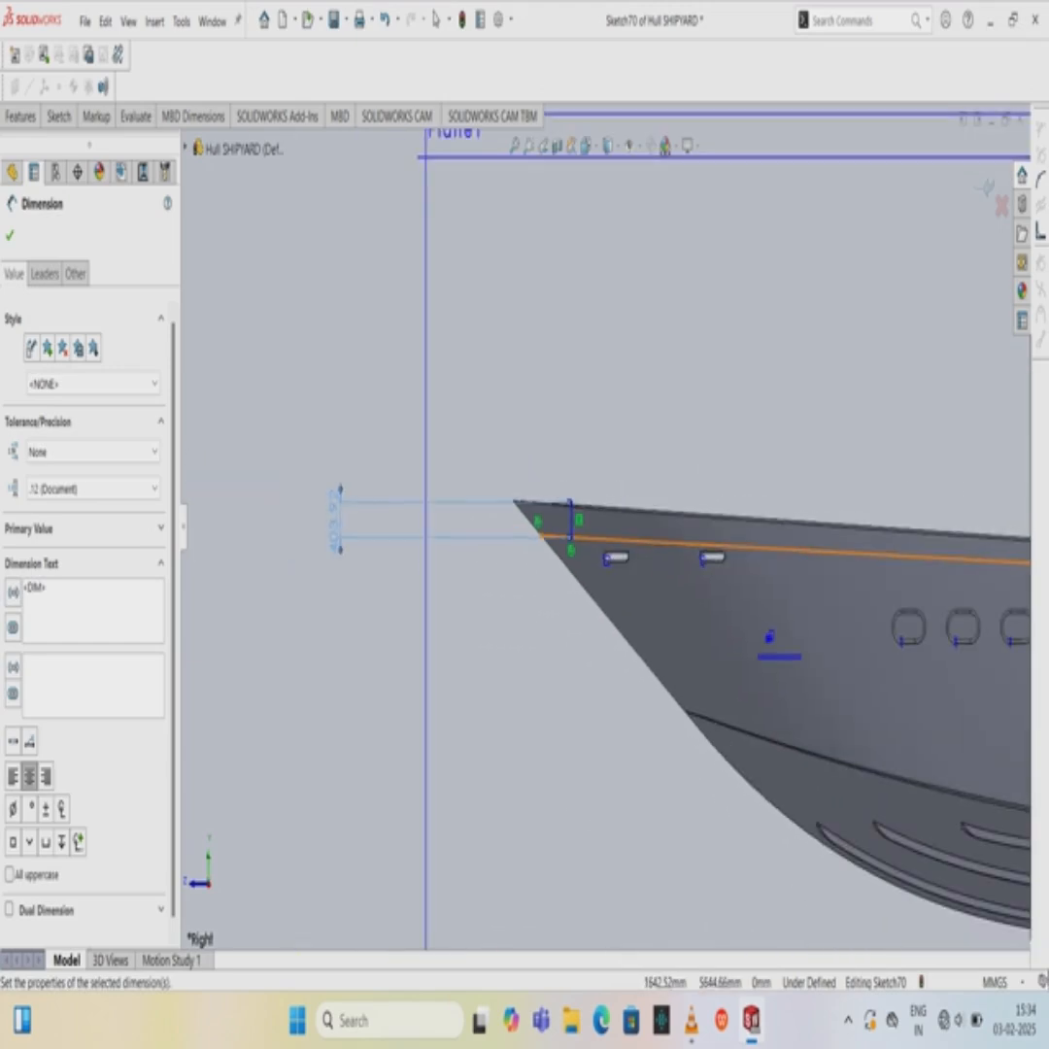
scroll(641, 530, up, 3)
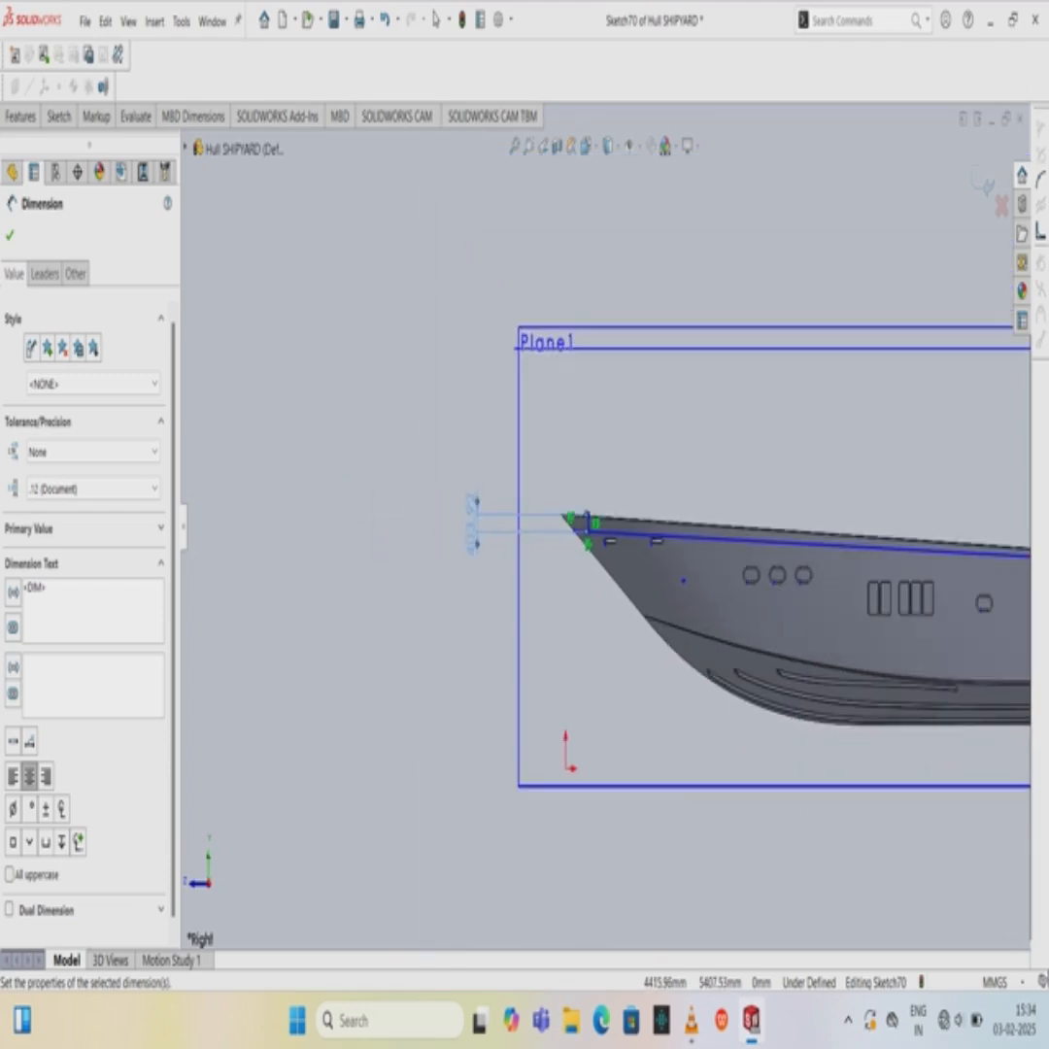
double_click(473, 524)
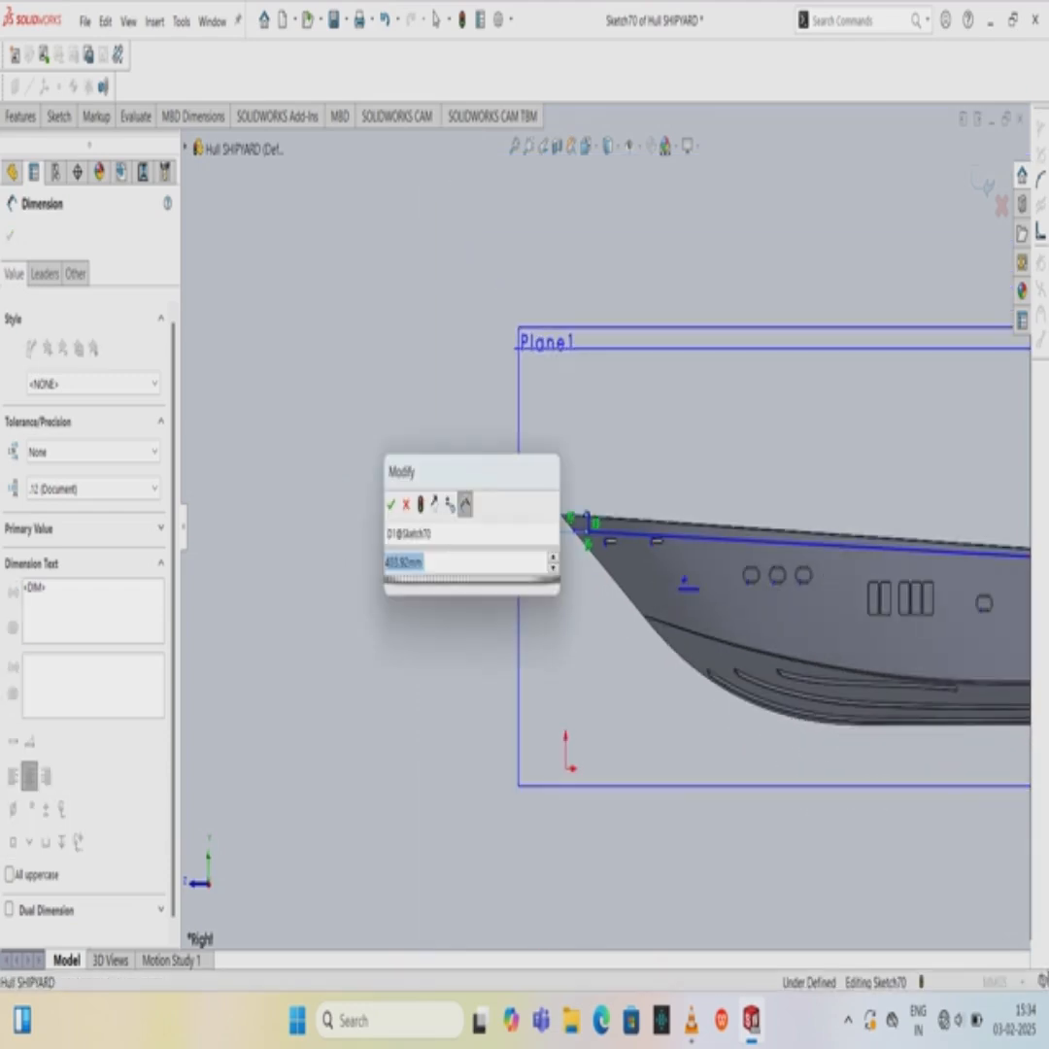
click(467, 562)
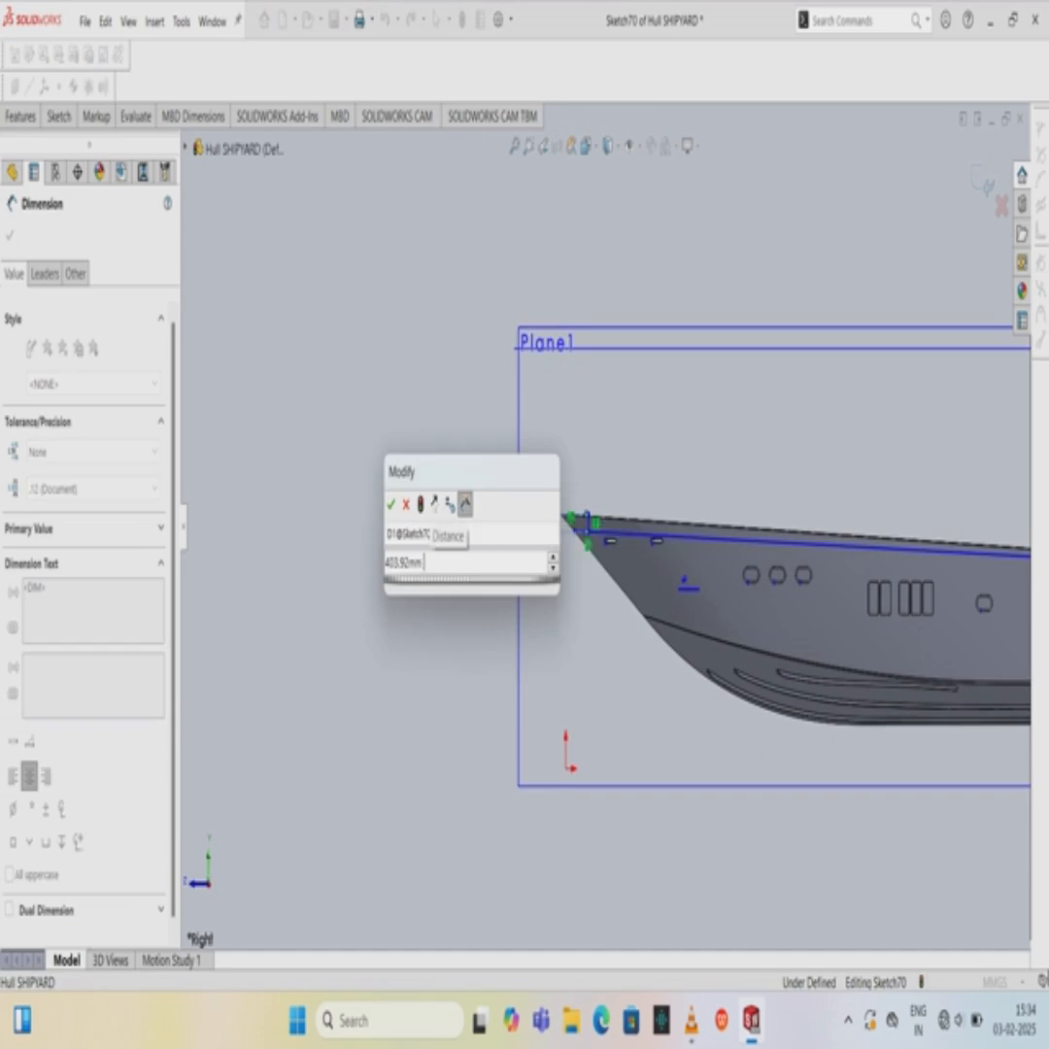
text(+)
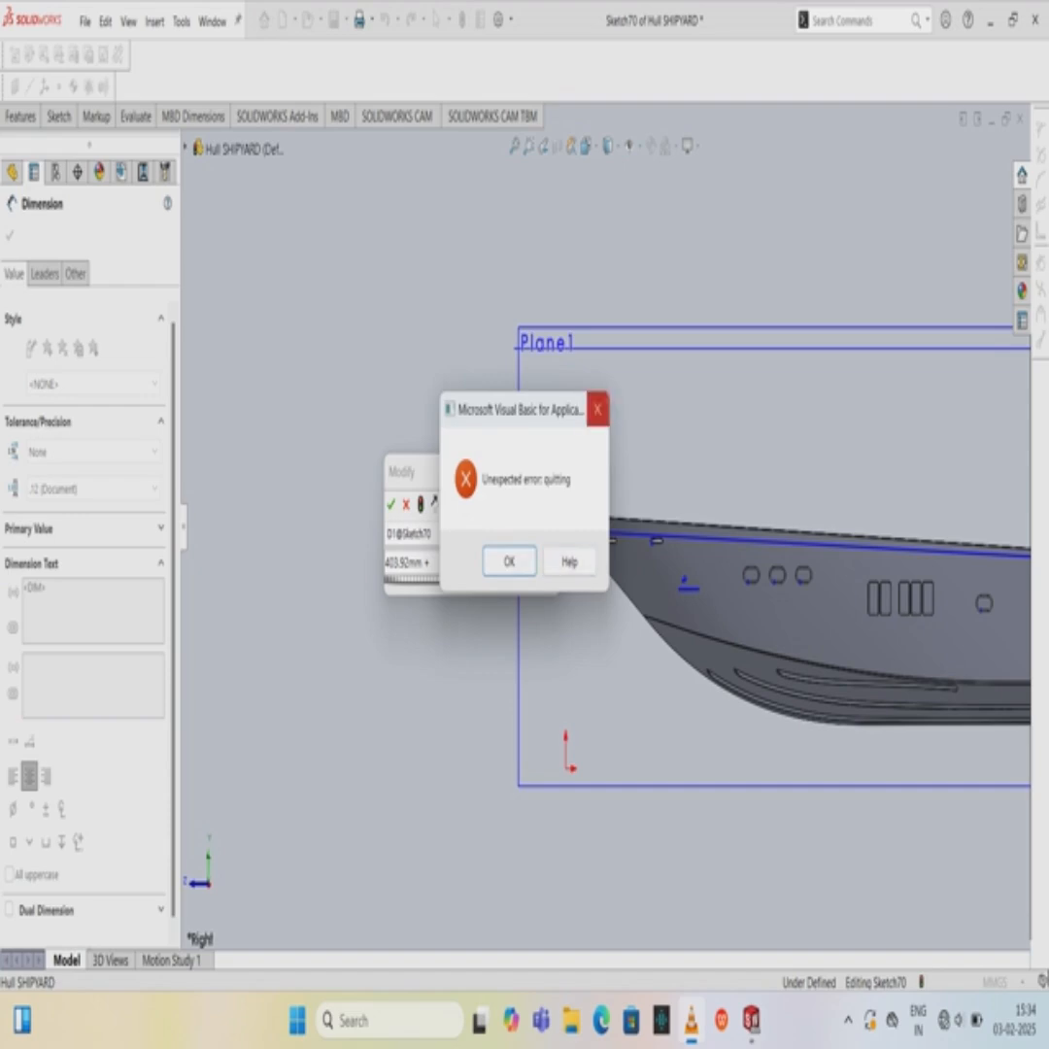
click(597, 410)
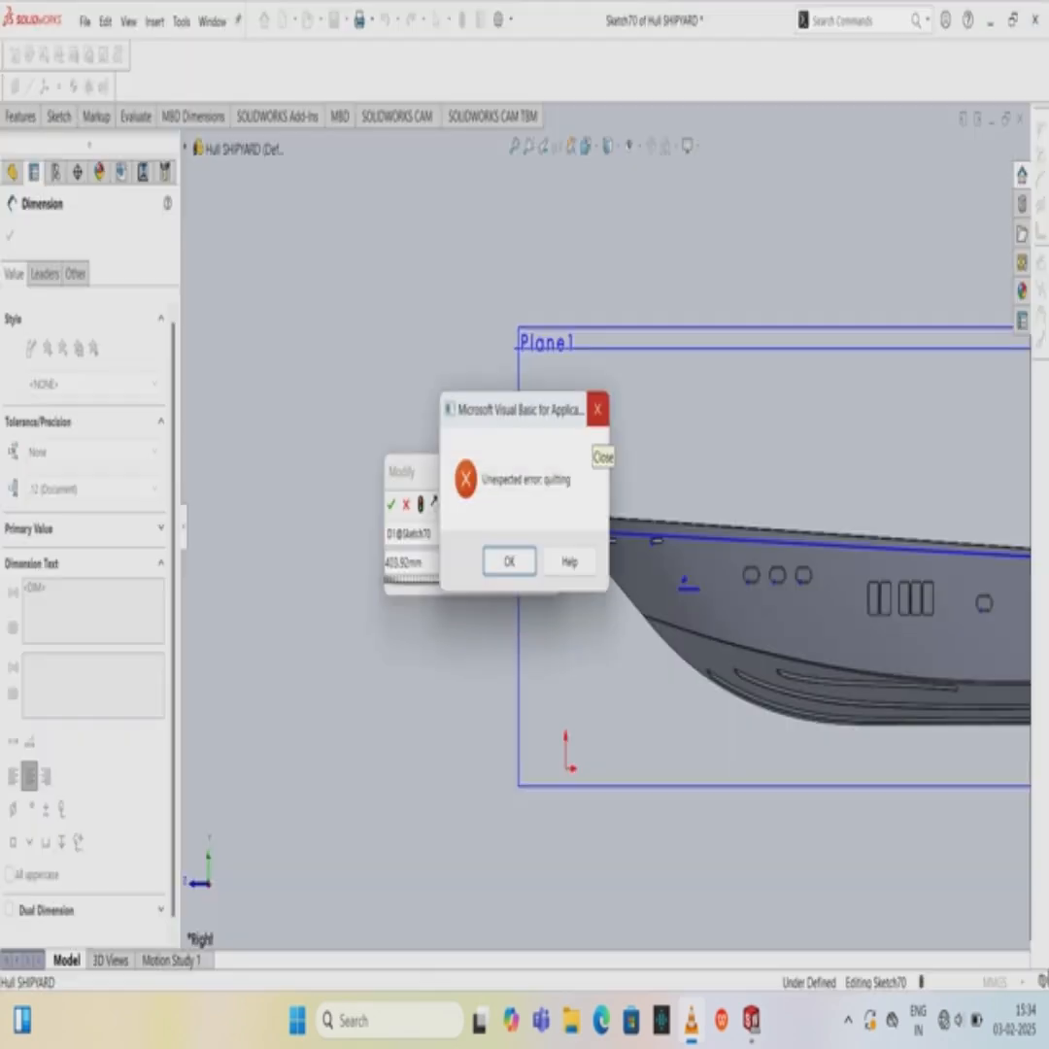
click(597, 410)
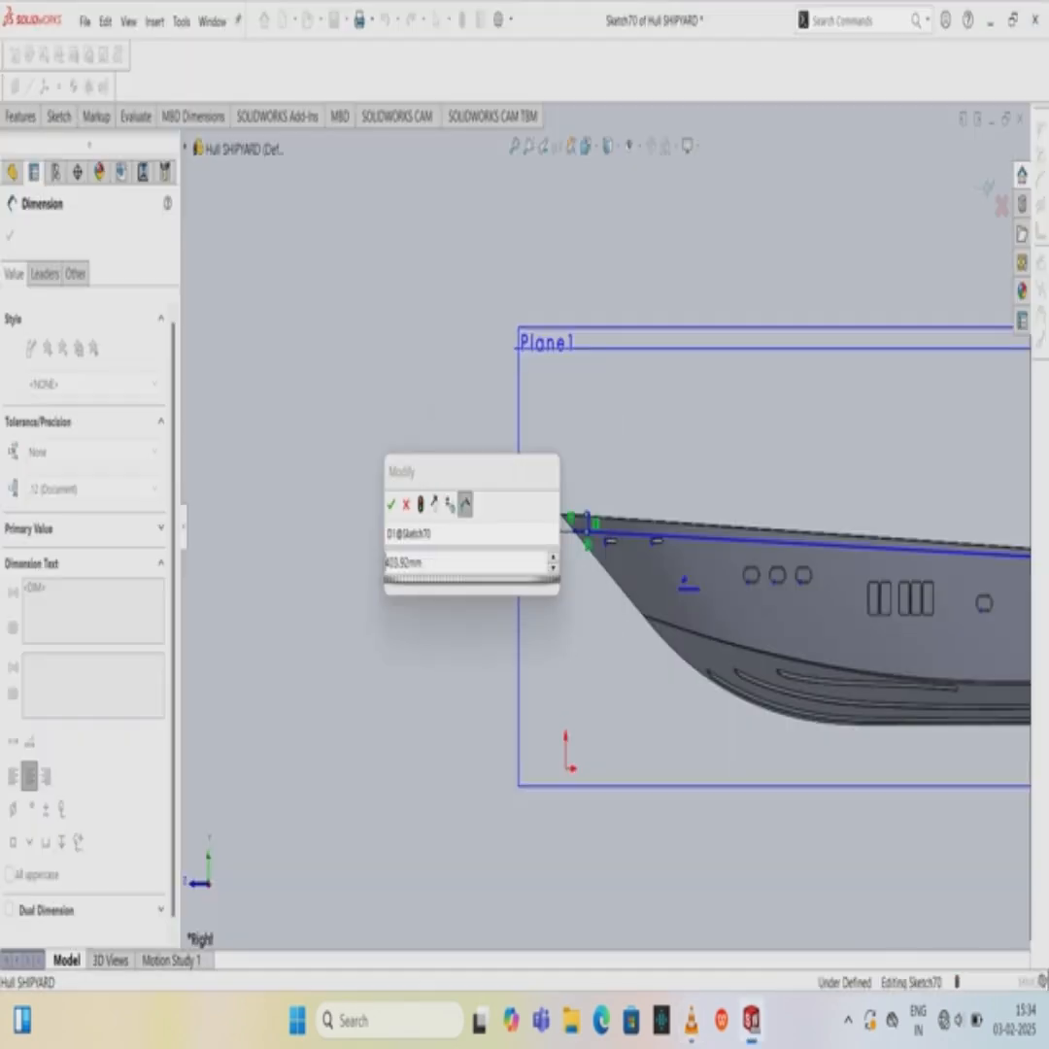
click(569, 561)
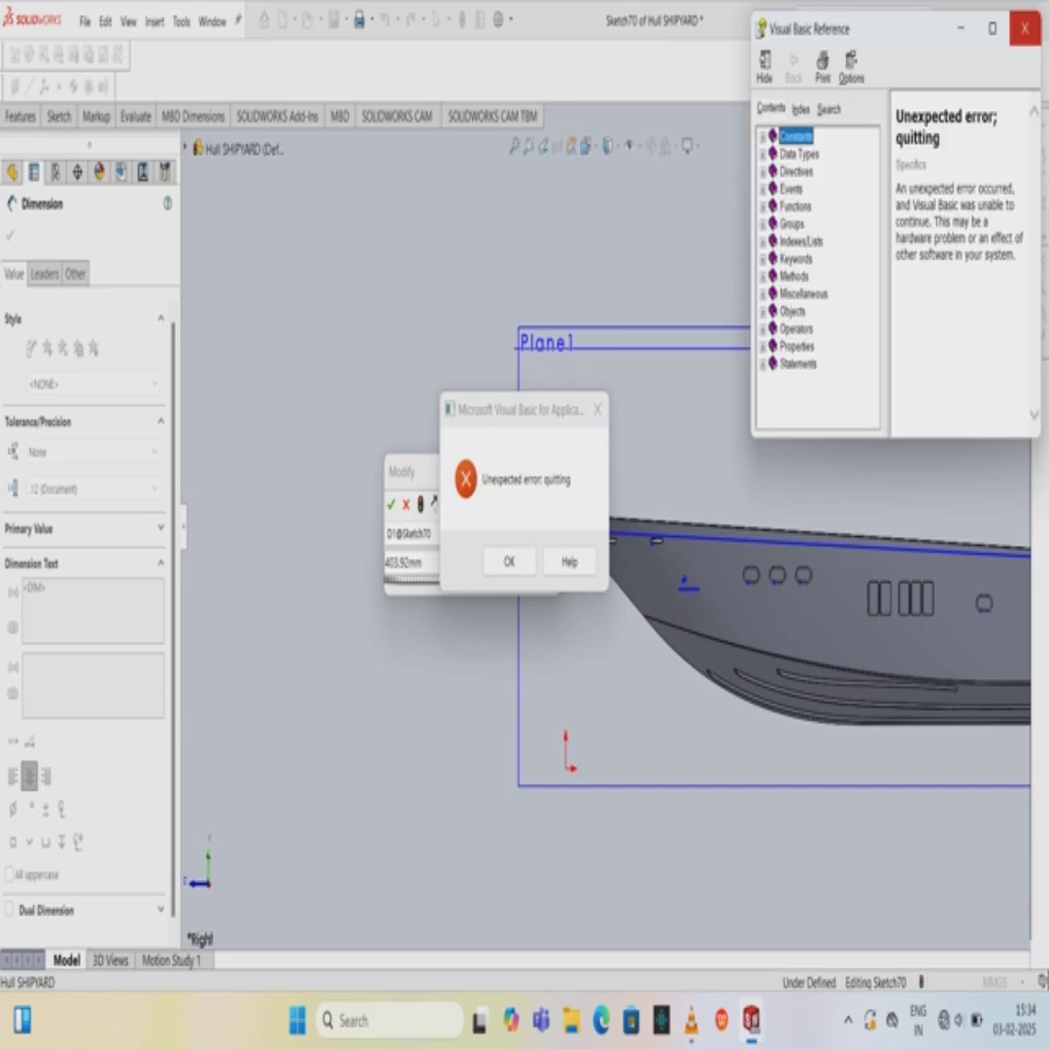
click(1024, 29)
click(509, 561)
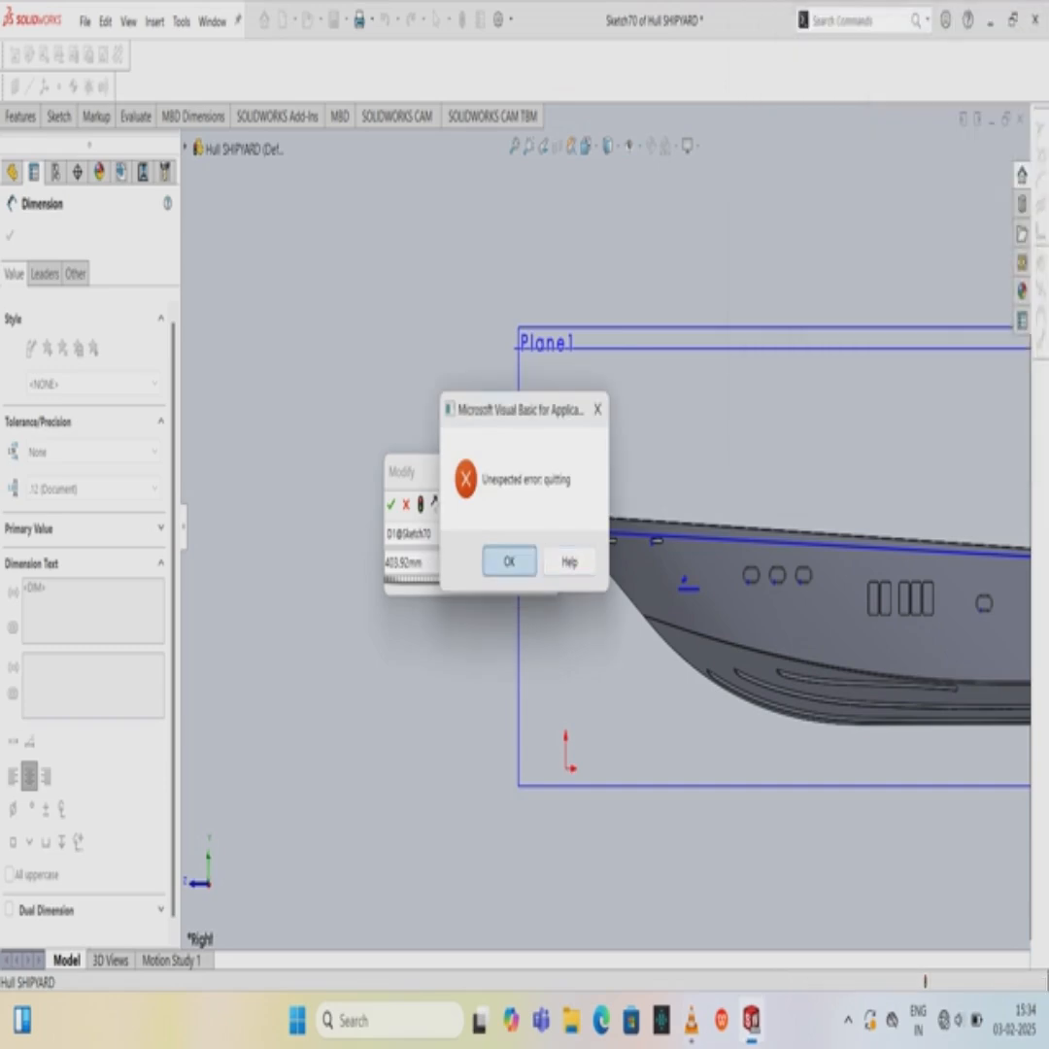
click(406, 504)
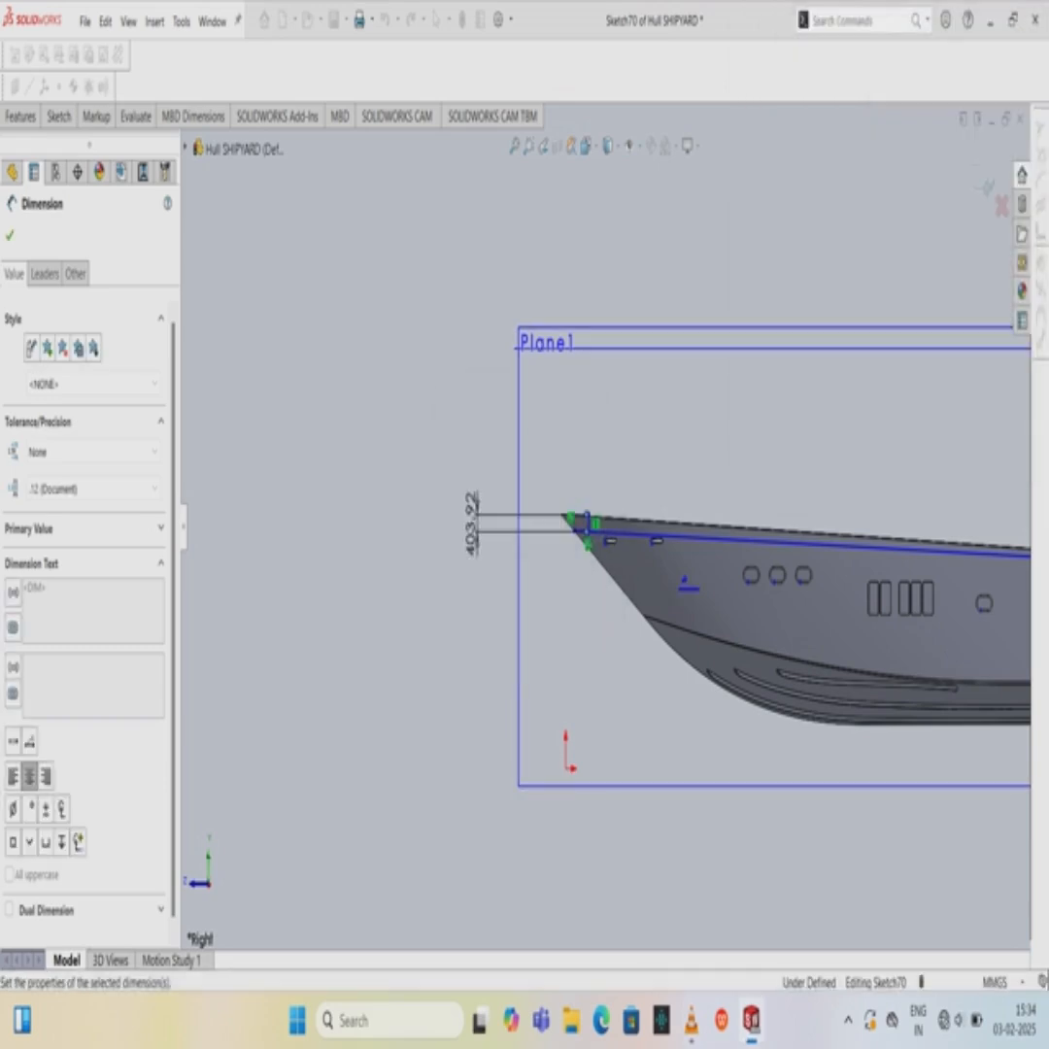
Switch to Calculator and add 403.92 and 403.92 to get double the vertical line's length.
double_click(471, 524)
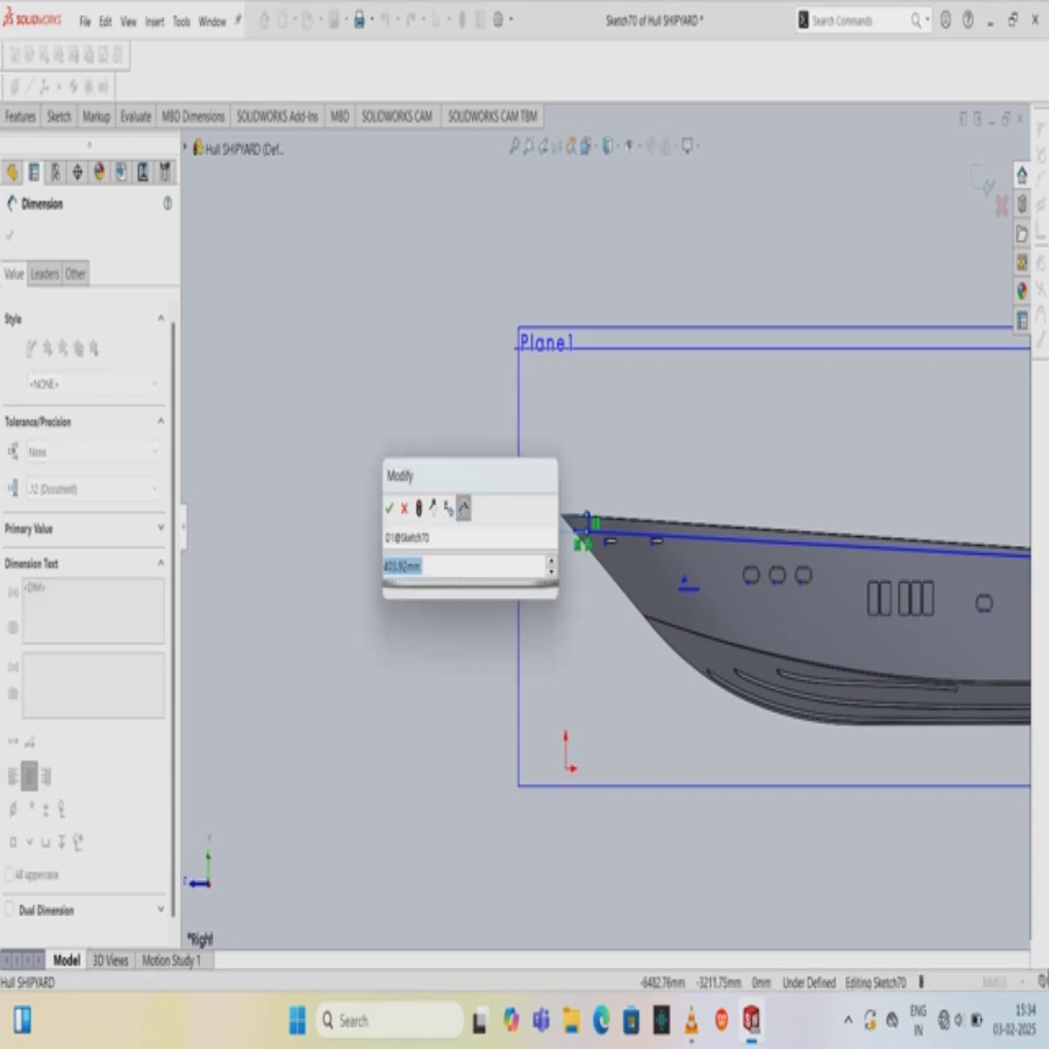
click(389, 1020)
text(calculator)
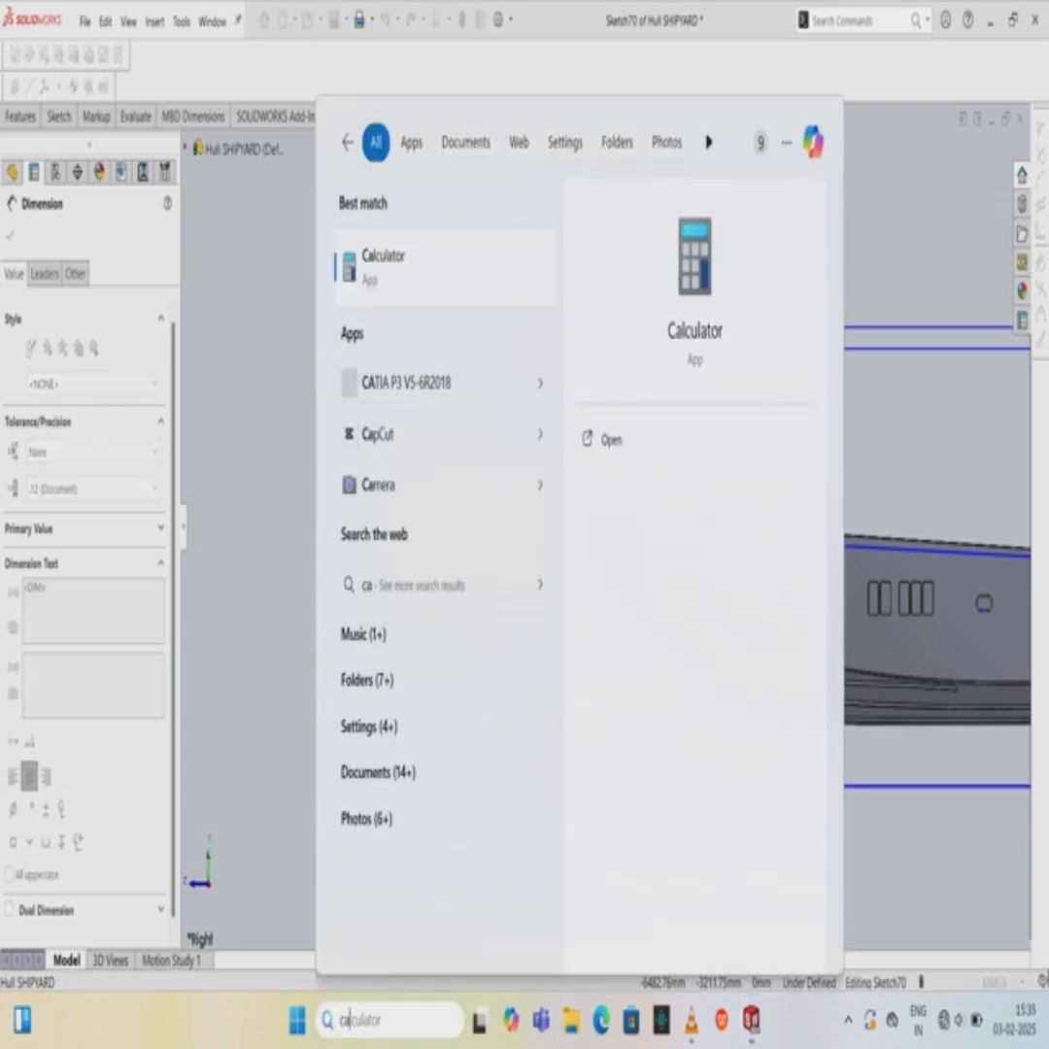
key(Return)
text(4)
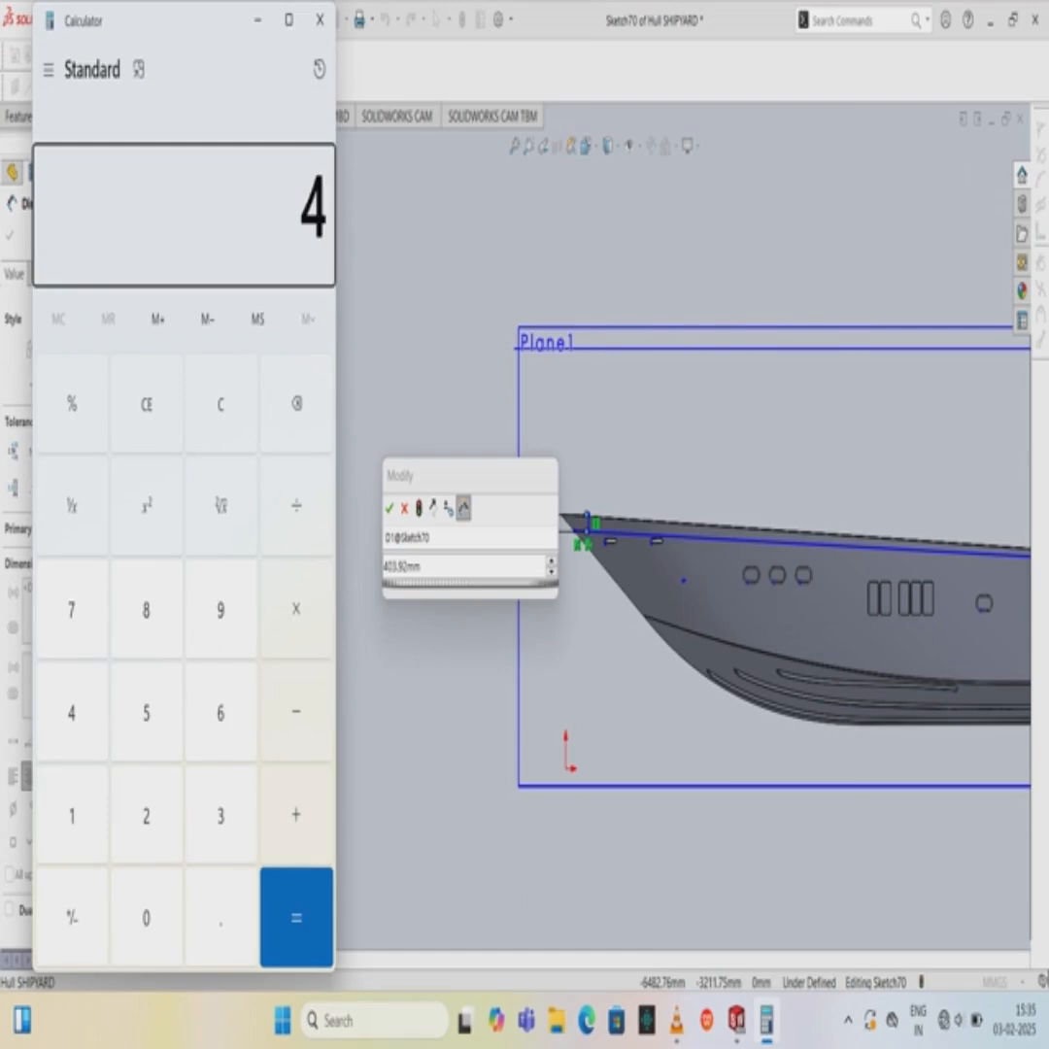
text(03.92 + )
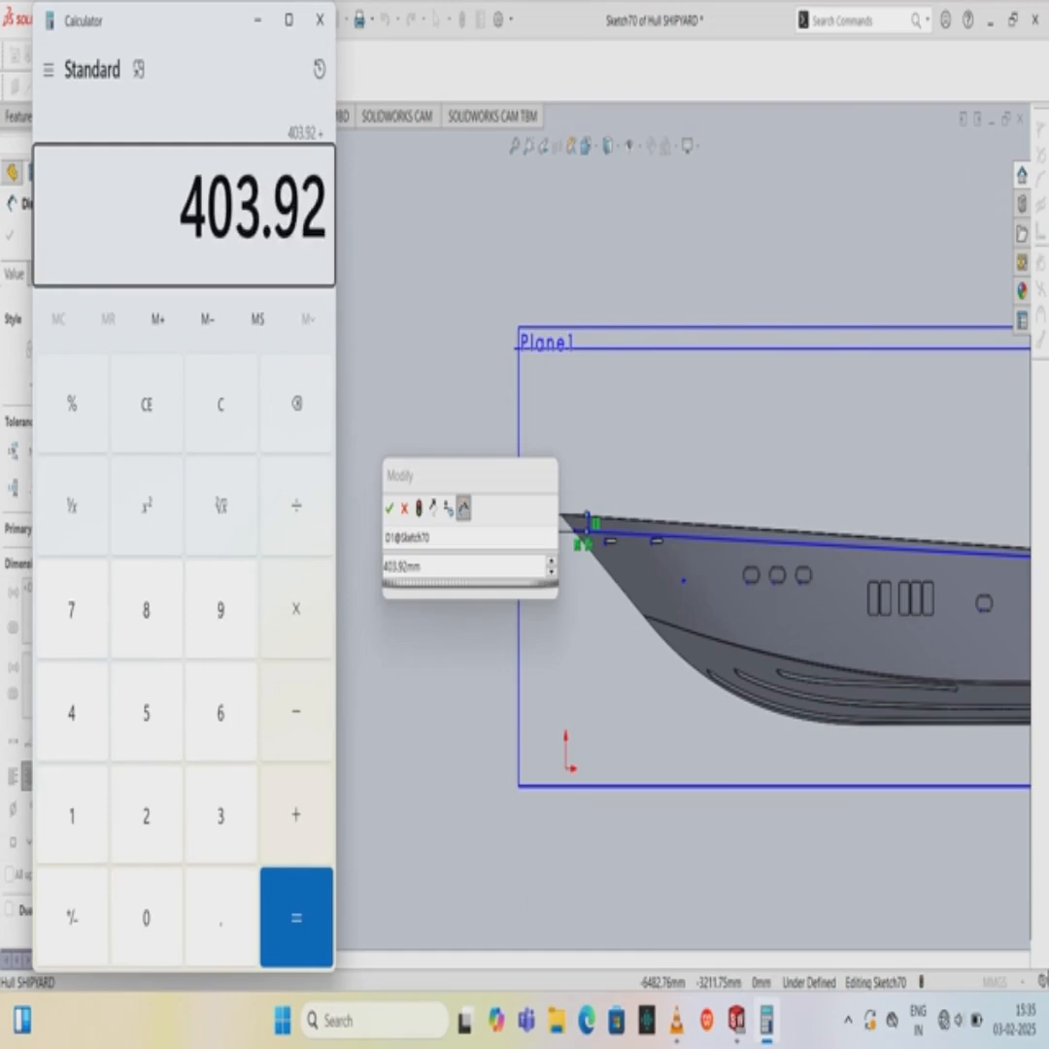
text(403.92)
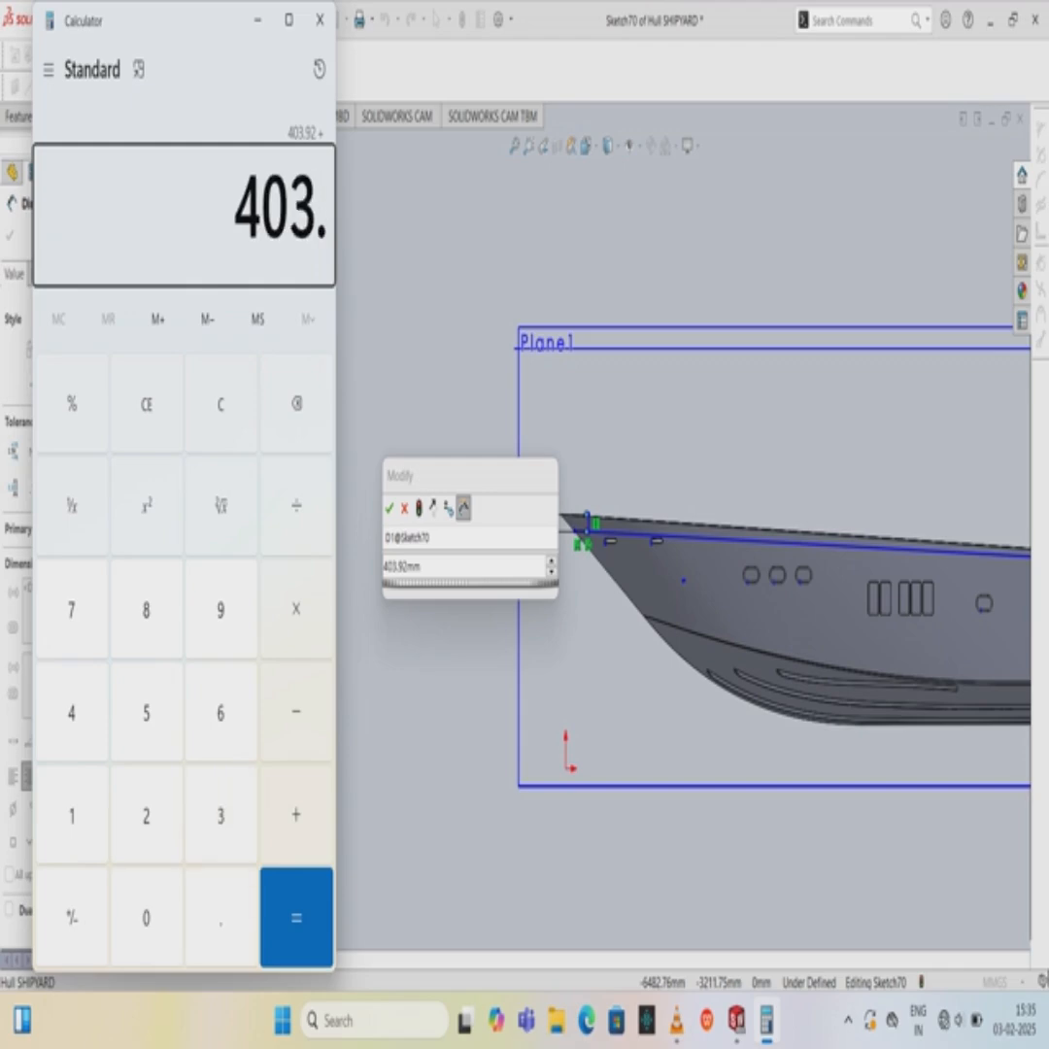
key(Return)
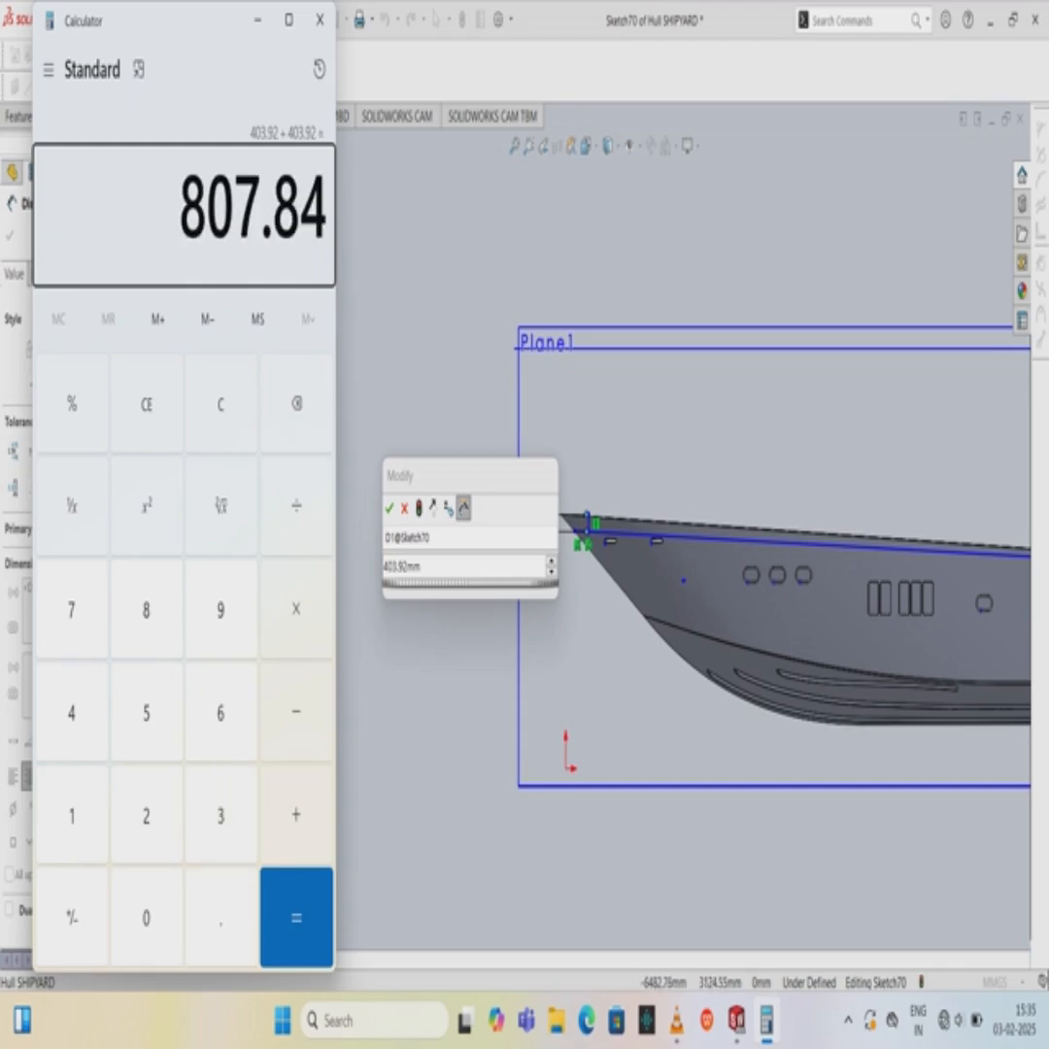
Return to SOLIDWORKS and set the vertical bow line's length to 807.84 mm.
key(alt+Tab)
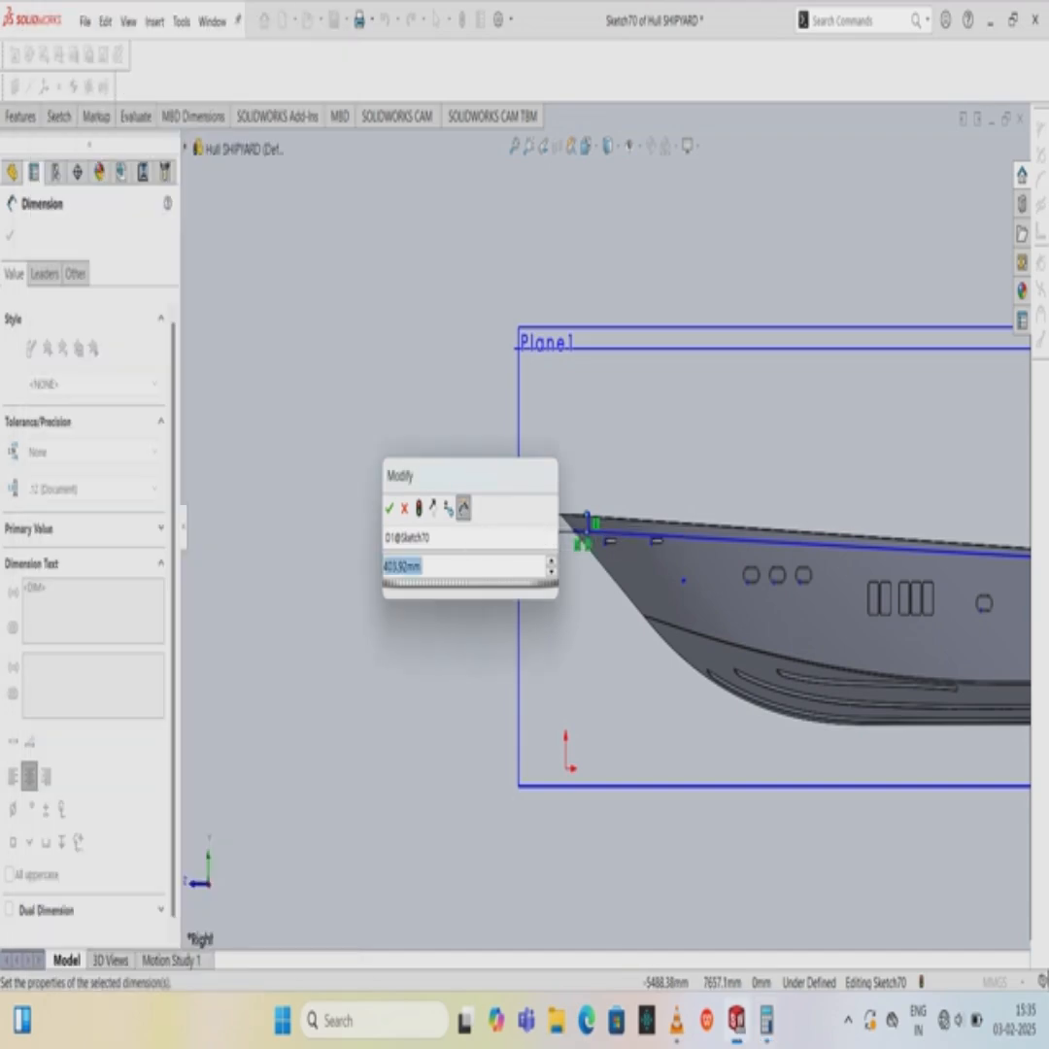
text(807)
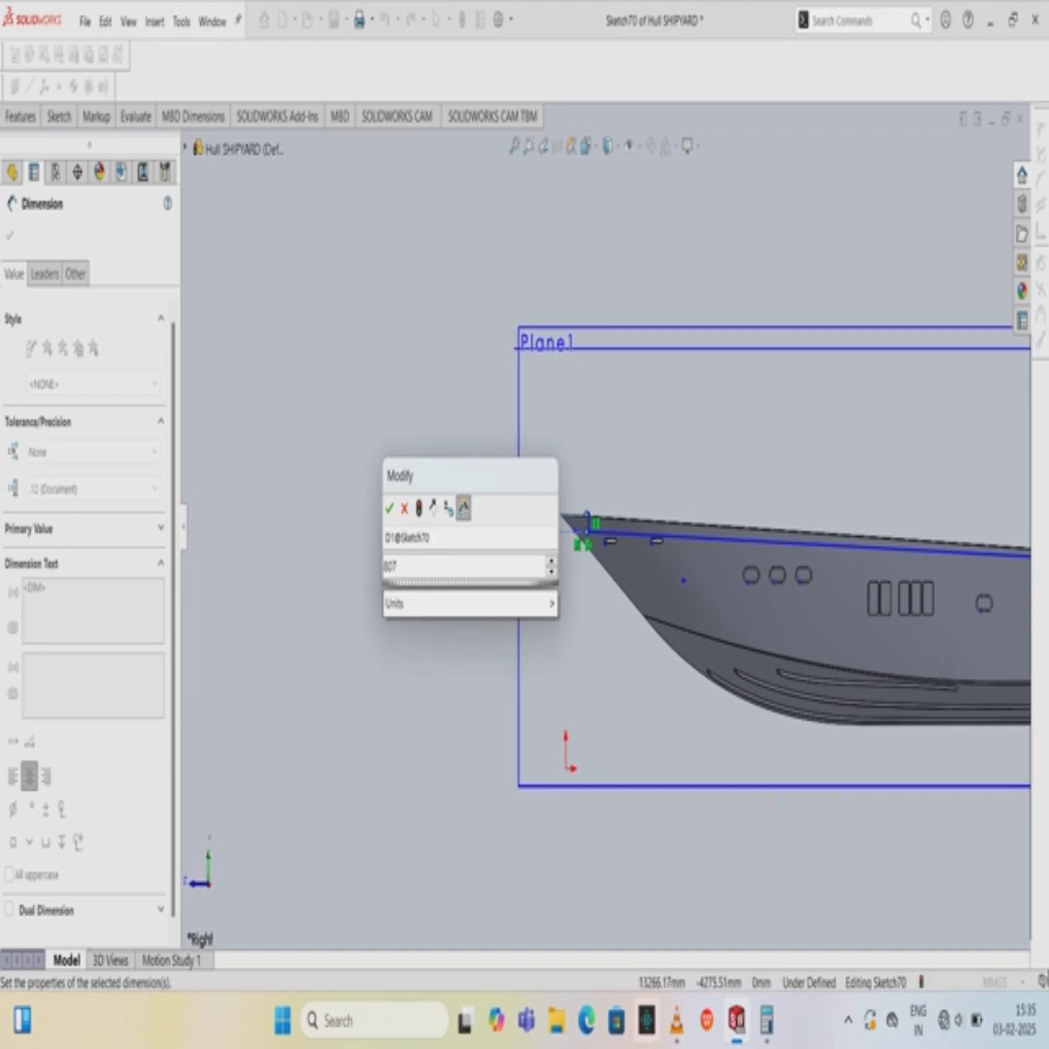
mouse_move(766, 1019)
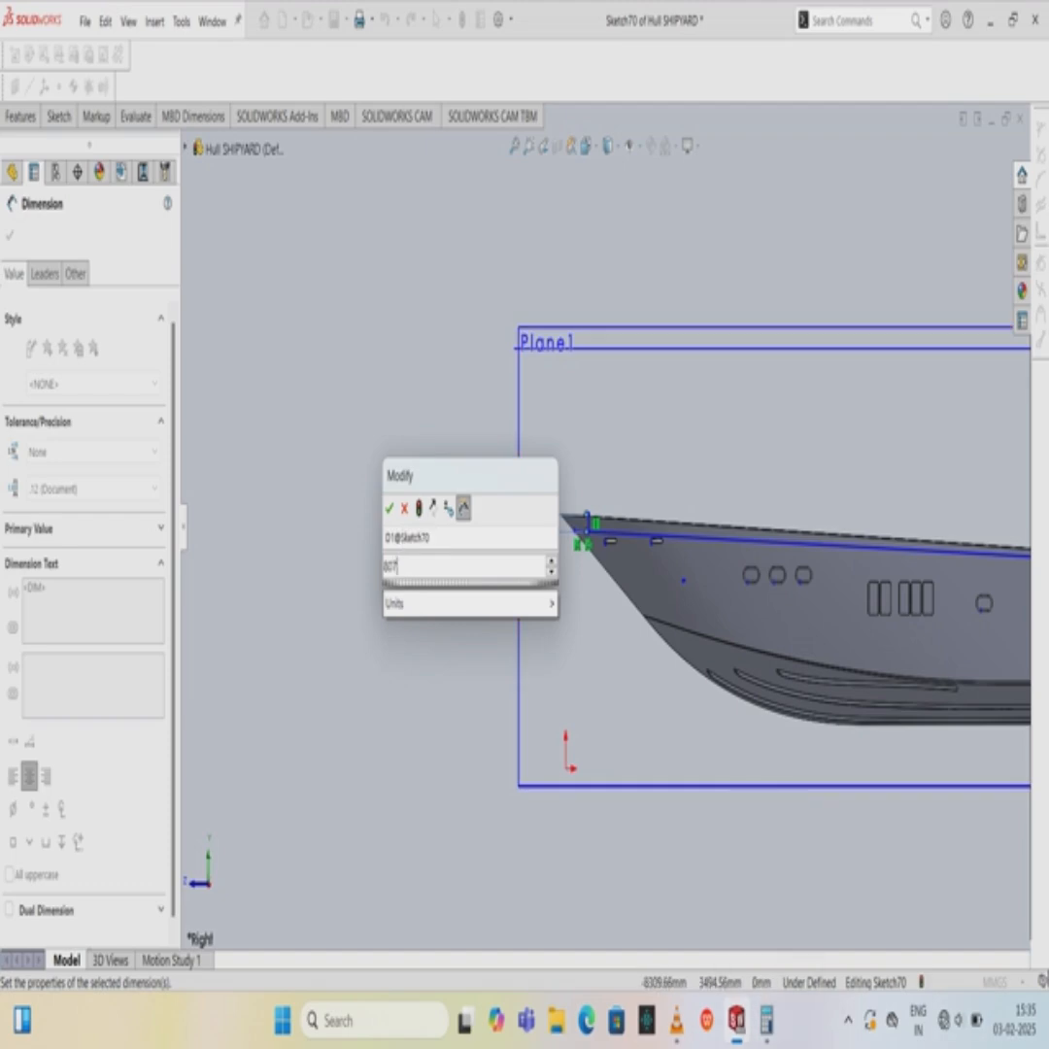
text(.84)
key(Return)
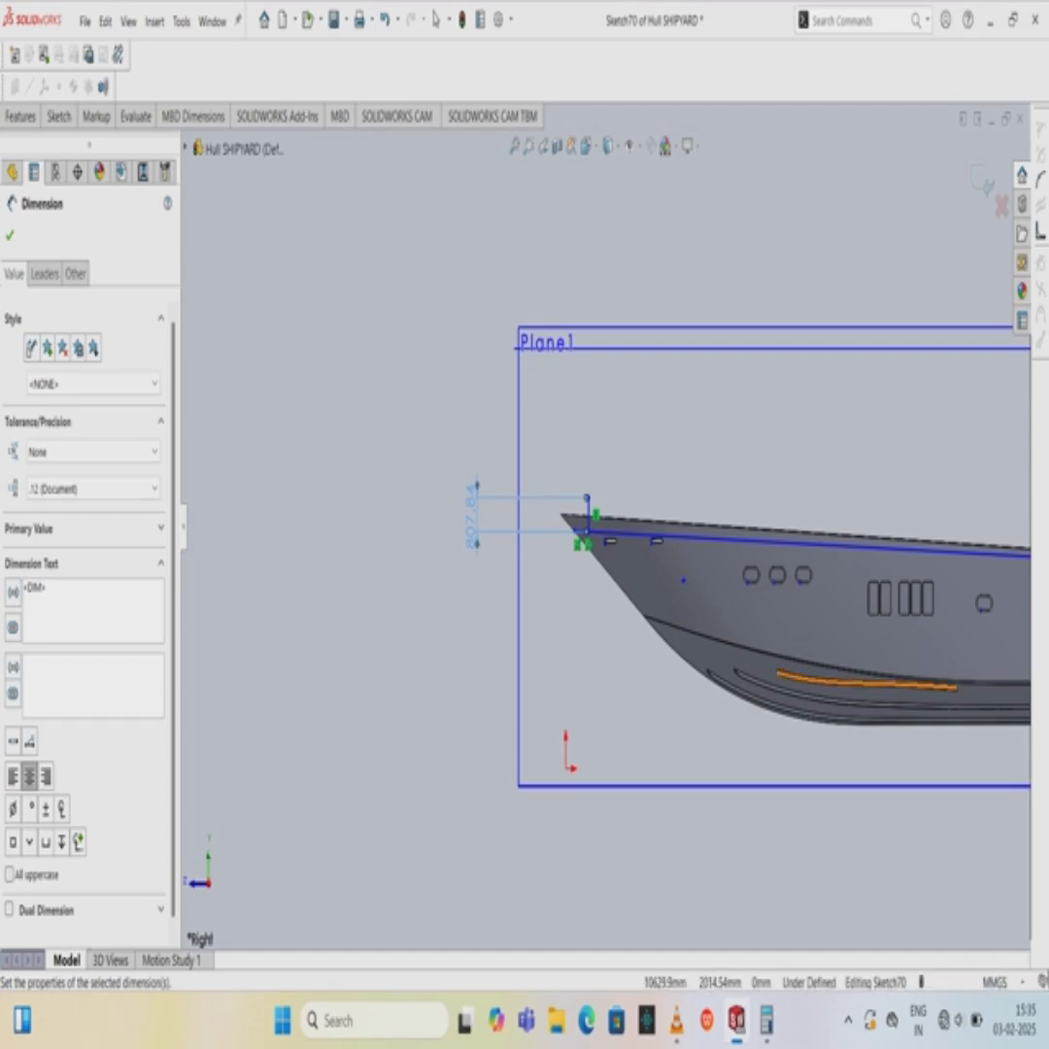
Draw a two-point spline from the upper end of the vertical bow line to a point above the hull's stern.
scroll(811, 683, up, 5)
click(59, 117)
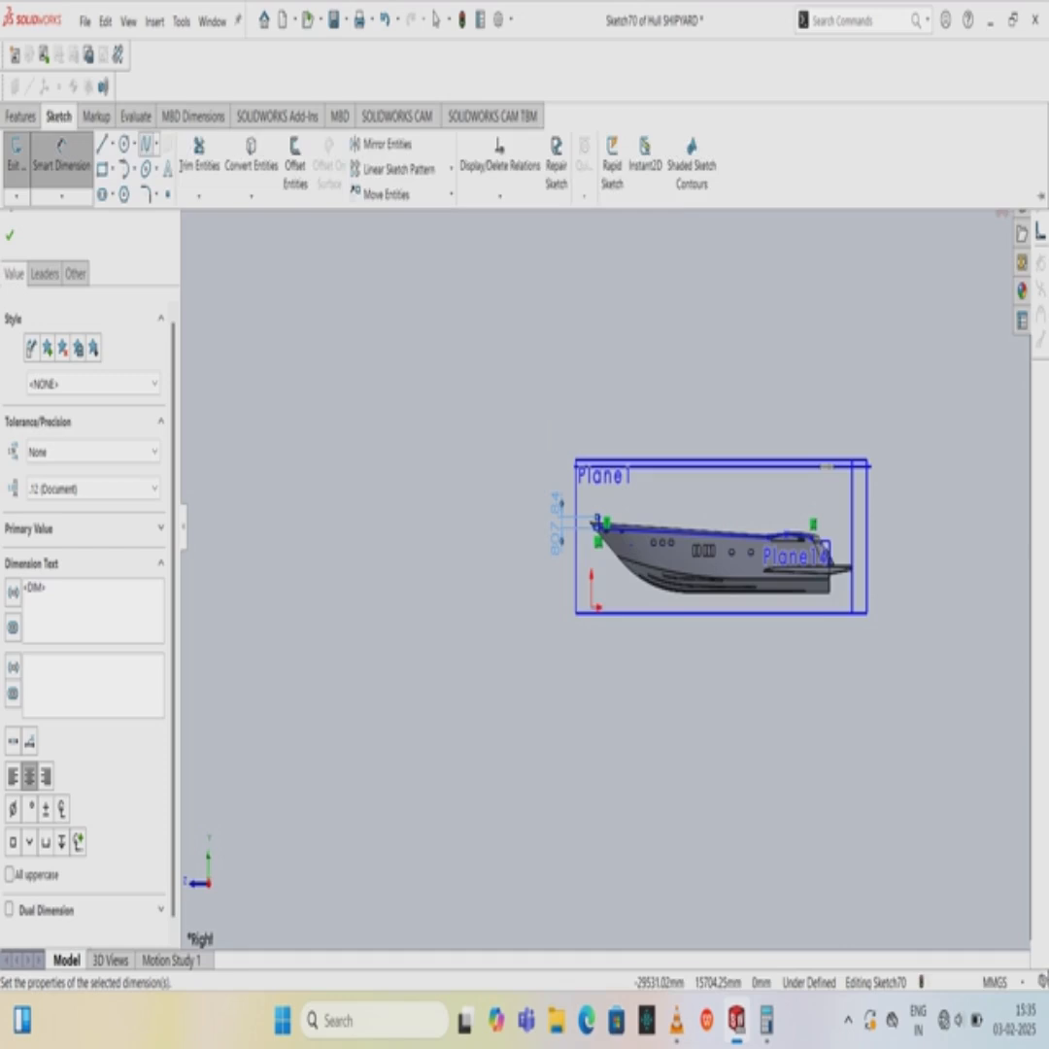
click(147, 145)
scroll(679, 546, down, 5)
scroll(838, 542, up, 3)
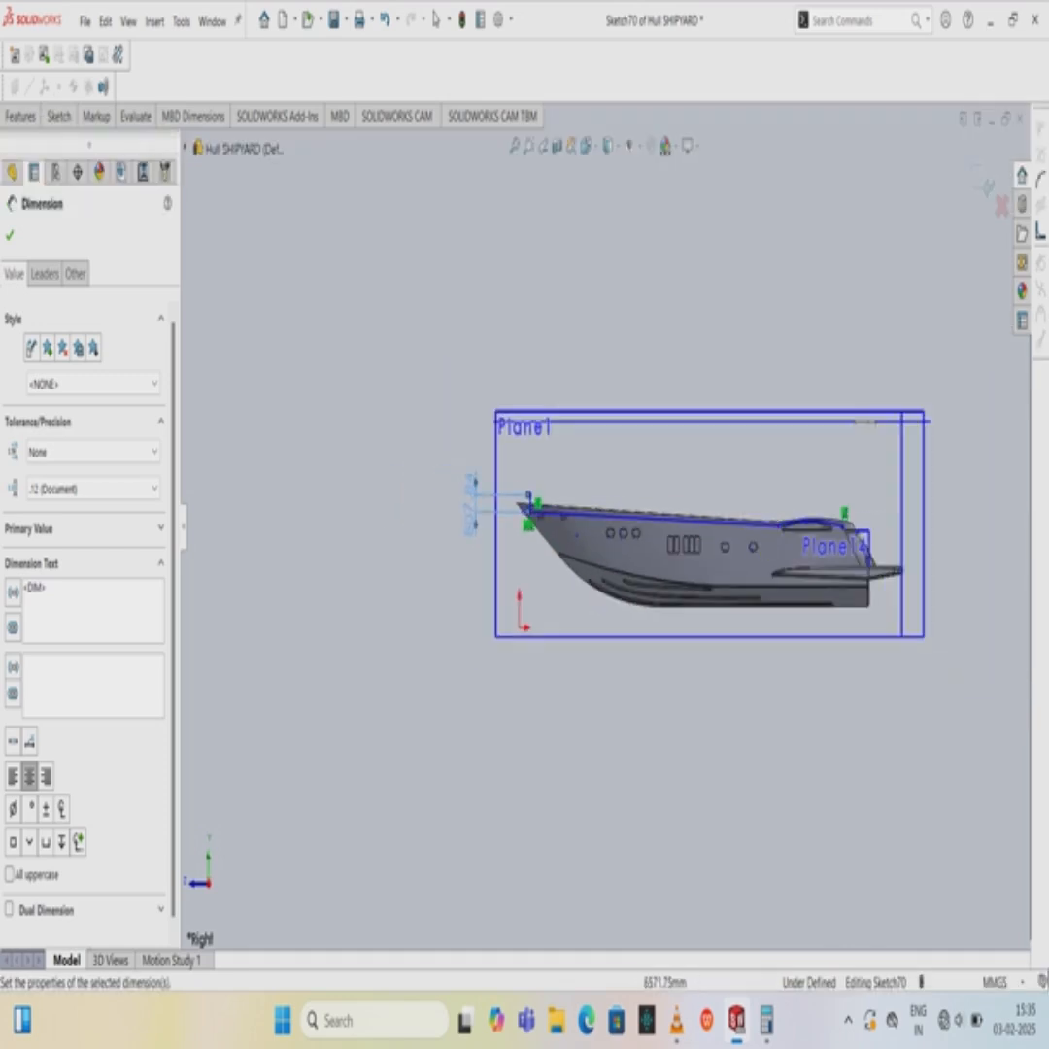
click(527, 496)
double_click(847, 506)
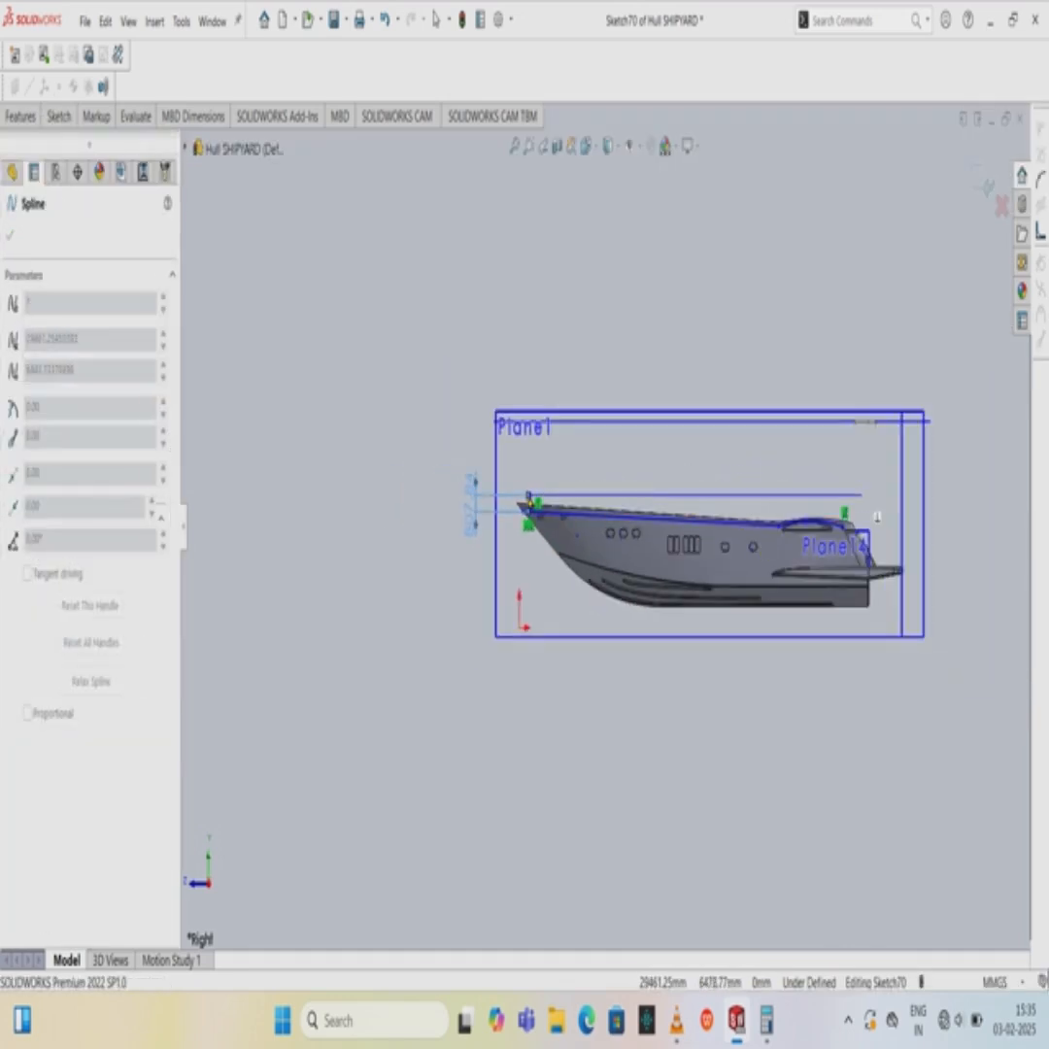
click(861, 503)
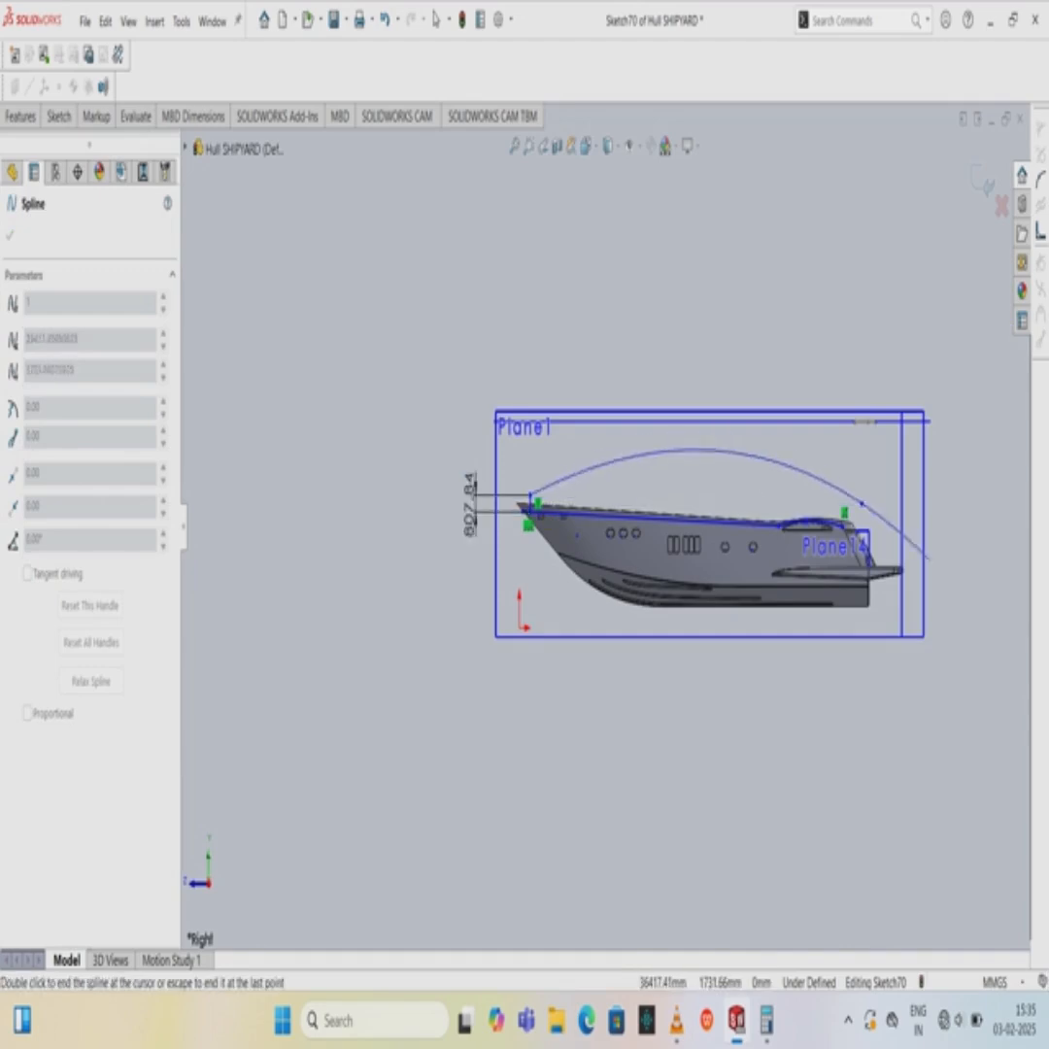
key(Escape)
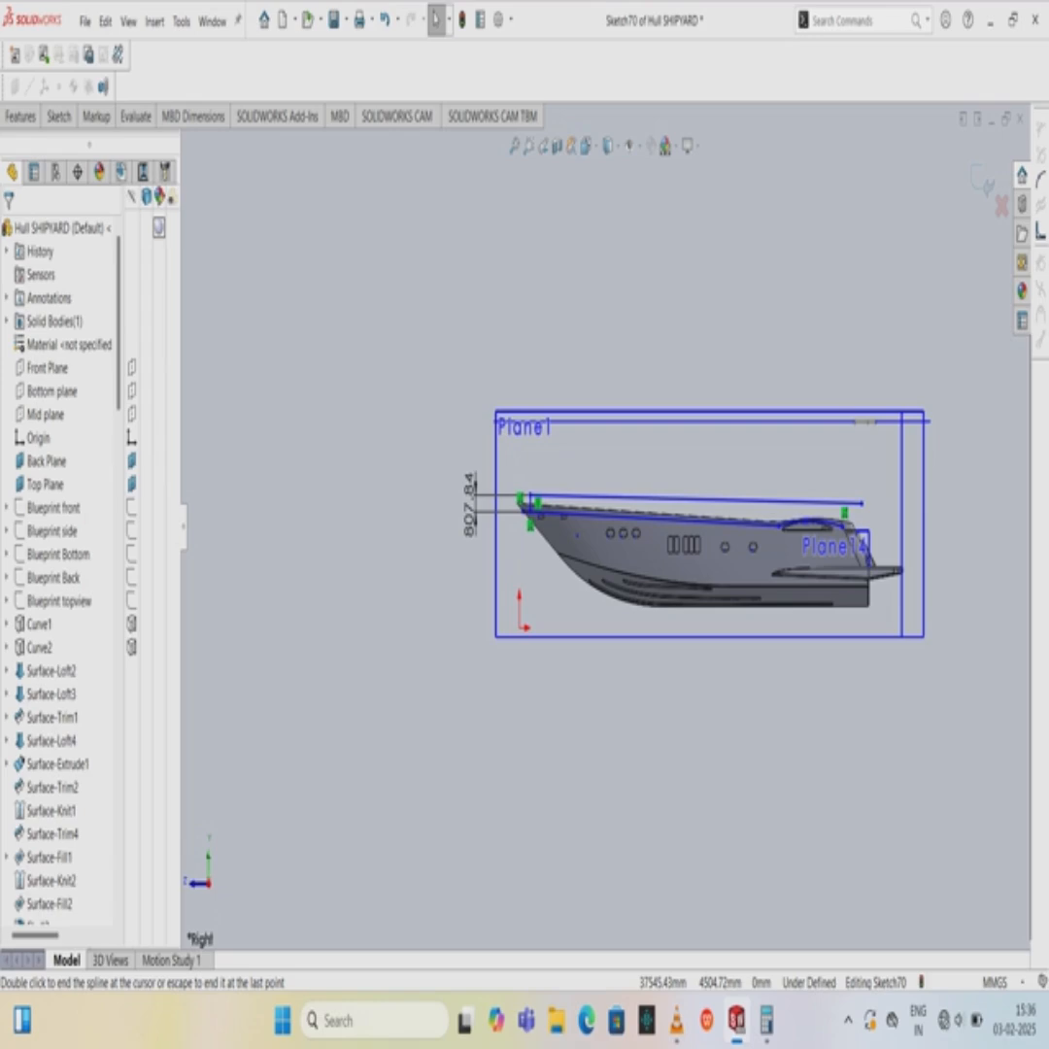
click(59, 117)
click(61, 157)
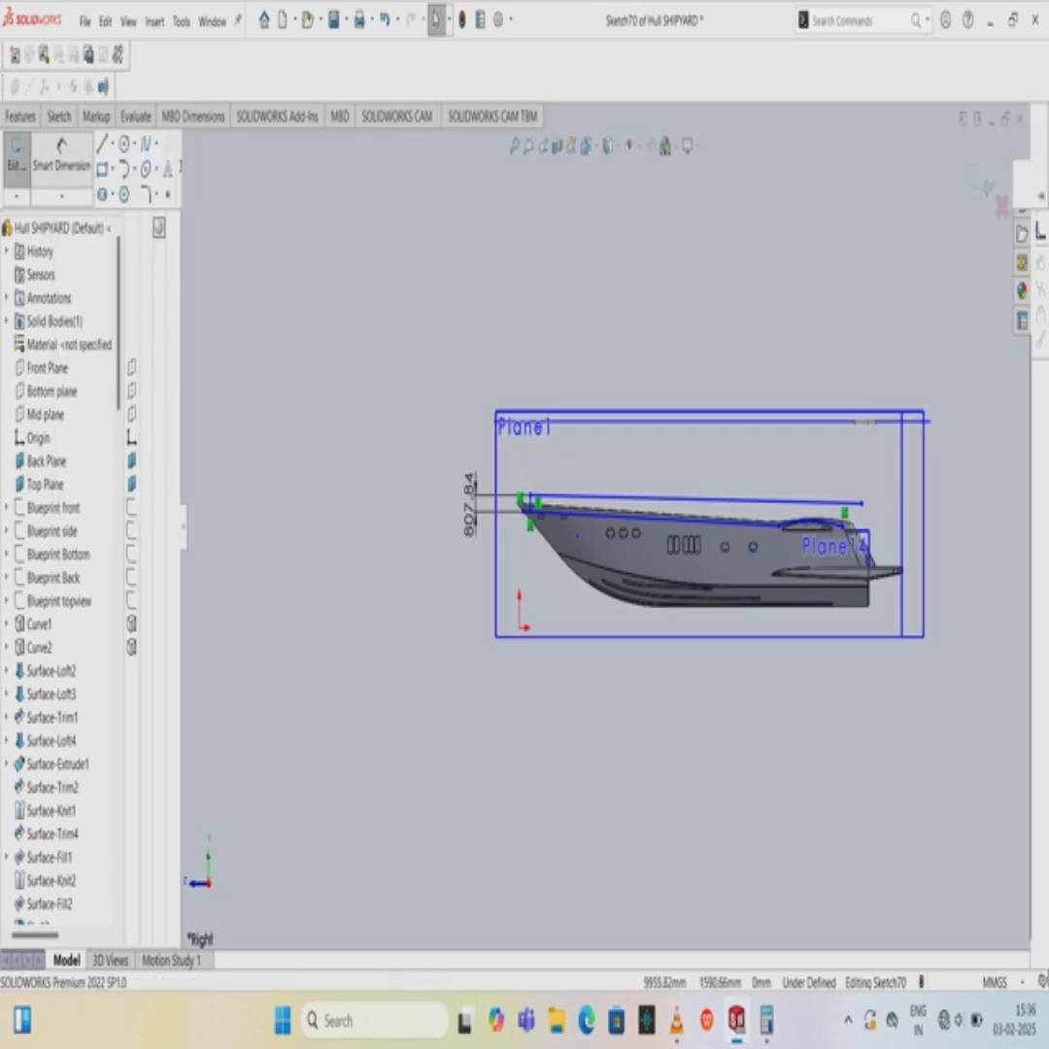
scroll(870, 516, down, 5)
click(843, 514)
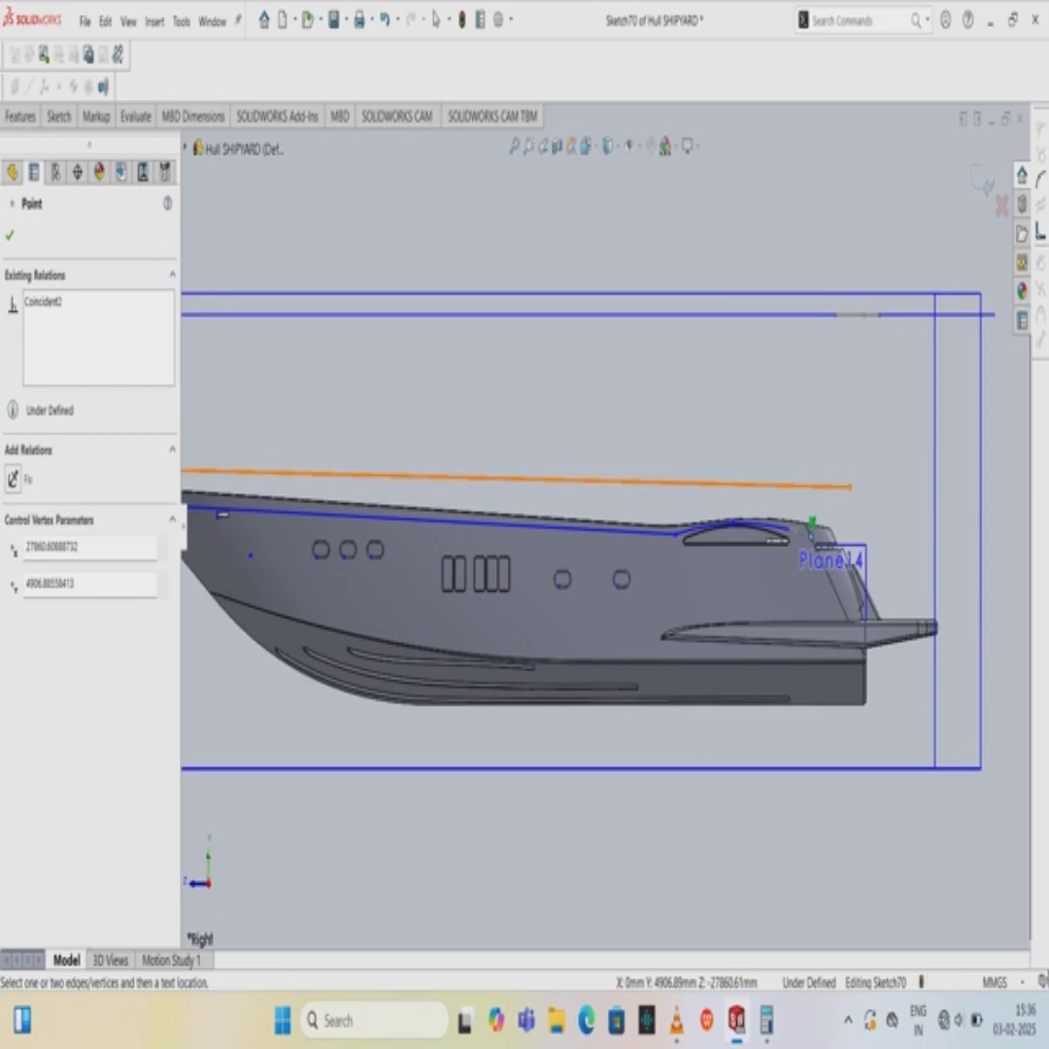
scroll(849, 555, down, 3)
key(Escape)
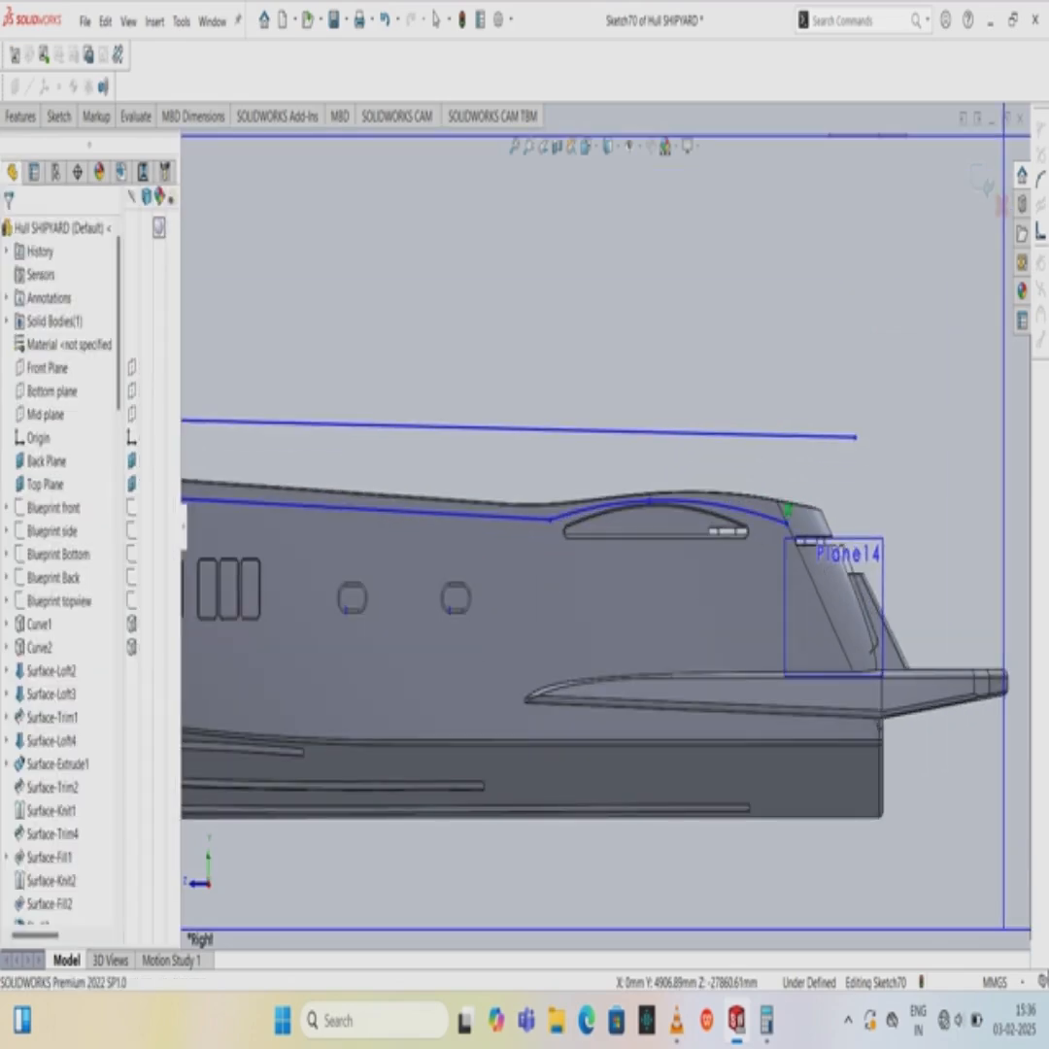
scroll(620, 529, up, 5)
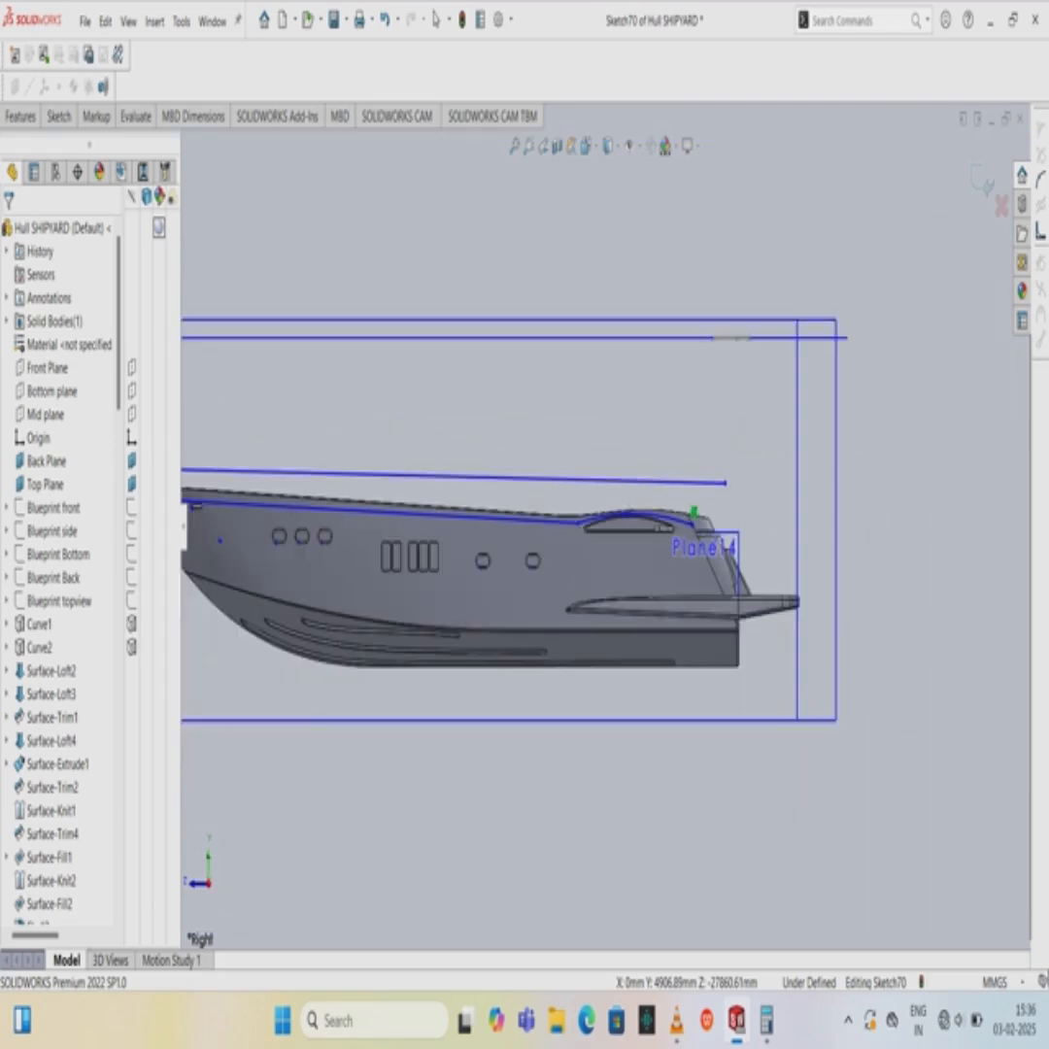
Dimension the horizontal distance between the hull's bow tip and the vertical bow line, setting it to 800 mm.
scroll(420, 502, down, 7)
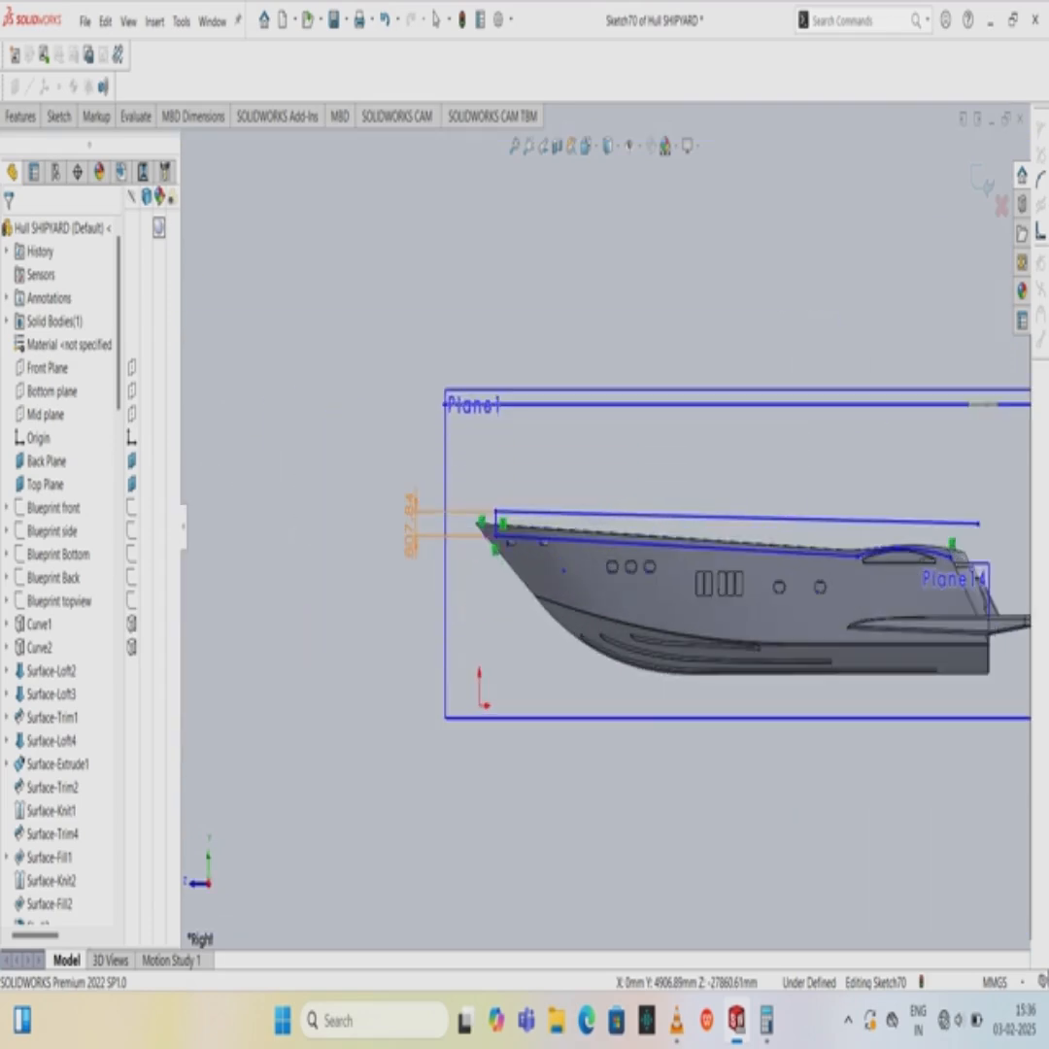
scroll(604, 527, up, 2)
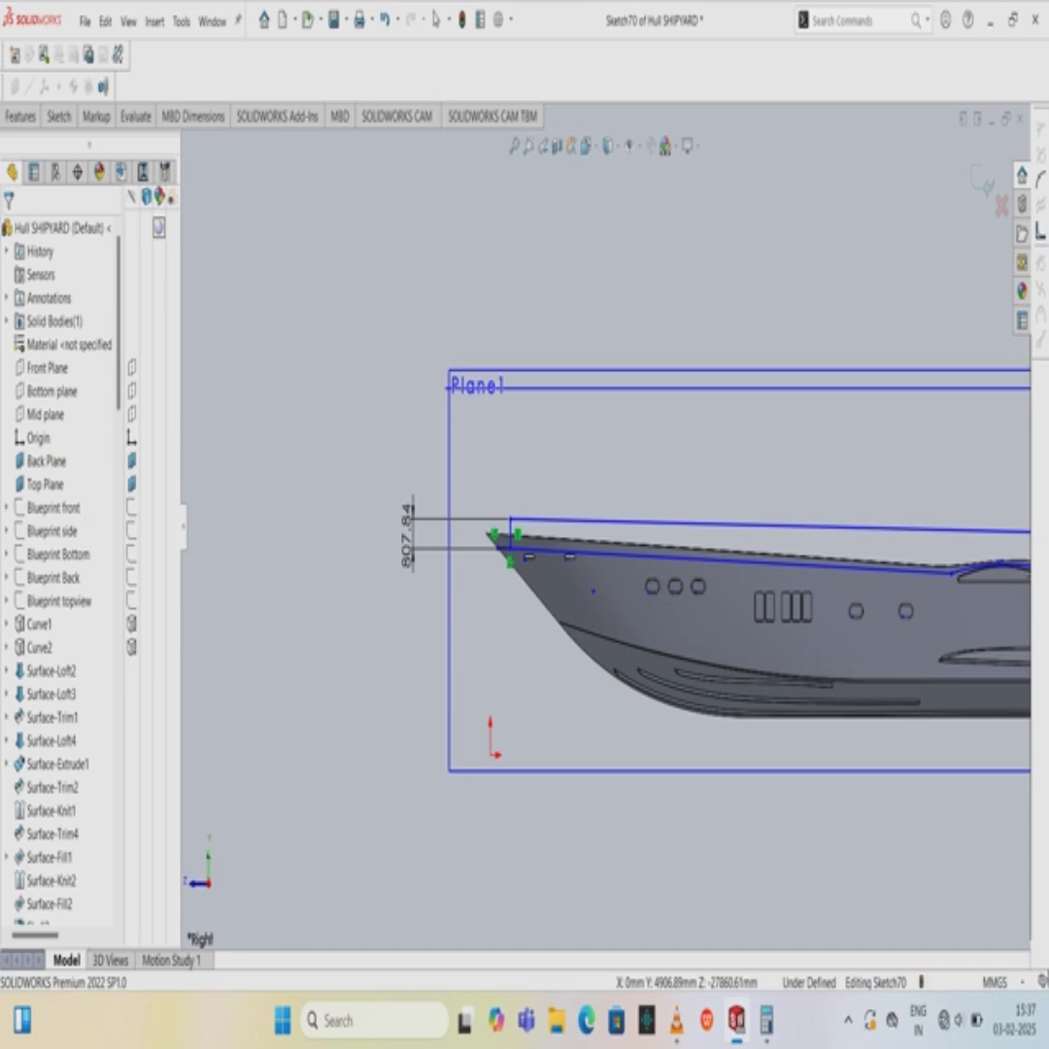
click(58, 116)
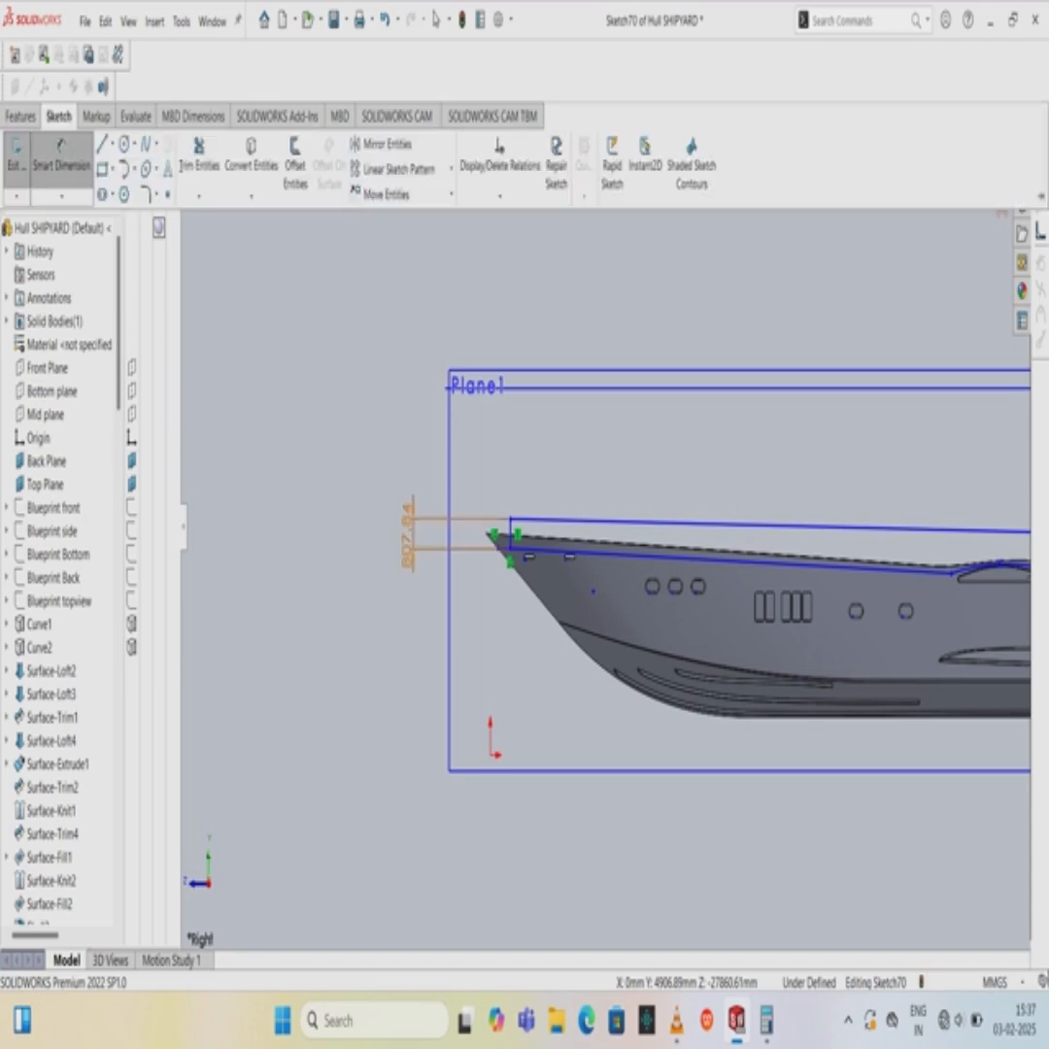
click(487, 533)
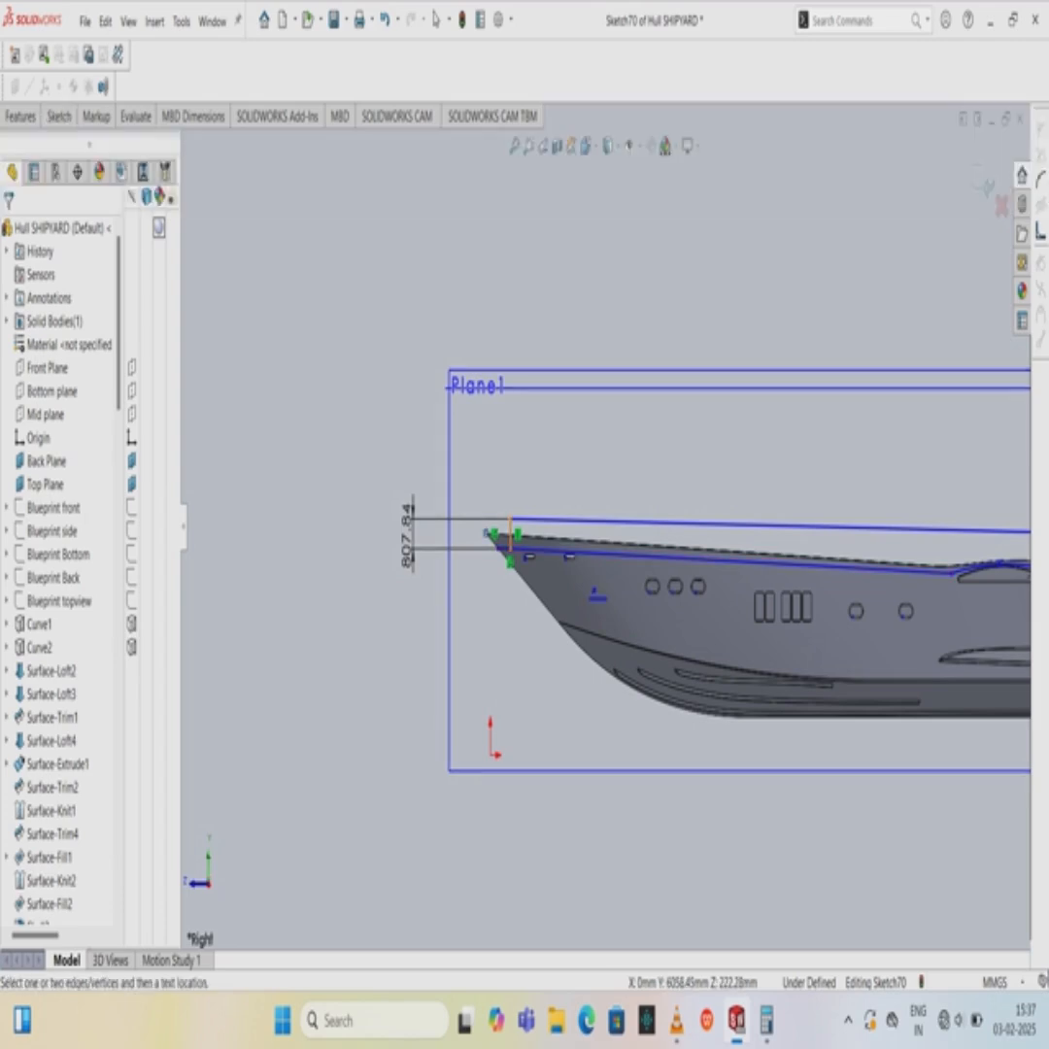
click(510, 531)
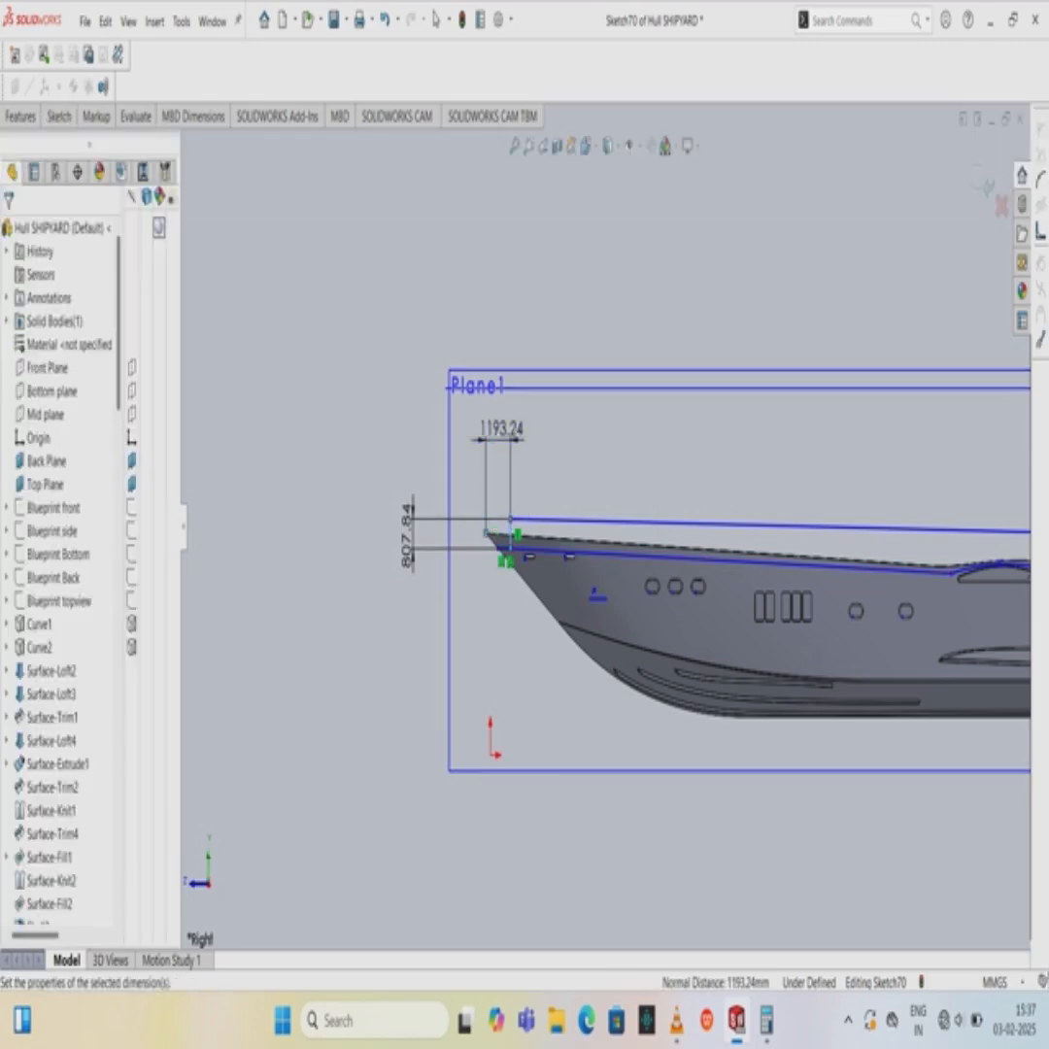
click(501, 429)
text(800)
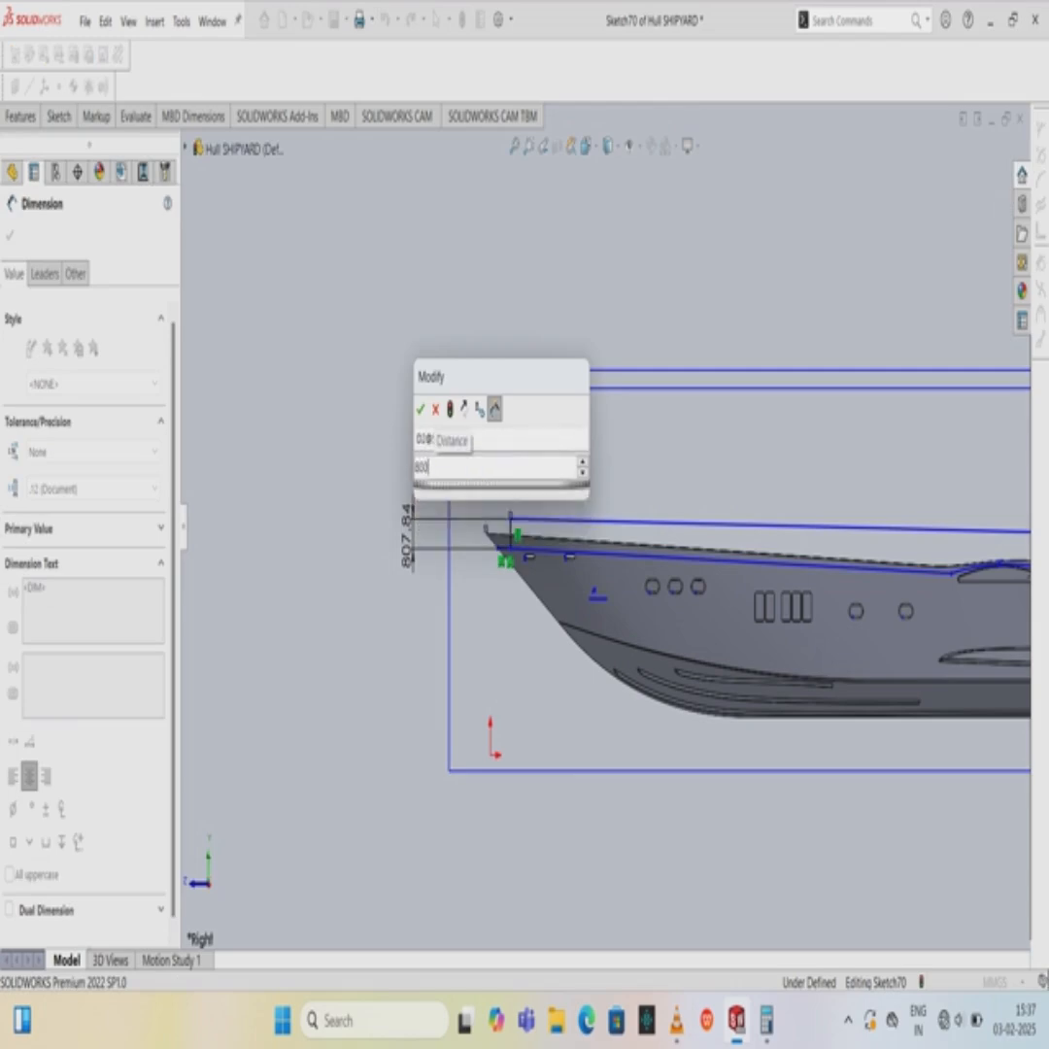
key(Return)
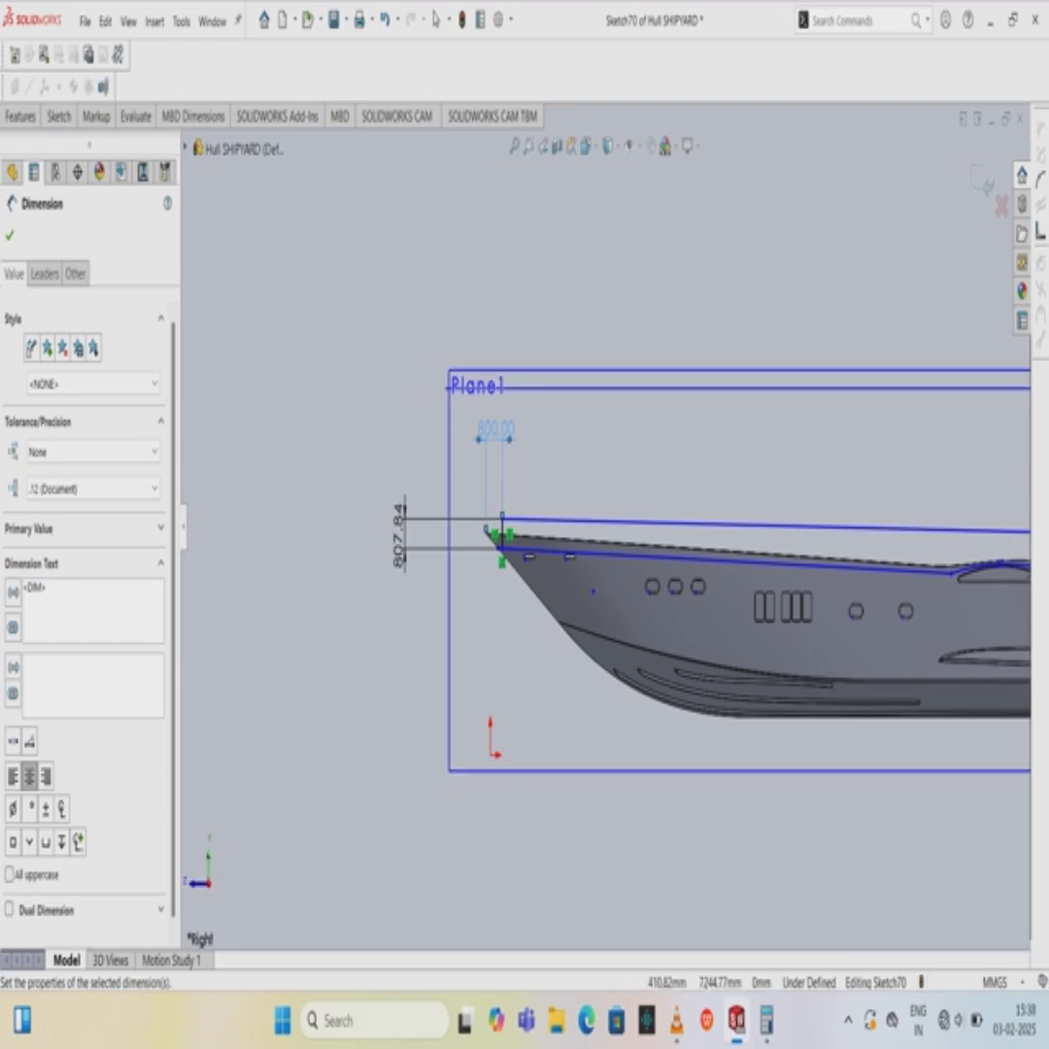
Undo the removal of the 800 mm bow dimension and close the Get Help window.
key(Escape)
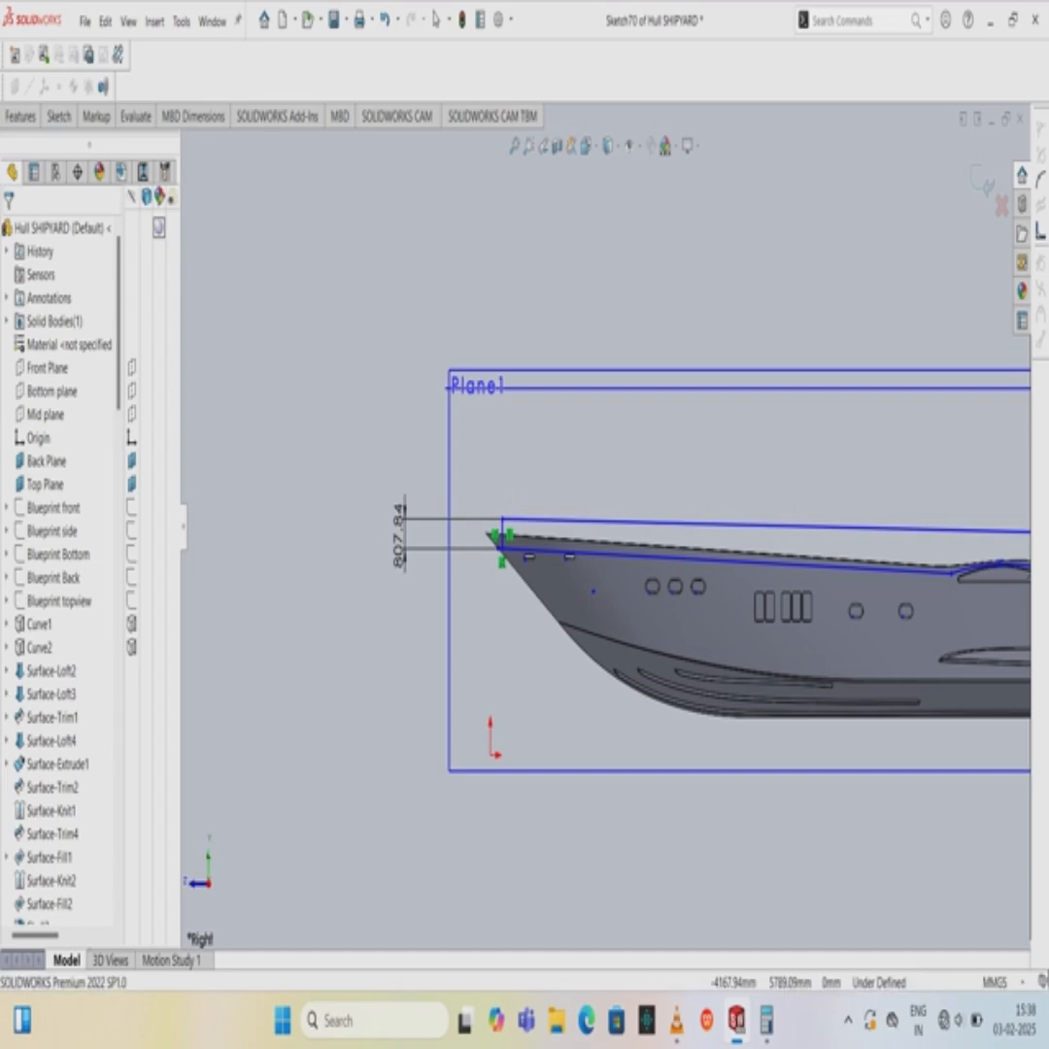
key(ctrl+z)
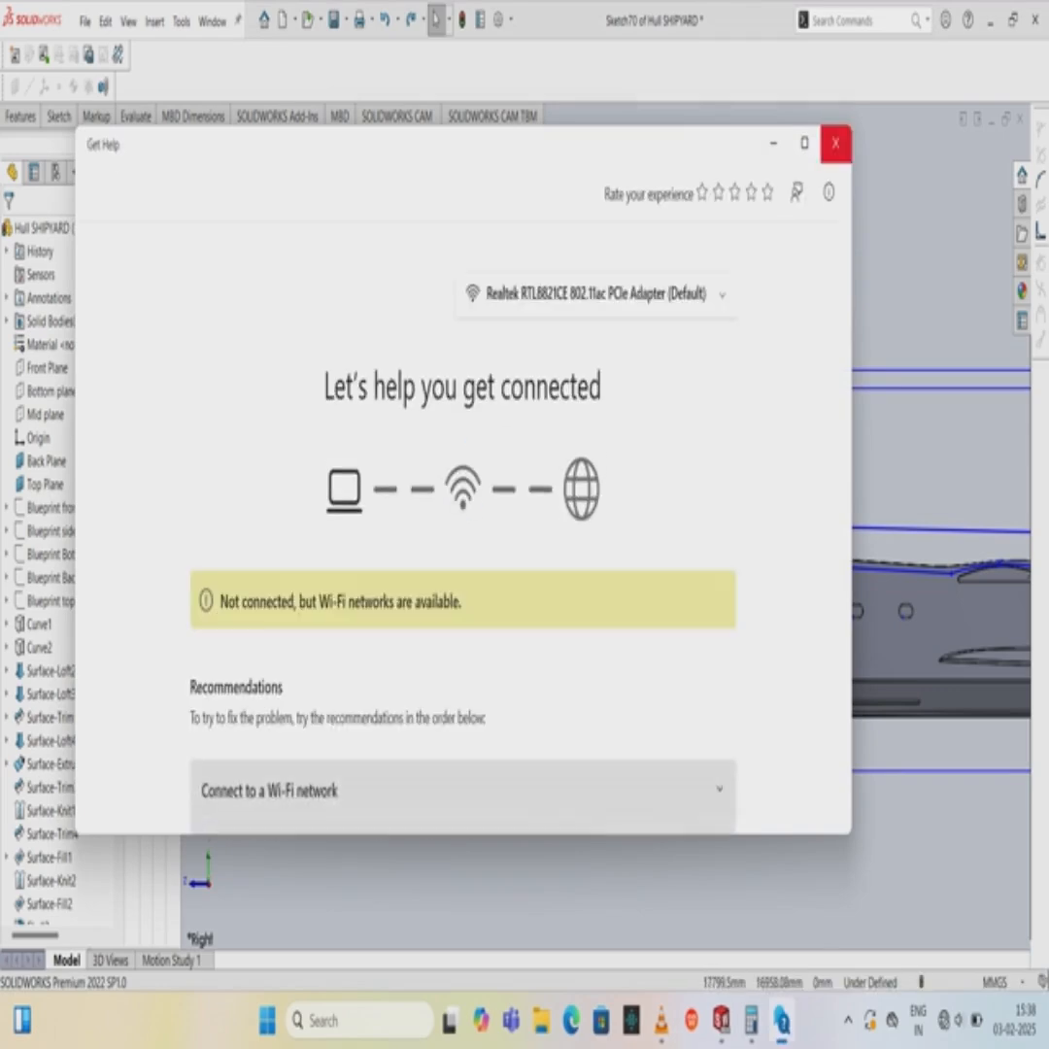
click(835, 143)
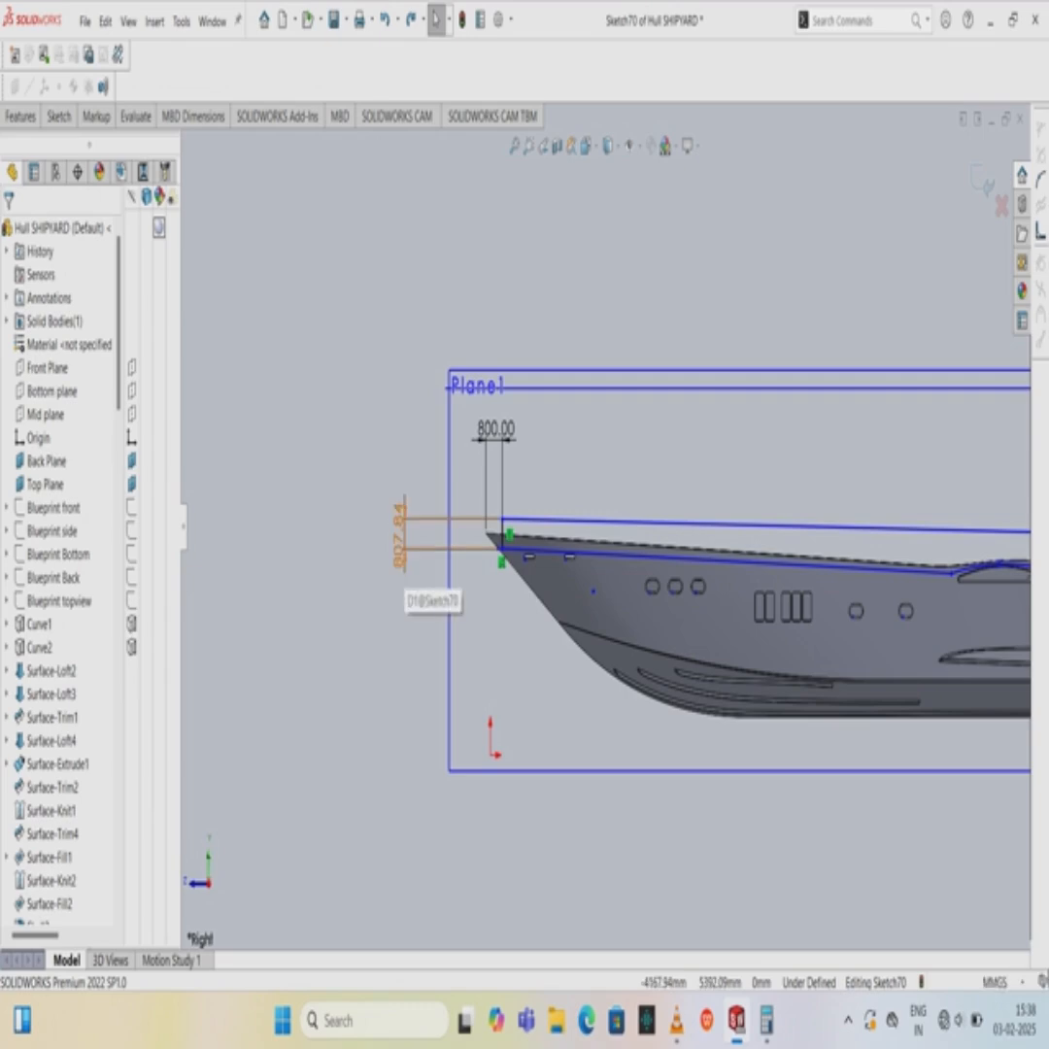
Delete the length dimension of the vertical bow line.
double_click(401, 539)
key(BackSpace)
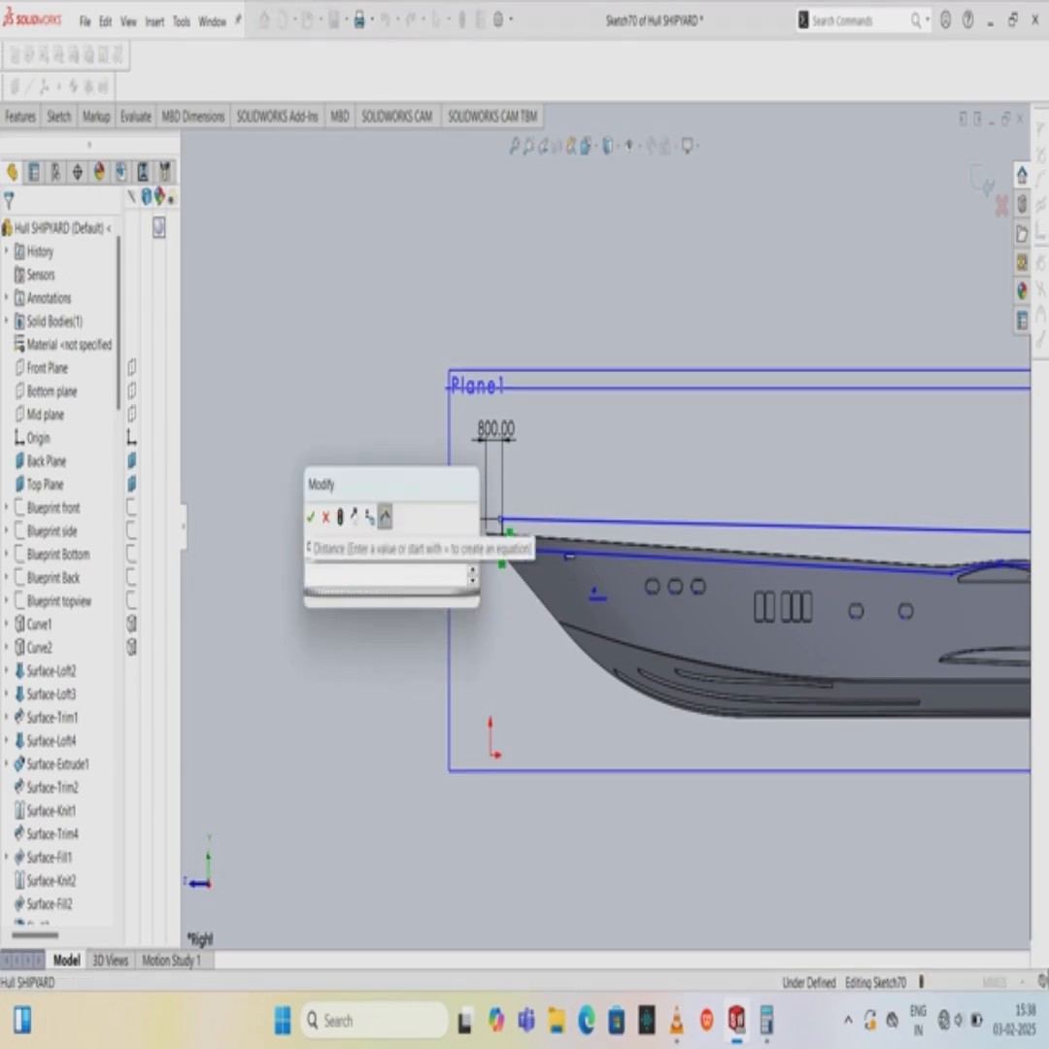
click(325, 517)
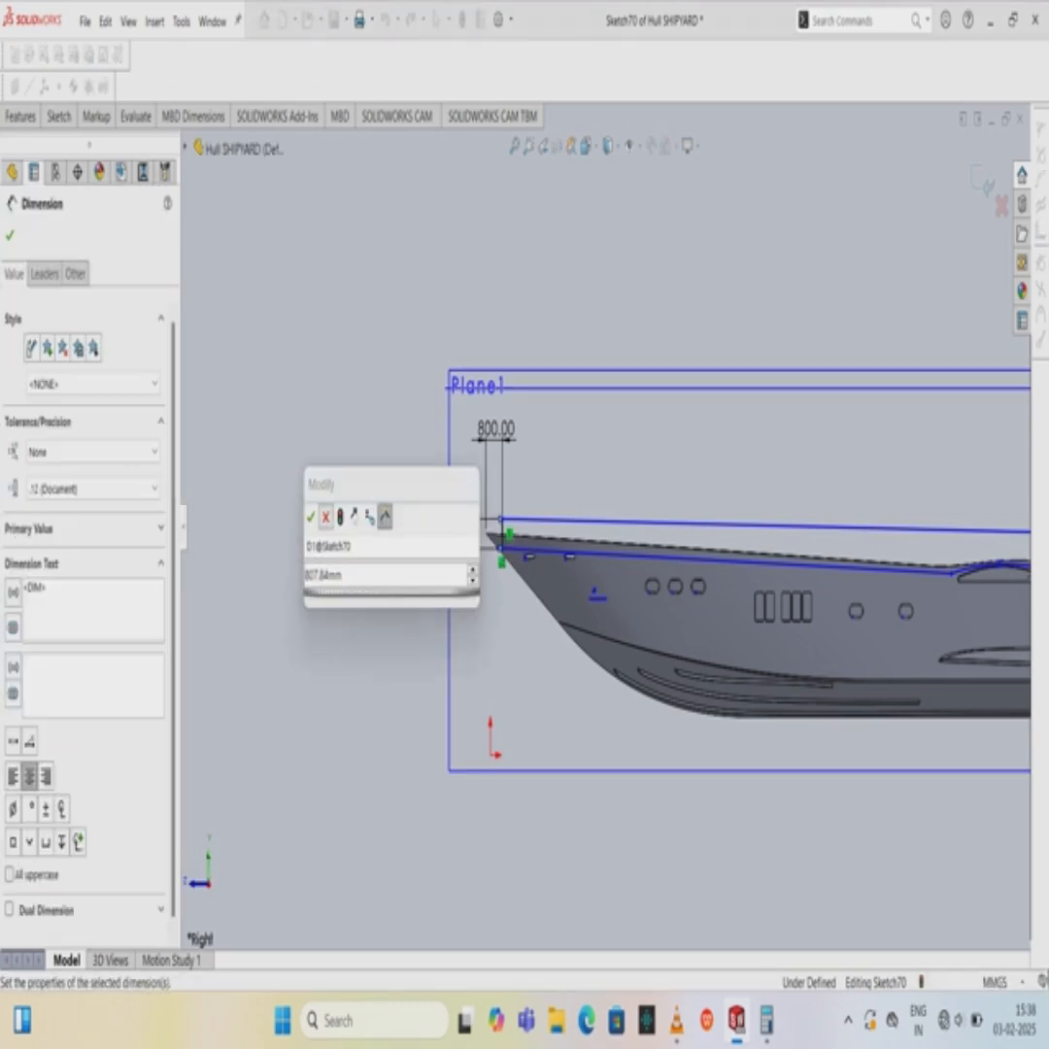
key(Delete)
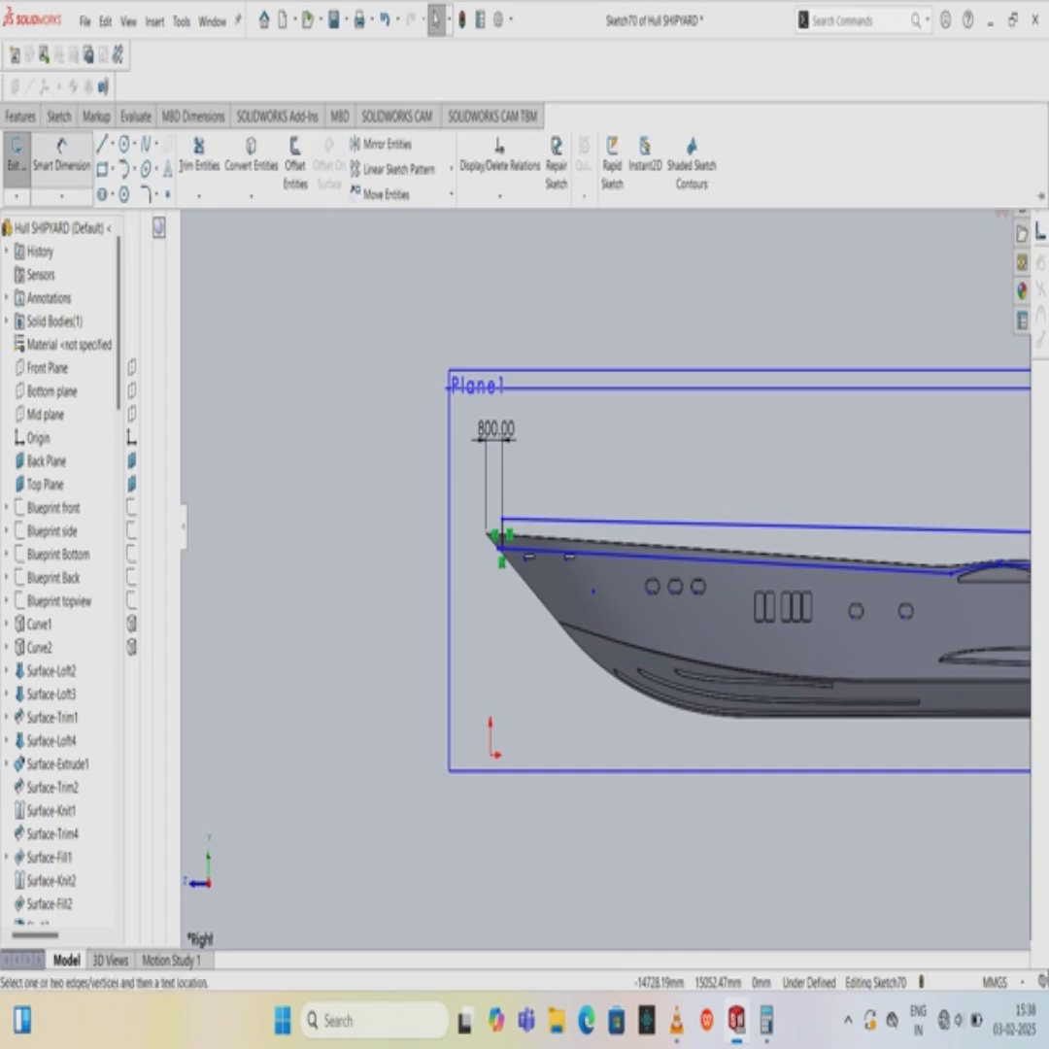
Dimension the vertical distance from the bow tip to the bow line's upper end, setting it to 380 mm.
scroll(369, 581, down, 1)
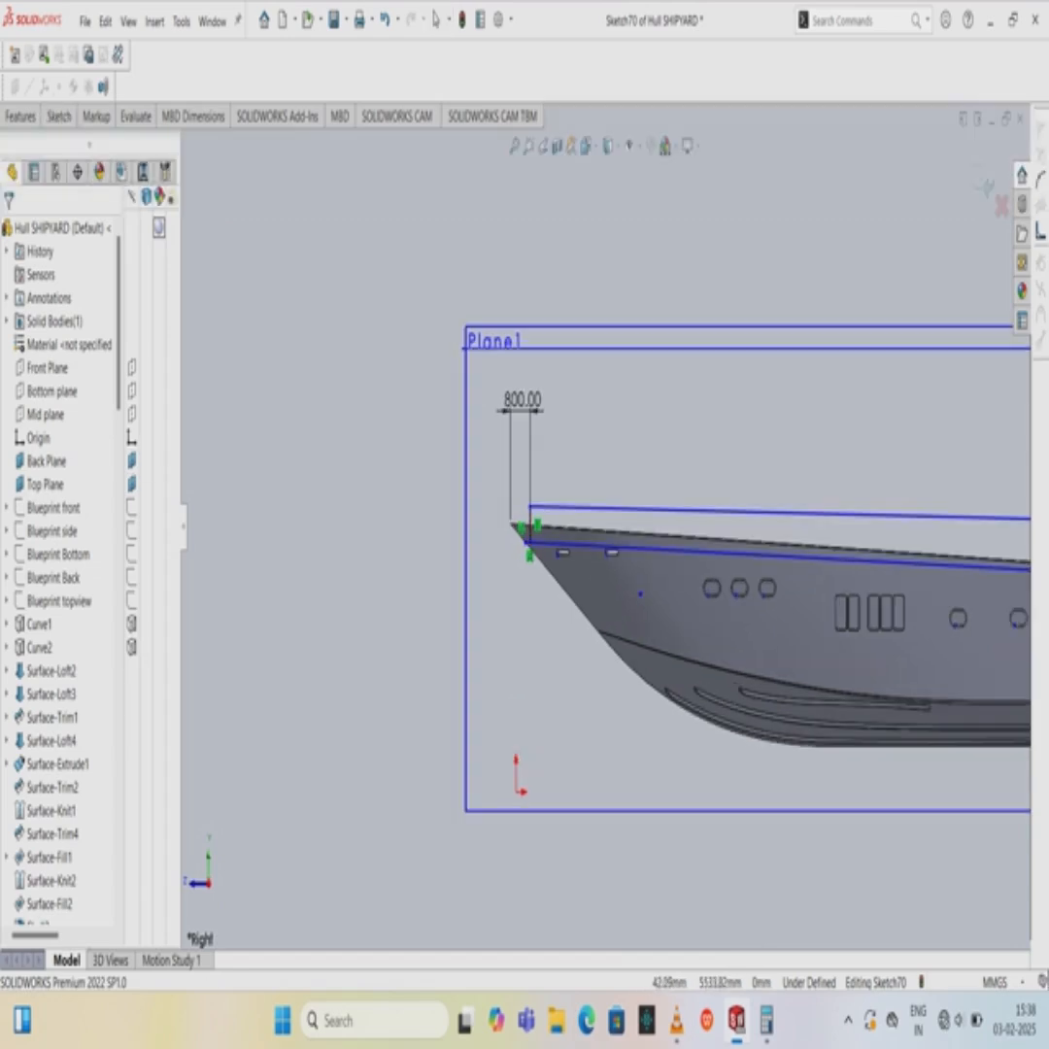
click(529, 506)
click(511, 525)
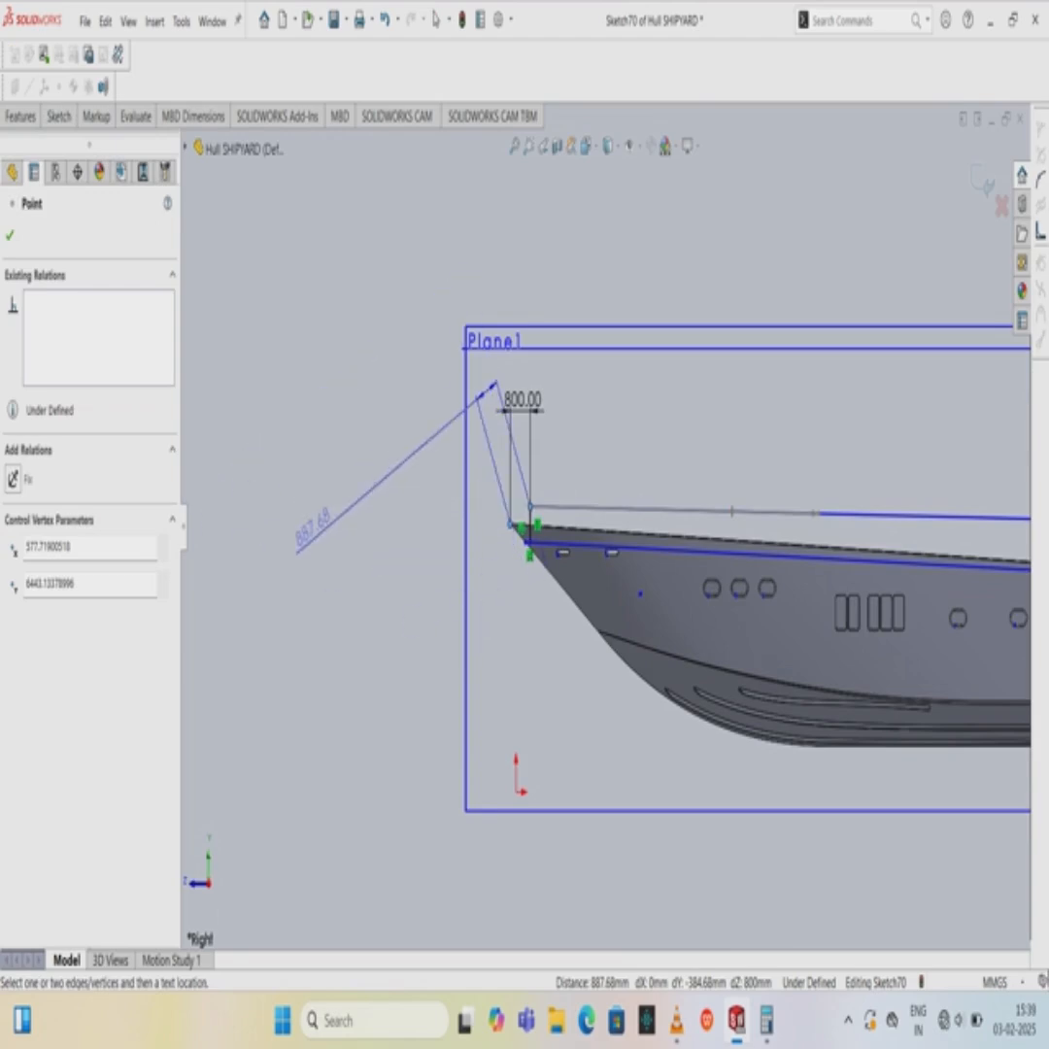
click(415, 505)
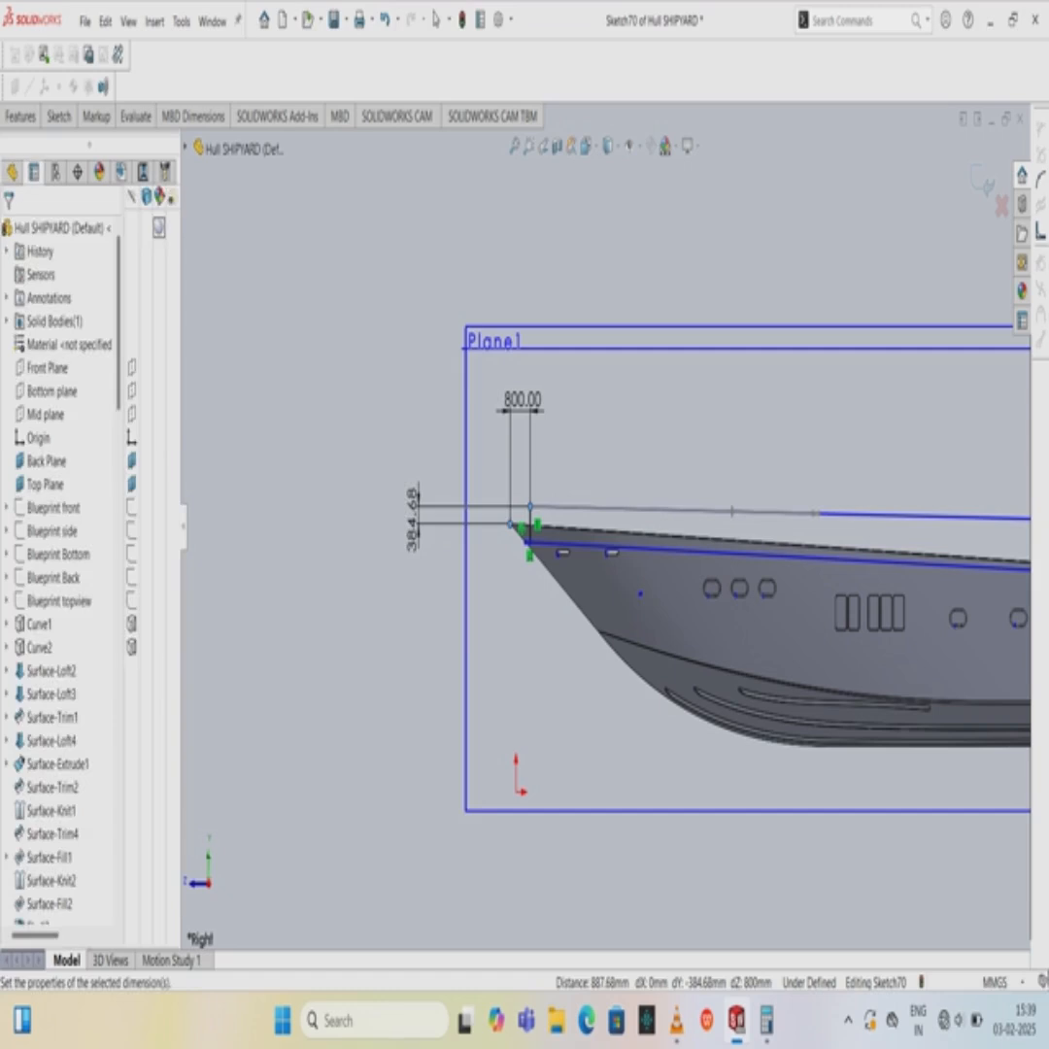
key(BackSpace)
text(800)
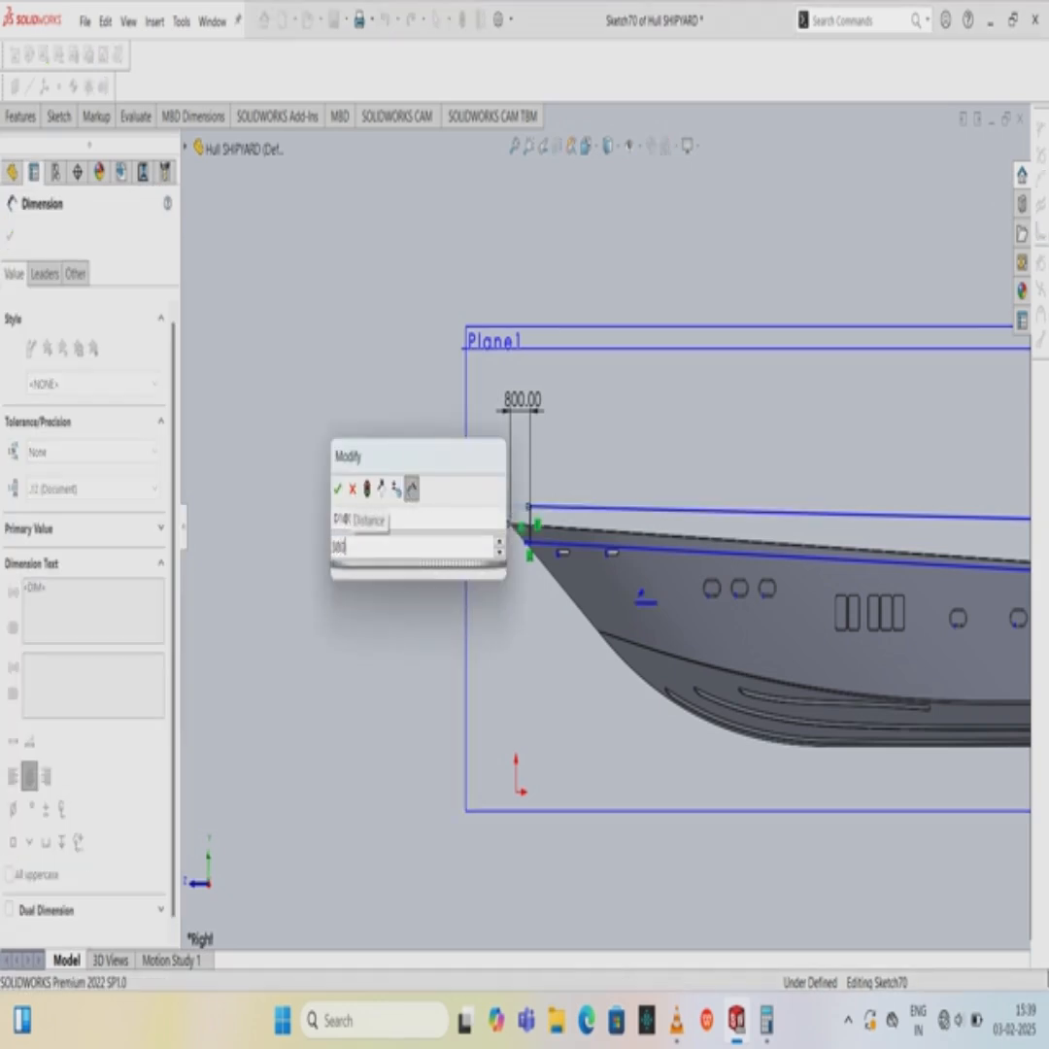
key(Return)
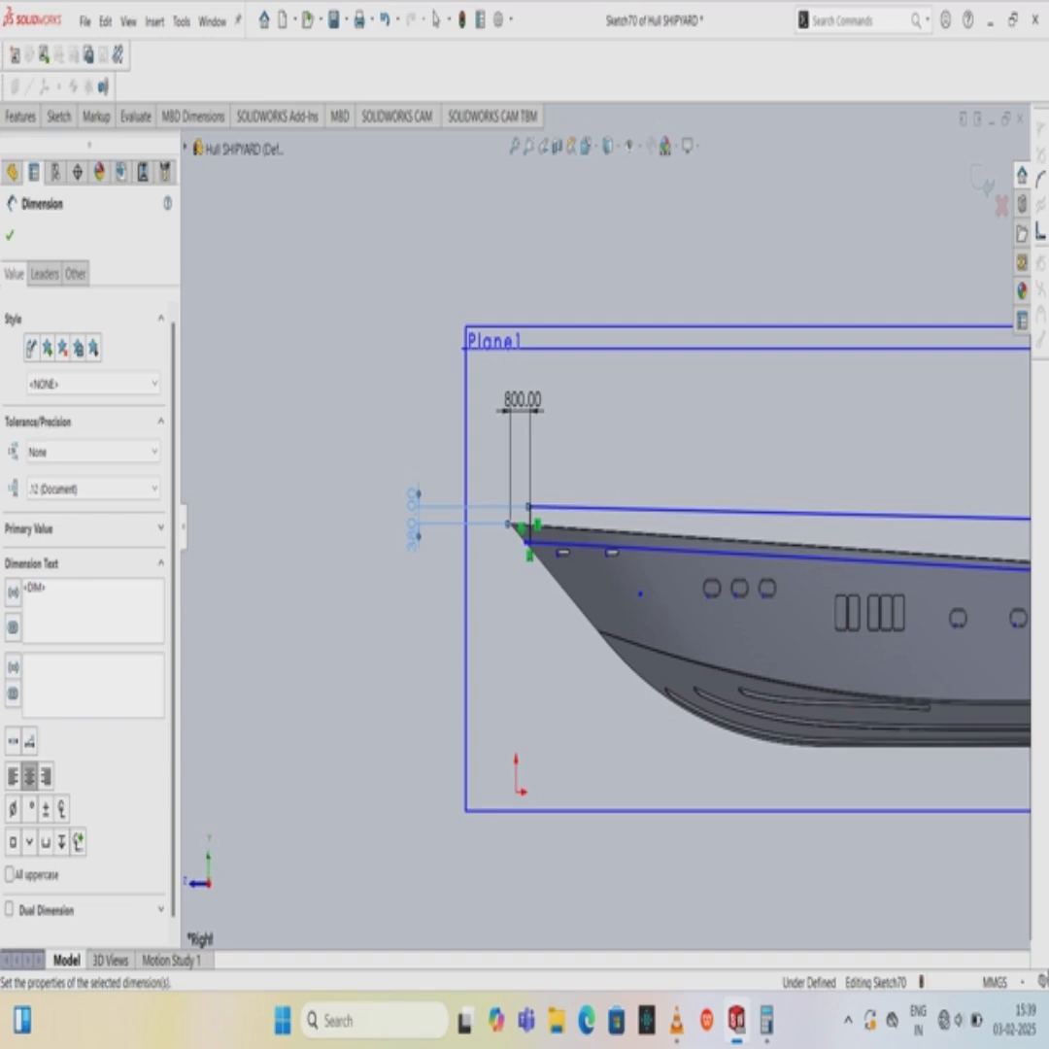
Sketch a vertical line about 3698 mm long, aft of the bow line, crossing the upper spline and the hull.
click(59, 115)
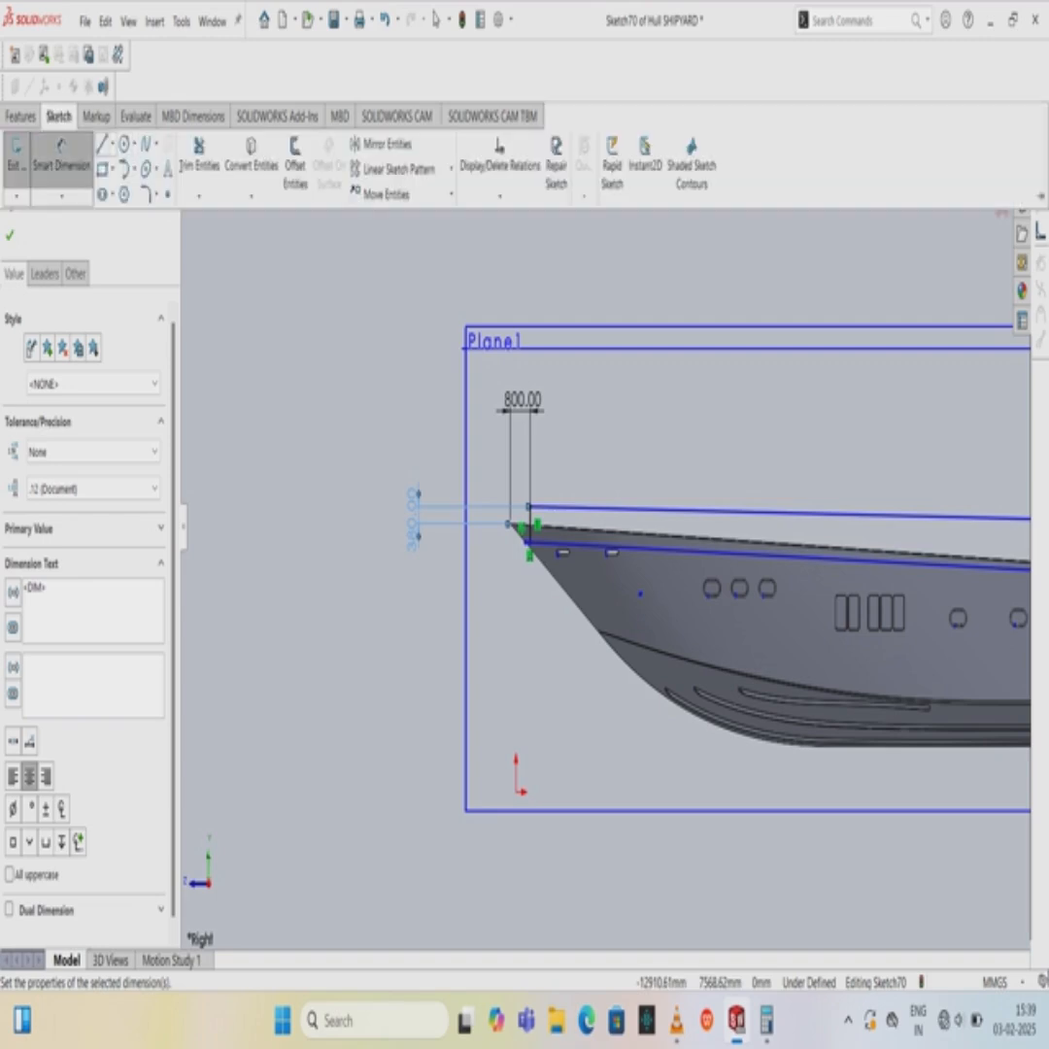
click(114, 144)
click(121, 169)
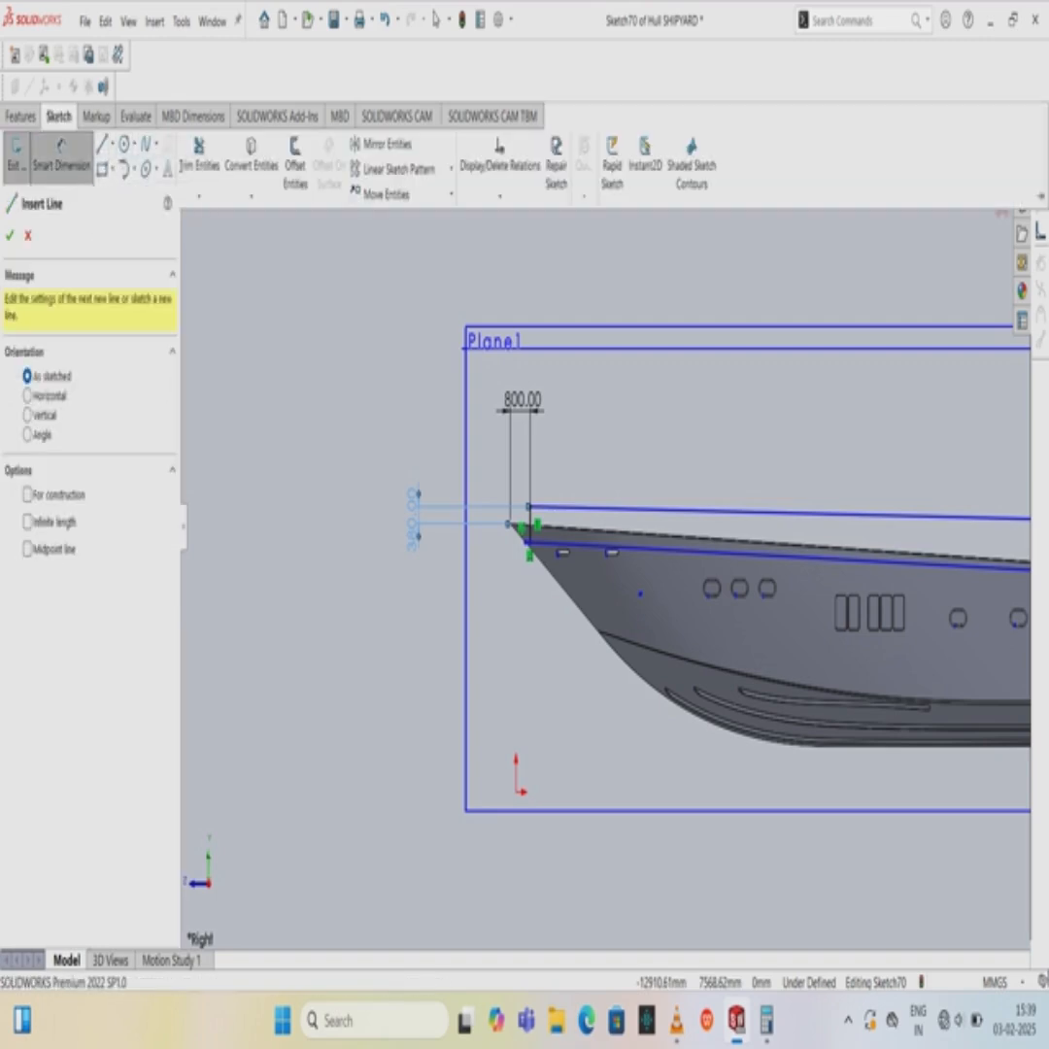
click(645, 448)
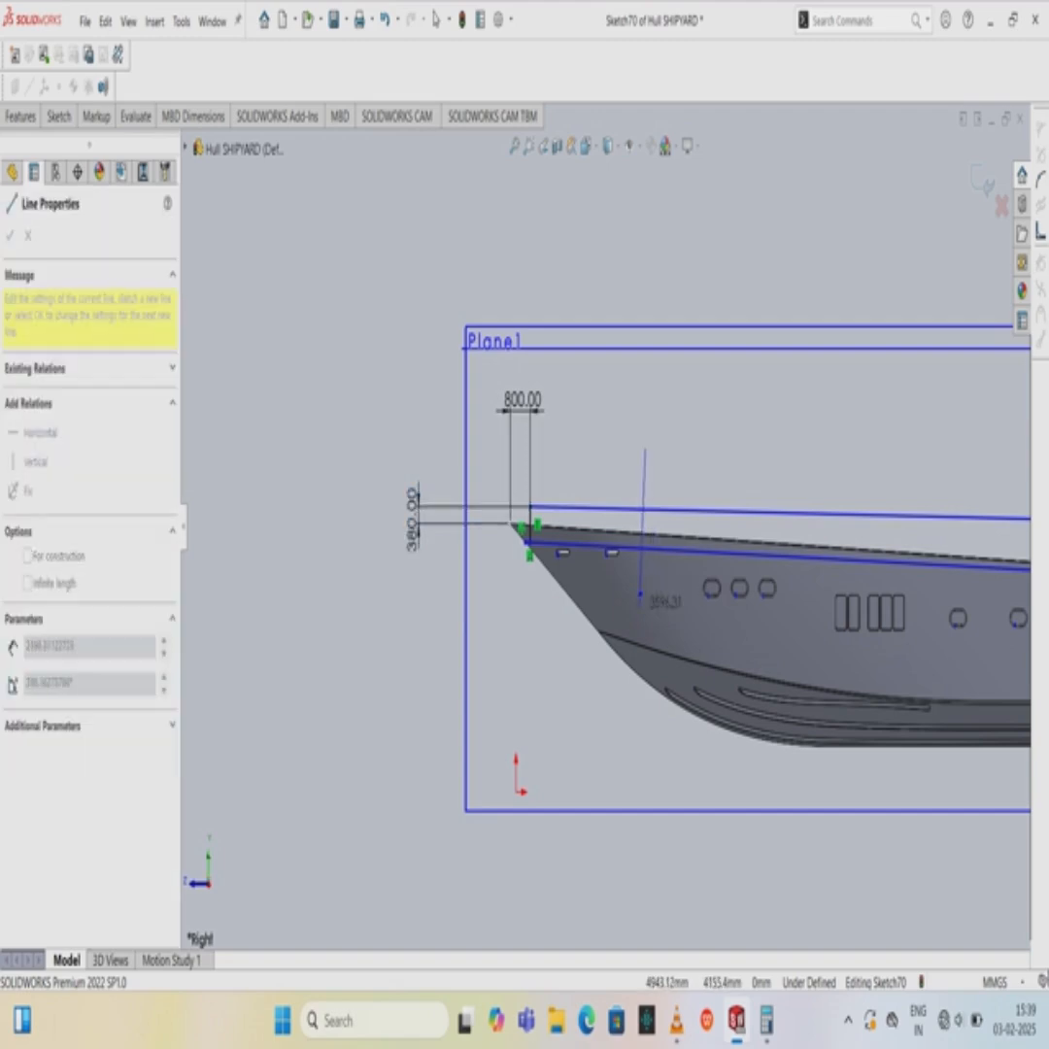
click(645, 529)
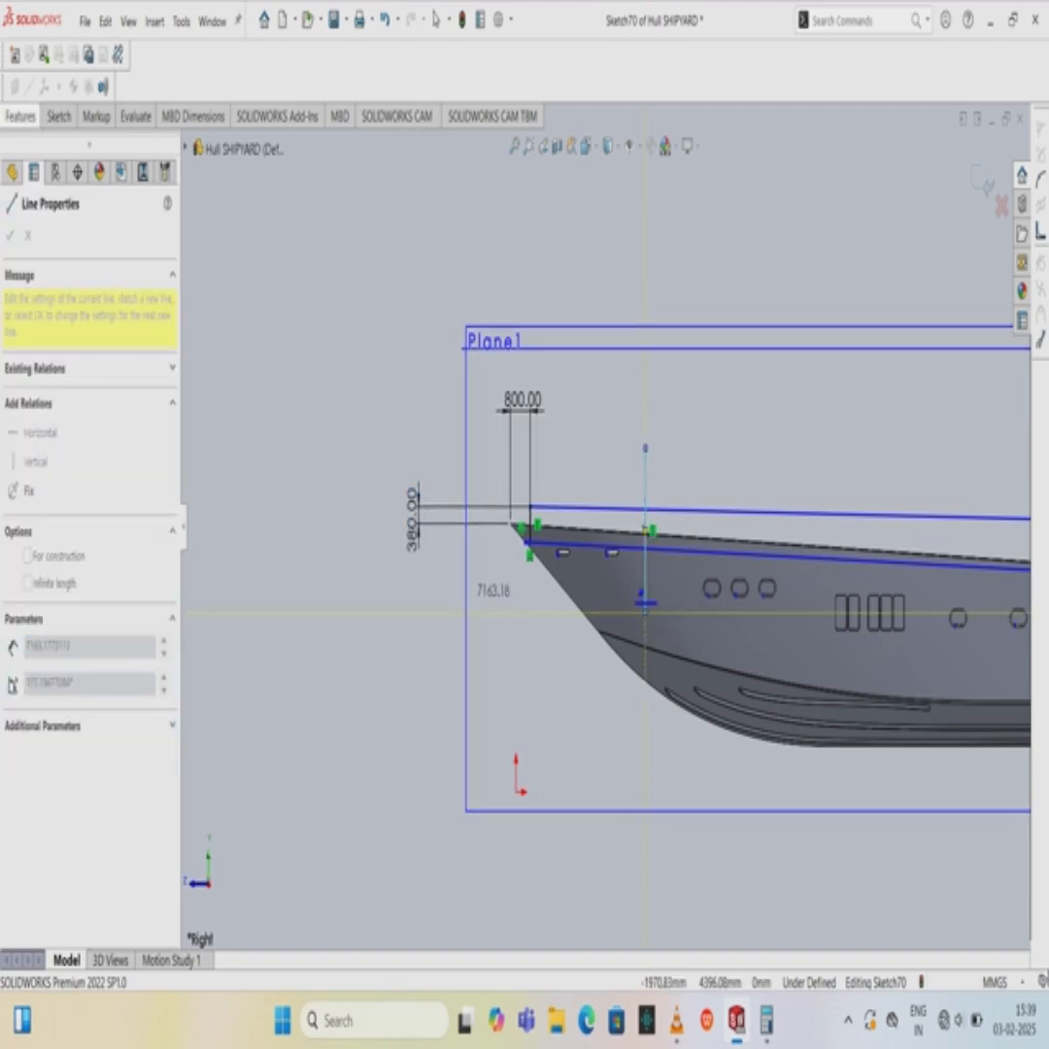
Dimension the distance between the bow line and the new vertical line, setting it to 1695.98 mm.
click(59, 117)
click(63, 161)
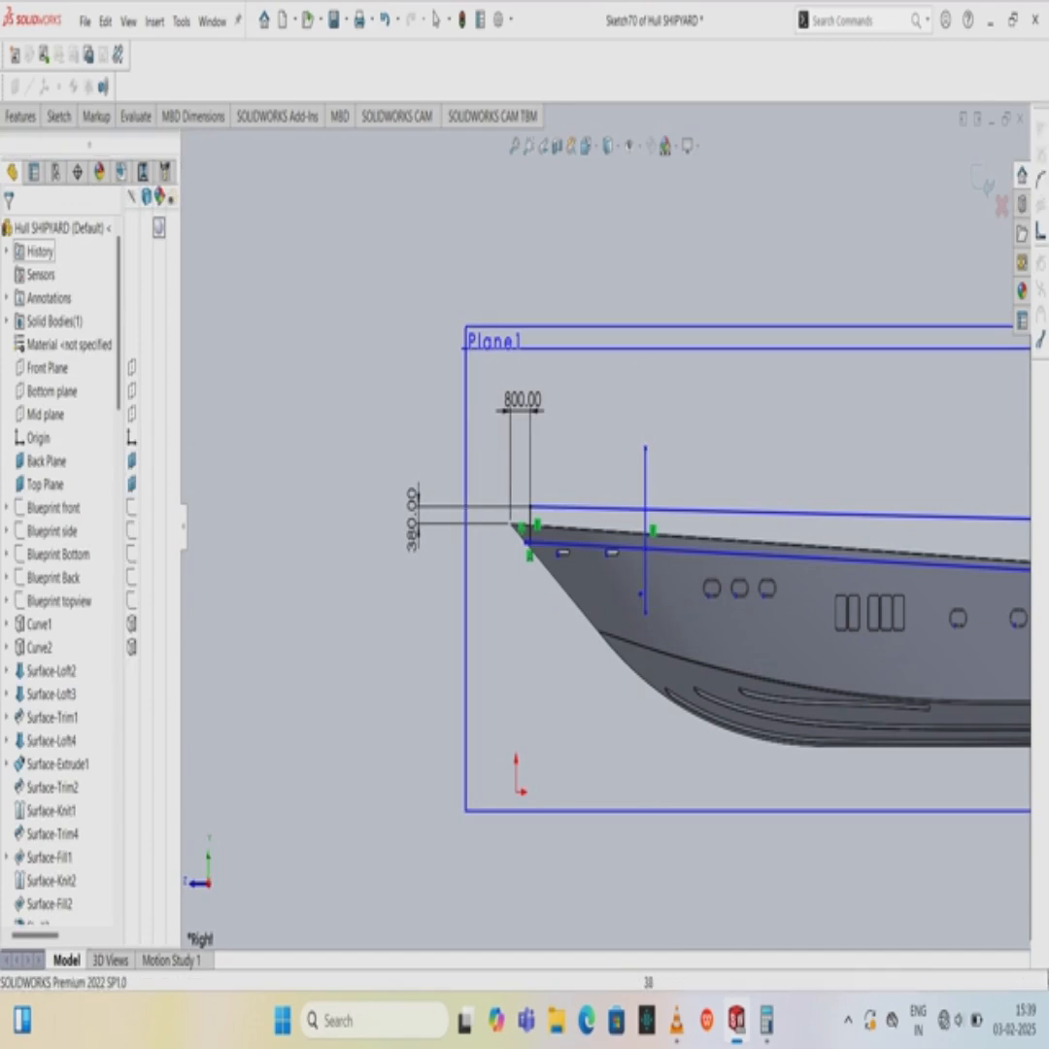
click(644, 491)
click(529, 521)
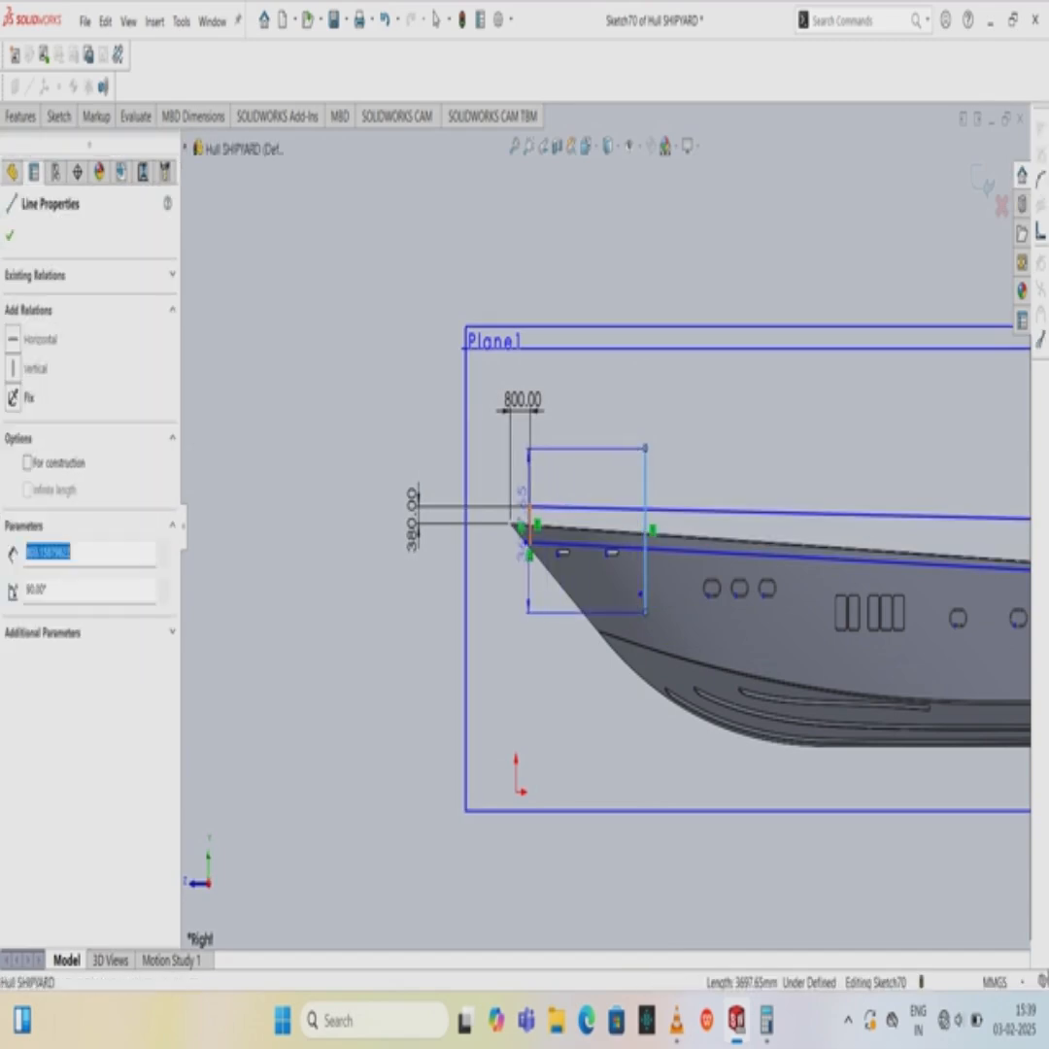
click(574, 413)
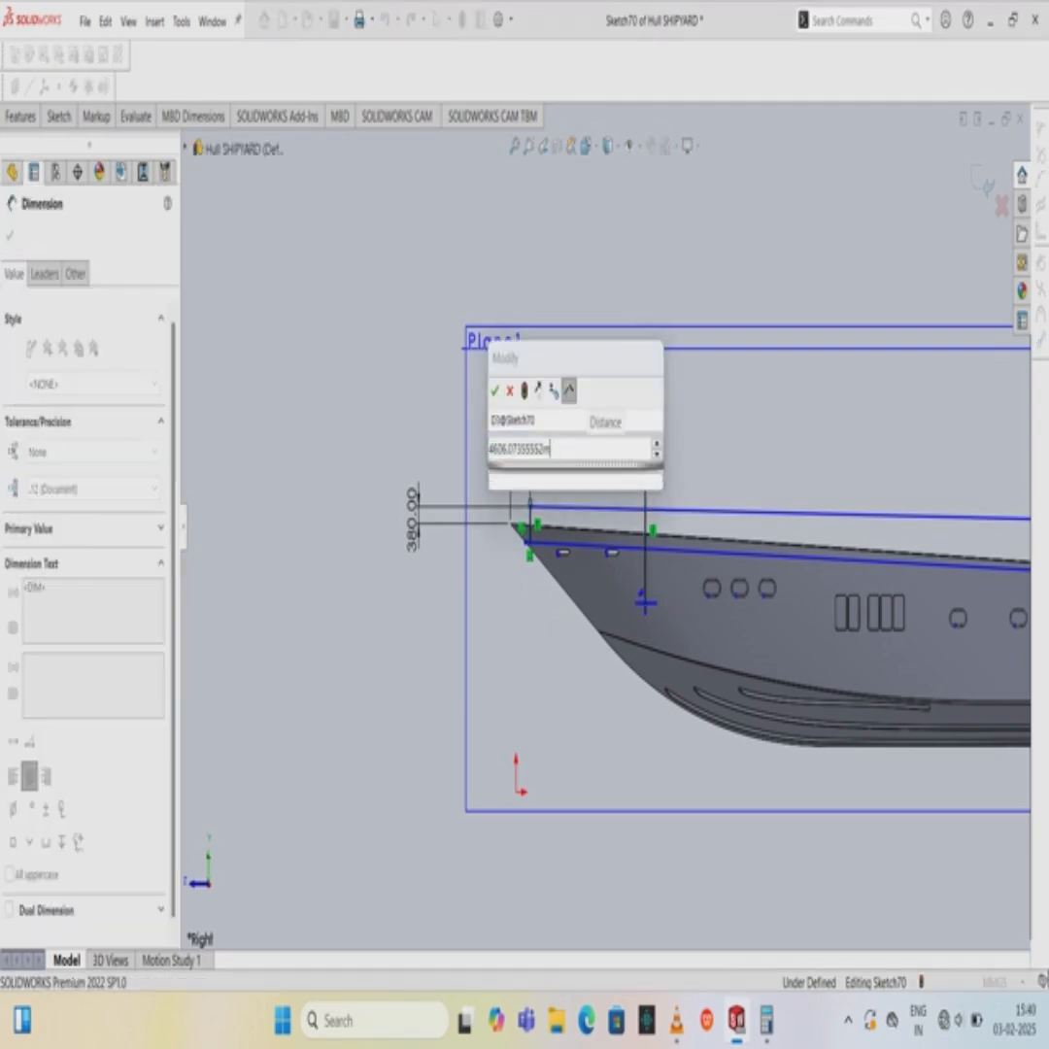
key(BackSpace)
key(BackSpace)
key(BackSpace)
key(BackSpace)
key(BackSpace)
key(BackSpace)
key(BackSpace)
key(BackSpace)
key(BackSpace)
key(BackSpace)
key(BackSpace)
key(BackSpace)
key(BackSpace)
key(BackSpace)
text(16)
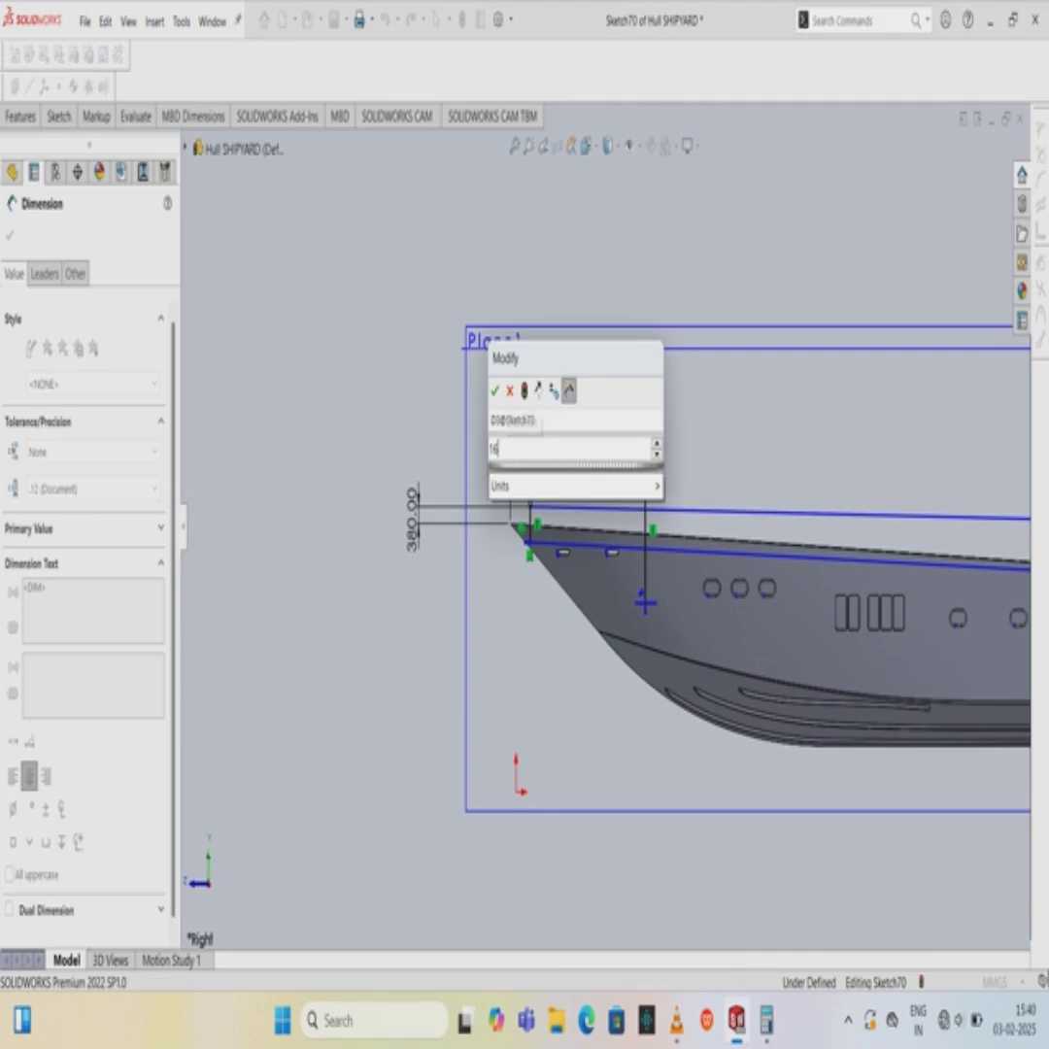
text(95.98)
key(Return)
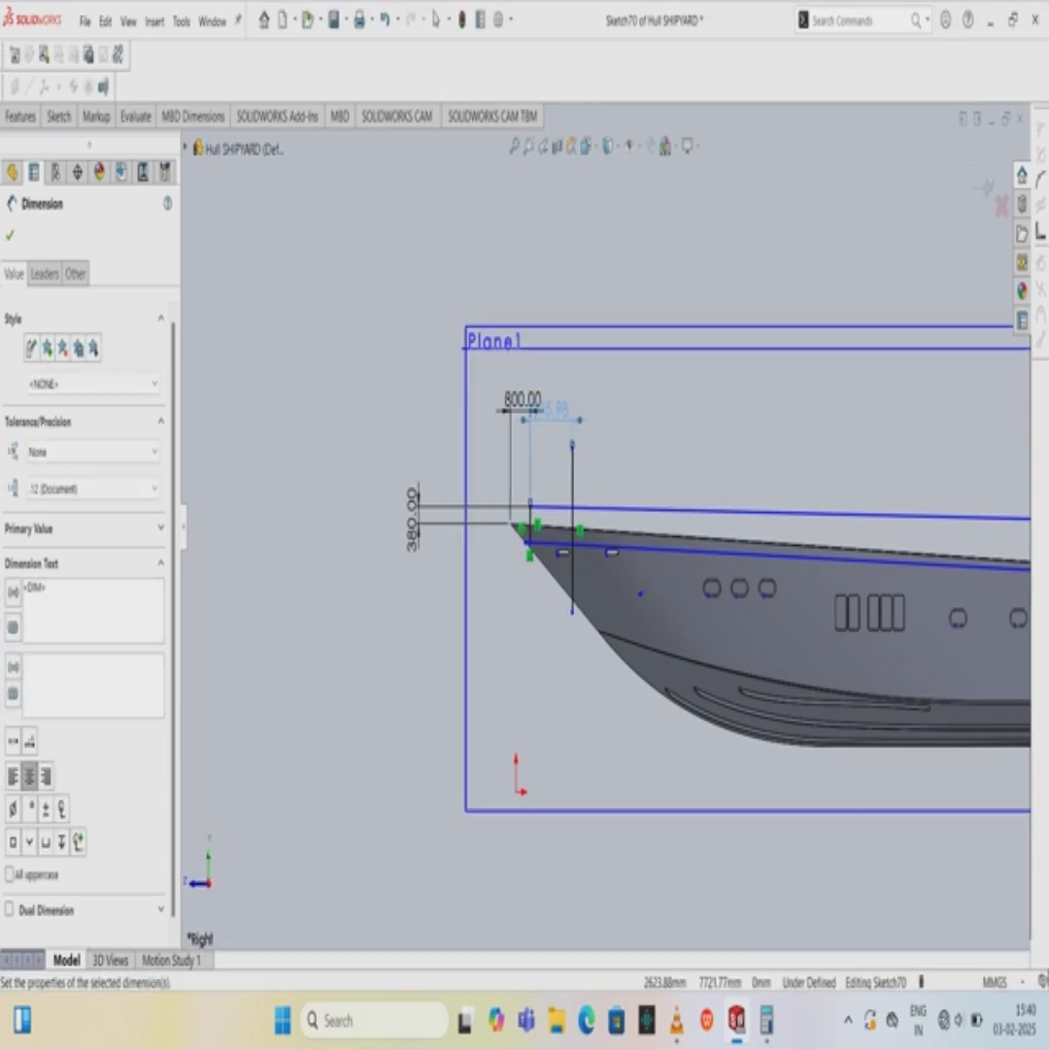
Sketch another line about 5168 mm long across the hull, aft of the second line, and constrain it vertical.
click(59, 116)
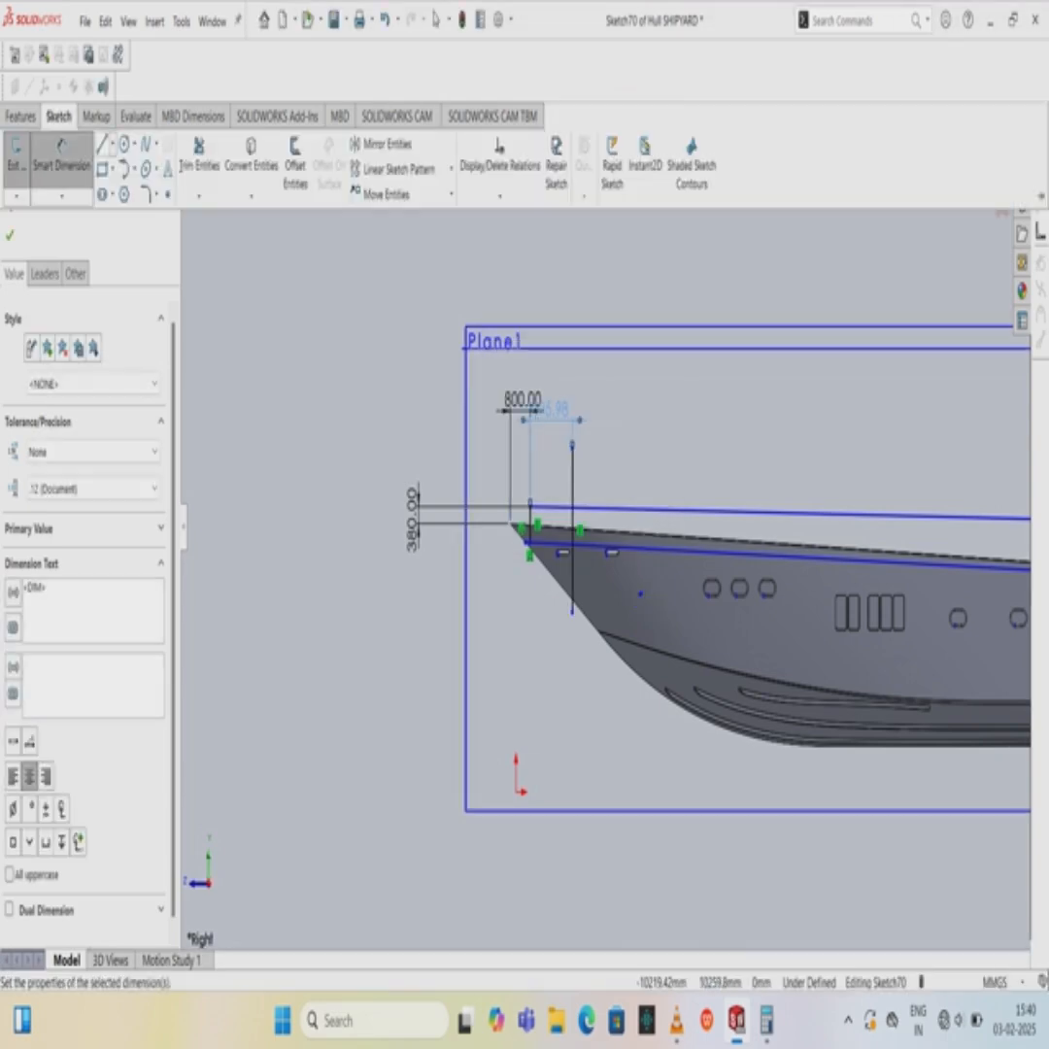
click(102, 144)
click(572, 447)
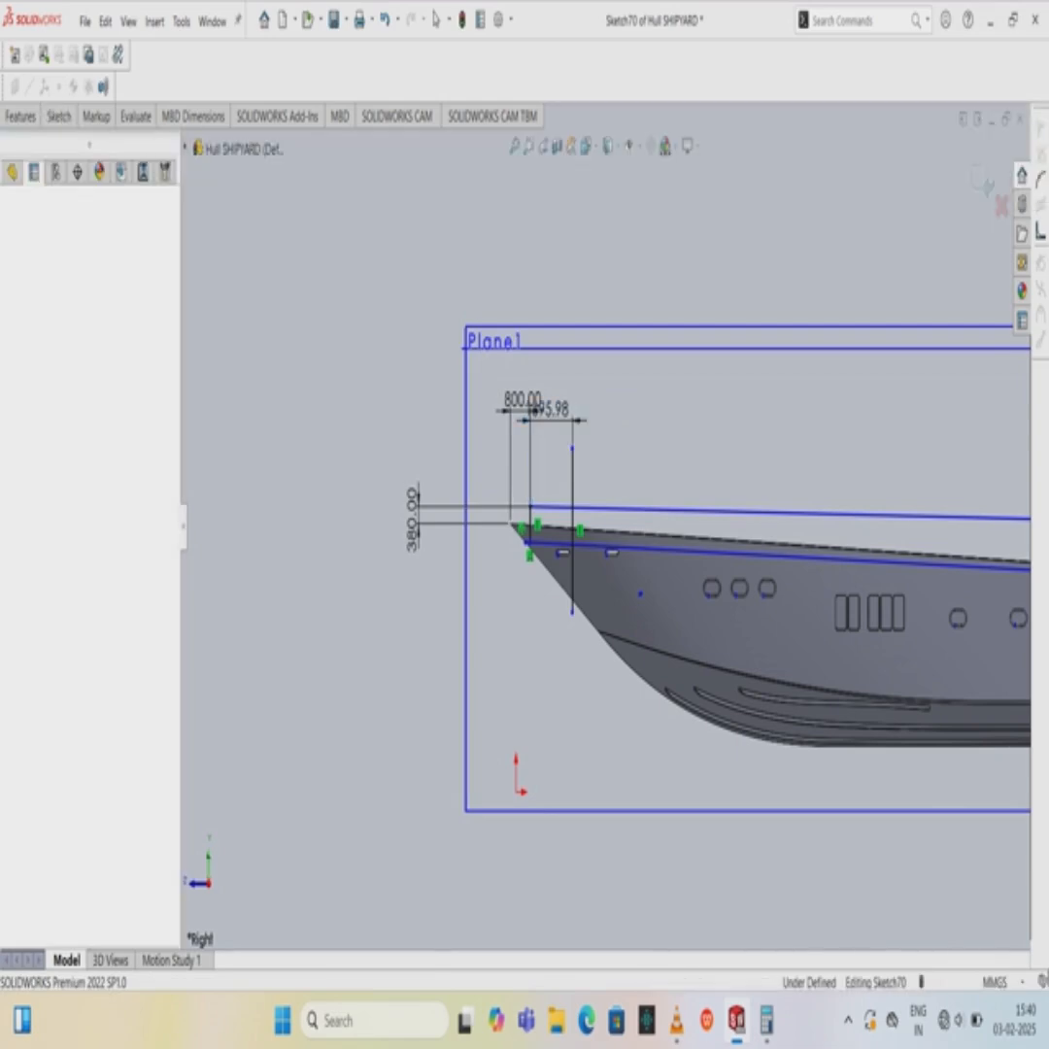
mouse_move(620, 437)
mouse_down()
mouse_move(615, 680)
mouse_move(614, 666)
mouse_up()
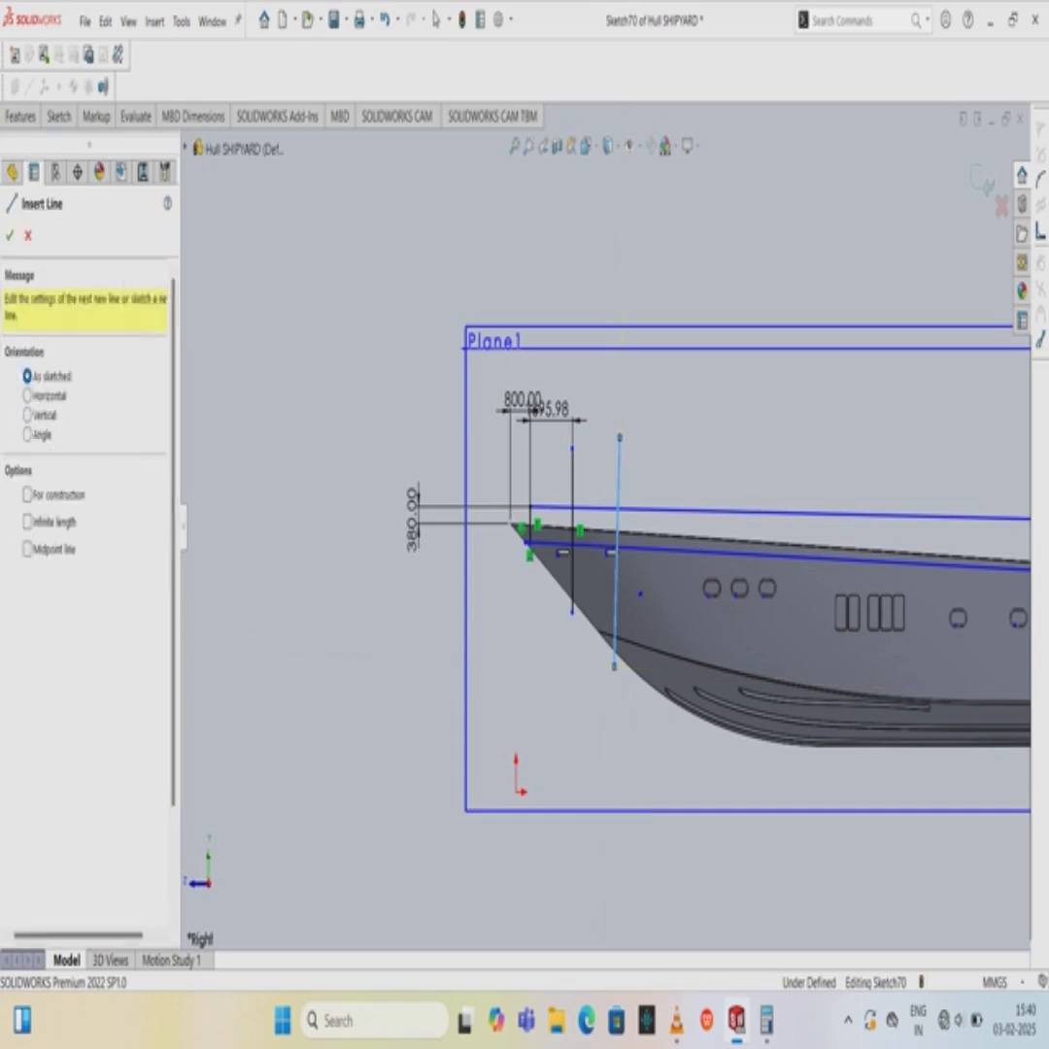
key(Escape)
click(619, 470)
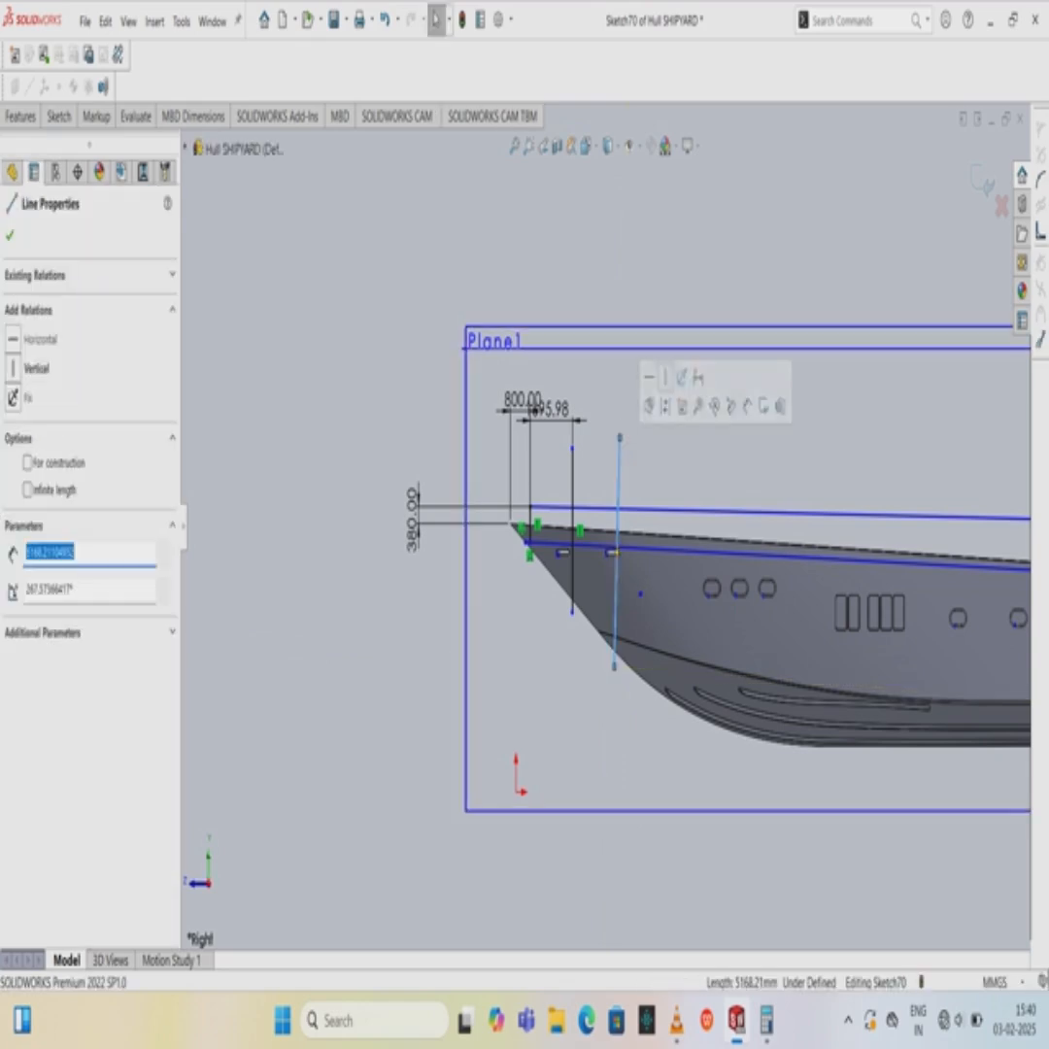
click(665, 376)
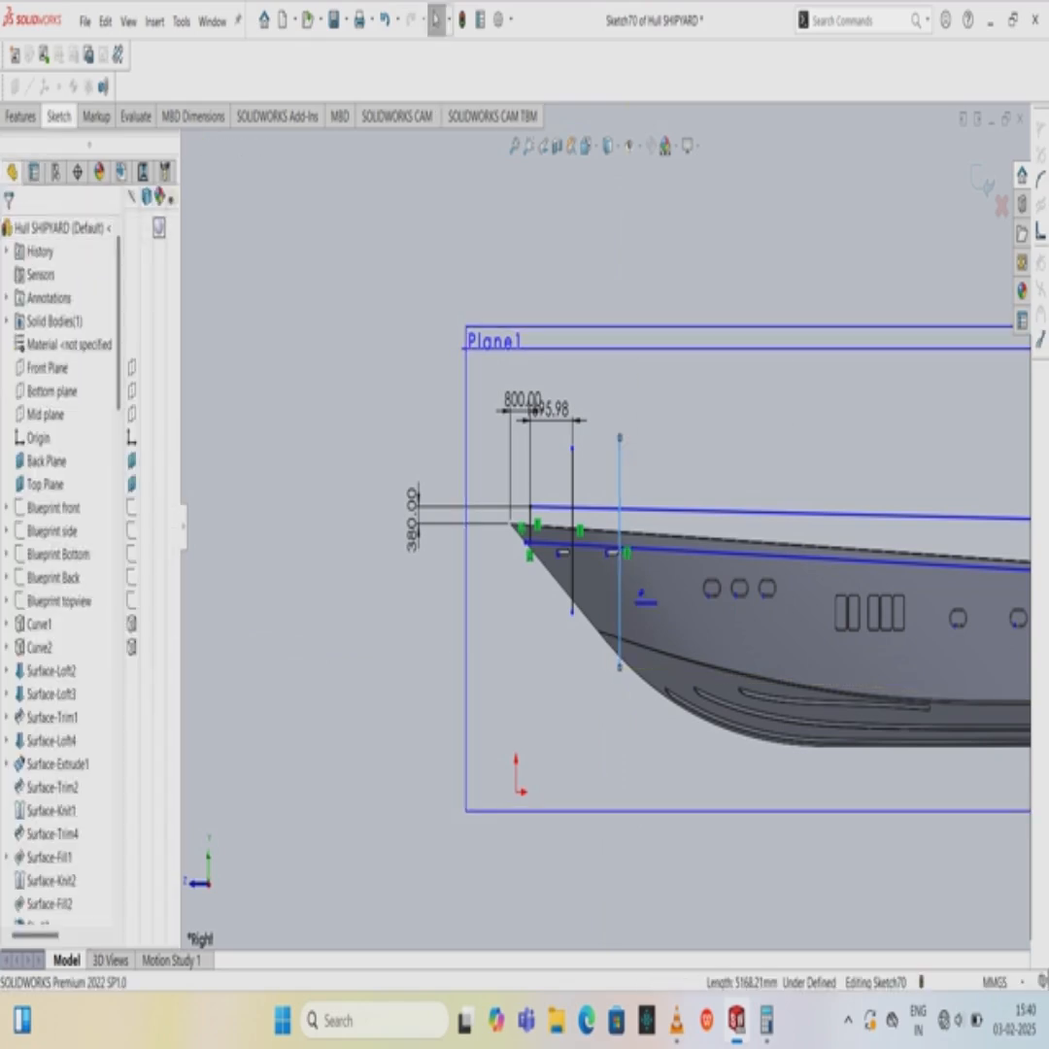
Dimension the distance between the two long vertical lines, setting it to 160.14 mm.
click(59, 117)
click(62, 158)
click(572, 475)
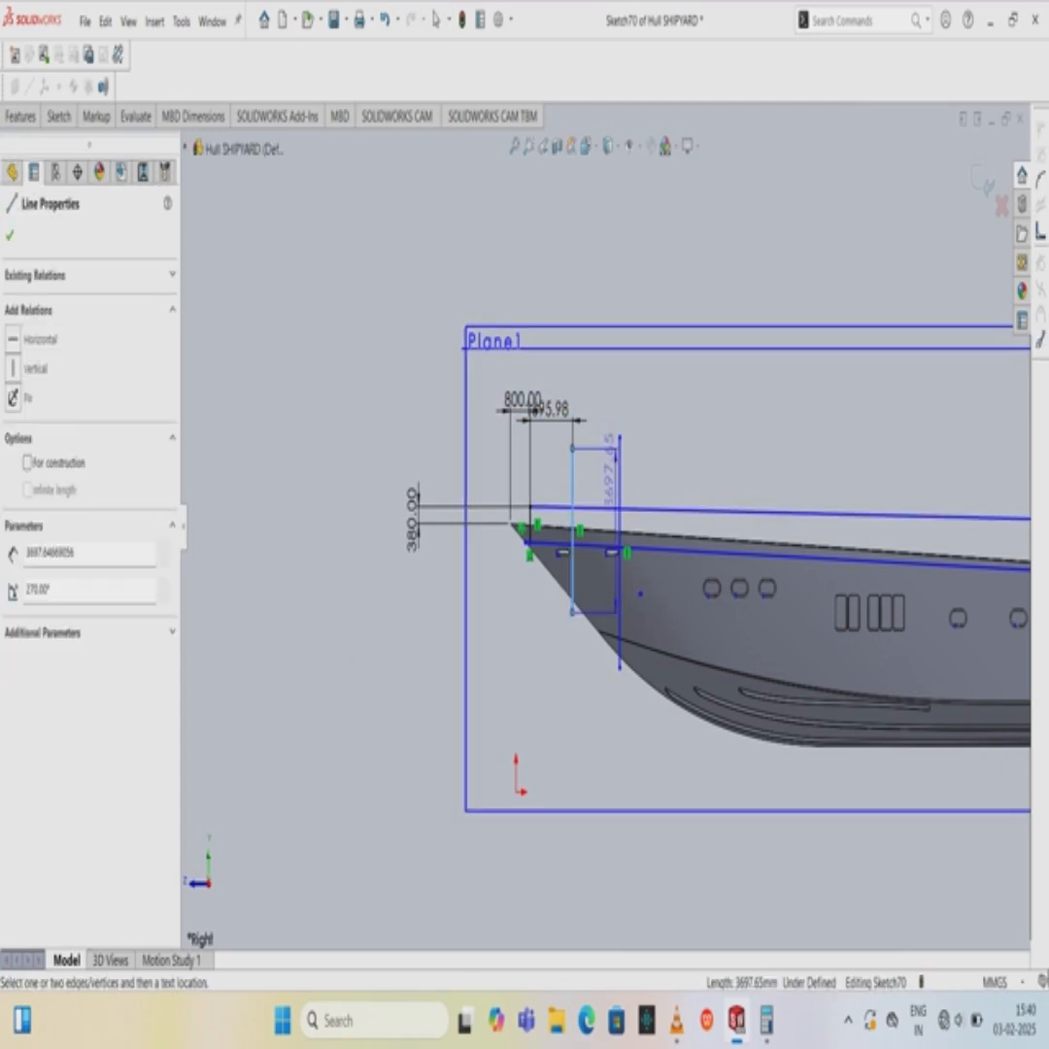
click(620, 471)
click(600, 456)
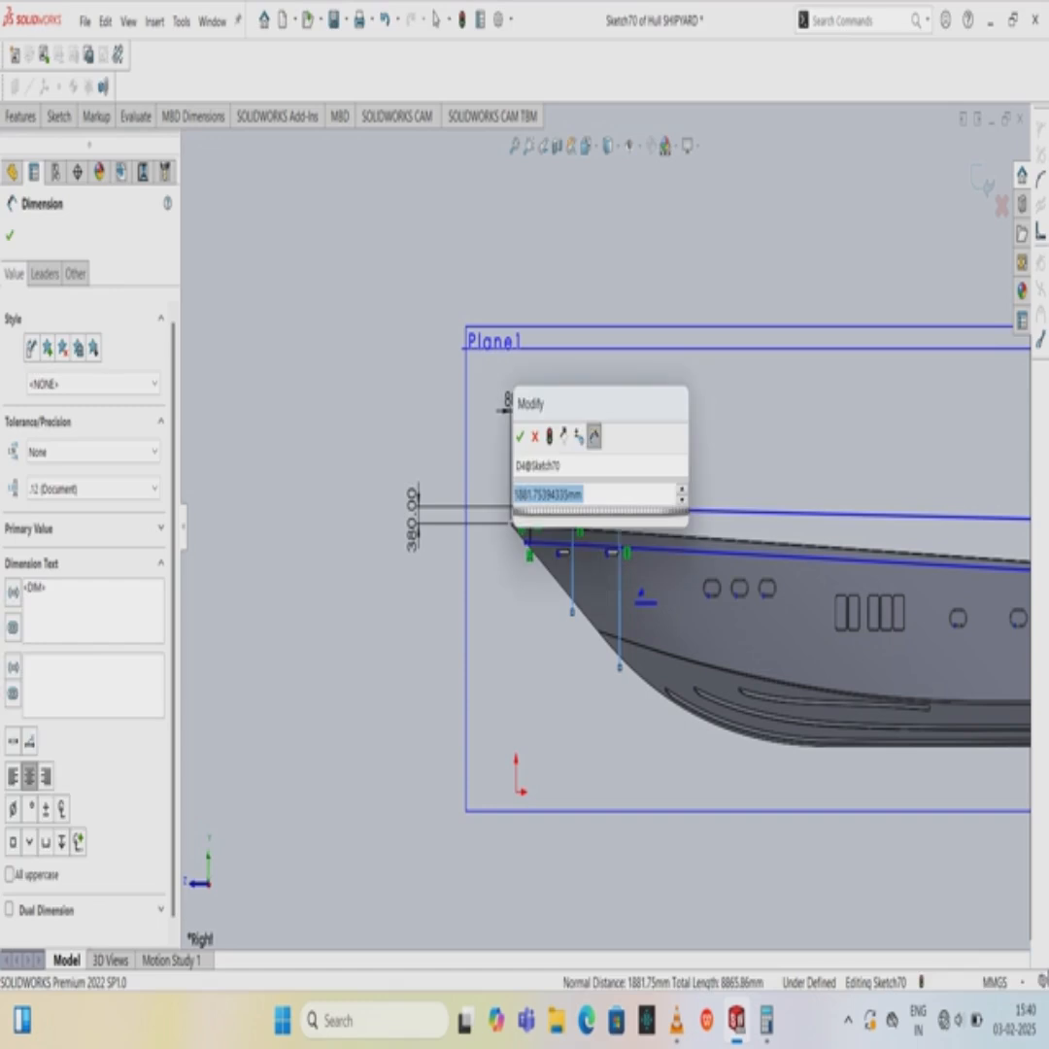
text(160.14)
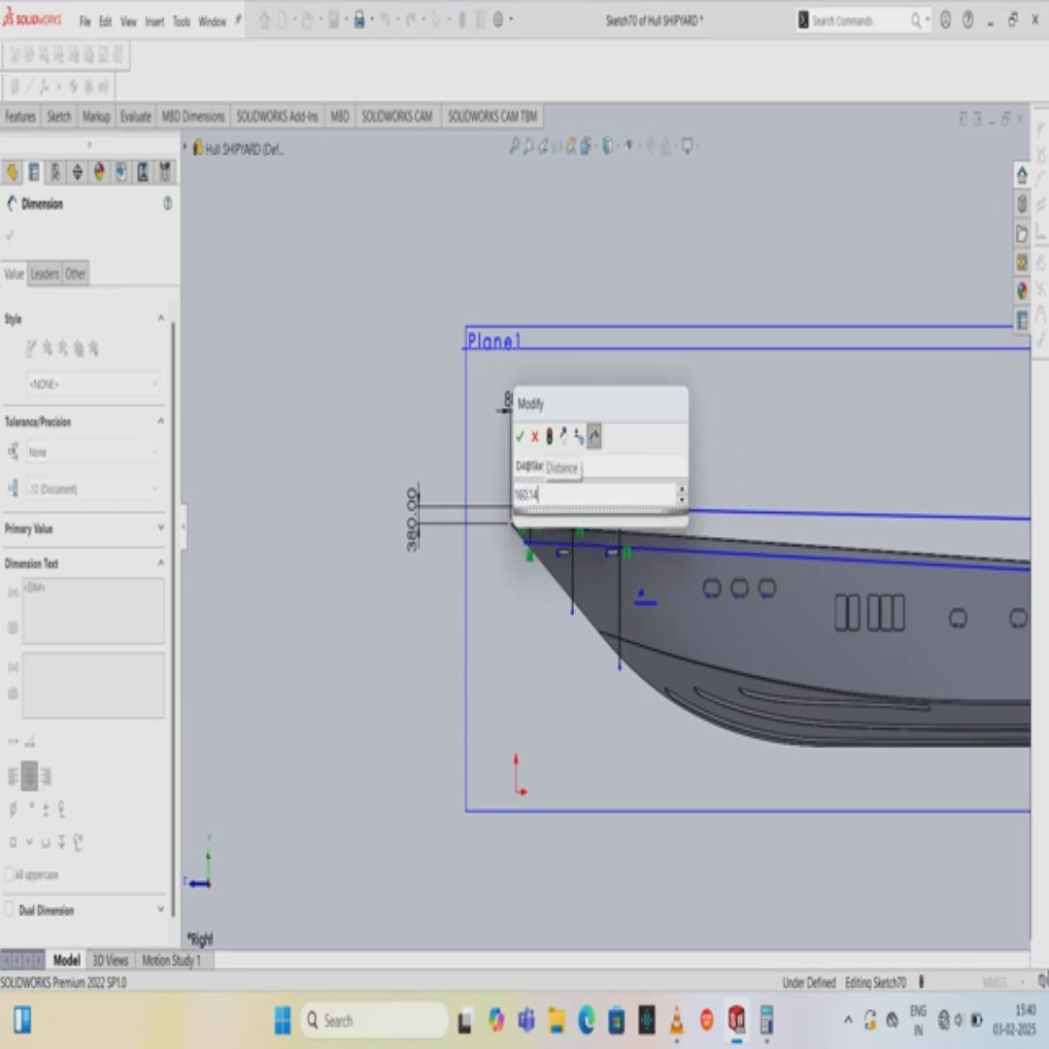
key(Return)
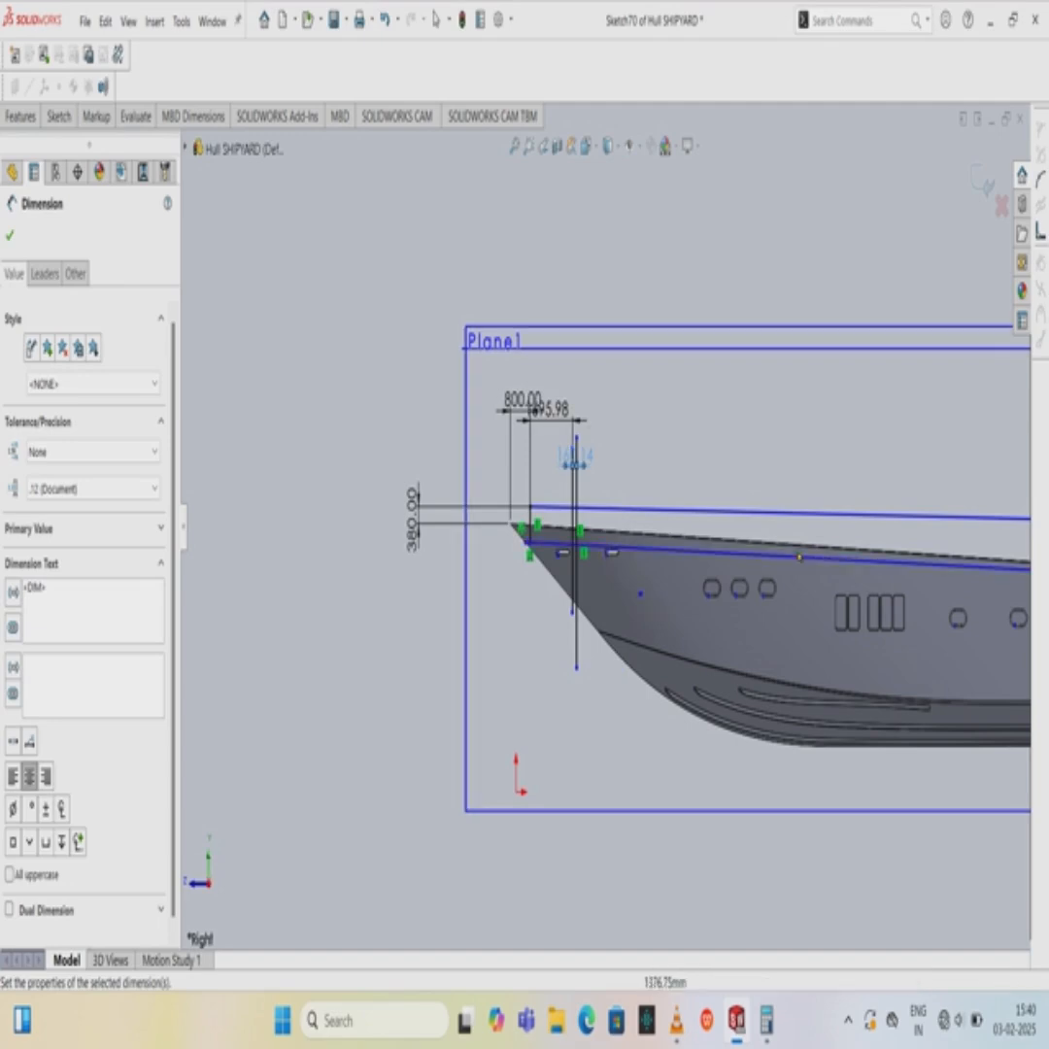
Mirror the short bow line about the aft one of the two long vertical lines, keeping the original.
scroll(575, 553, up, 1)
scroll(573, 556, up, 3)
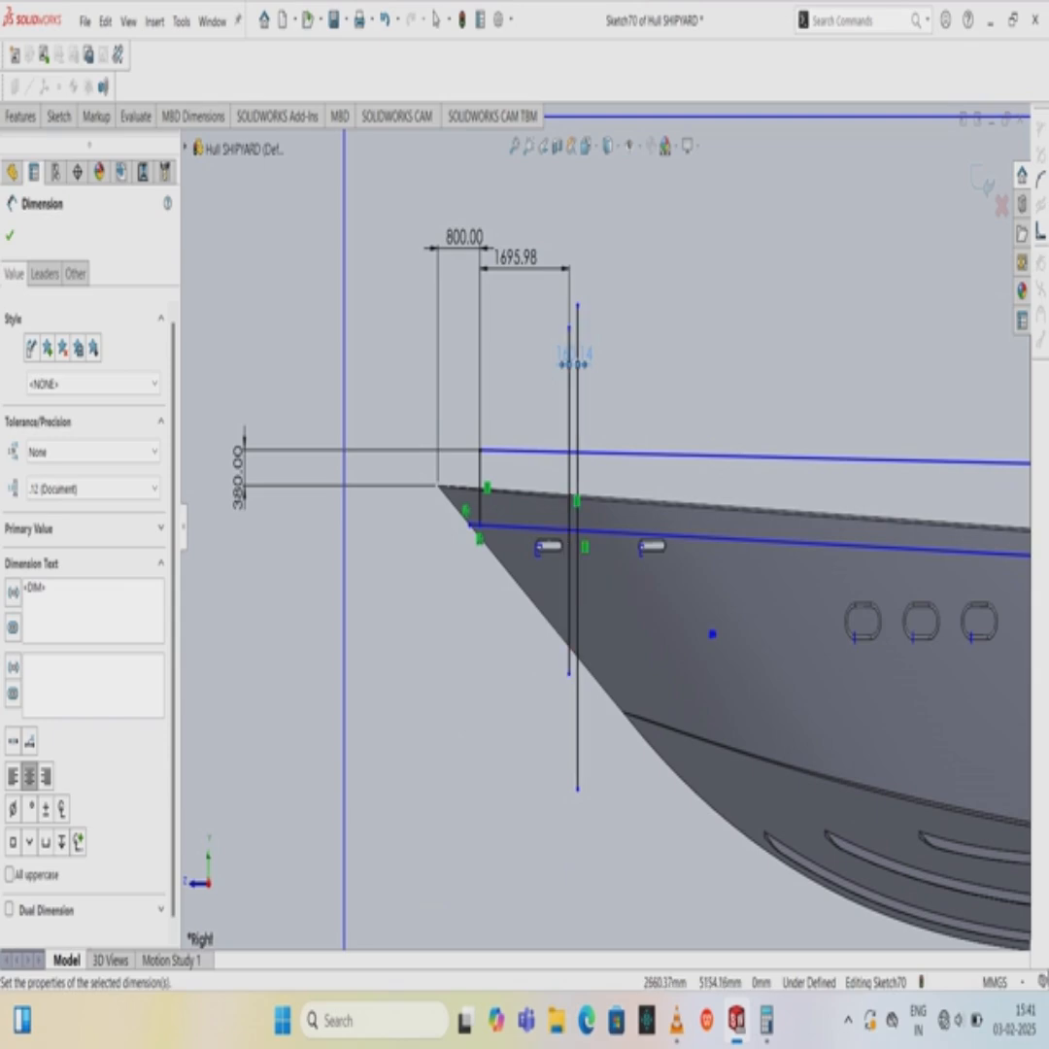
click(59, 115)
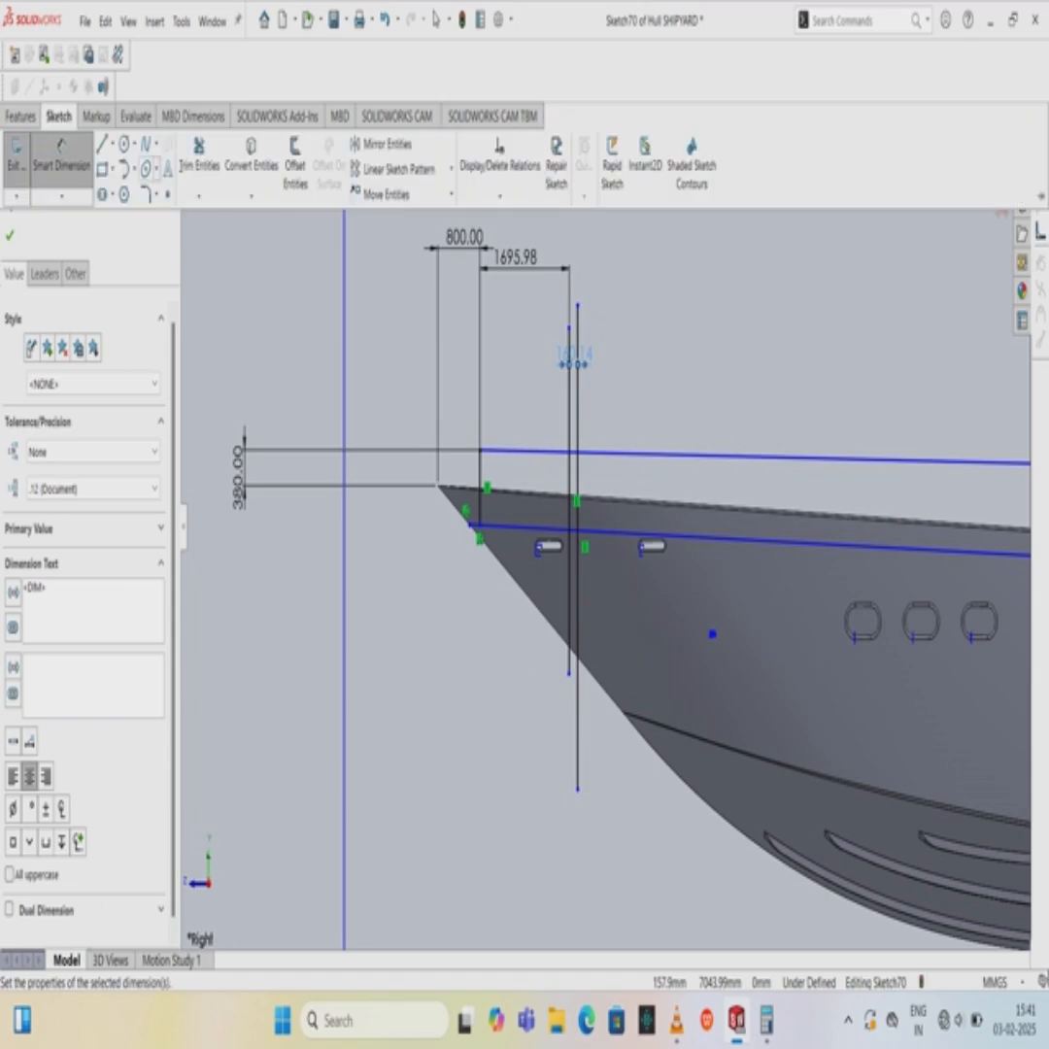
click(384, 144)
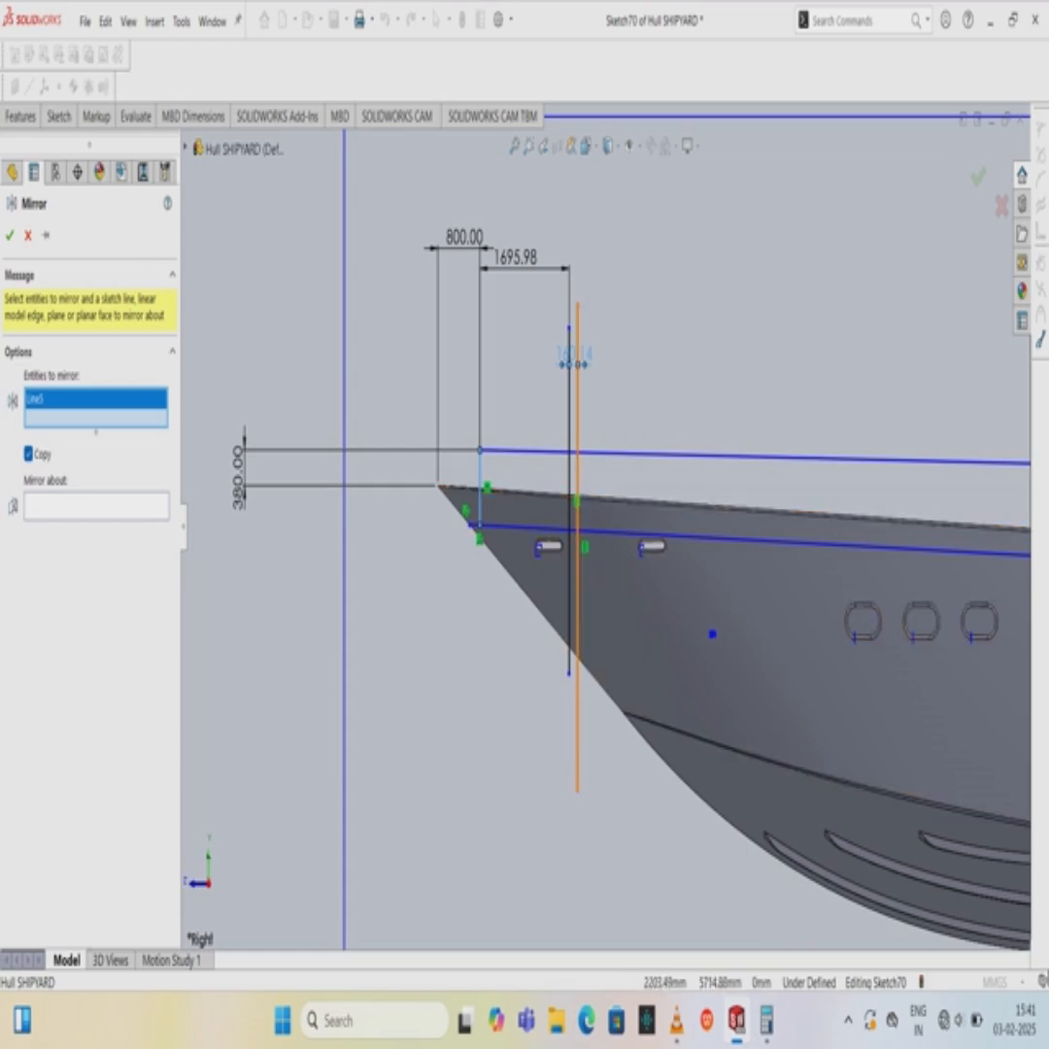
click(97, 506)
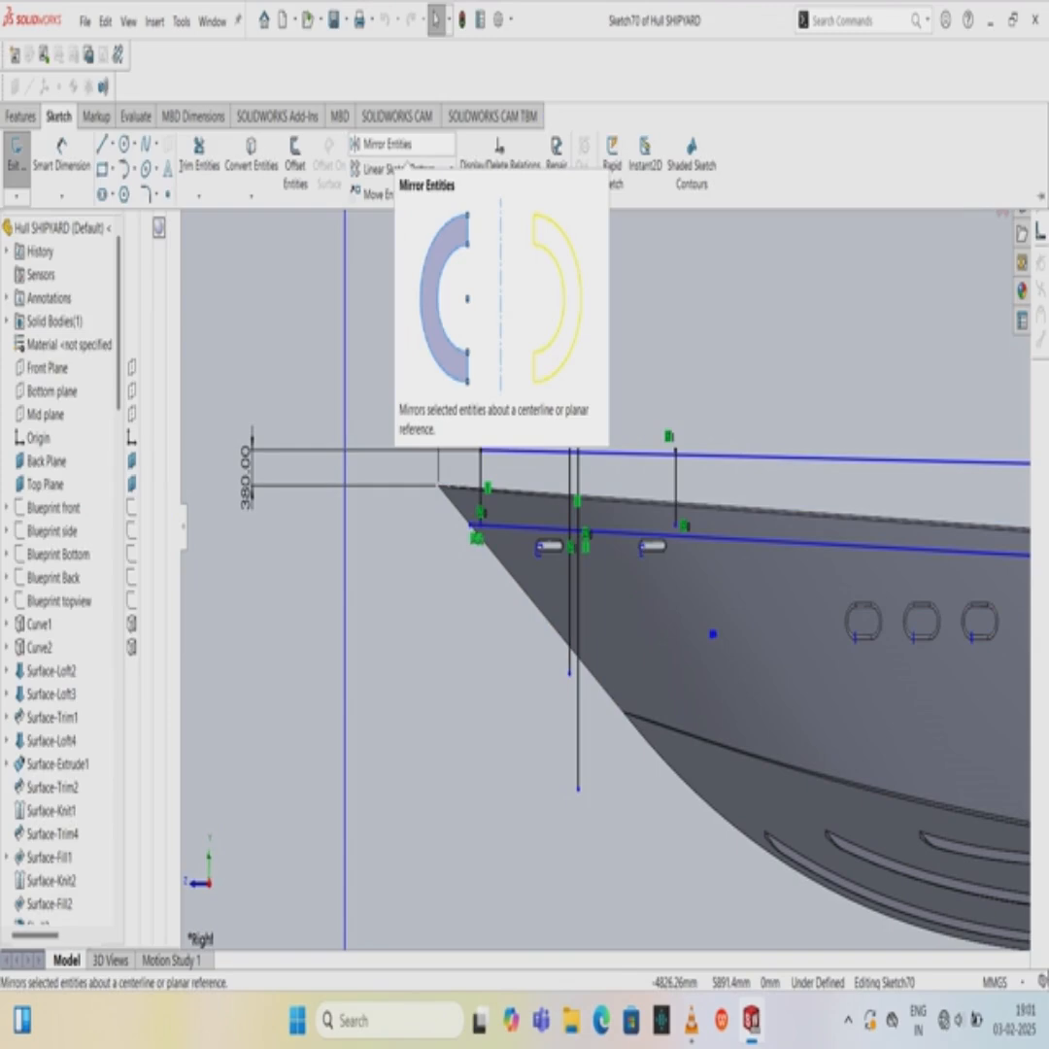
Mirror the two long vertical lines about the mirrored short line, keeping the originals.
click(381, 144)
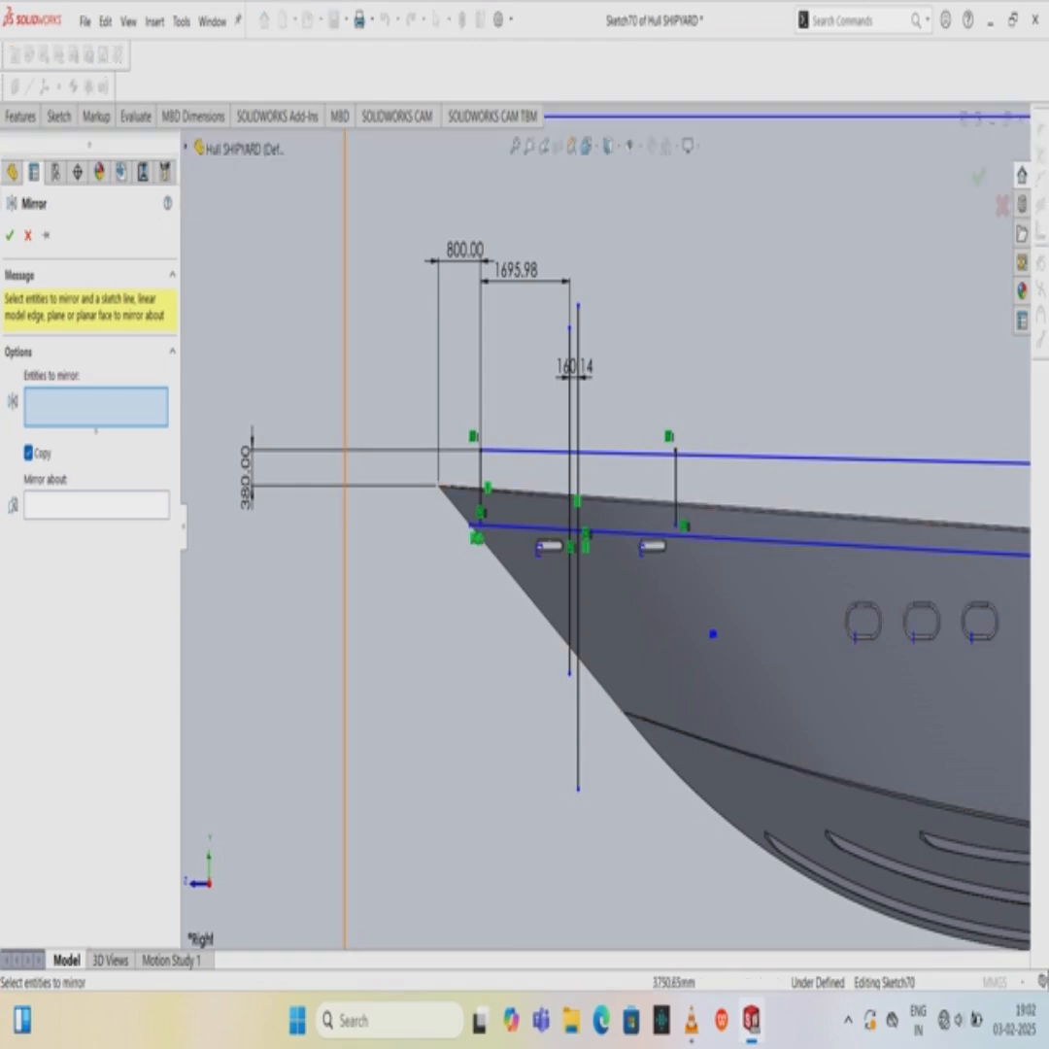
click(569, 593)
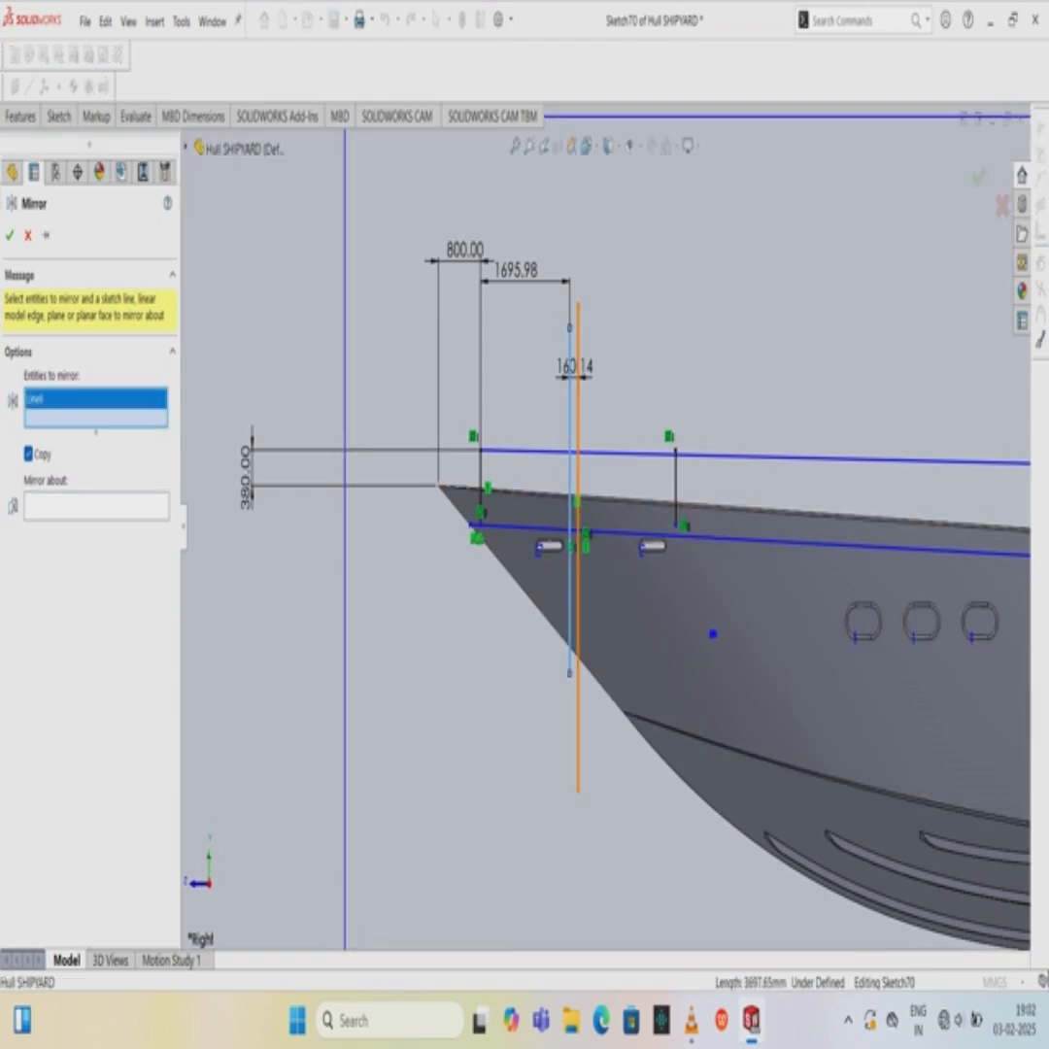
click(578, 587)
click(97, 525)
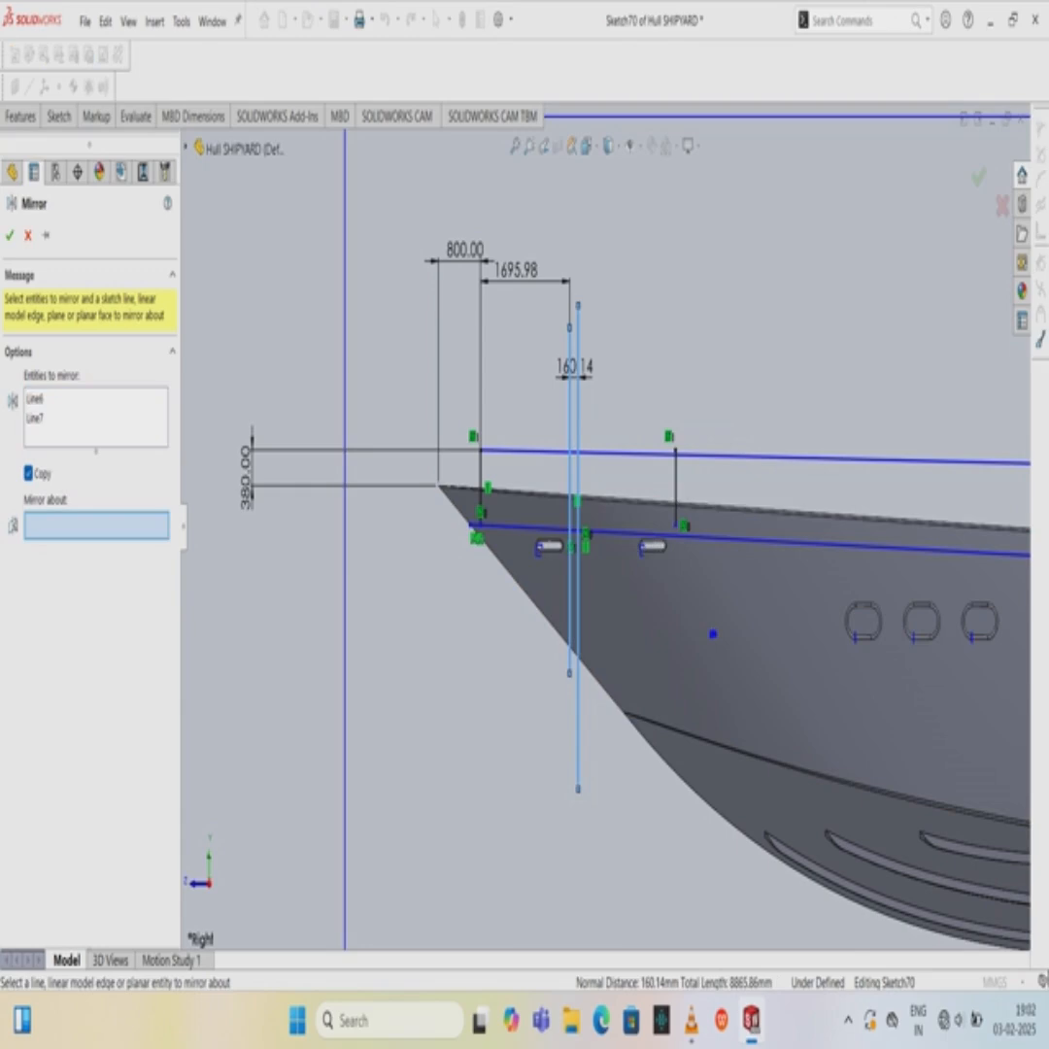
click(345, 544)
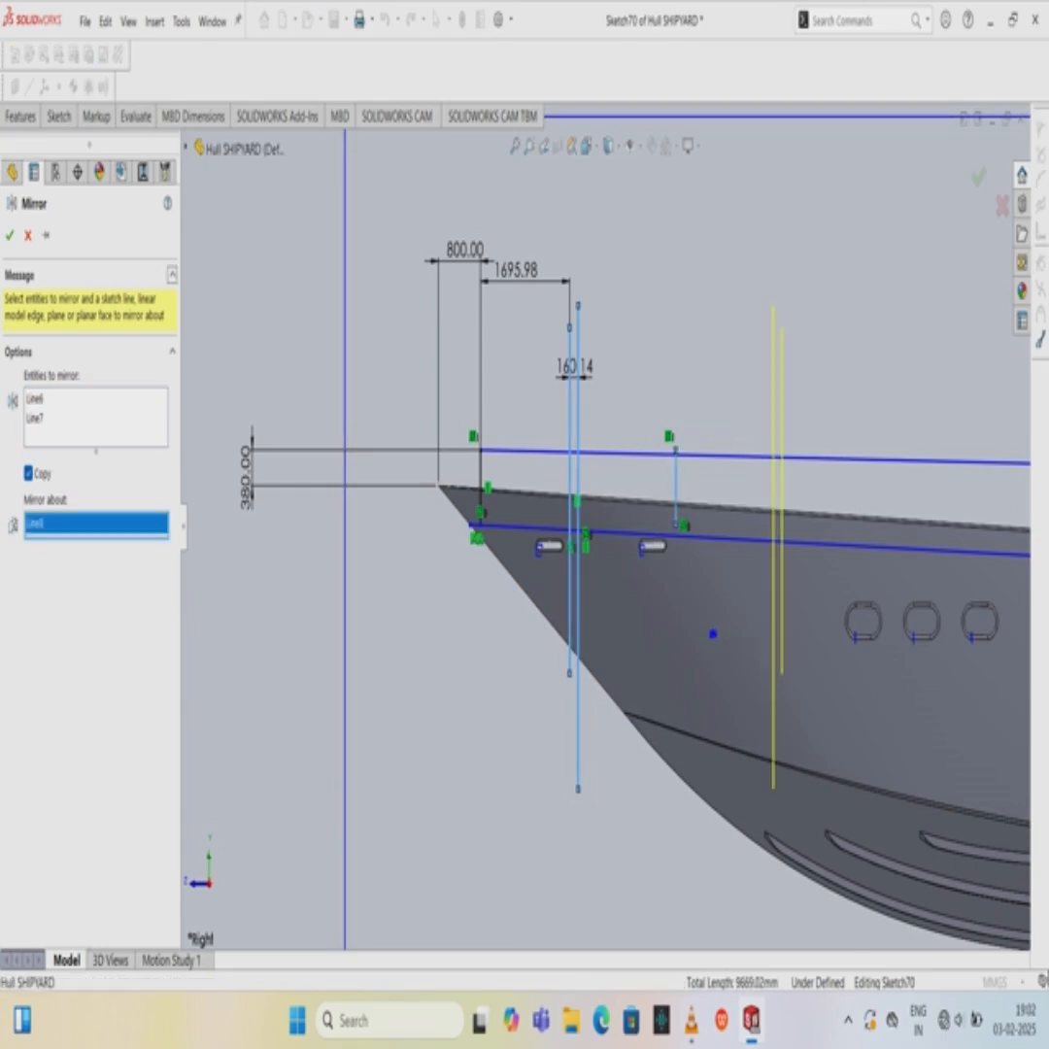
click(9, 235)
Find the Extend Entities command and extend the mirrored short line down to the lower spline.
click(855, 21)
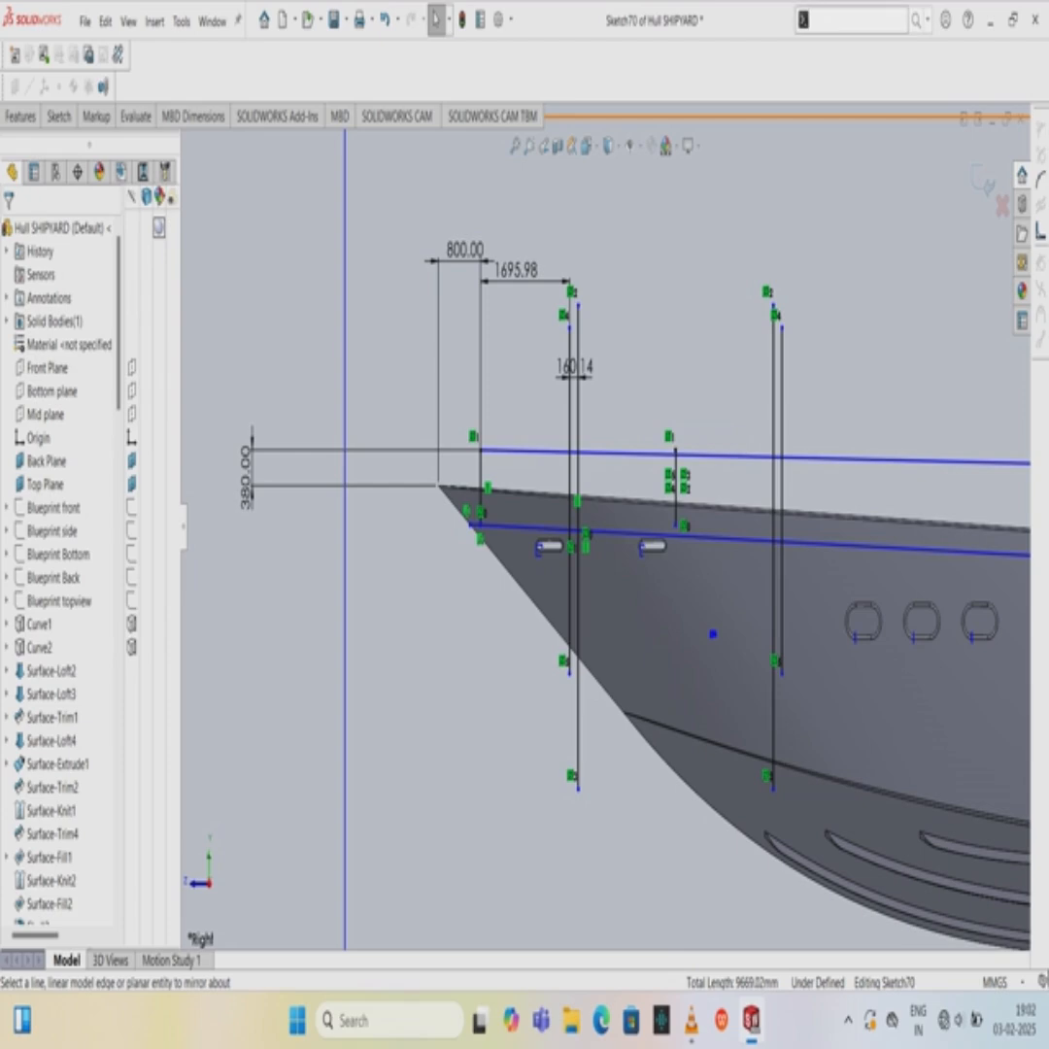
text(exte)
key(Return)
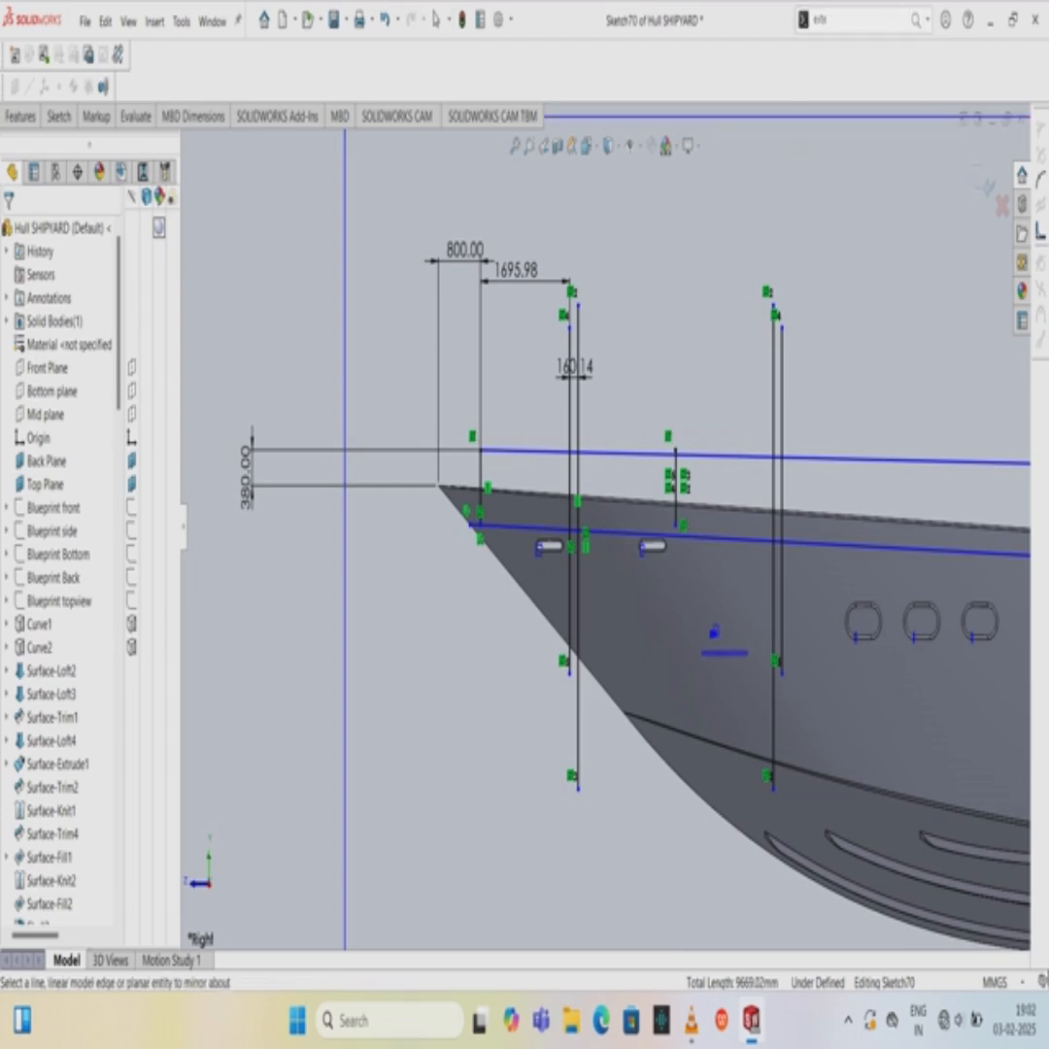
click(675, 511)
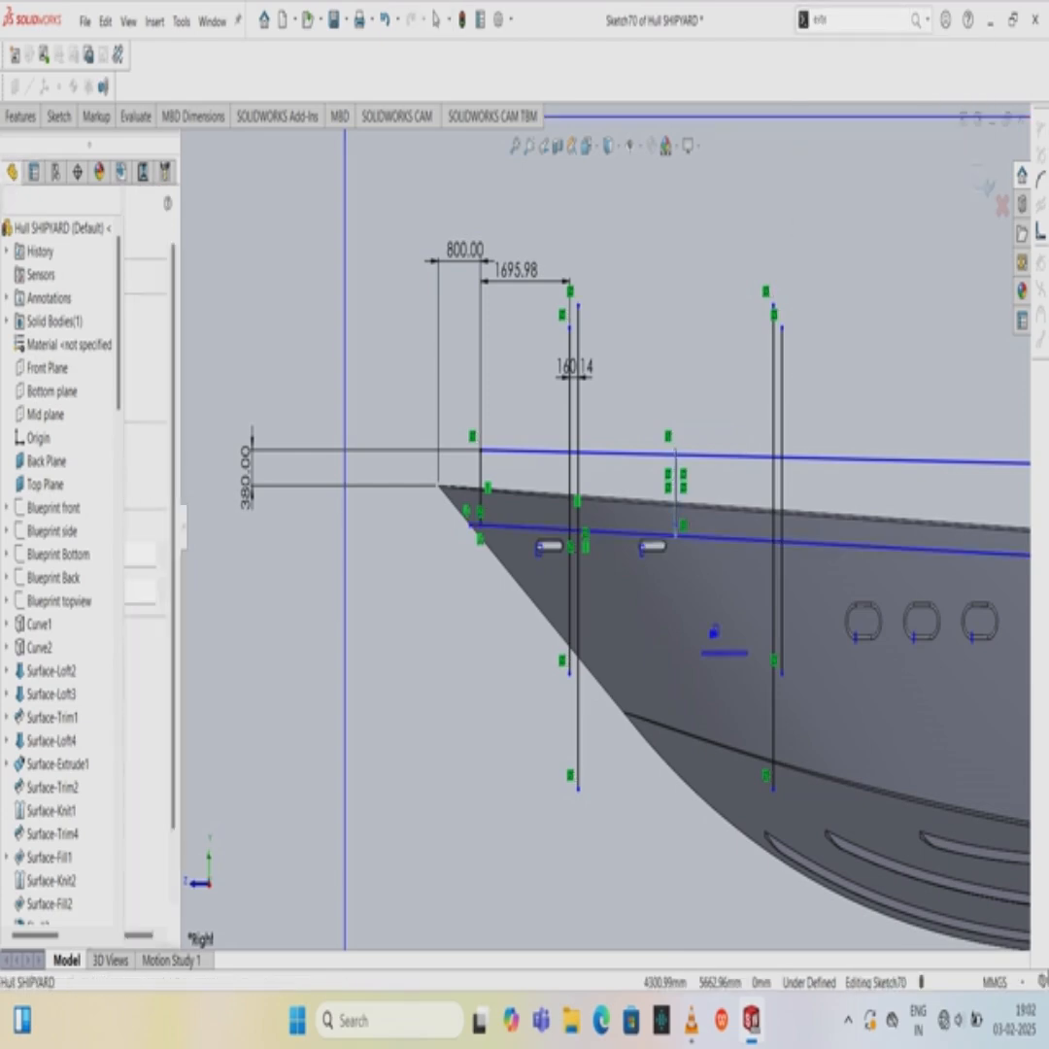
click(675, 511)
click(608, 504)
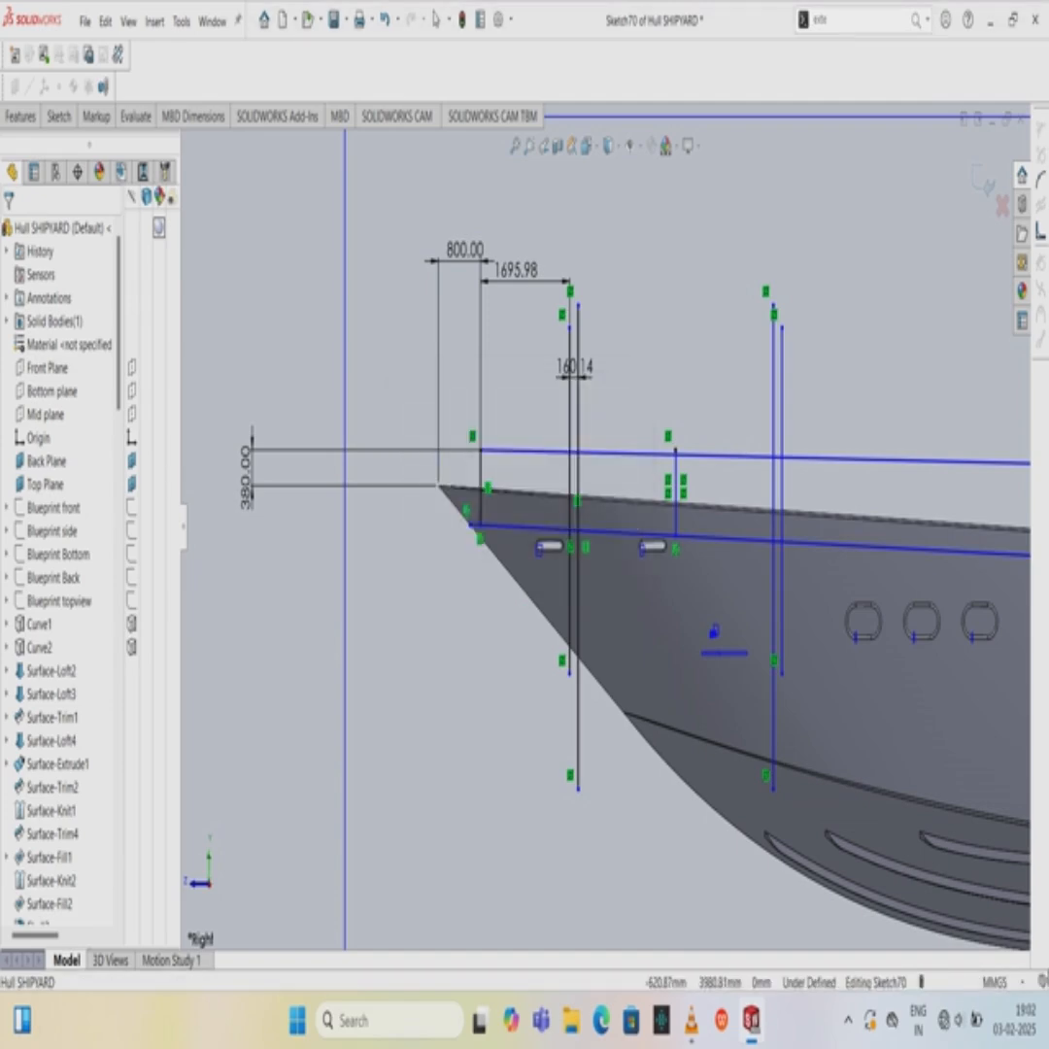
Undo the short line's extension and the mirroring of the two long vertical lines.
click(436, 20)
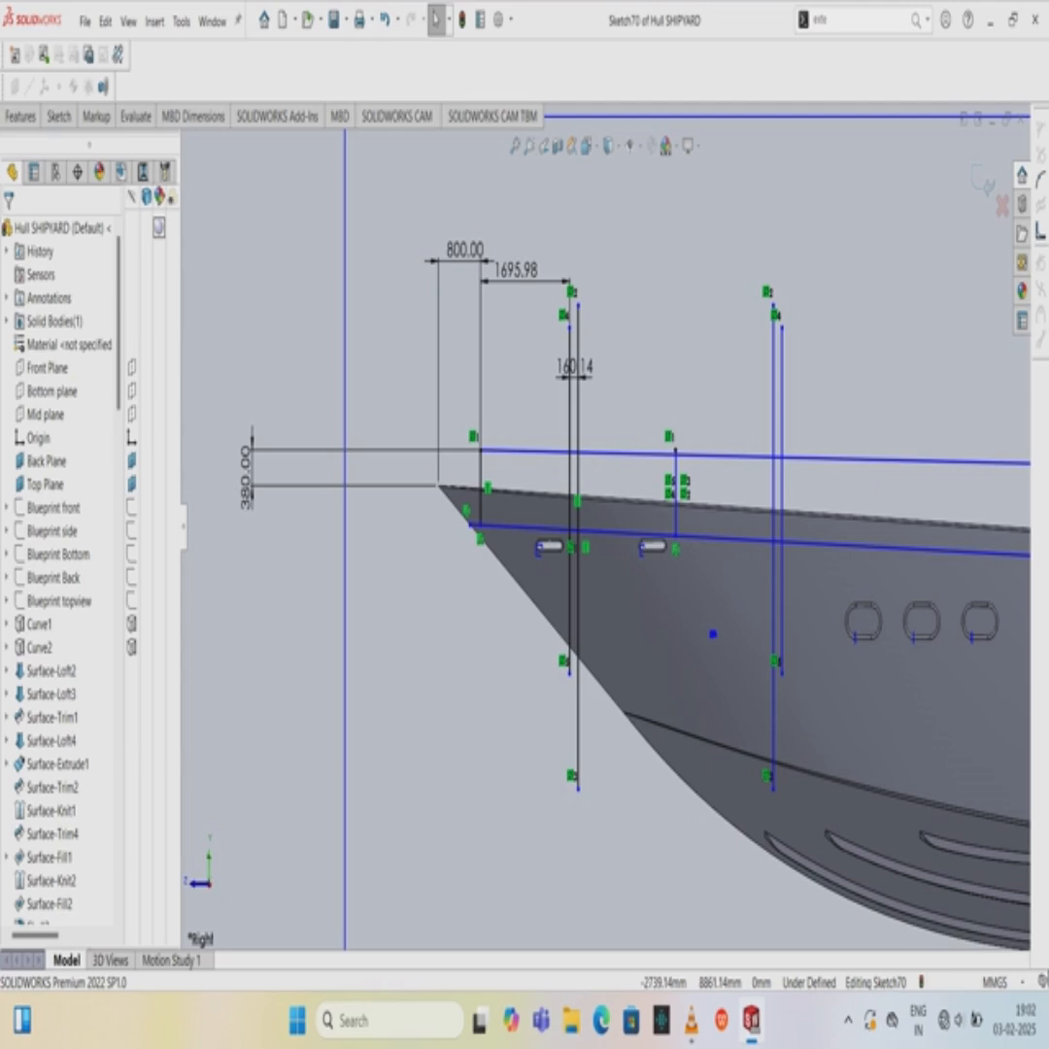
key(ctrl+z)
key(ctrl+z)
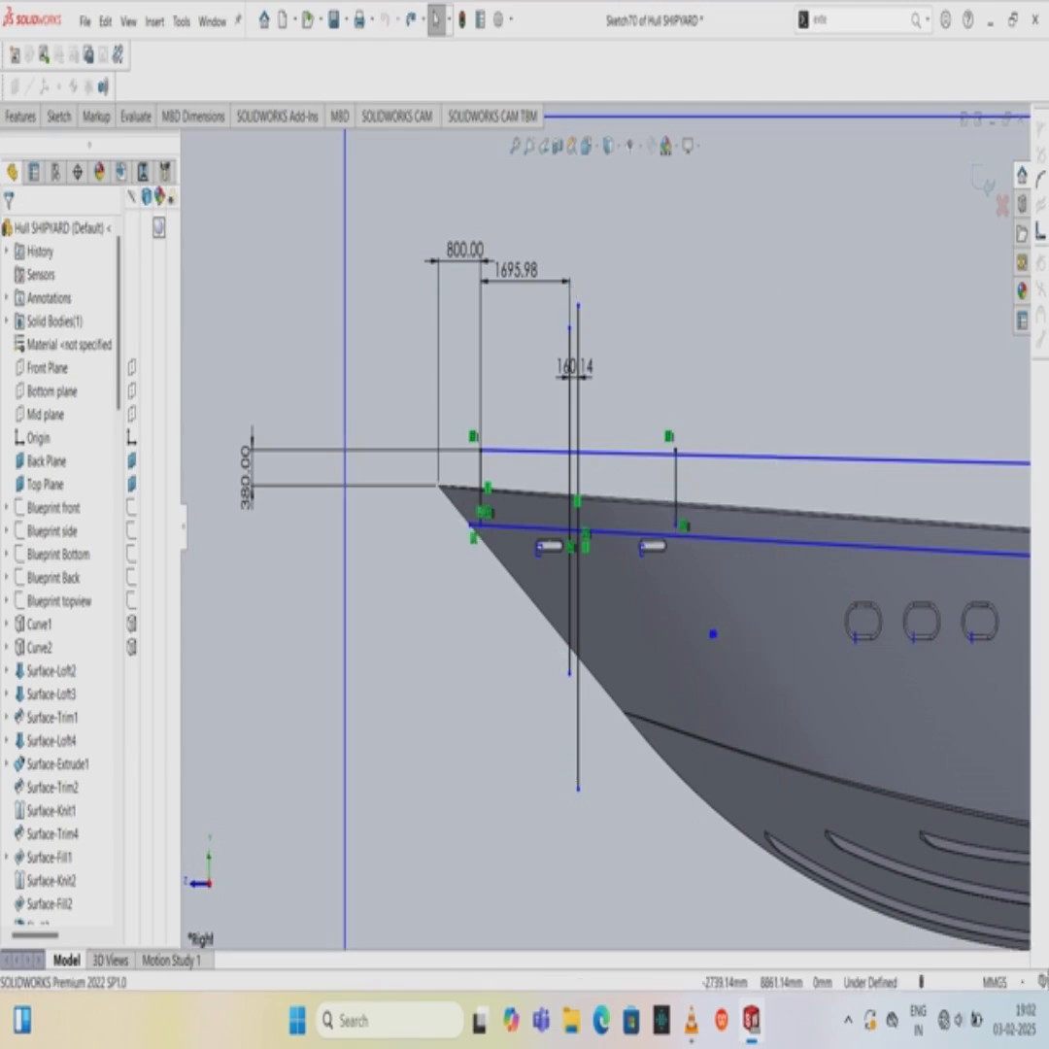
Extend the mirrored short line's lower end to the lower spline with Extend Entities.
click(58, 115)
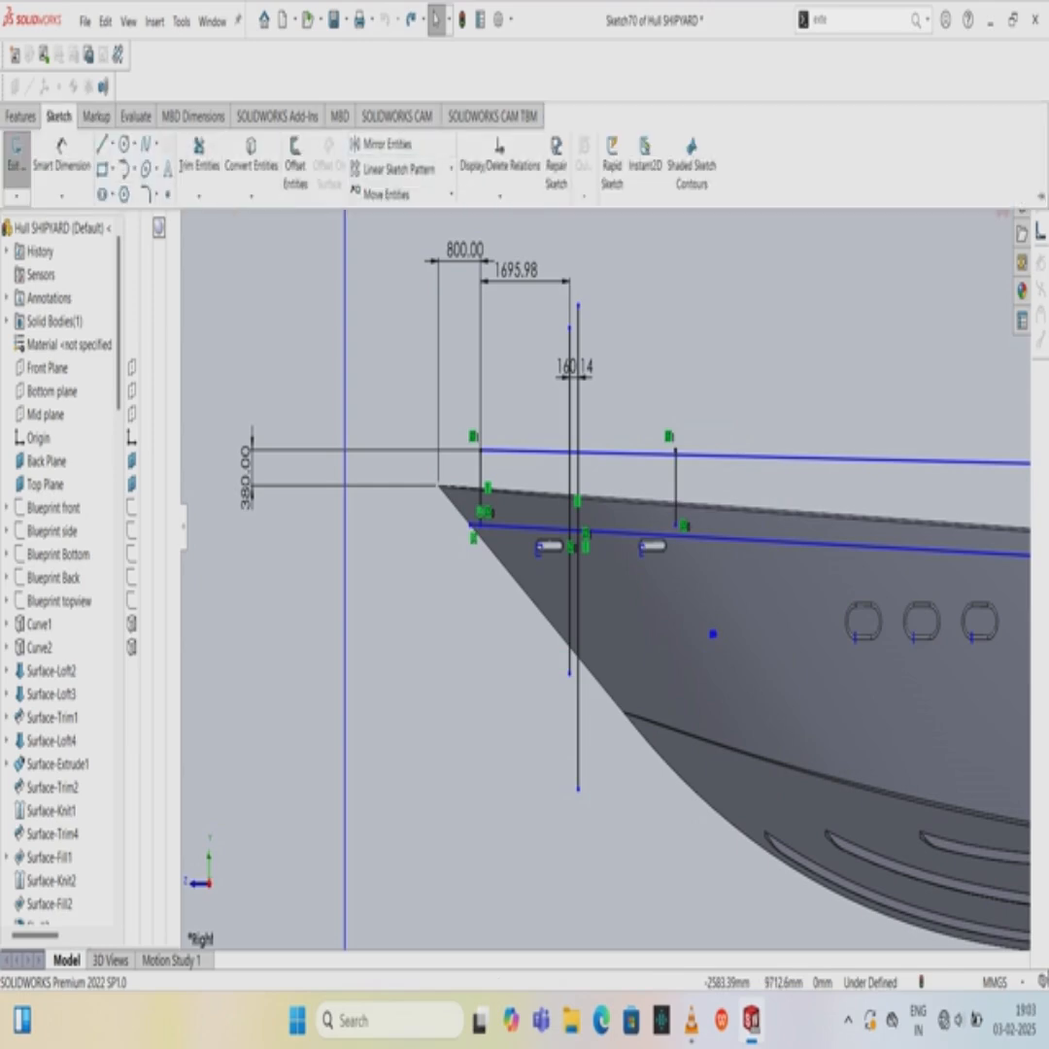
click(843, 19)
key(Return)
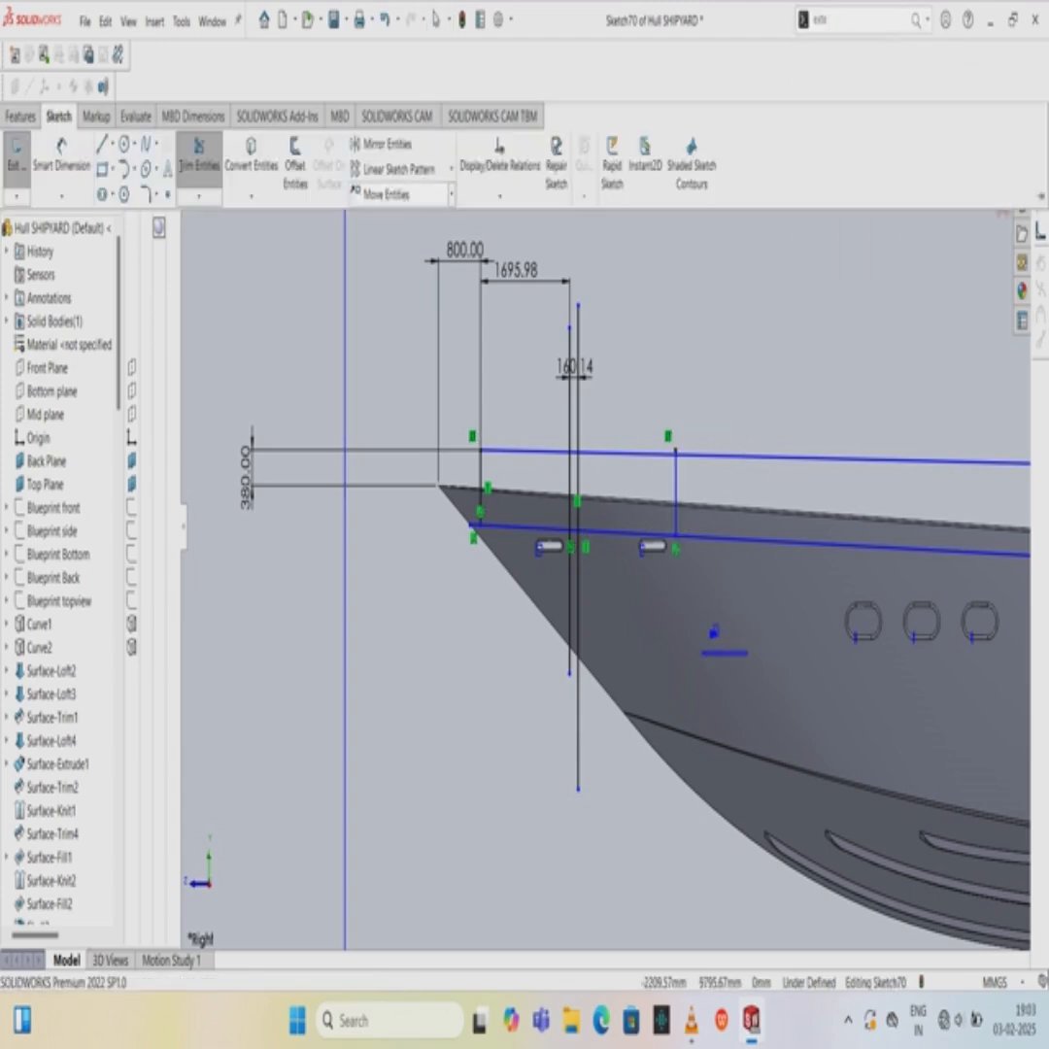
Offset the extended short line 160.14 mm aft.
click(294, 155)
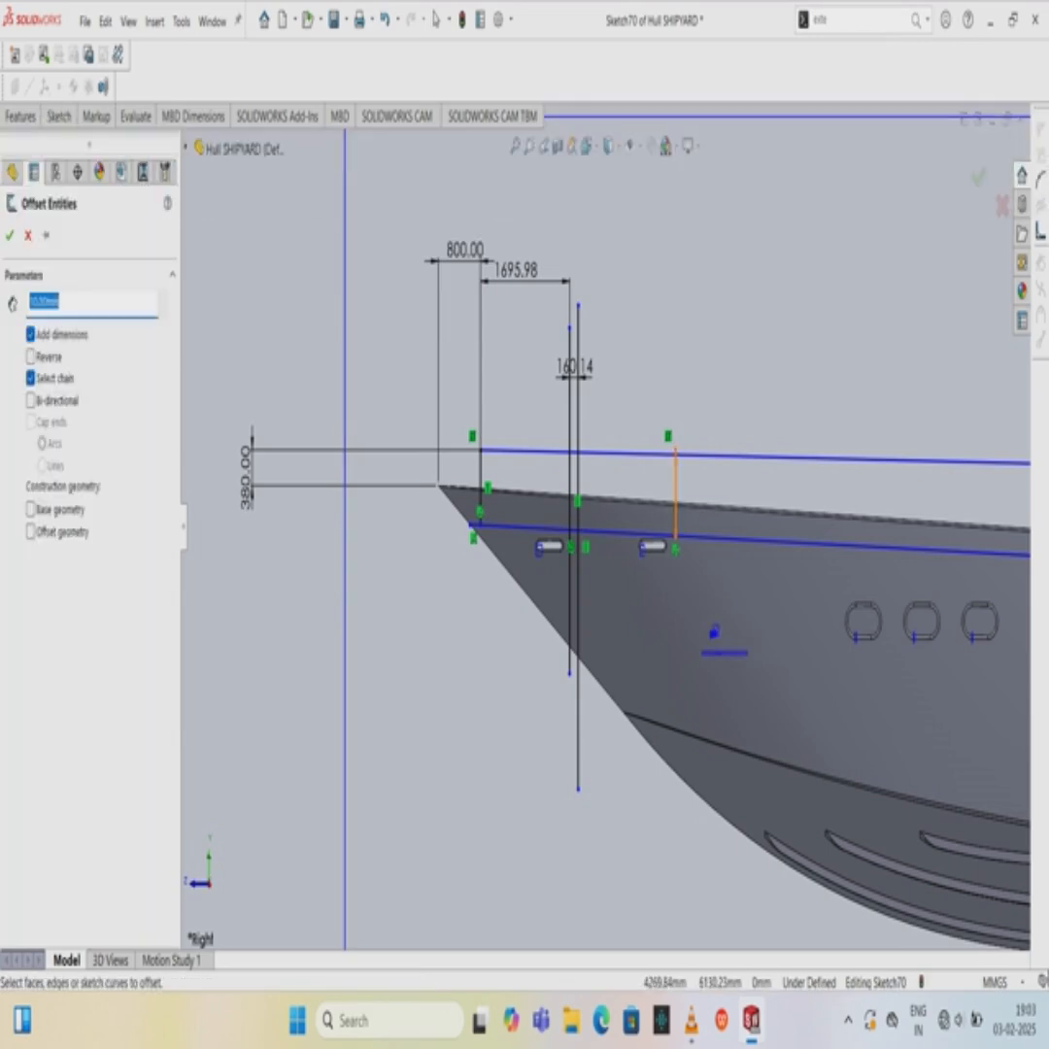
click(675, 506)
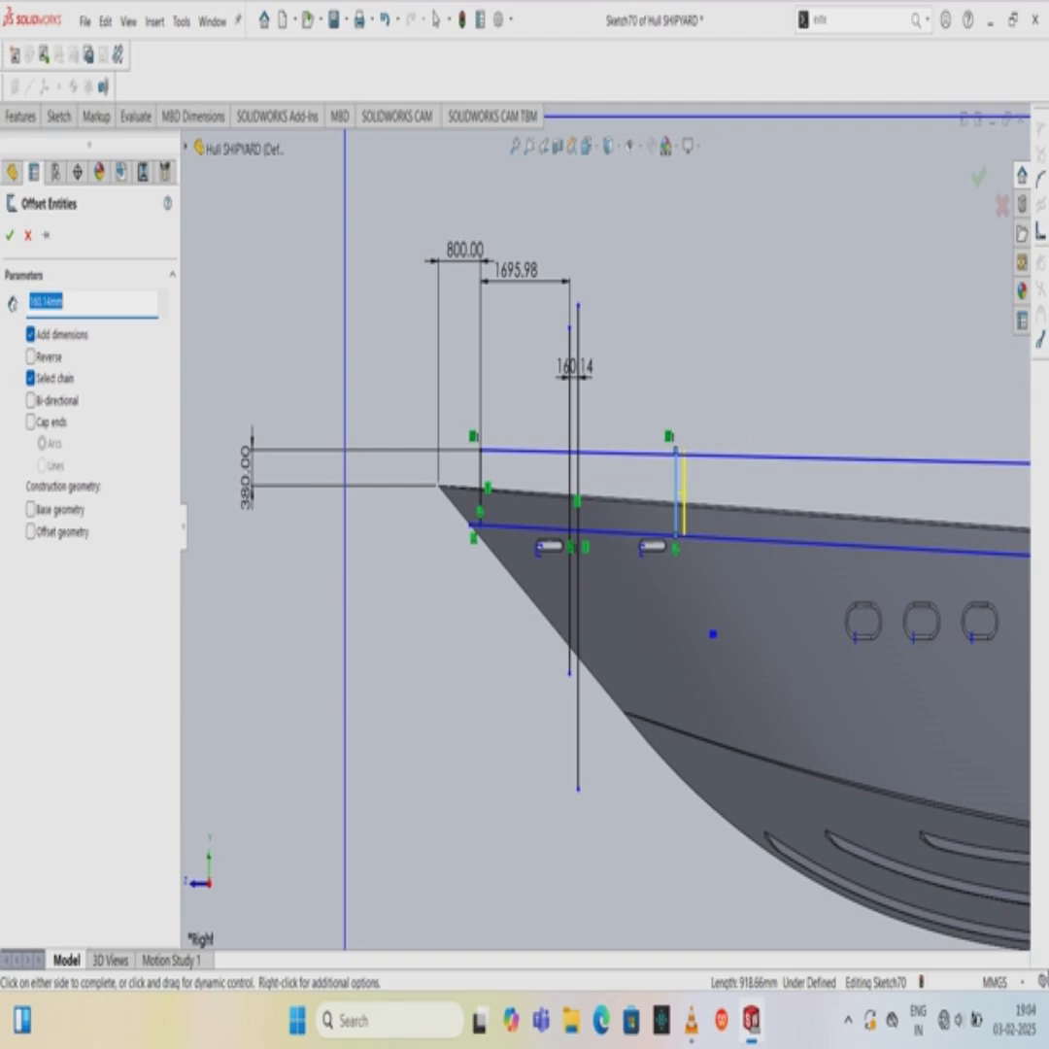
key(Return)
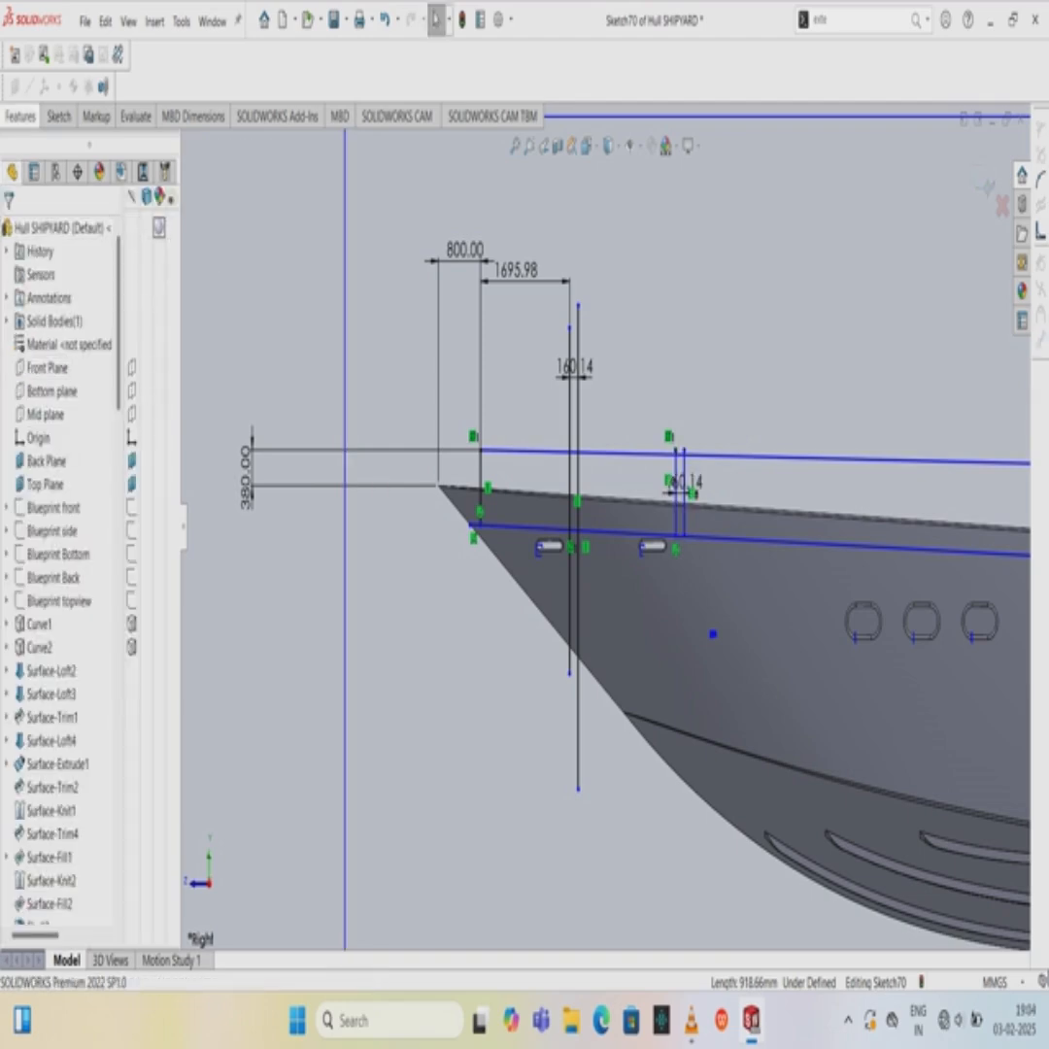
click(59, 117)
click(295, 158)
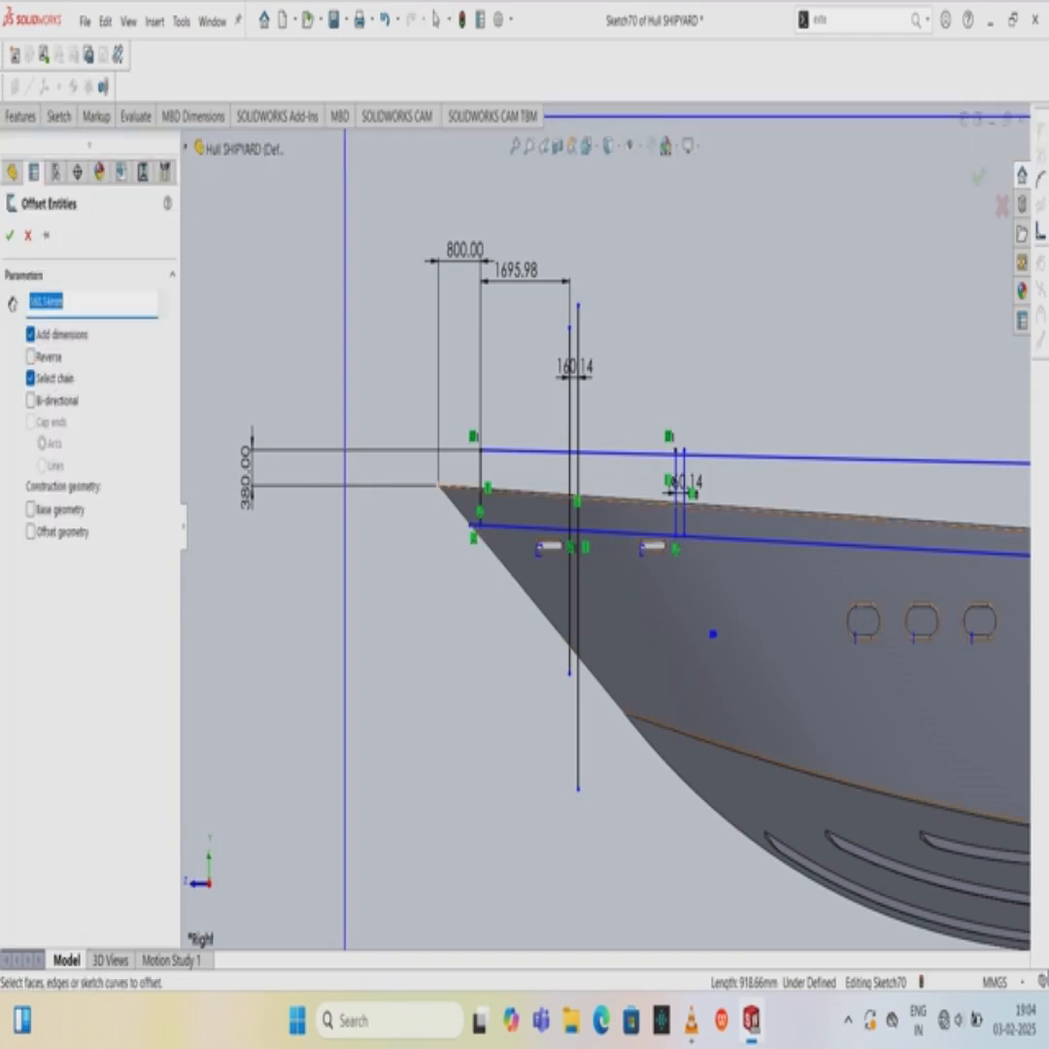
click(27, 236)
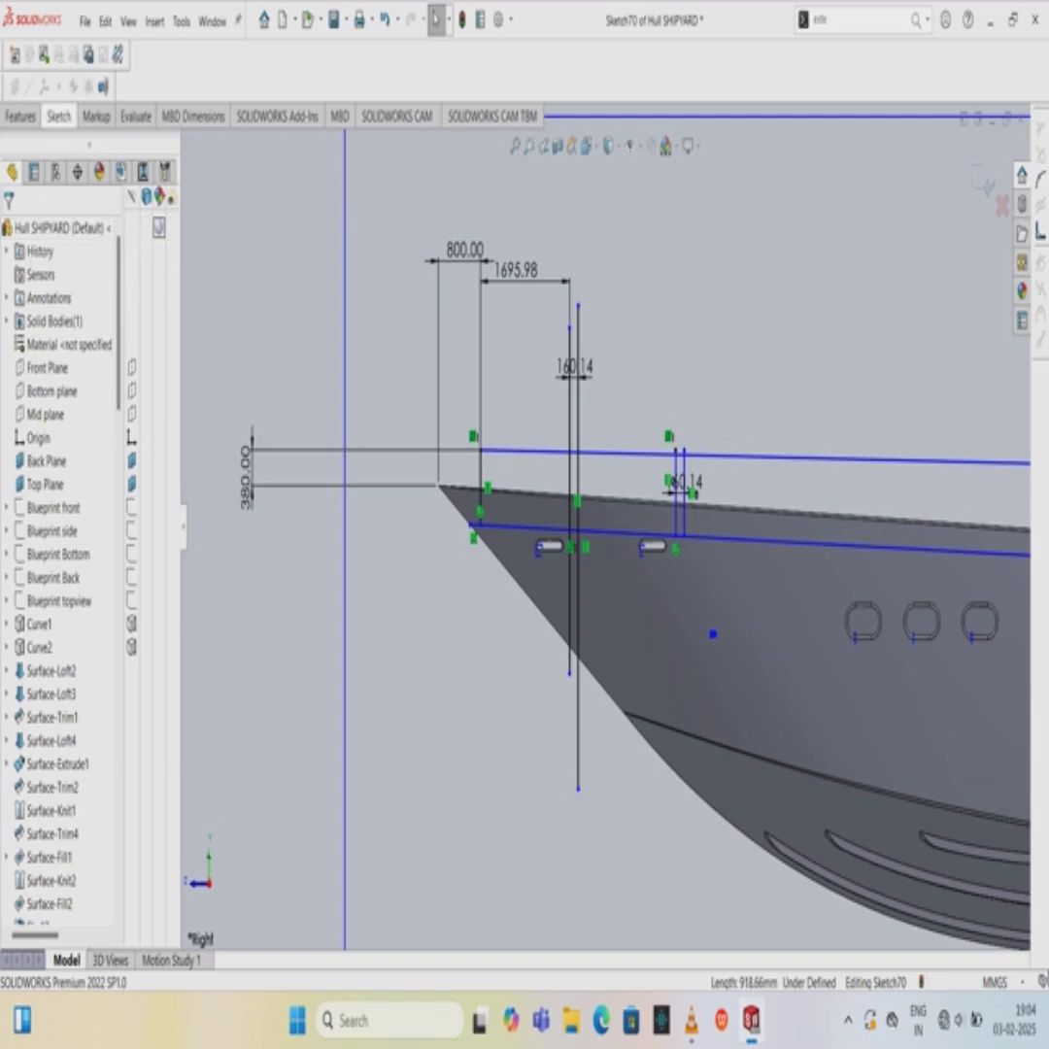
Mirror the two long vertical lines about the offset short line, keeping the originals.
click(59, 116)
click(388, 145)
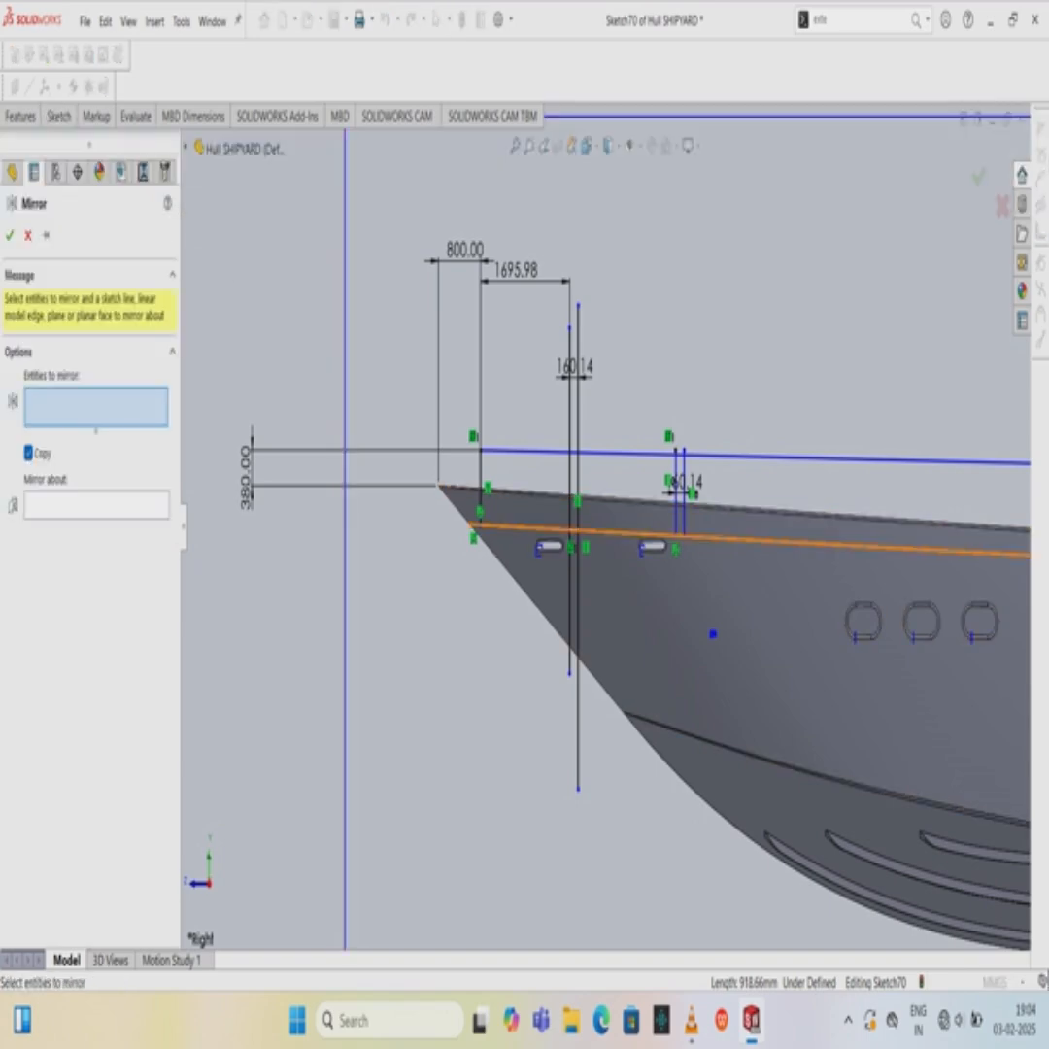
click(578, 582)
click(570, 602)
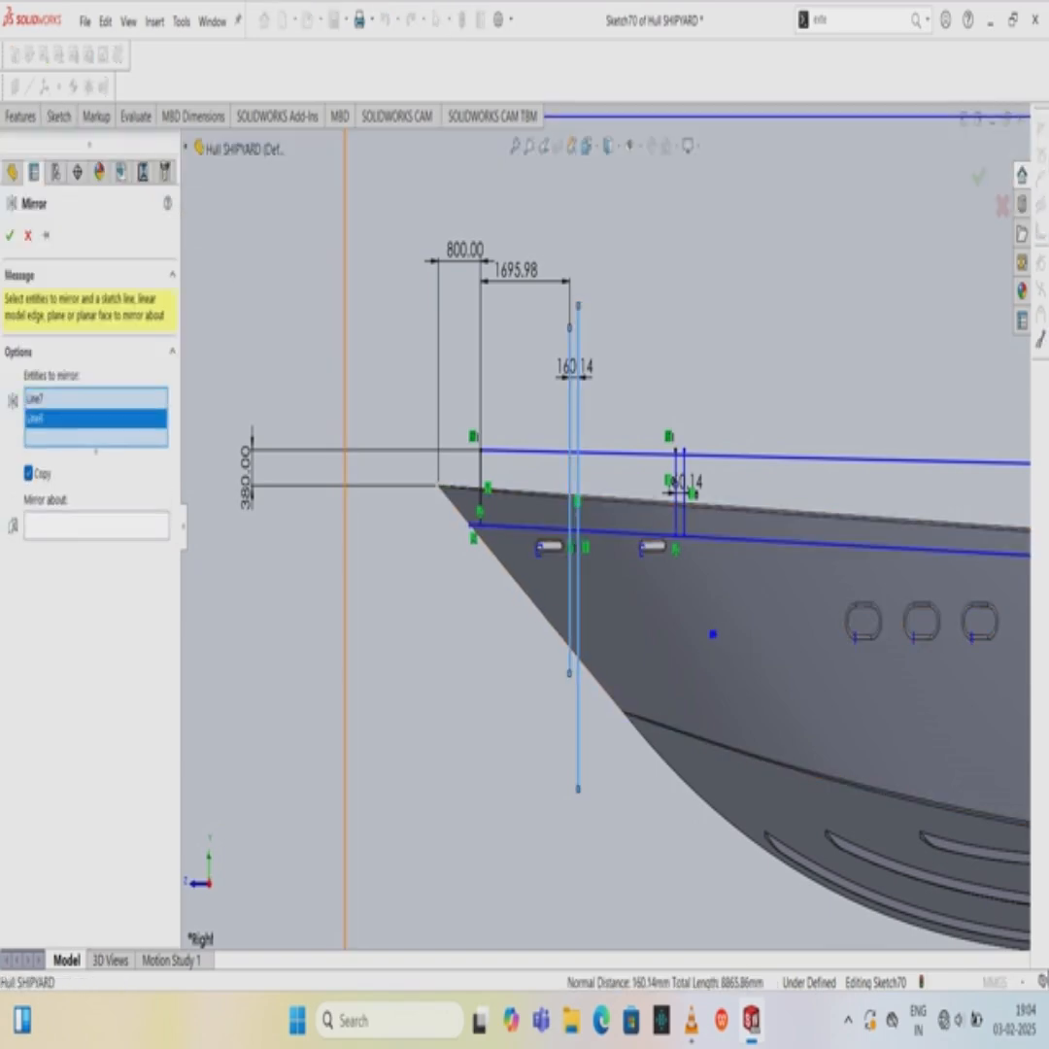
click(96, 525)
click(684, 516)
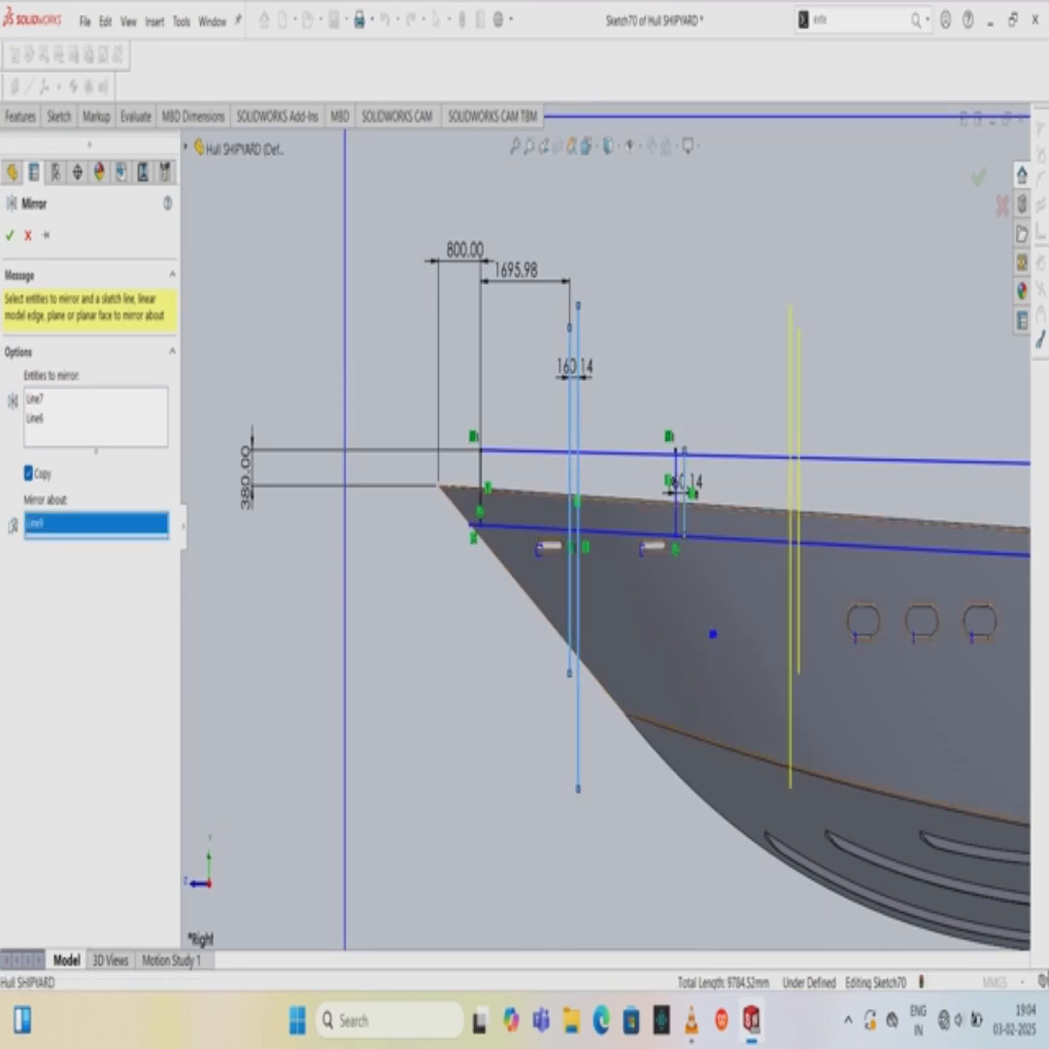
click(10, 235)
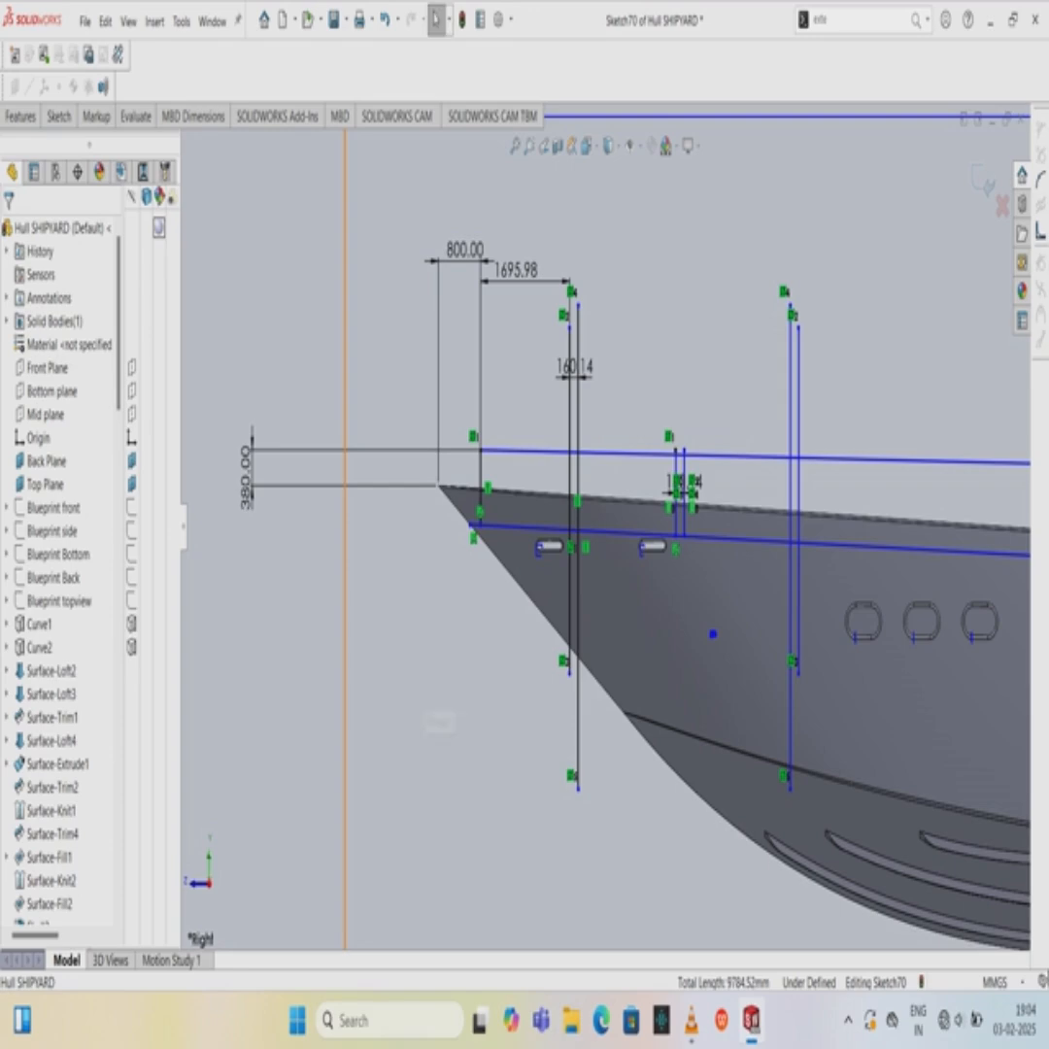
Mirror the pair of short lines about the aftmost long vertical line, keeping the originals.
scroll(798, 837, up, 5)
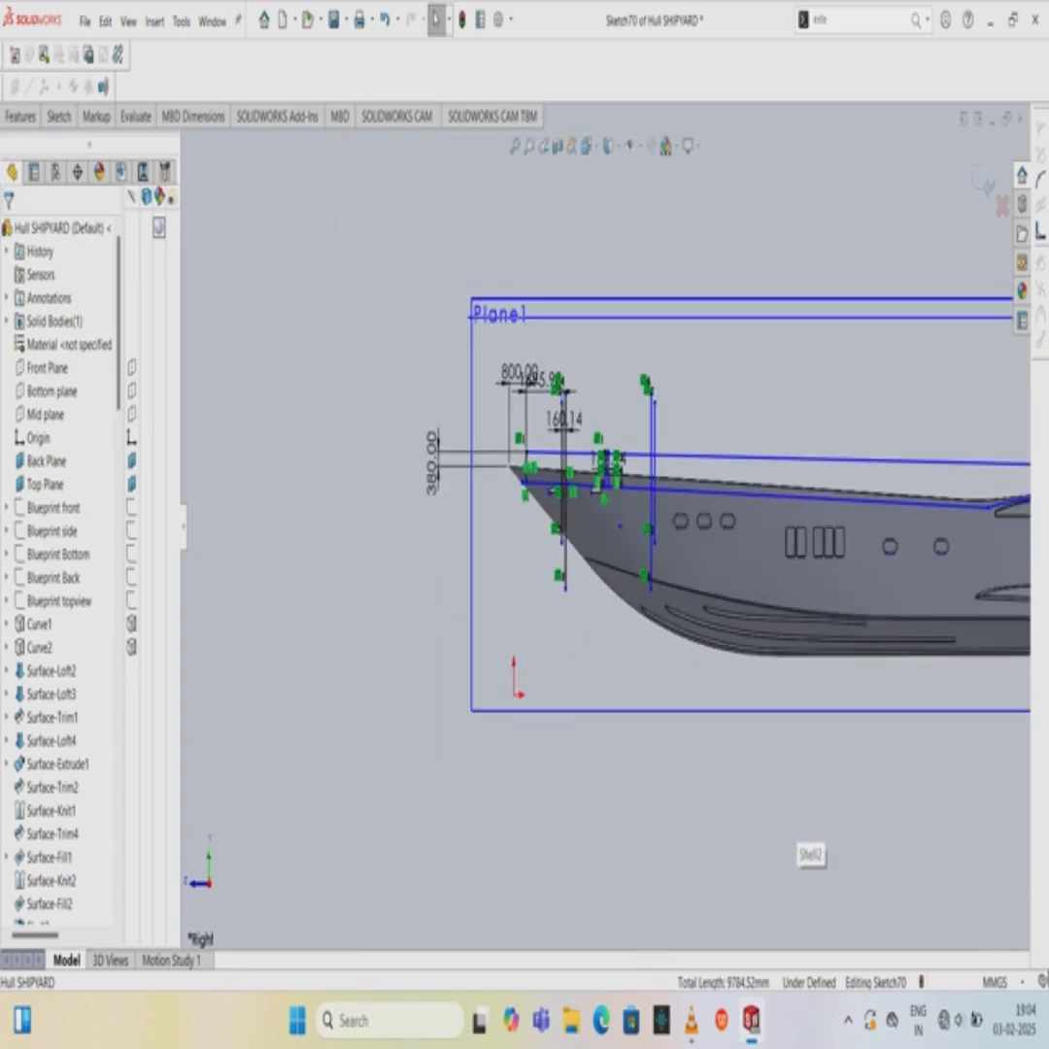
scroll(897, 563, down, 4)
scroll(897, 563, up, 4)
click(58, 115)
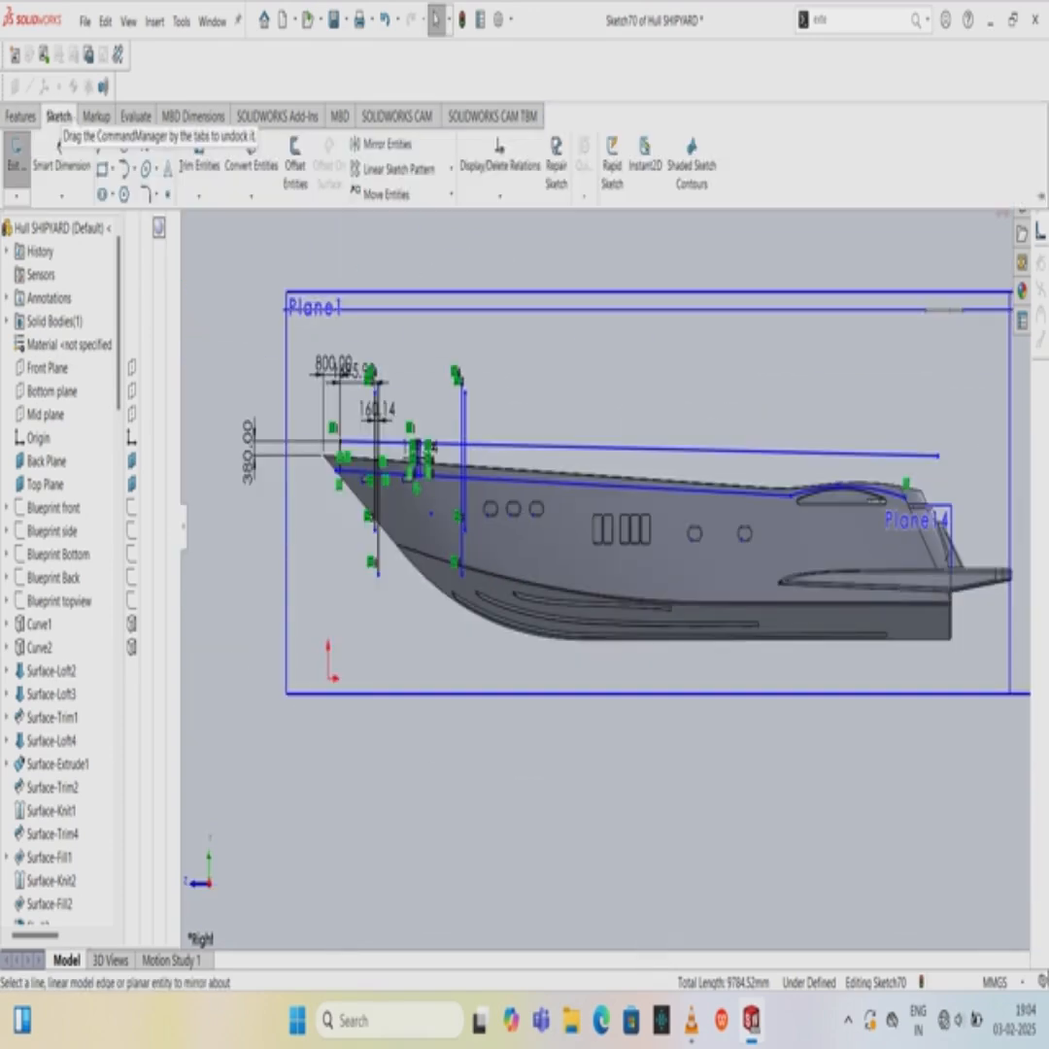
click(387, 144)
scroll(447, 506, down, 4)
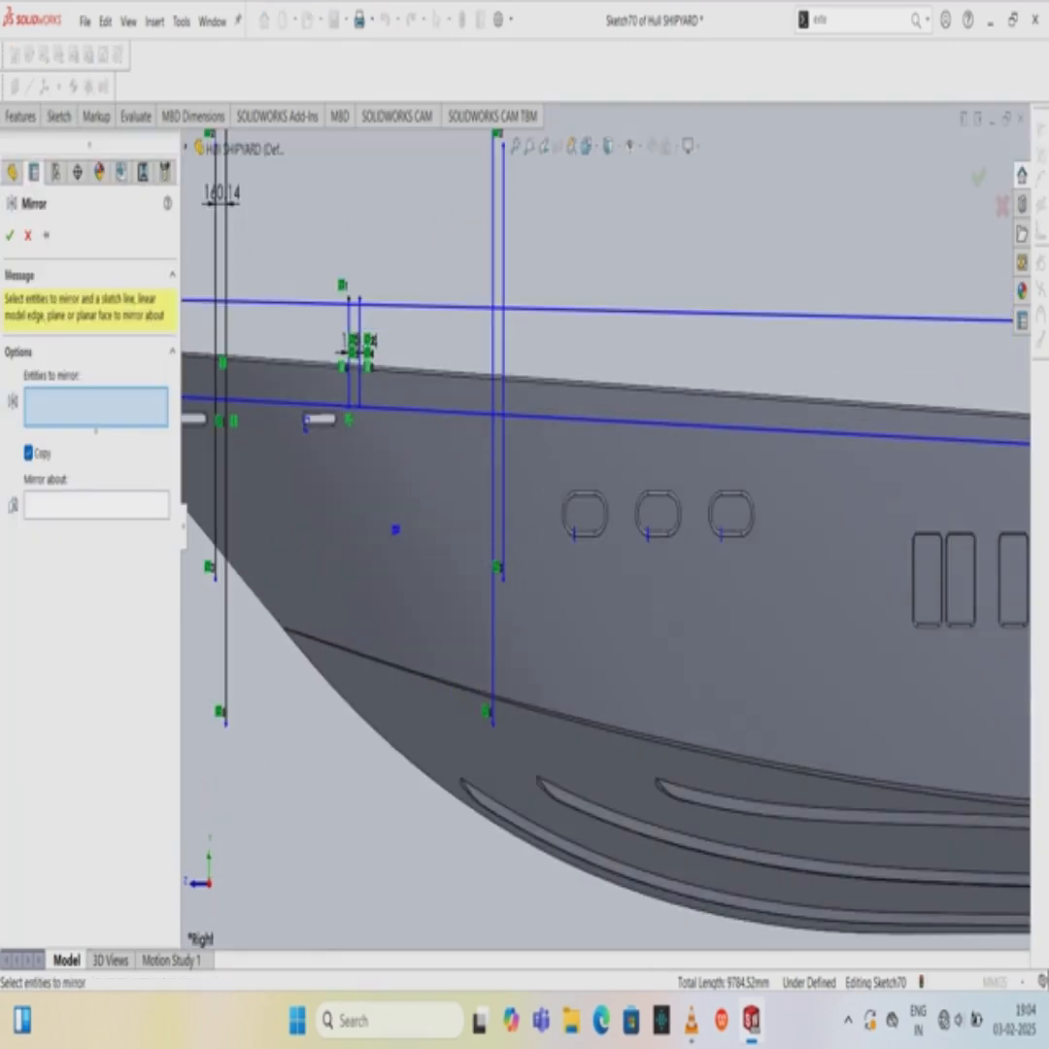
click(359, 385)
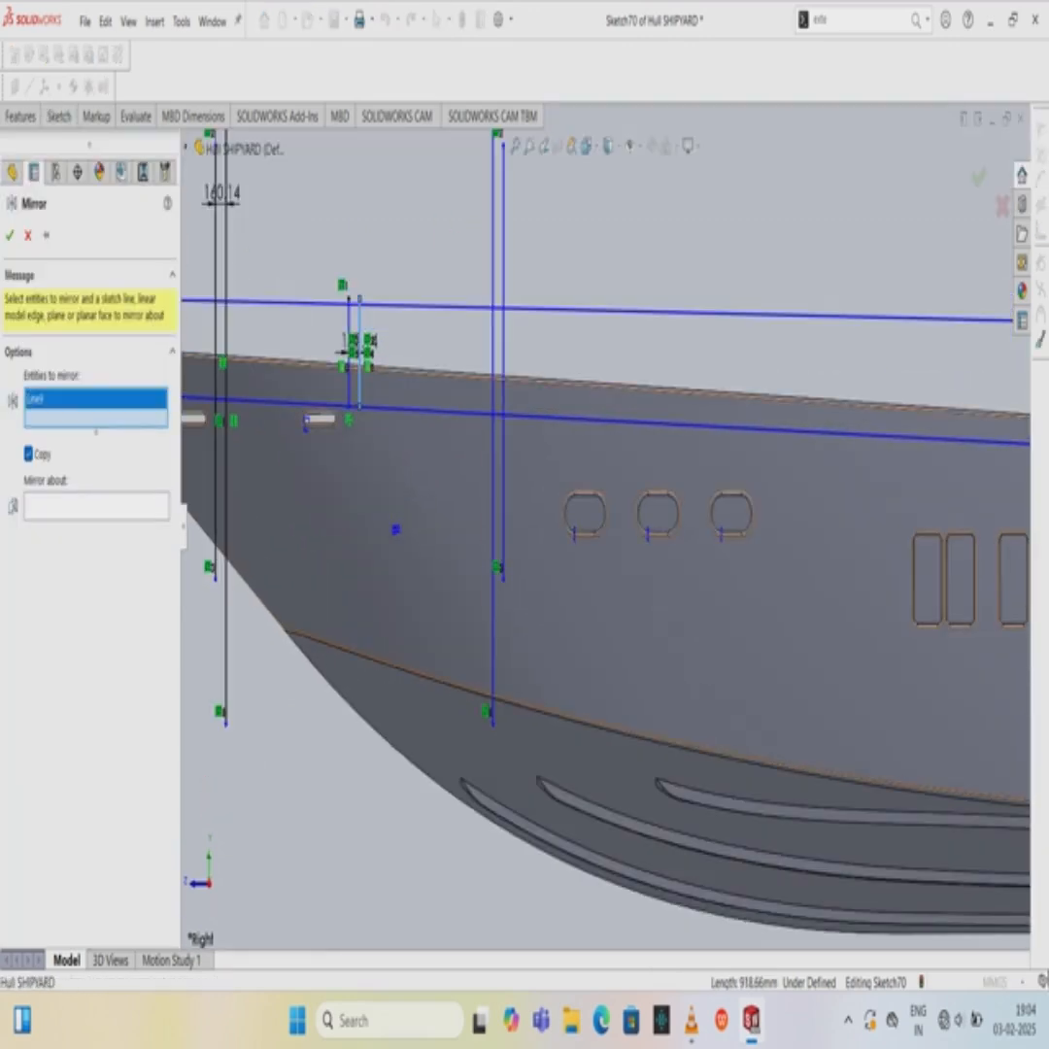
click(349, 385)
click(96, 525)
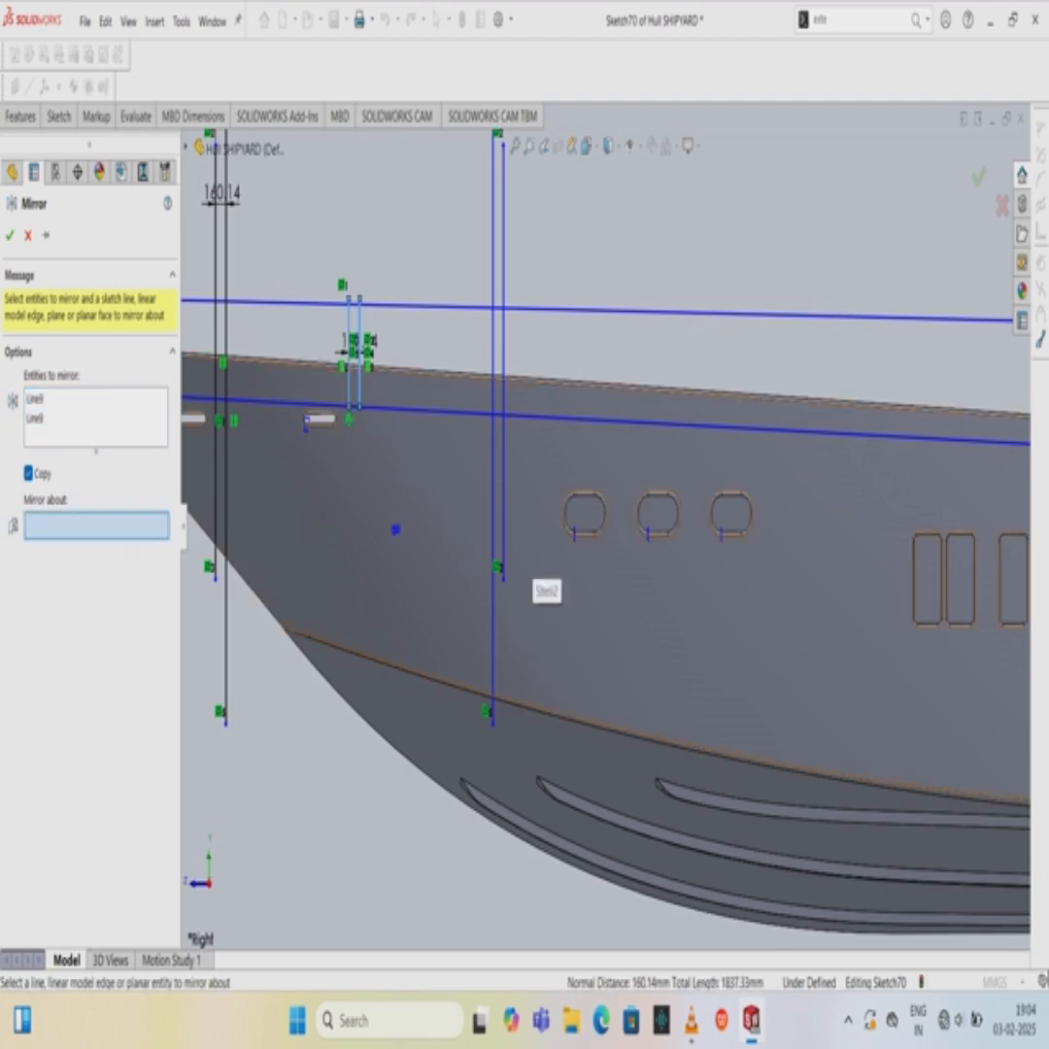
click(503, 540)
click(10, 235)
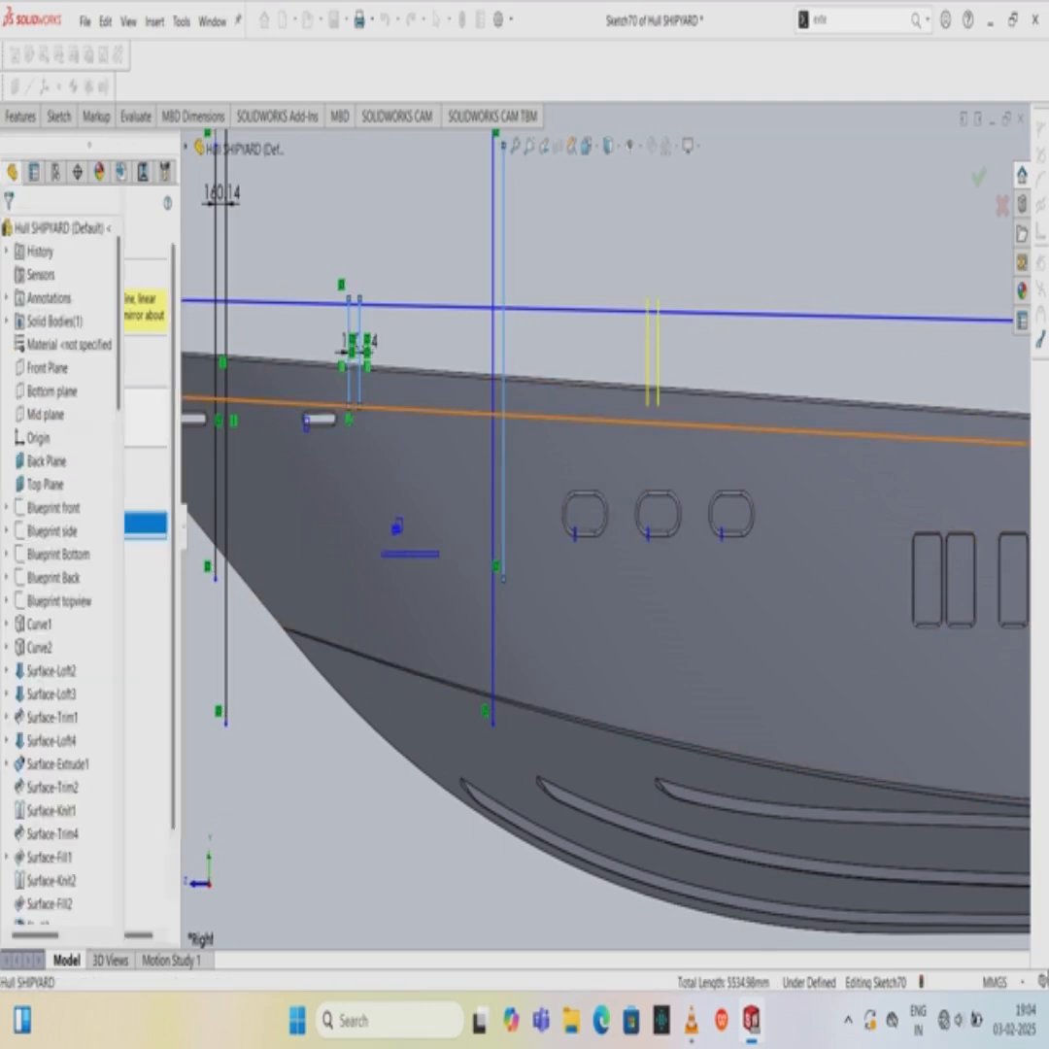
Extend the lower ends of both newly mirrored short vertical lines to the lower spline with Extend Entities.
click(847, 20)
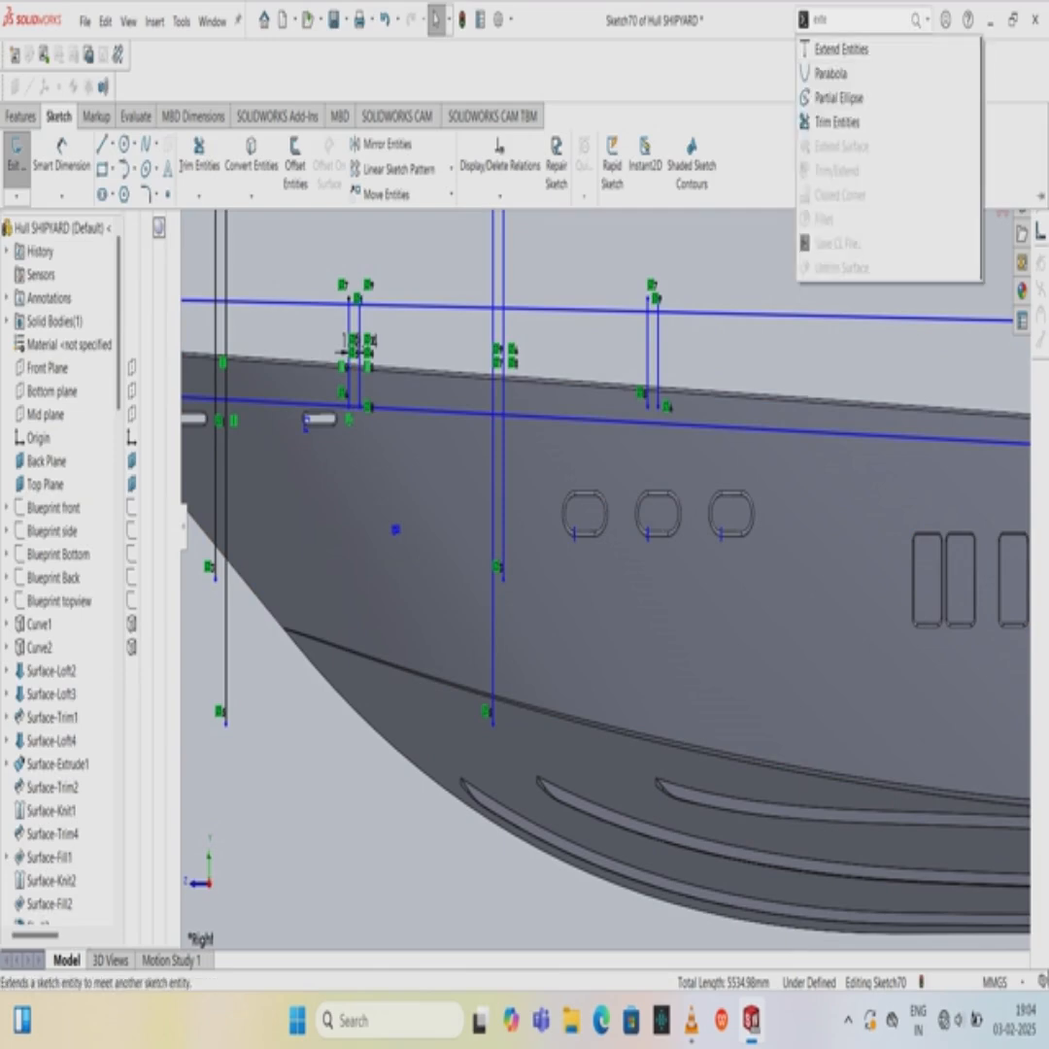
click(842, 50)
click(658, 384)
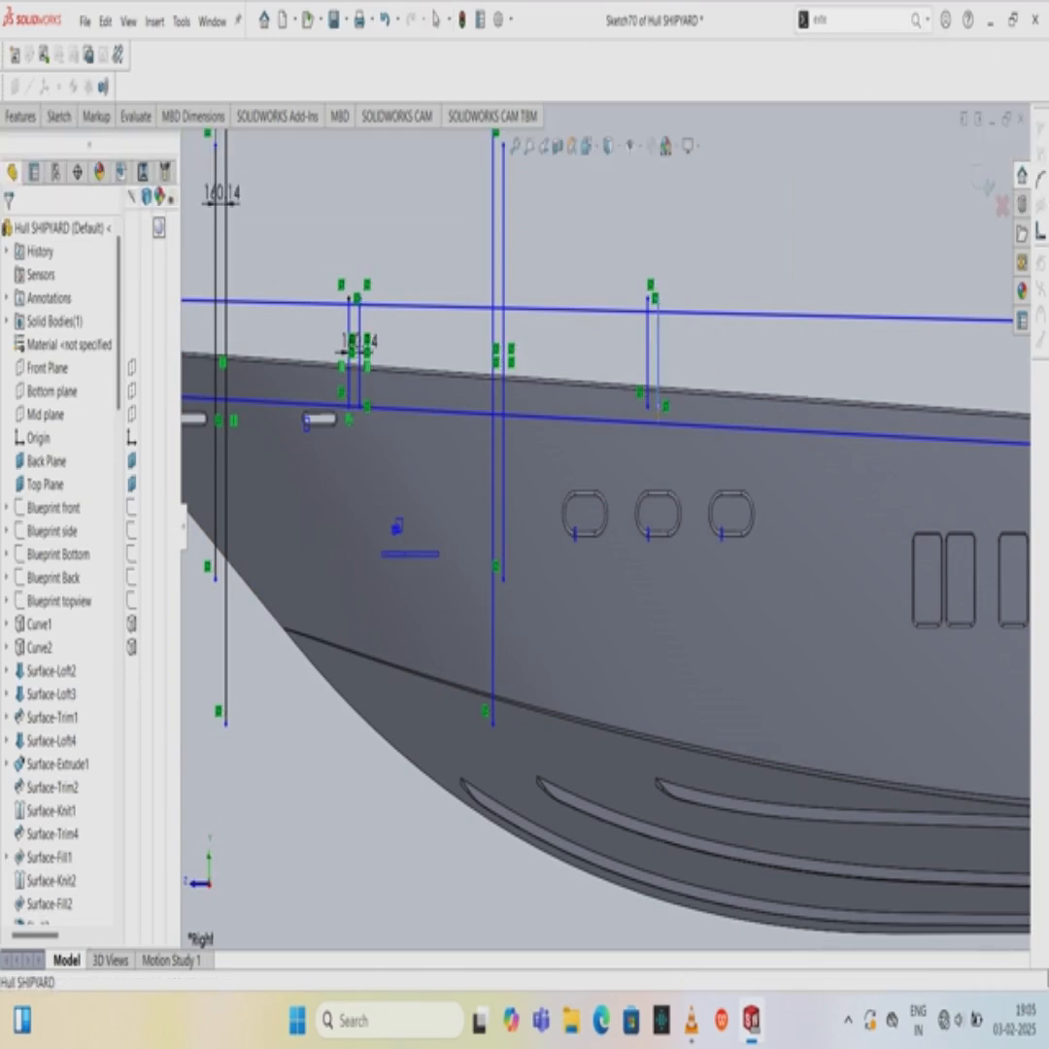
click(648, 384)
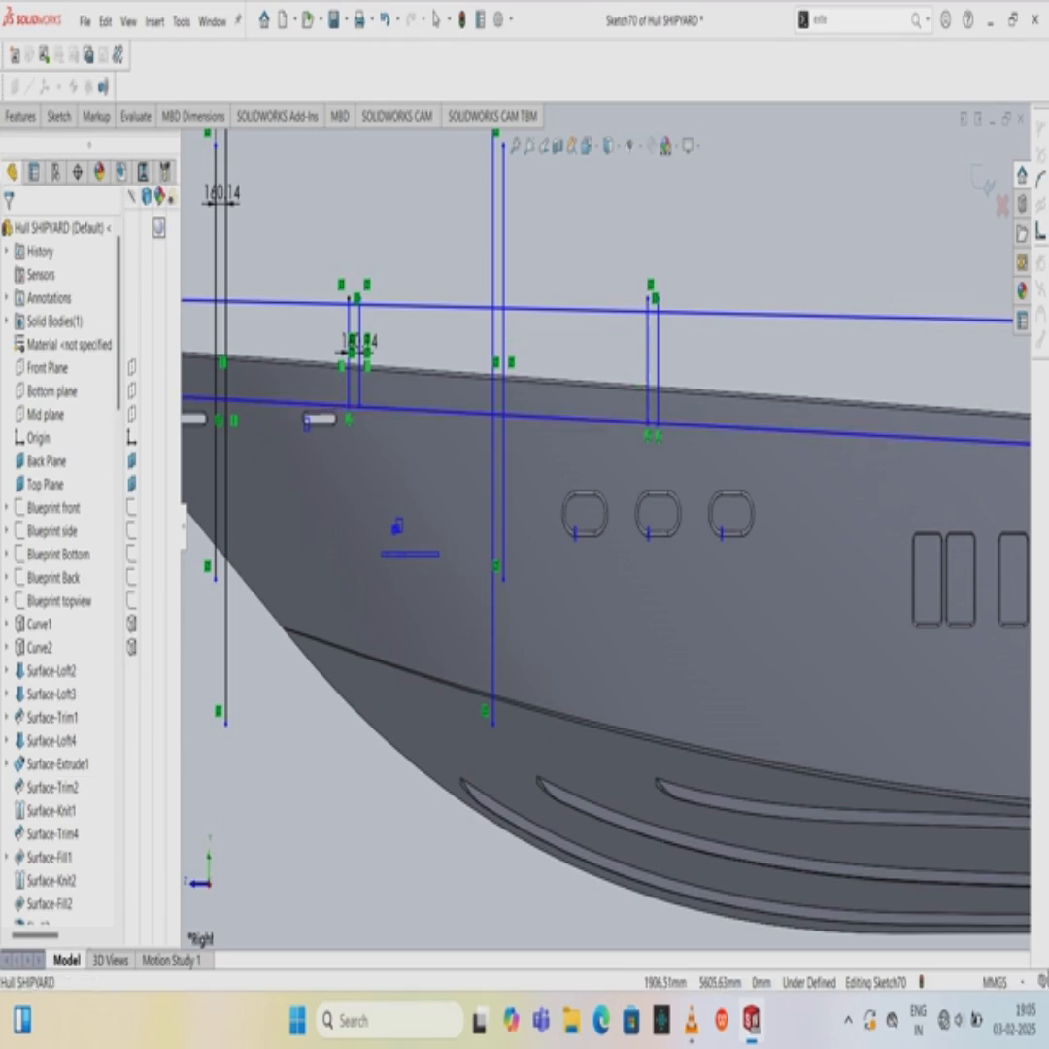
Mirror the aftmost pair of long vertical lines about the aftmost short line, keeping the originals.
scroll(97, 427, down, 8)
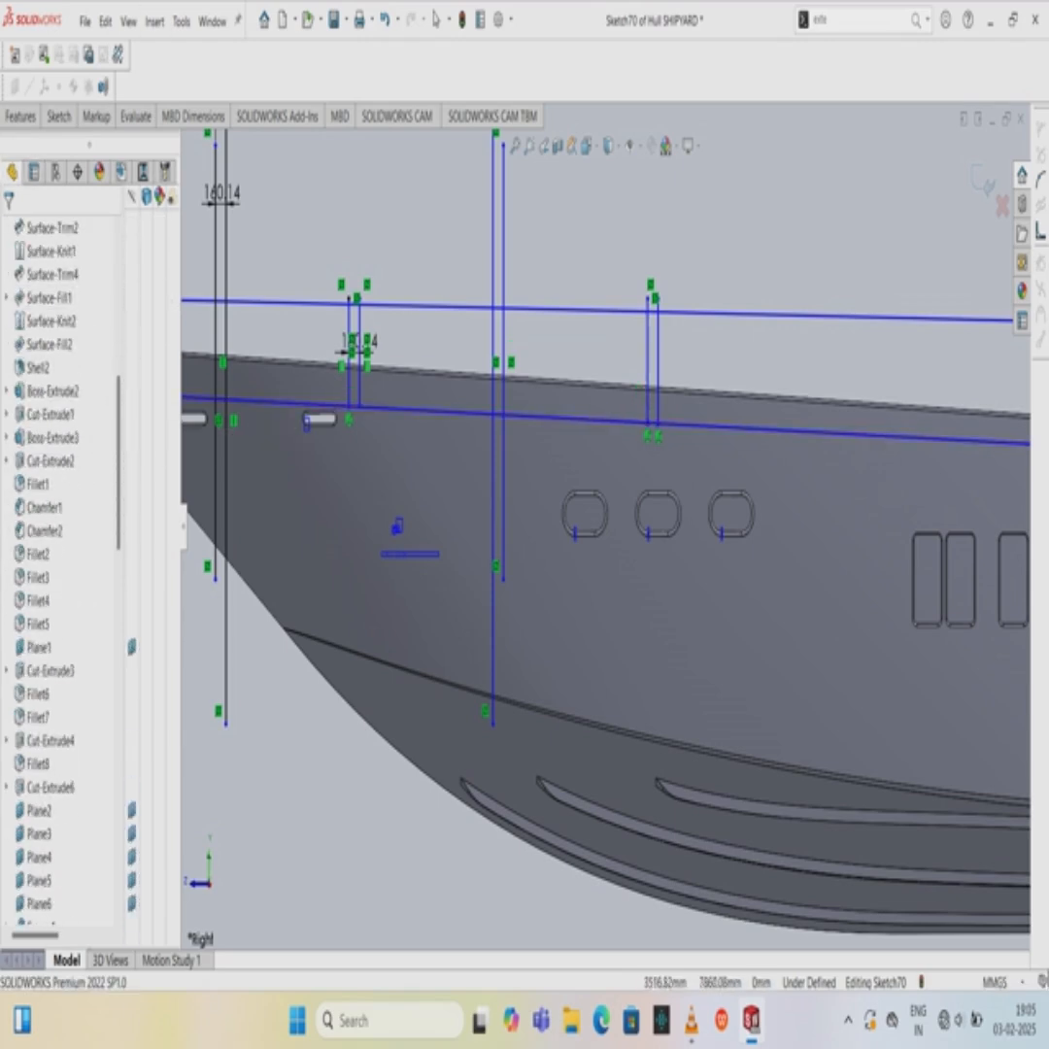
click(60, 115)
click(386, 145)
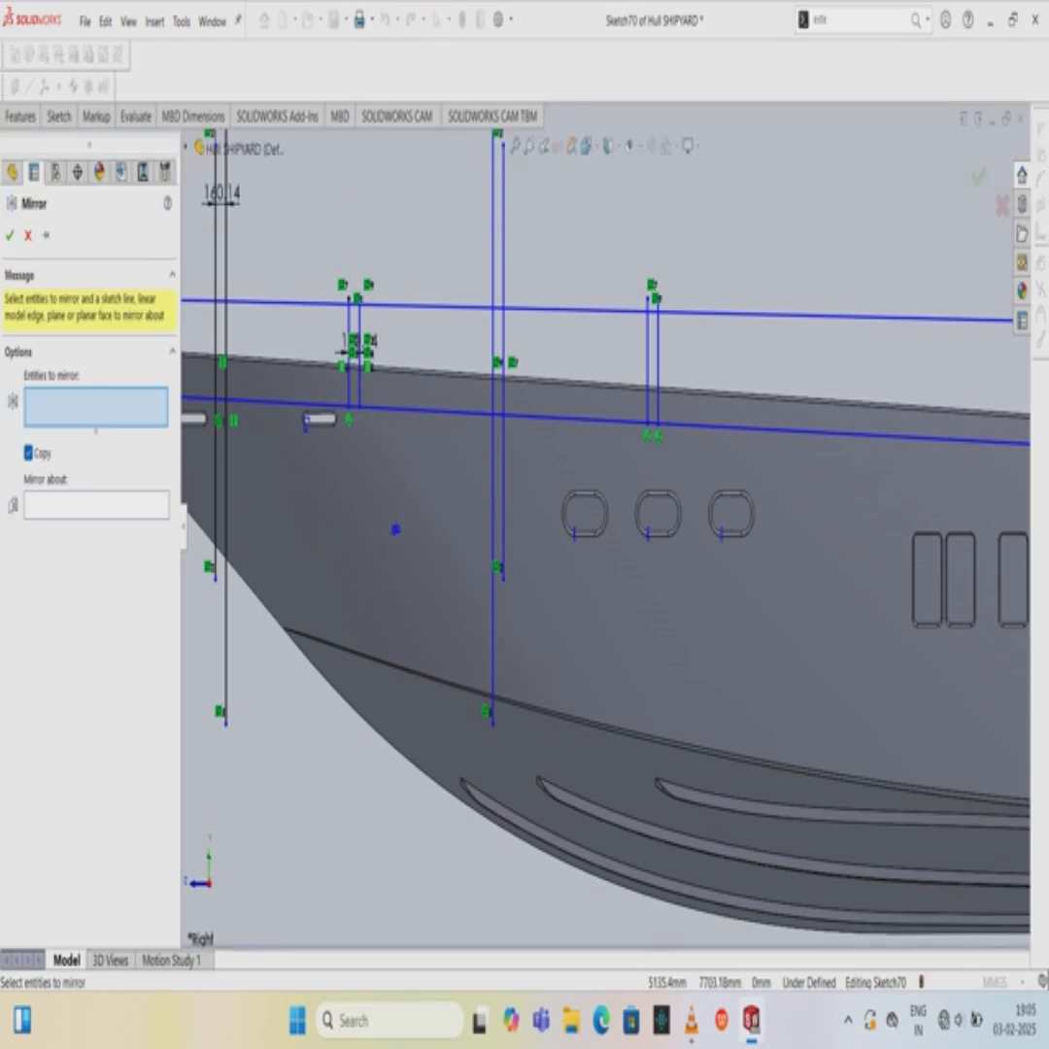
click(503, 505)
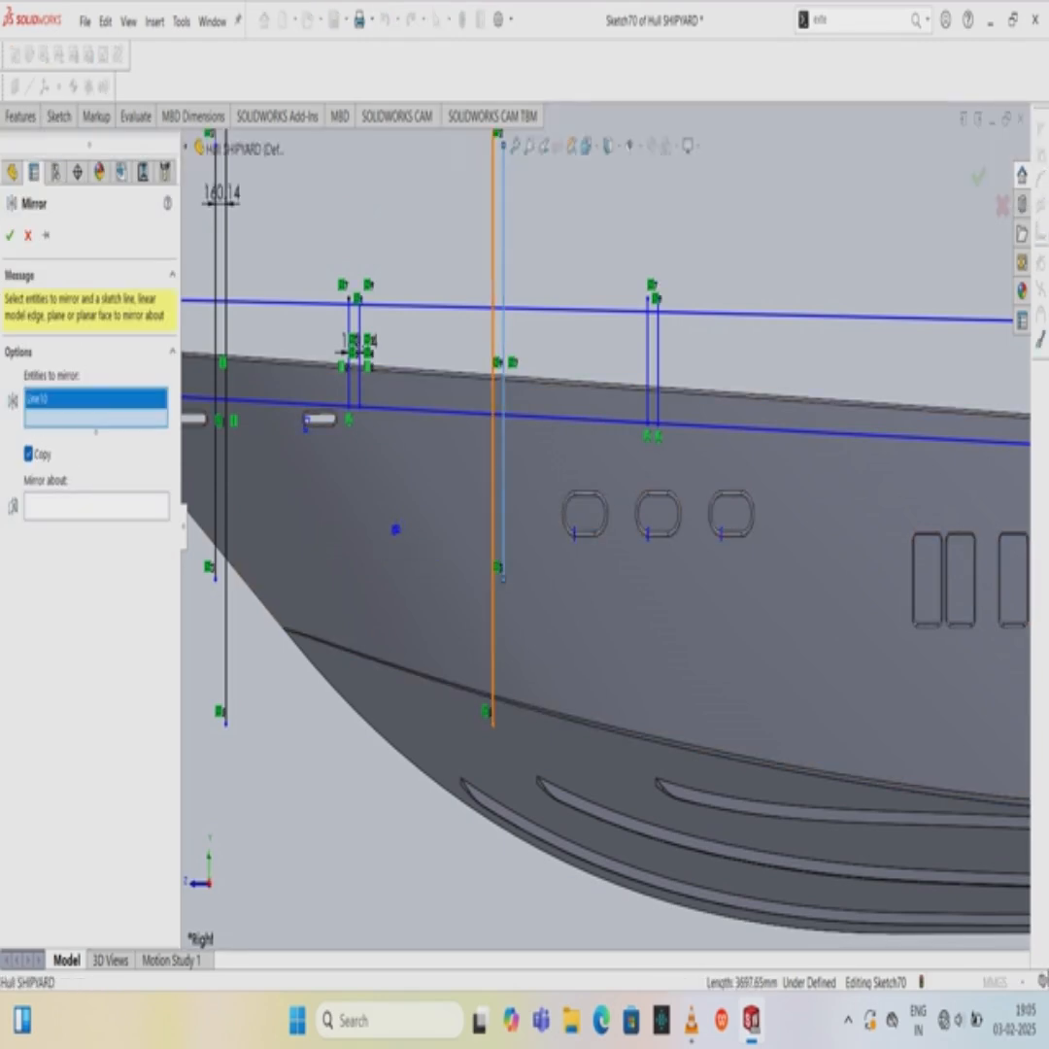
click(494, 505)
click(96, 526)
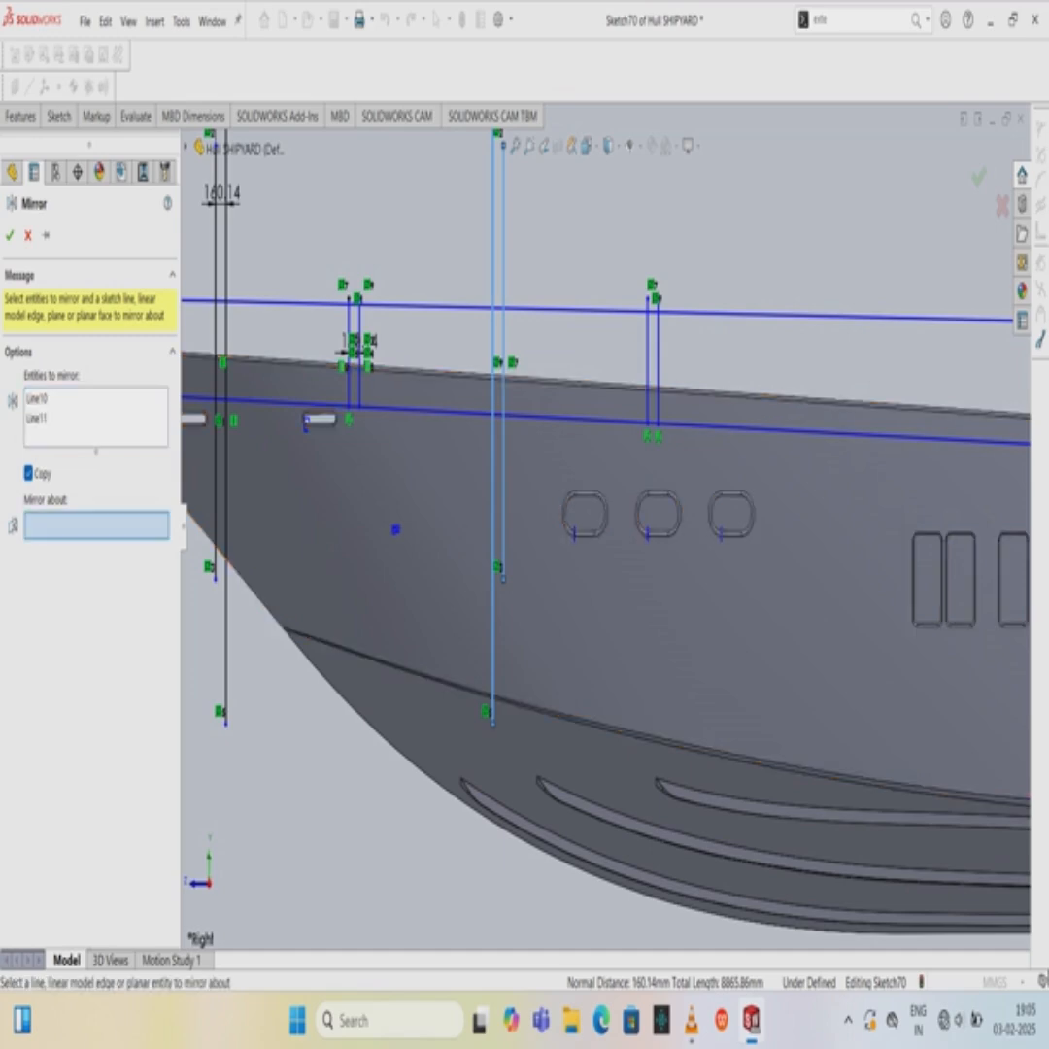
click(658, 367)
click(9, 235)
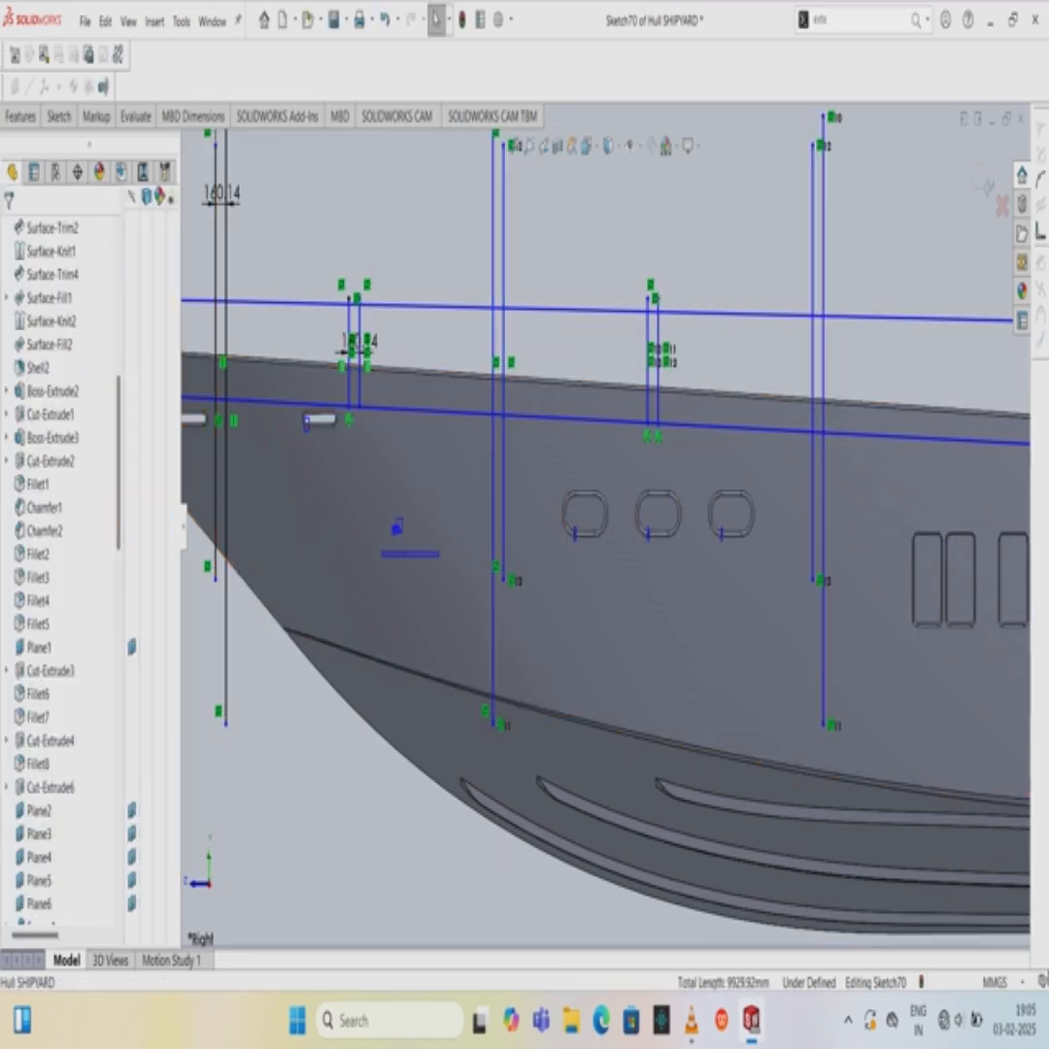
Mirror the aftmost pair of short vertical lines about the aftmost long line, keeping the originals.
scroll(706, 655, up, 1)
scroll(602, 529, up, 1)
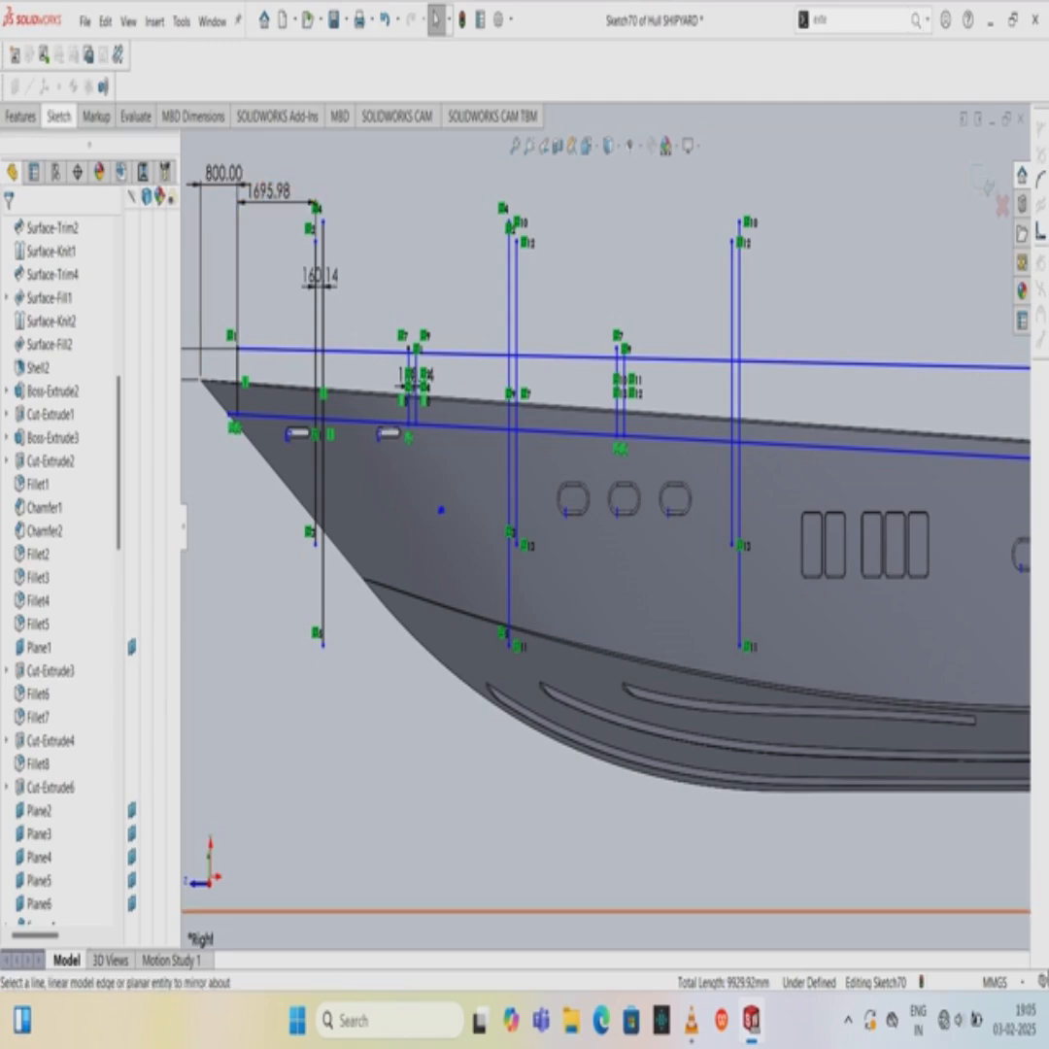
click(59, 115)
click(384, 143)
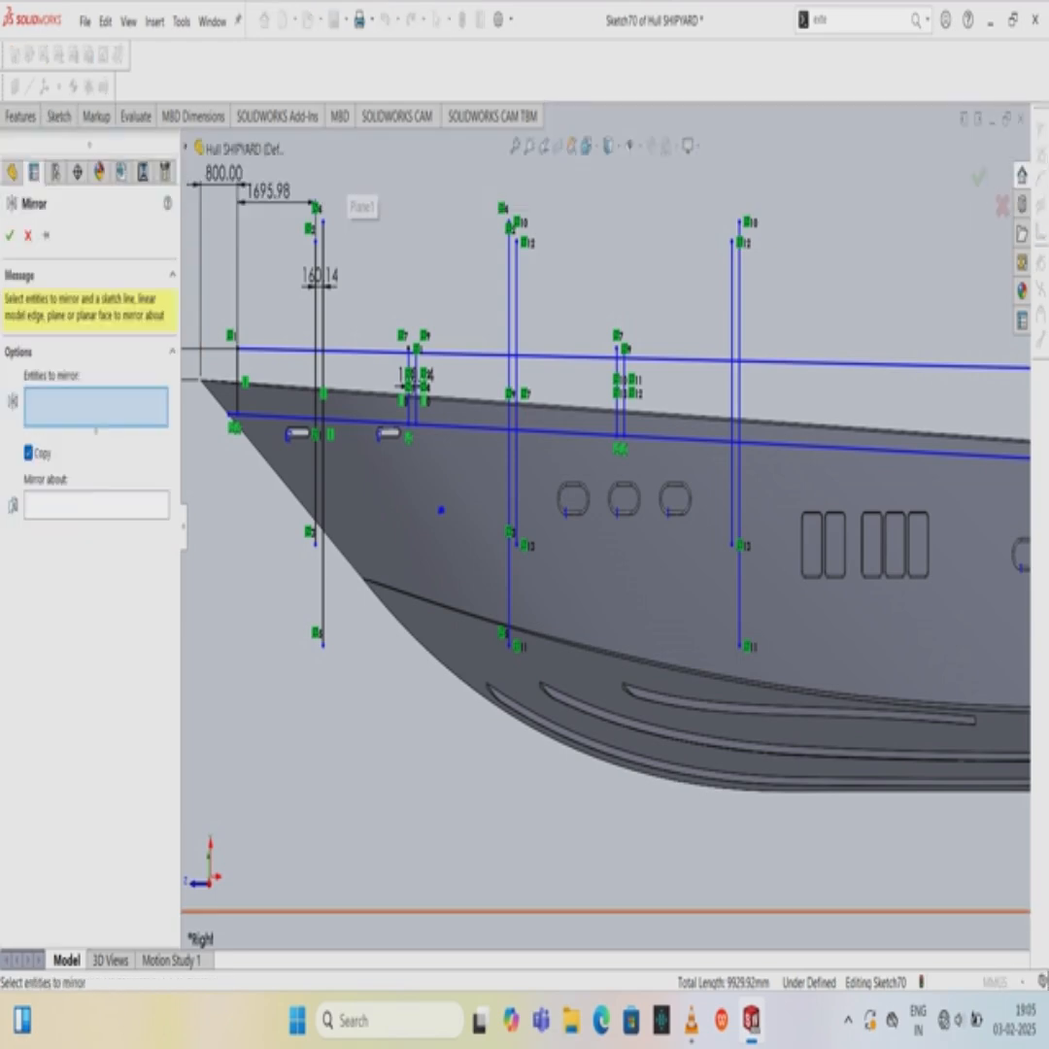
click(624, 411)
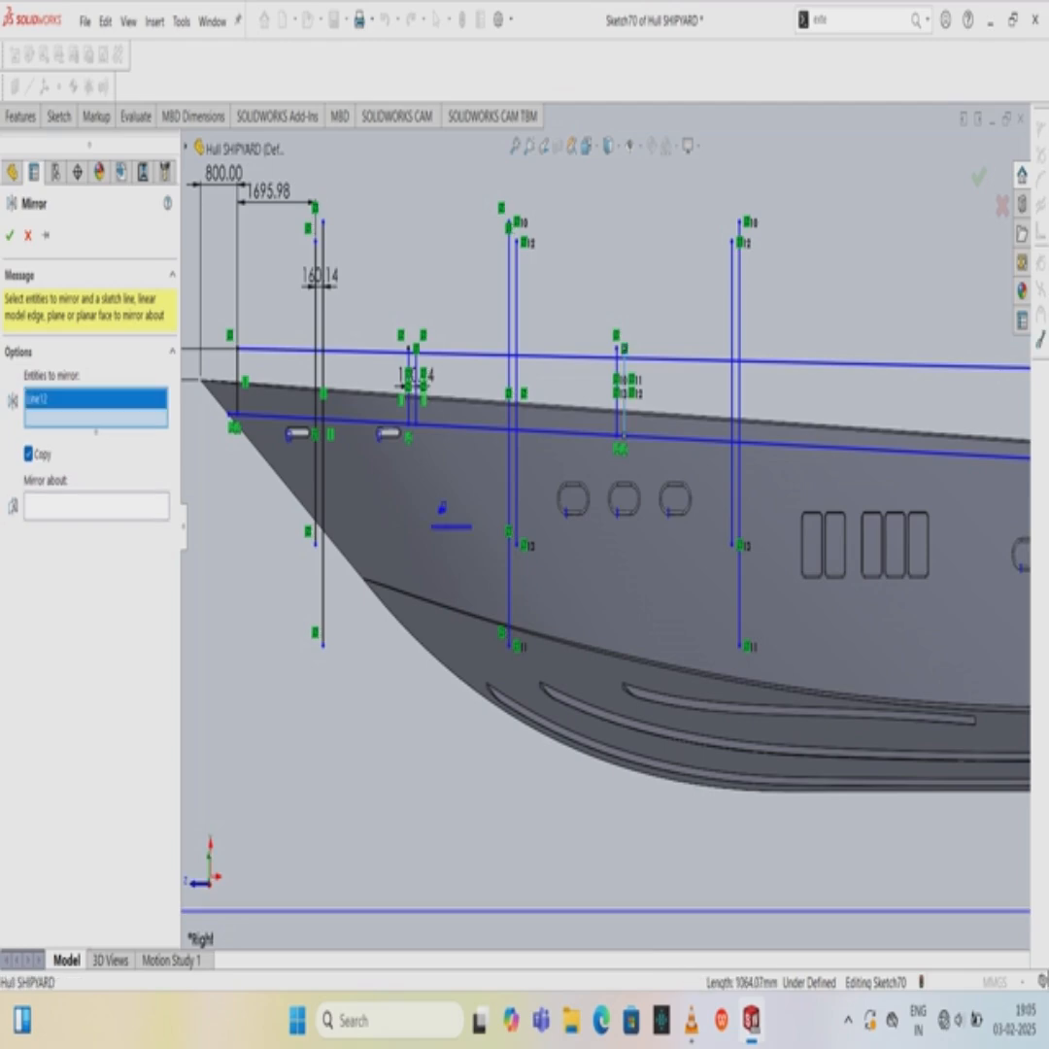
click(617, 412)
click(95, 525)
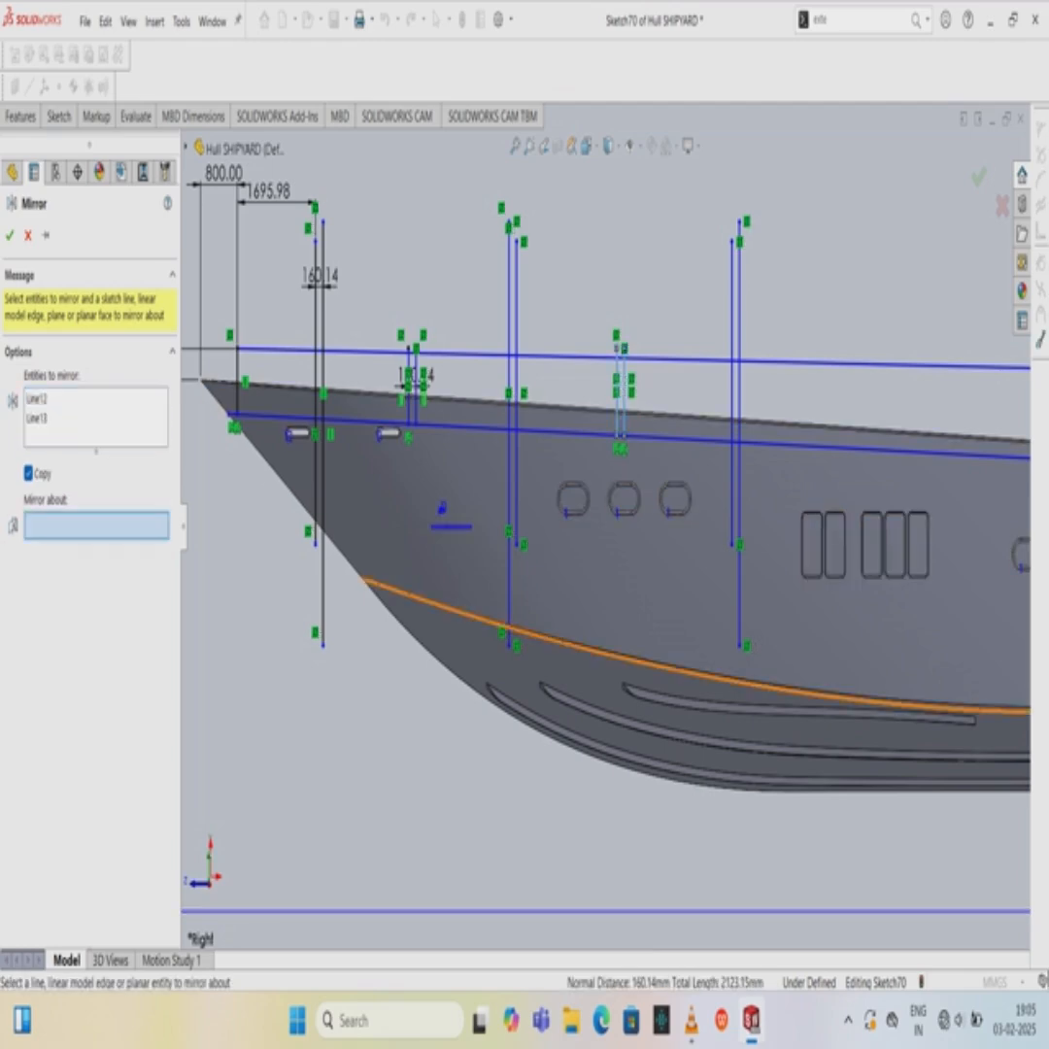
click(739, 582)
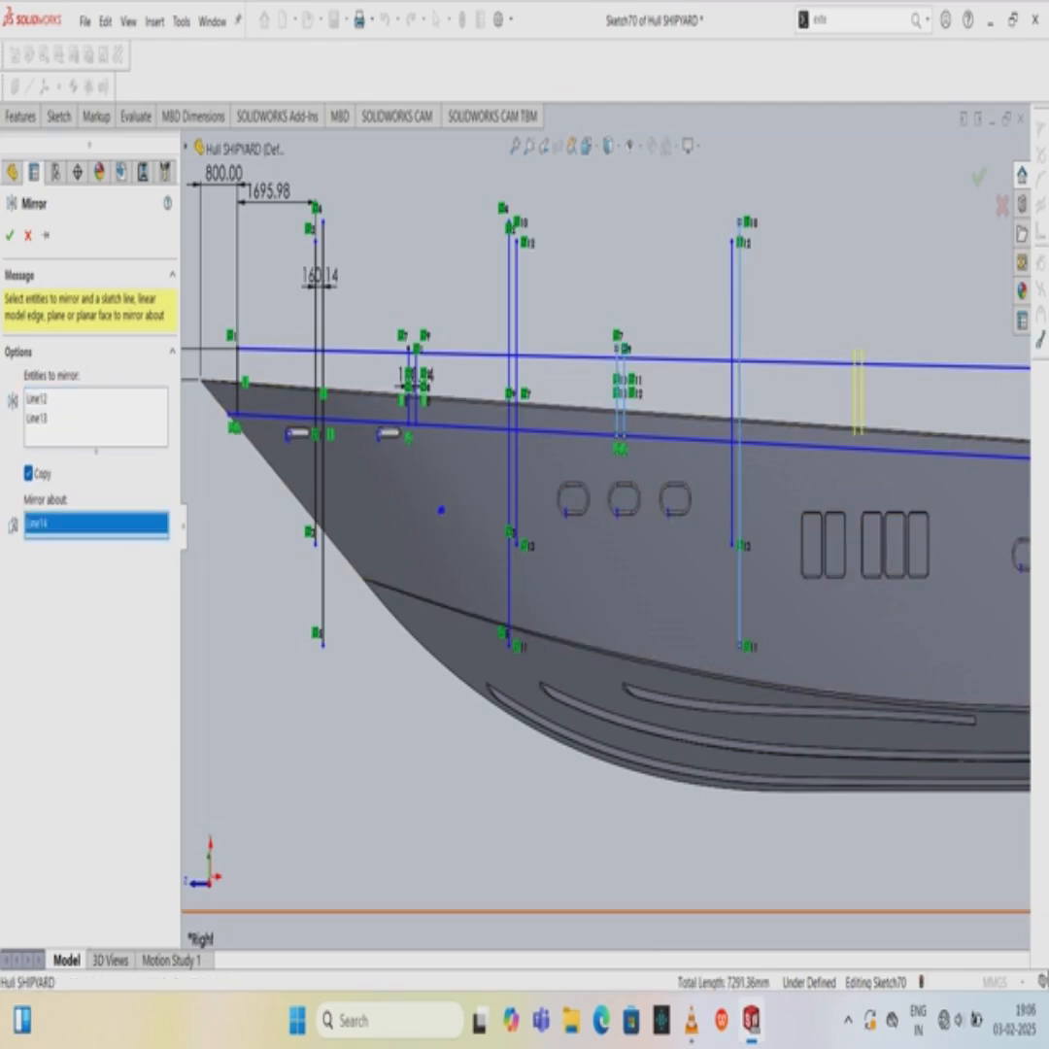
click(10, 235)
Extend the two short lines aft of the last long pair down to the lower spline.
click(58, 116)
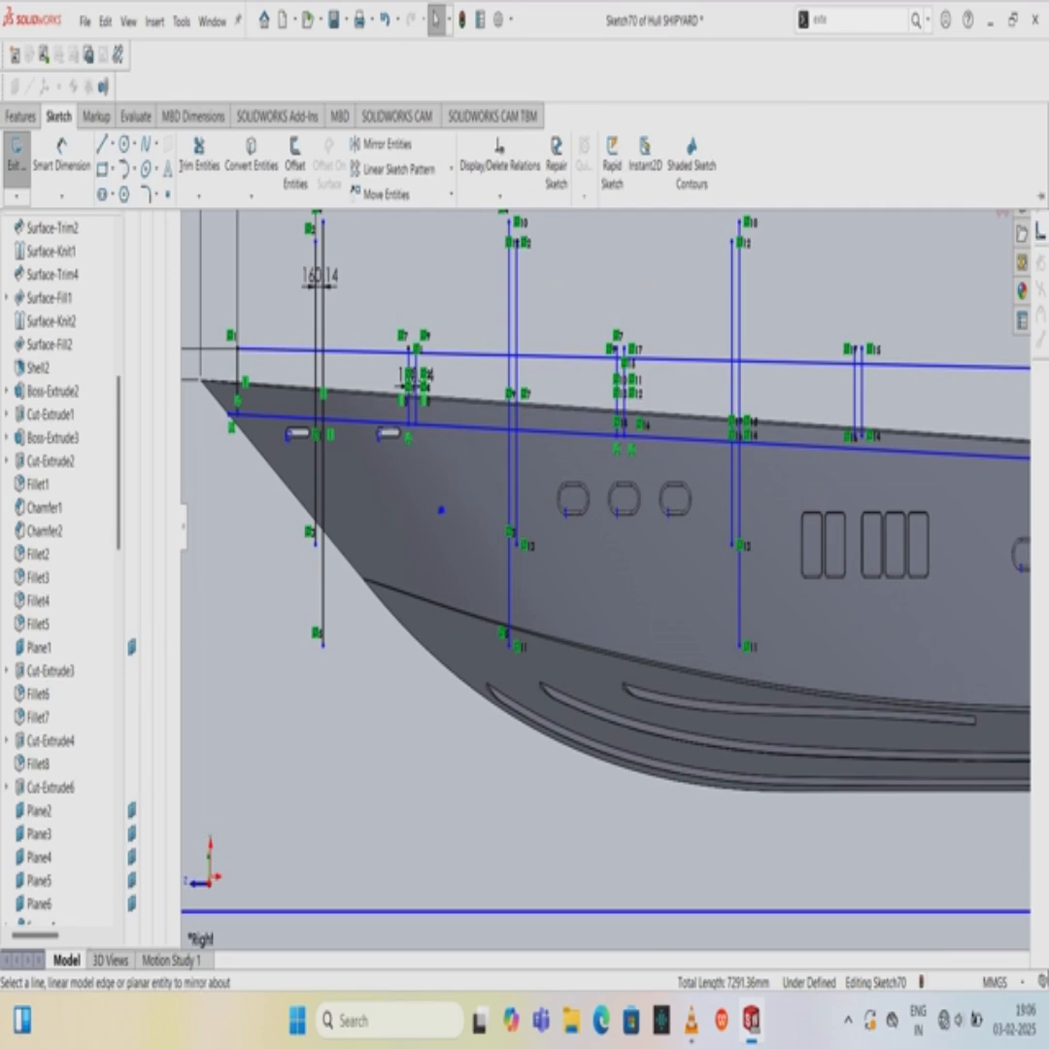
click(845, 19)
click(841, 49)
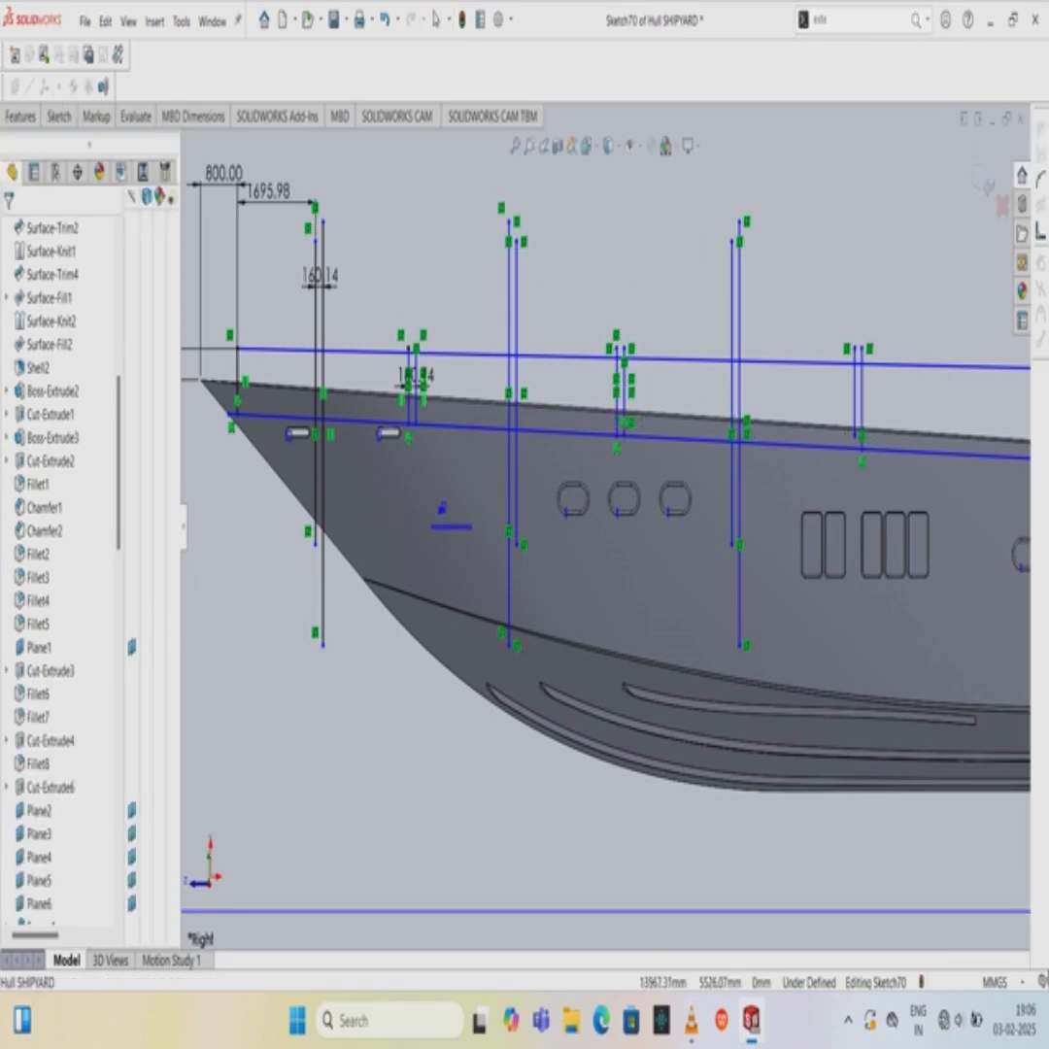
click(855, 429)
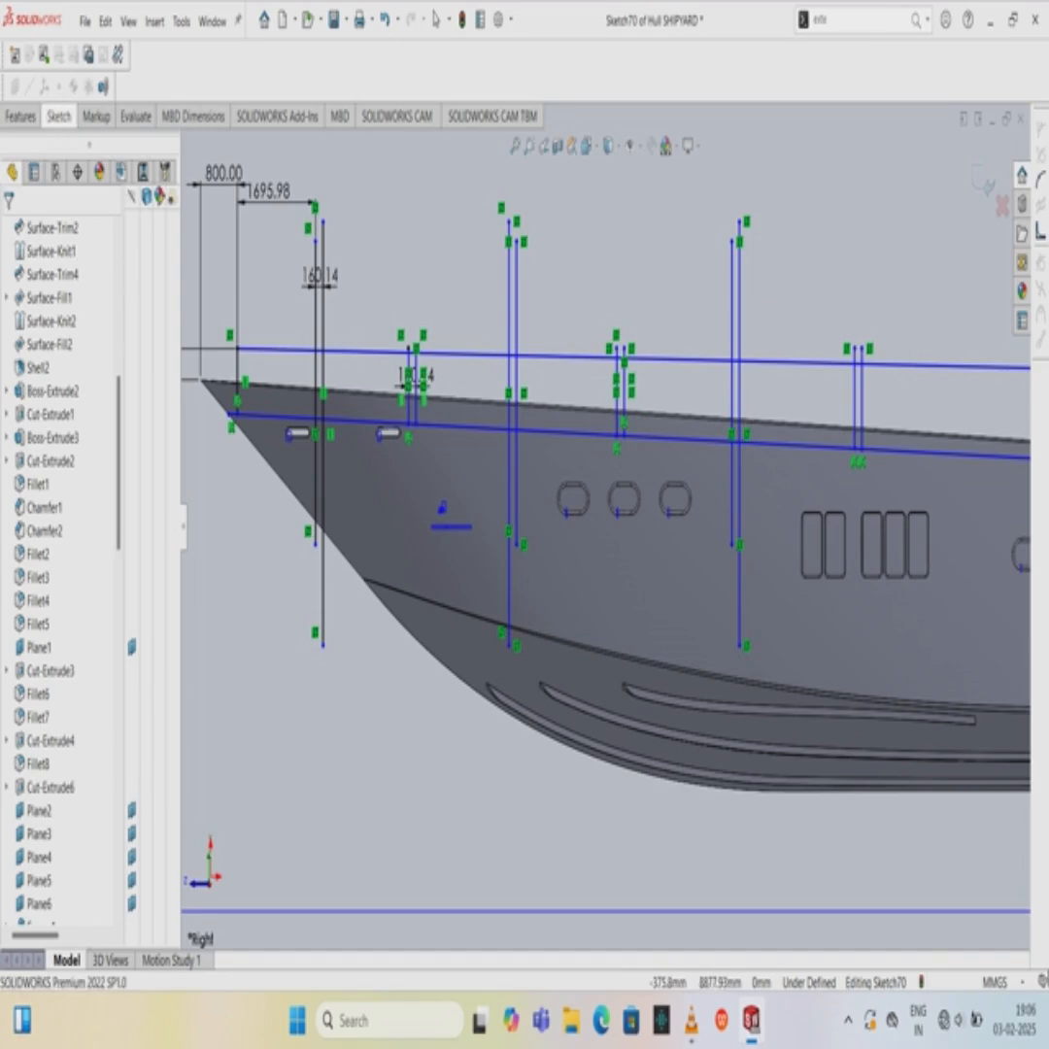
Mirror the long pair above the forward rectangular windows about the newly extended aftmost short line, keeping the originals.
click(59, 116)
click(386, 143)
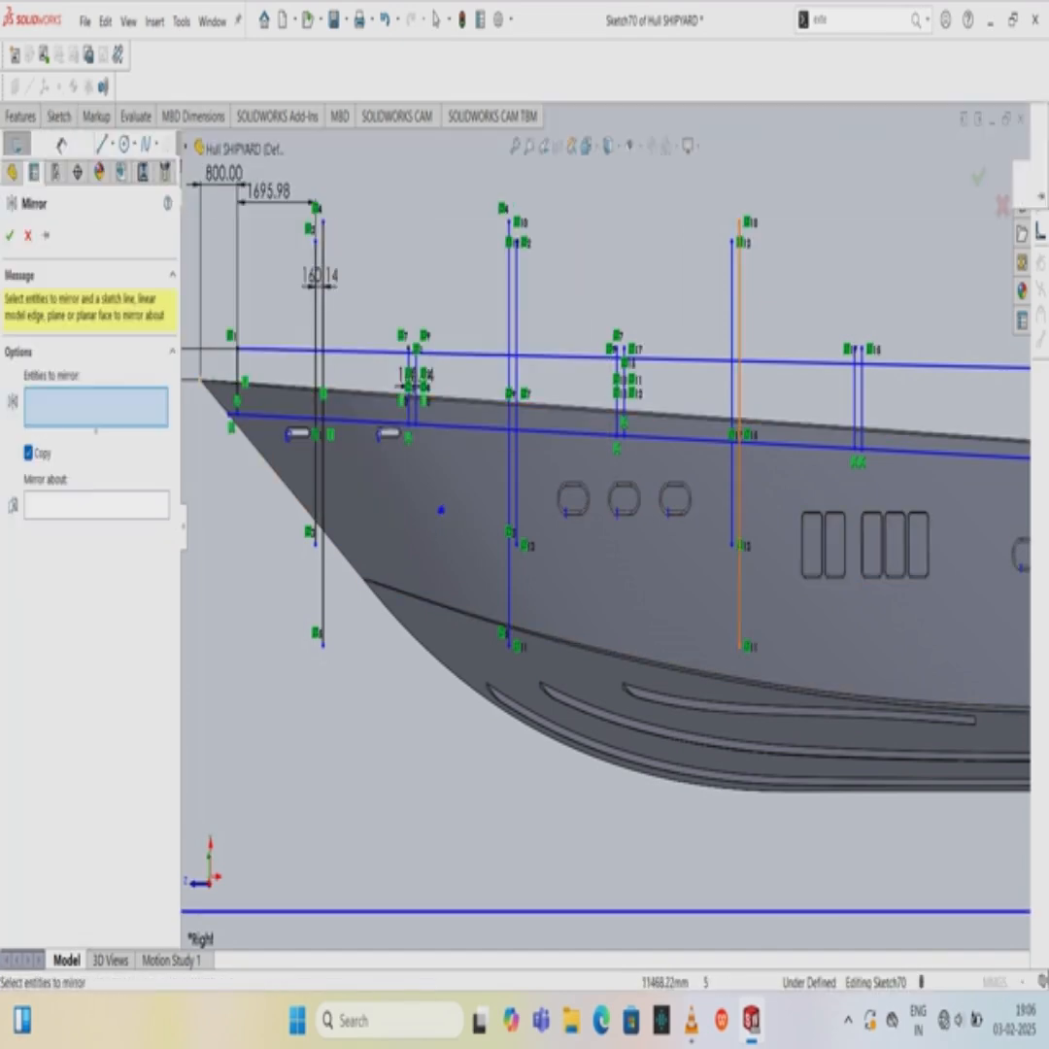
click(738, 389)
click(733, 388)
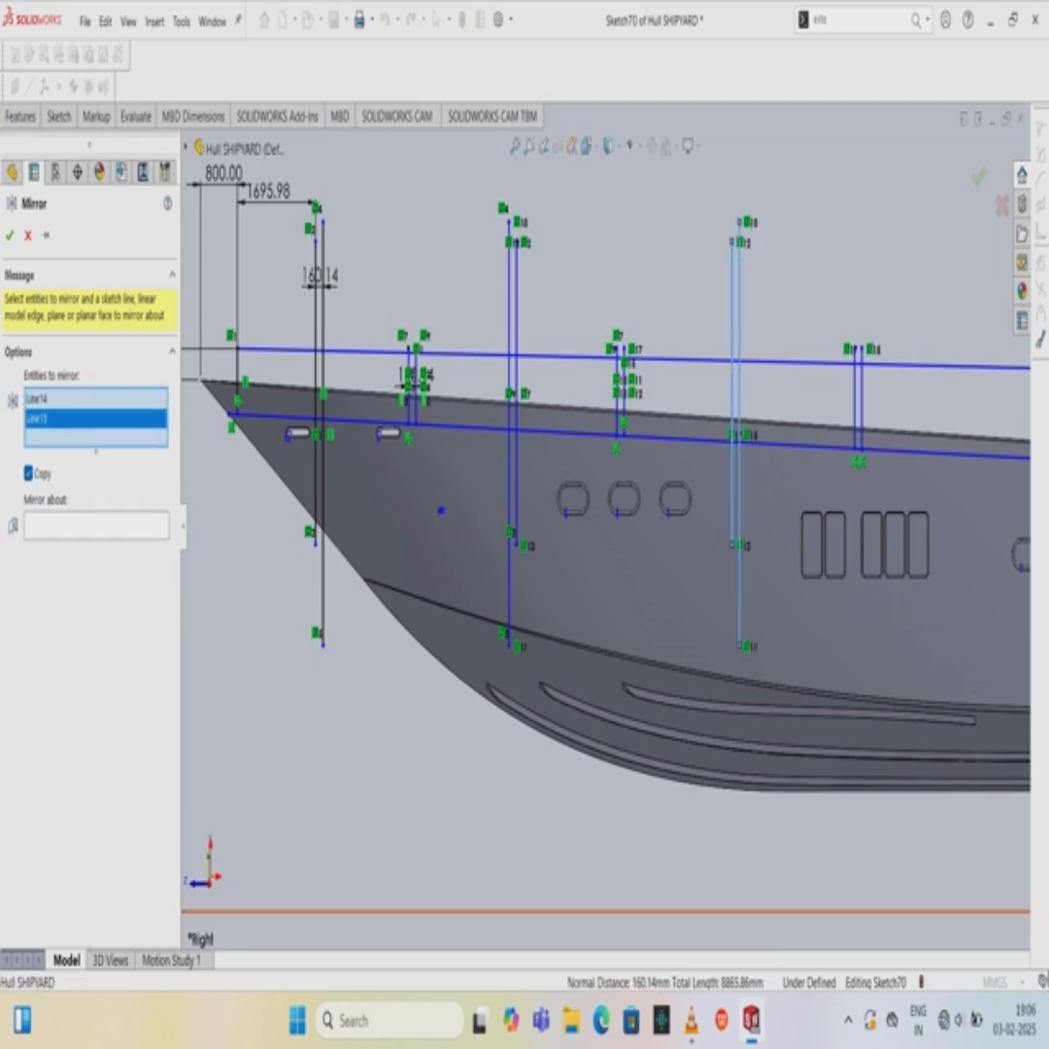
click(96, 525)
click(861, 400)
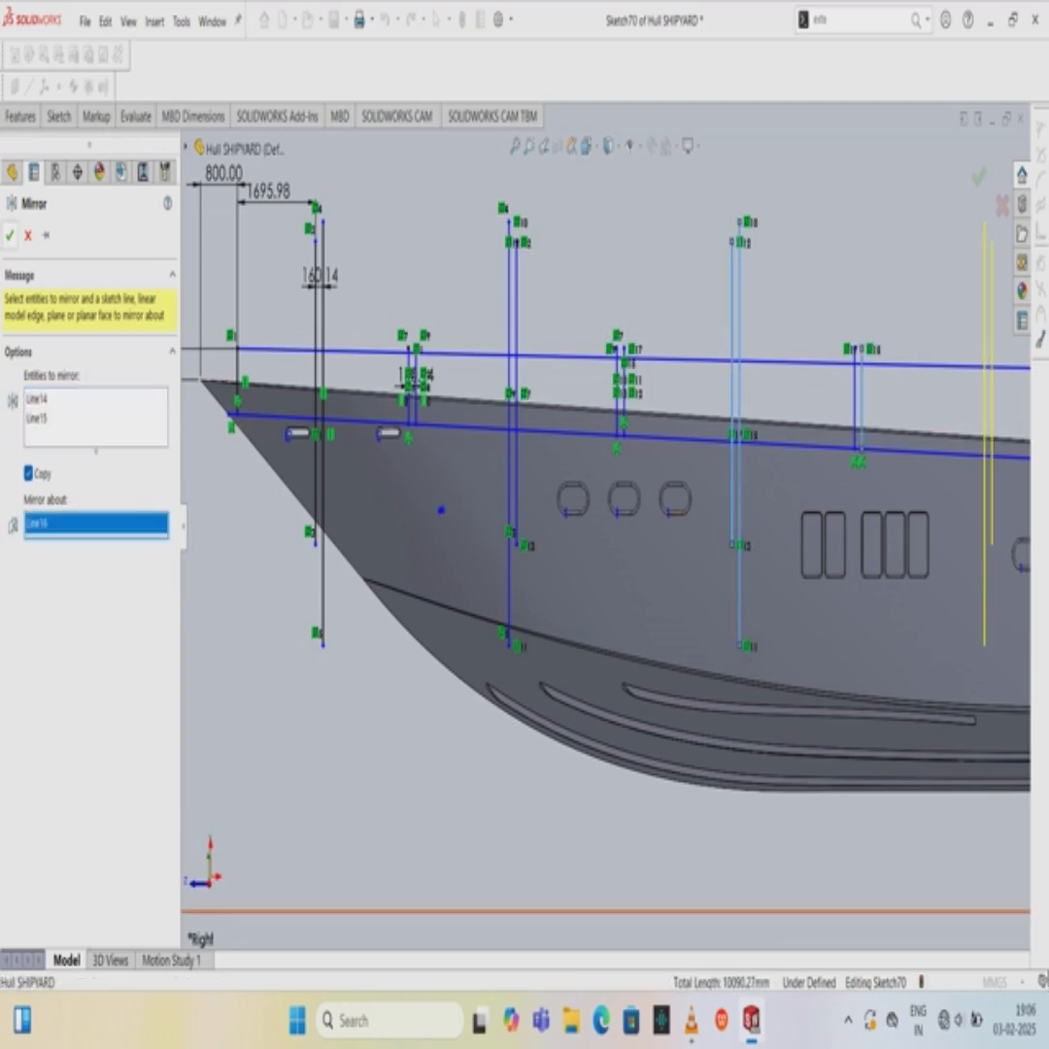
click(10, 235)
Mirror the aftmost short pair and the long pair just forward of it about the aftmost long line, keeping the originals.
scroll(651, 583, up, 6)
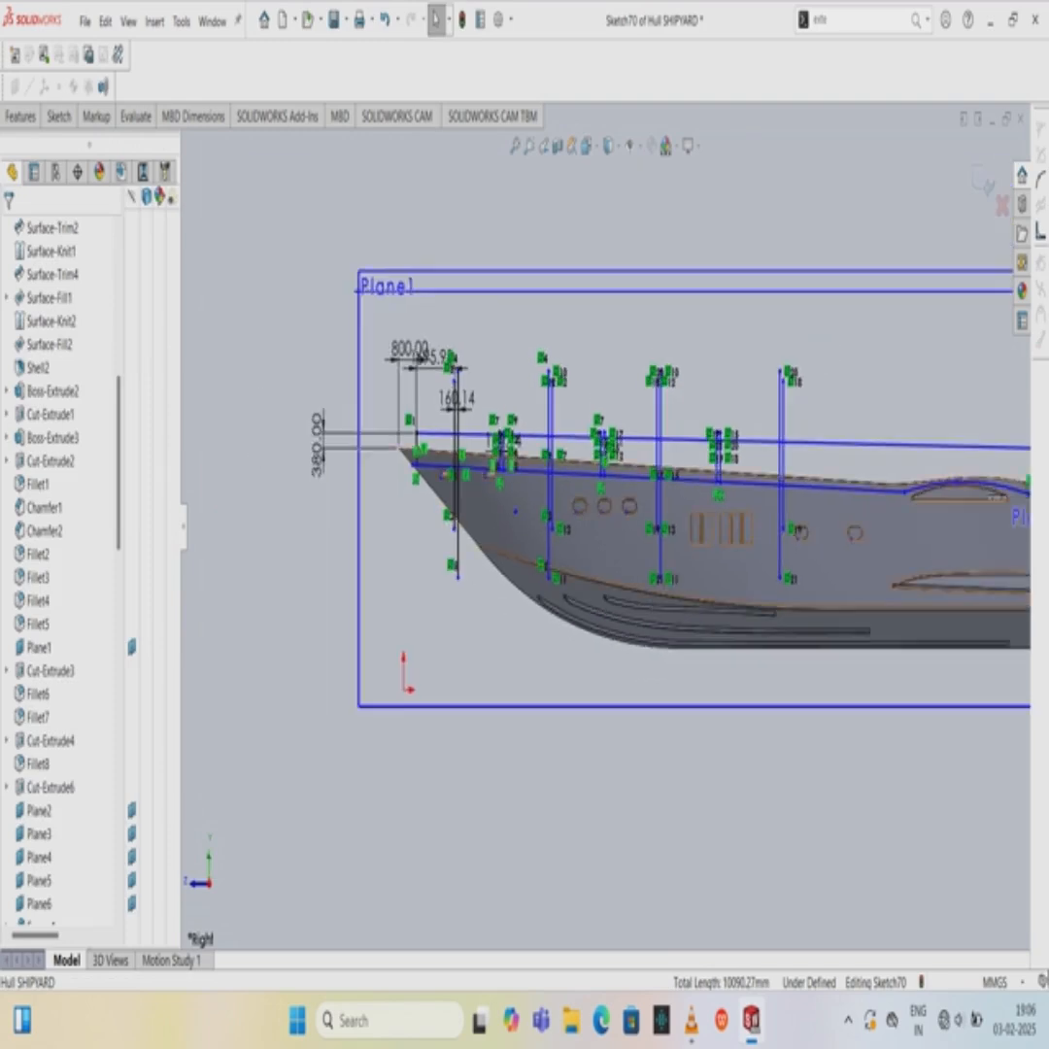
scroll(940, 547, down, 2)
scroll(762, 476, down, 2)
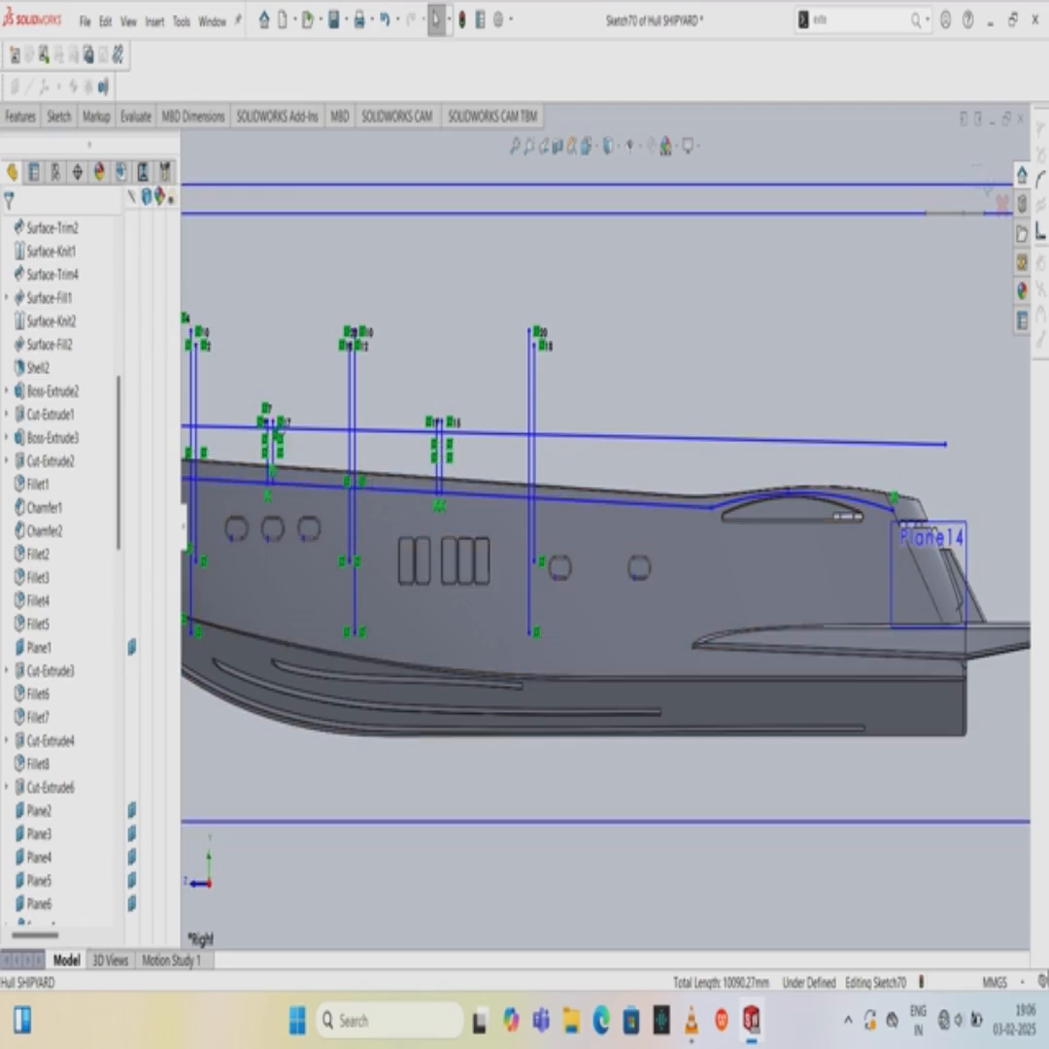
click(59, 116)
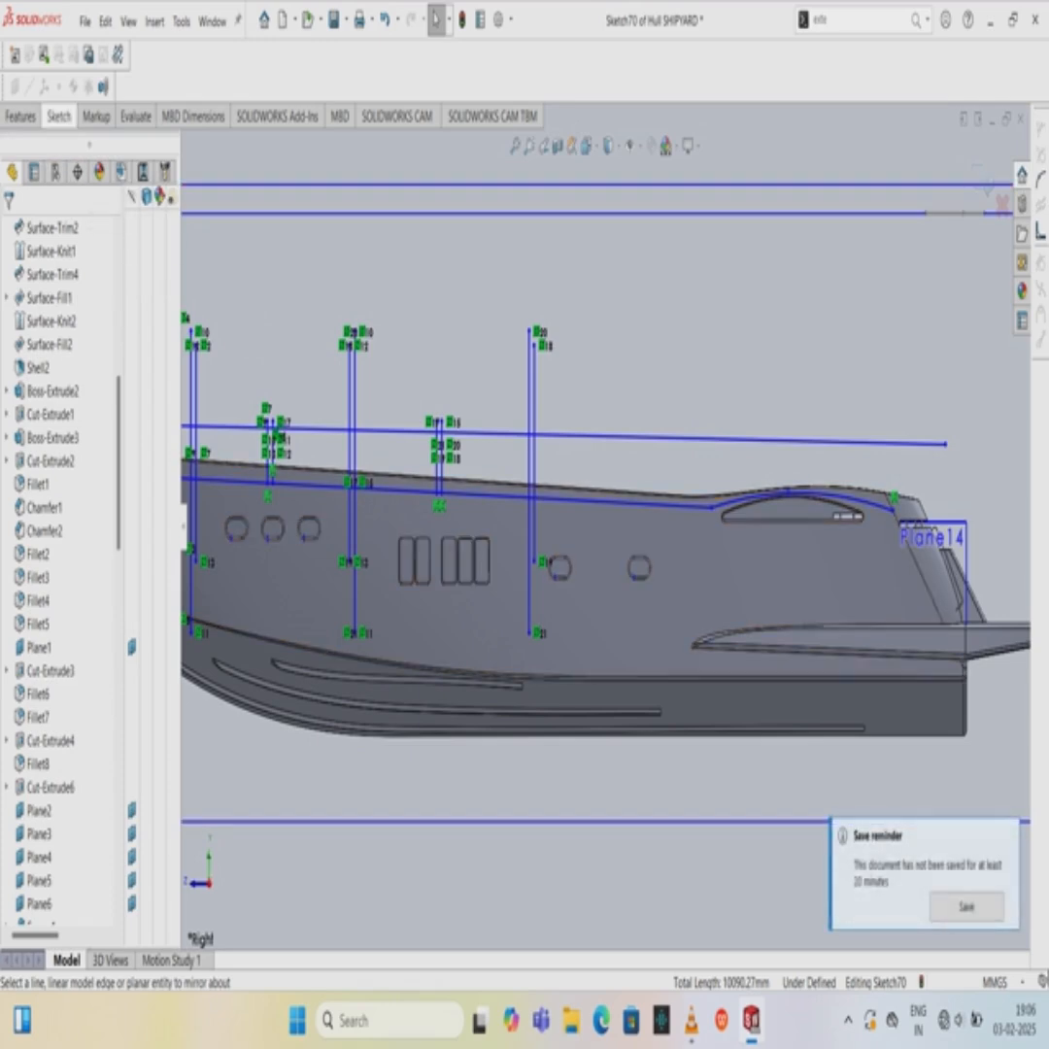
click(364, 143)
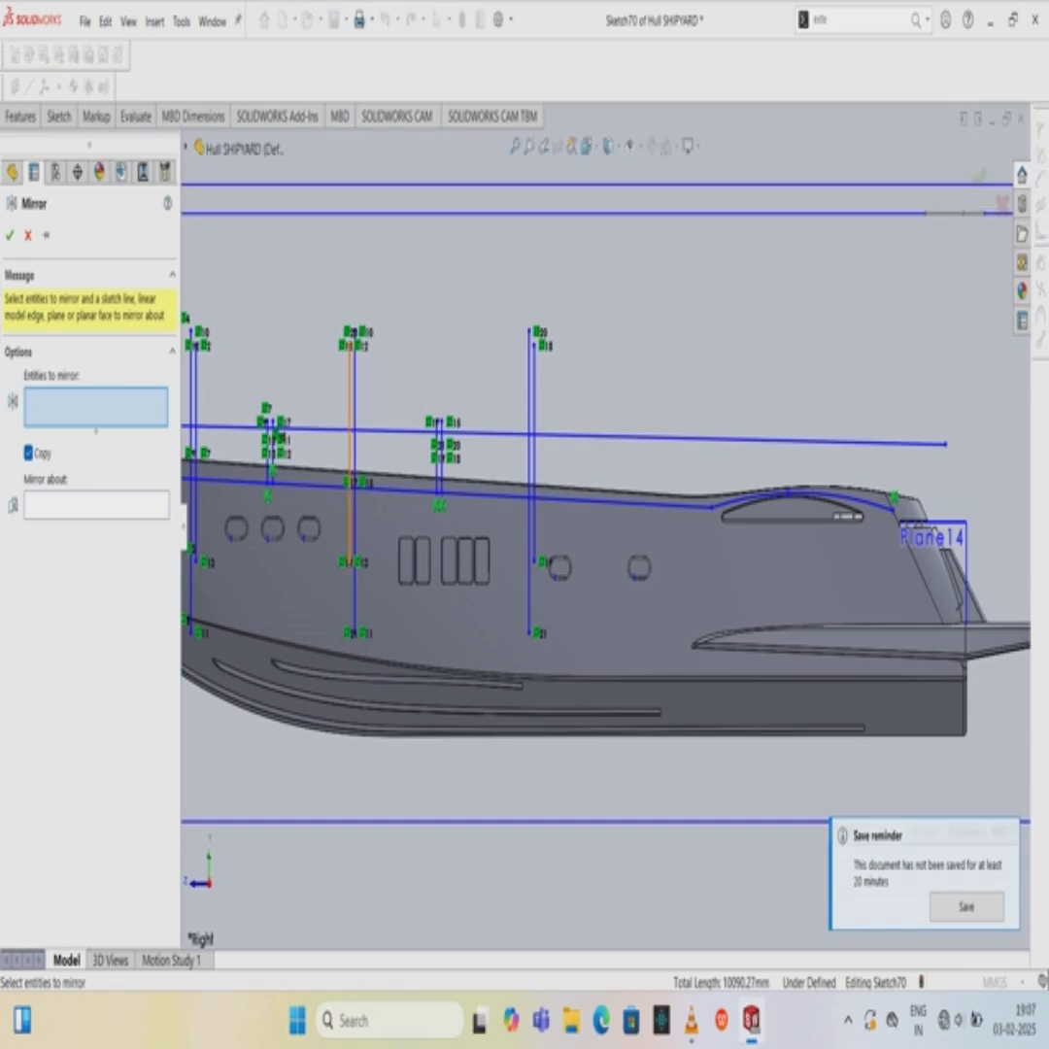
click(350, 448)
click(354, 449)
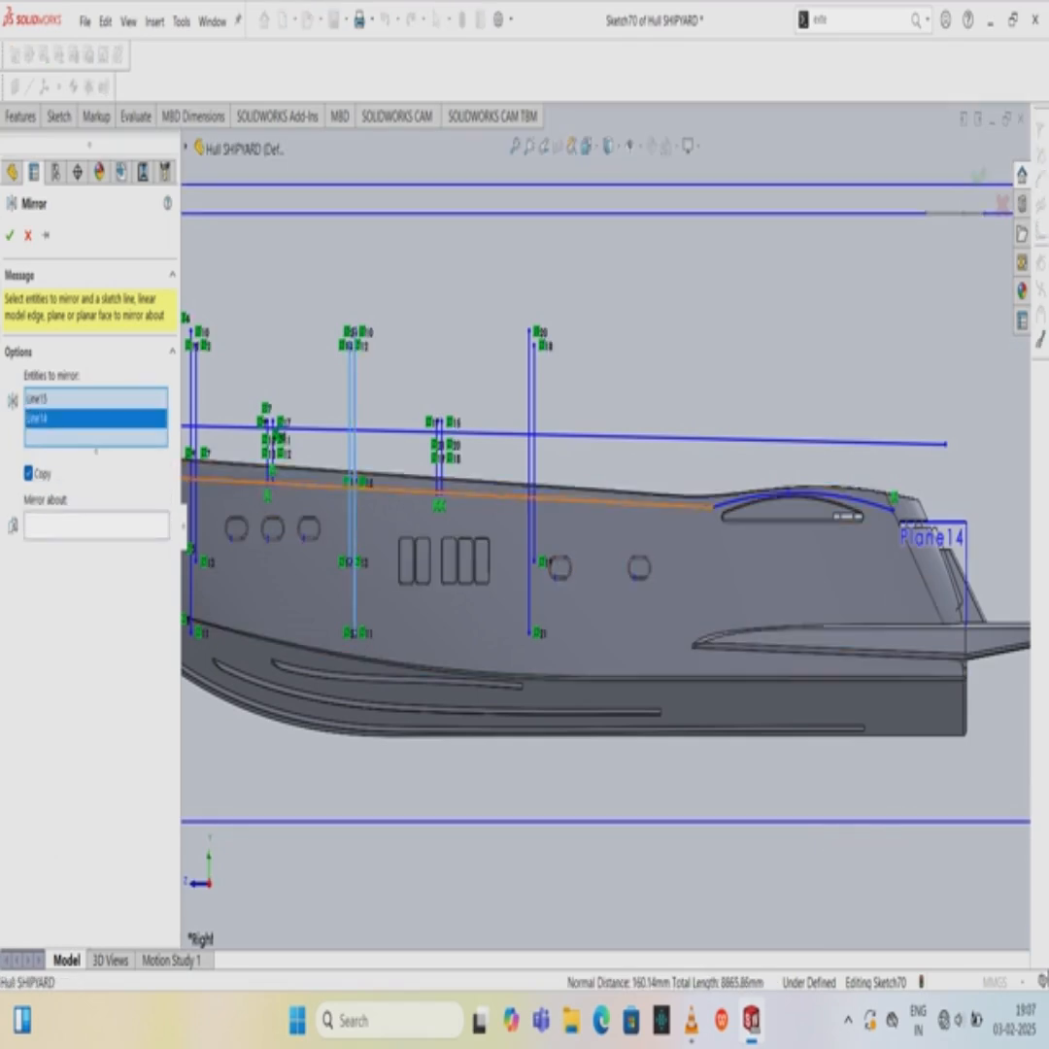
click(436, 481)
click(442, 481)
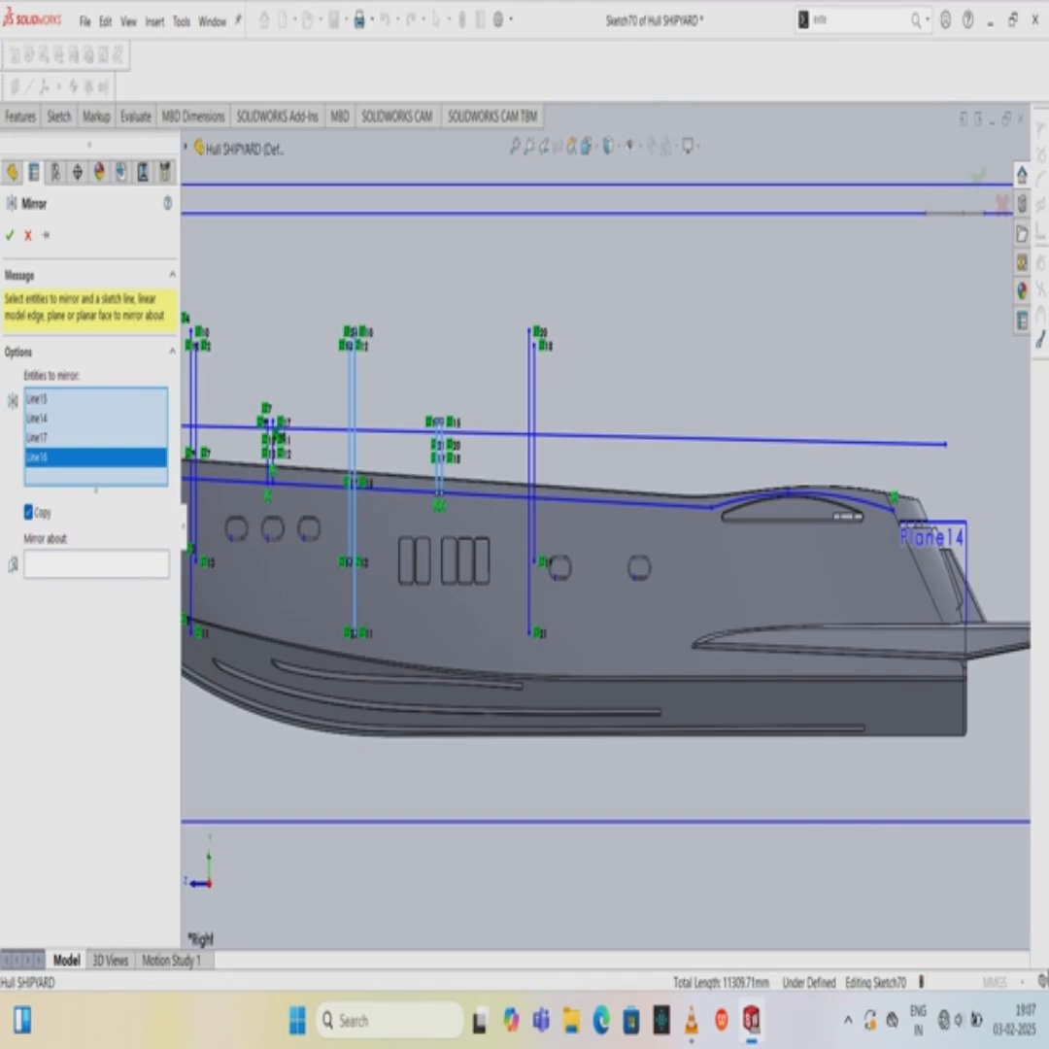
click(96, 563)
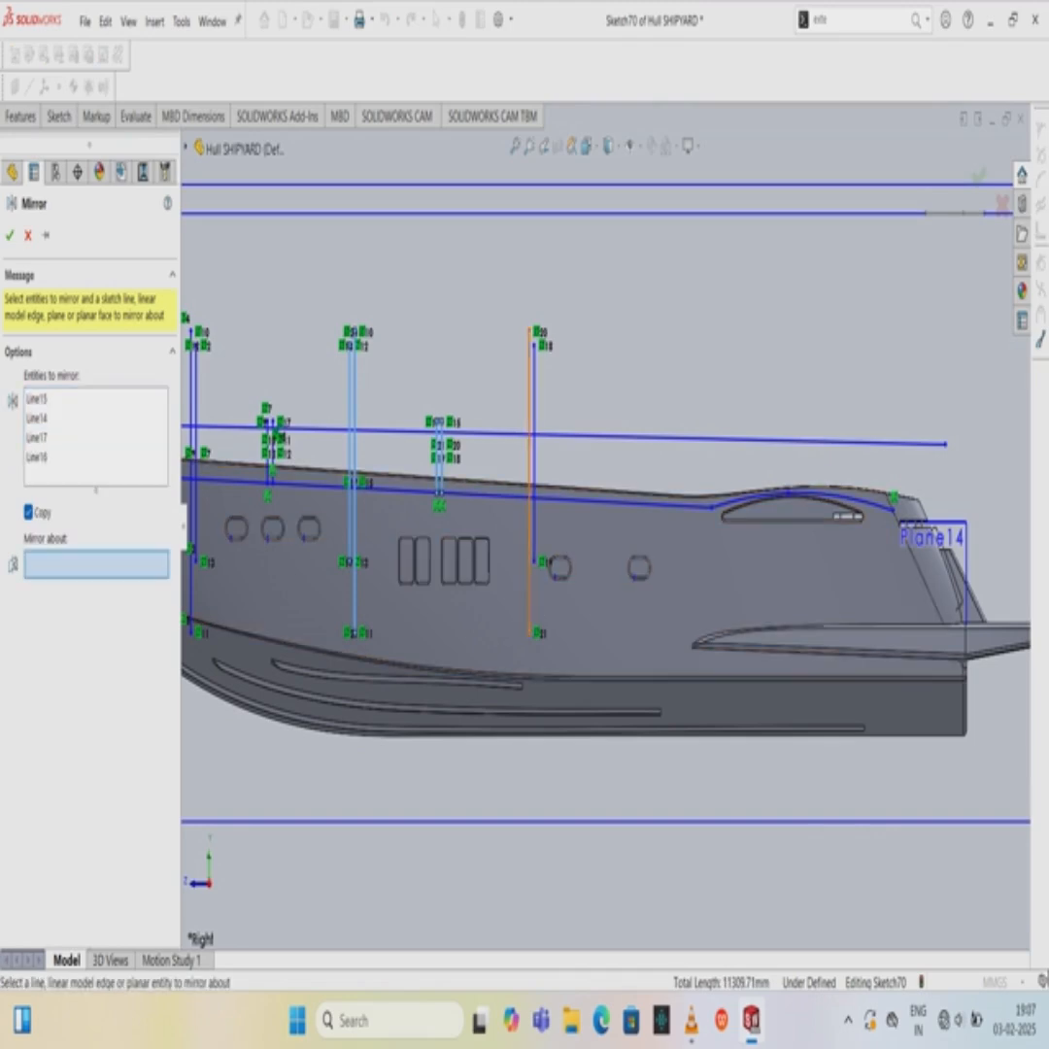
click(534, 519)
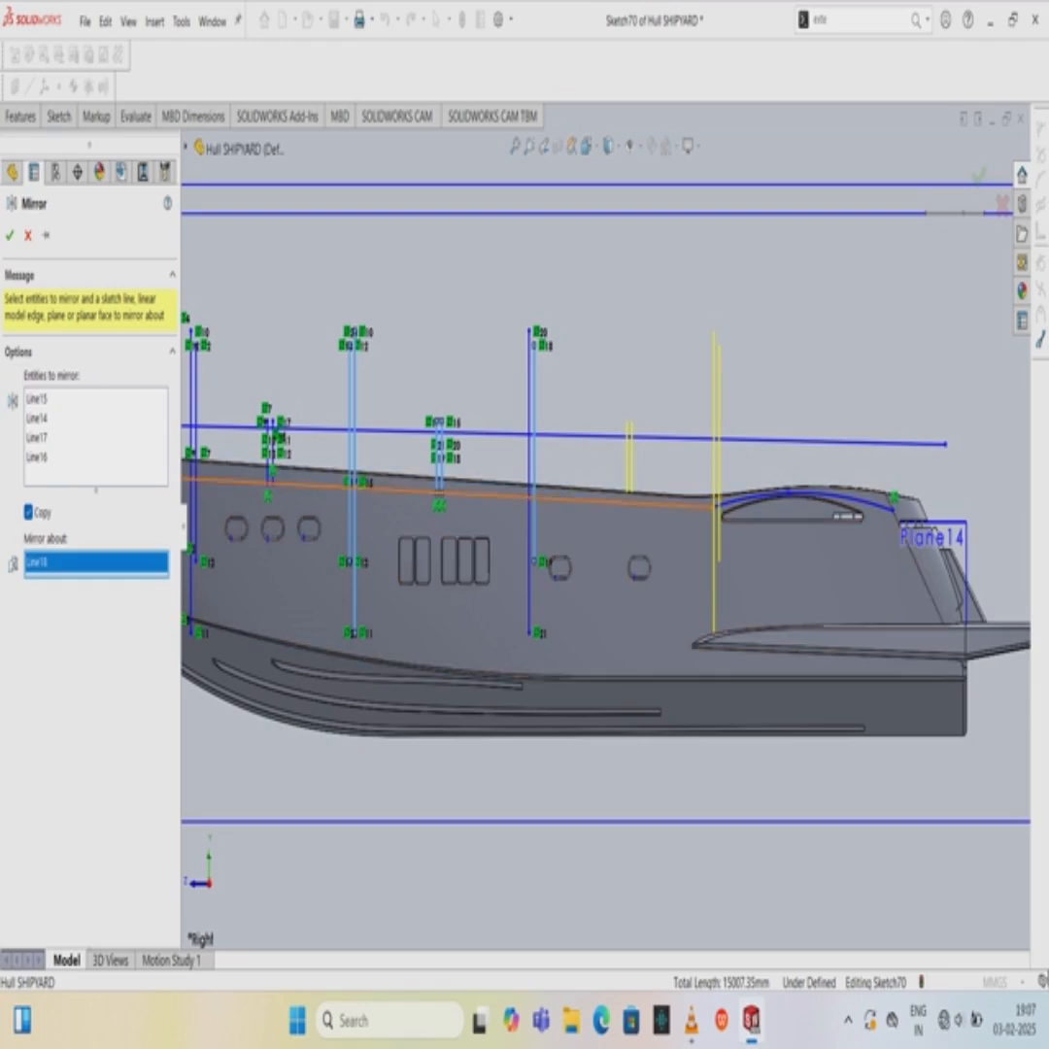
click(10, 235)
Extend the lower ends of the two aftmost short line pairs to the lower spline with Extend Entities.
click(60, 117)
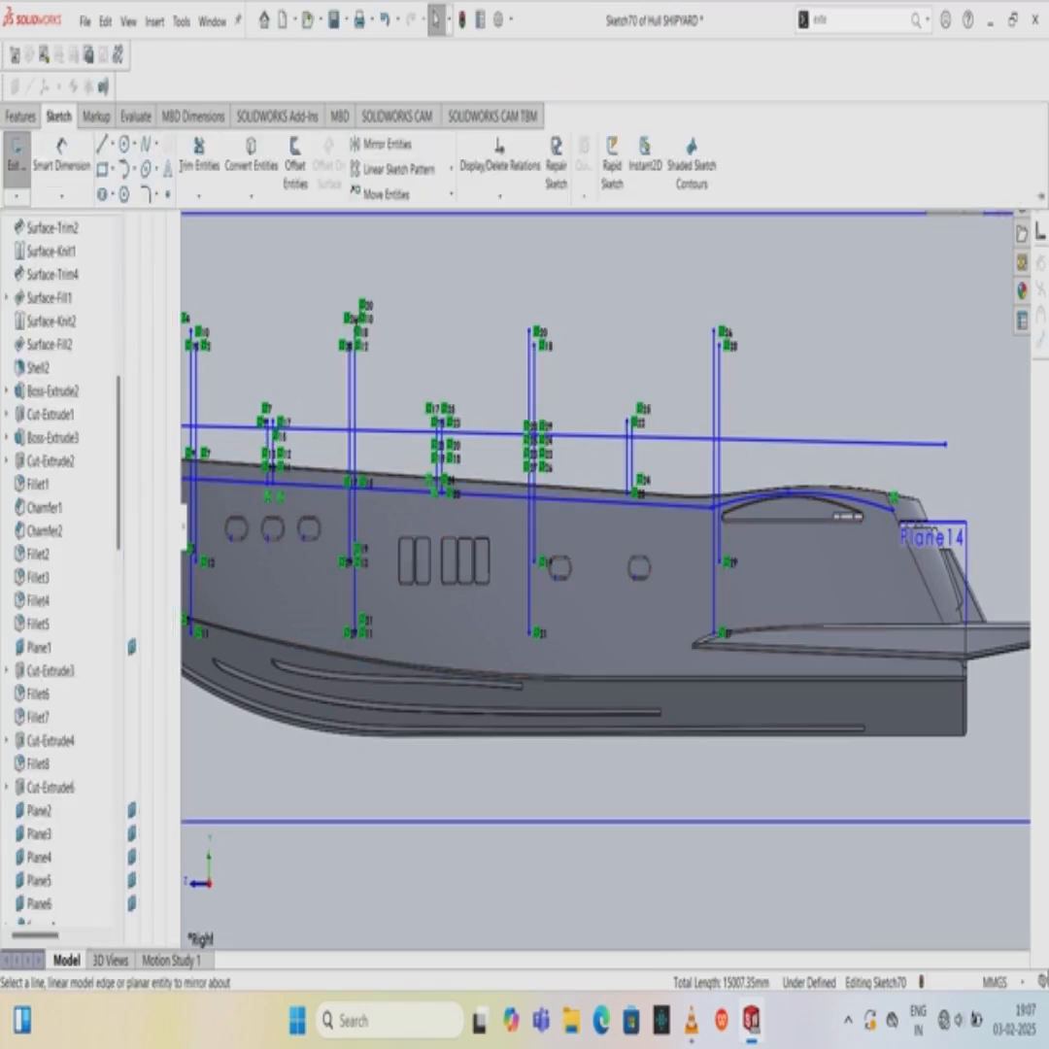
click(199, 196)
click(222, 244)
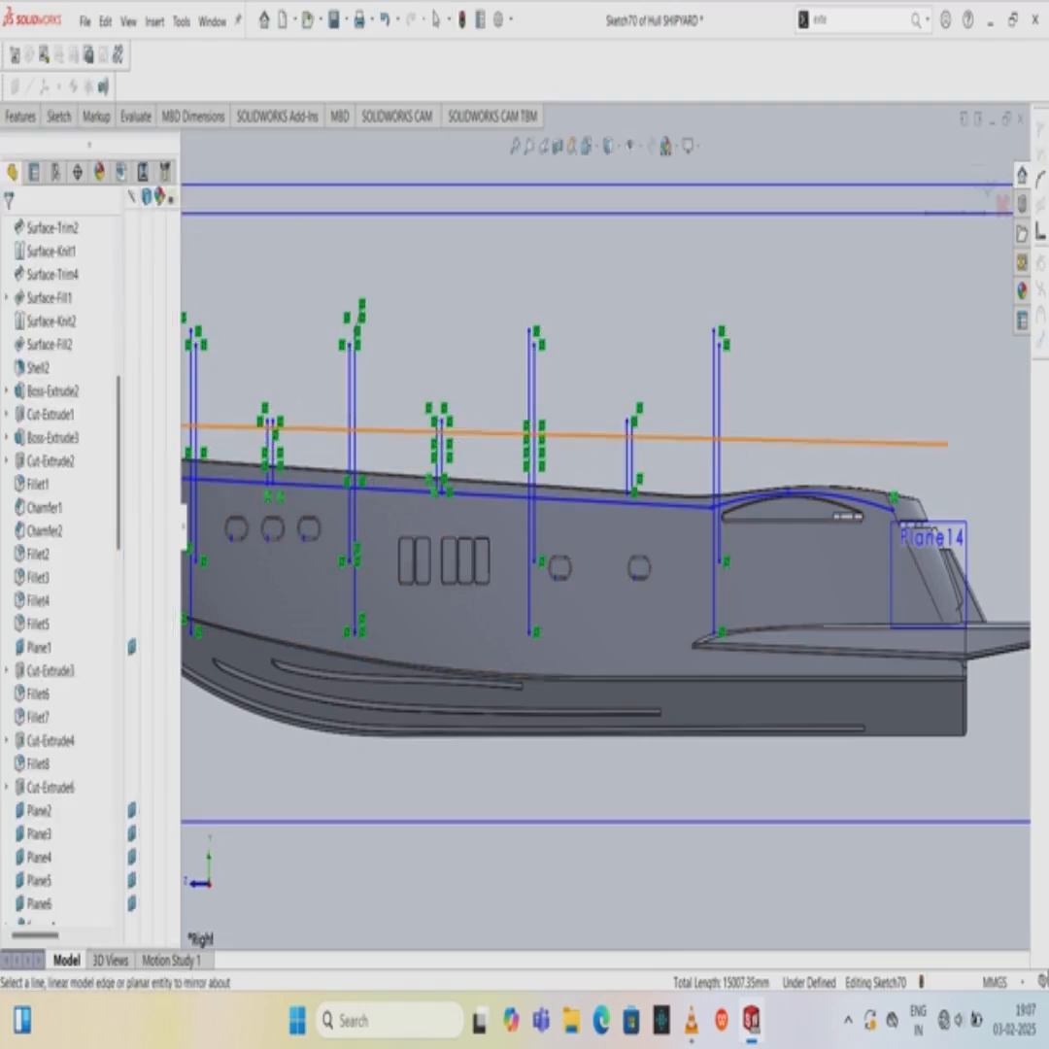
click(436, 478)
click(442, 479)
click(627, 481)
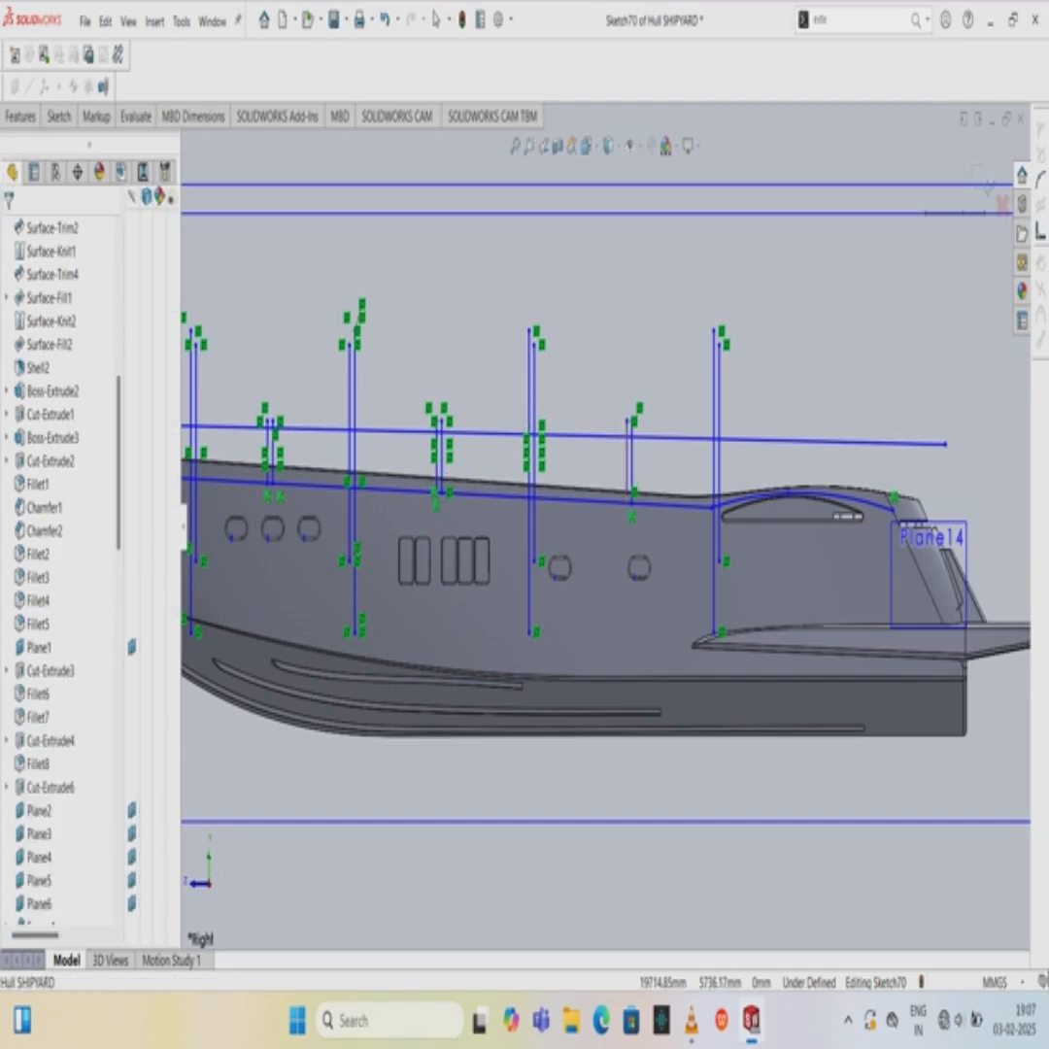
click(633, 475)
Mirror the long pair beside the forward of the two aft portholes and the aftmost short pair about the aftmost long line, keeping the originals.
click(58, 115)
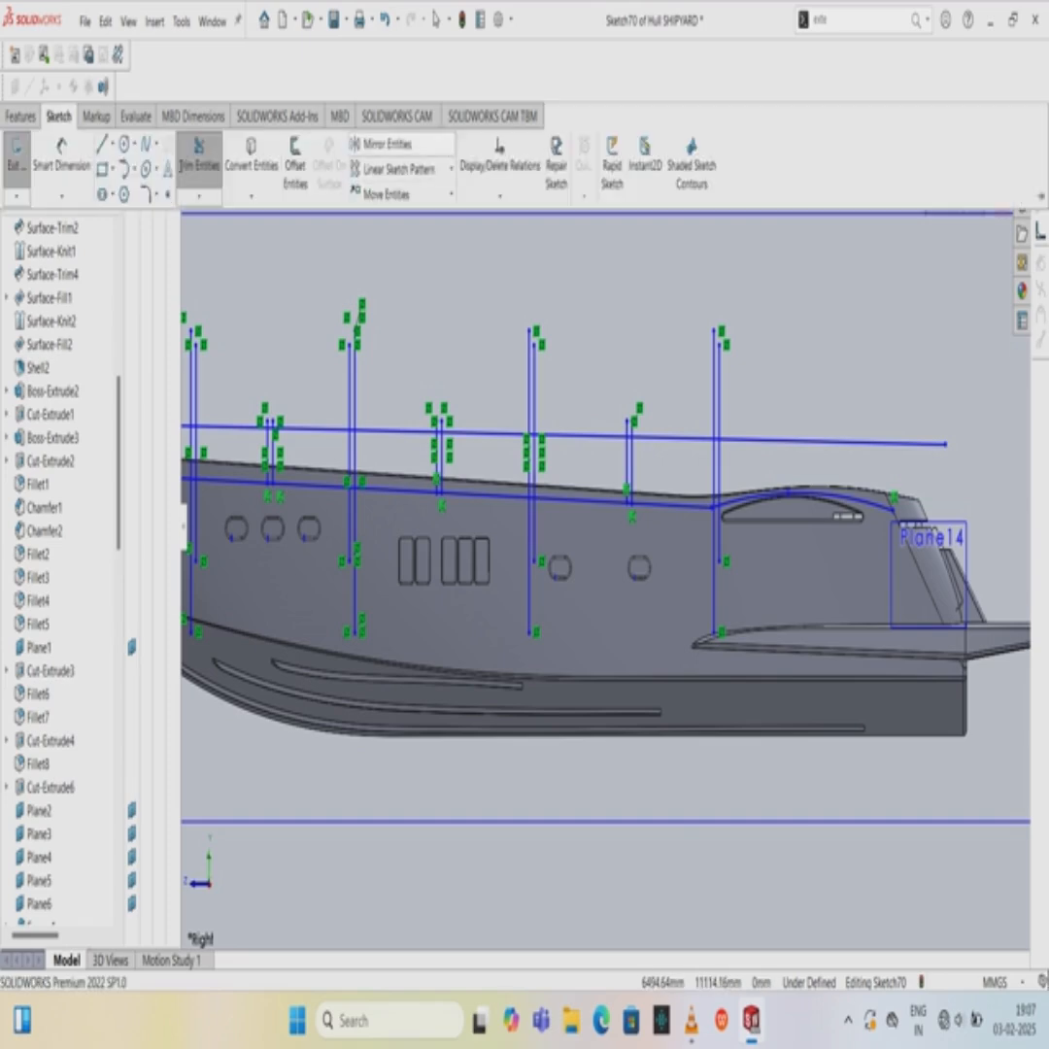
click(386, 142)
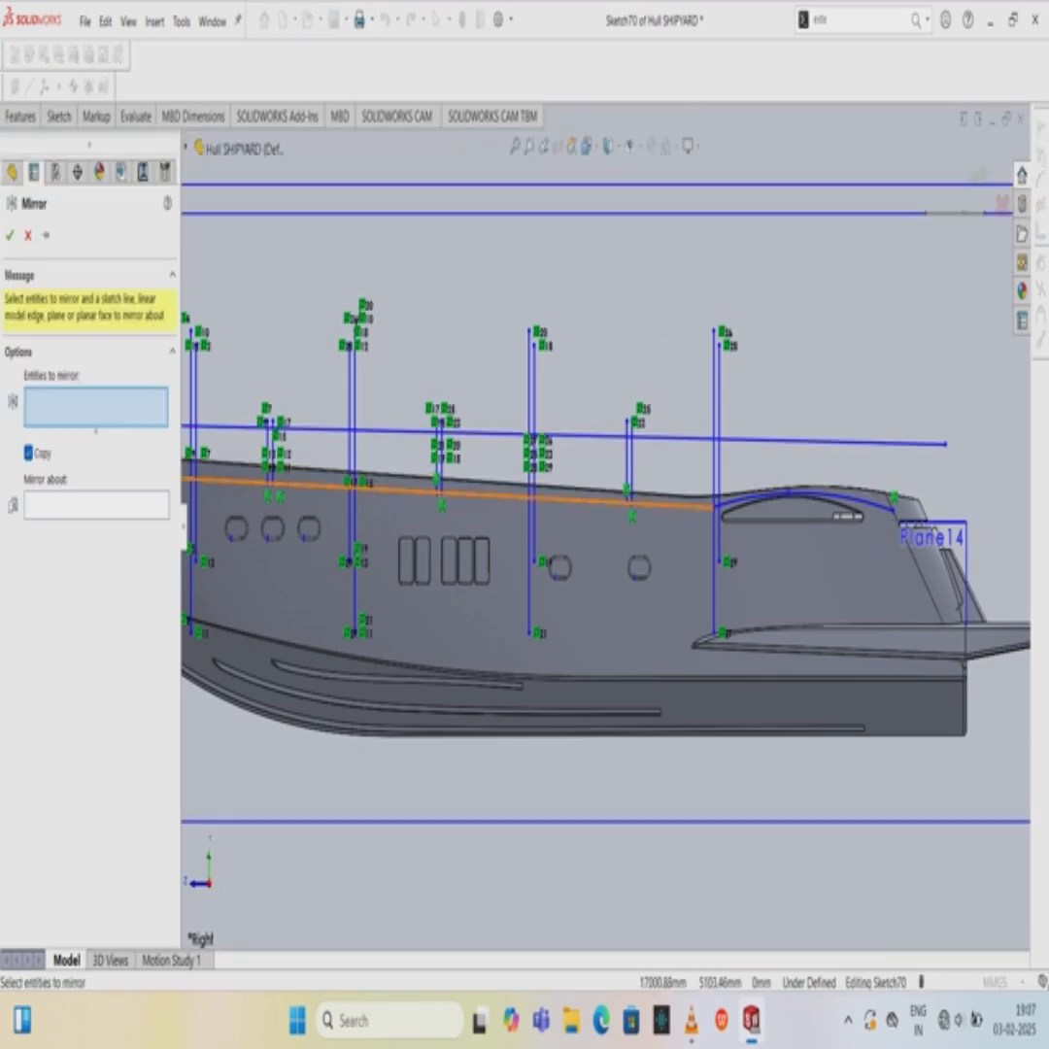
click(534, 514)
click(529, 515)
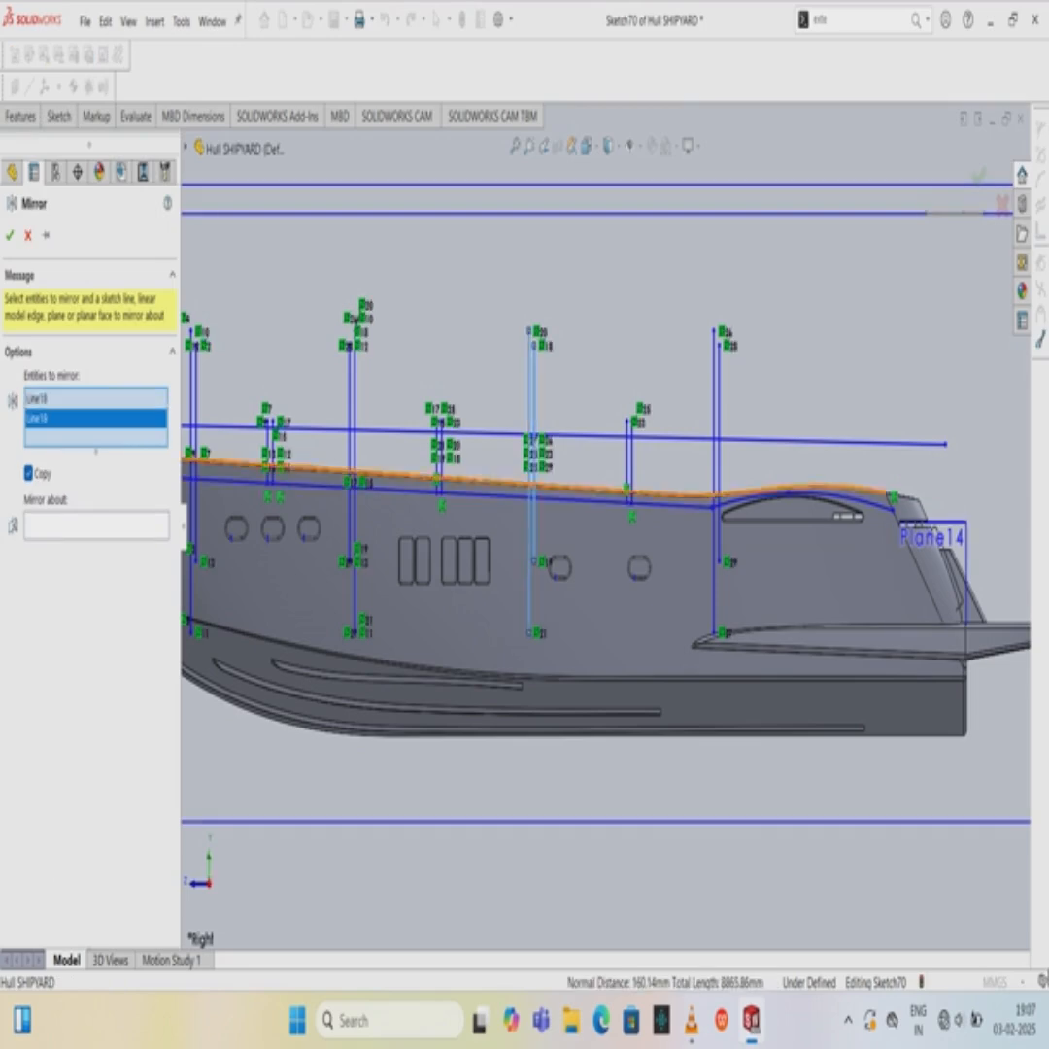
click(626, 457)
click(631, 456)
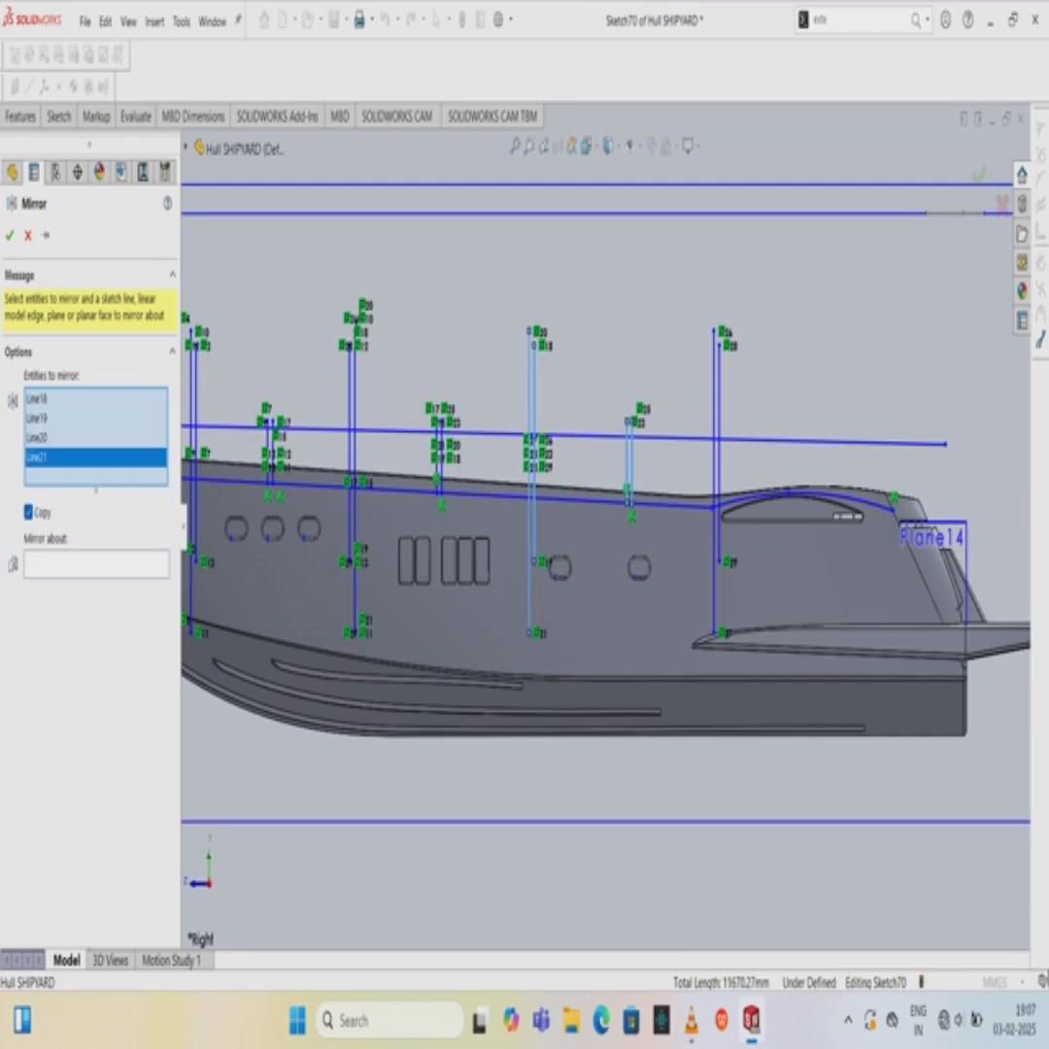
click(96, 564)
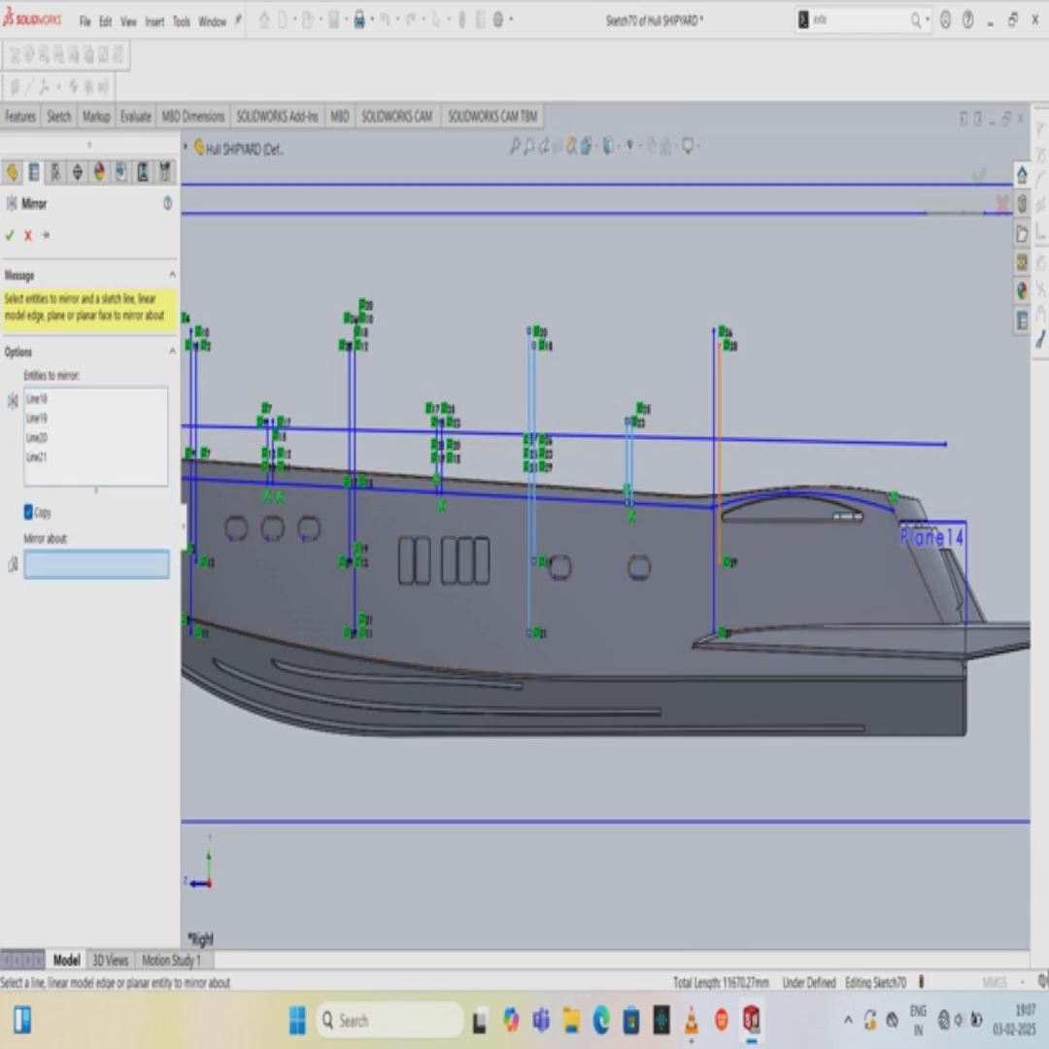
click(717, 544)
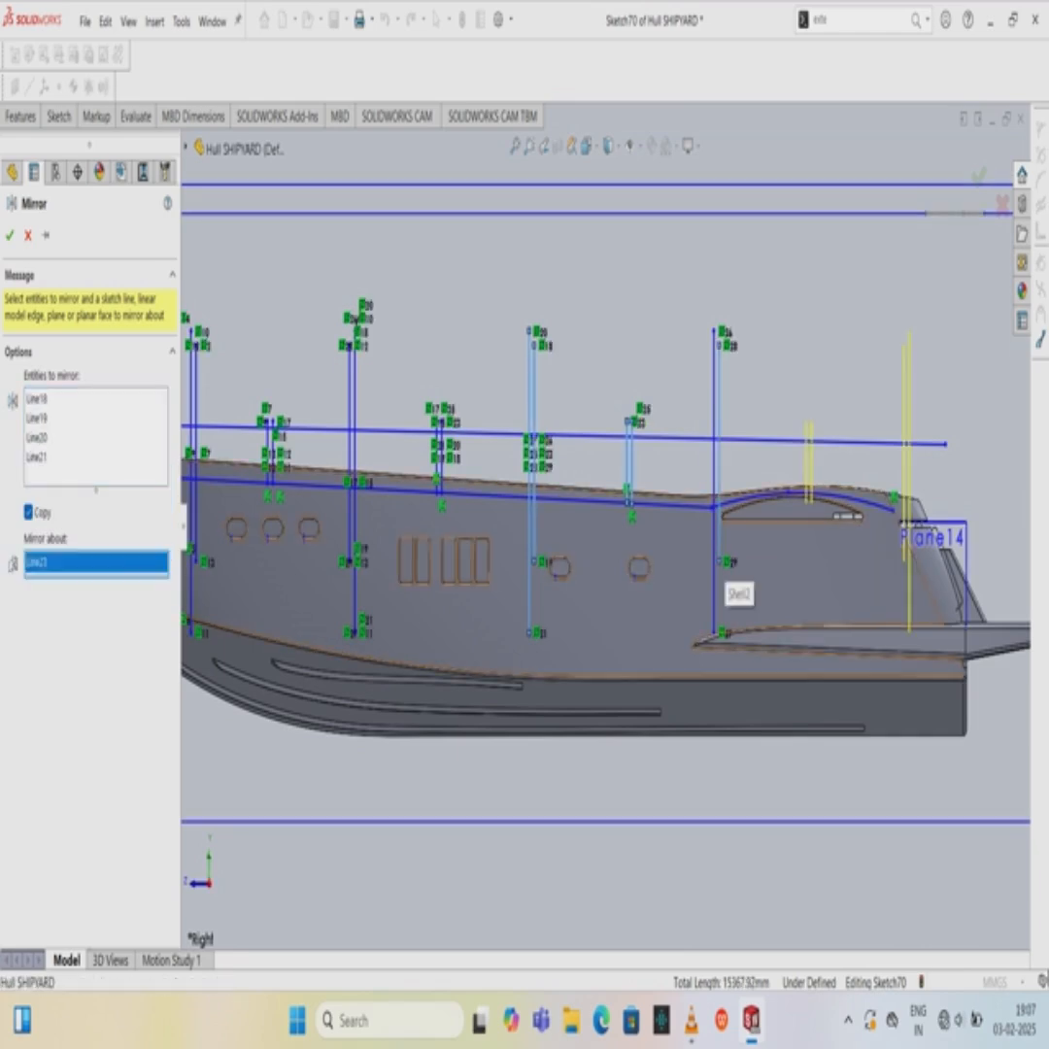
click(10, 235)
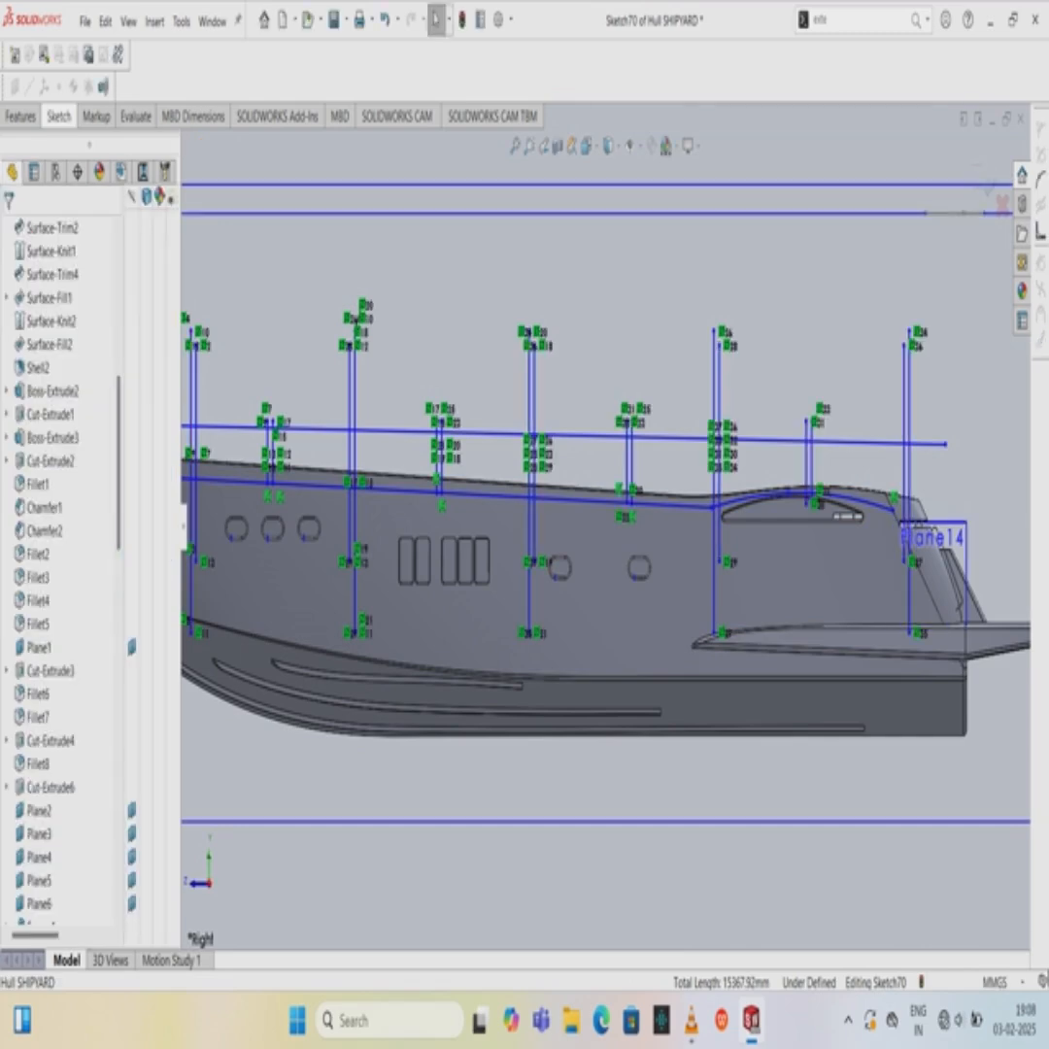
Extend the aft end of the lower spline to both lines of the aftmost long pair with Extend Entities.
click(59, 117)
click(199, 196)
click(229, 244)
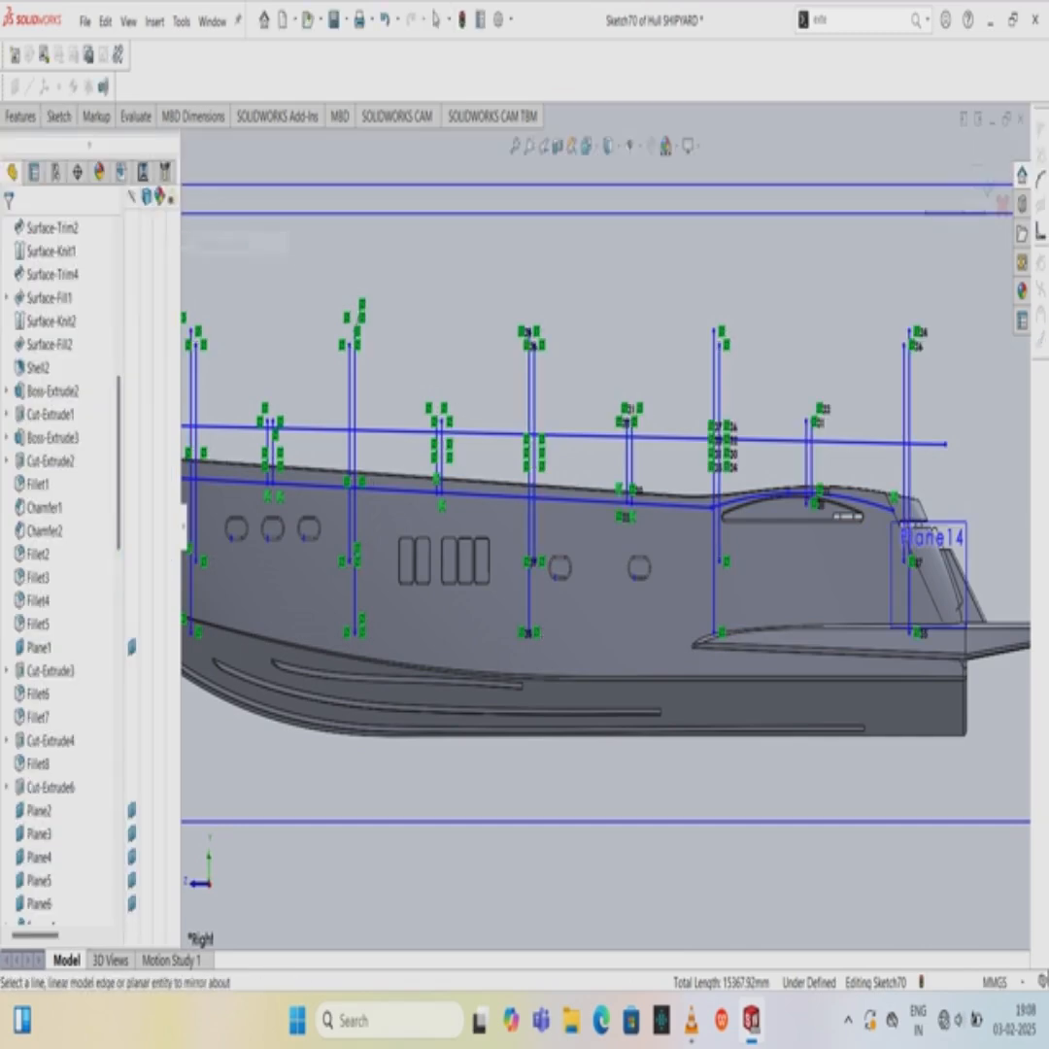
click(877, 503)
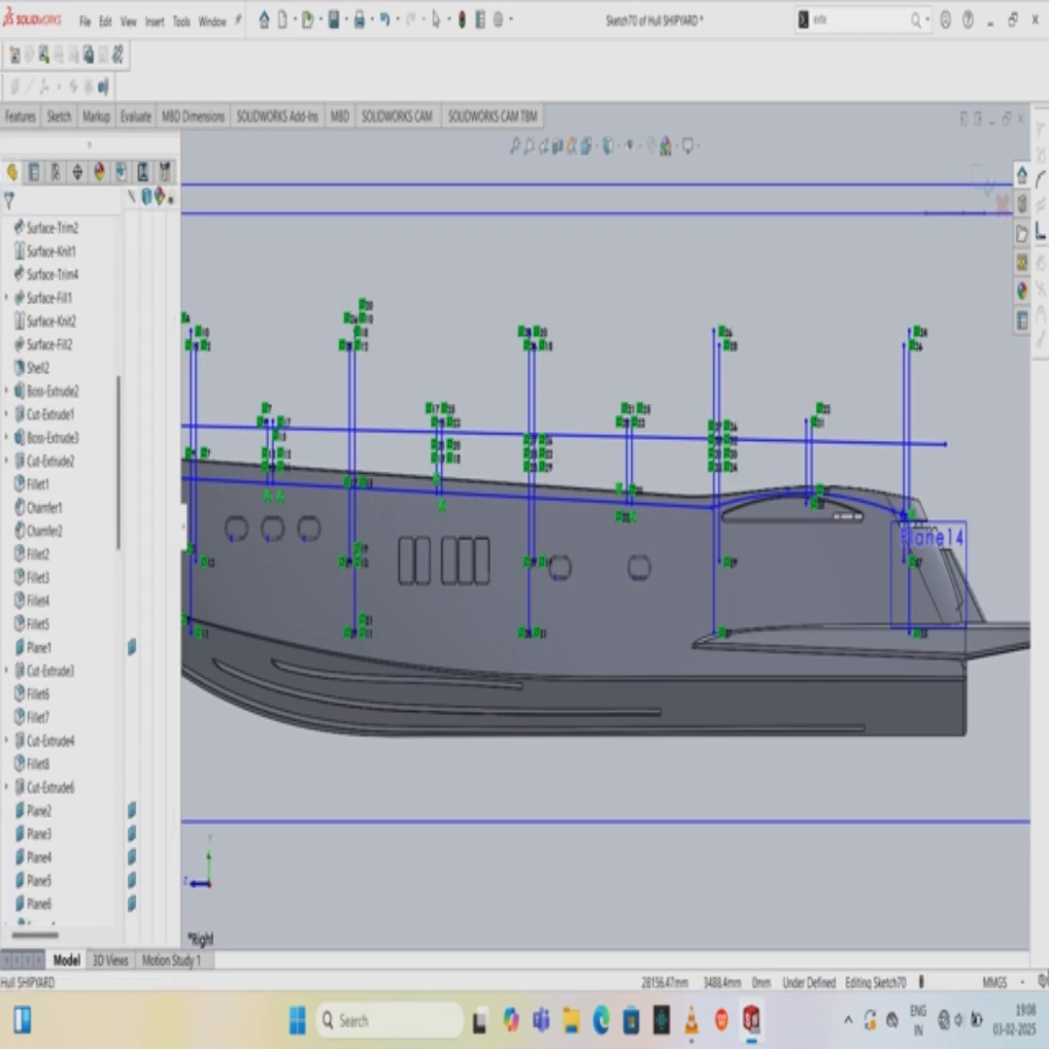
scroll(905, 515, down, 8)
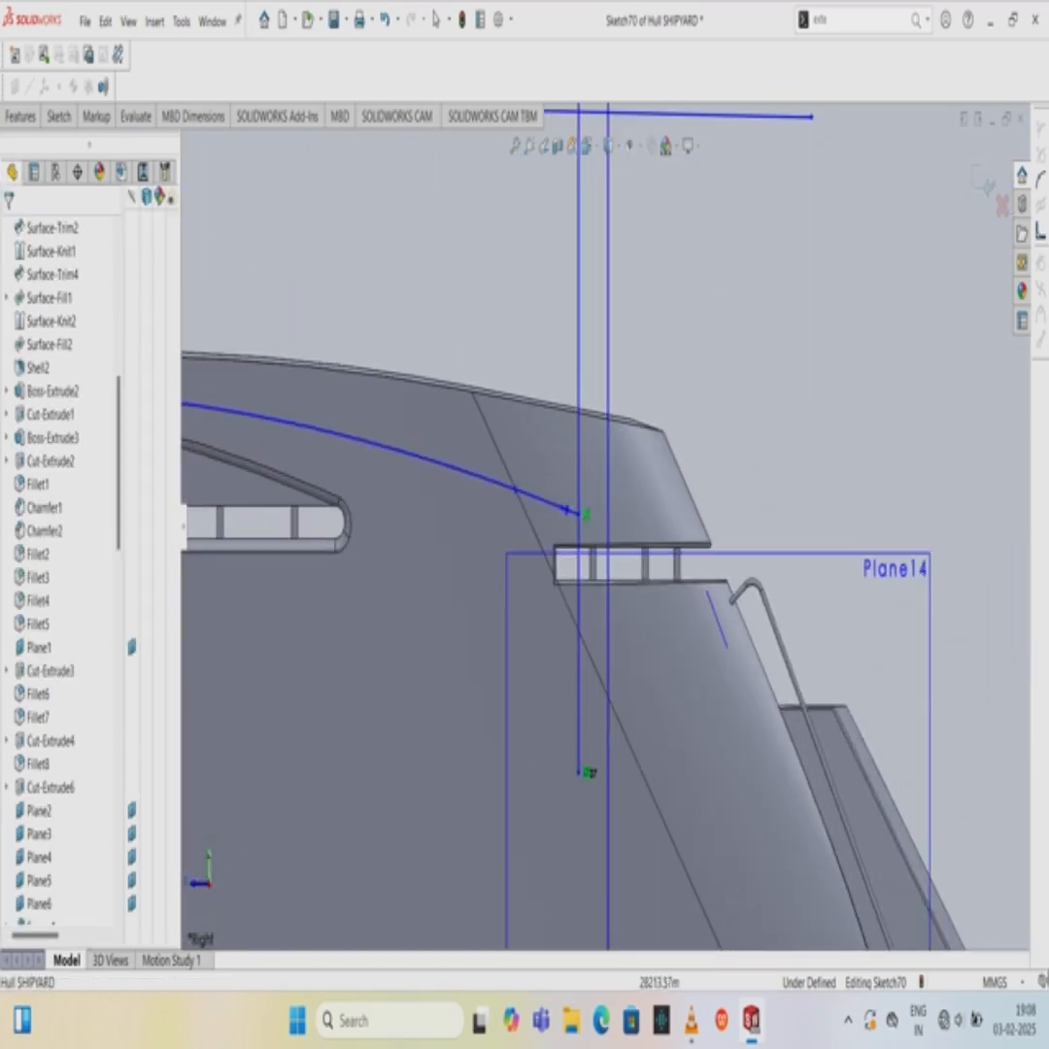
click(572, 512)
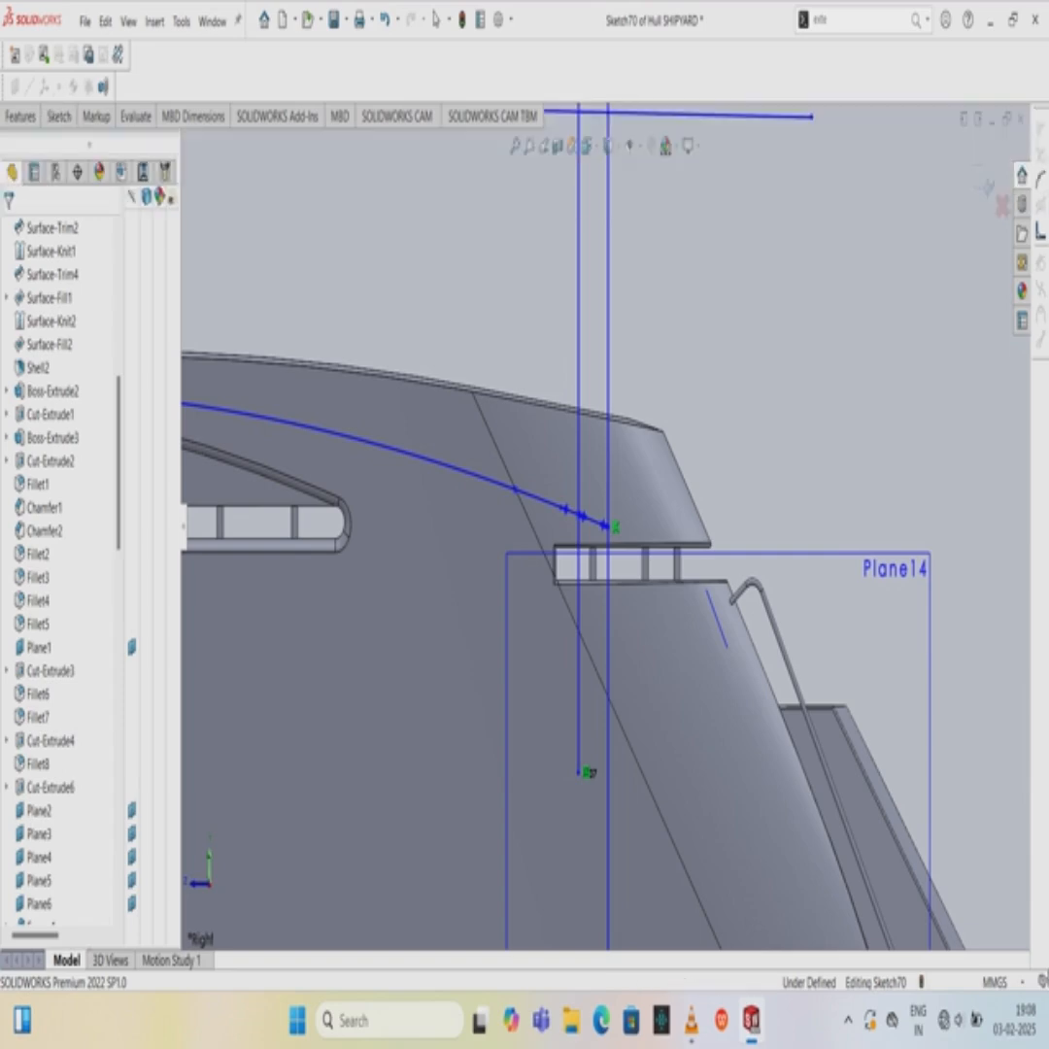
Power-trim the lower spline forward of the long pair nearest the bow, and that pair's lower ends below the spline.
scroll(607, 521, up, 3)
scroll(610, 524, up, 8)
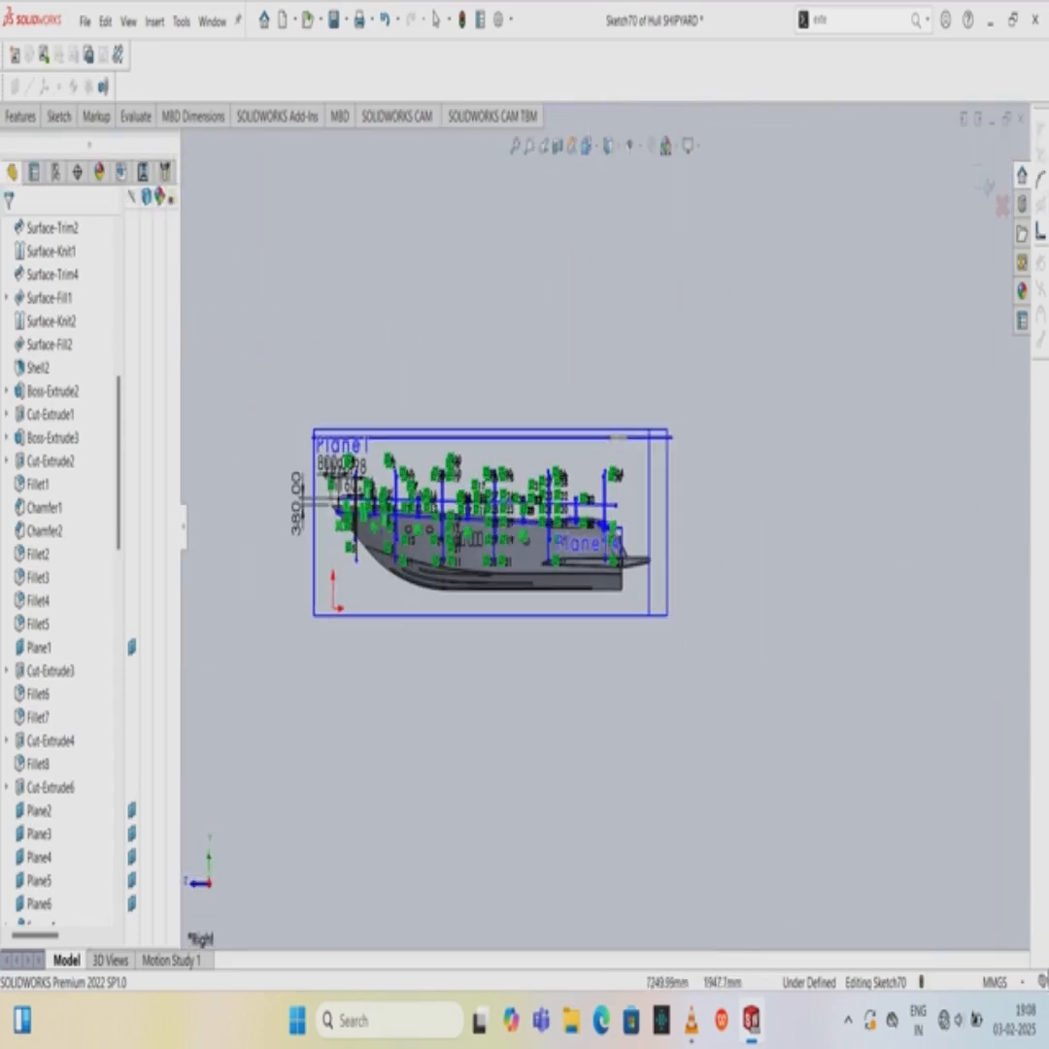
scroll(327, 510, down, 6)
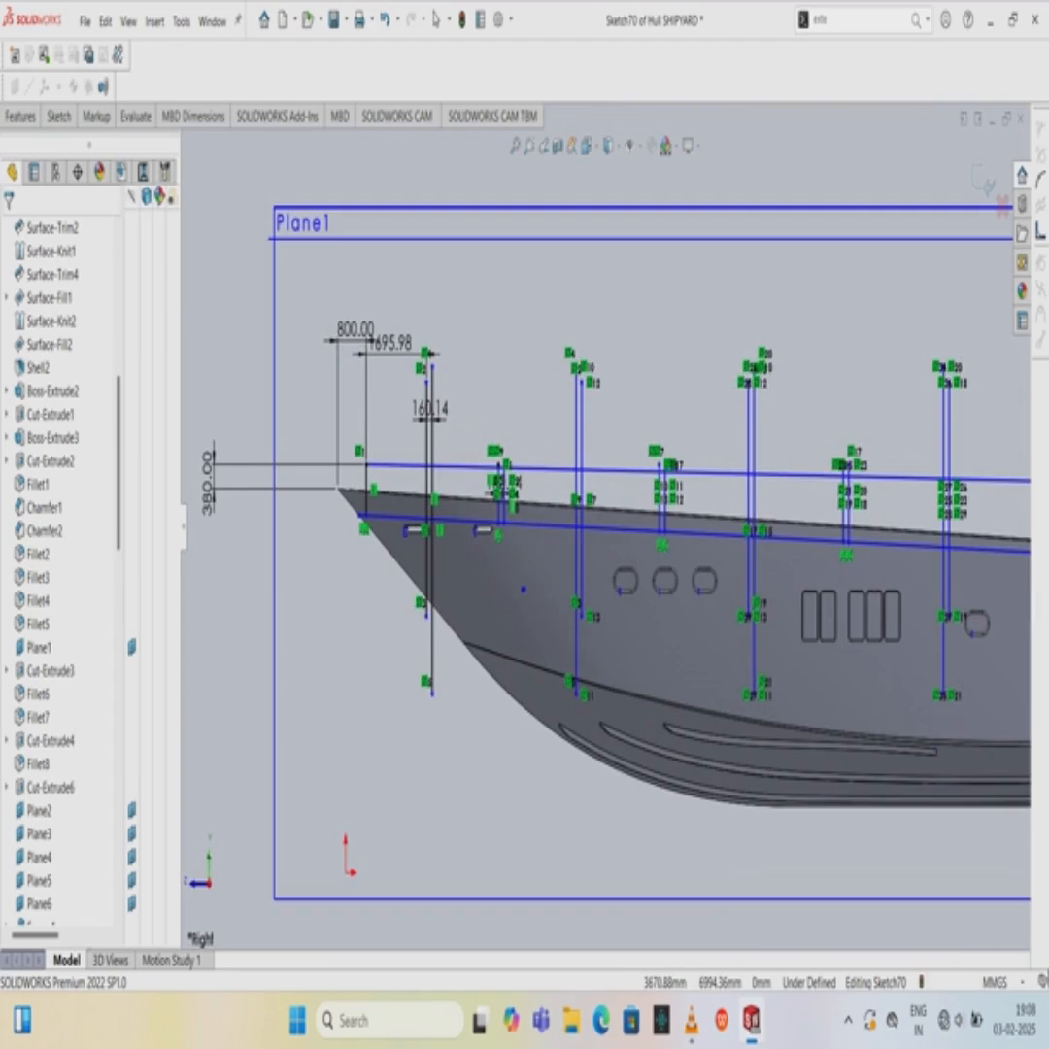
scroll(457, 409, down, 2)
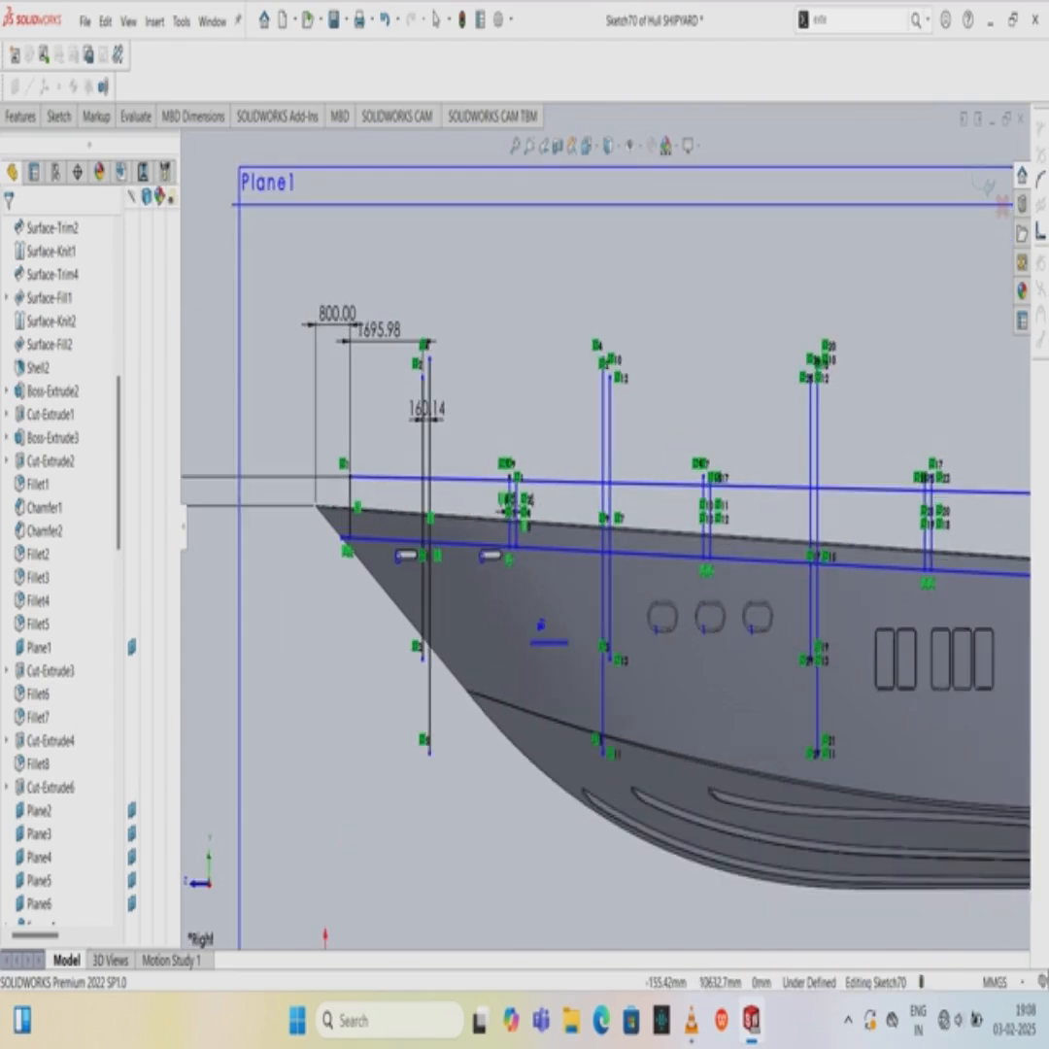
click(58, 115)
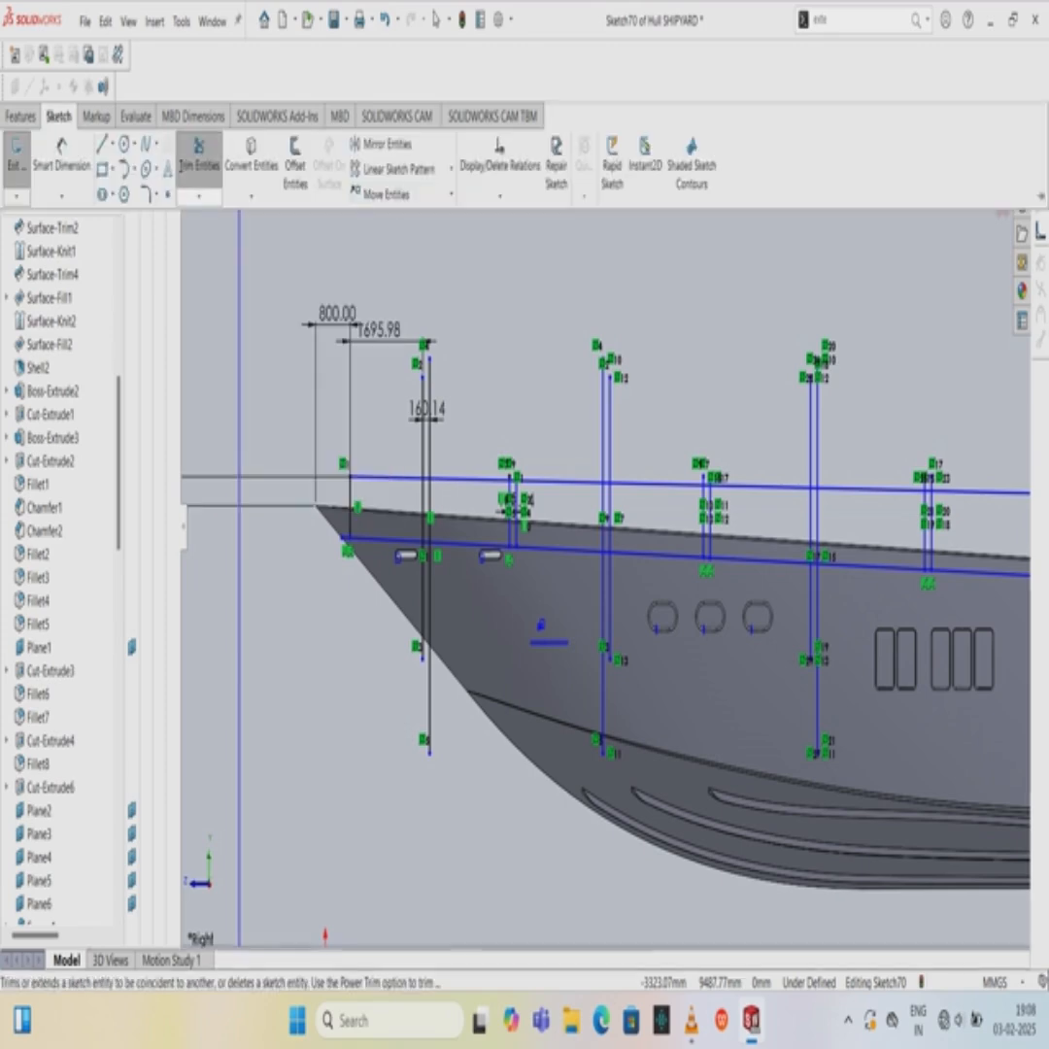
click(200, 196)
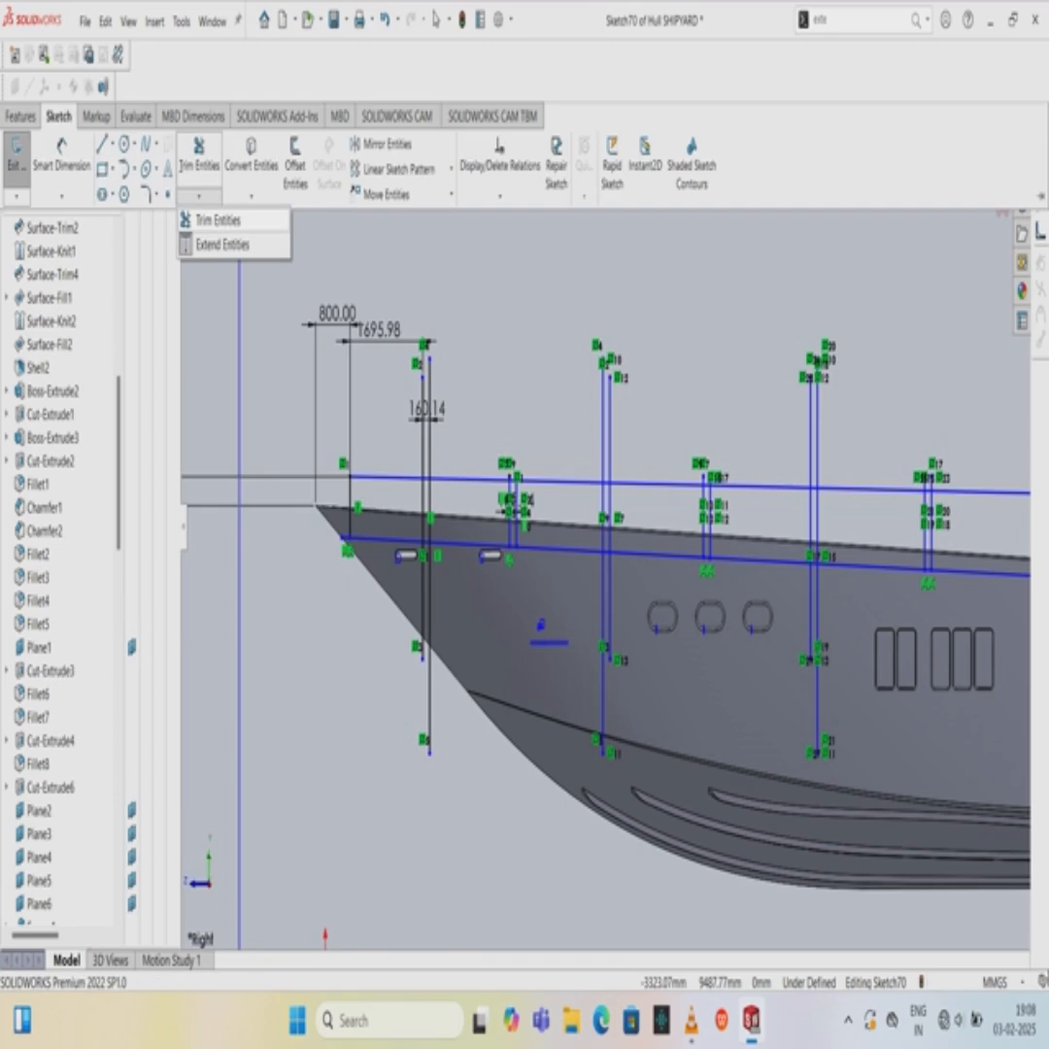
click(218, 221)
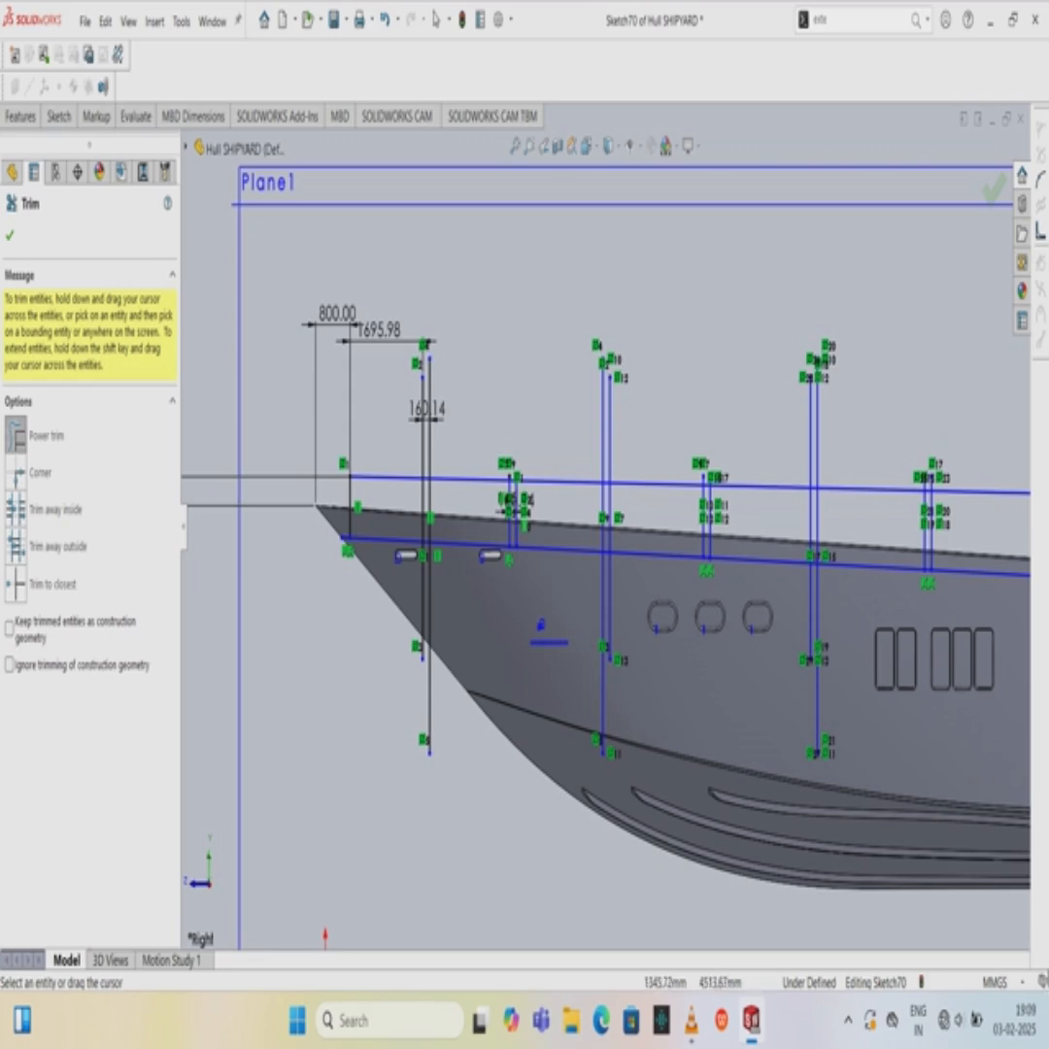
scroll(293, 569, down, 5)
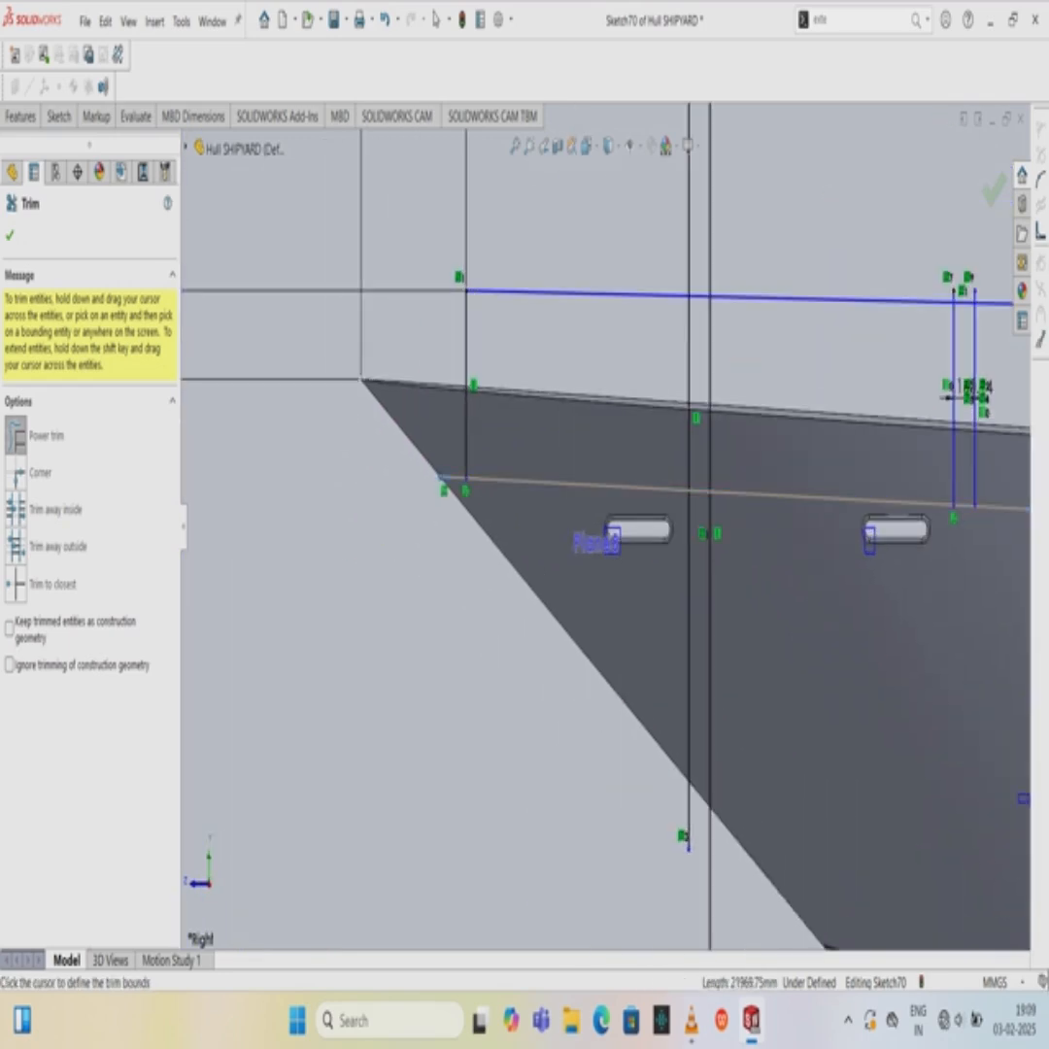
mouse_move(448, 464)
mouse_down()
mouse_move(449, 491)
mouse_move(497, 495)
mouse_up()
drag(639, 586, 734, 604)
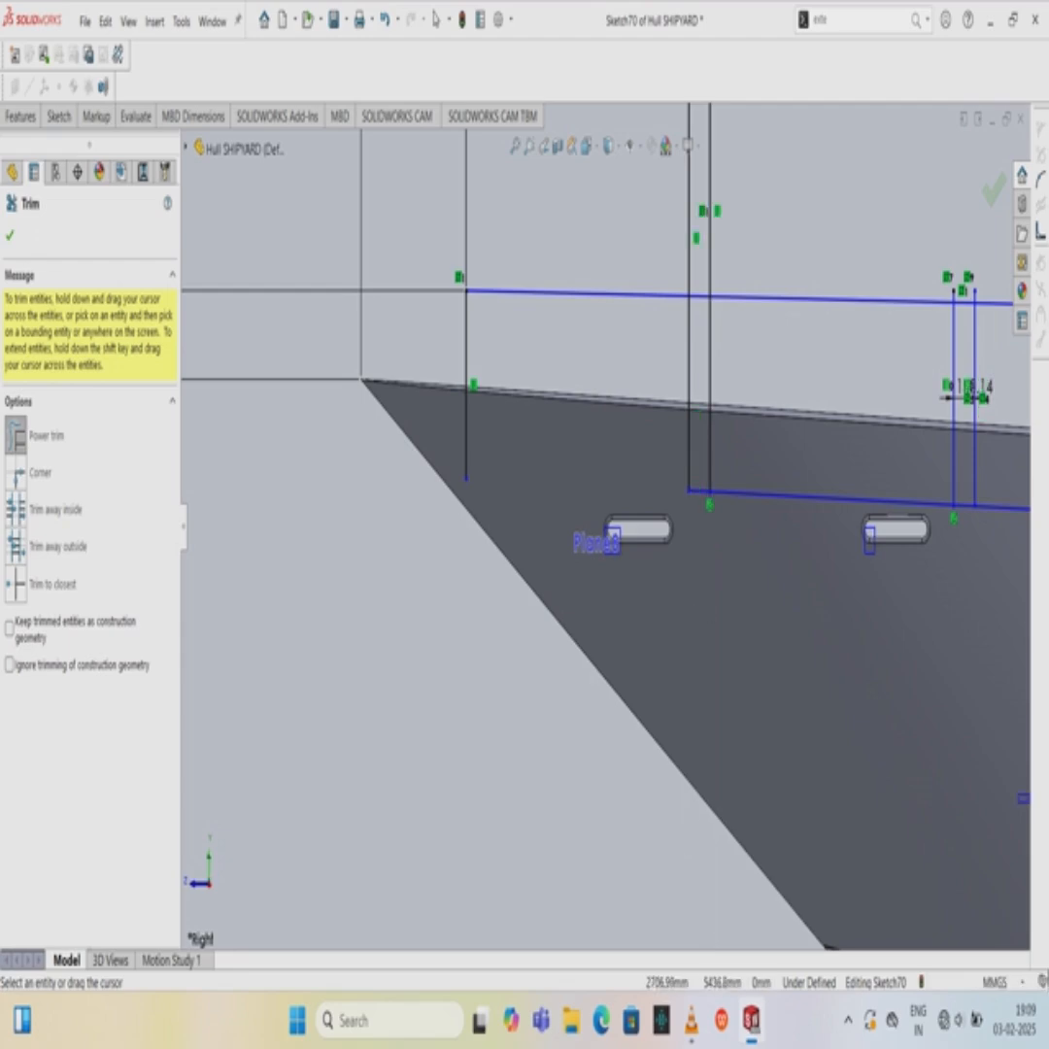
Try to trim the lower spline just aft of the long pair nearest the bow, and undo the last two trims.
click(781, 495)
click(791, 496)
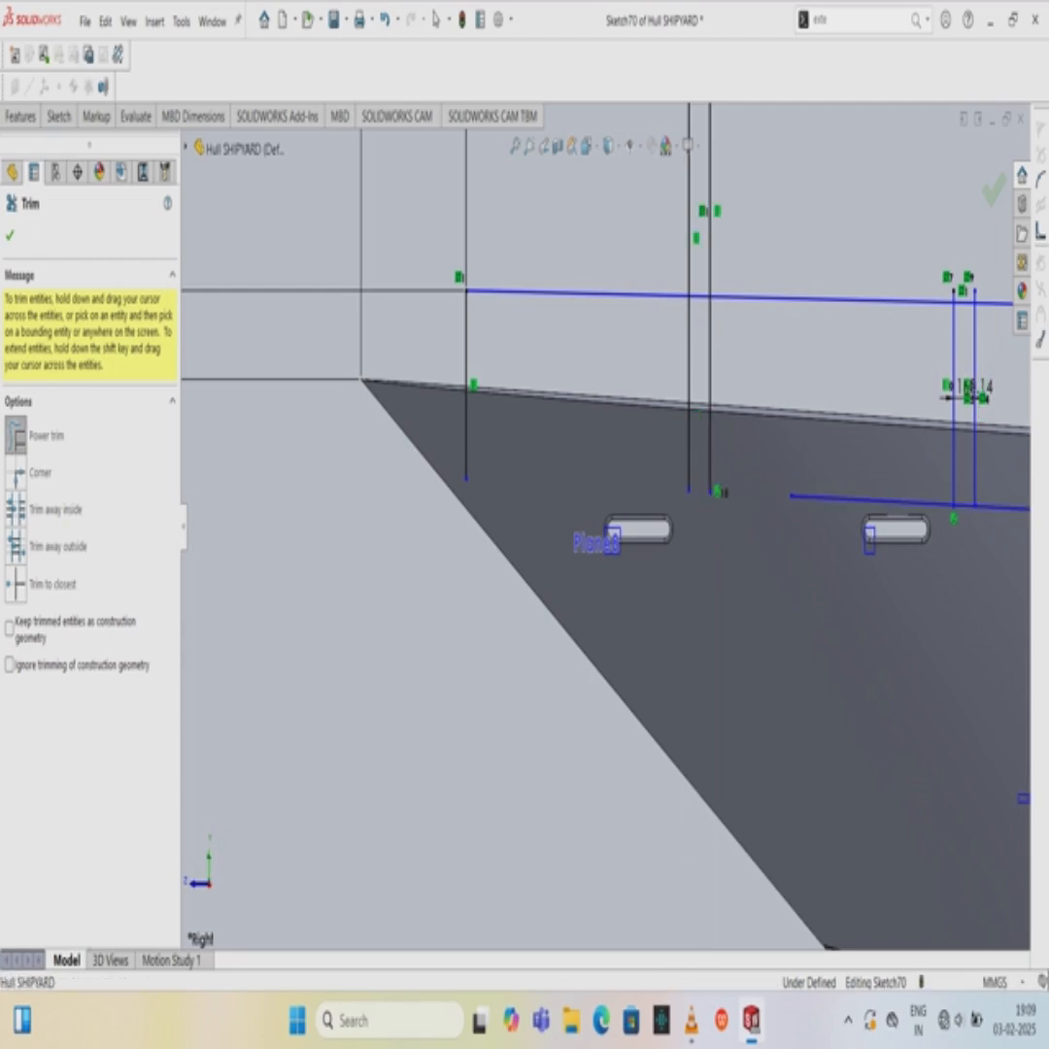
key(Escape)
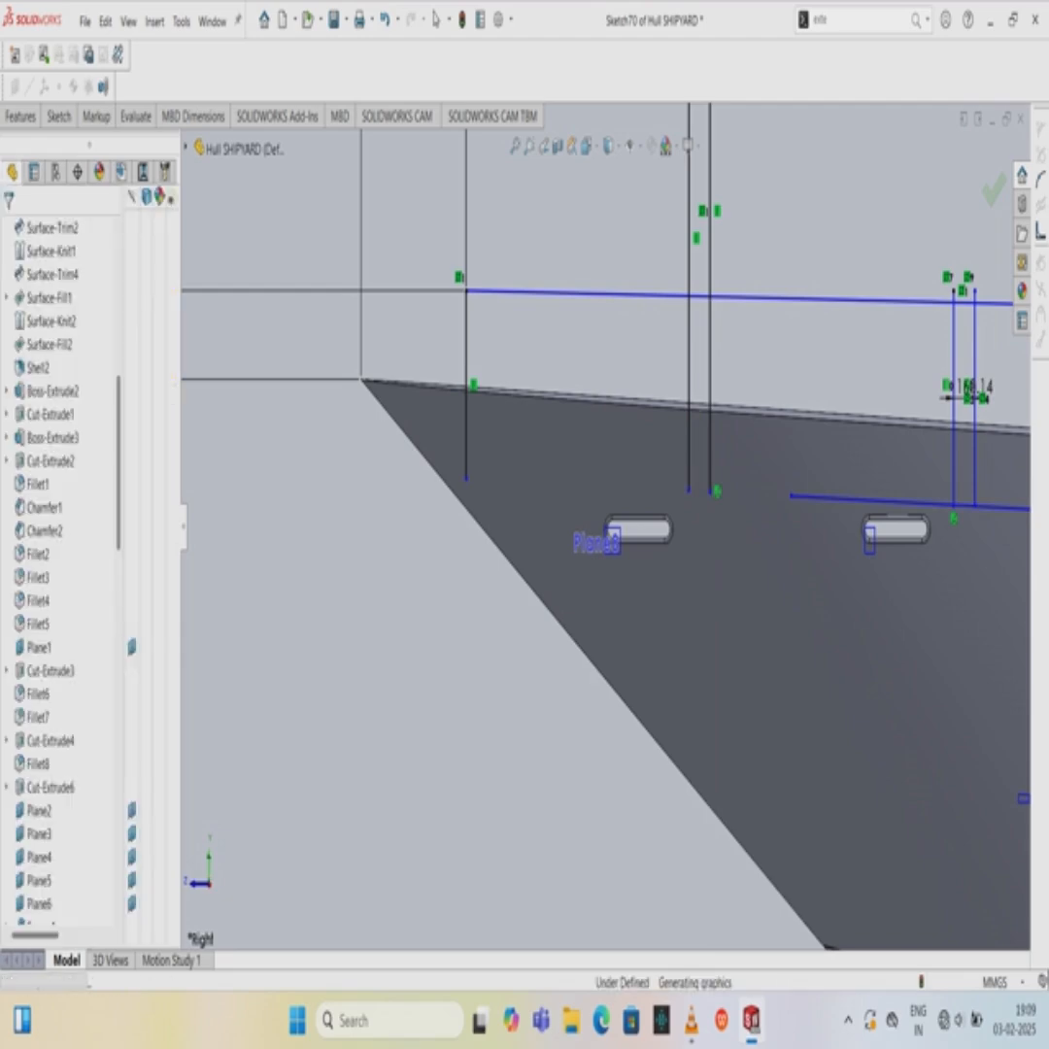
key(ctrl+z)
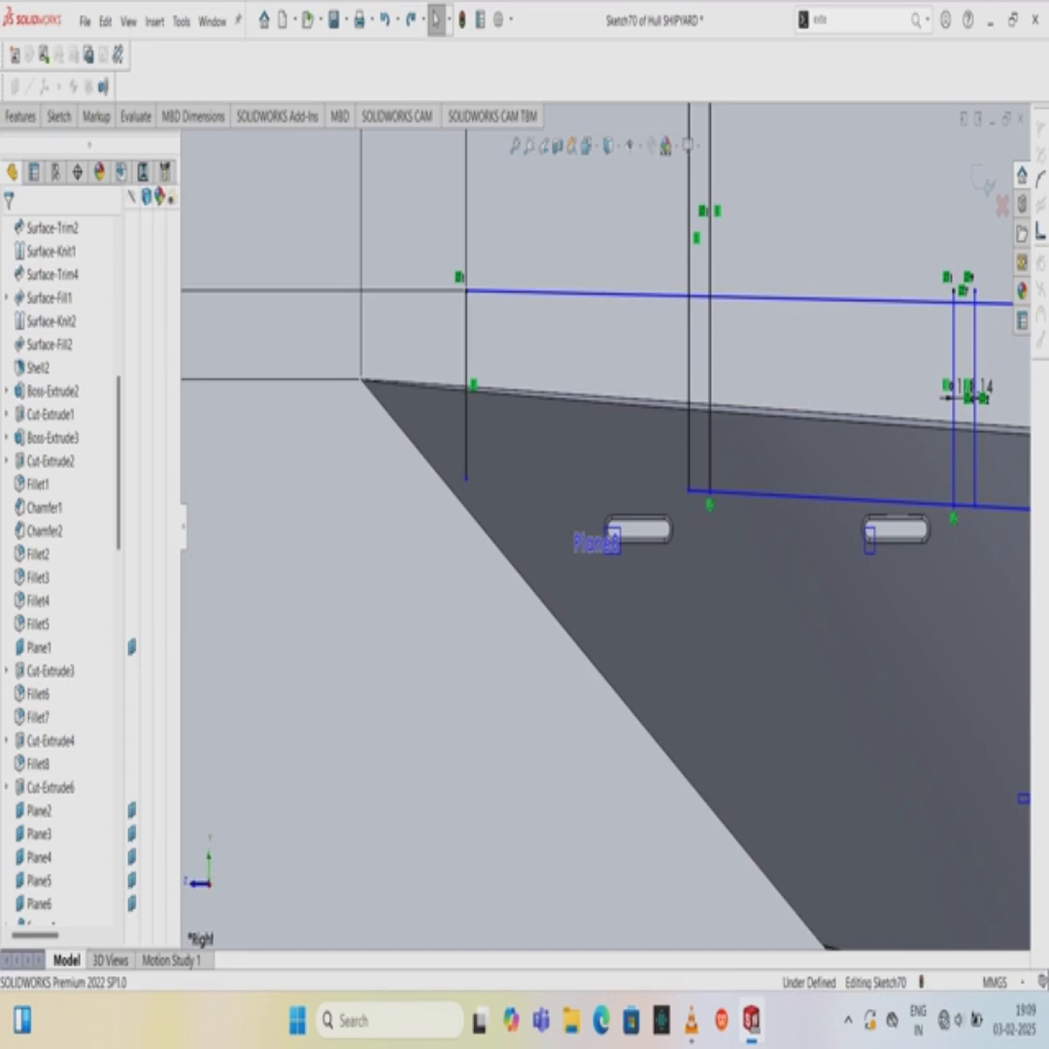
key(ctrl+z)
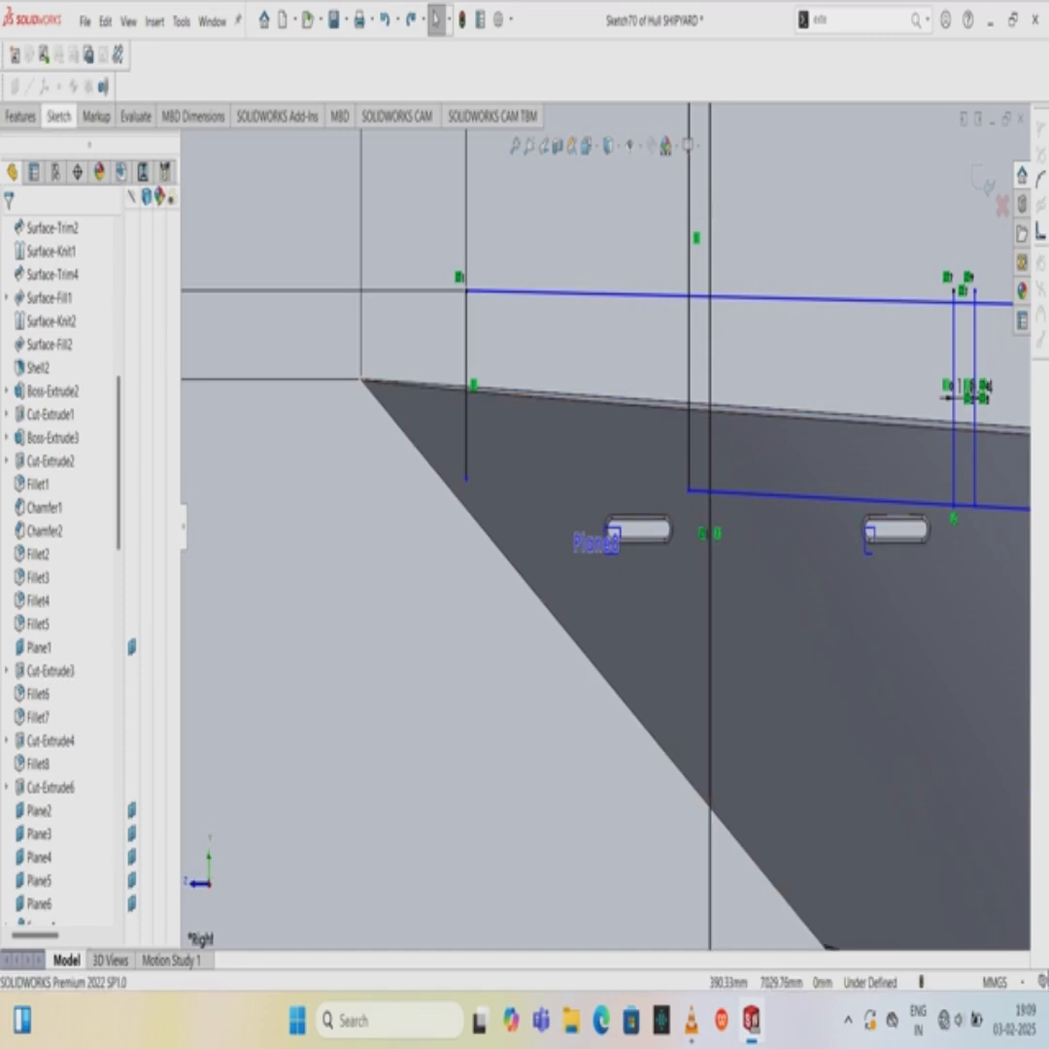
Power-trim the long pair nearest the bow to both sloping curves, removing the lower spline aft to the short pair and the upper segment between the pair.
click(58, 116)
click(238, 155)
mouse_move(809, 500)
mouse_down()
mouse_move(804, 554)
mouse_move(823, 460)
mouse_up()
drag(766, 637, 703, 670)
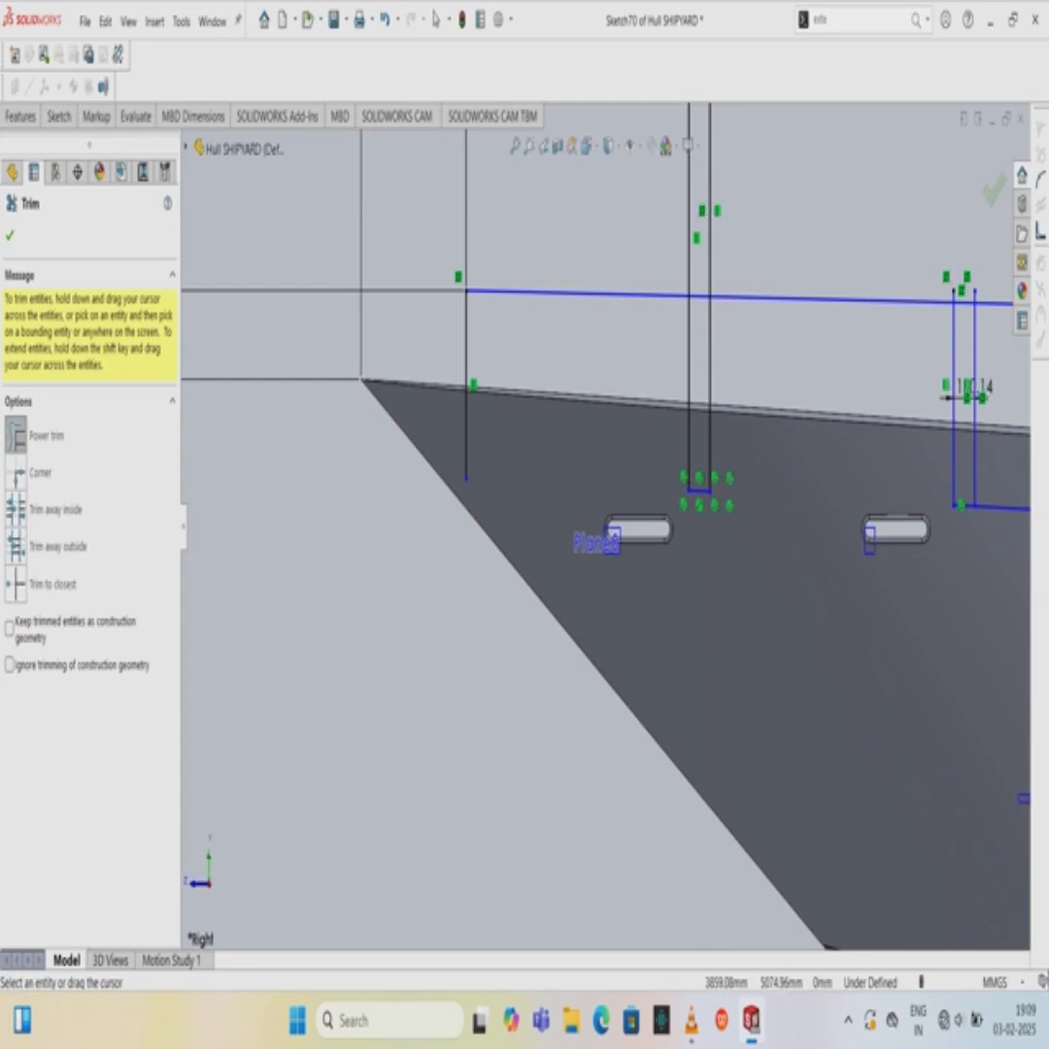
scroll(604, 527, up, 3)
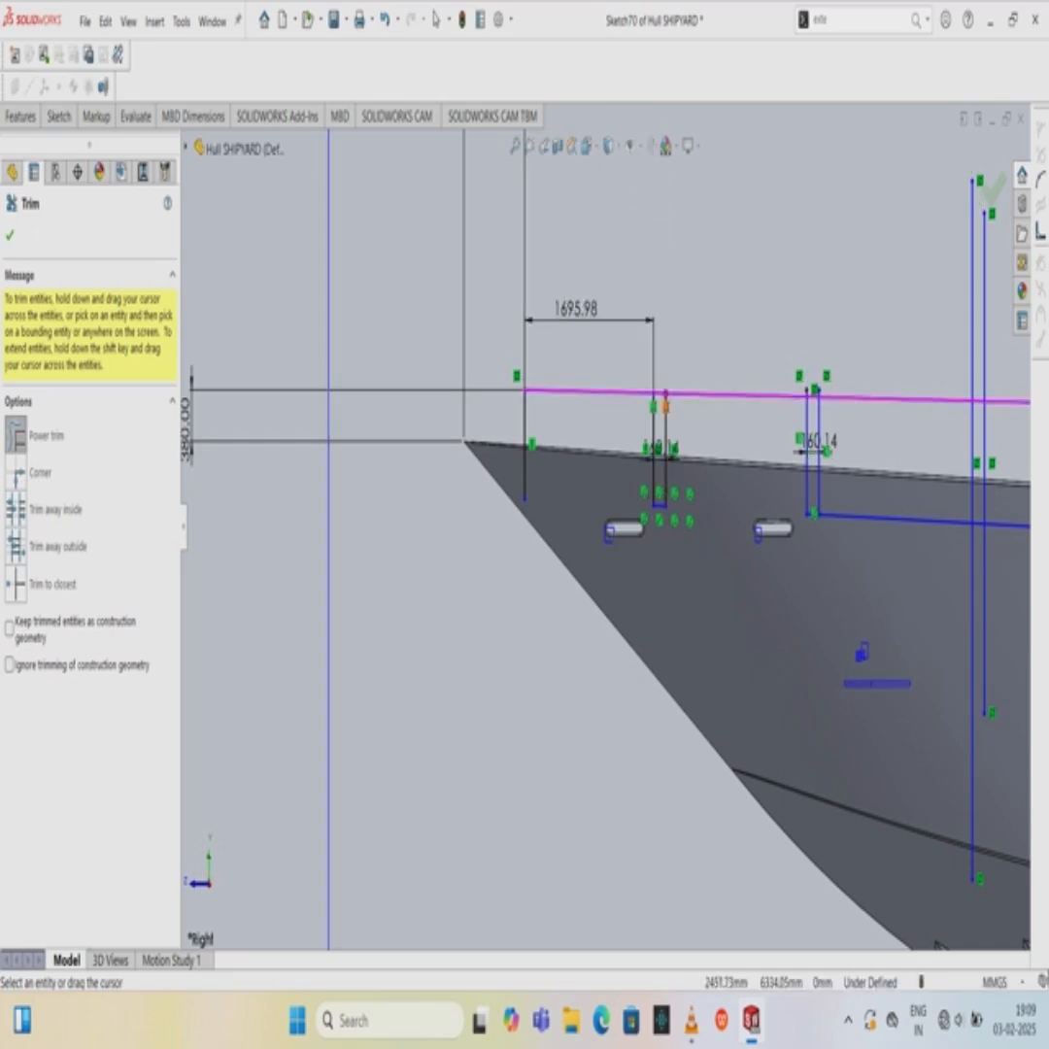
scroll(688, 374, down, 8)
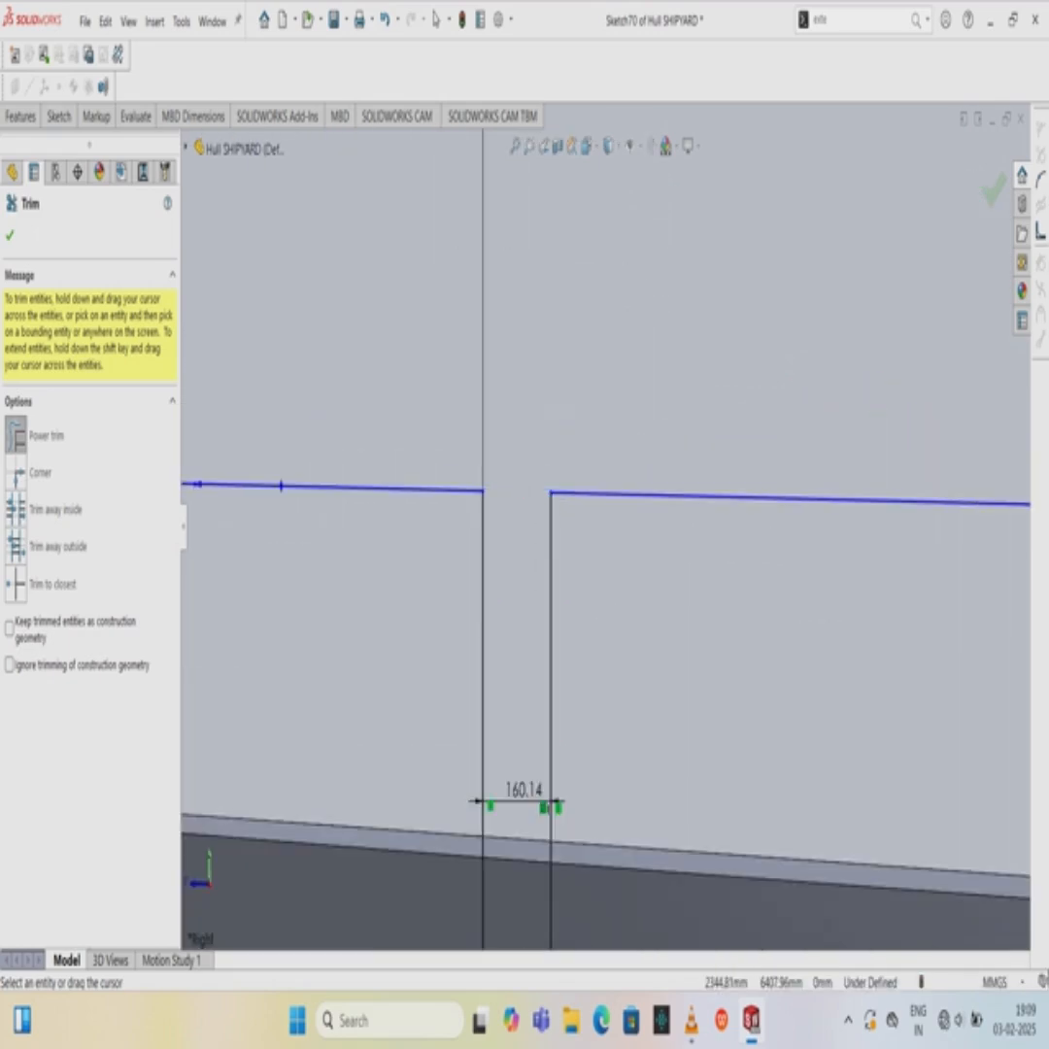
Trim the first short pair's ends above the upper sloping line and remove the upper line segment between the two lines.
scroll(704, 526, up, 8)
scroll(566, 605, down, 8)
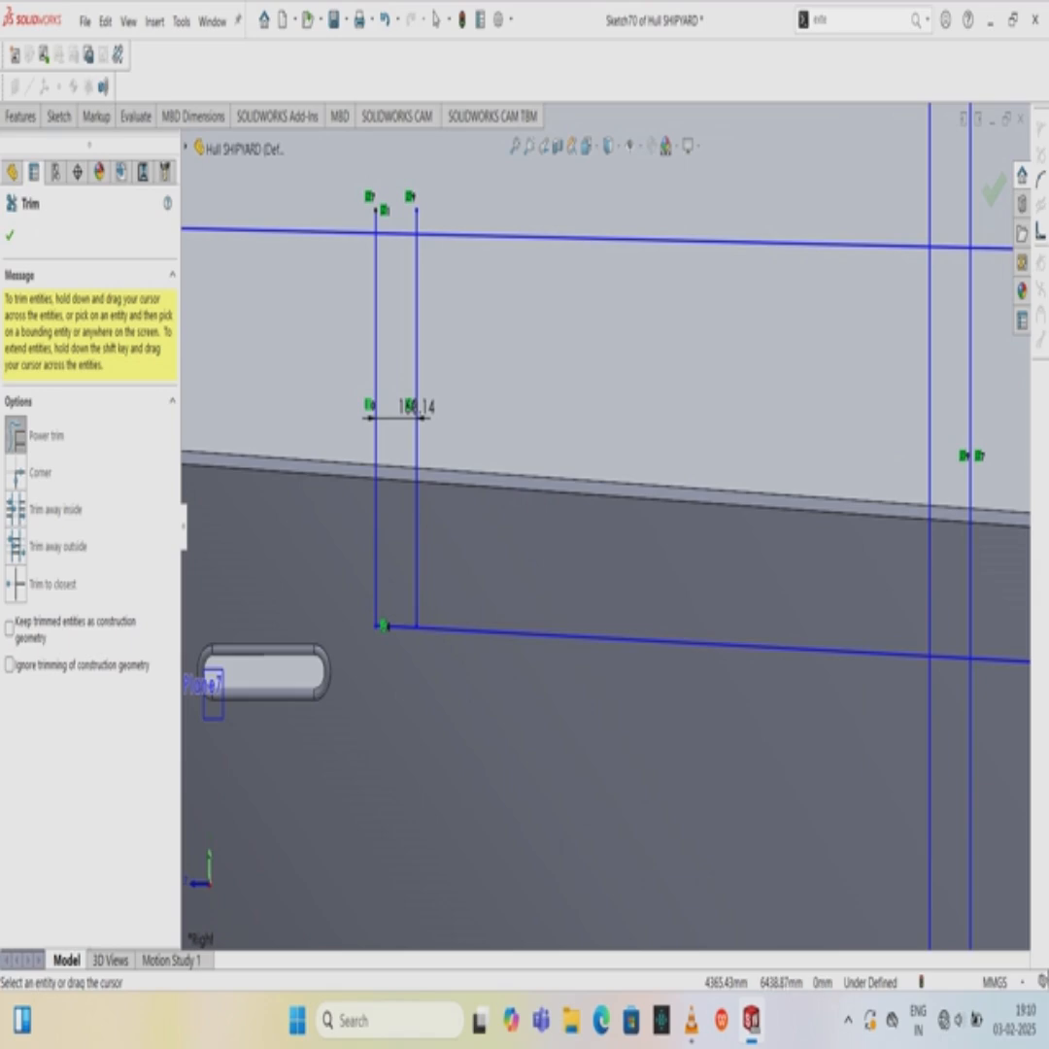
drag(393, 206, 362, 225)
mouse_move(432, 216)
mouse_down()
mouse_move(400, 223)
mouse_move(396, 244)
mouse_up()
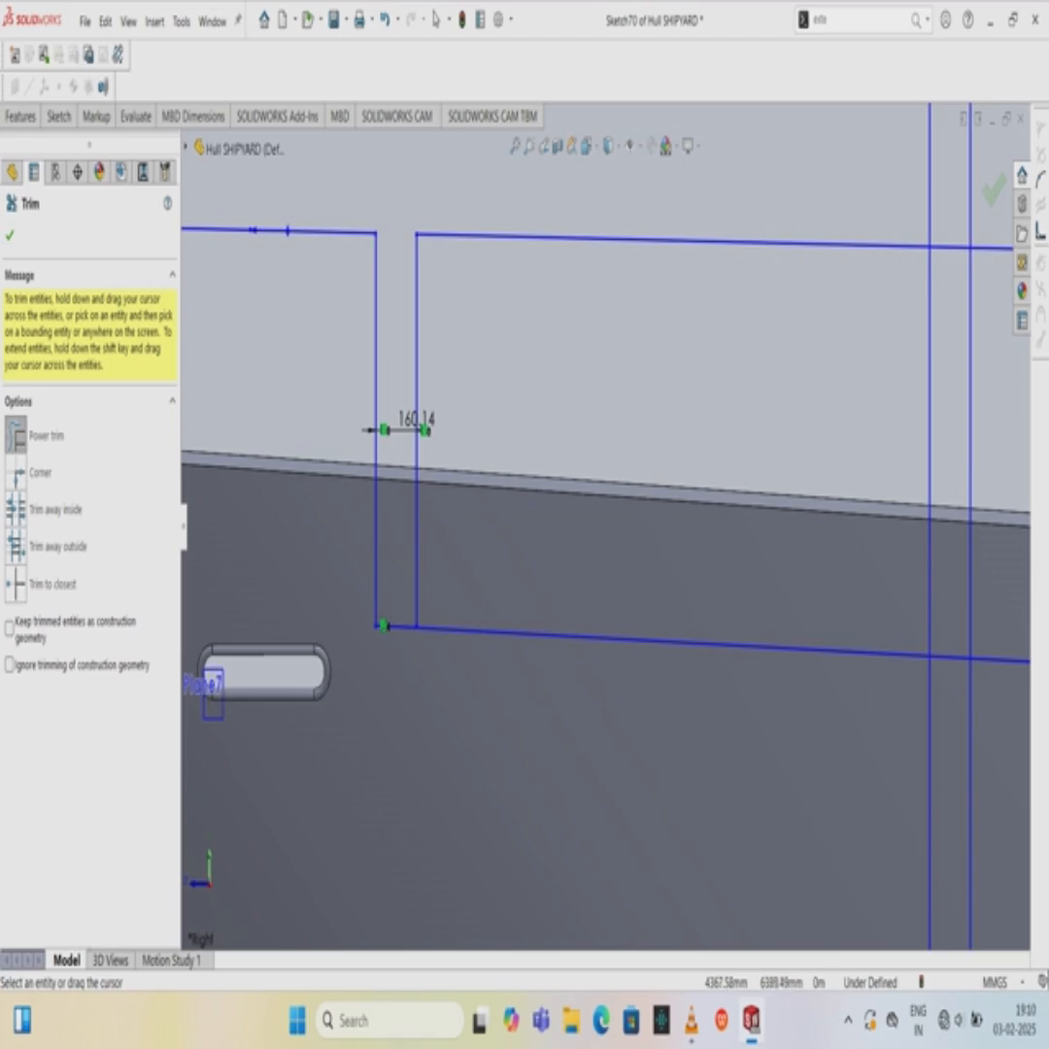
Try to trim the lower spline between the first short pair and the next long pair, and undo it.
scroll(602, 520, up, 3)
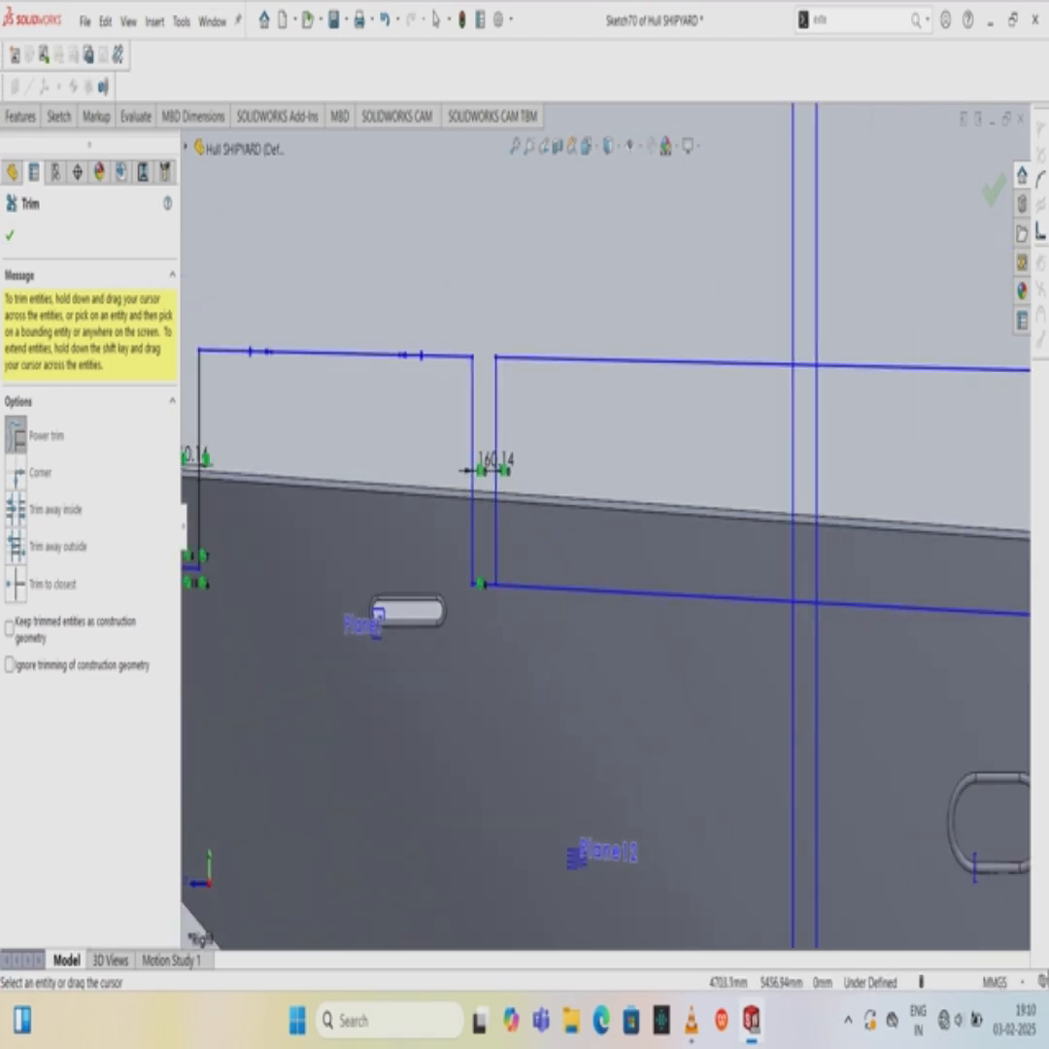
key(Escape)
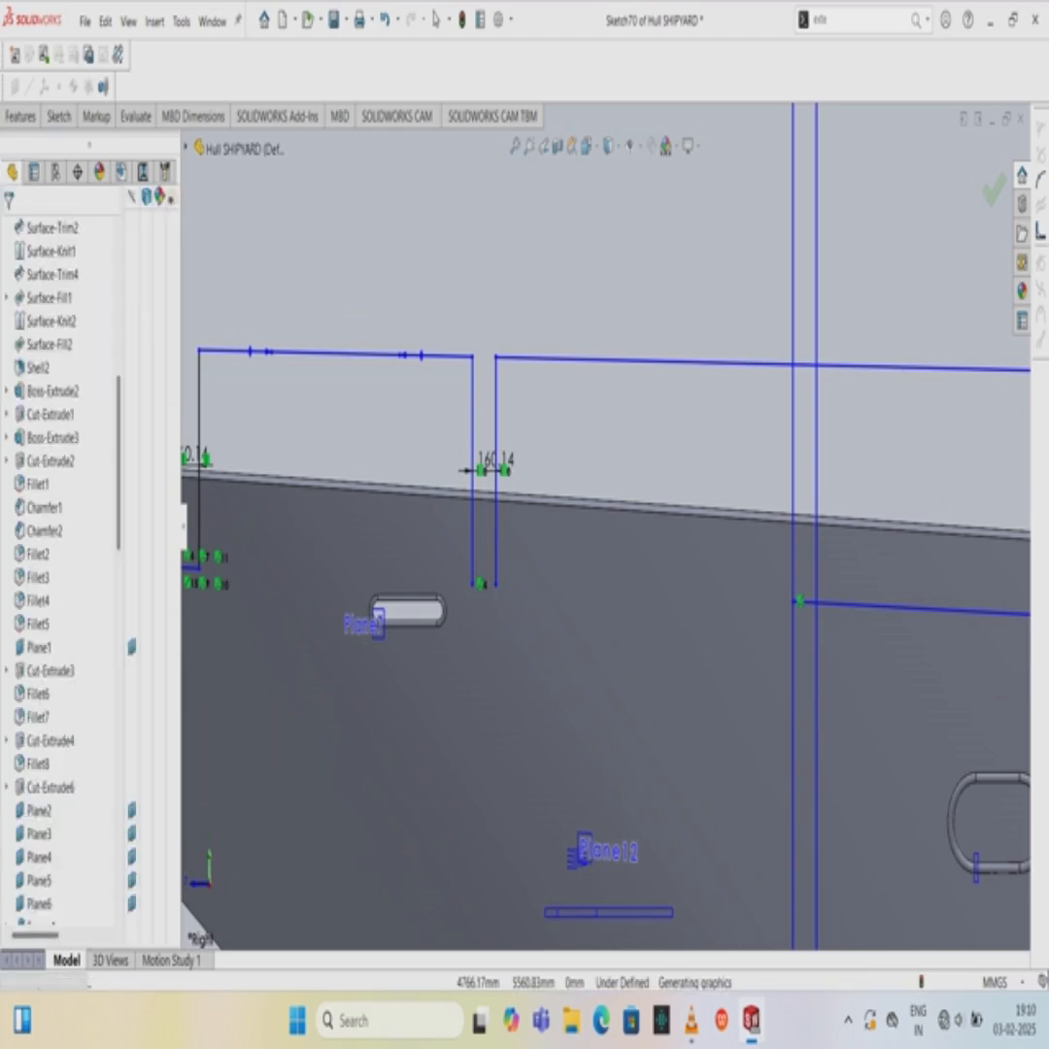
key(ctrl+z)
Extend the lower end of the first short pair's aft line to the lower spline with Extend Entities.
scroll(477, 589, down, 5)
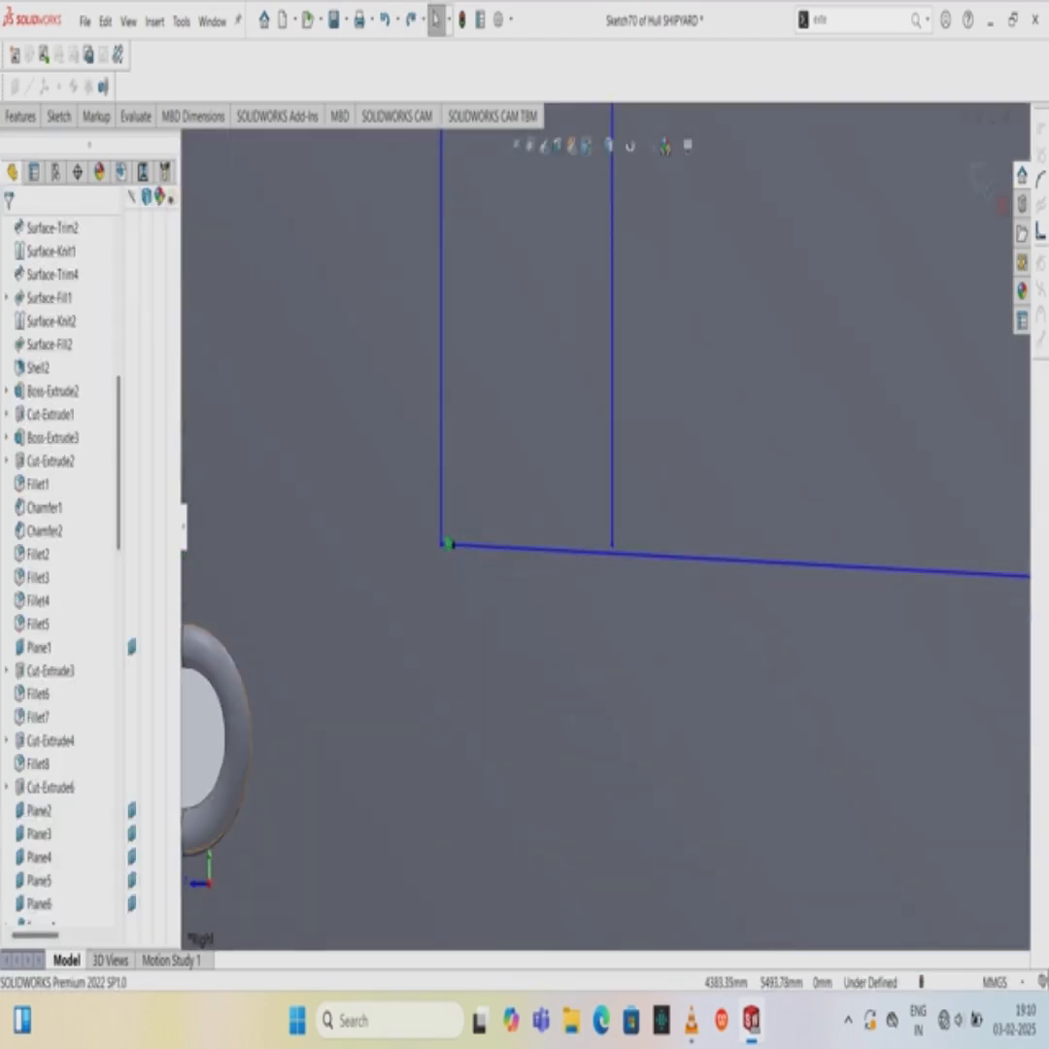
click(59, 115)
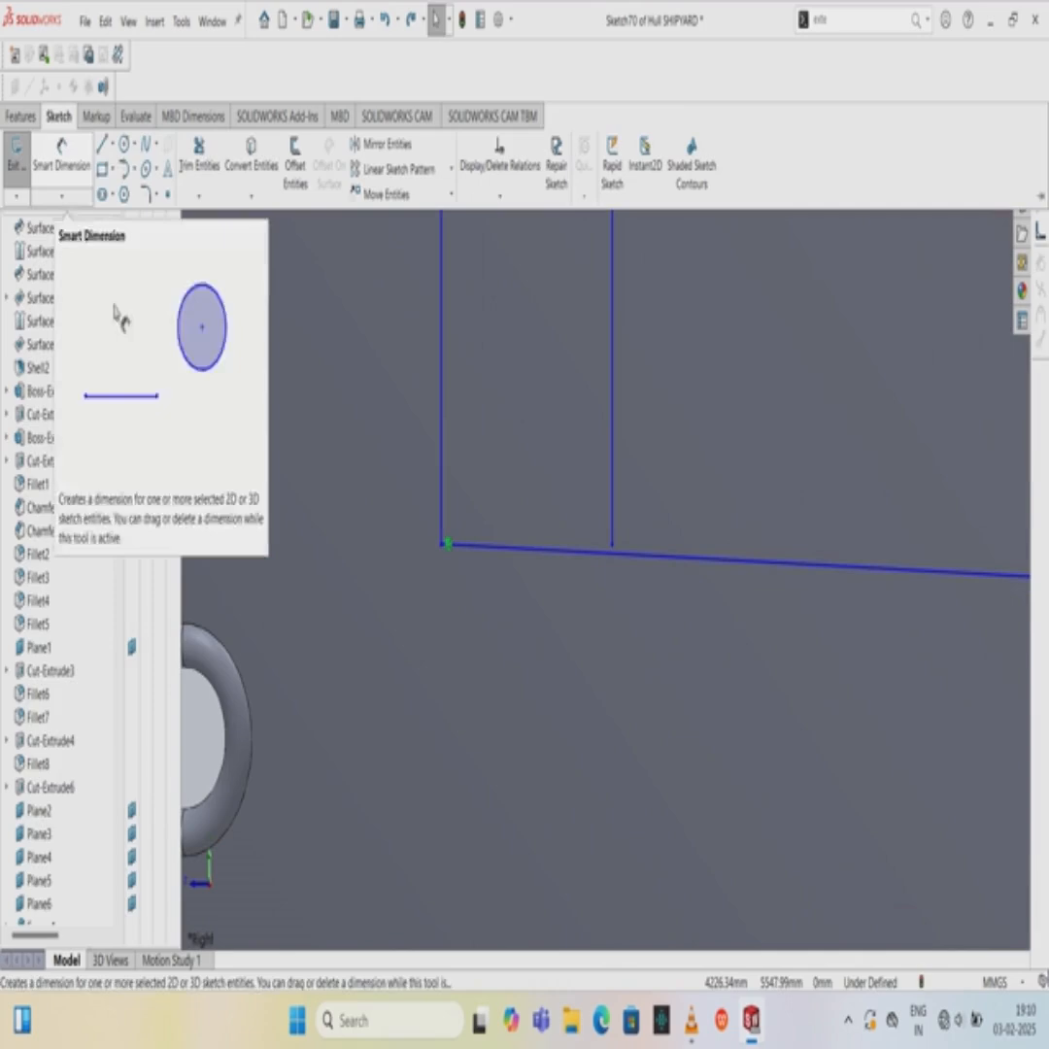
click(199, 196)
click(224, 244)
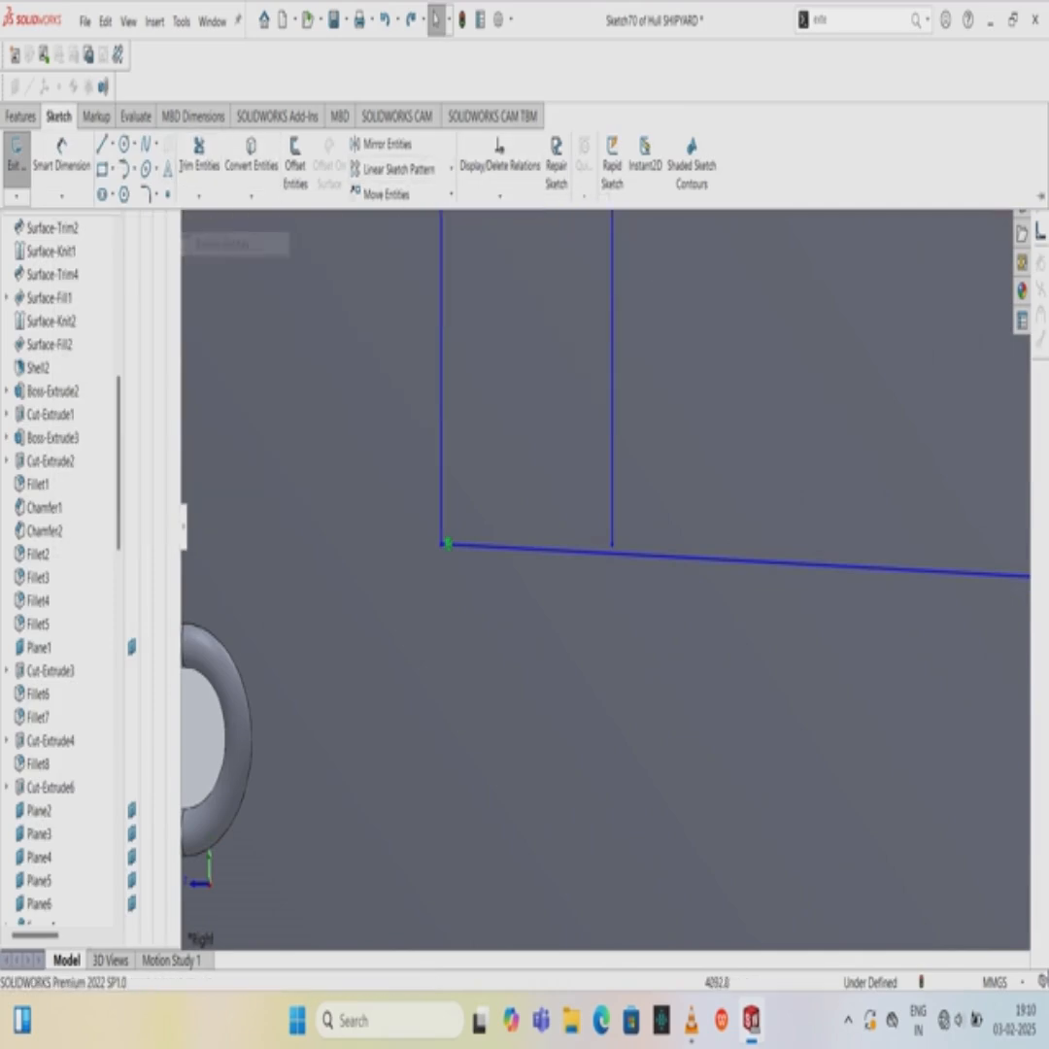
click(611, 505)
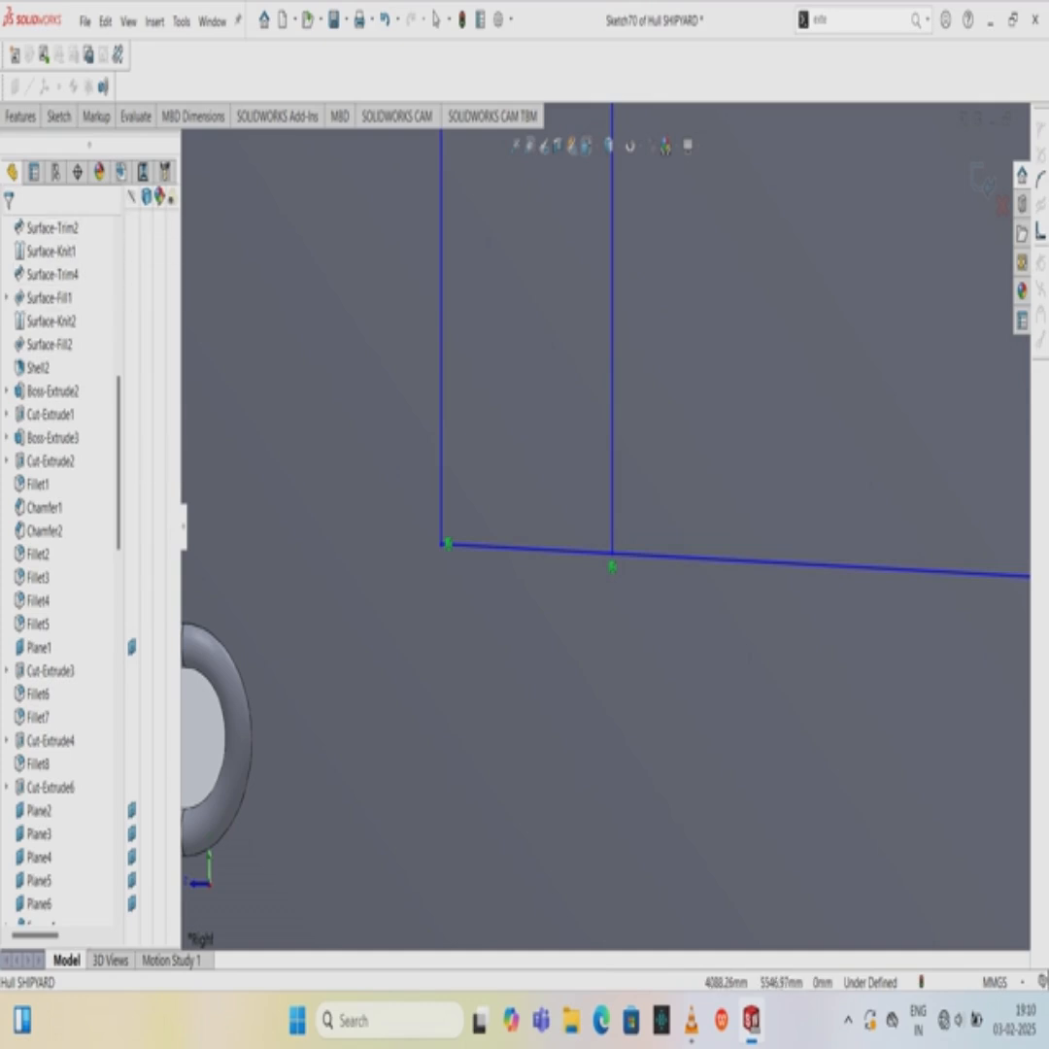
scroll(604, 527, up, 6)
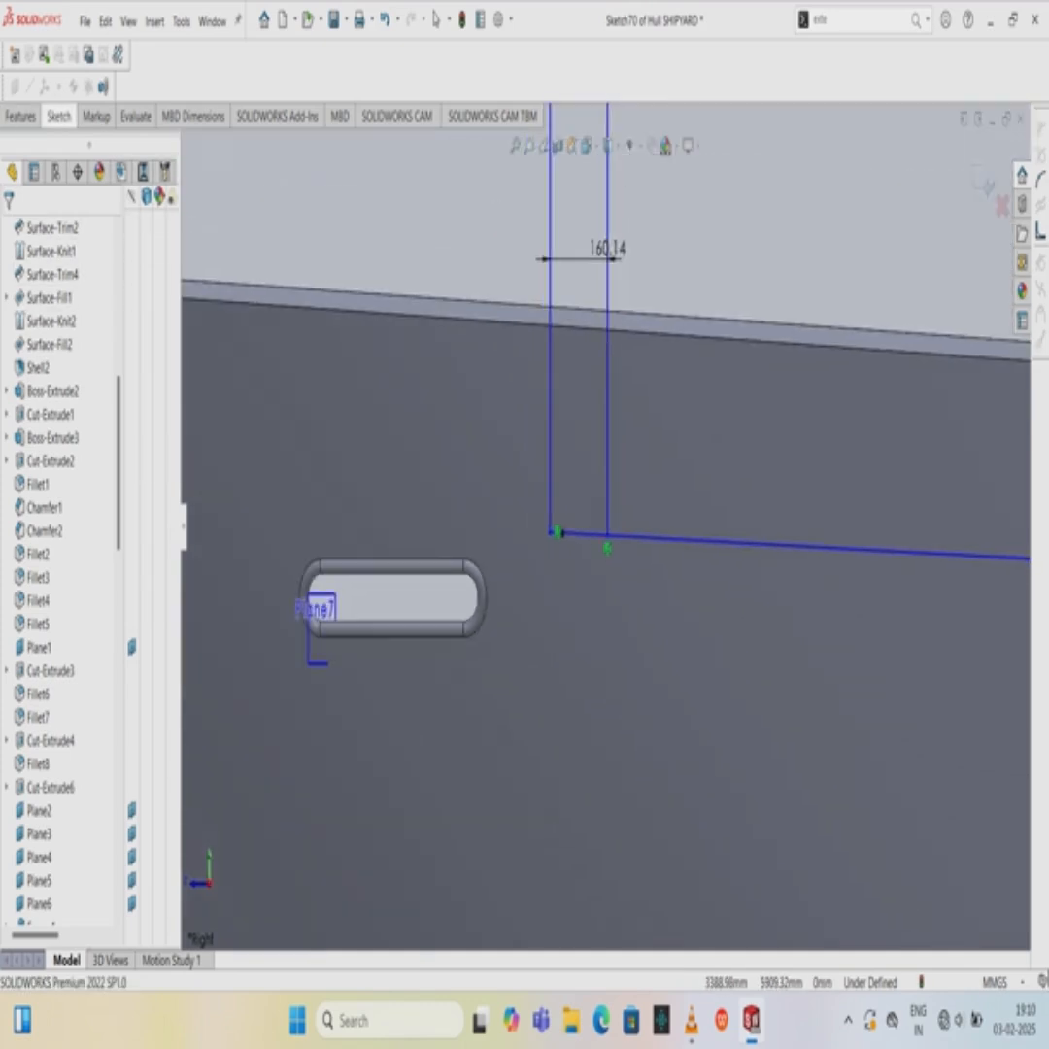
Power-trim the lower spline between the first short pair and the second long pair.
click(59, 115)
click(199, 155)
drag(725, 575, 730, 537)
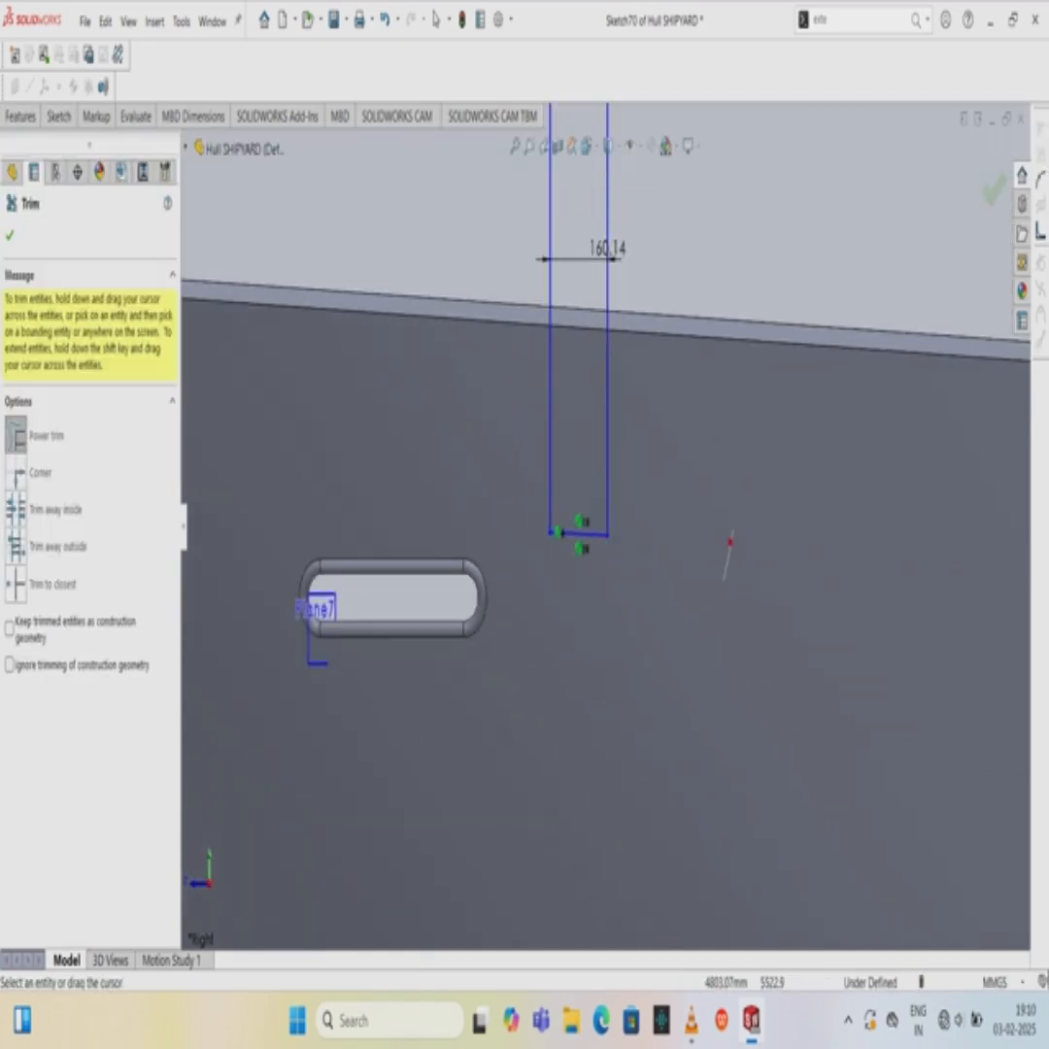
Power-trim the second long pair to both sloping curves, removing the upper segment between its lines and the lower spline aft to the next short pair.
scroll(726, 537, down, 1)
scroll(757, 522, down, 3)
scroll(757, 522, up, 8)
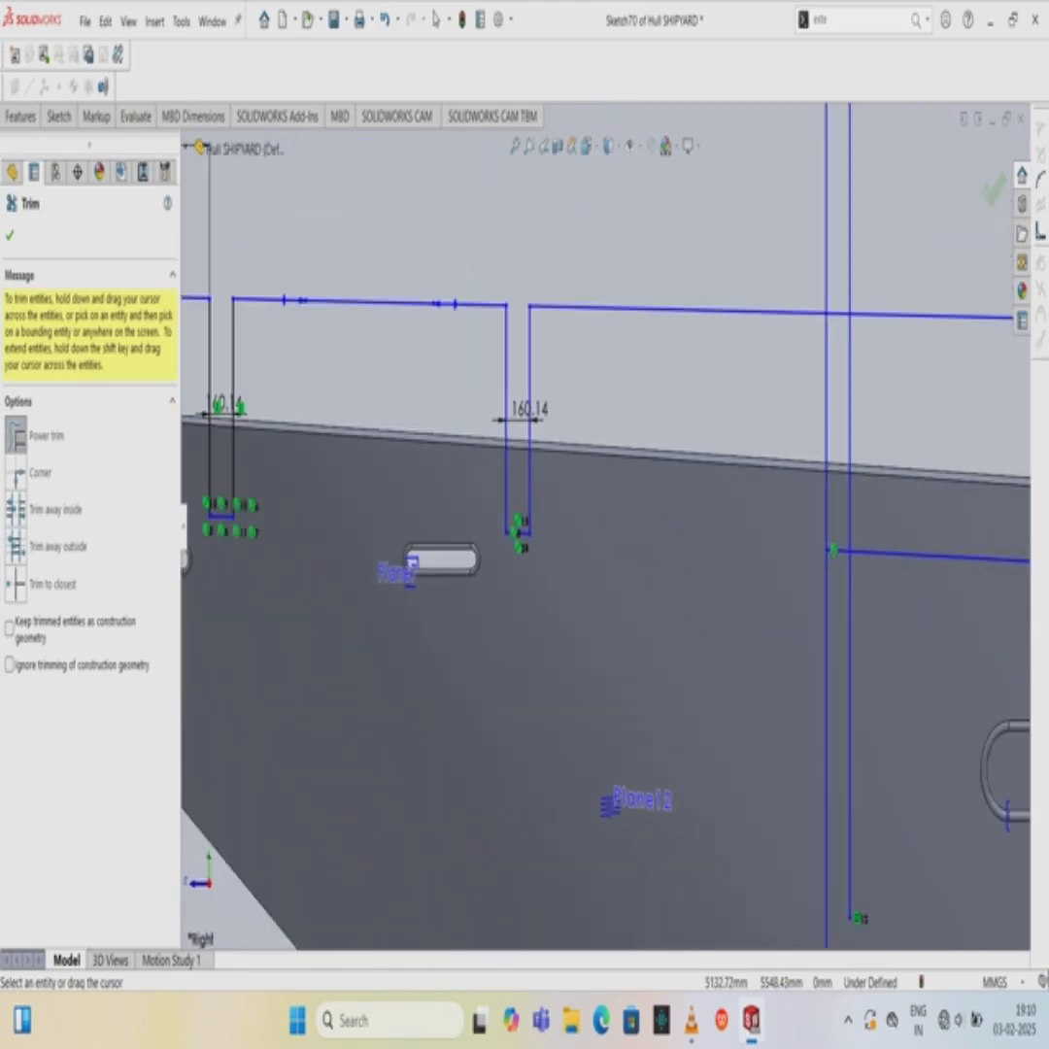
scroll(607, 518, up, 3)
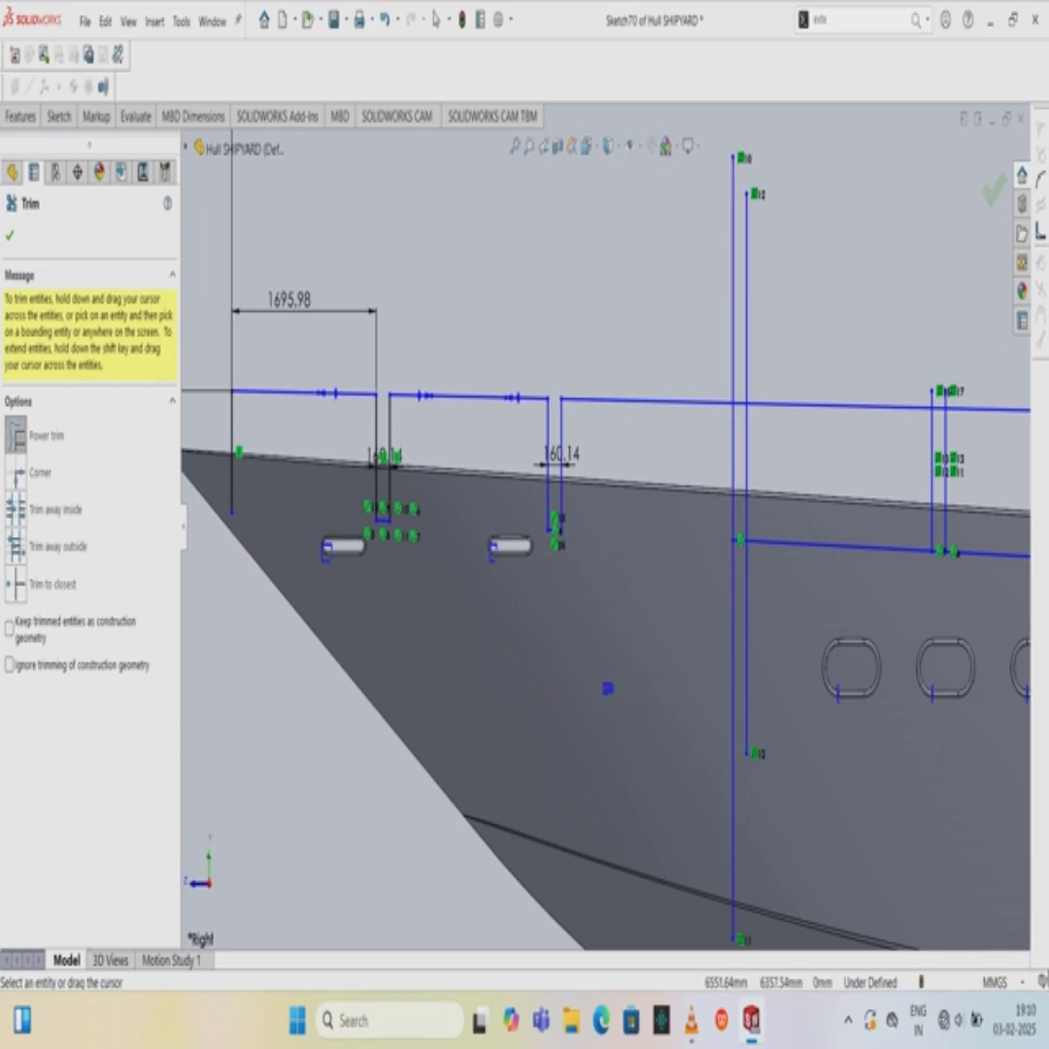
drag(739, 412, 735, 393)
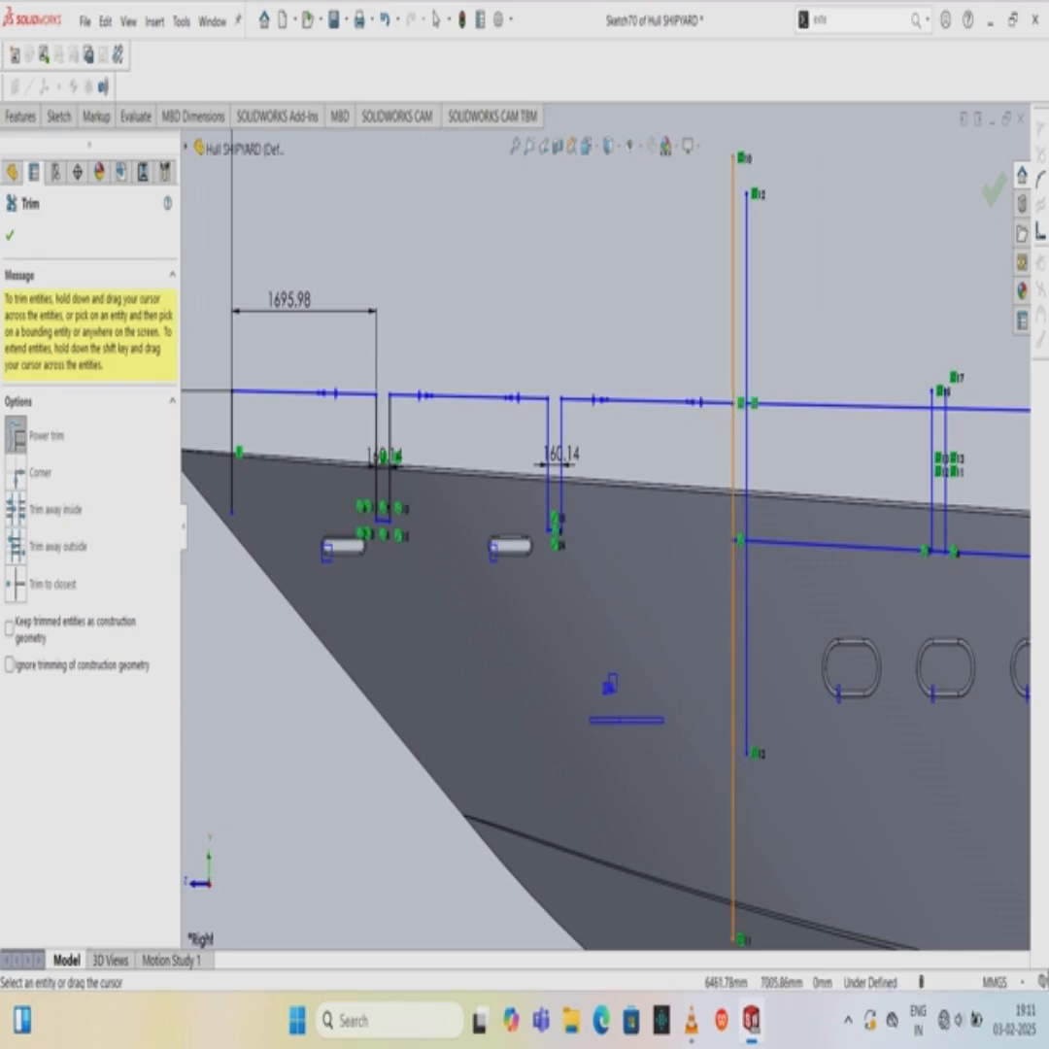
click(733, 378)
click(734, 401)
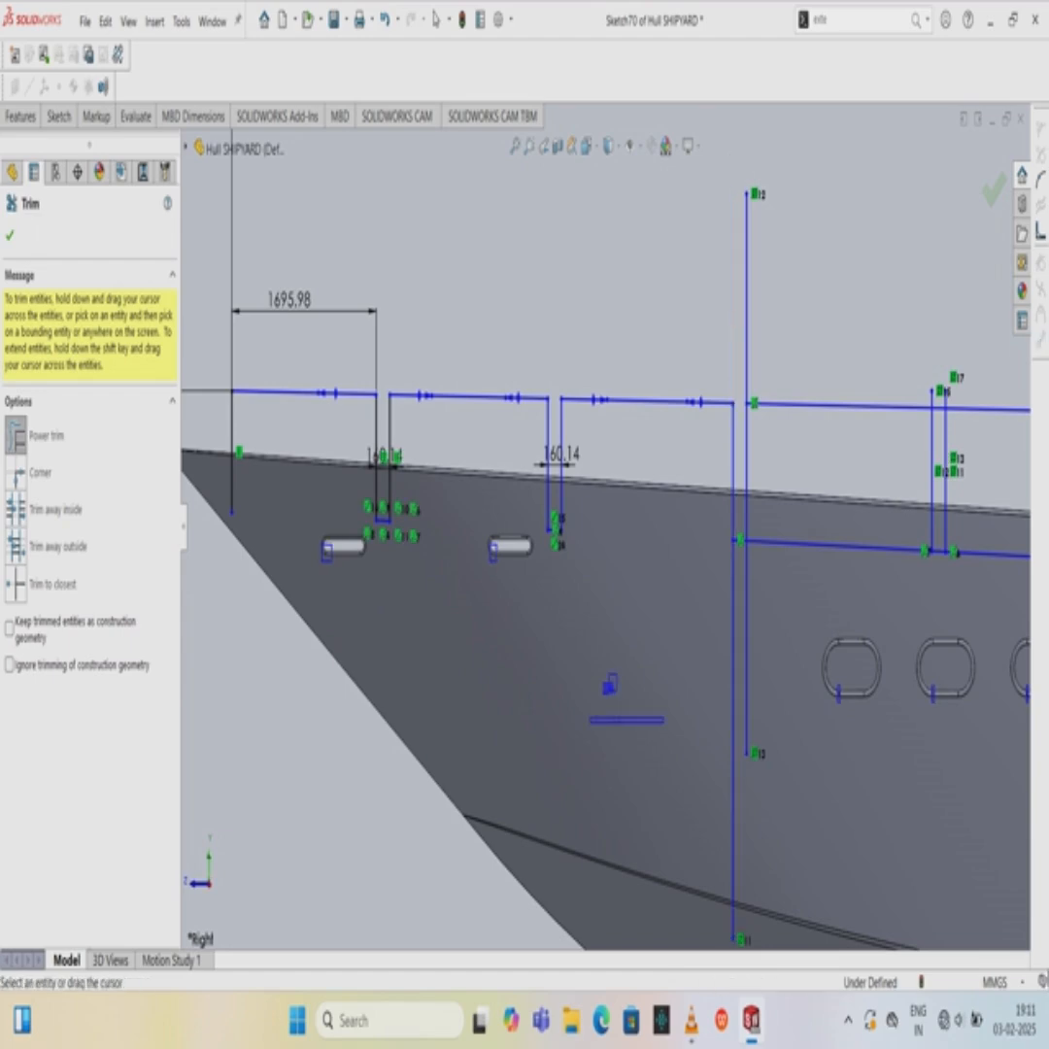
drag(759, 320, 730, 322)
scroll(821, 752, down, 3)
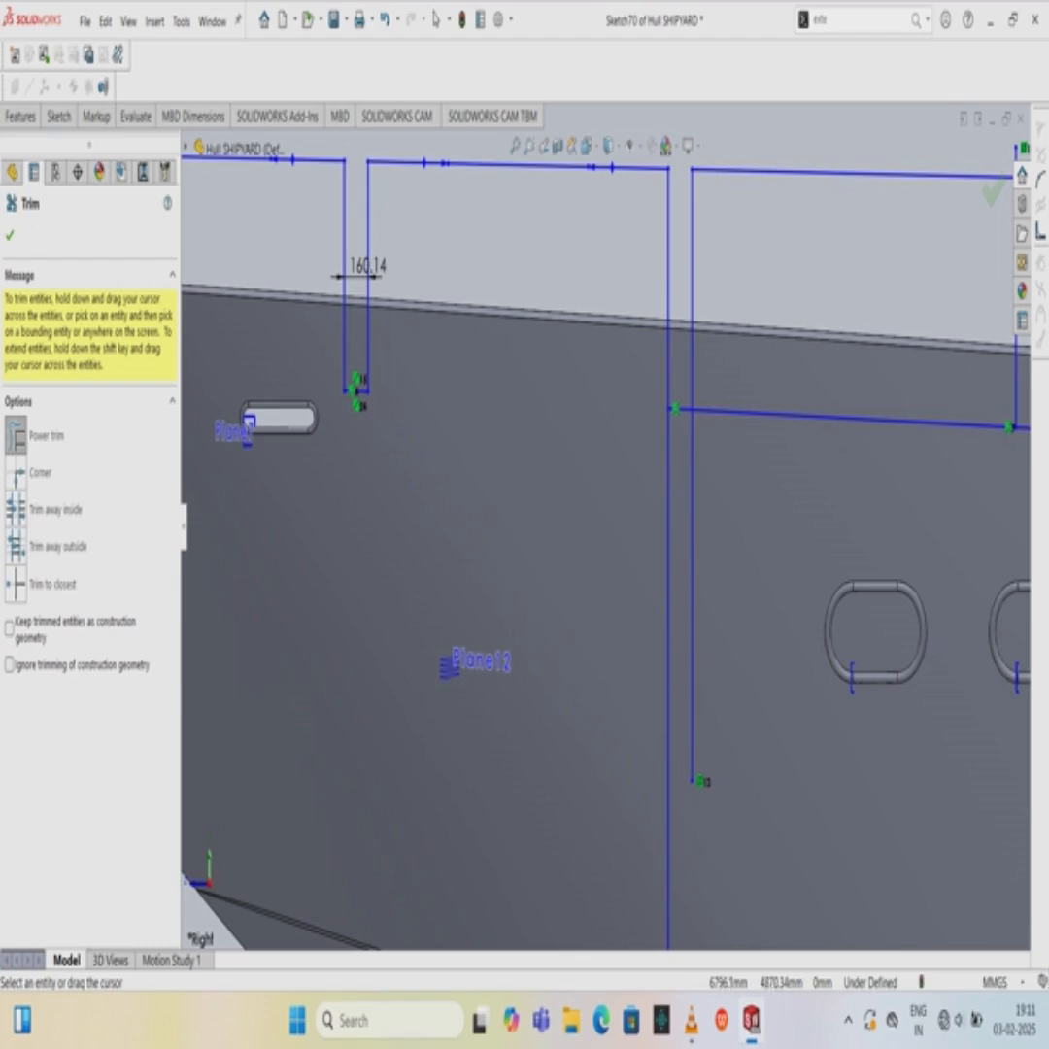
drag(733, 500, 651, 530)
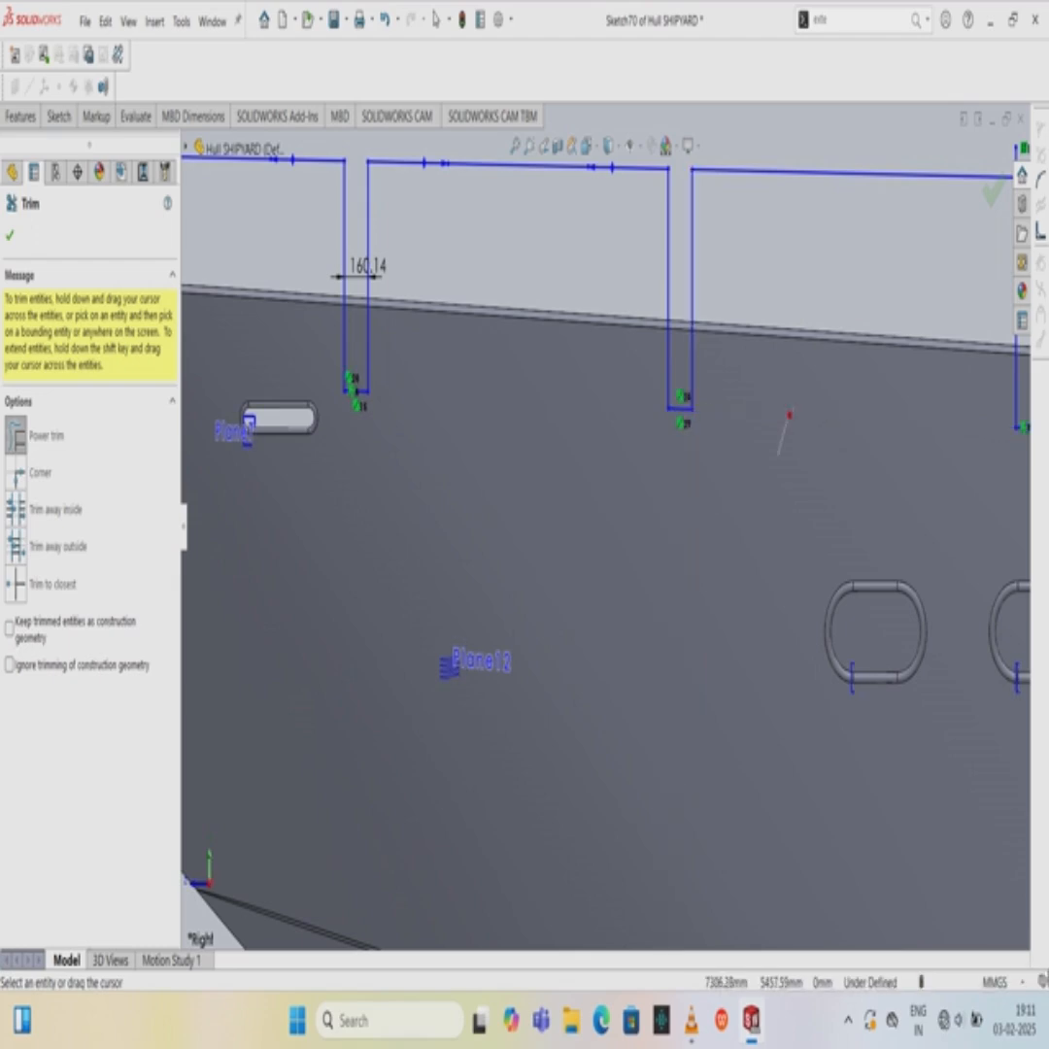
Trim the second short pair's ends above the upper sloping line and remove the upper segment between its two lines.
scroll(596, 525, up, 3)
scroll(855, 456, up, 1)
scroll(863, 452, down, 5)
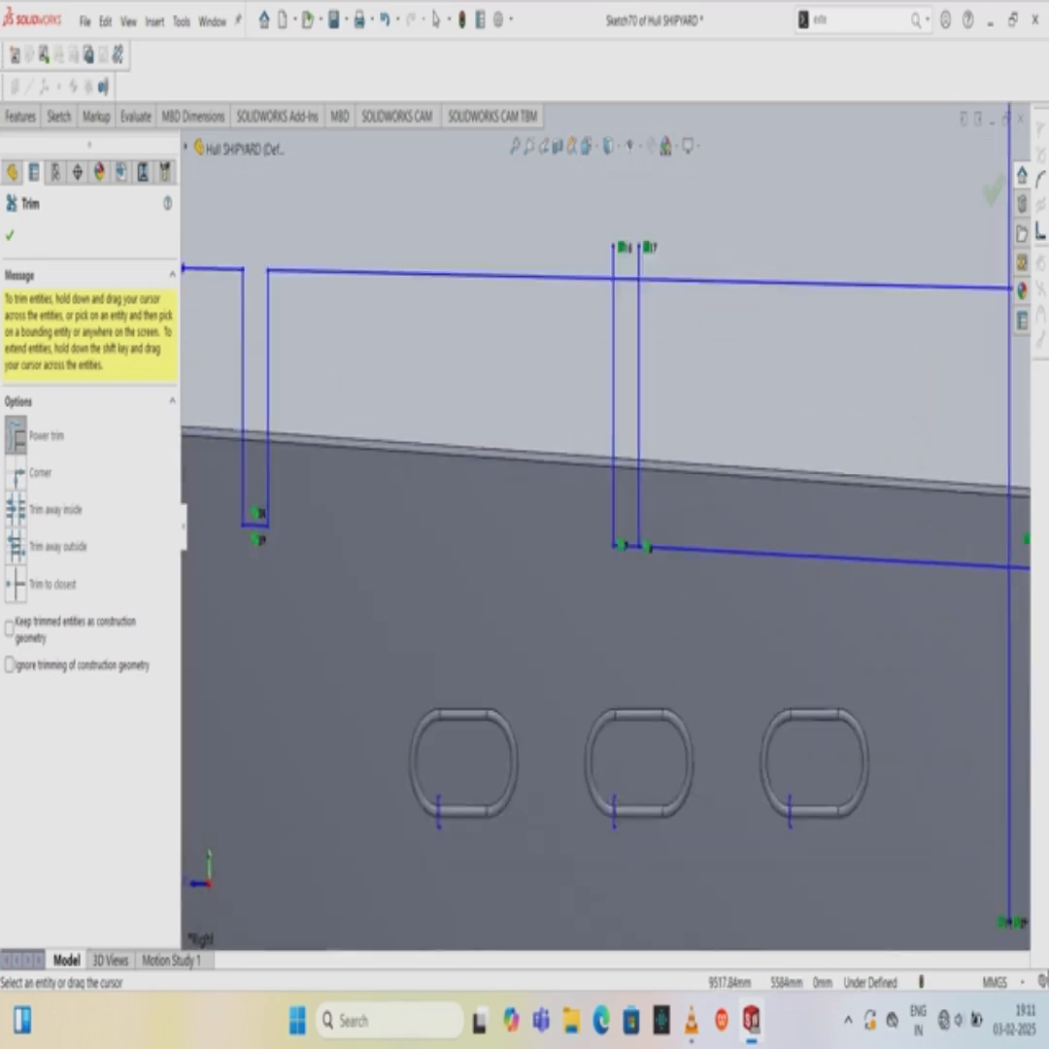
scroll(835, 457, up, 3)
scroll(806, 460, down, 2)
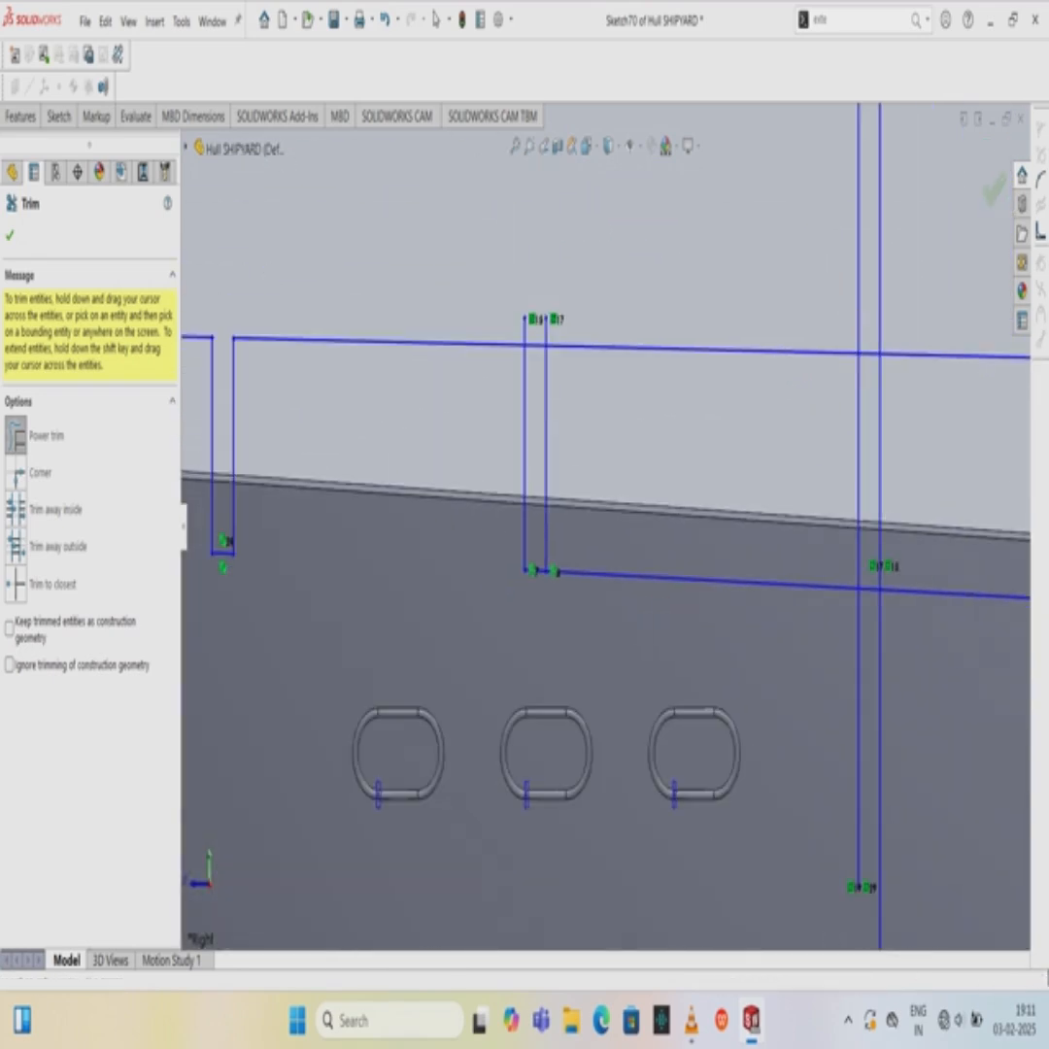
drag(537, 367, 534, 331)
click(525, 323)
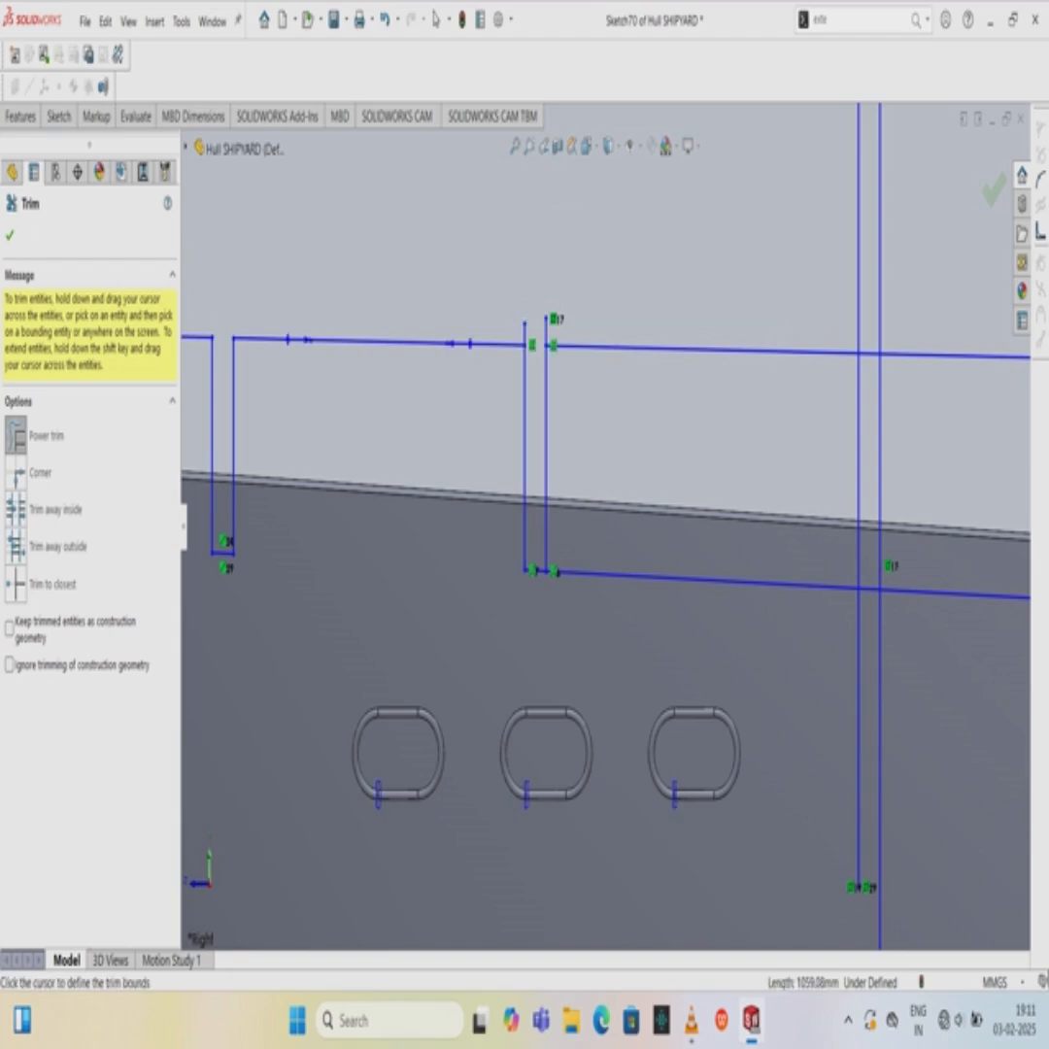
scroll(526, 295, down, 5)
drag(546, 406, 500, 400)
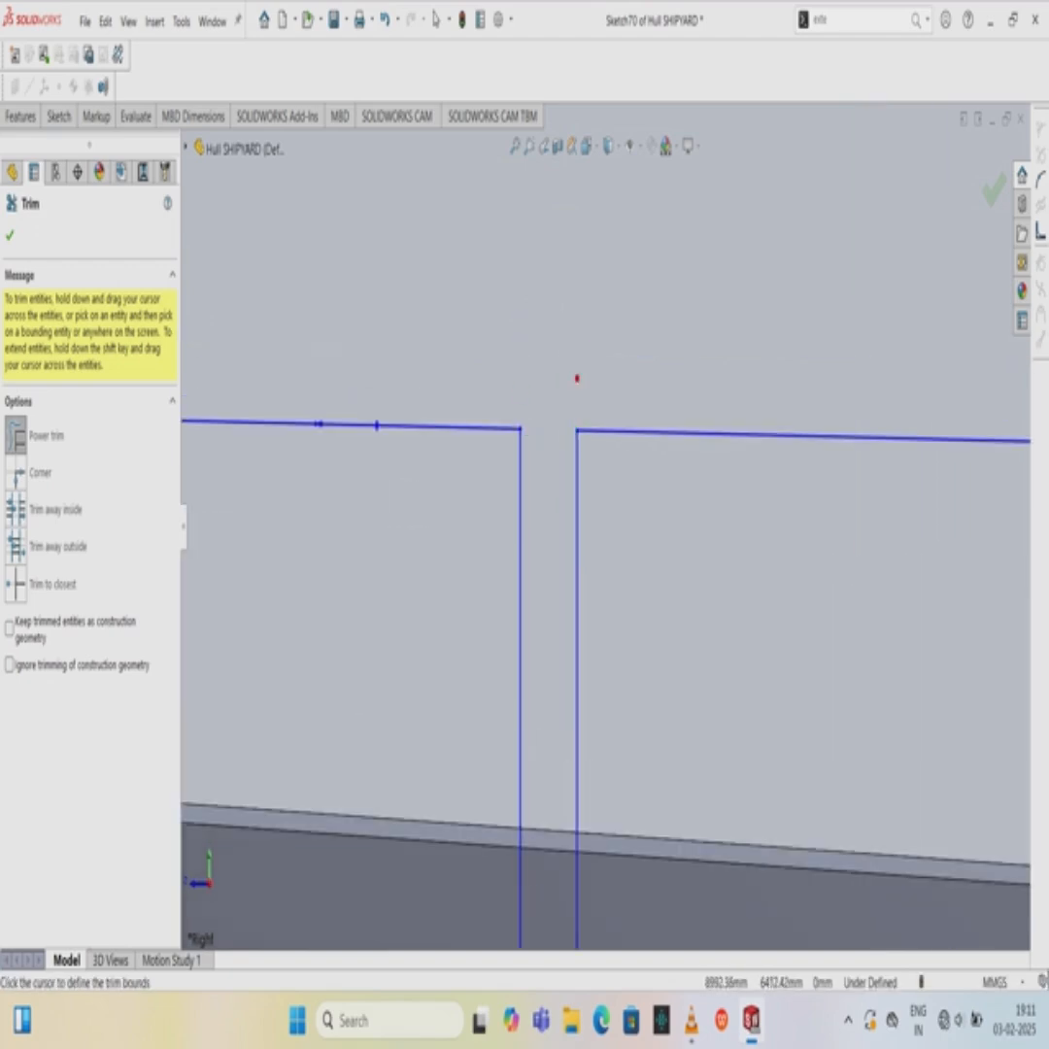
Trim away the lower spline from beneath the second short pair aft to the third long pair.
scroll(612, 509, up, 5)
scroll(651, 617, down, 5)
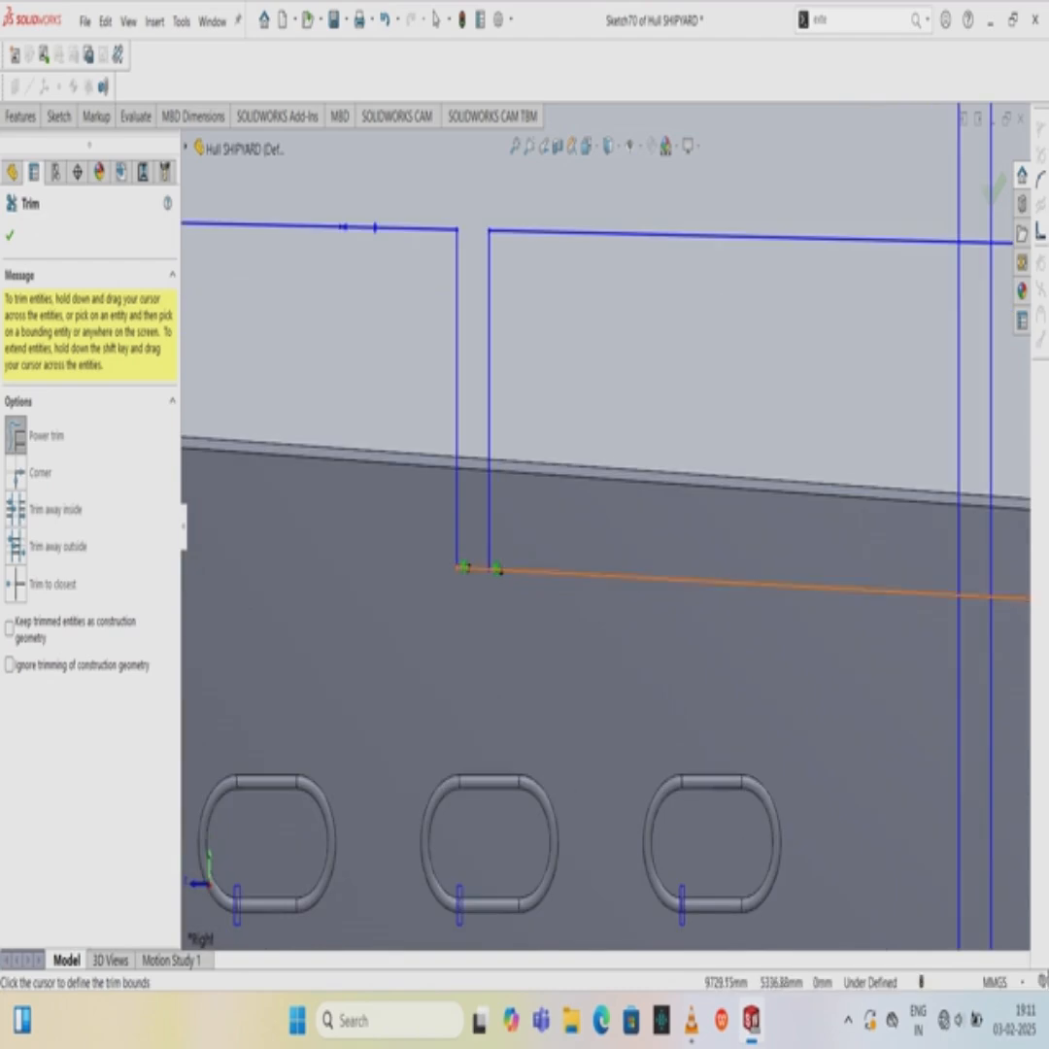
click(630, 578)
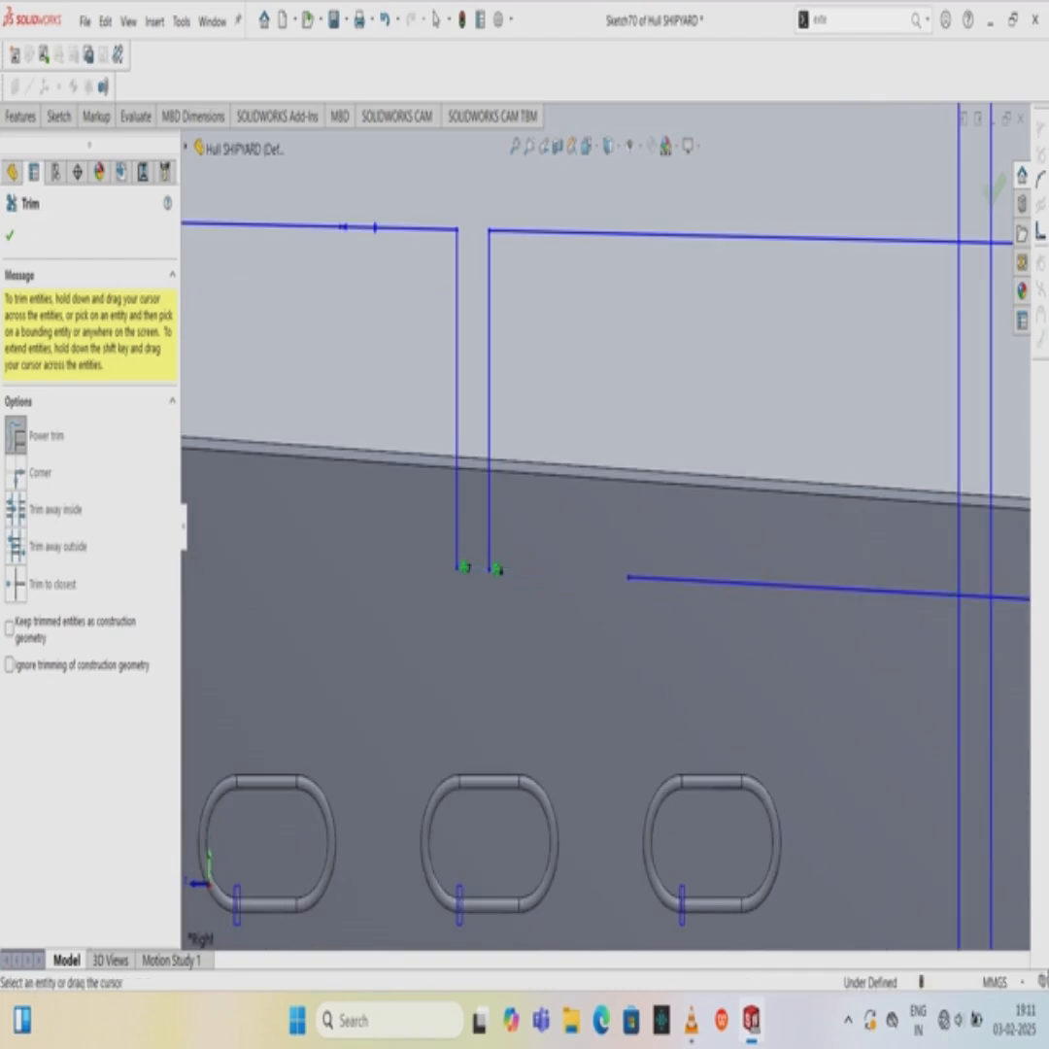
drag(681, 647, 716, 565)
Trim the third long pair's ends below the lower spline and remove the spline aft to the third short pair.
scroll(602, 520, up, 4)
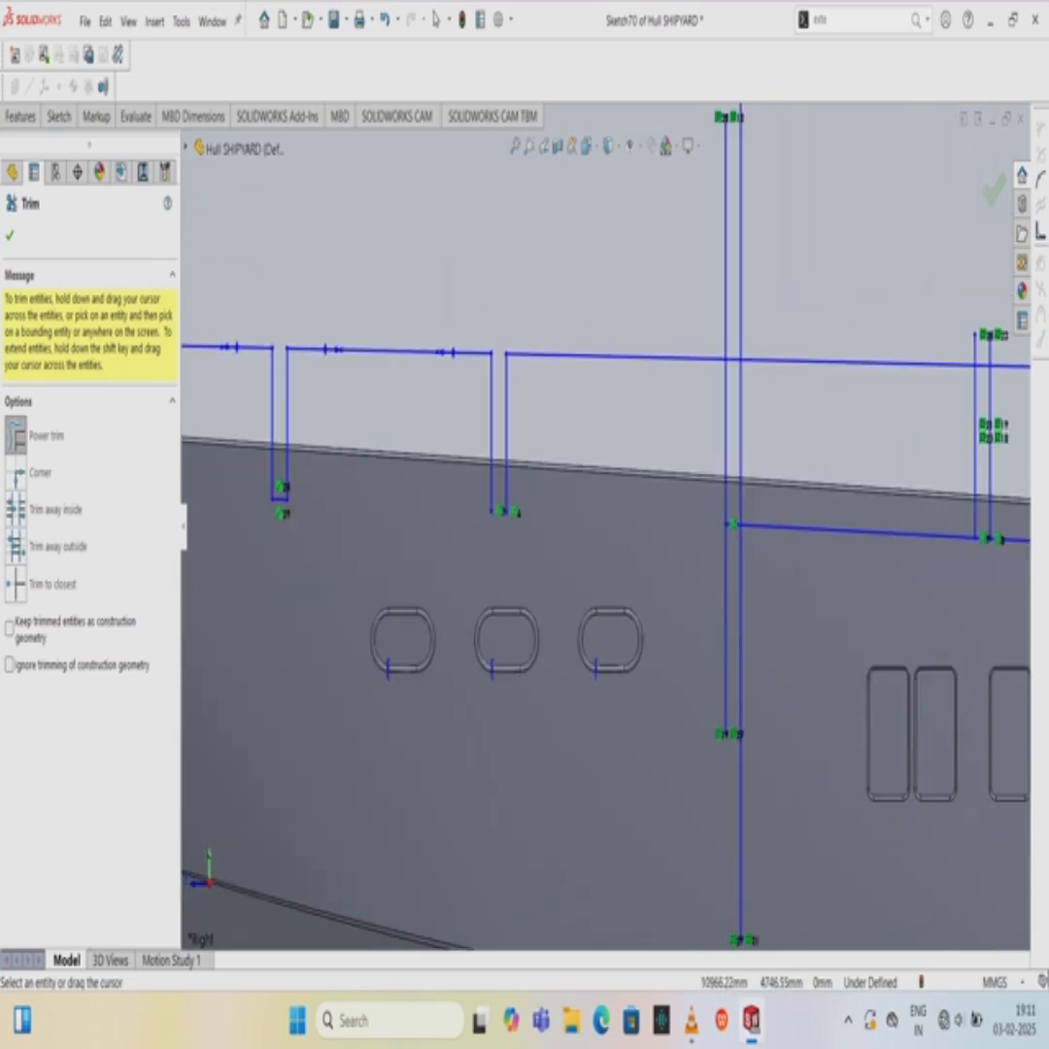
mouse_move(765, 613)
mouse_down()
mouse_move(728, 611)
mouse_move(740, 601)
mouse_up()
click(726, 629)
drag(829, 520, 821, 537)
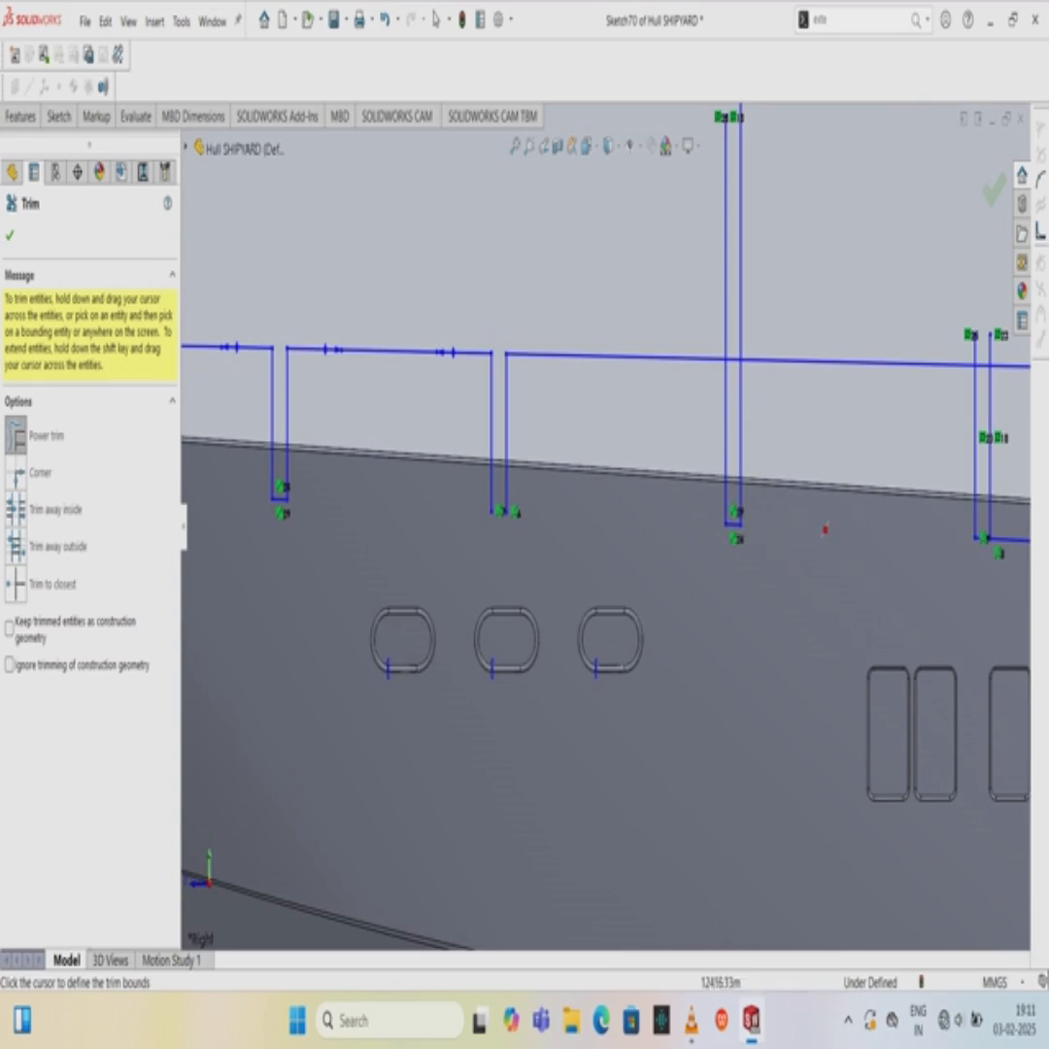
Remove the upper line segment inside the third long pair and trim the pair's ends above the upper sloping line.
scroll(738, 427, up, 4)
scroll(720, 420, down, 3)
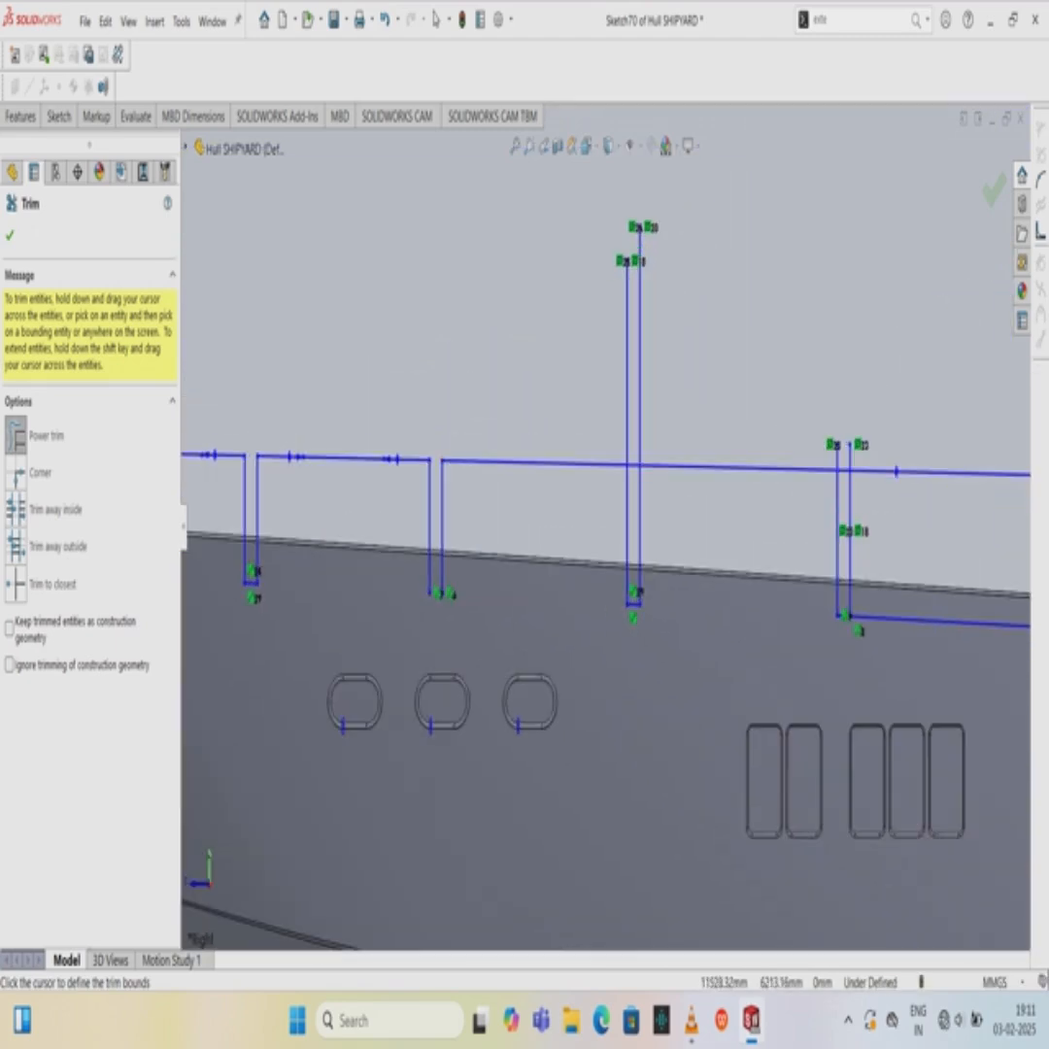
drag(635, 472, 629, 460)
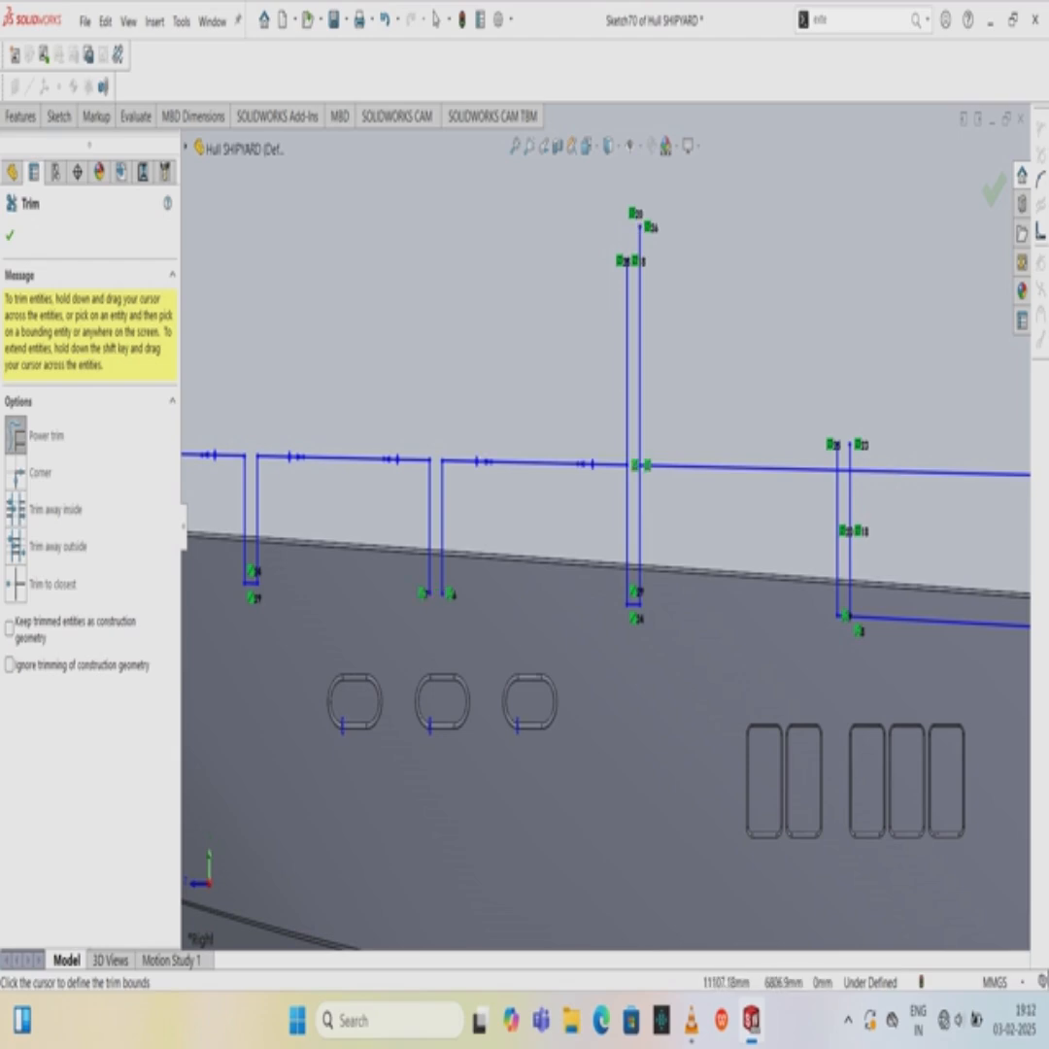
mouse_move(642, 381)
mouse_down()
mouse_move(622, 391)
mouse_move(629, 425)
mouse_up()
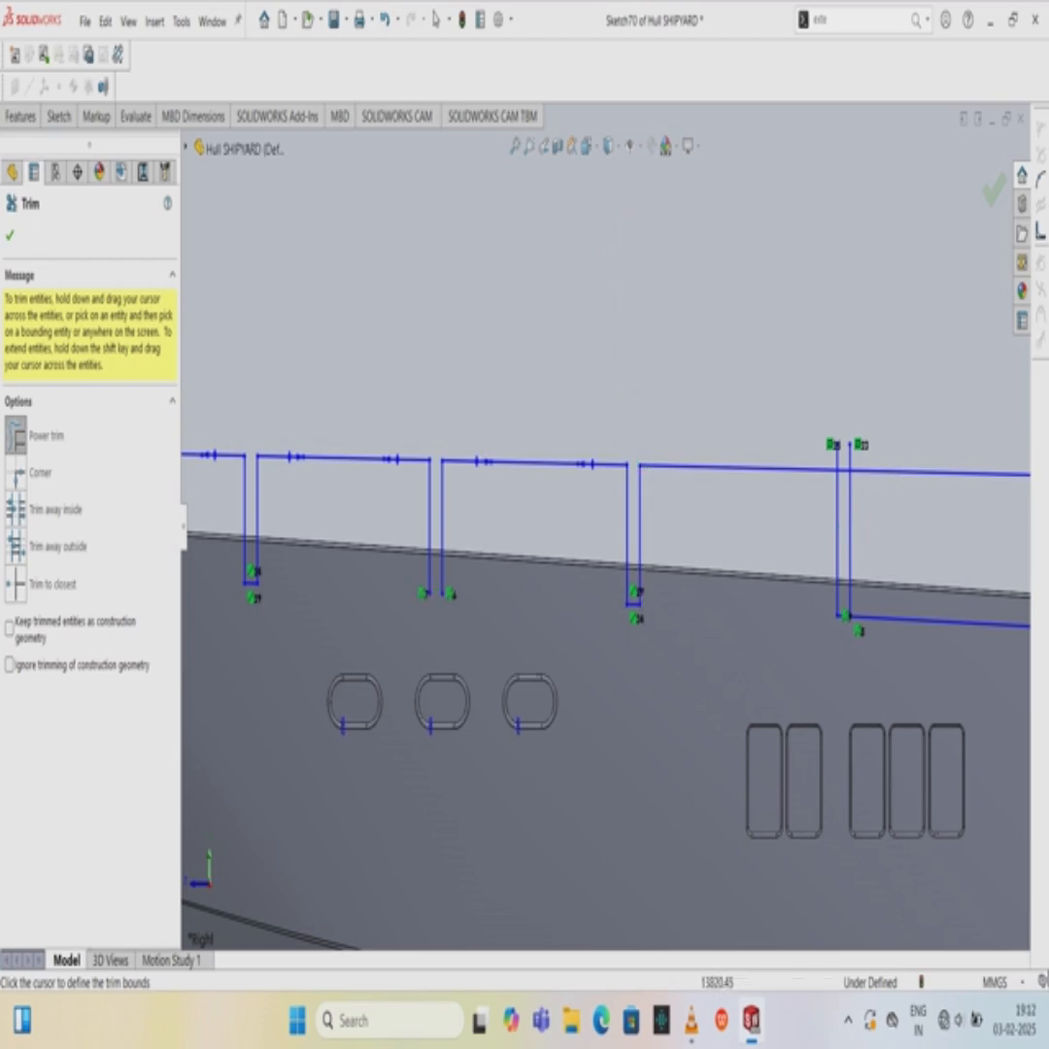
Trim the third short pair's ends above the upper sloping line and remove the upper segment between its lines.
scroll(605, 526, up, 3)
scroll(804, 621, down, 6)
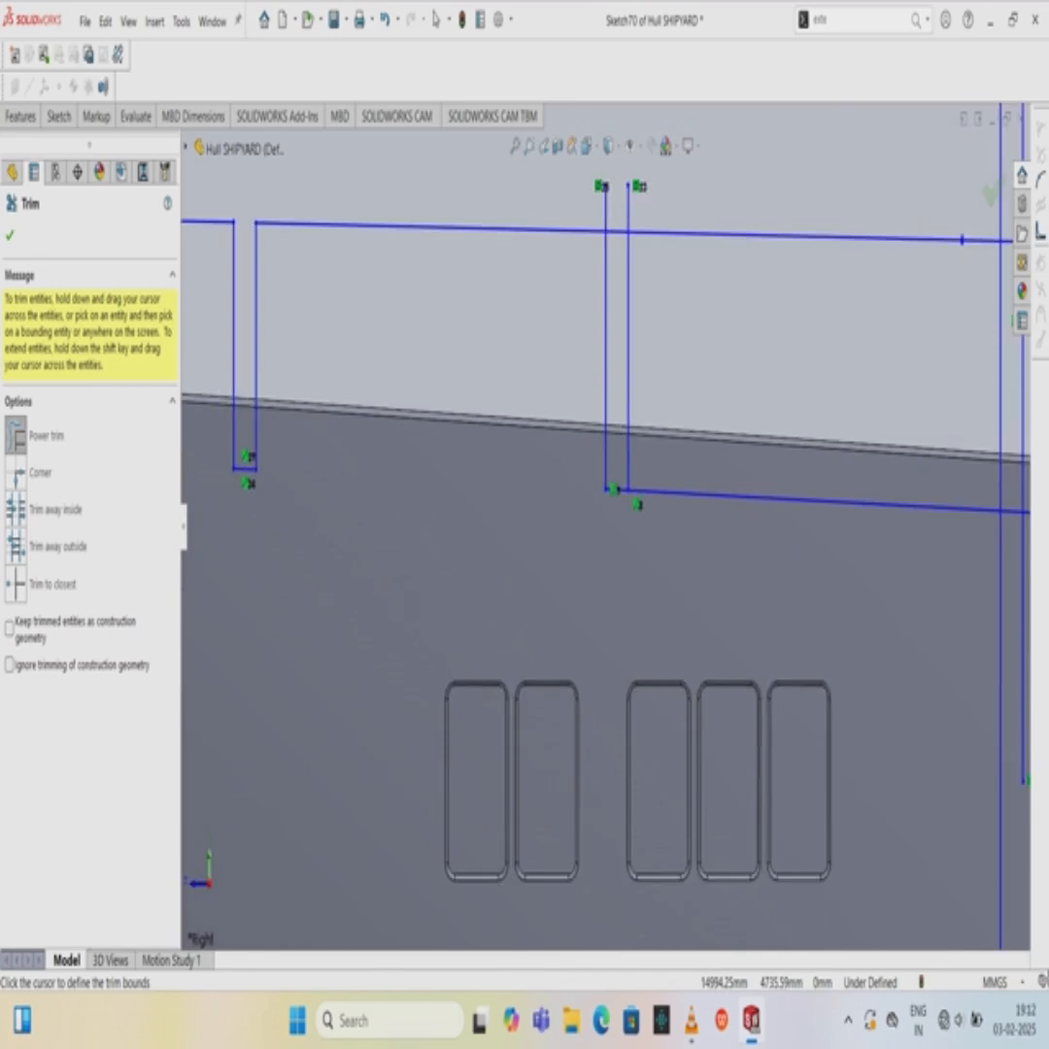
scroll(689, 507, up, 3)
scroll(604, 306, down, 5)
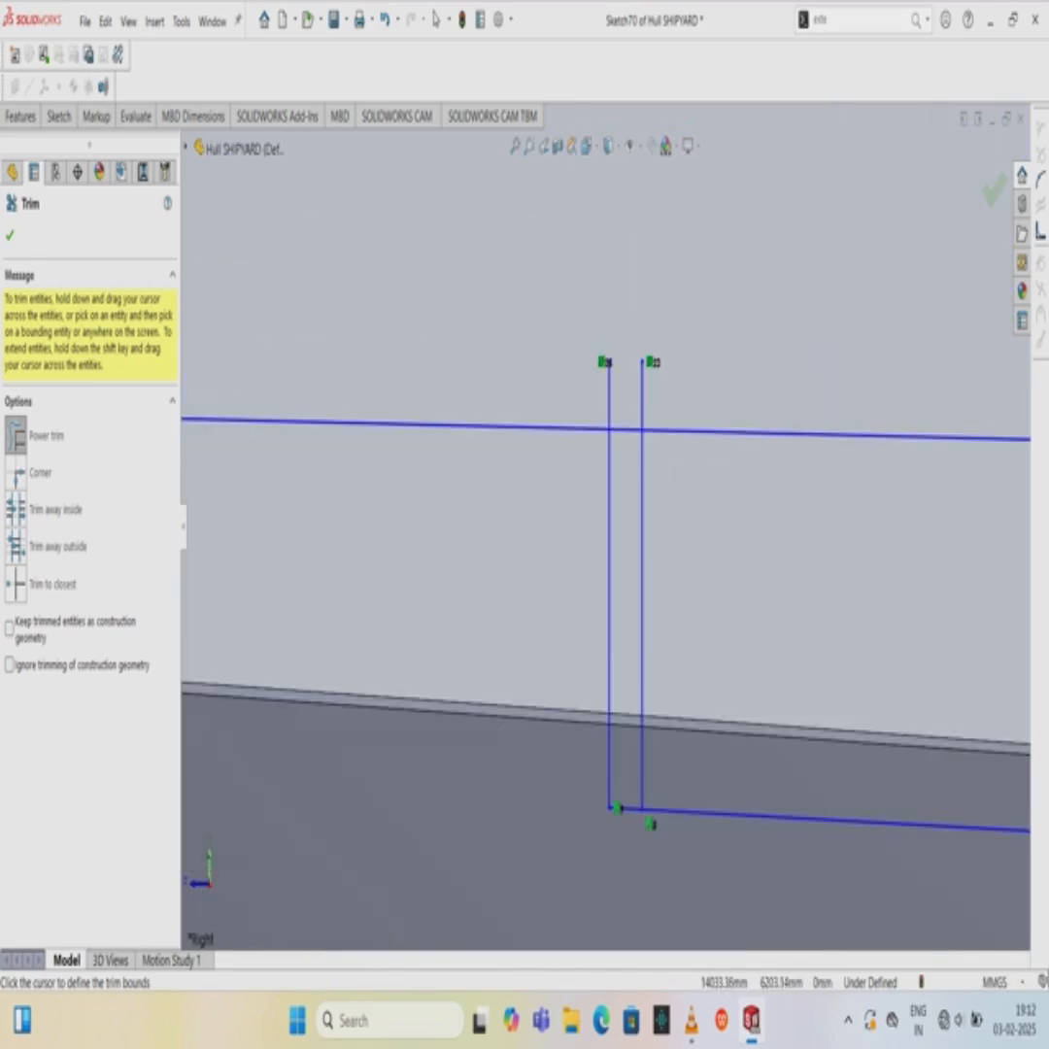
mouse_move(626, 459)
mouse_down()
mouse_move(624, 402)
mouse_move(581, 384)
mouse_up()
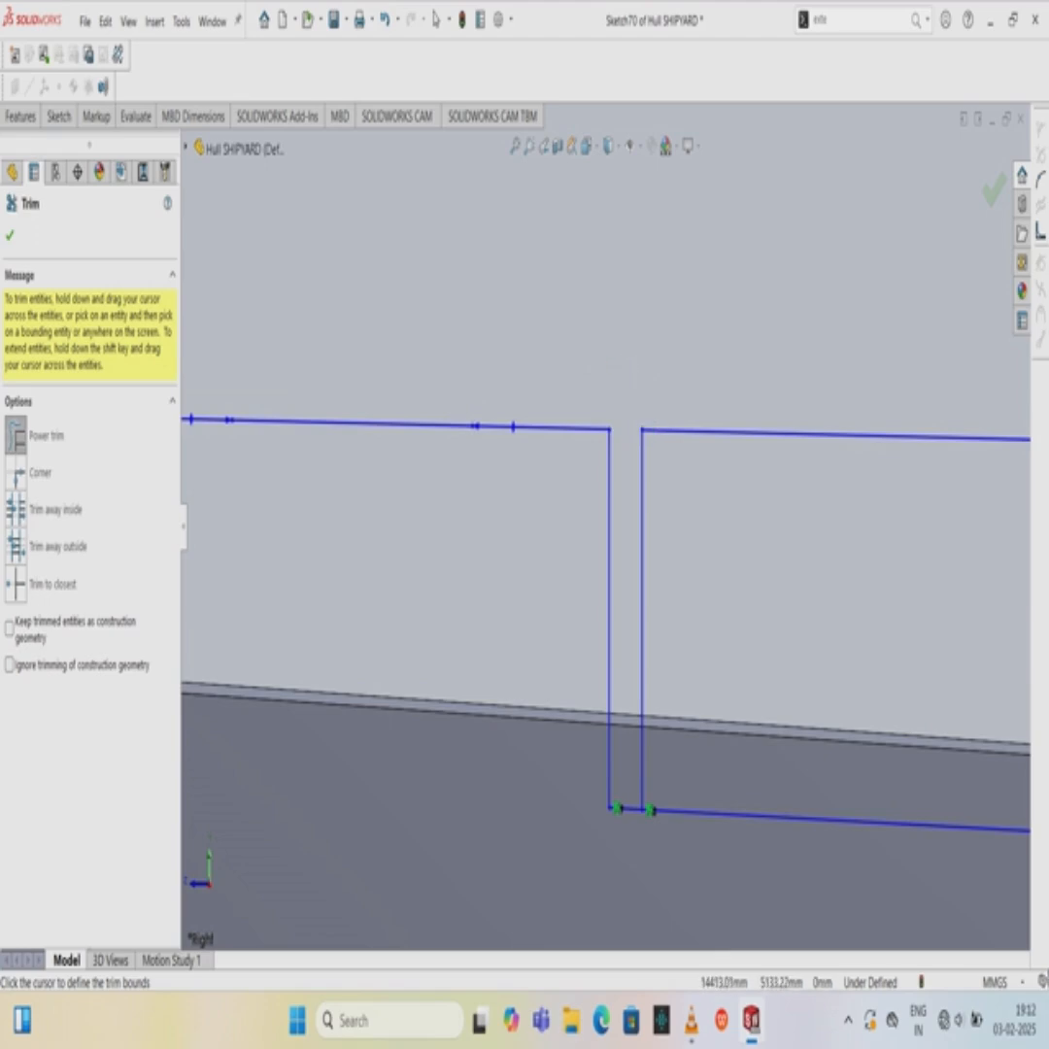
Trim the fourth long pair's lower ends and the lower spline on both sides of it to the neighbouring short pairs.
scroll(606, 531, up, 3)
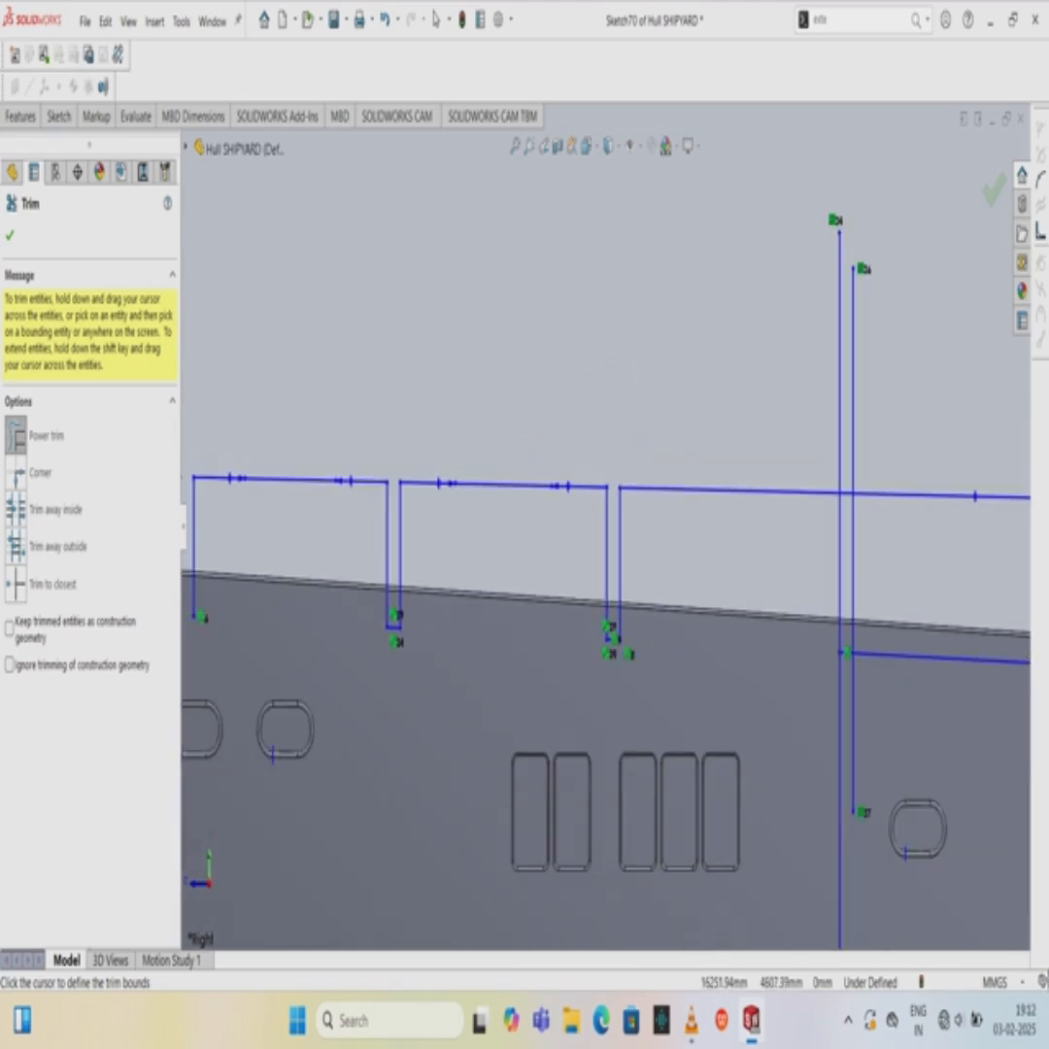
mouse_move(812, 717)
mouse_down()
mouse_move(852, 701)
mouse_move(854, 604)
mouse_up()
Try to trim the upper end of the fourth long pair's aft line, and undo it.
scroll(257, 354, up, 2)
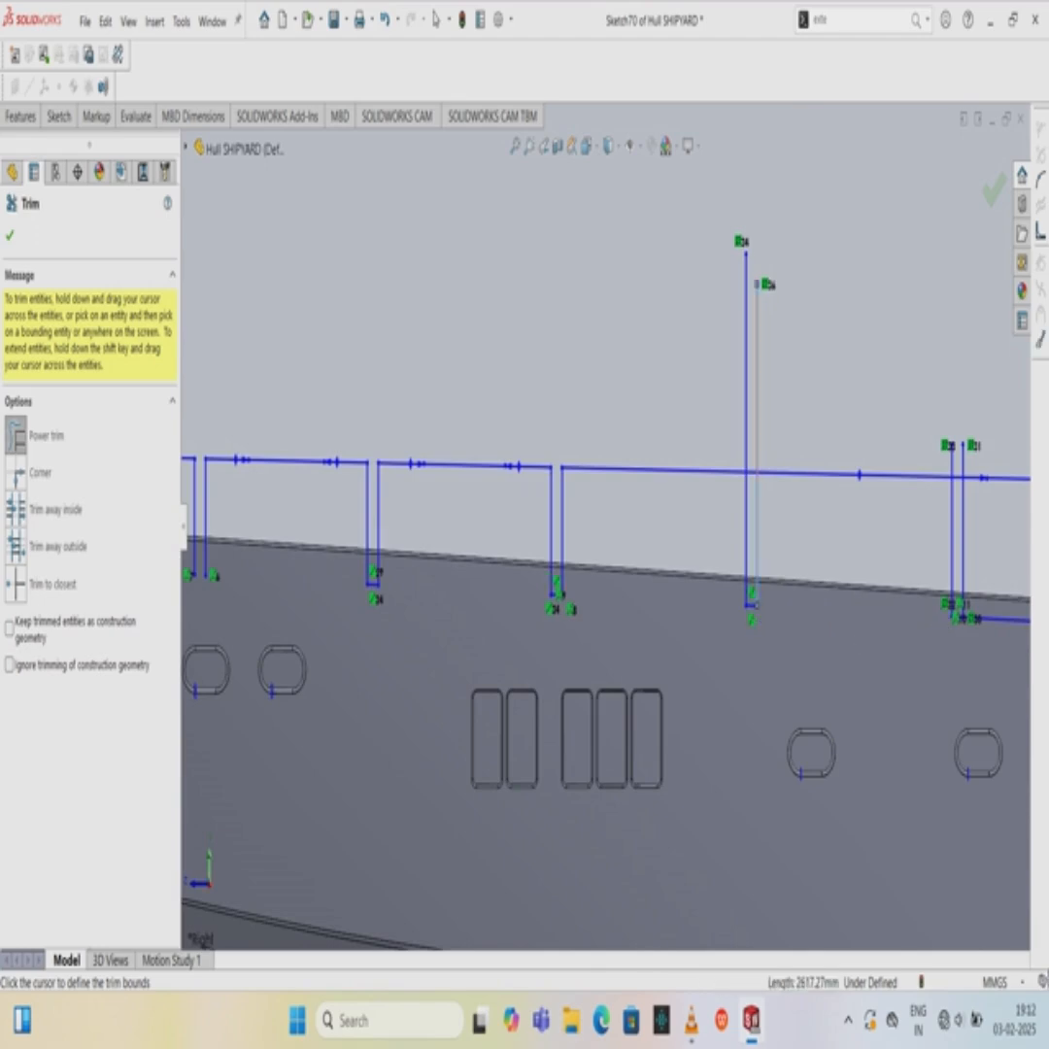
click(757, 335)
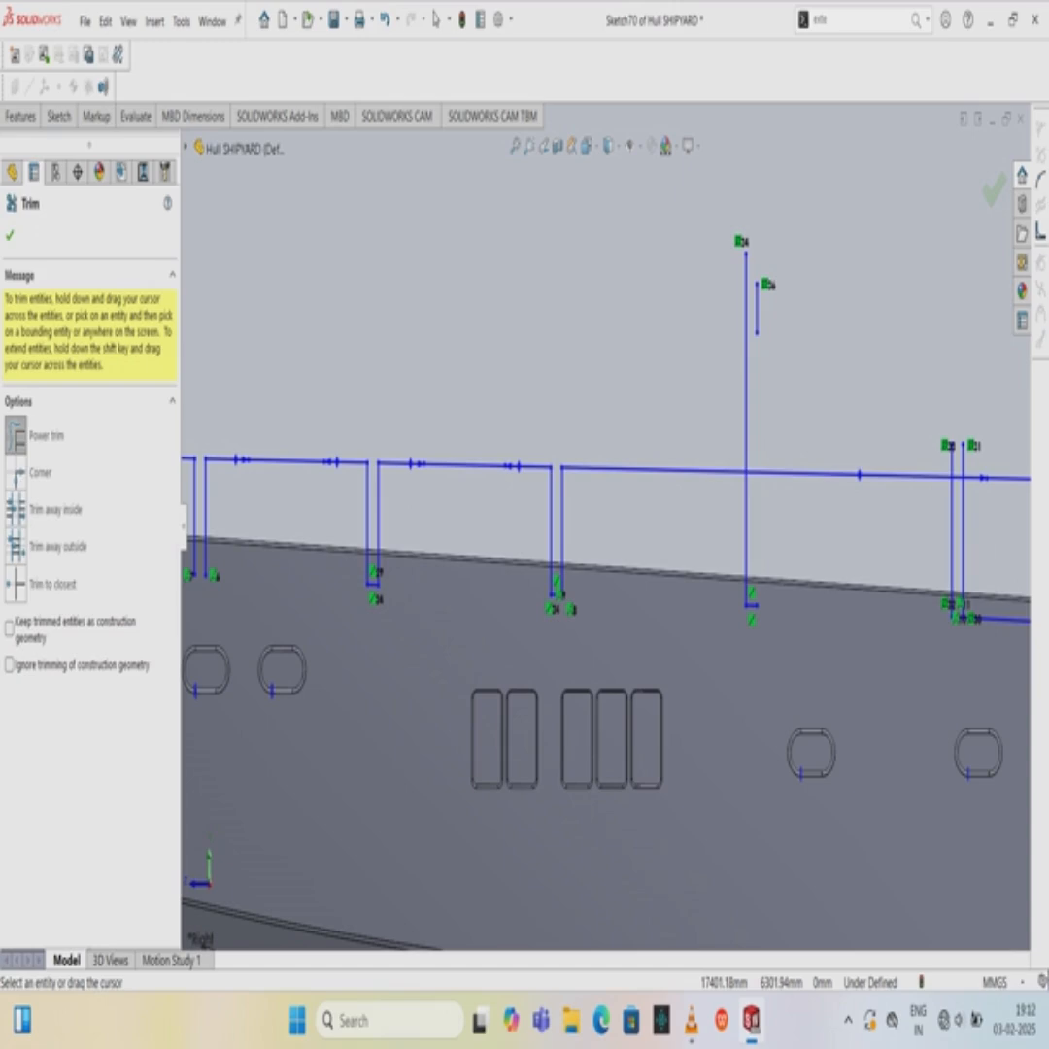
click(436, 19)
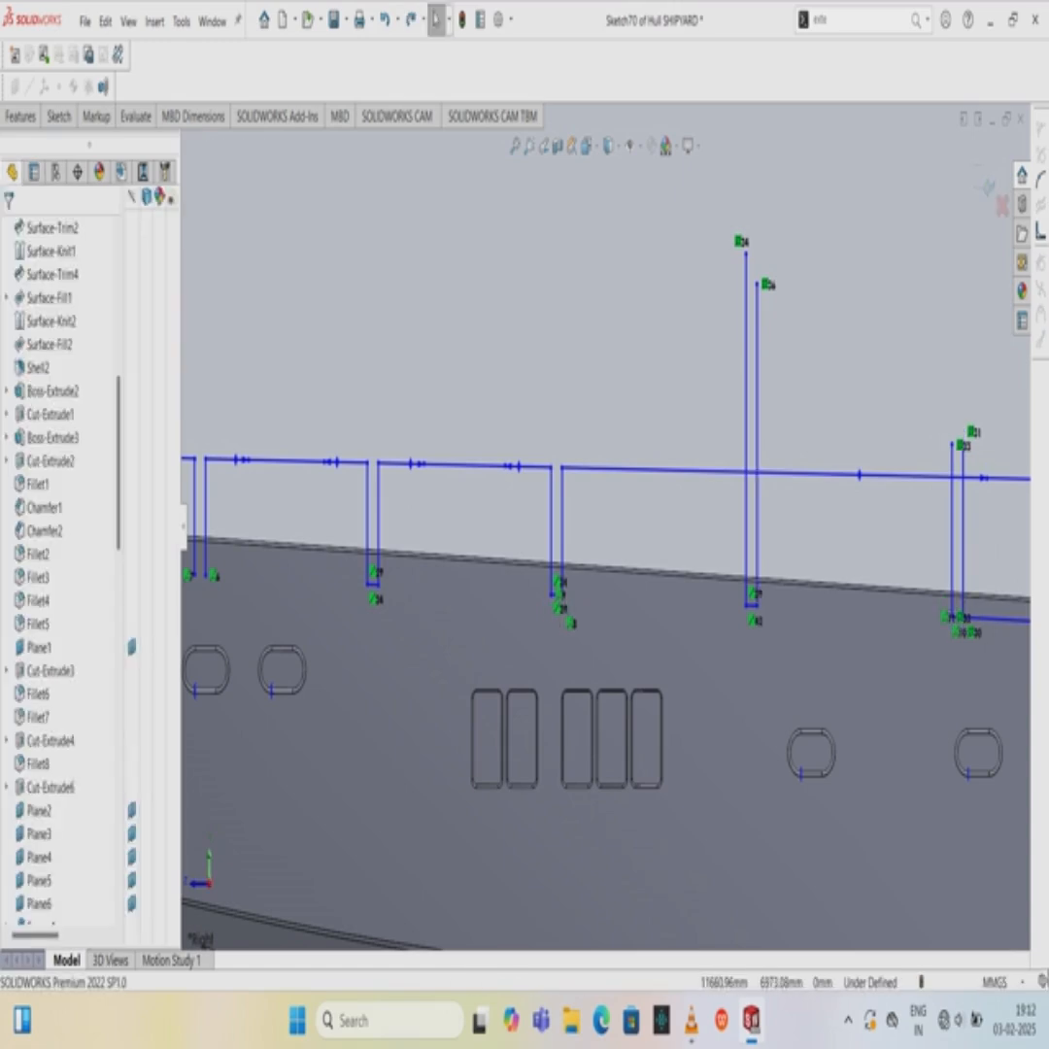
Power-trim the upper line segment inside the fourth long pair and the pair's ends above the upper sloping line.
click(59, 116)
click(198, 153)
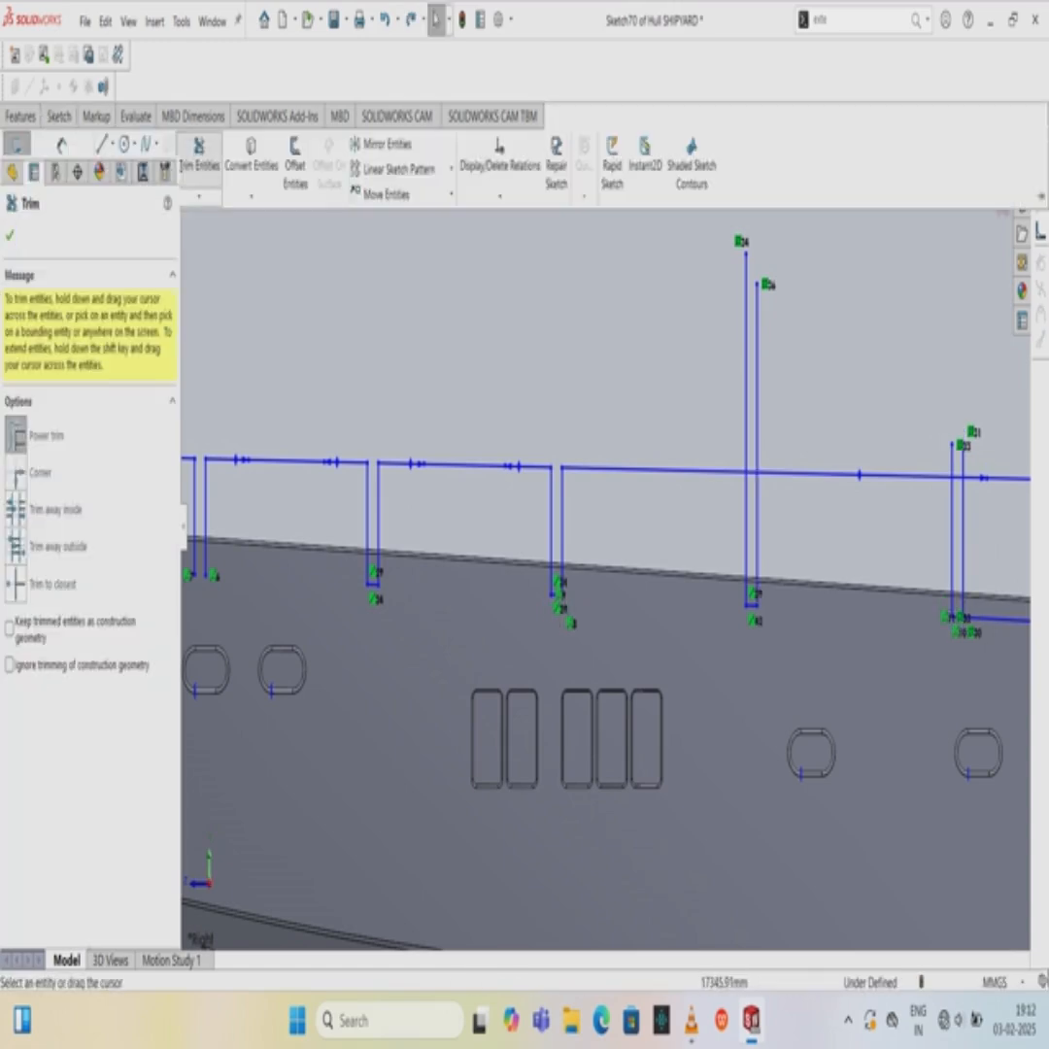
scroll(605, 510, up, 4)
scroll(767, 422, down, 7)
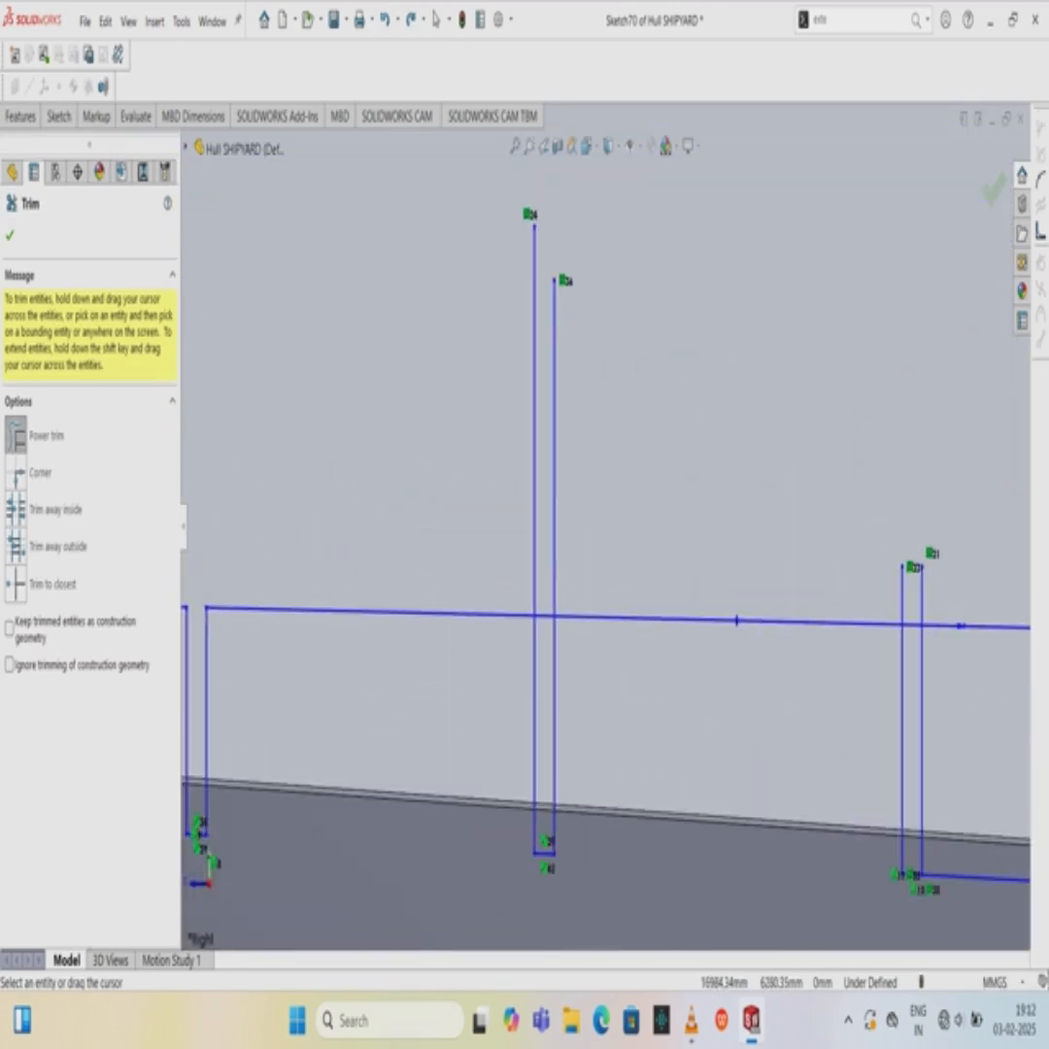
drag(544, 649, 545, 587)
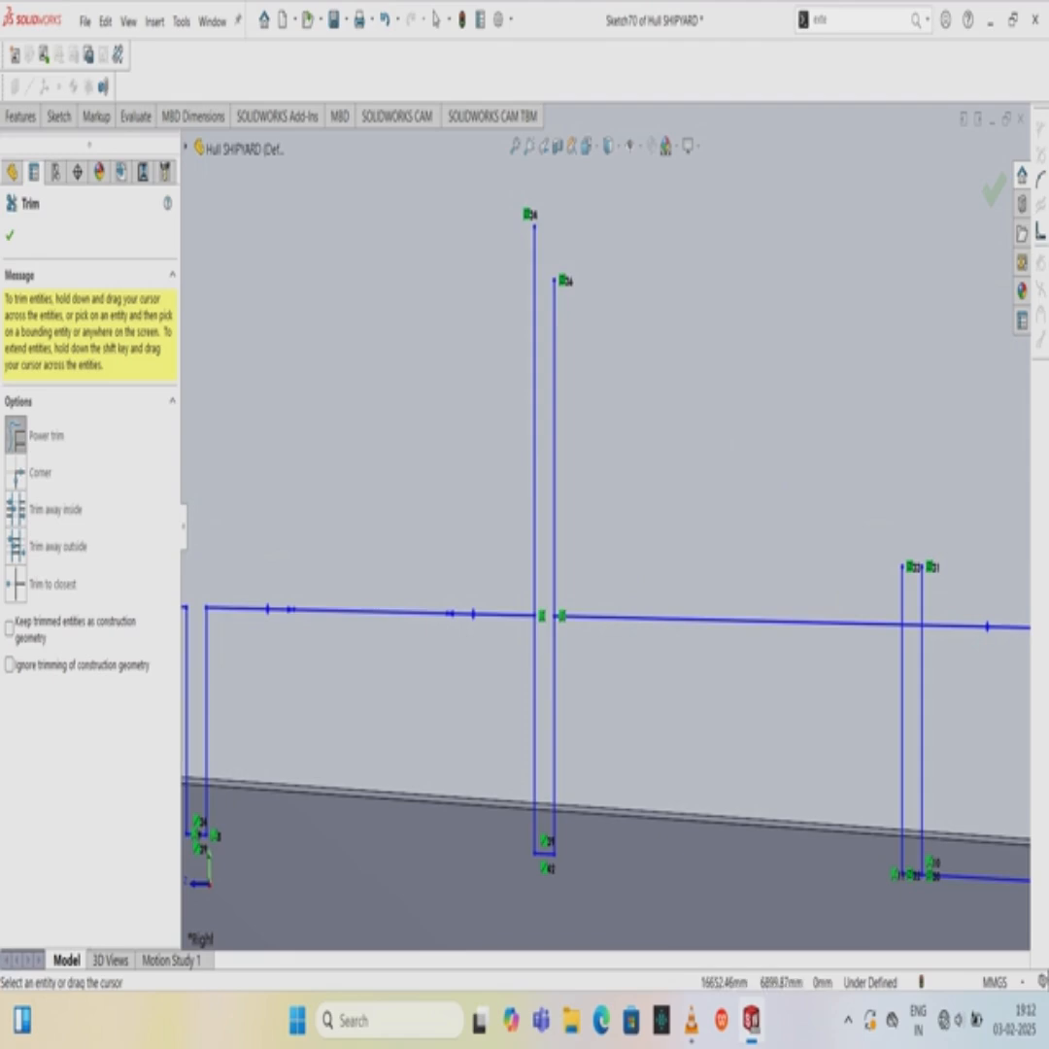
Trim the lower spline aft of the fourth short pair, then the pair's upper ends and the upper segment between its lines.
scroll(553, 455, up, 4)
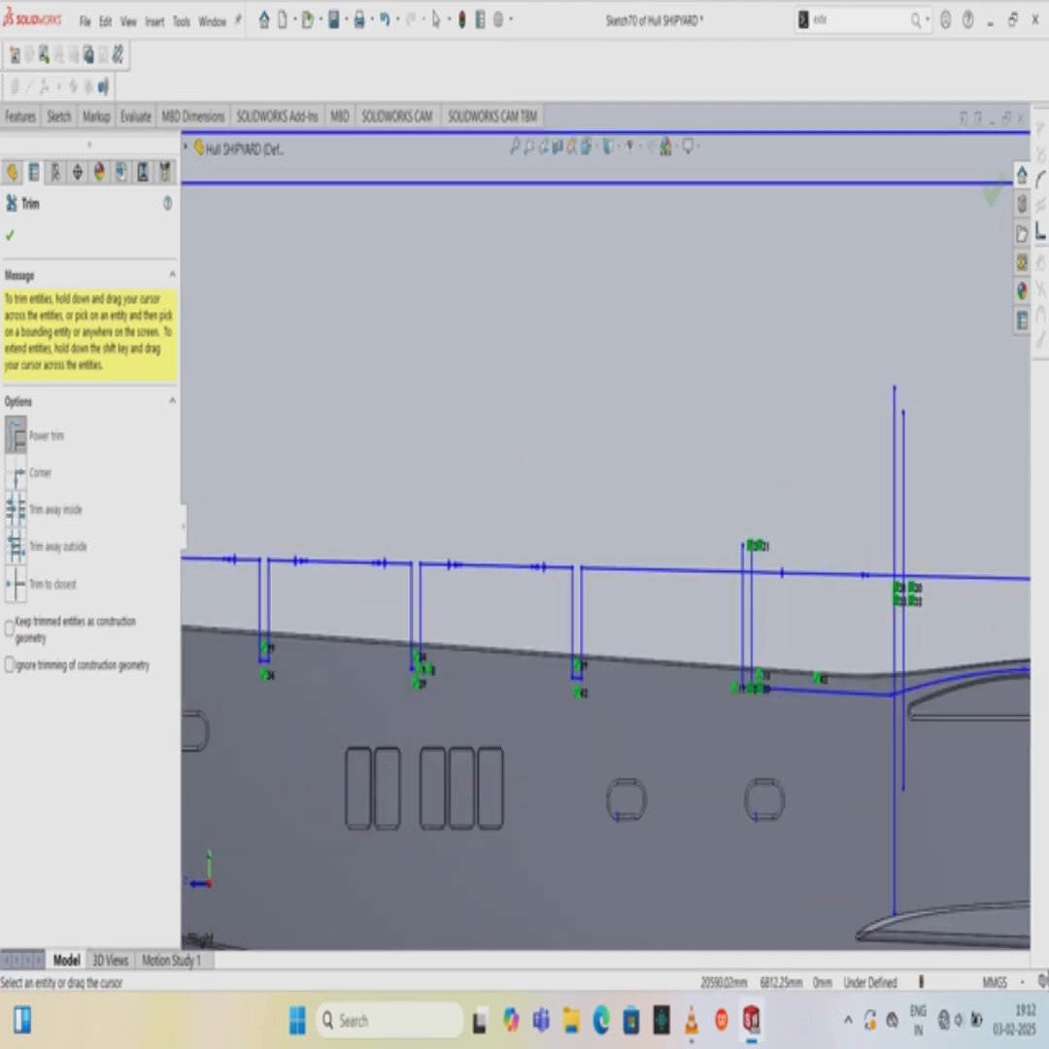
scroll(832, 505, down, 3)
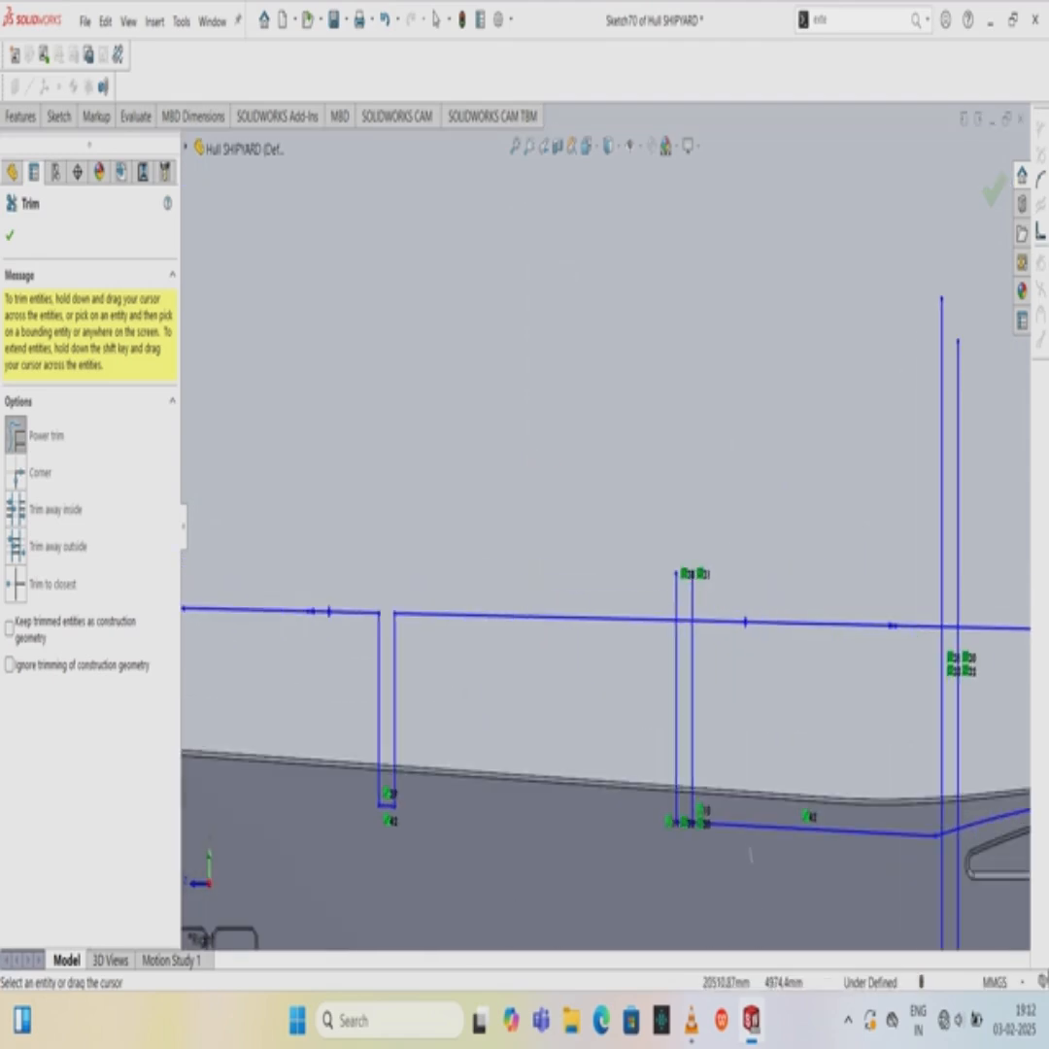
drag(749, 854, 760, 816)
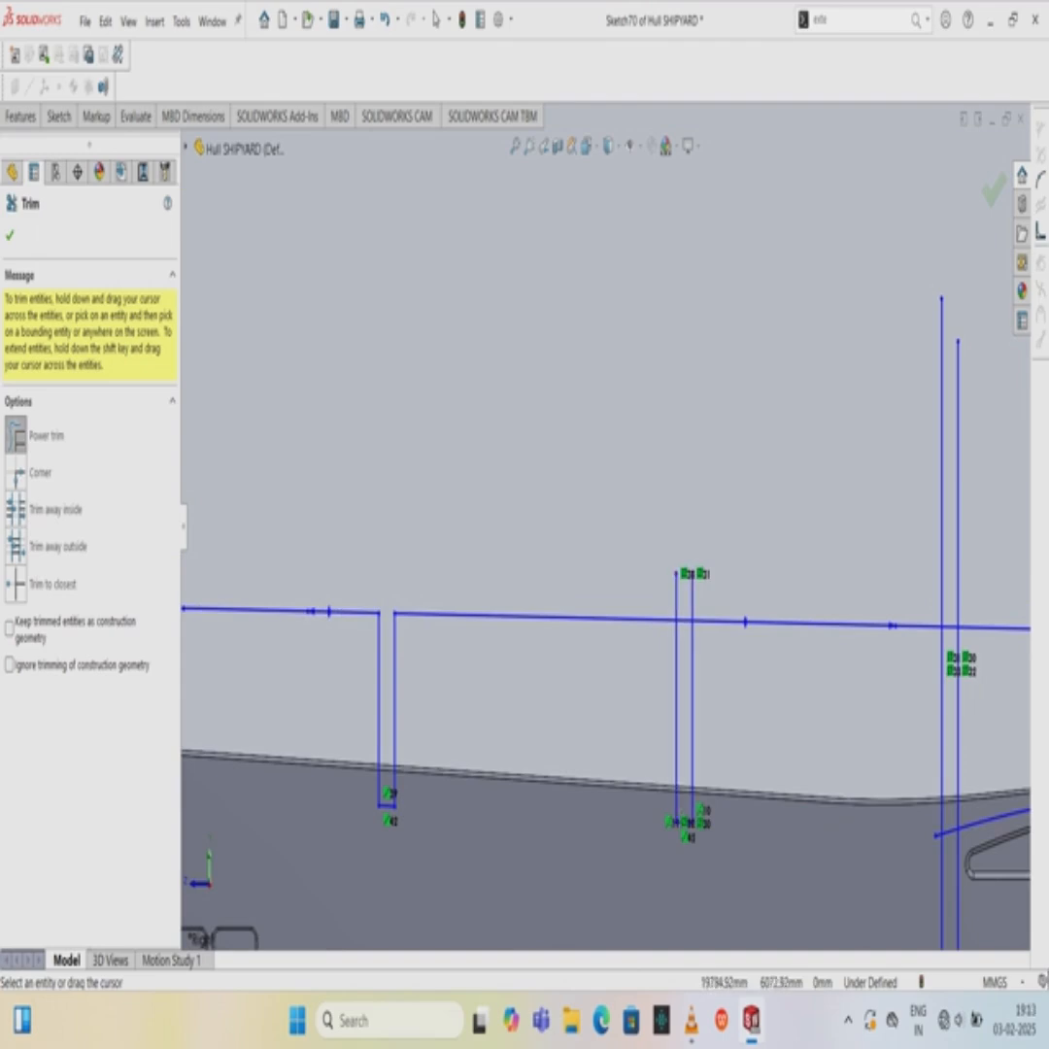
drag(684, 628, 695, 603)
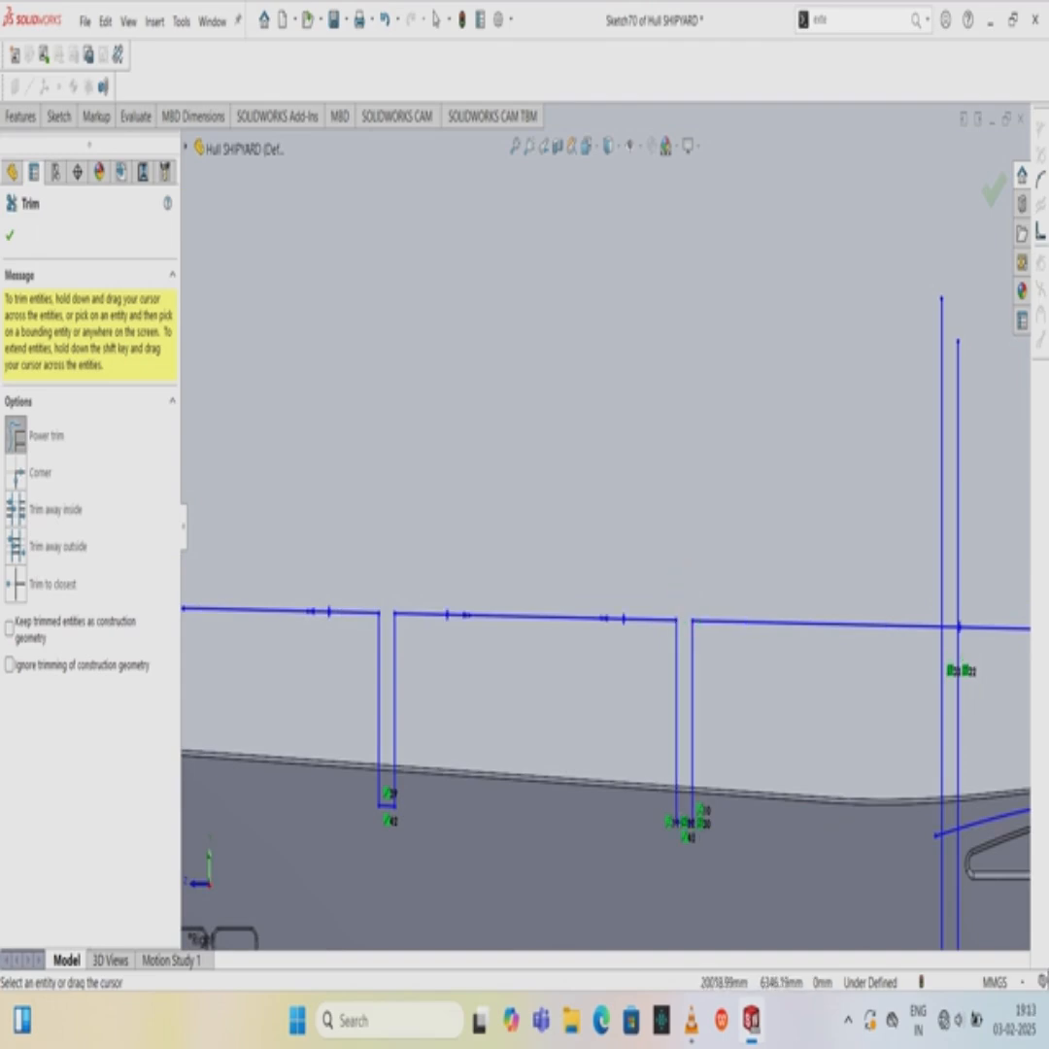
Power-trim the fifth long pair's lower ends to the lower spline and remove the spline stub forward of the pair.
scroll(601, 521, up, 2)
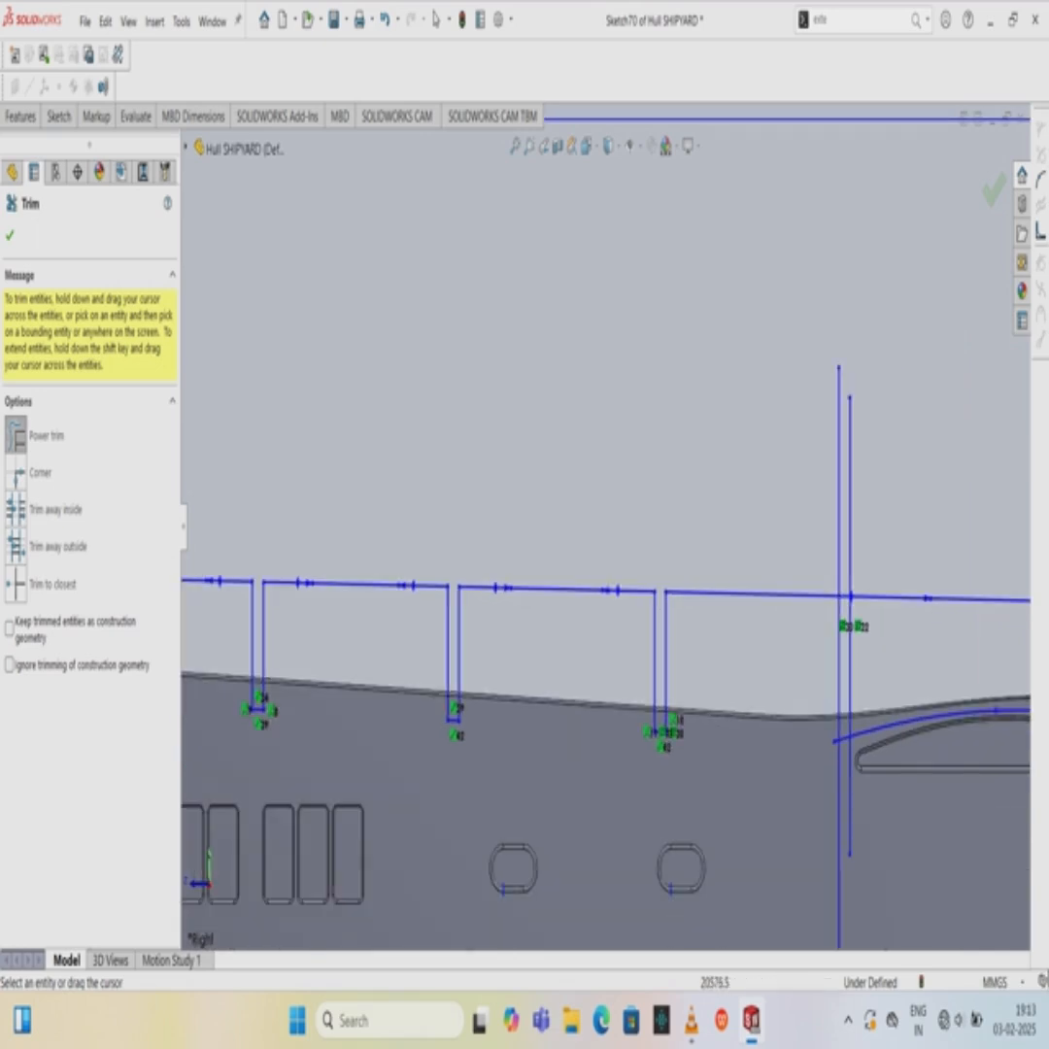
scroll(723, 792, down, 2)
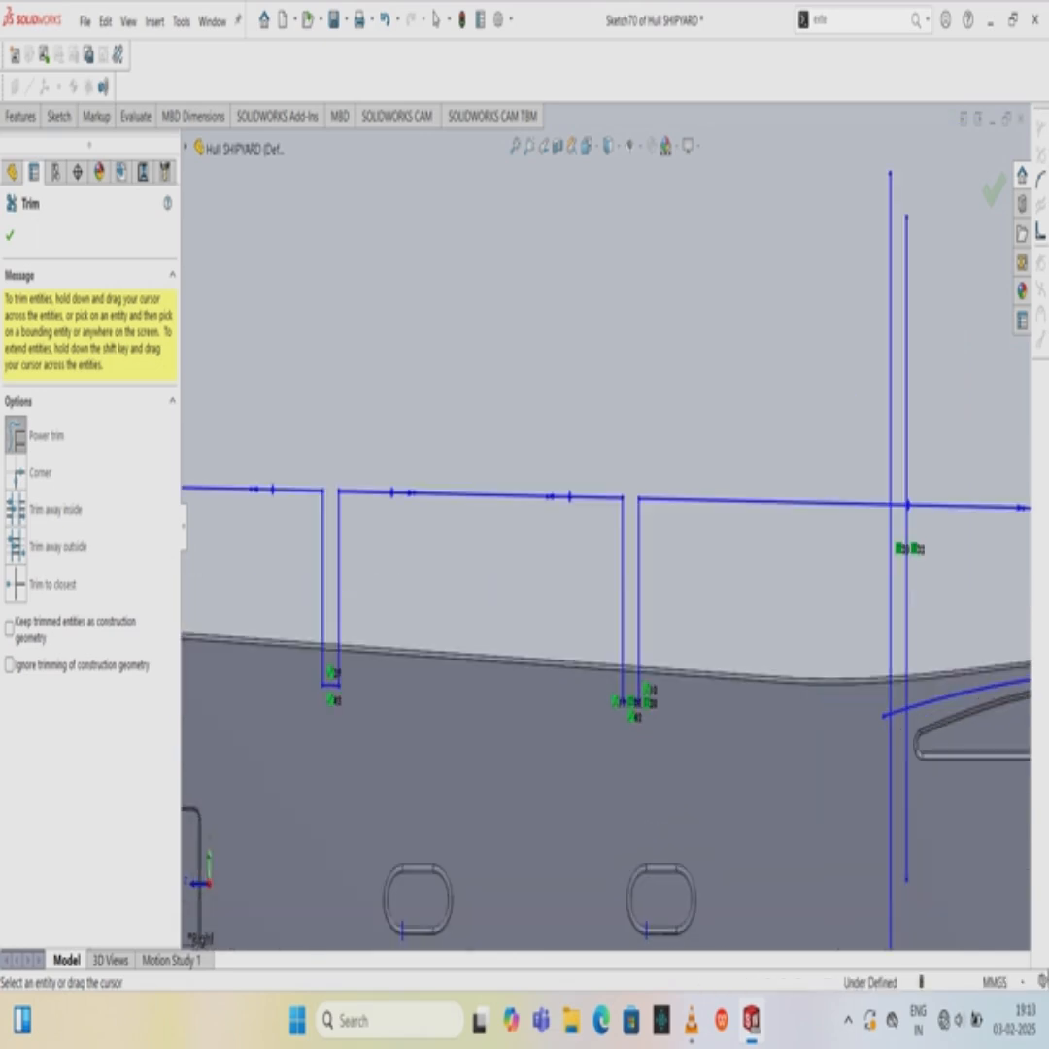
scroll(940, 747, down, 3)
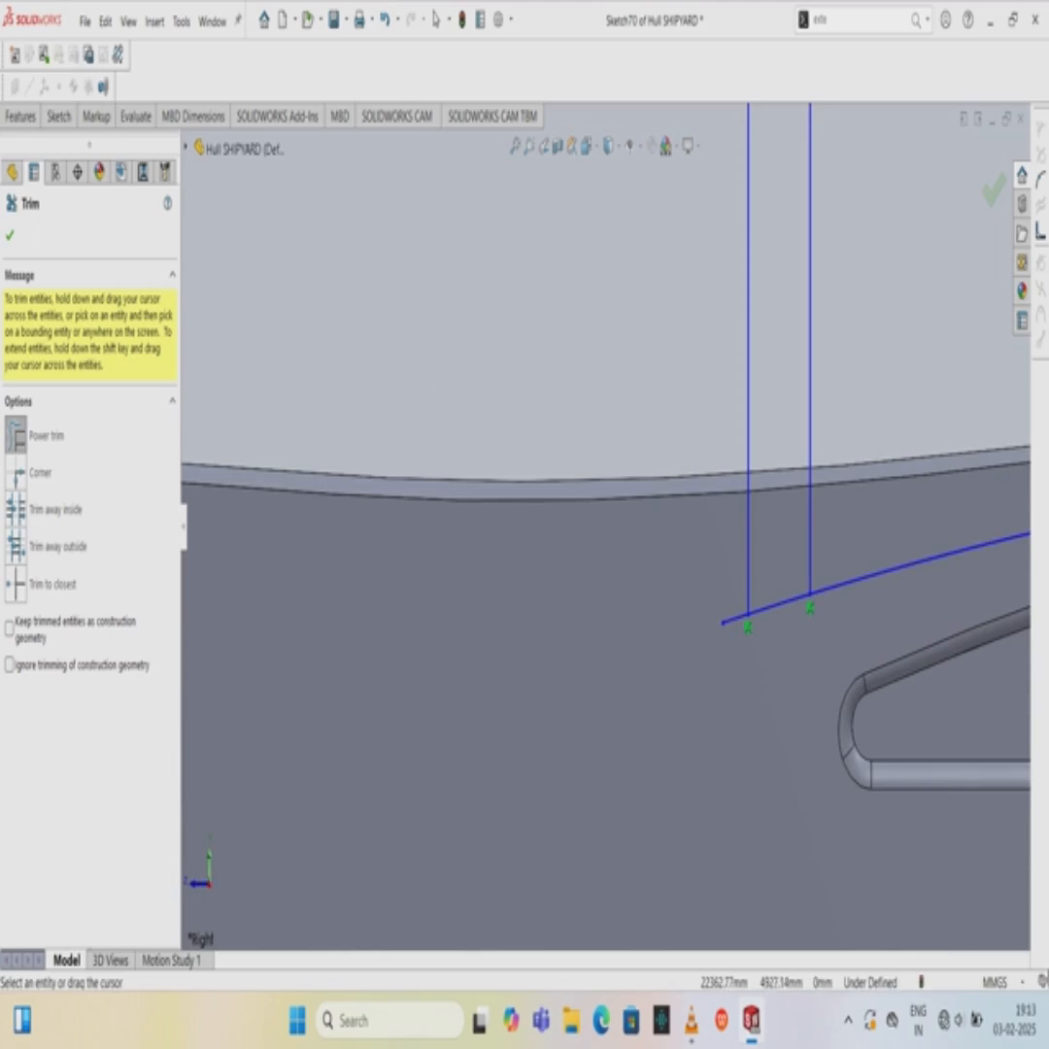
scroll(285, 558, up, 3)
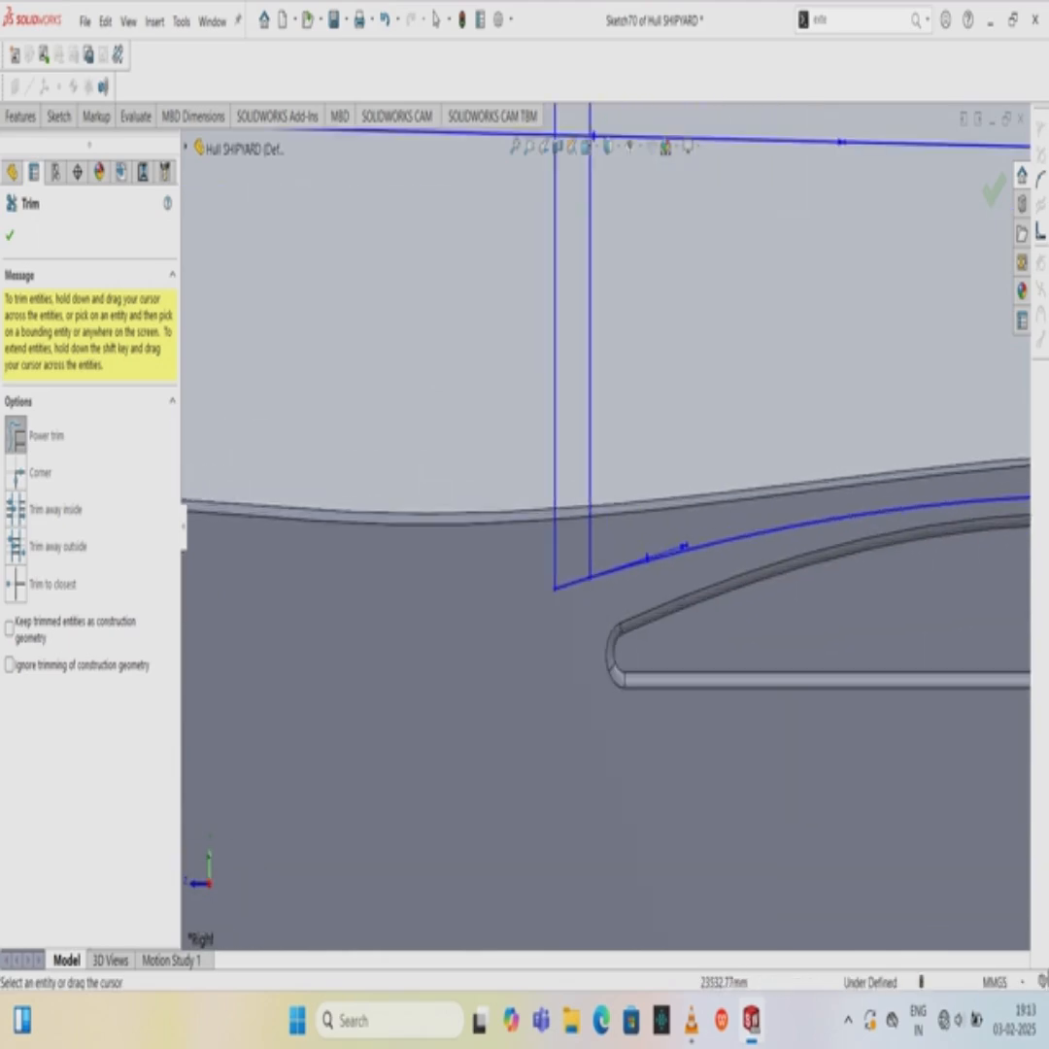
scroll(600, 394, up, 3)
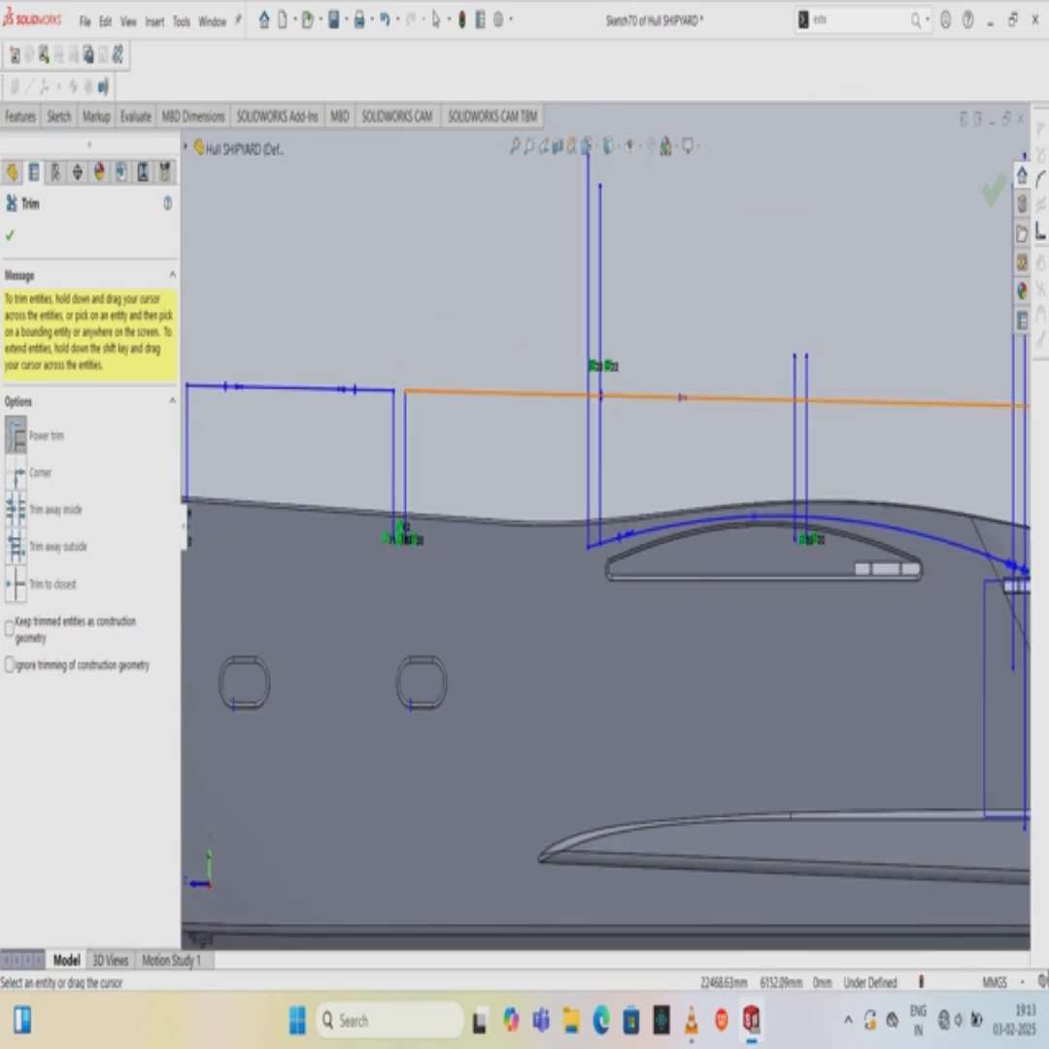
Try to trim the upper sloping line's segment between the fifth long pair's lines, and undo it.
click(594, 395)
scroll(589, 364, down, 4)
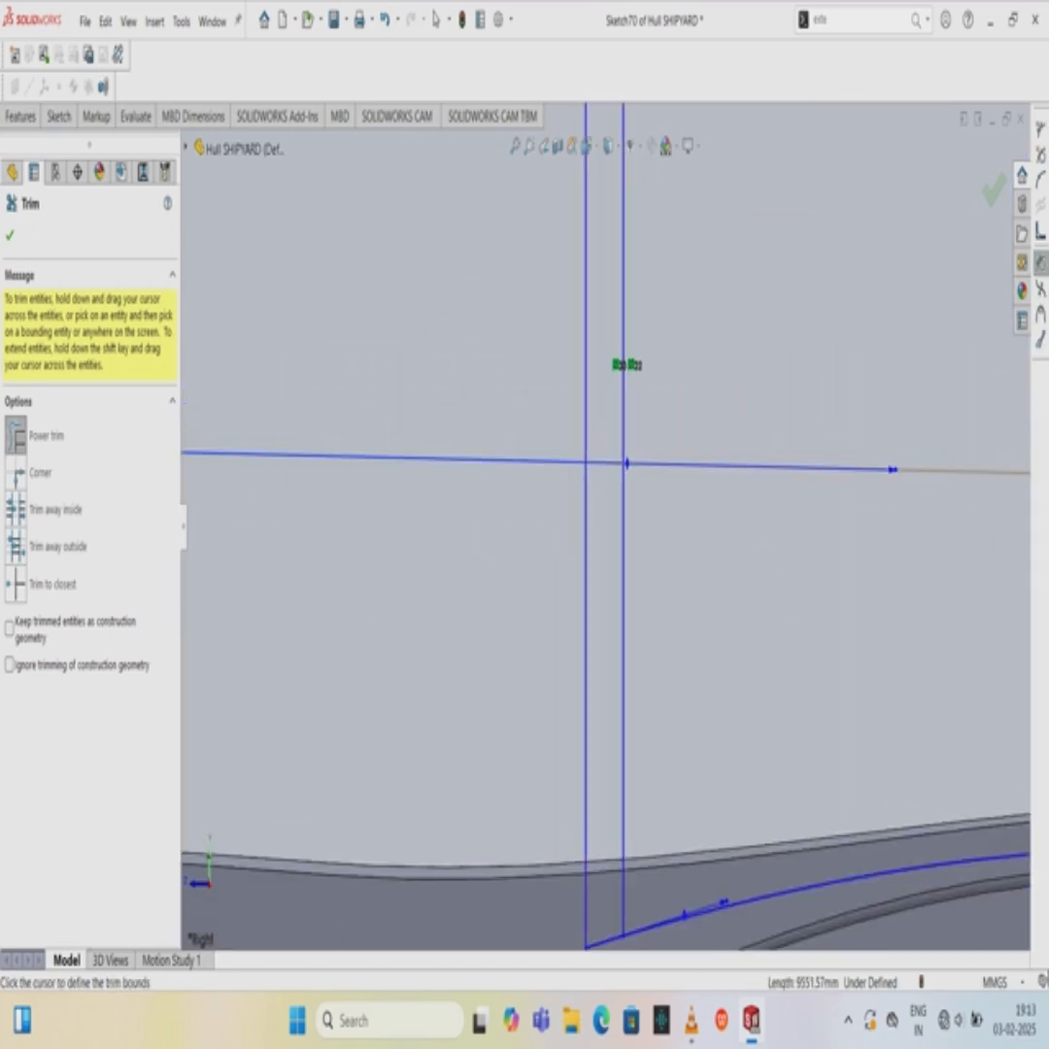
click(599, 463)
key(ctrl+z)
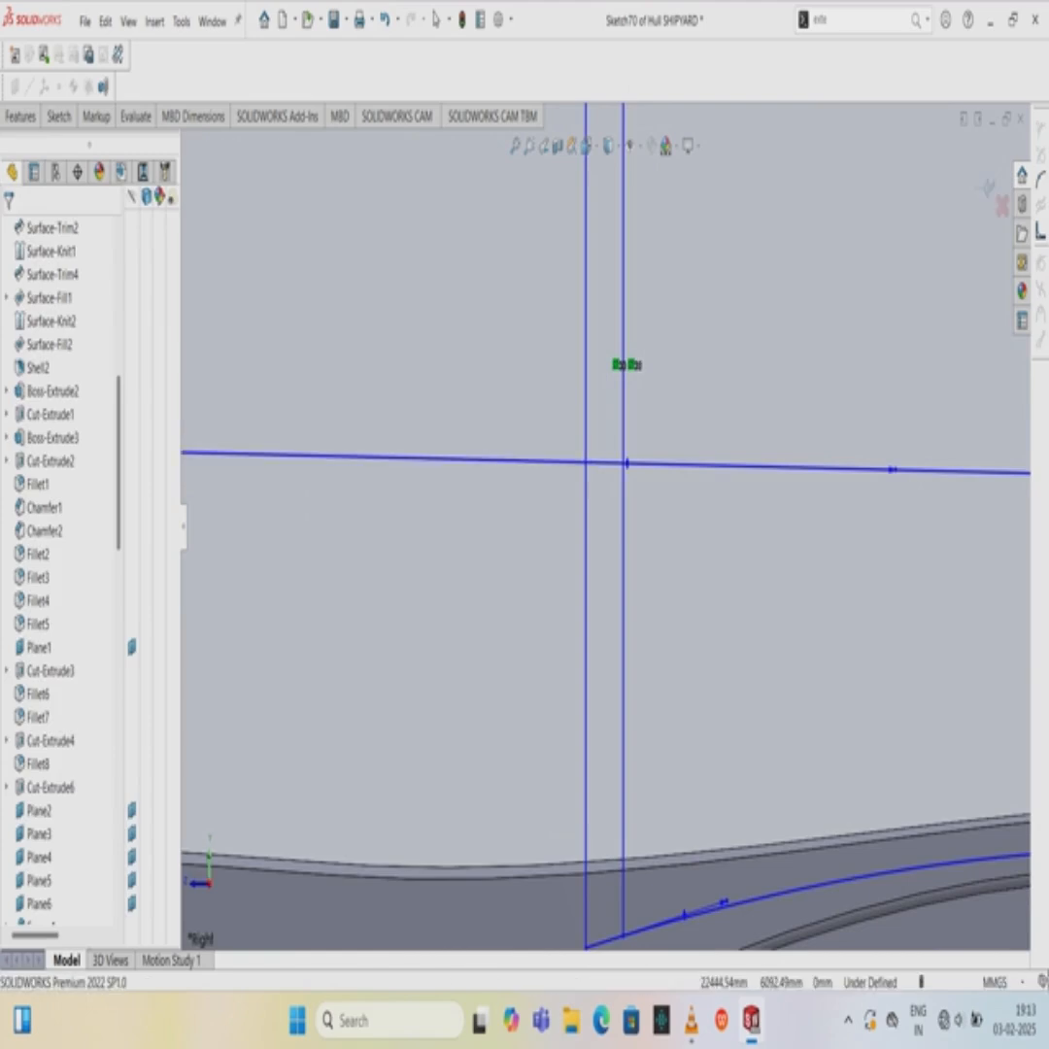
click(599, 463)
key(Escape)
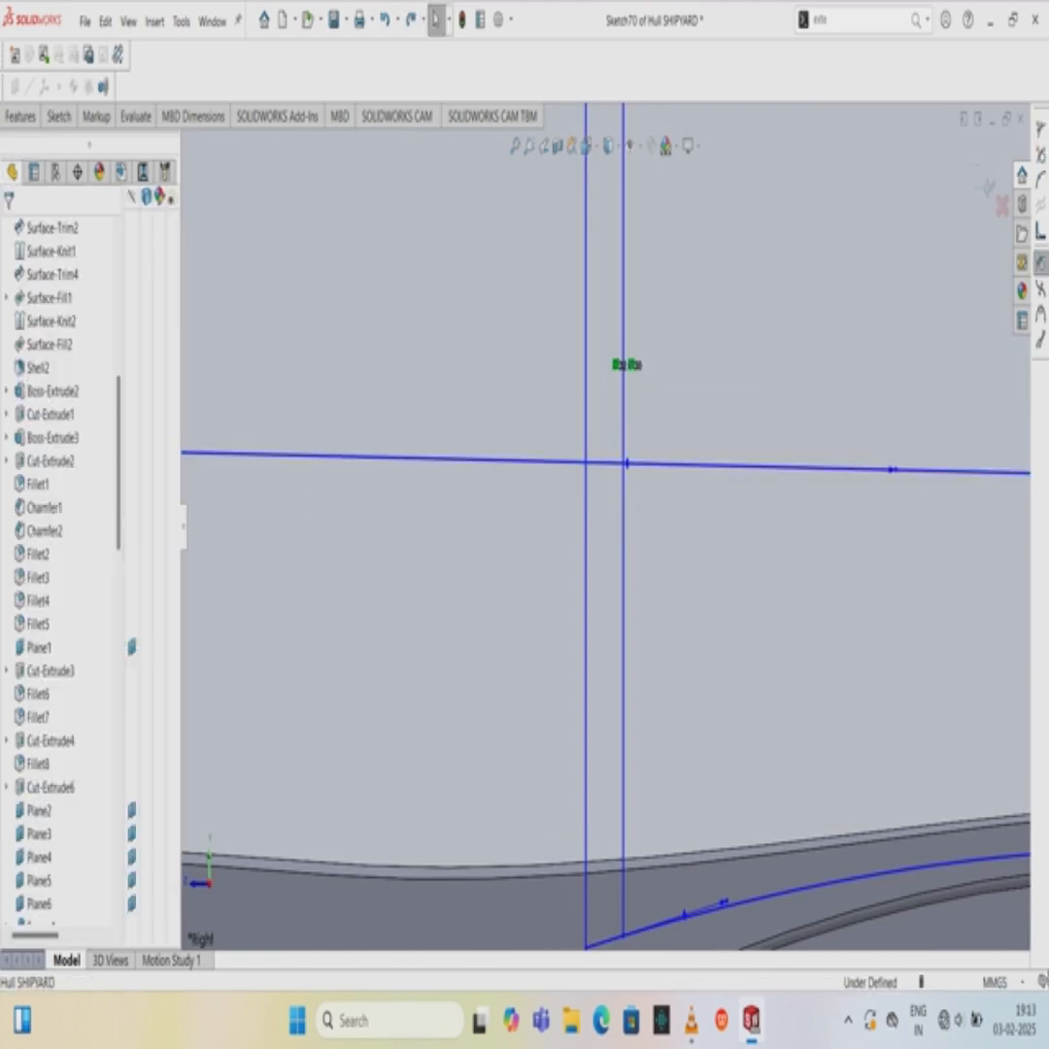
click(59, 116)
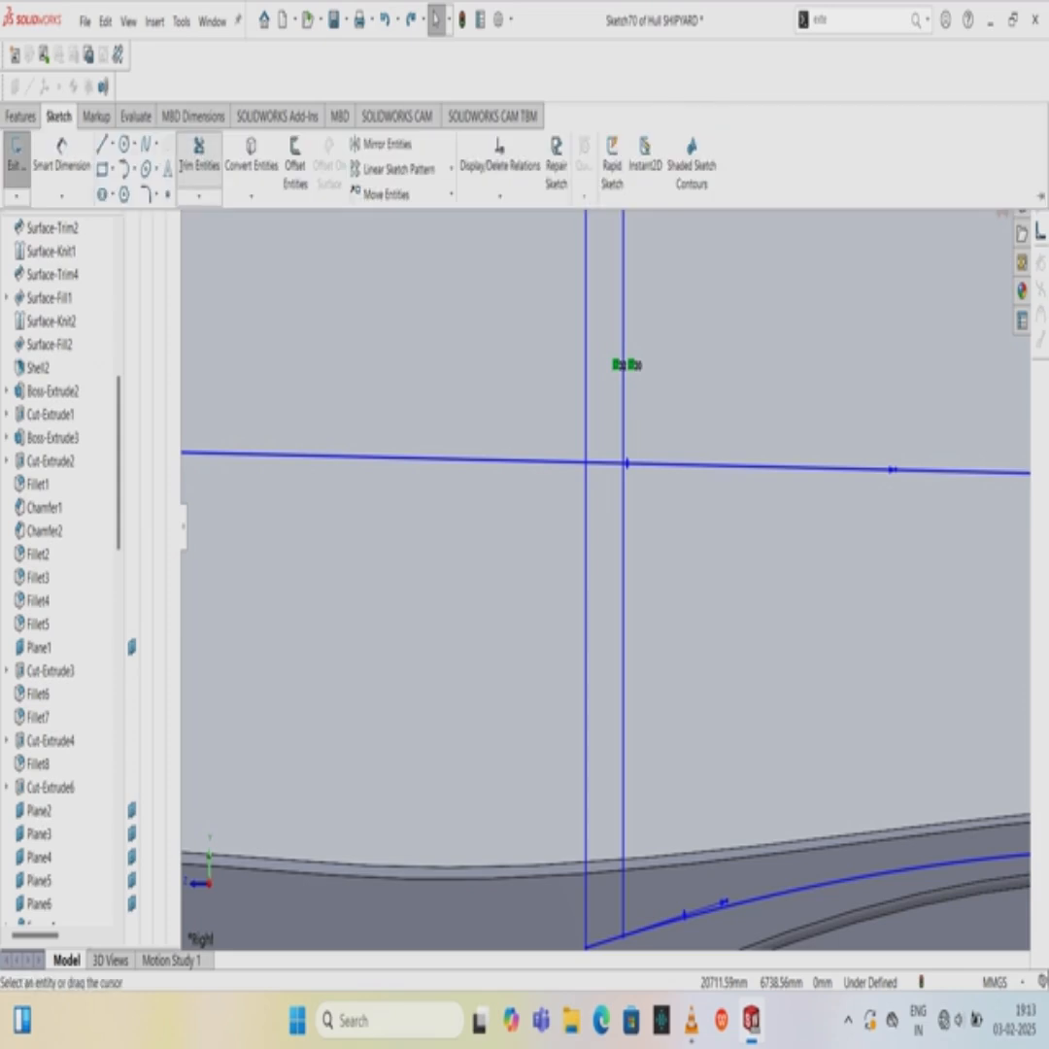
click(199, 154)
click(898, 470)
click(602, 463)
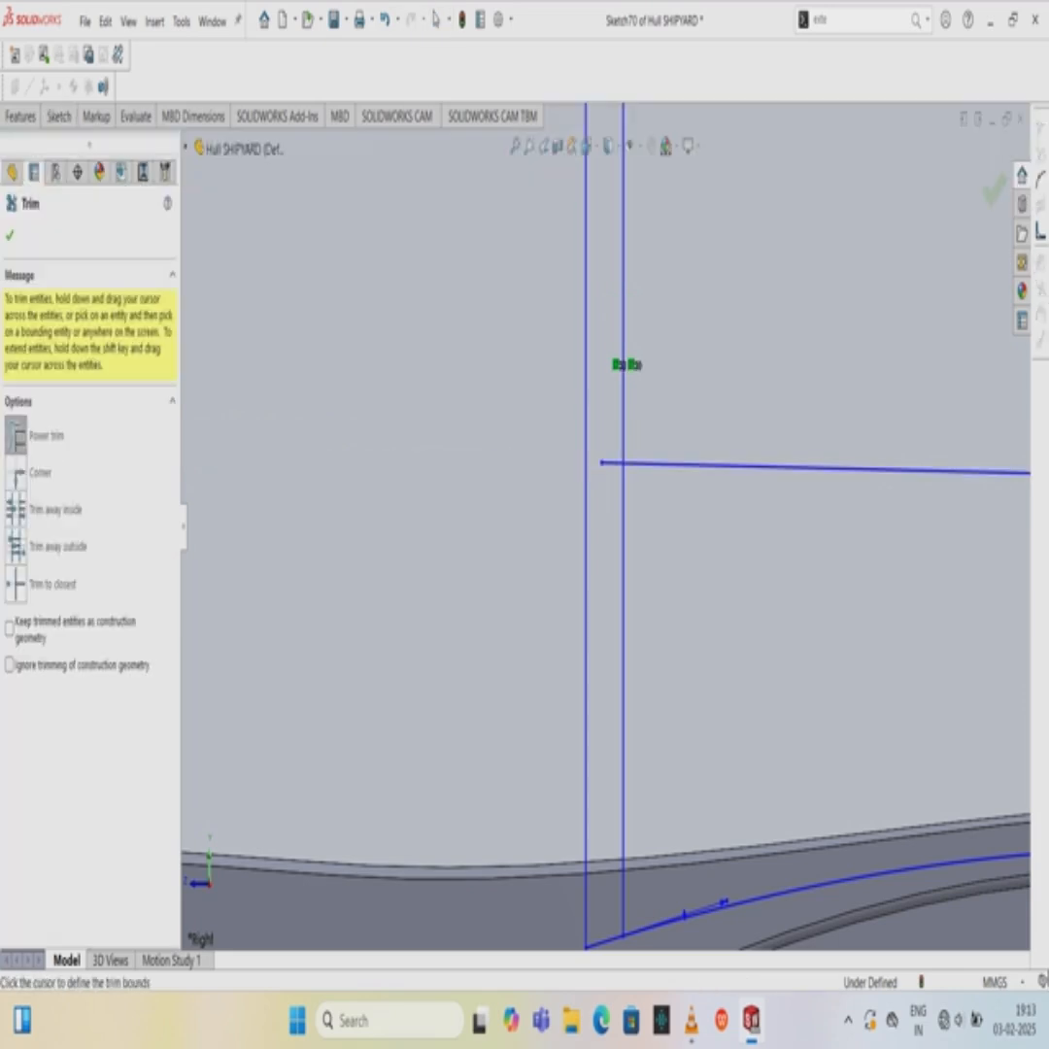
key(Escape)
key(ctrl+z)
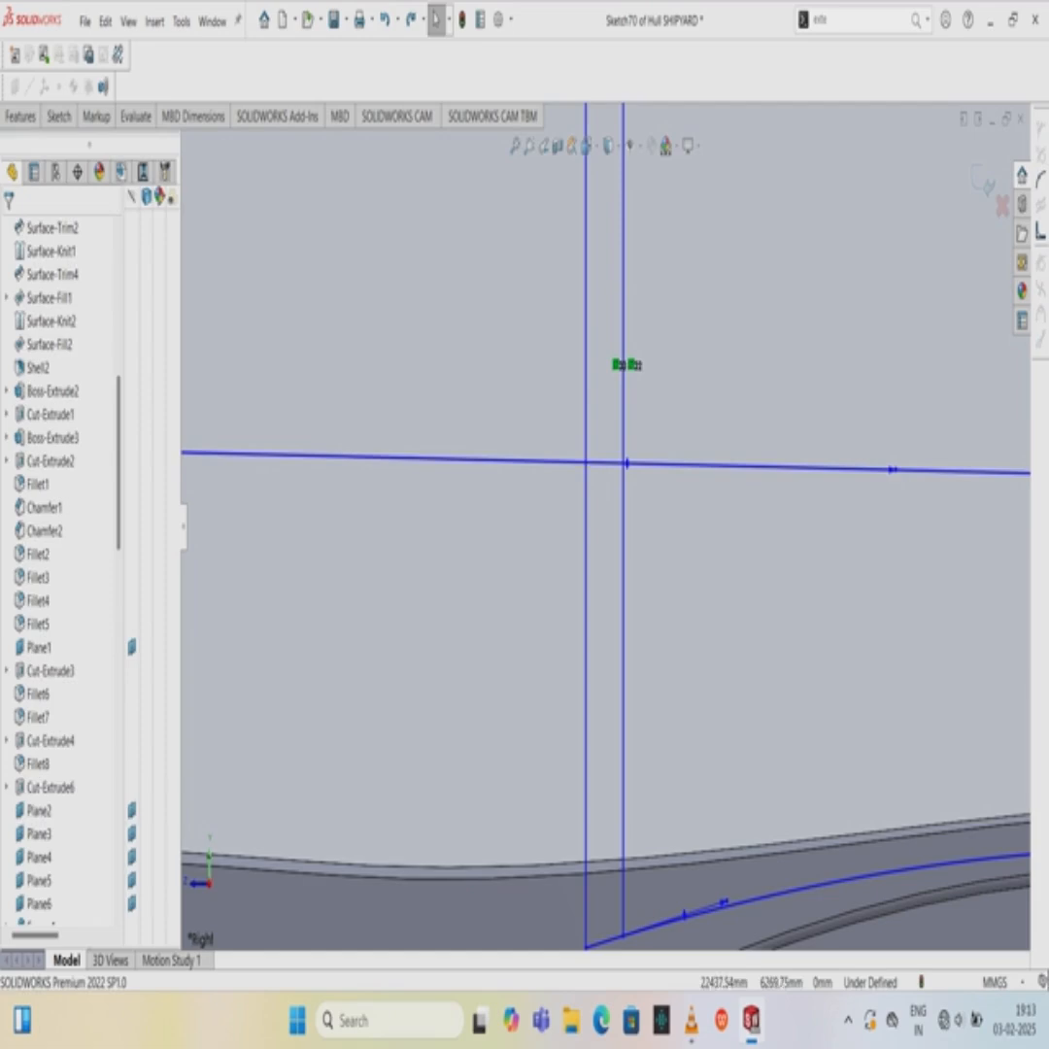
Power-trim the fifth long pair's ends above the upper sloping line and the line's segment inside the pair.
click(59, 116)
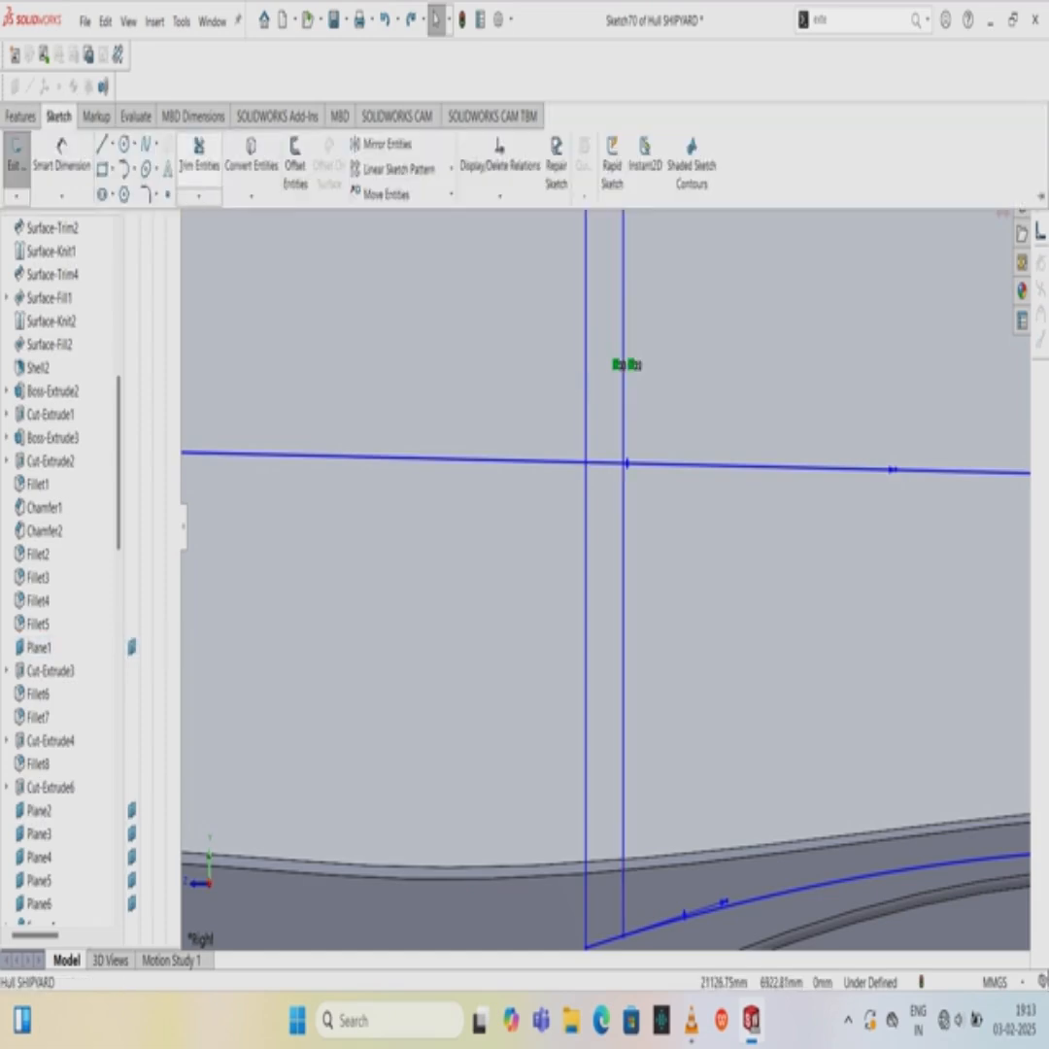
click(199, 155)
drag(563, 376, 643, 373)
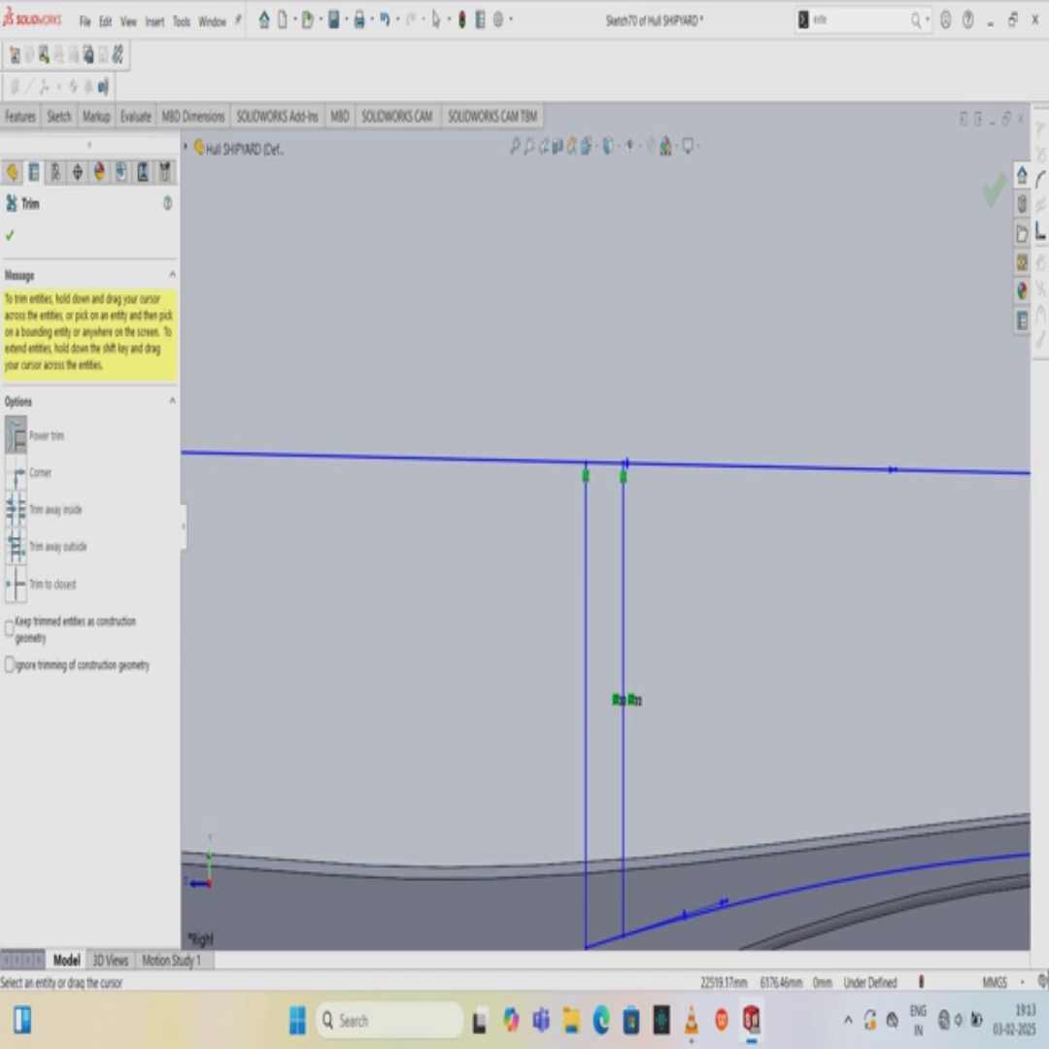
scroll(604, 528, up, 5)
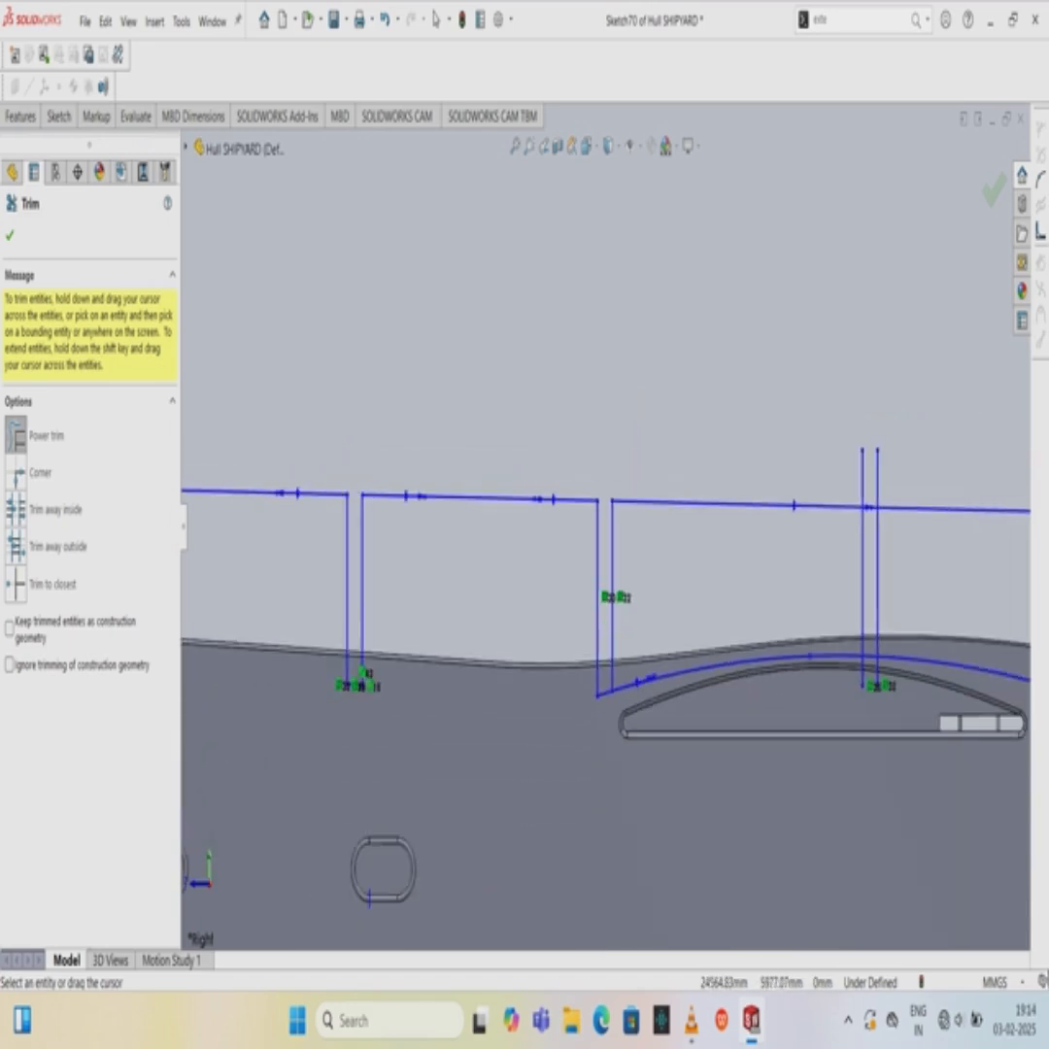
Trim the lower spline forward of the fifth short pair, the pair's lower and upper ends, and the upper line segment inside it.
scroll(782, 567, down, 5)
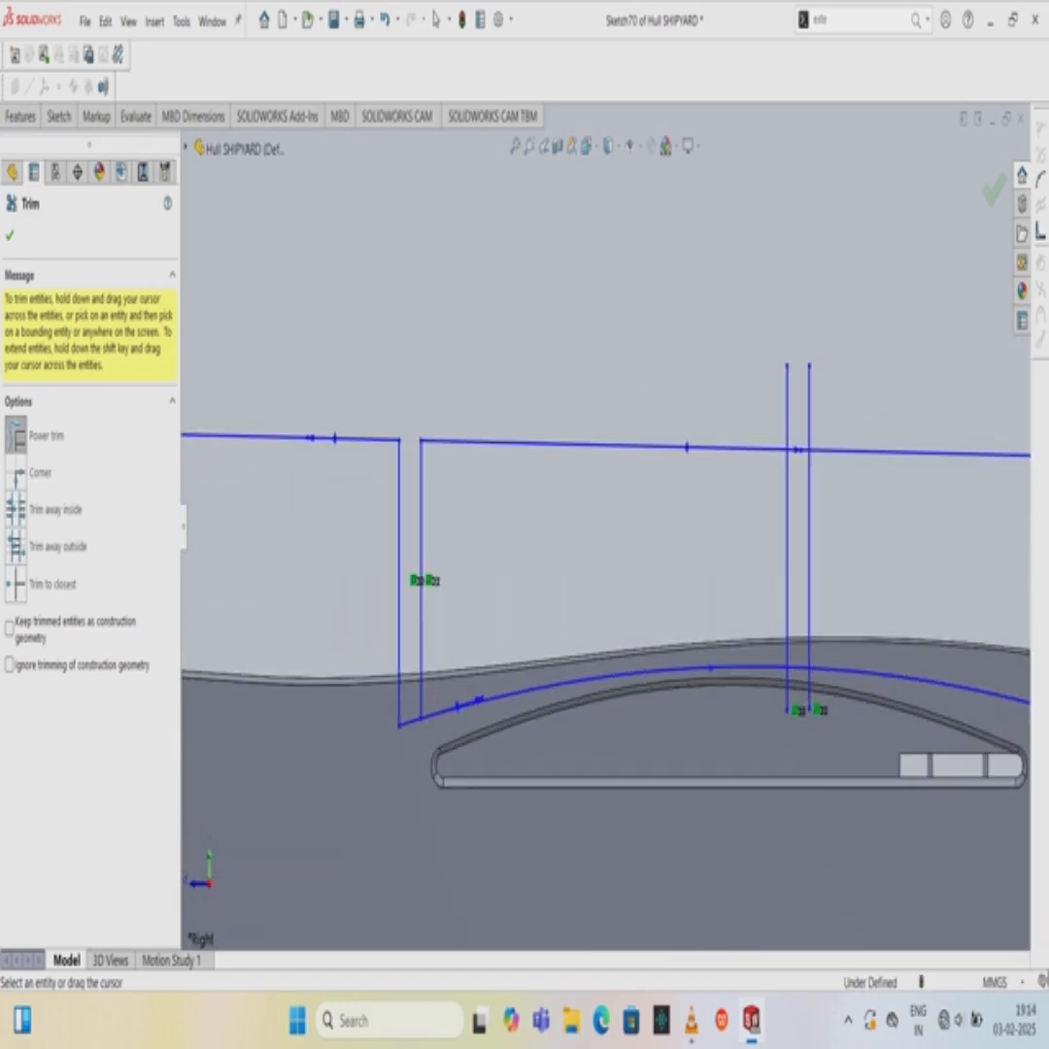
drag(628, 656, 670, 688)
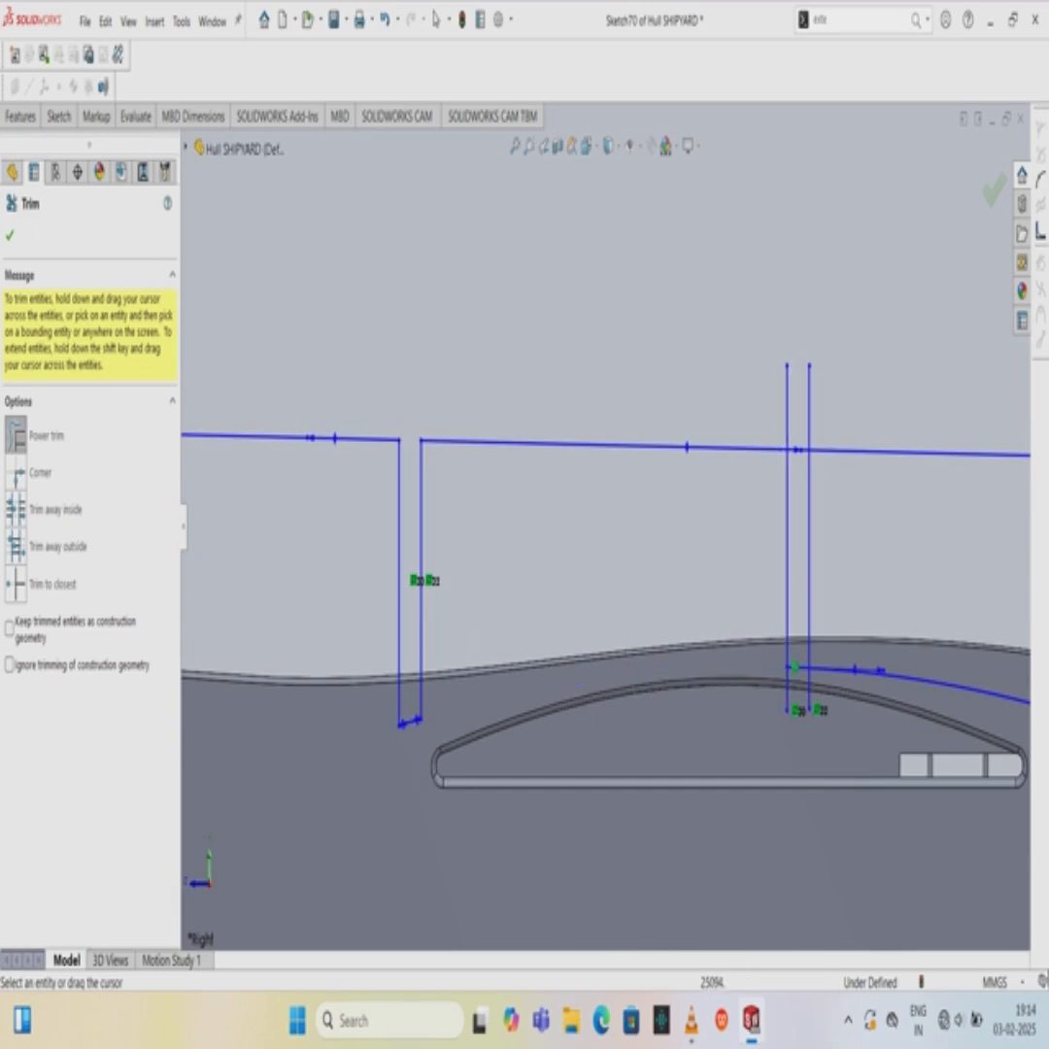
drag(769, 689, 787, 688)
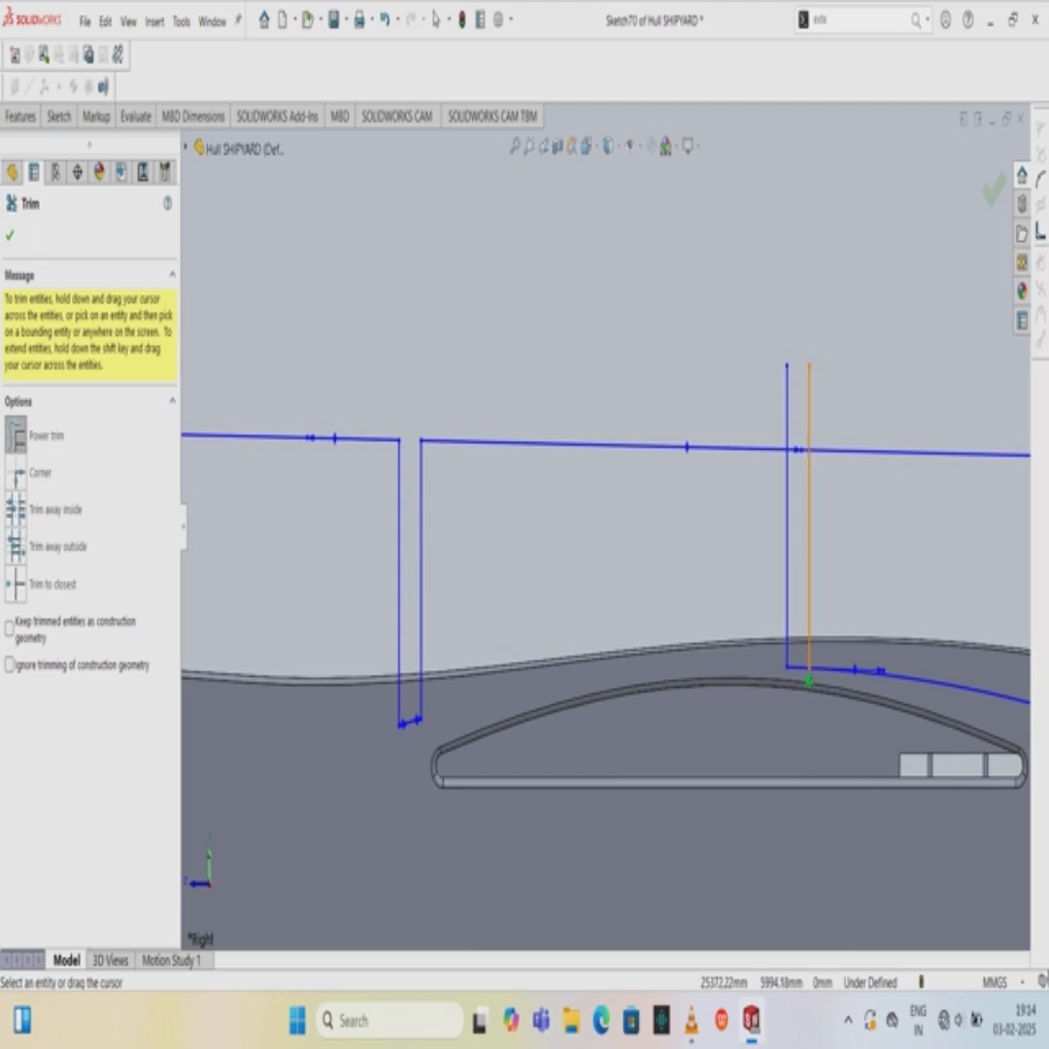
drag(769, 393, 829, 394)
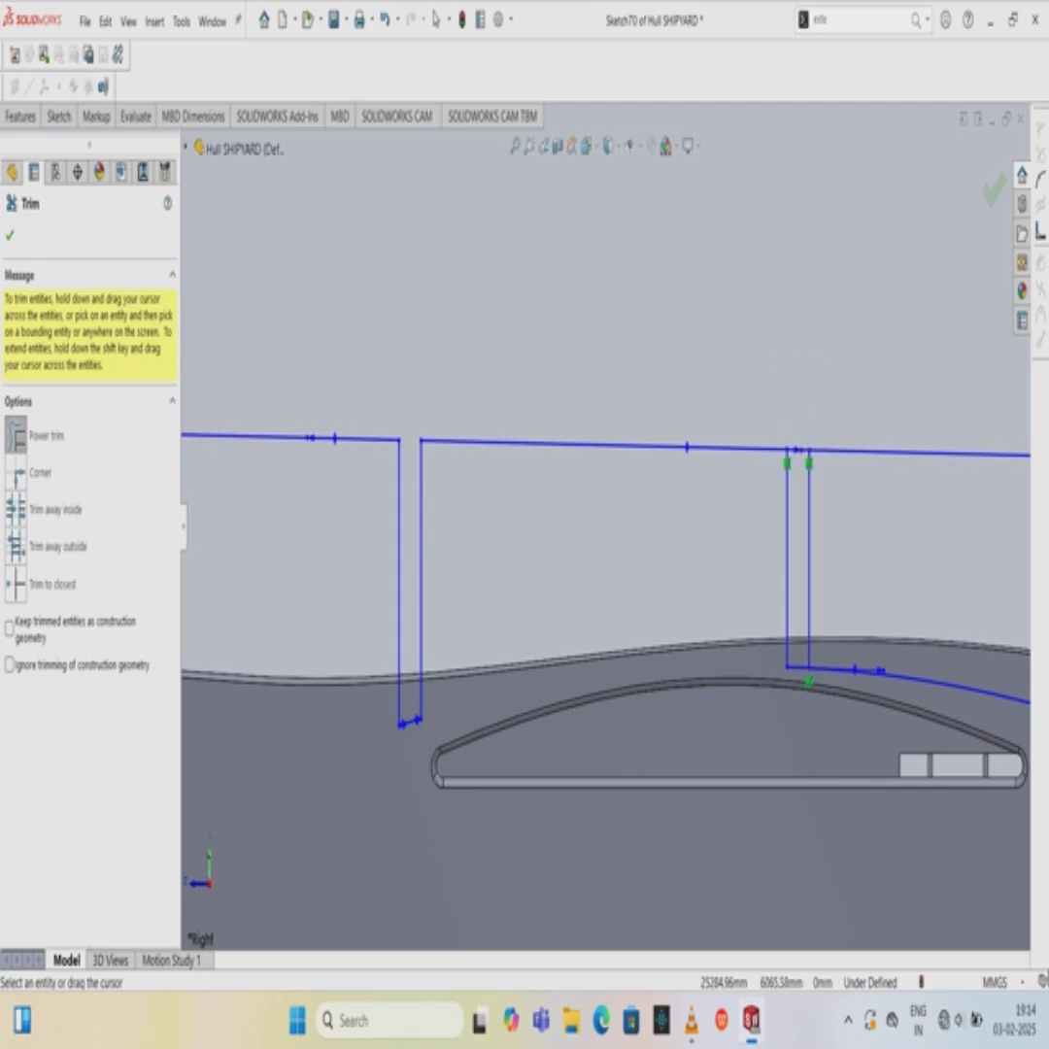
scroll(562, 500, up, 4)
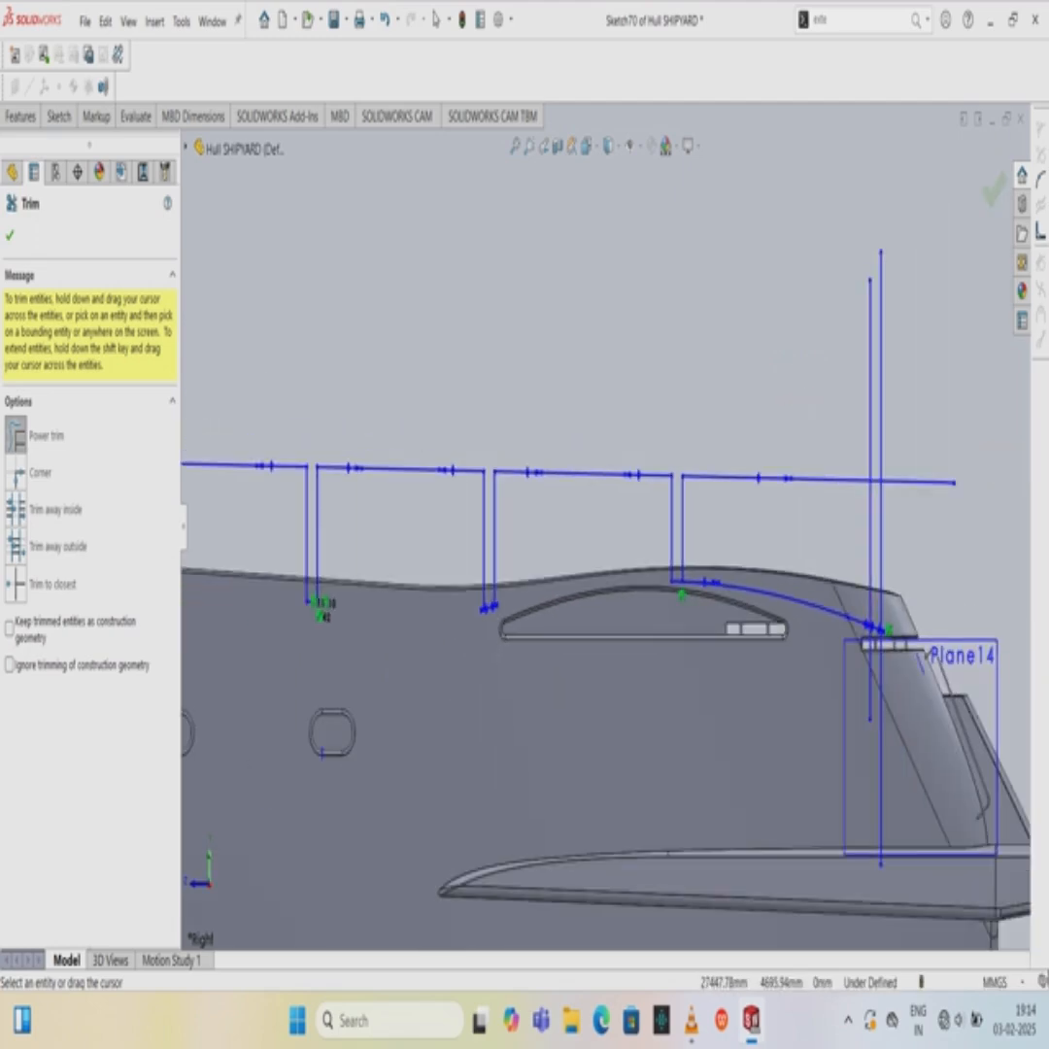
Trim the lower spline between the fifth short pair and the sternmost long pair, plus that long pair's lower ends.
scroll(955, 654, down, 5)
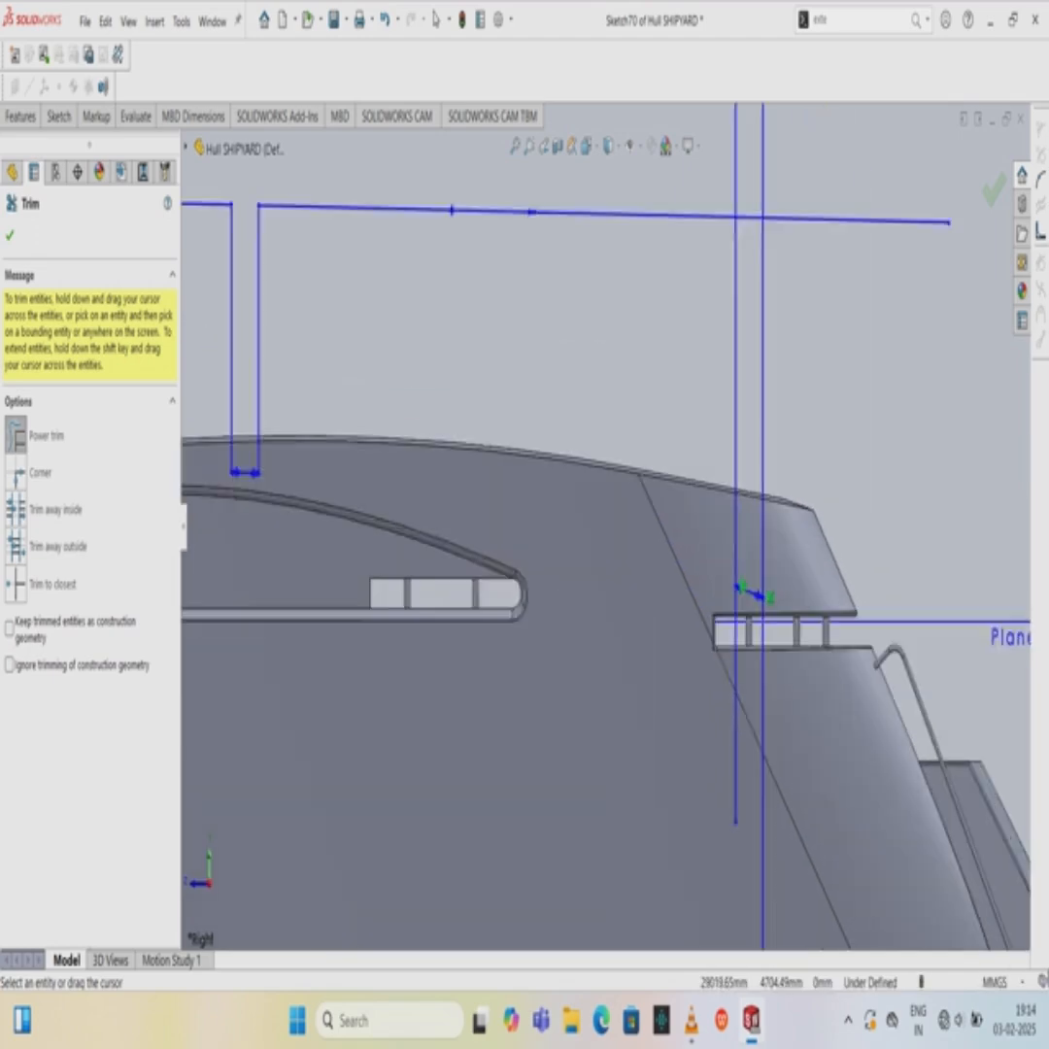
mouse_move(668, 690)
mouse_down()
mouse_move(693, 694)
mouse_move(702, 710)
mouse_move(728, 670)
mouse_up()
scroll(583, 549, up, 3)
scroll(582, 549, up, 2)
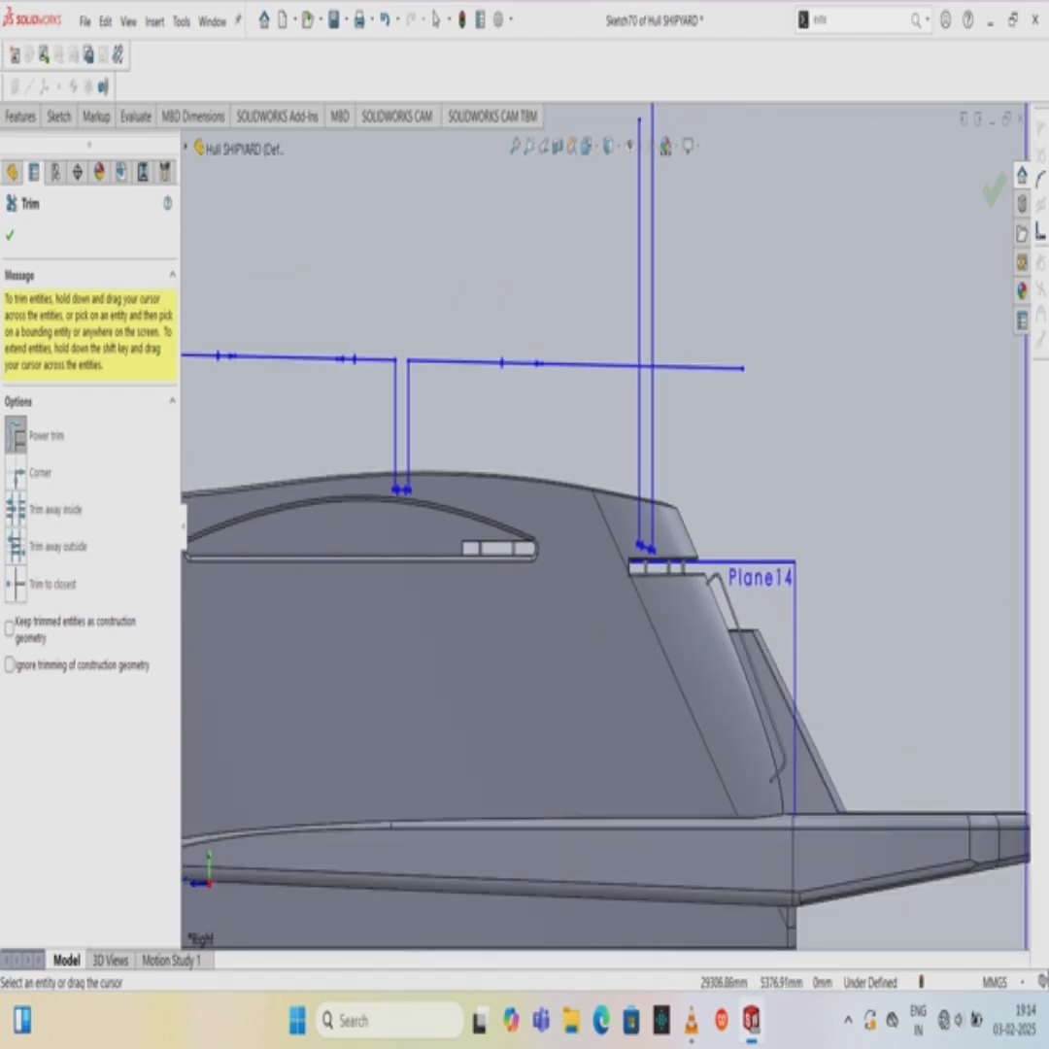
Trim the upper line segment inside the sternmost long pair and the pair's ends above the sloping line, and finish trimming.
scroll(649, 355, down, 3)
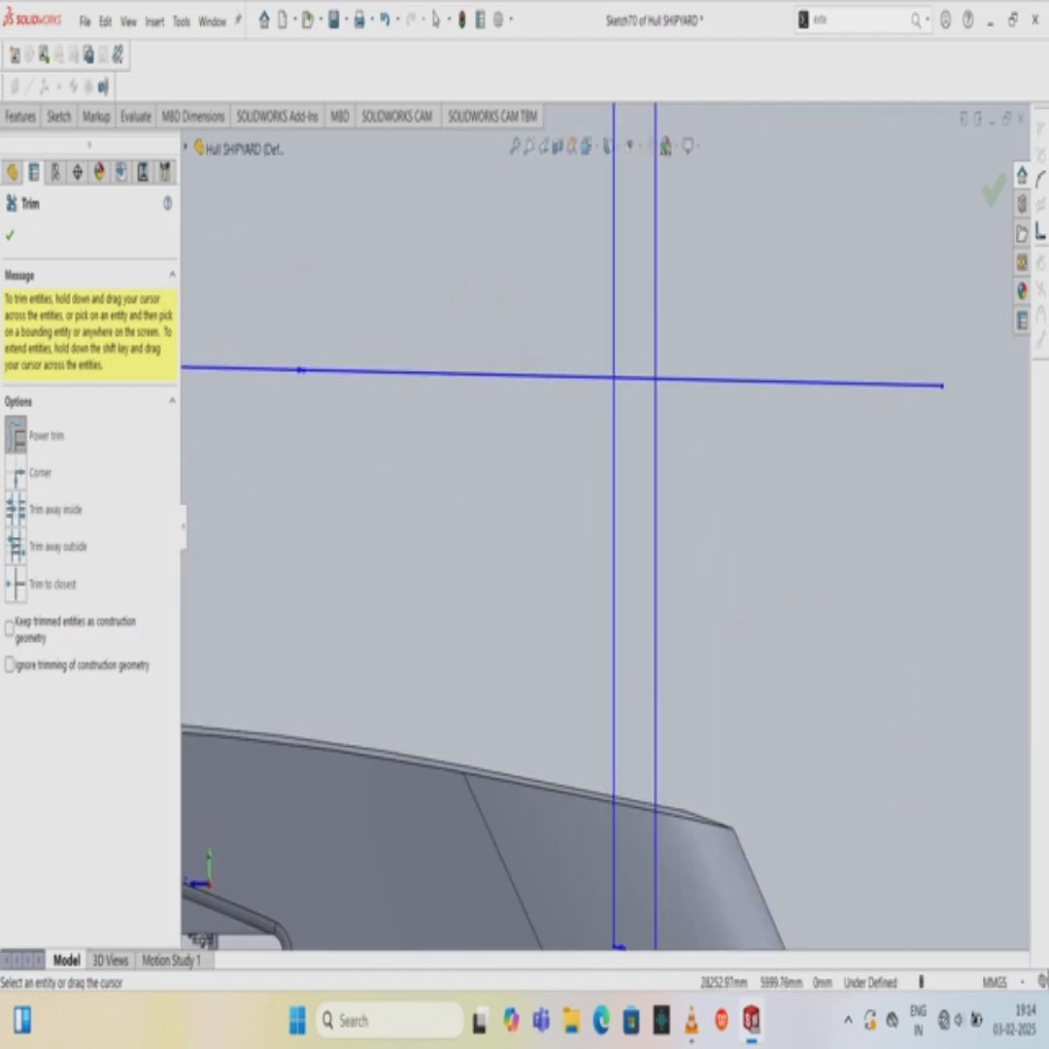
drag(640, 354, 637, 413)
scroll(641, 475, up, 3)
drag(563, 369, 665, 371)
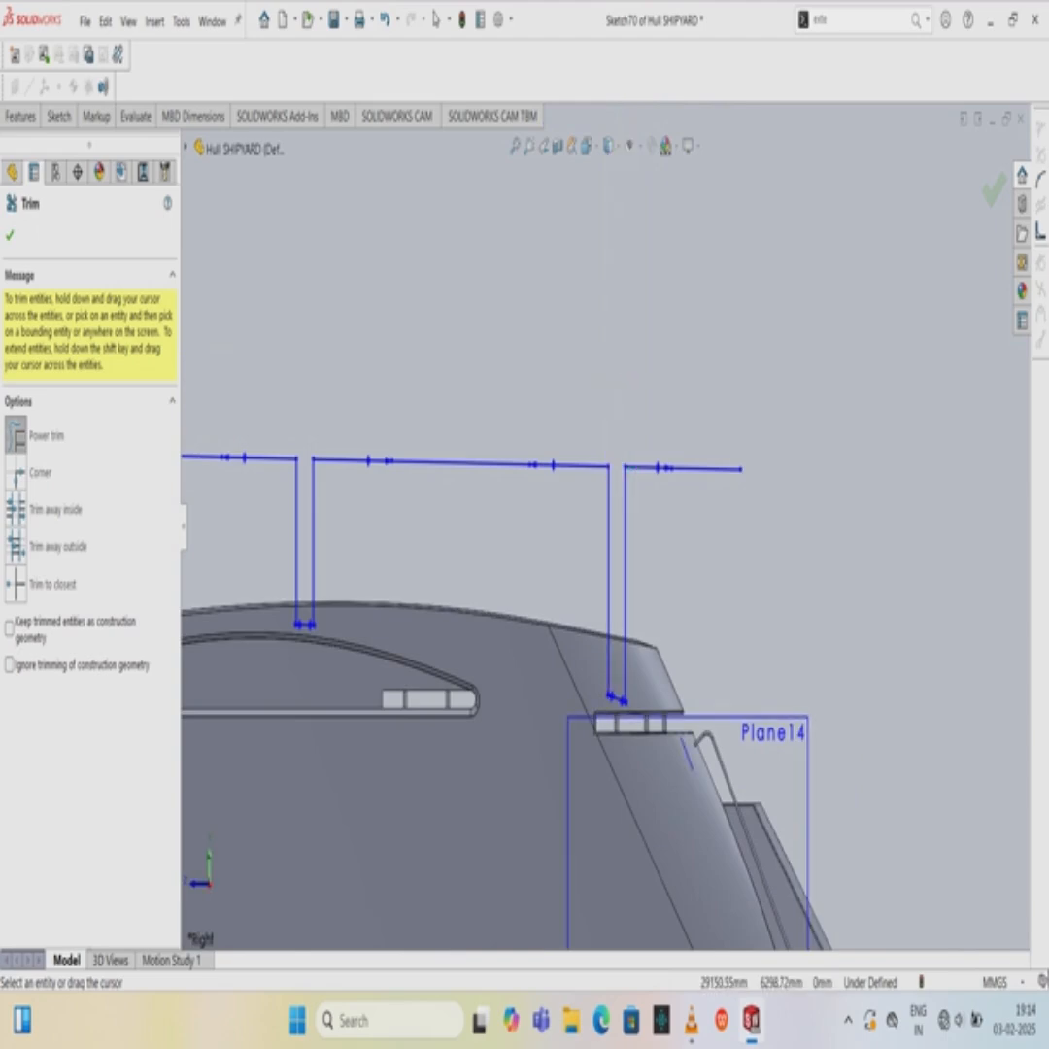
scroll(567, 561, up, 2)
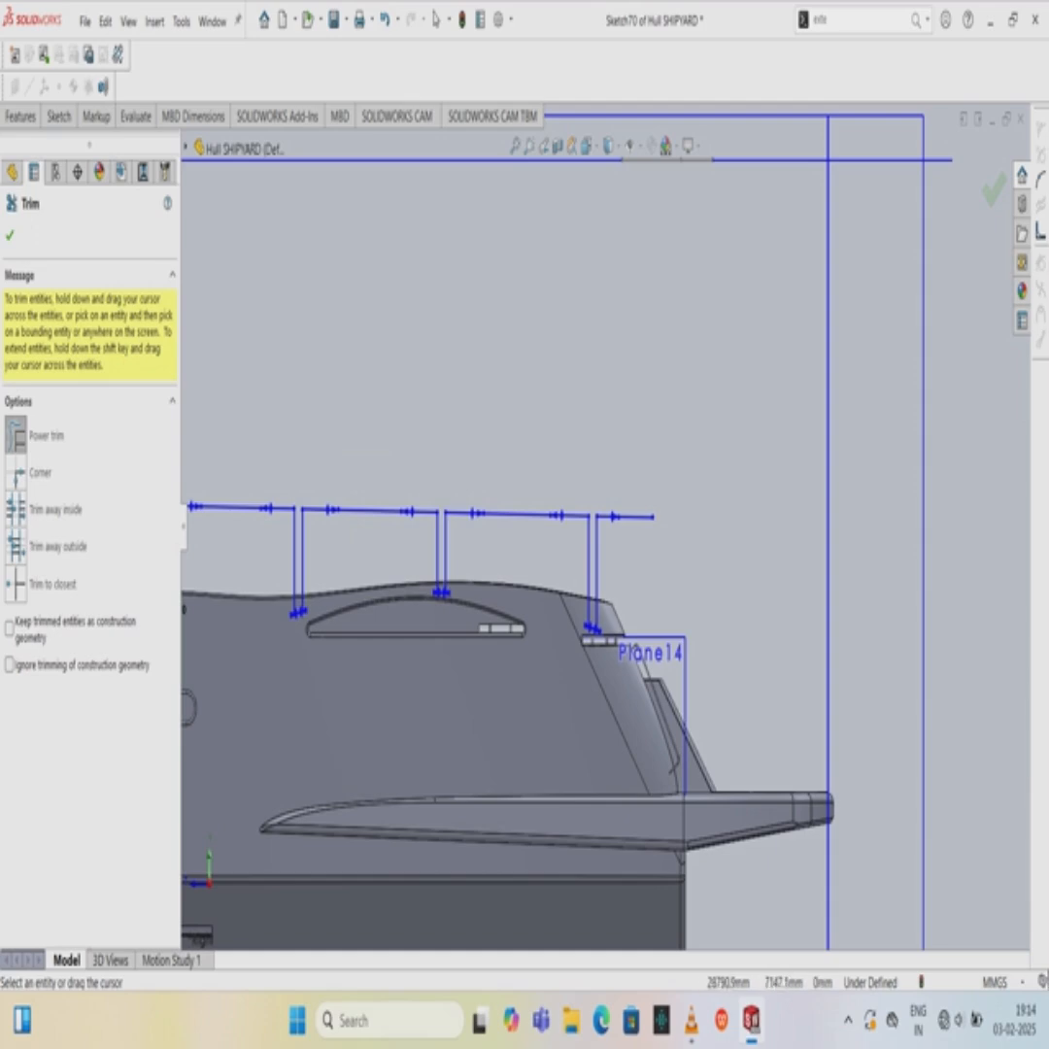
click(10, 234)
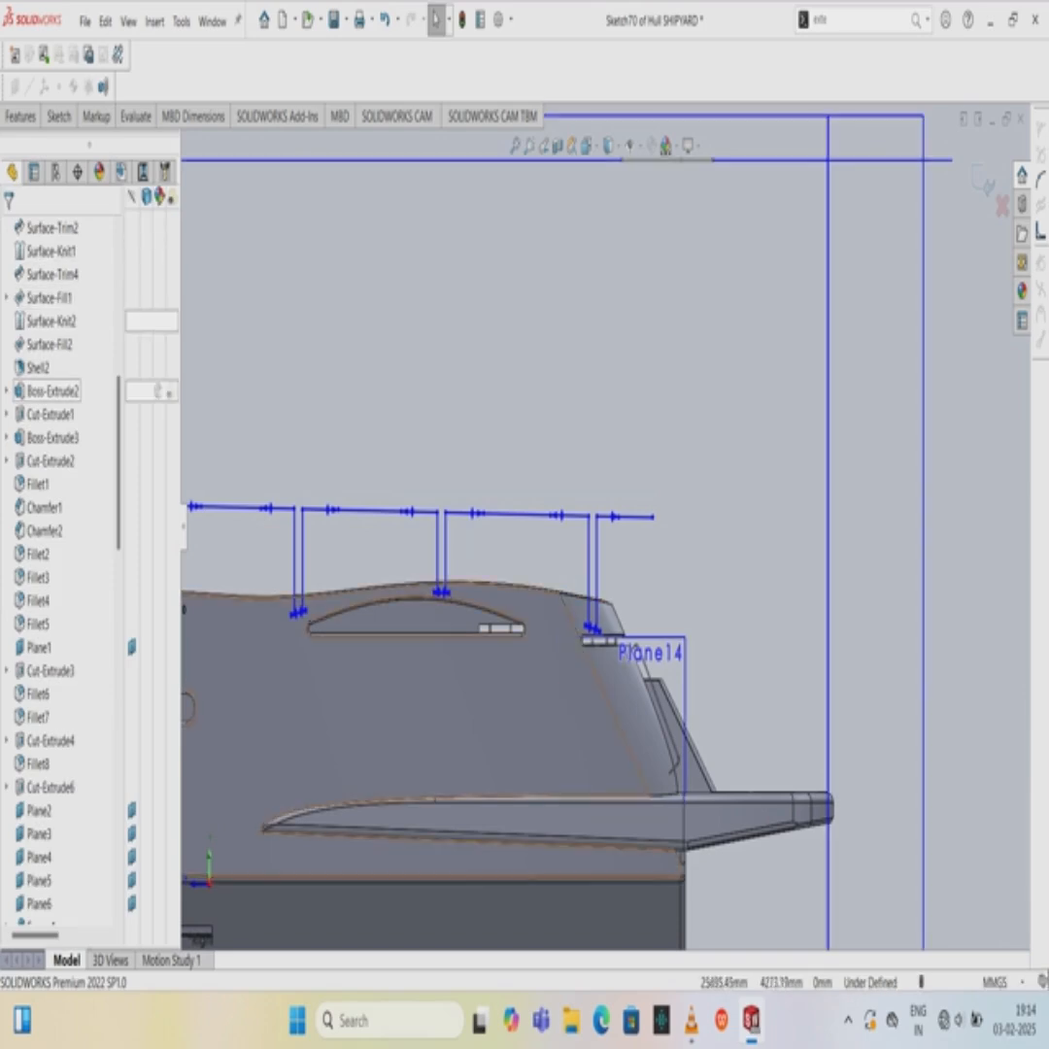
Delete the upper line stub, the aft vertical line and the short lower spline piece at the profile's stern end.
scroll(589, 675, down, 5)
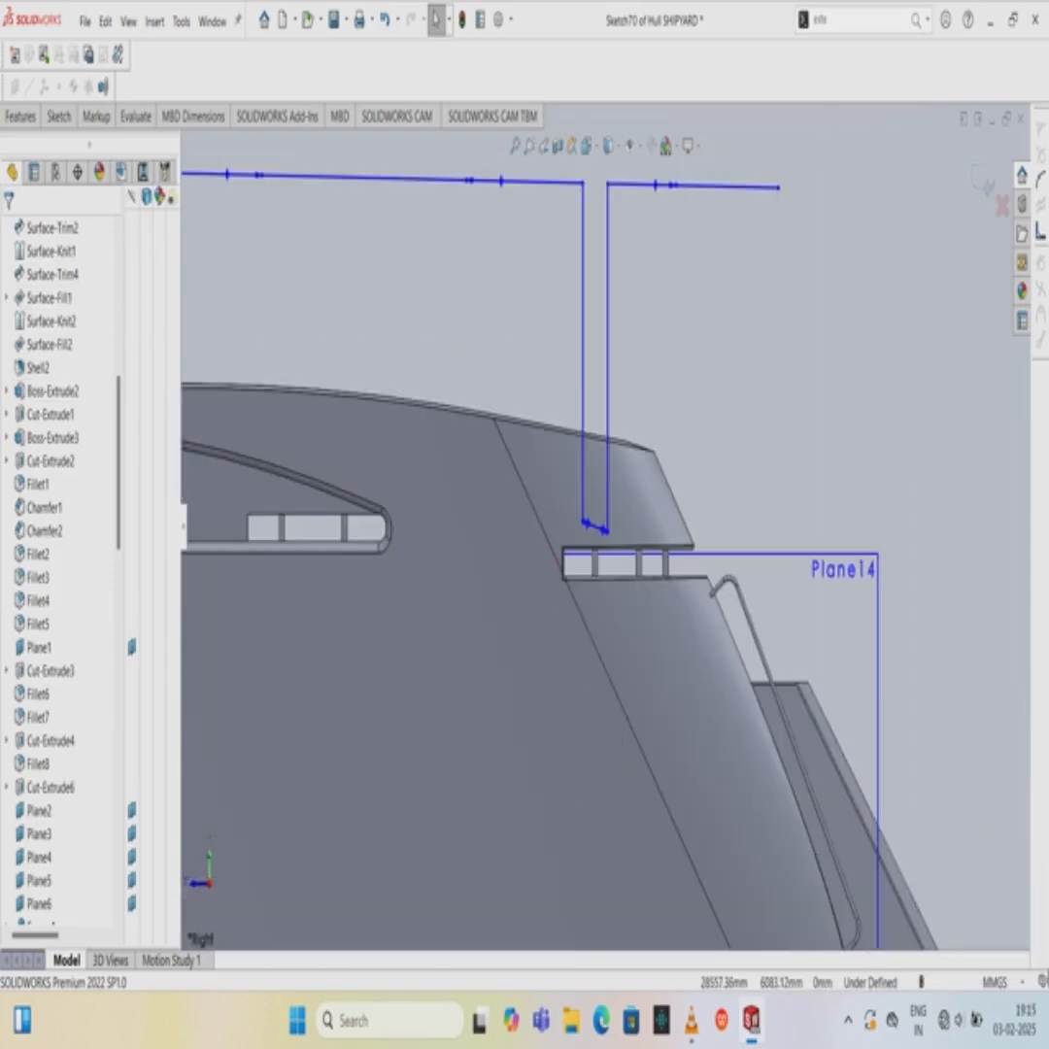
click(655, 184)
ctrl+click(608, 357)
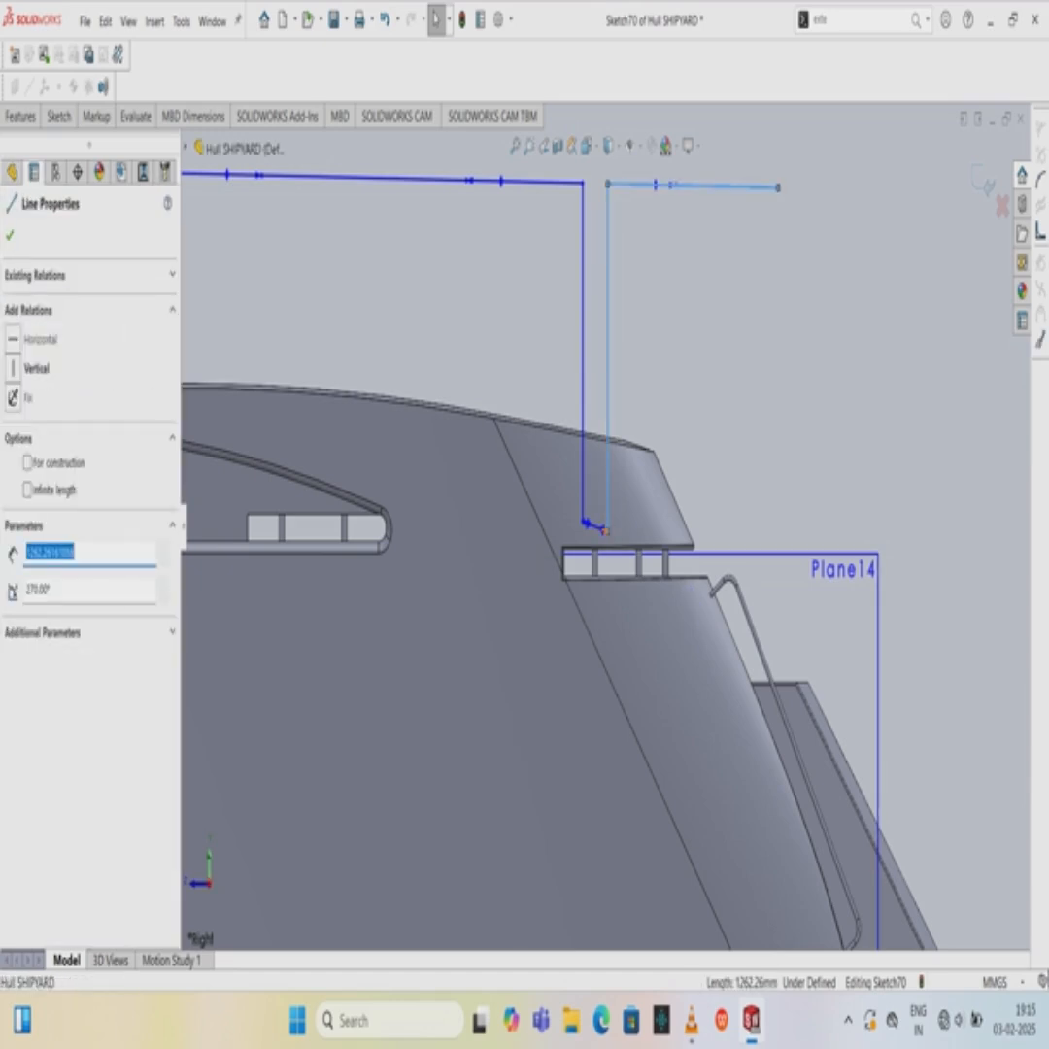
scroll(602, 529, down, 3)
ctrl+click(606, 531)
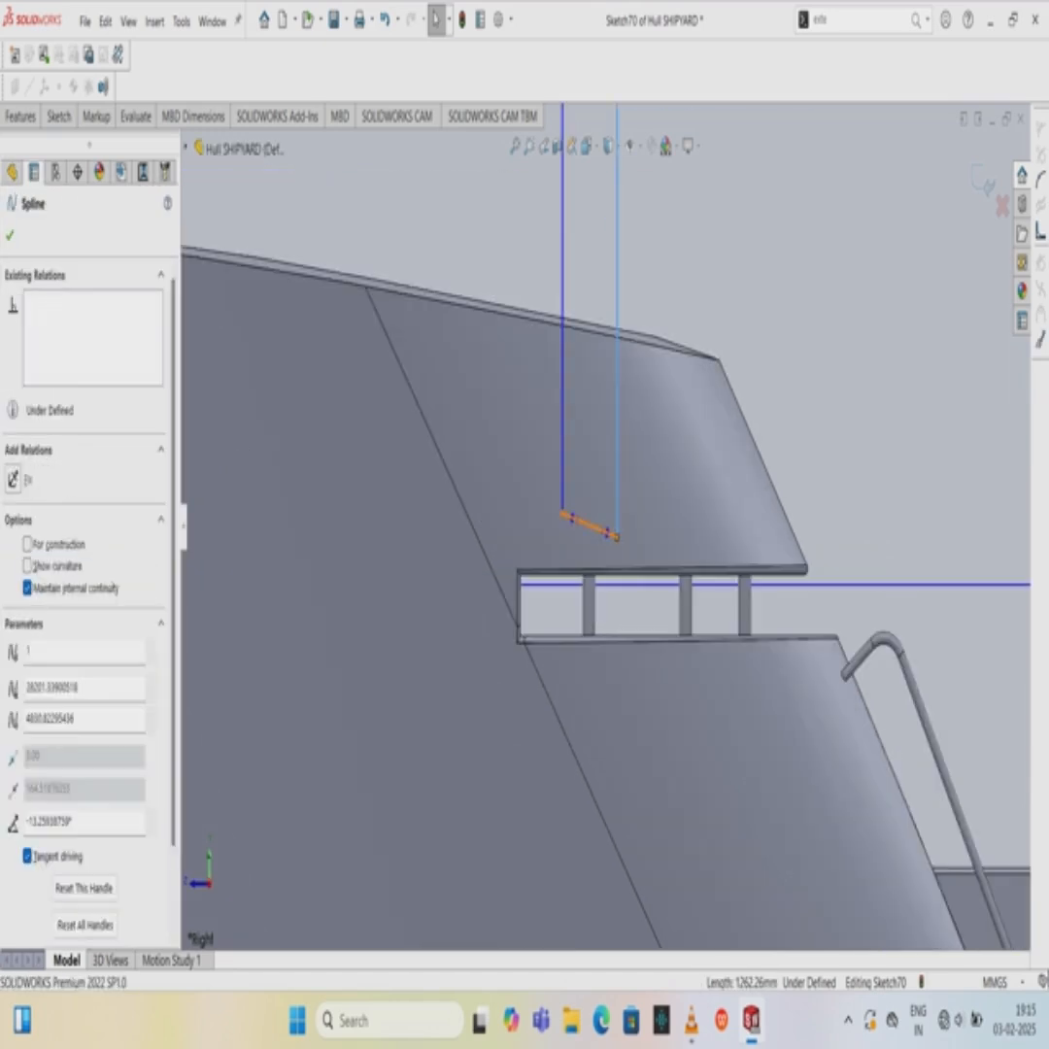
key(Delete)
scroll(606, 529, up, 2)
scroll(549, 527, up, 4)
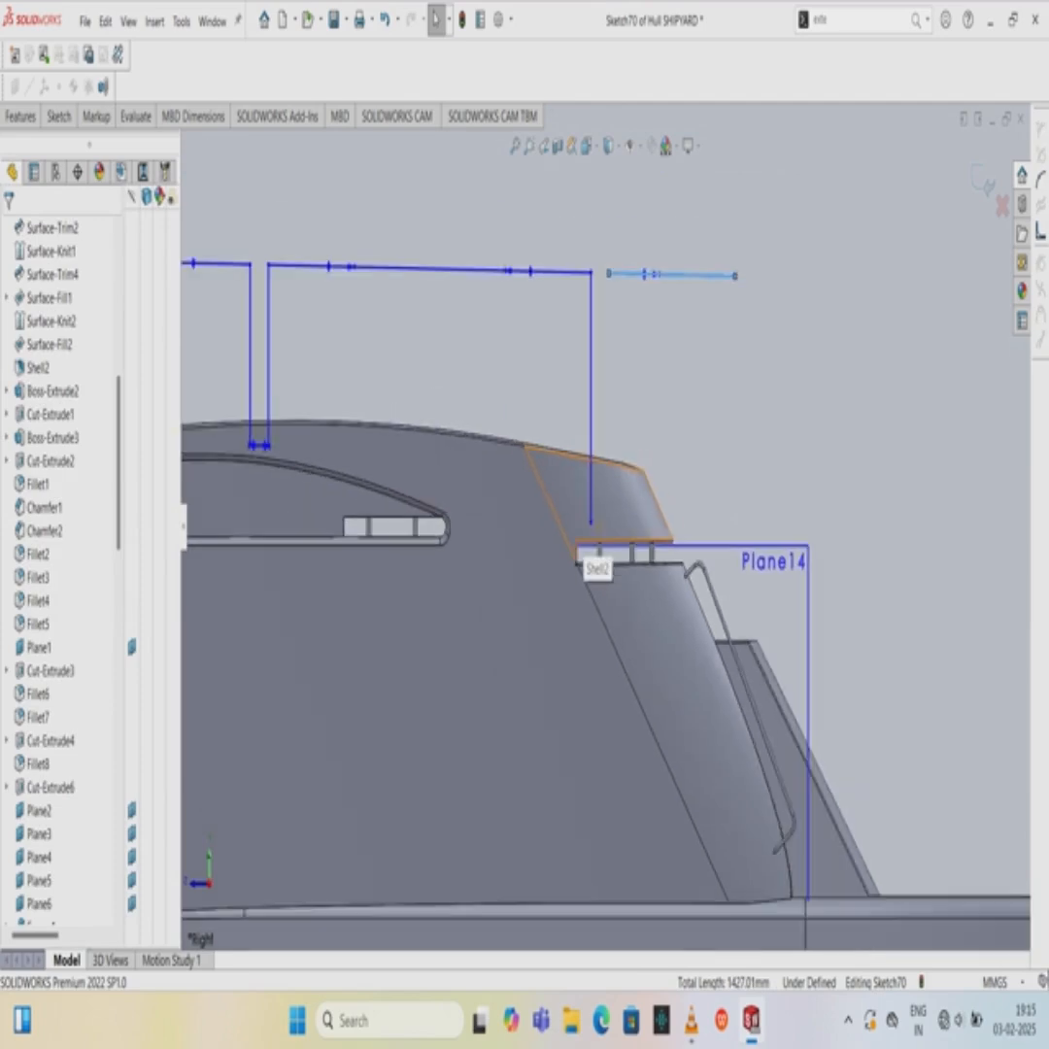
scroll(932, 612, up, 8)
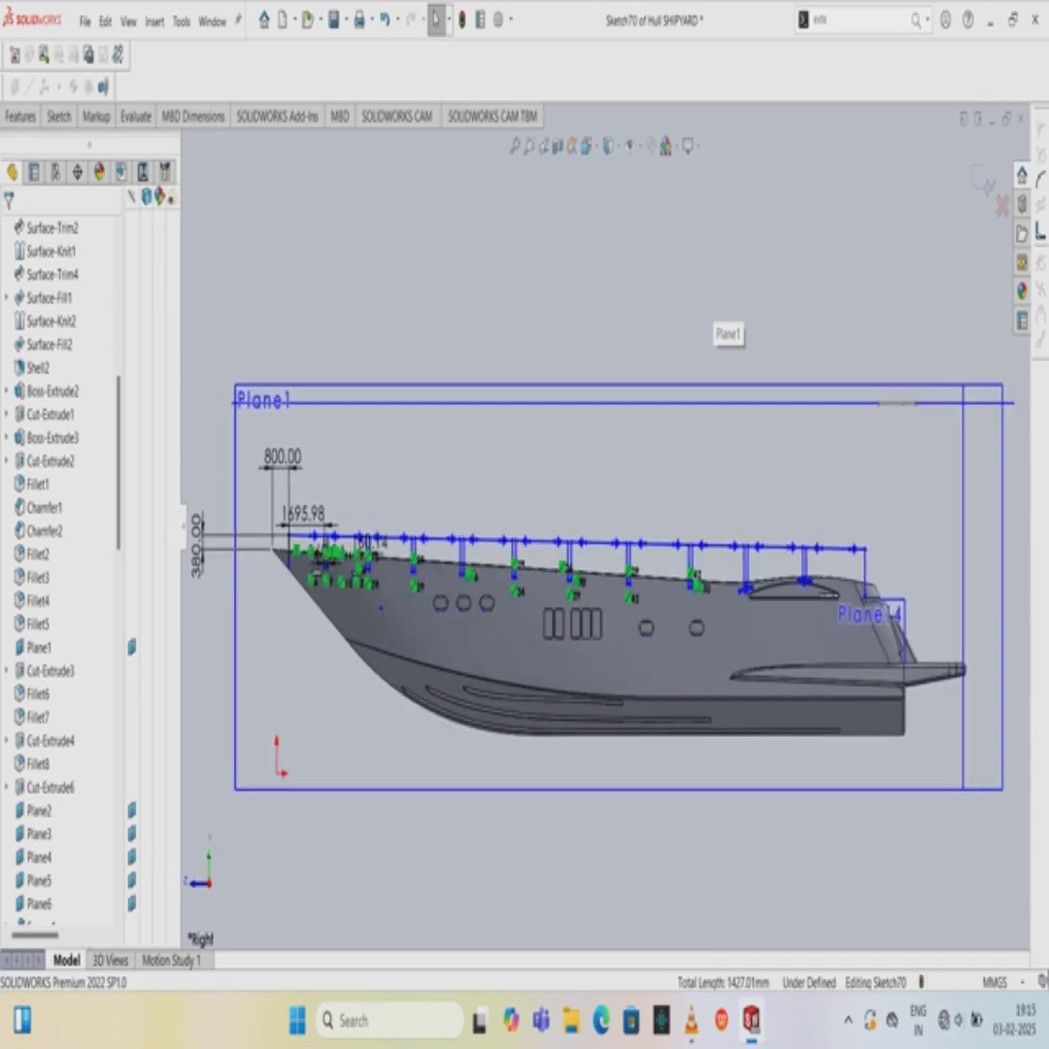
key(ctrl+a)
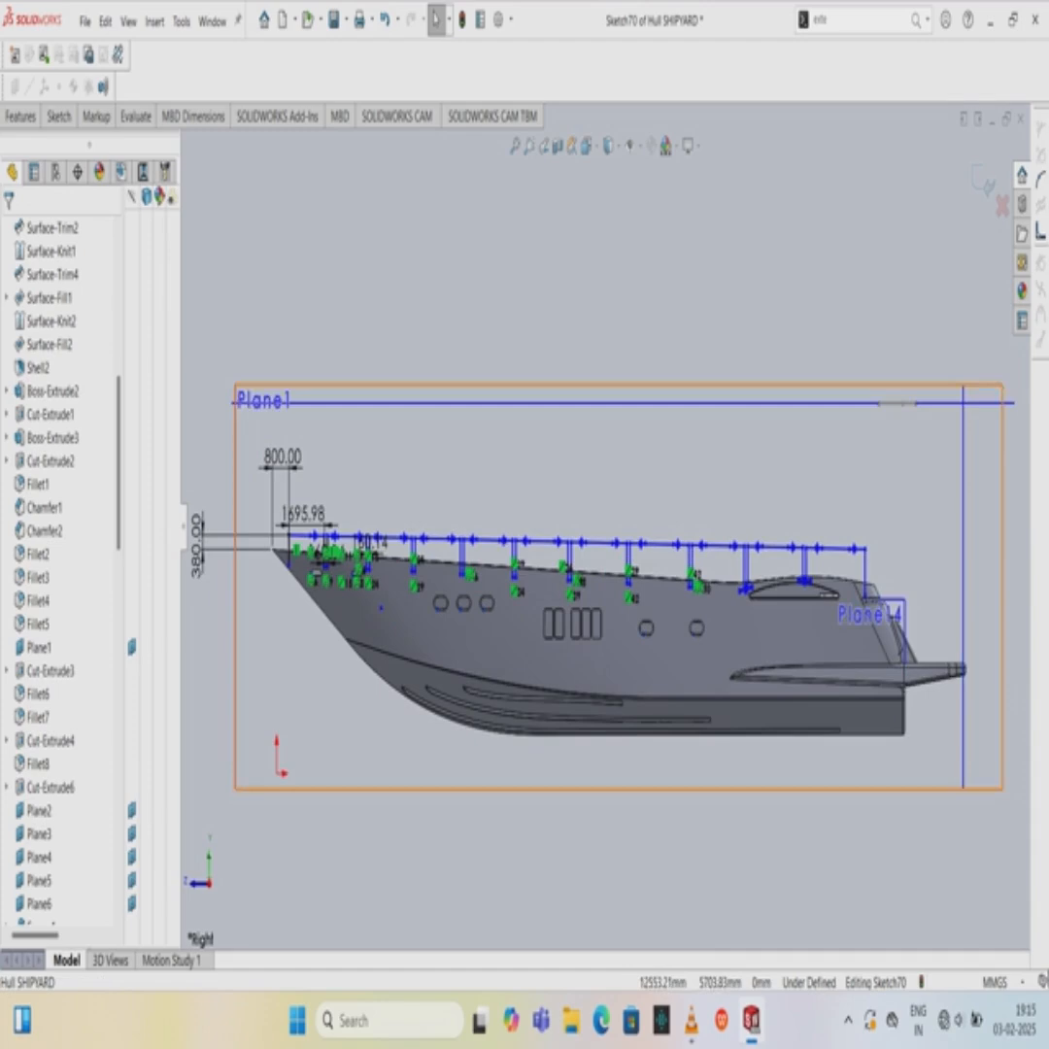
scroll(522, 573, down, 3)
key(ctrl+a)
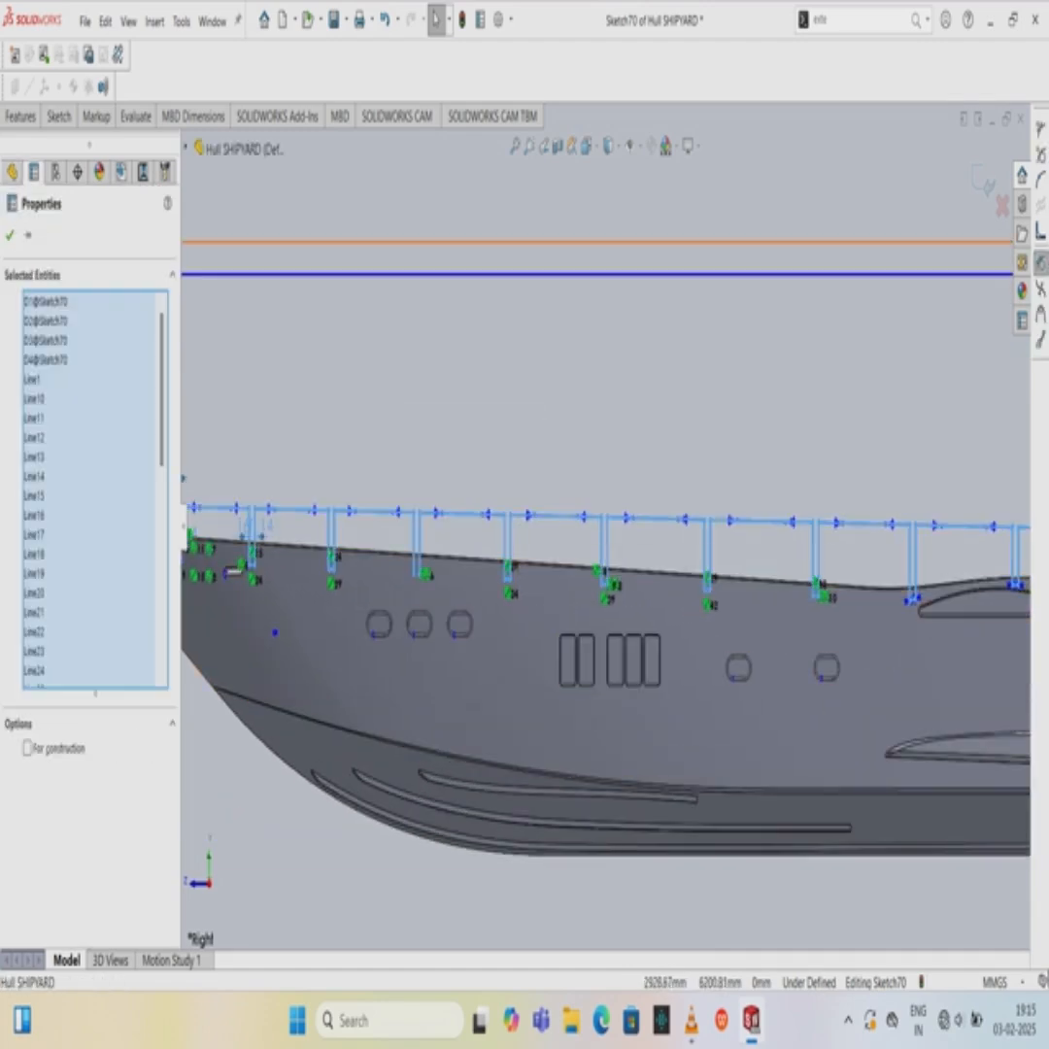
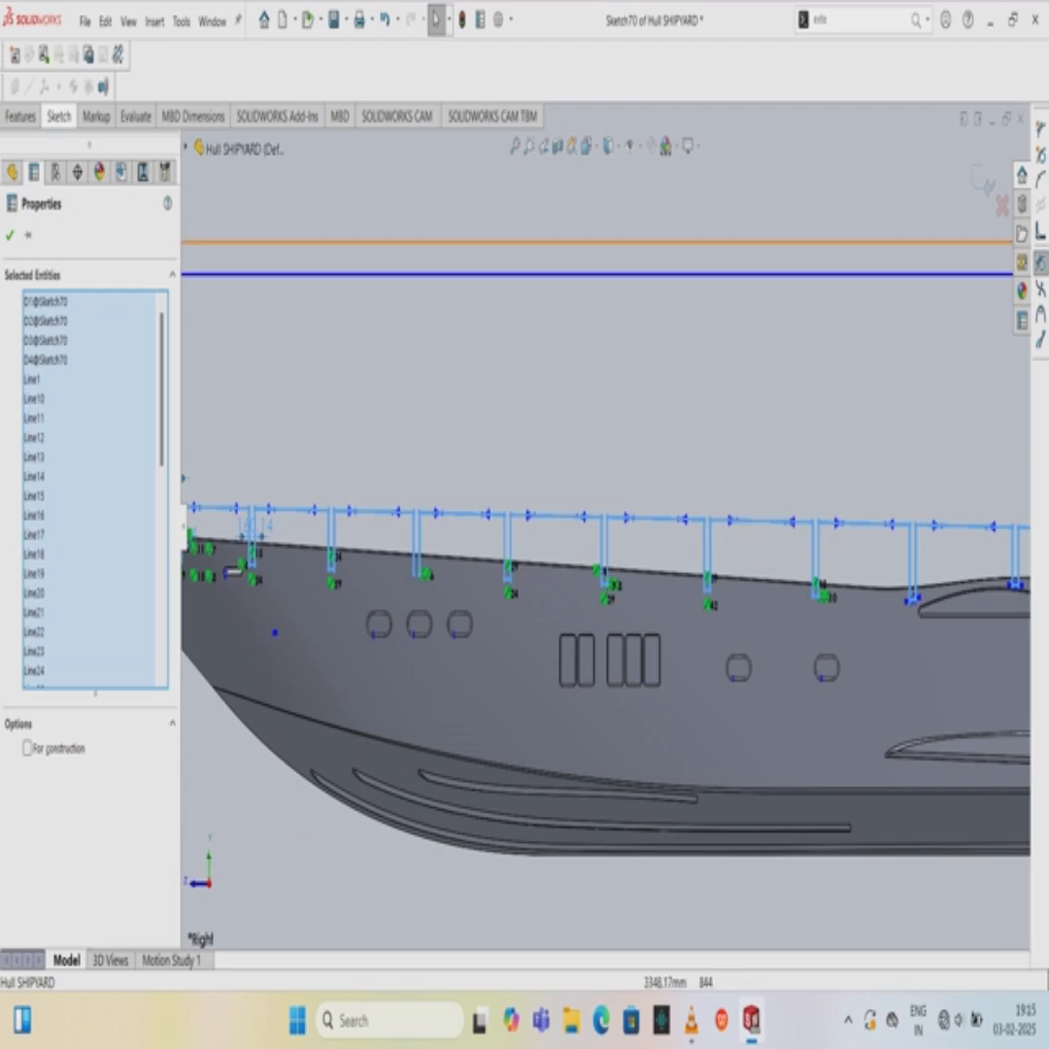
right_click(293, 502)
mouse_move(342, 538)
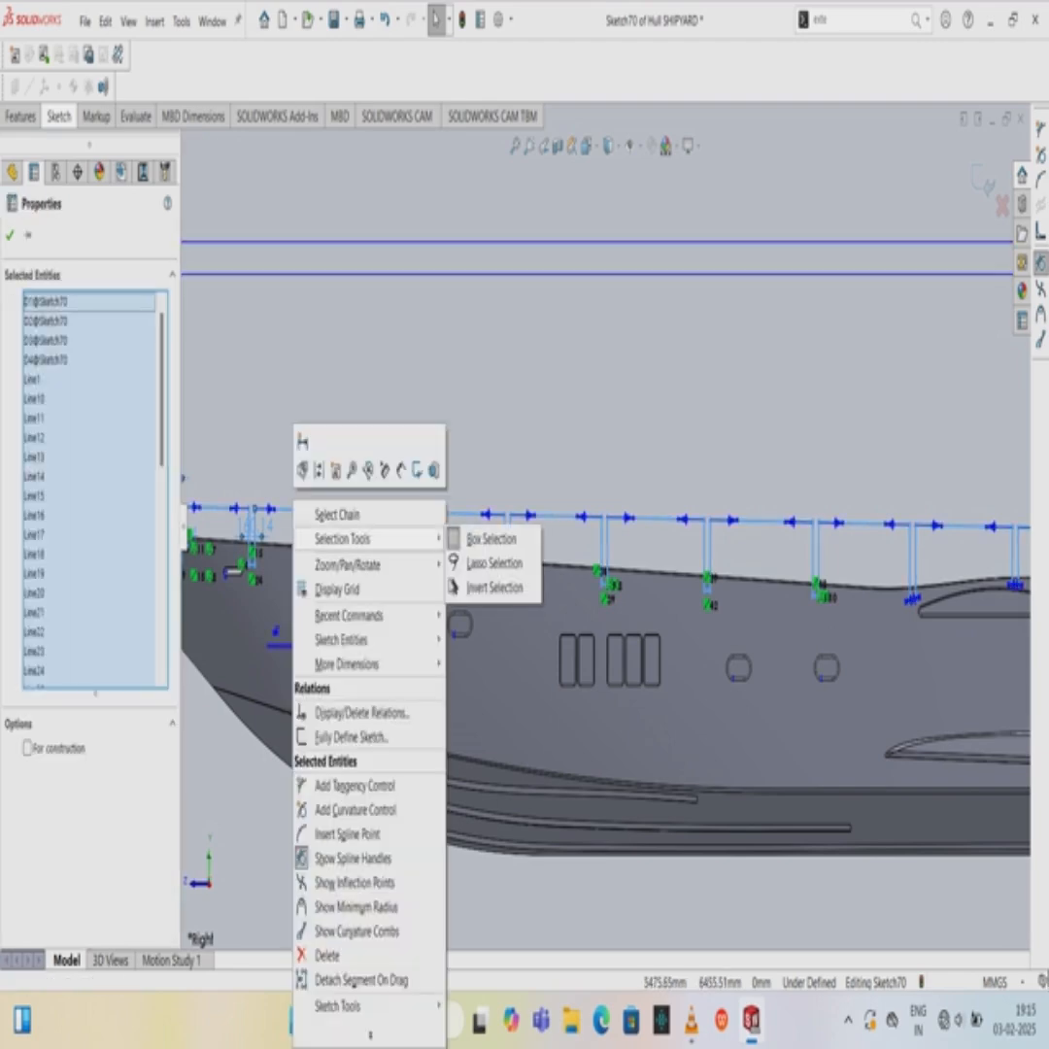
key(Escape)
key(Escape)
key(Escape)
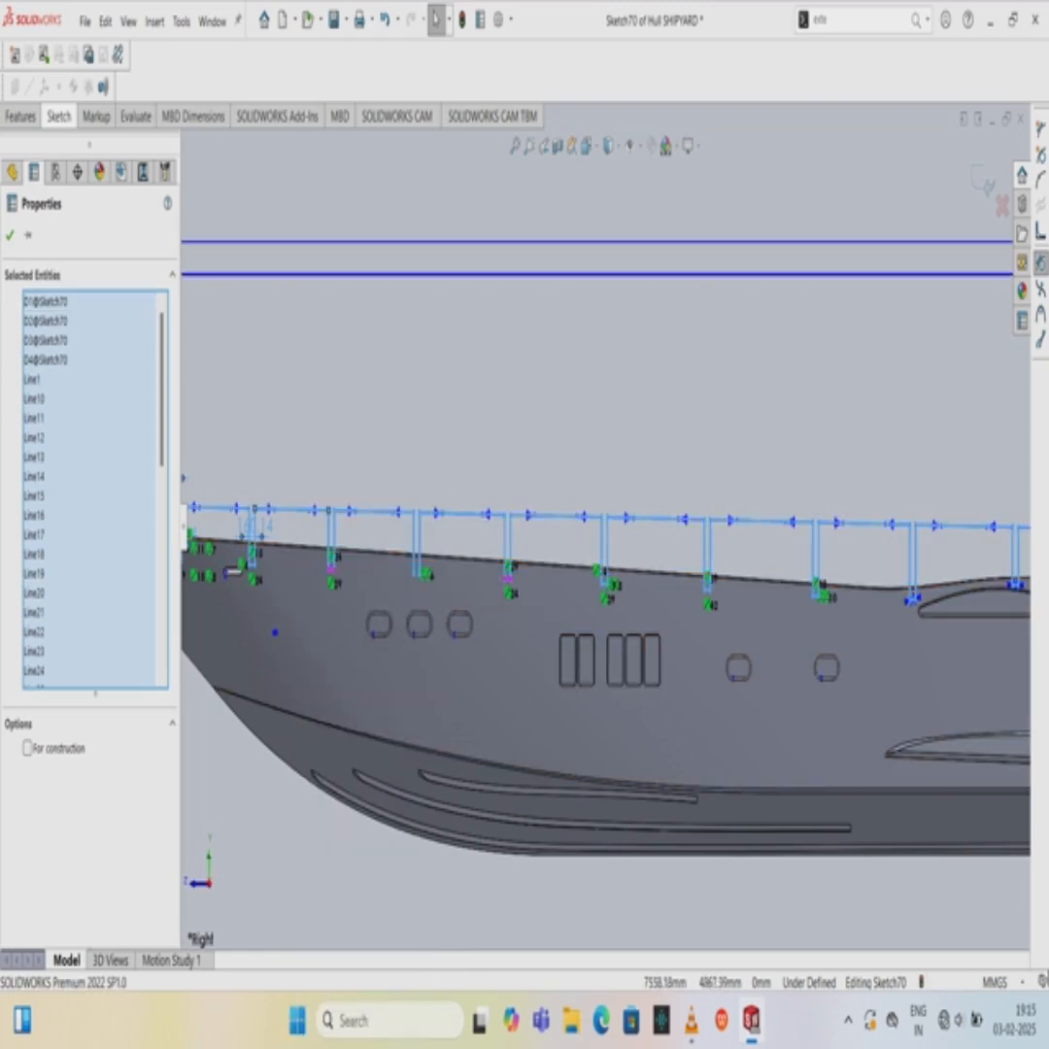
scroll(303, 568, up, 3)
scroll(284, 518, down, 4)
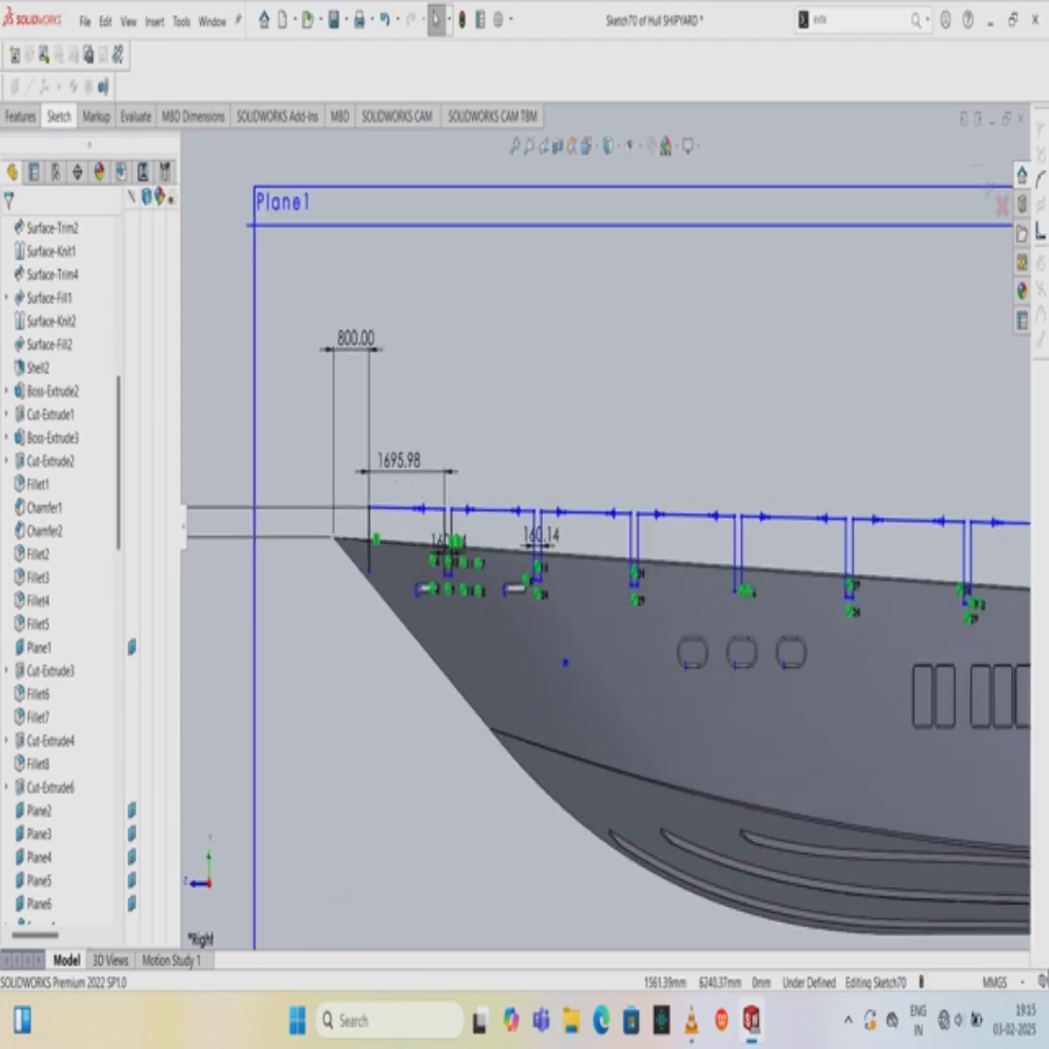
scroll(291, 515, up, 5)
scroll(723, 485, down, 3)
scroll(543, 495, up, 3)
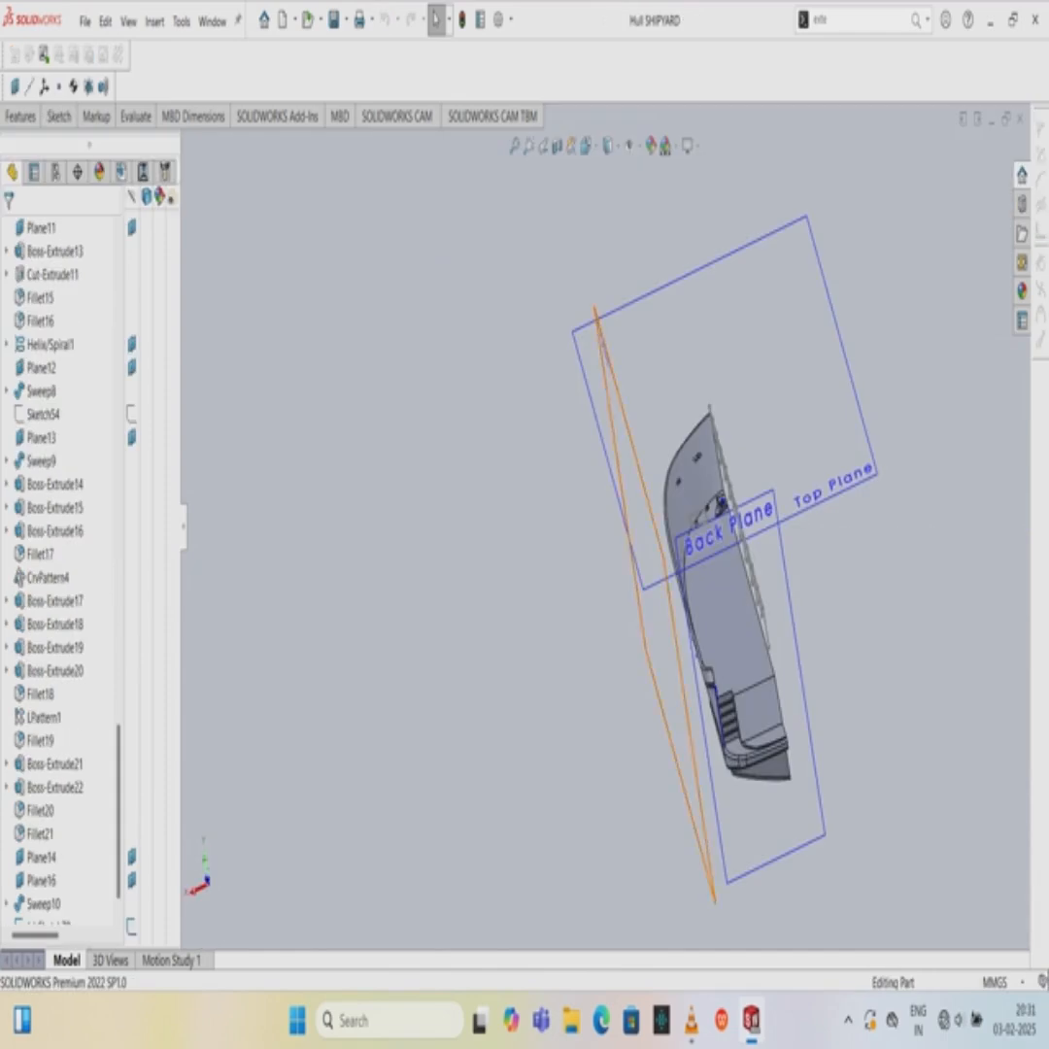
Start a new sketch on the Mid plane.
scroll(64, 563, up, 15)
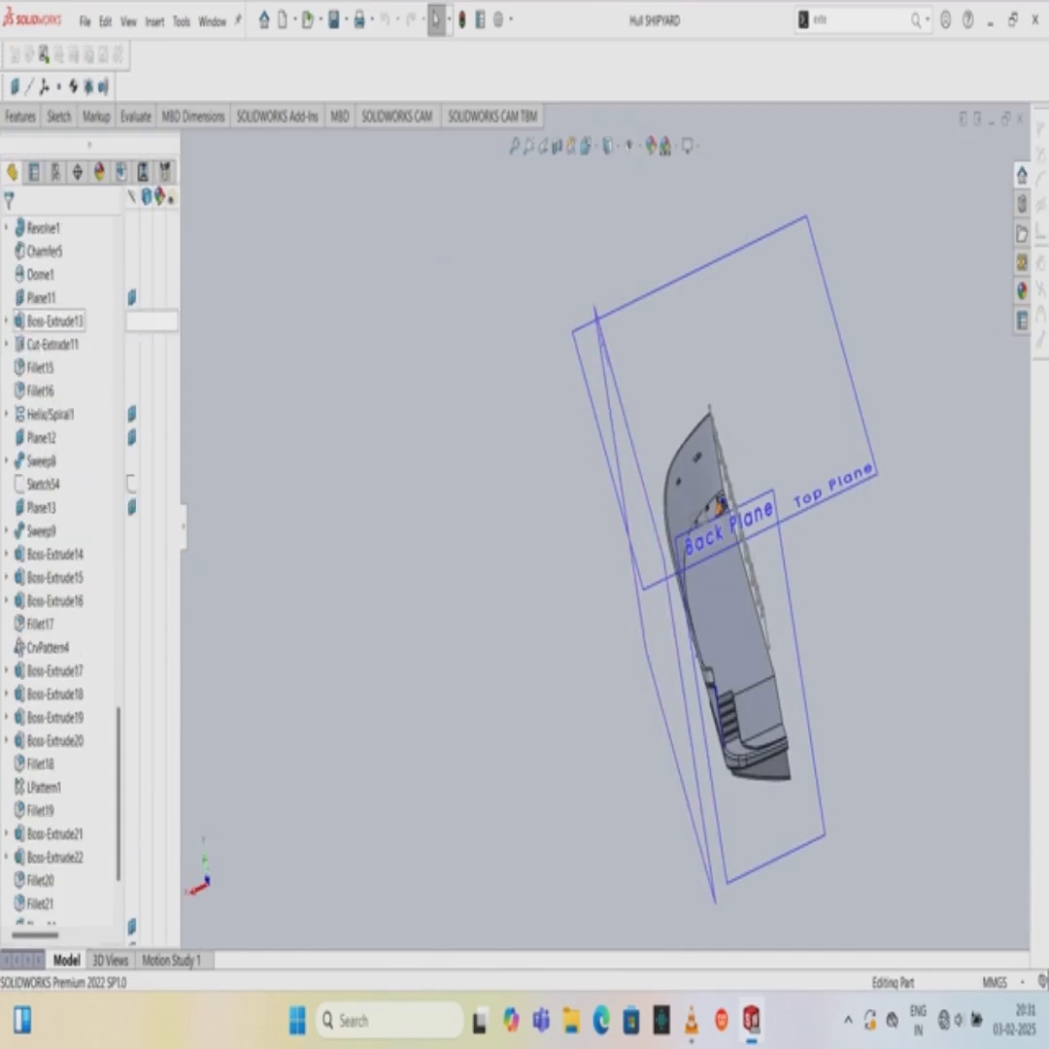
scroll(59, 321, up, 15)
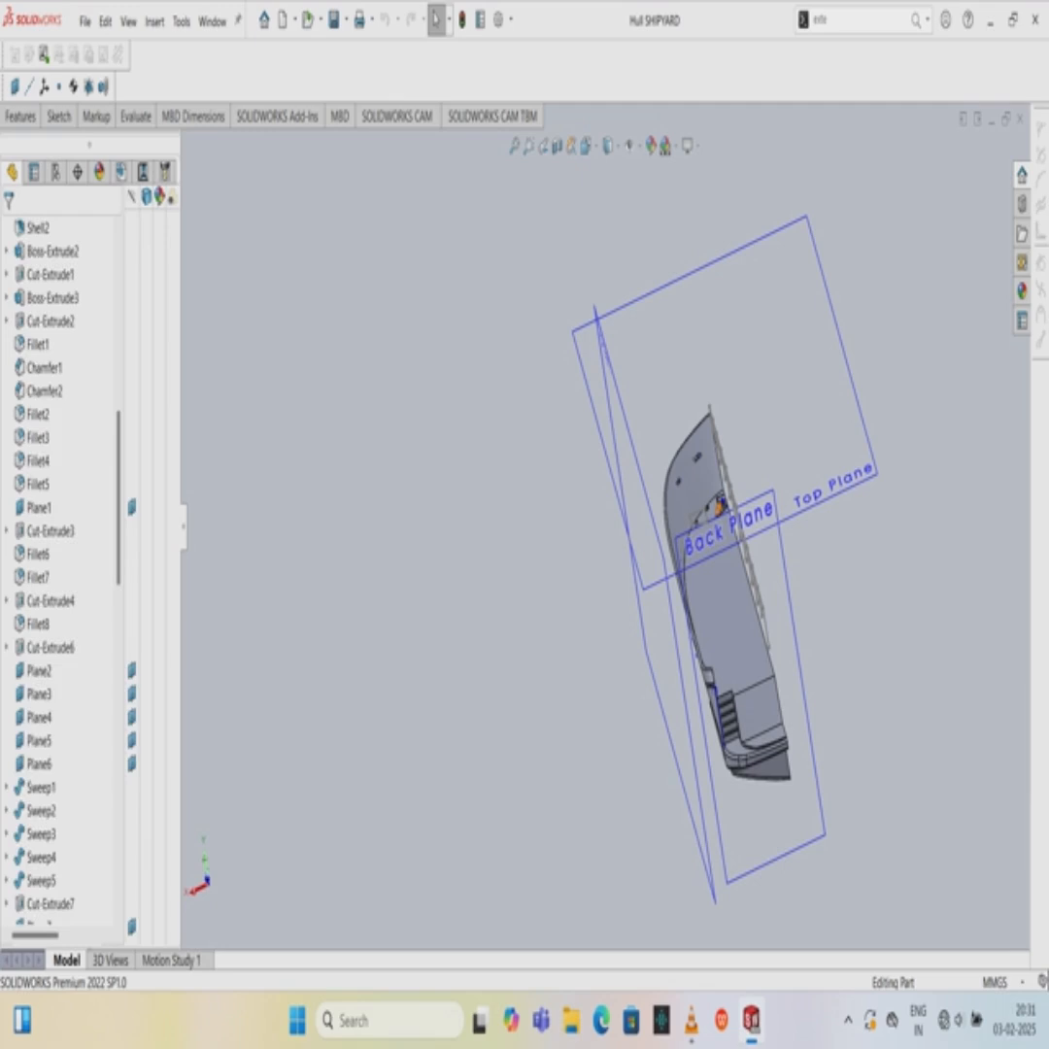
scroll(53, 320, up, 1)
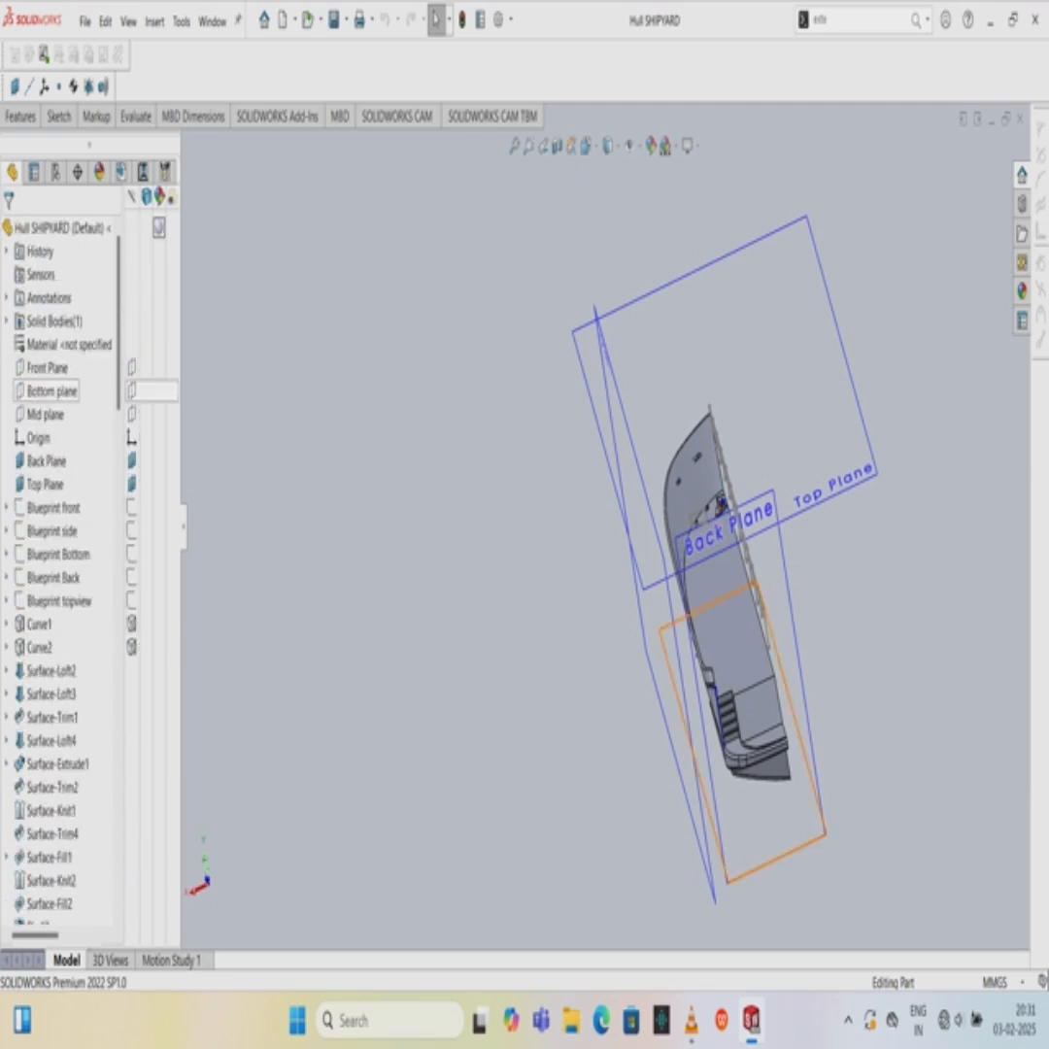
right_click(45, 415)
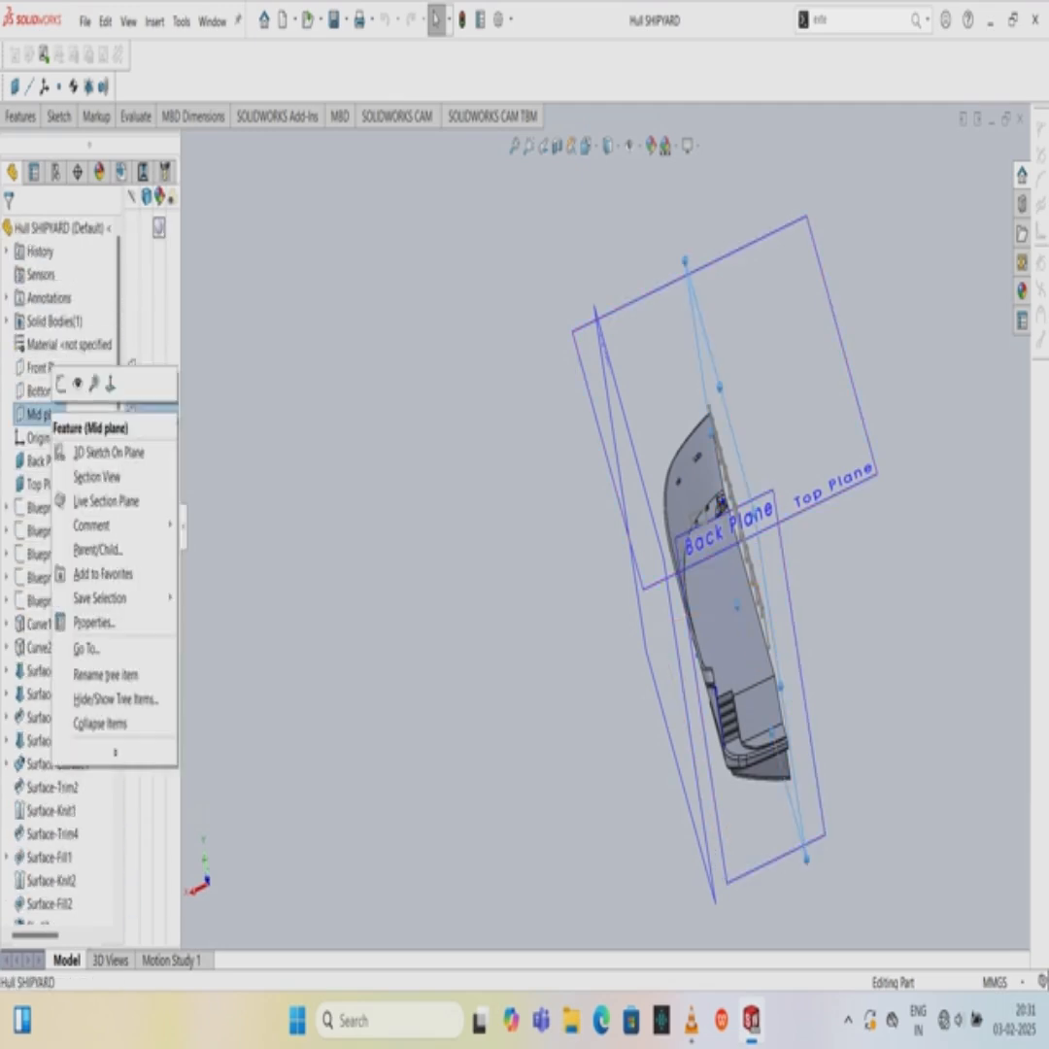
click(62, 383)
click(62, 387)
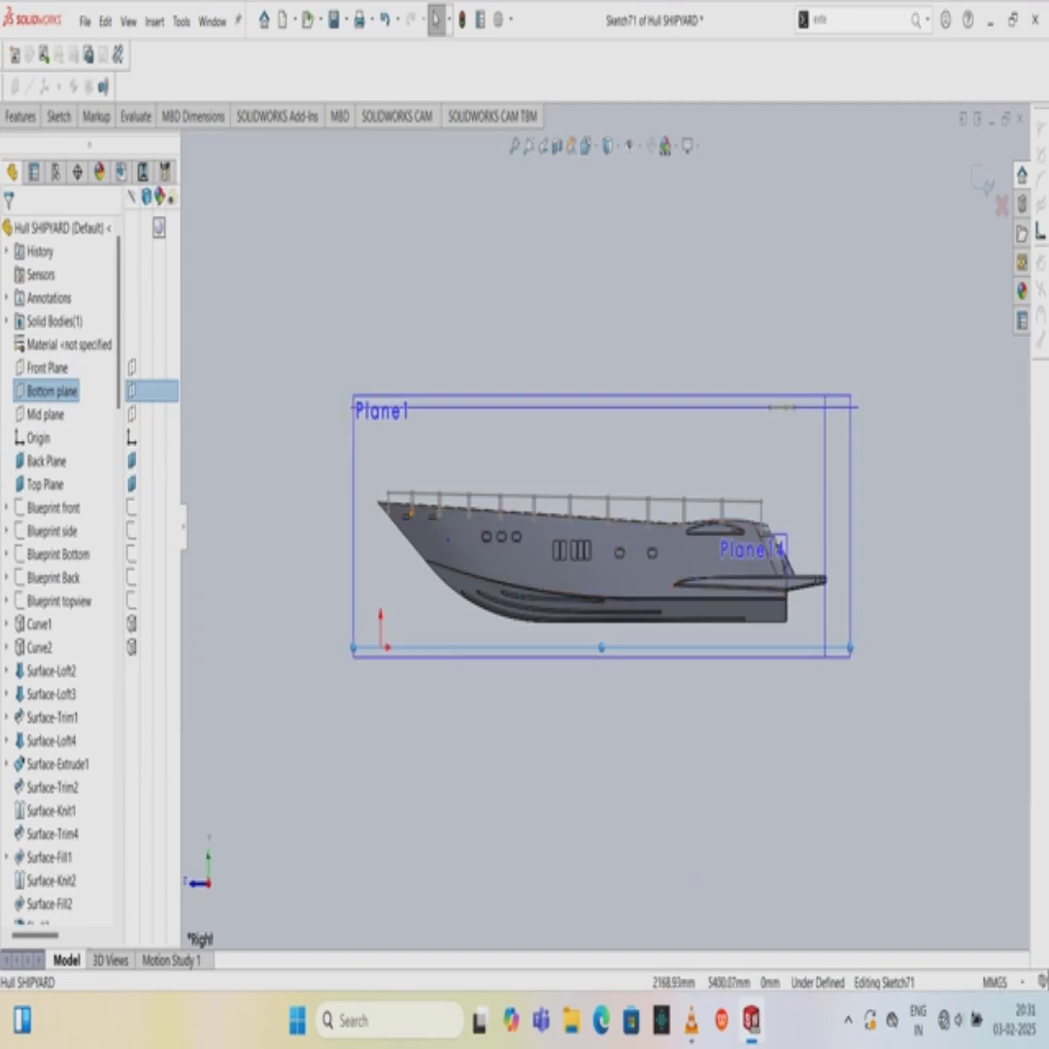
Pick the foremost vertical line, first upper segment, first vertical pair with its closing line, and second upper segment of Sketch70 for Convert Entities.
scroll(376, 464, down, 3)
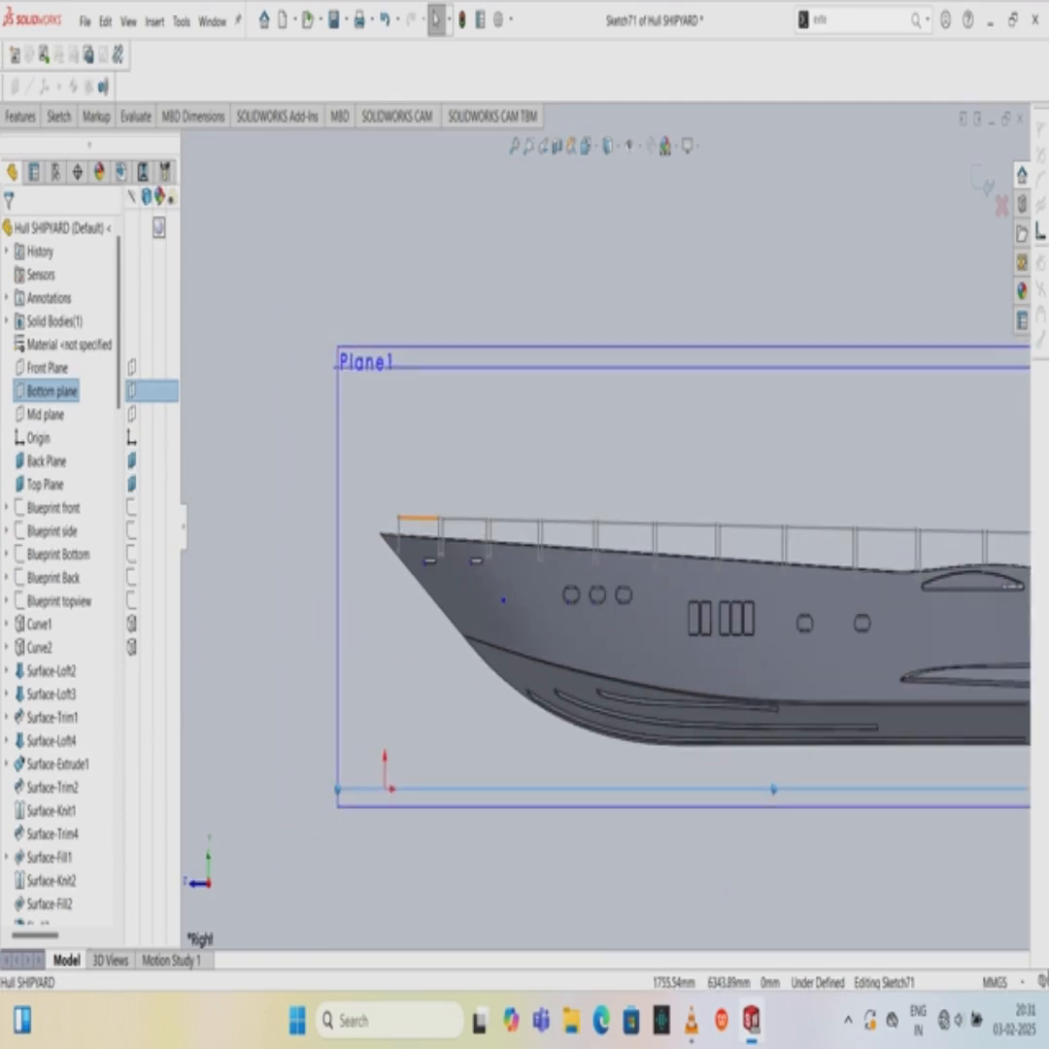
click(59, 116)
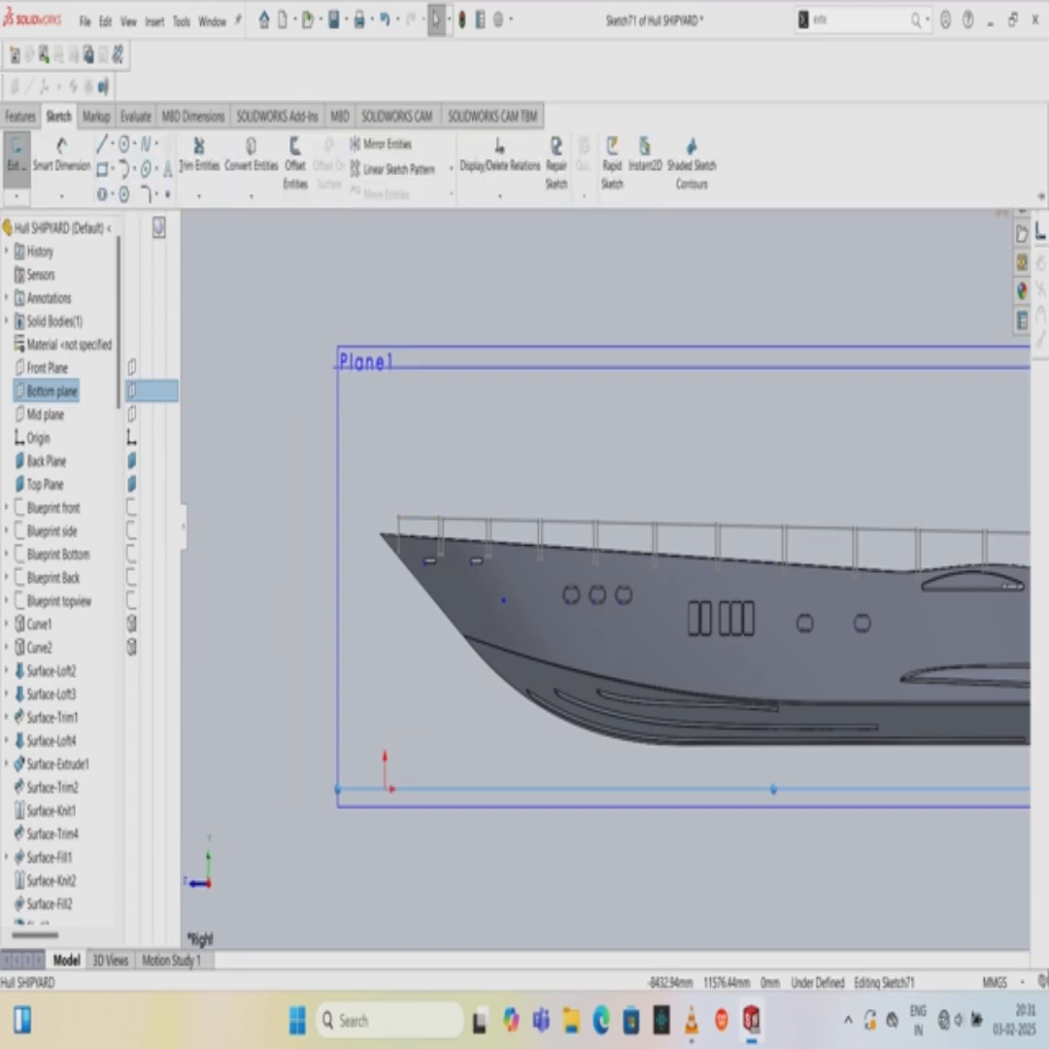
click(251, 162)
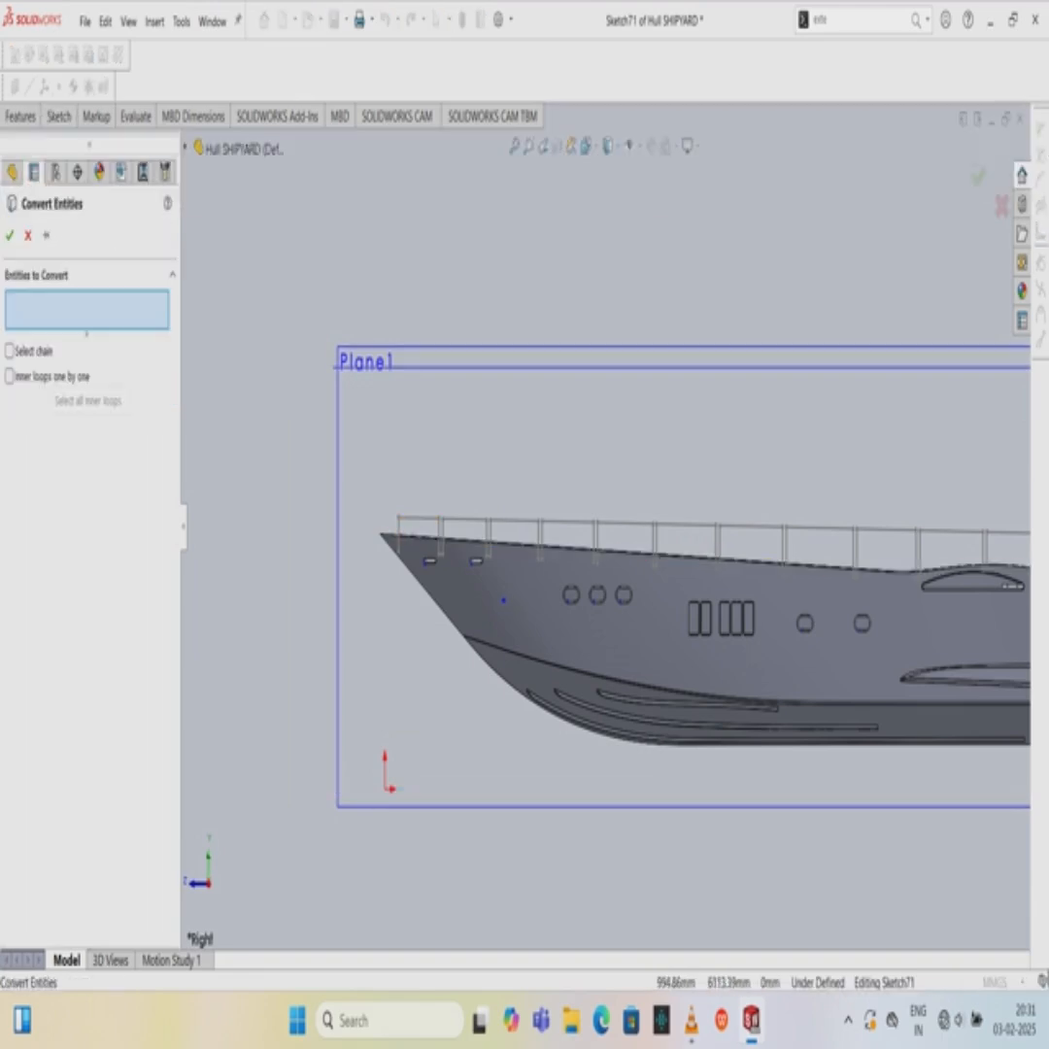
click(398, 530)
click(420, 518)
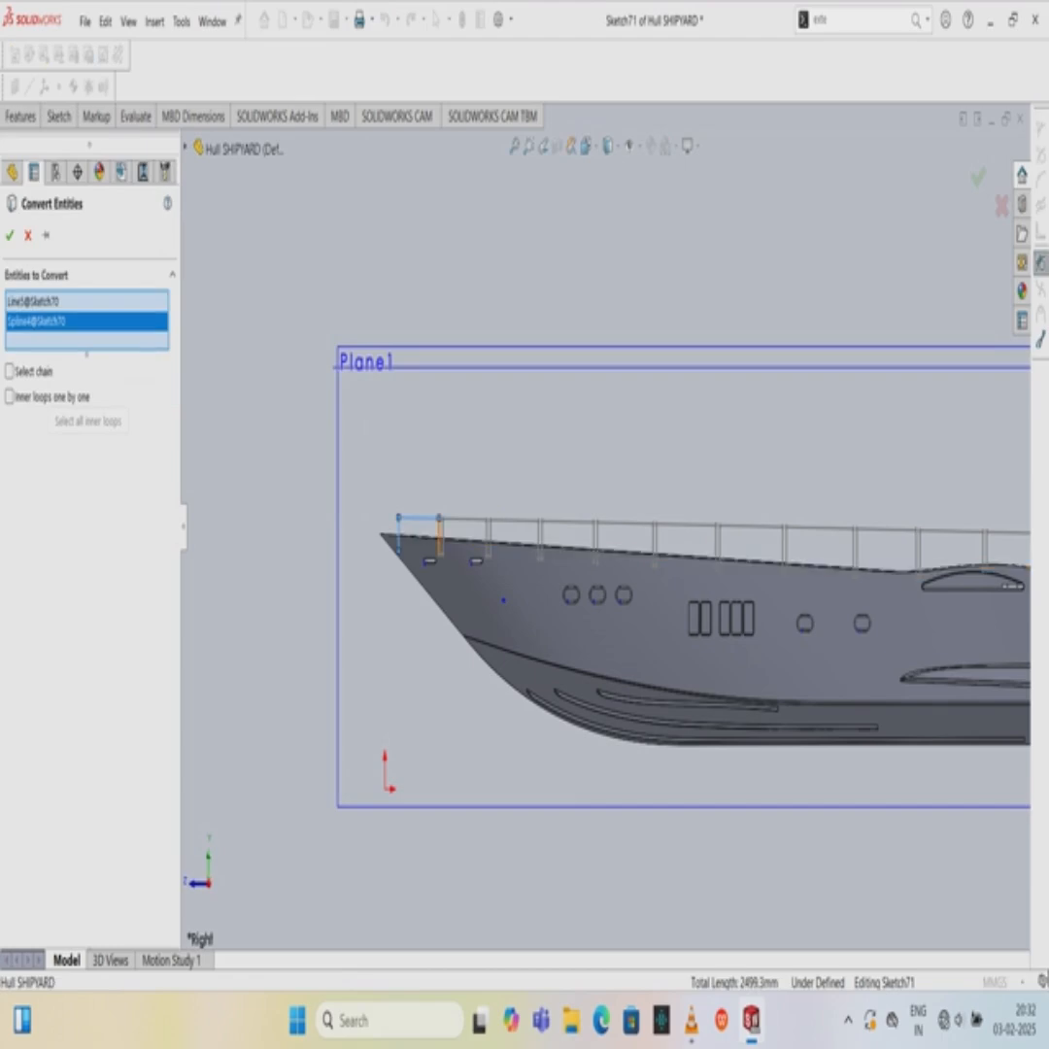
click(440, 540)
scroll(403, 573, down, 5)
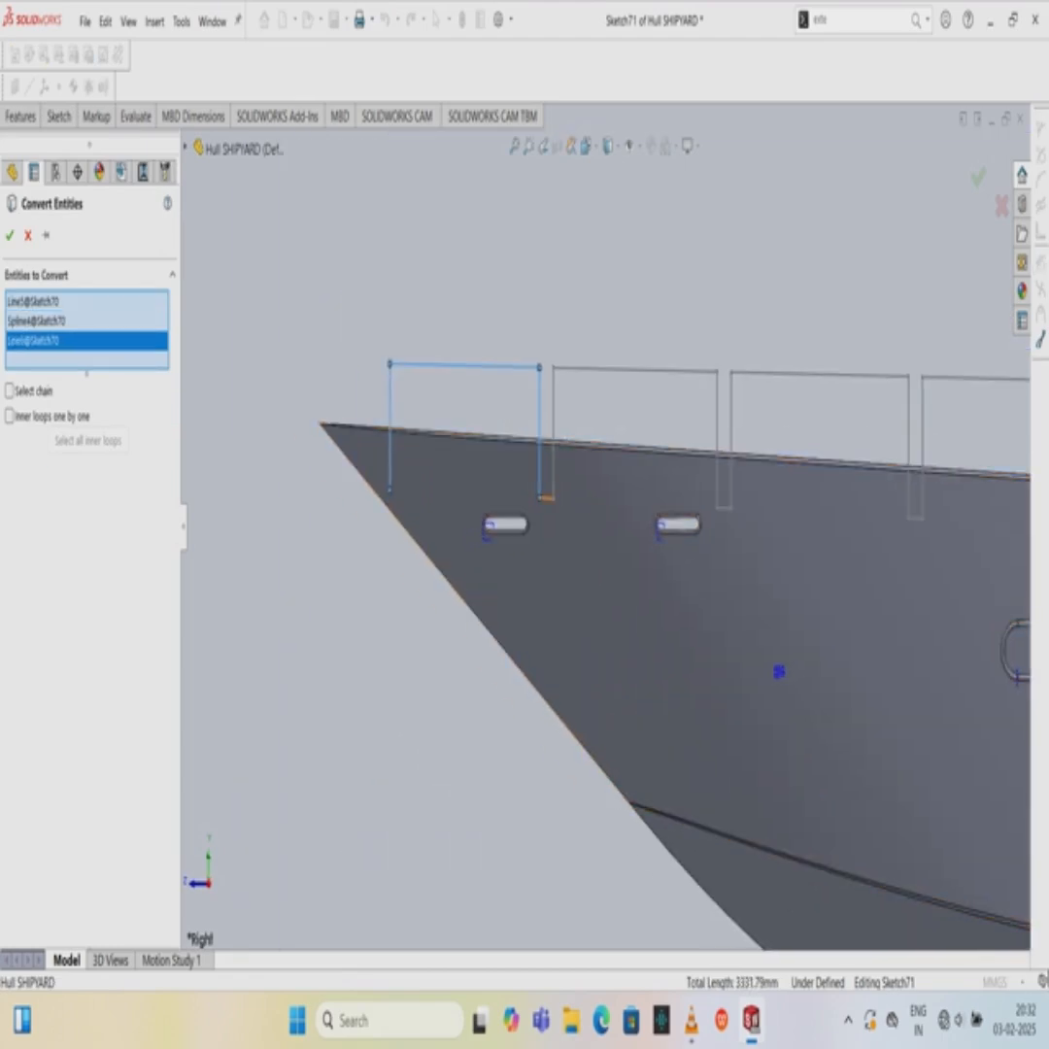
click(546, 498)
click(554, 475)
click(621, 369)
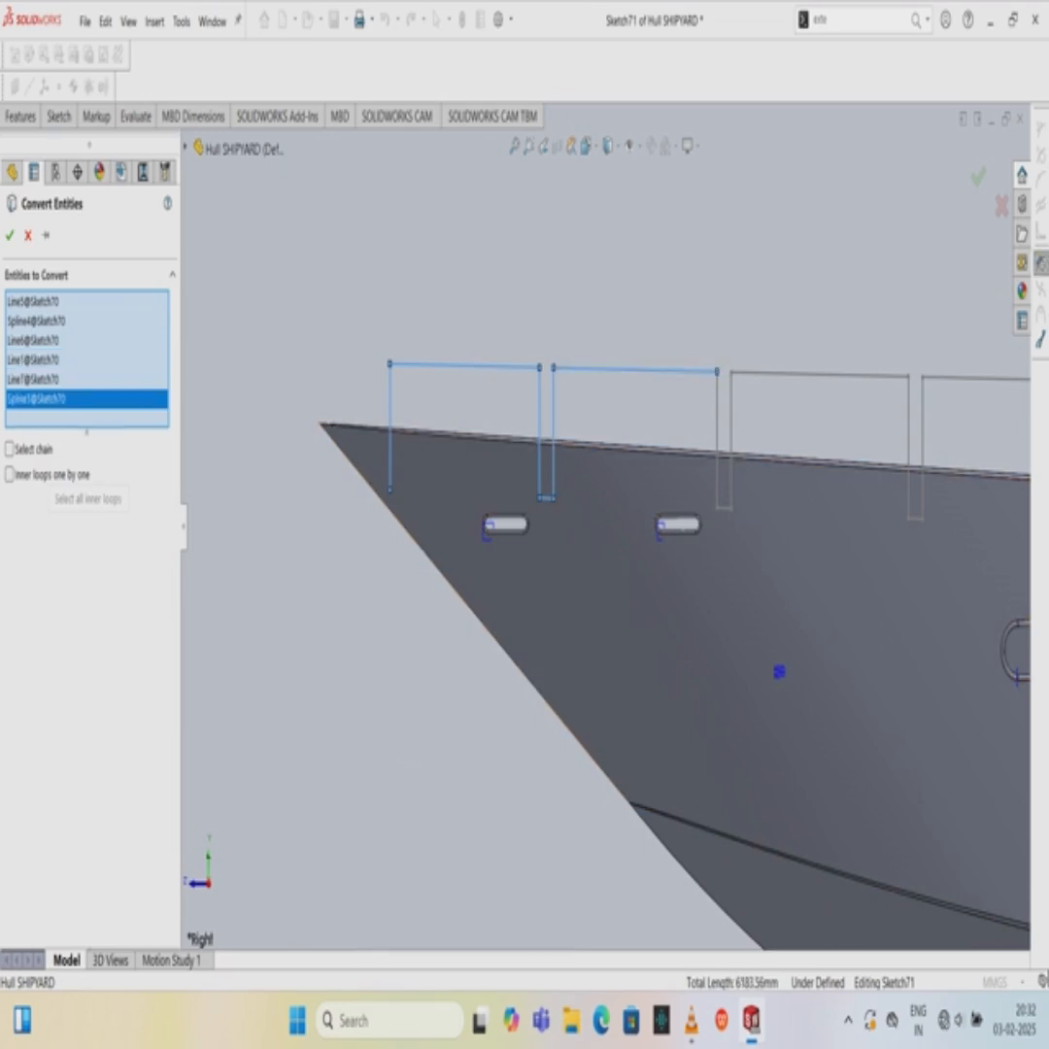
Add the second vertical pair with its closing line, the third upper segment and the third pair's forward line to the conversion.
click(718, 466)
click(724, 508)
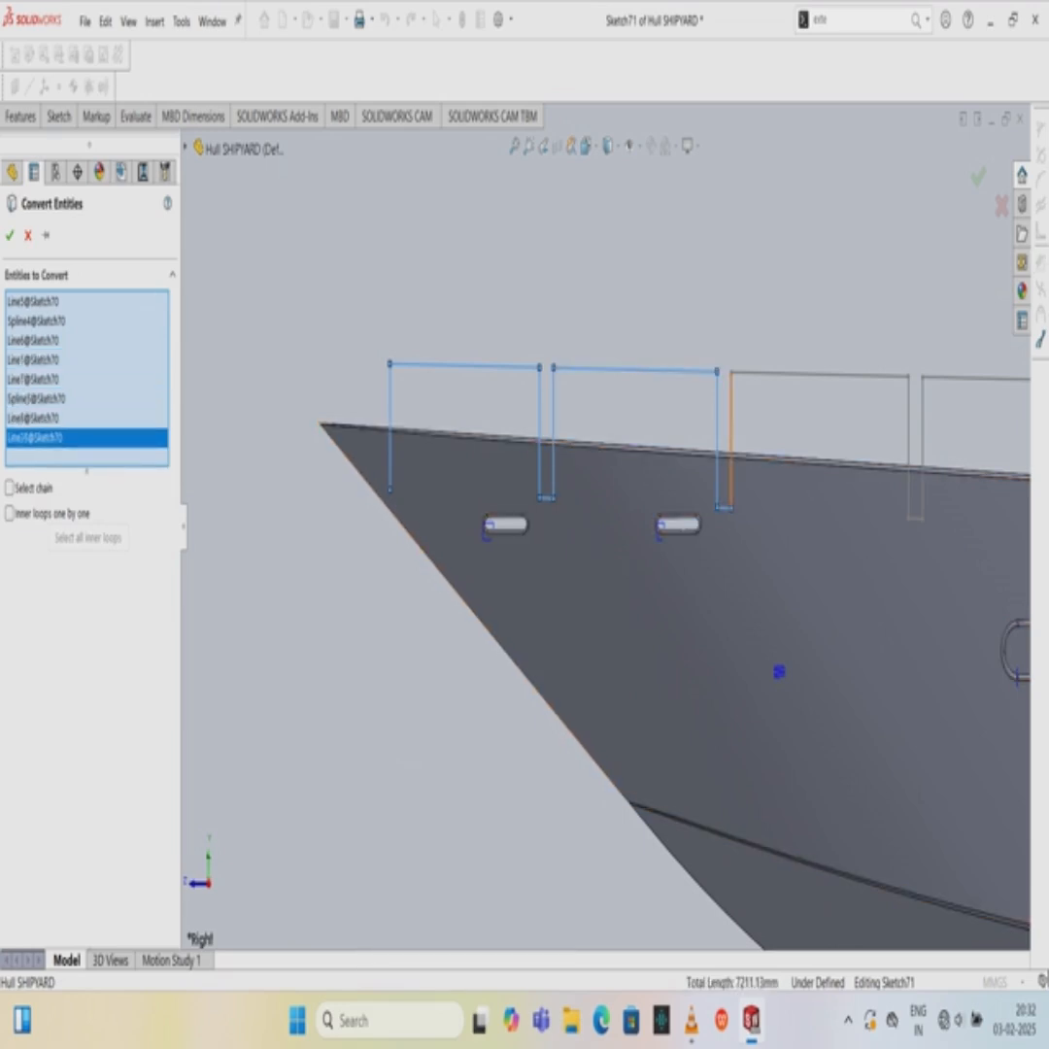
click(731, 466)
click(820, 374)
click(908, 476)
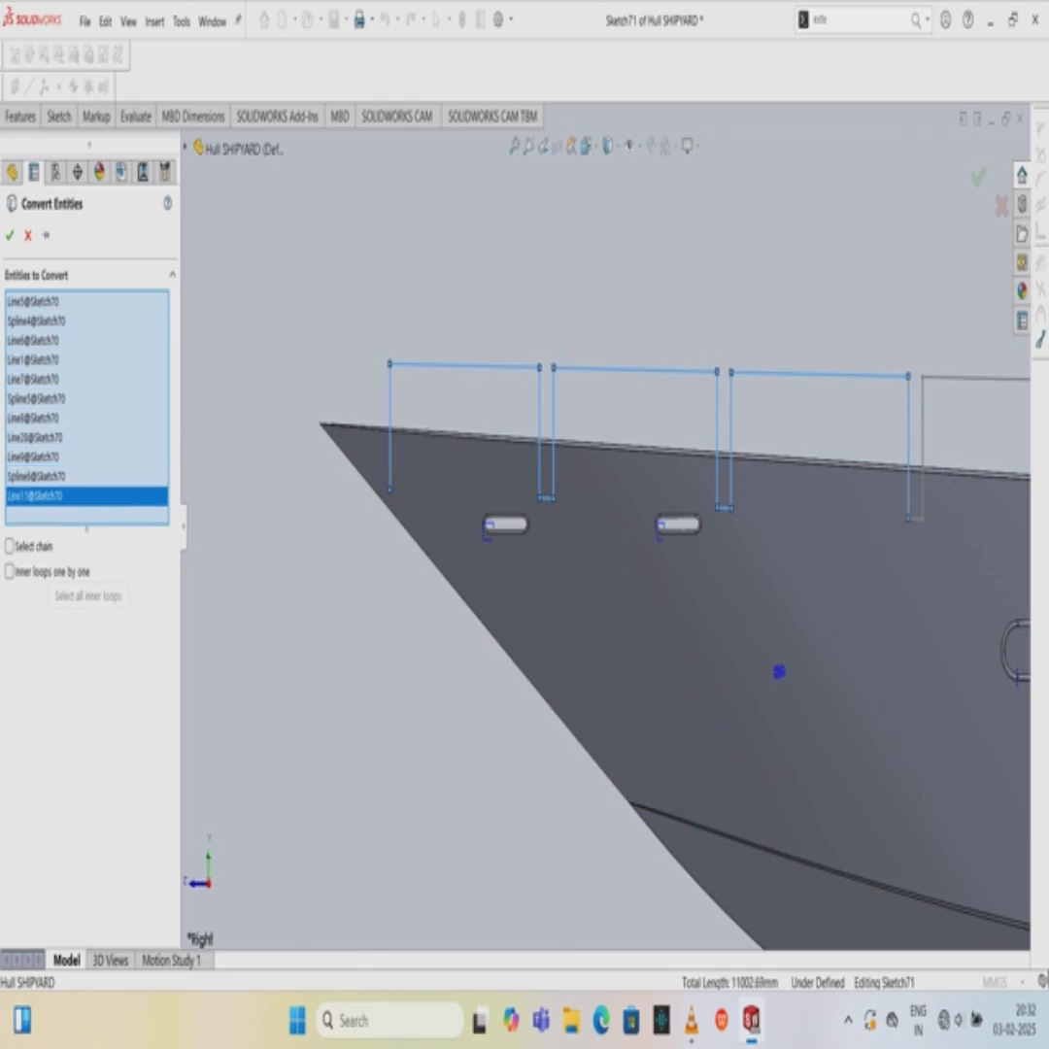
Add the third pair's closing line and aft vertical line, plus the fourth upper segment, to the conversion.
scroll(916, 520, up, 4)
scroll(922, 528, down, 2)
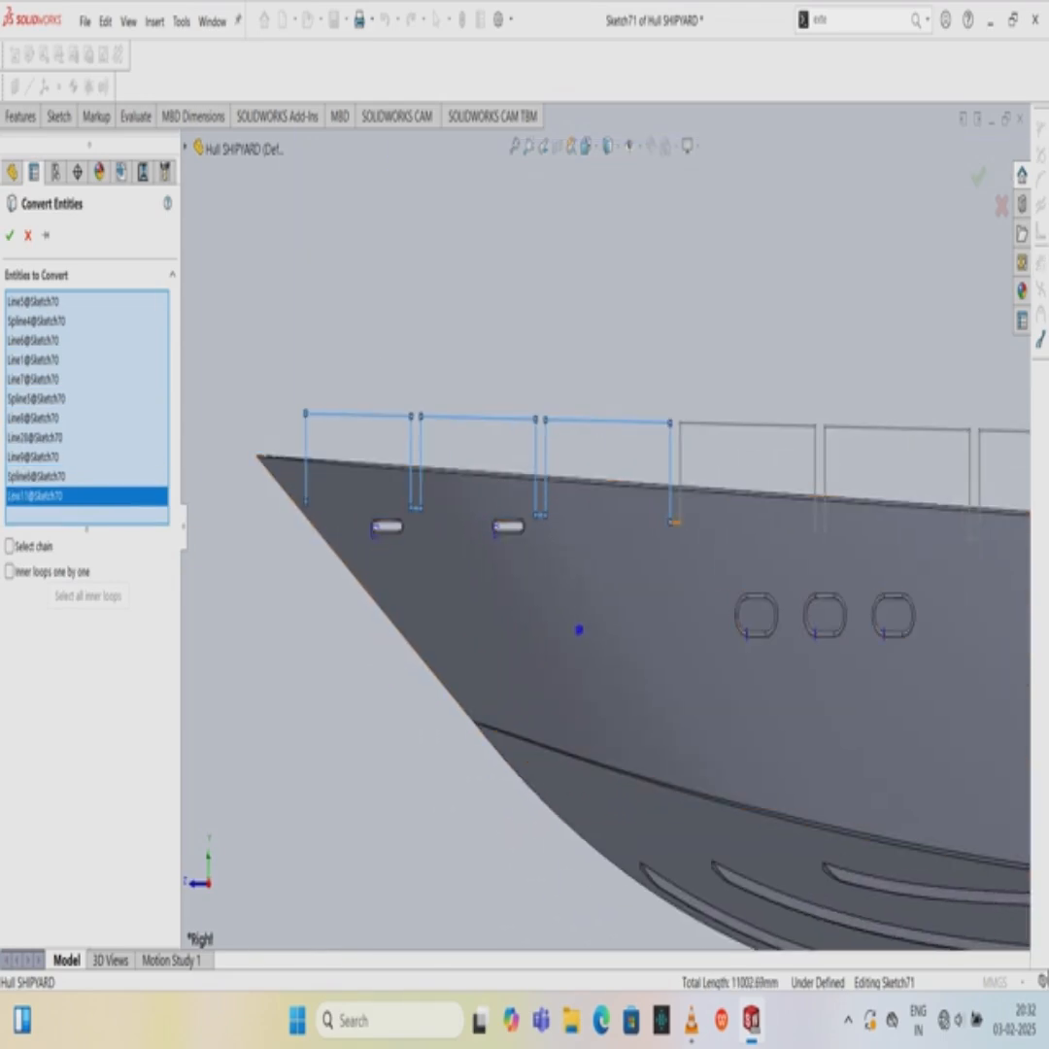
click(670, 471)
click(680, 471)
click(746, 424)
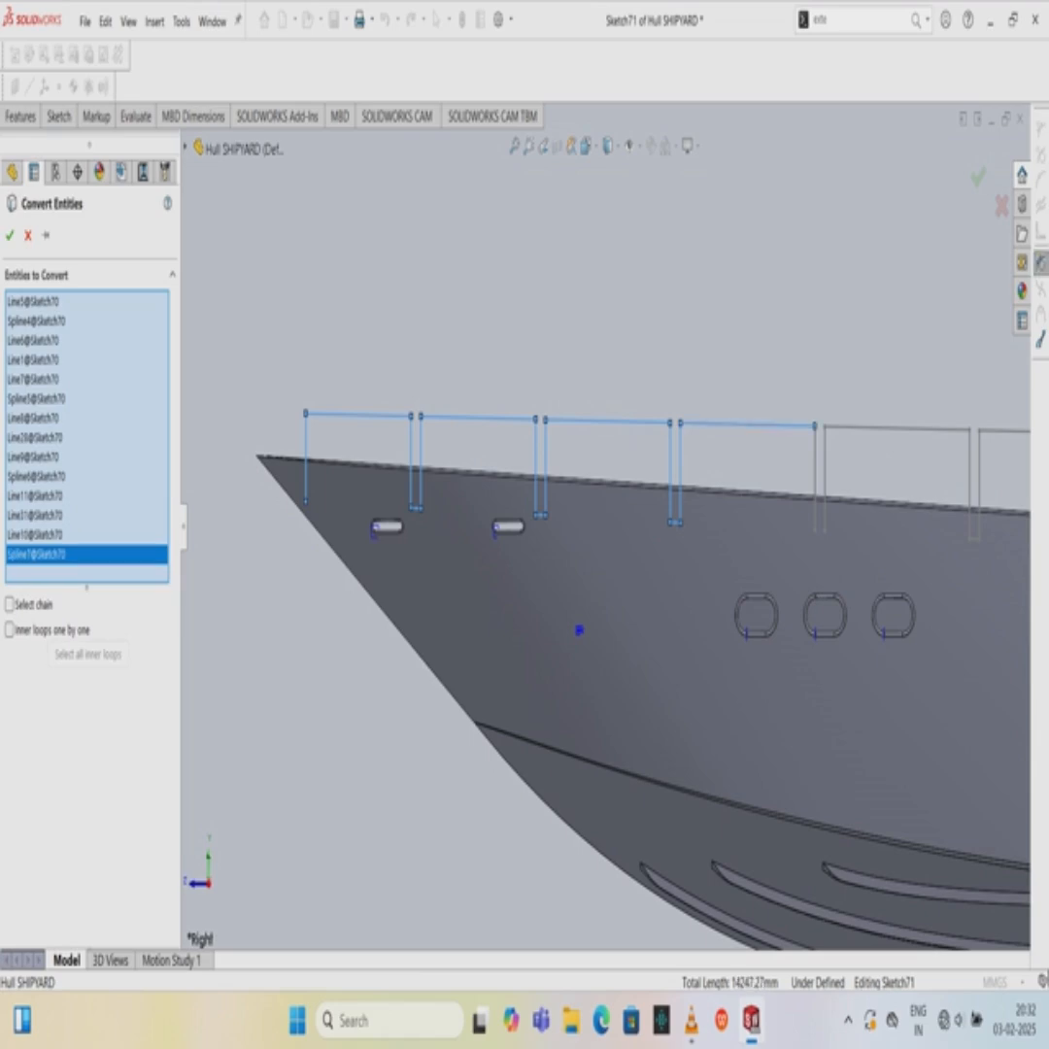
Close the Convert Entities command and exit the new sketch.
scroll(835, 563, down, 2)
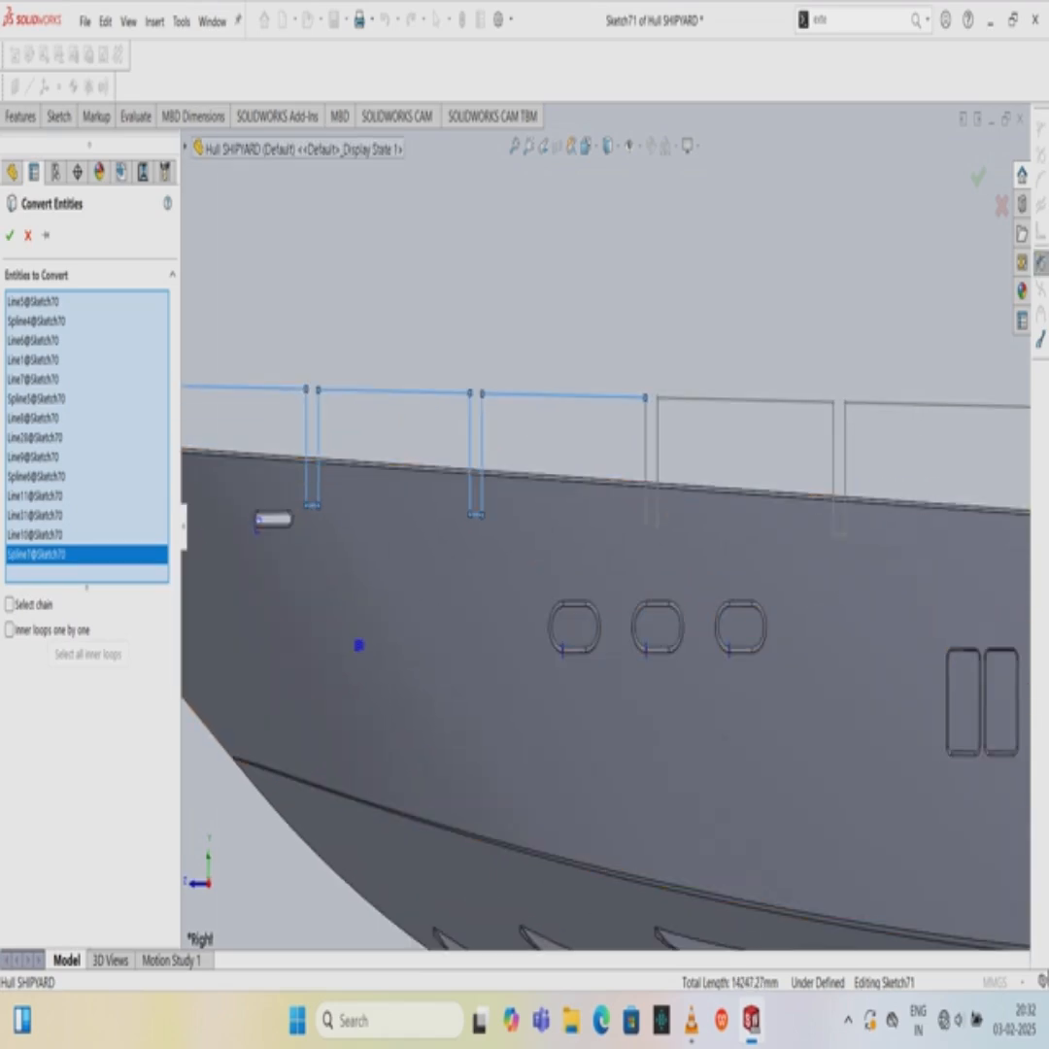
click(10, 235)
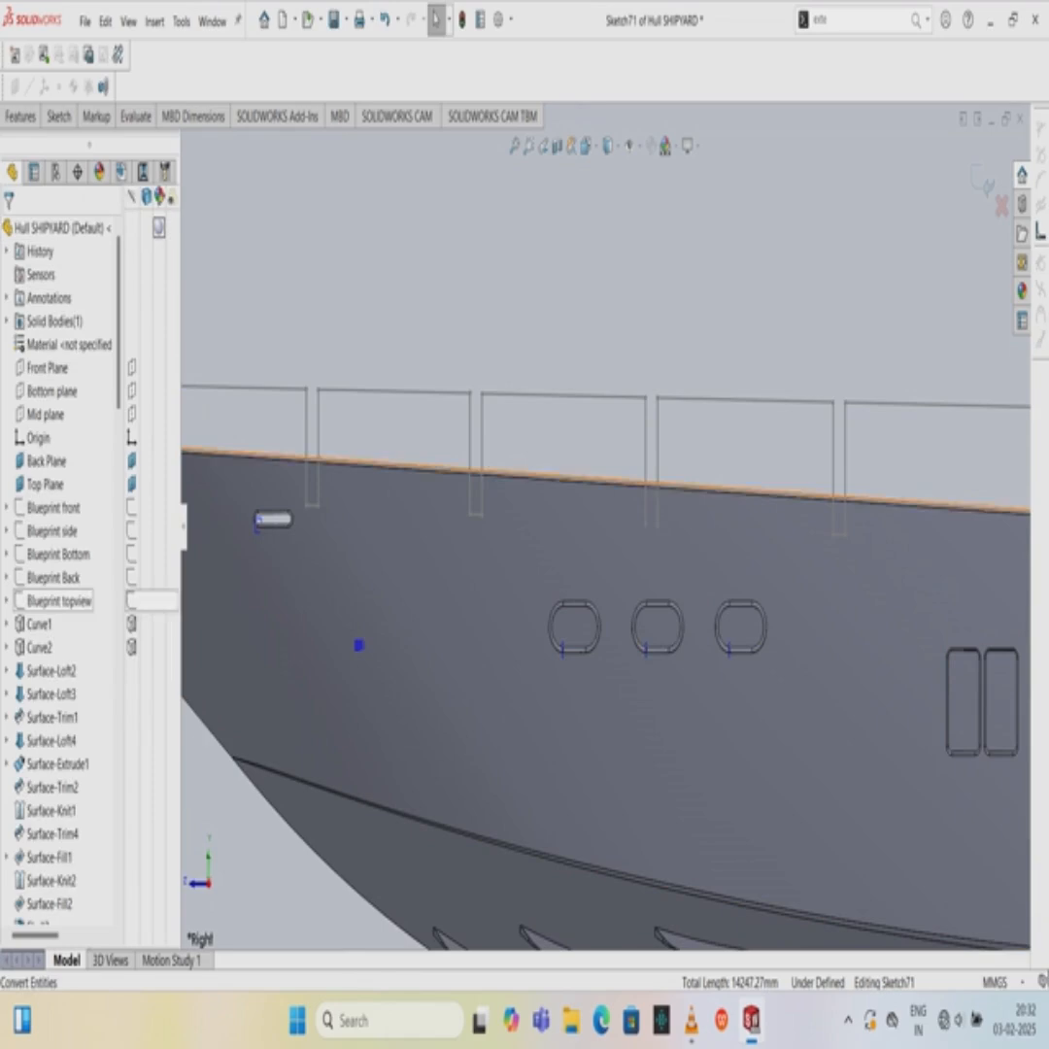
click(58, 116)
click(22, 167)
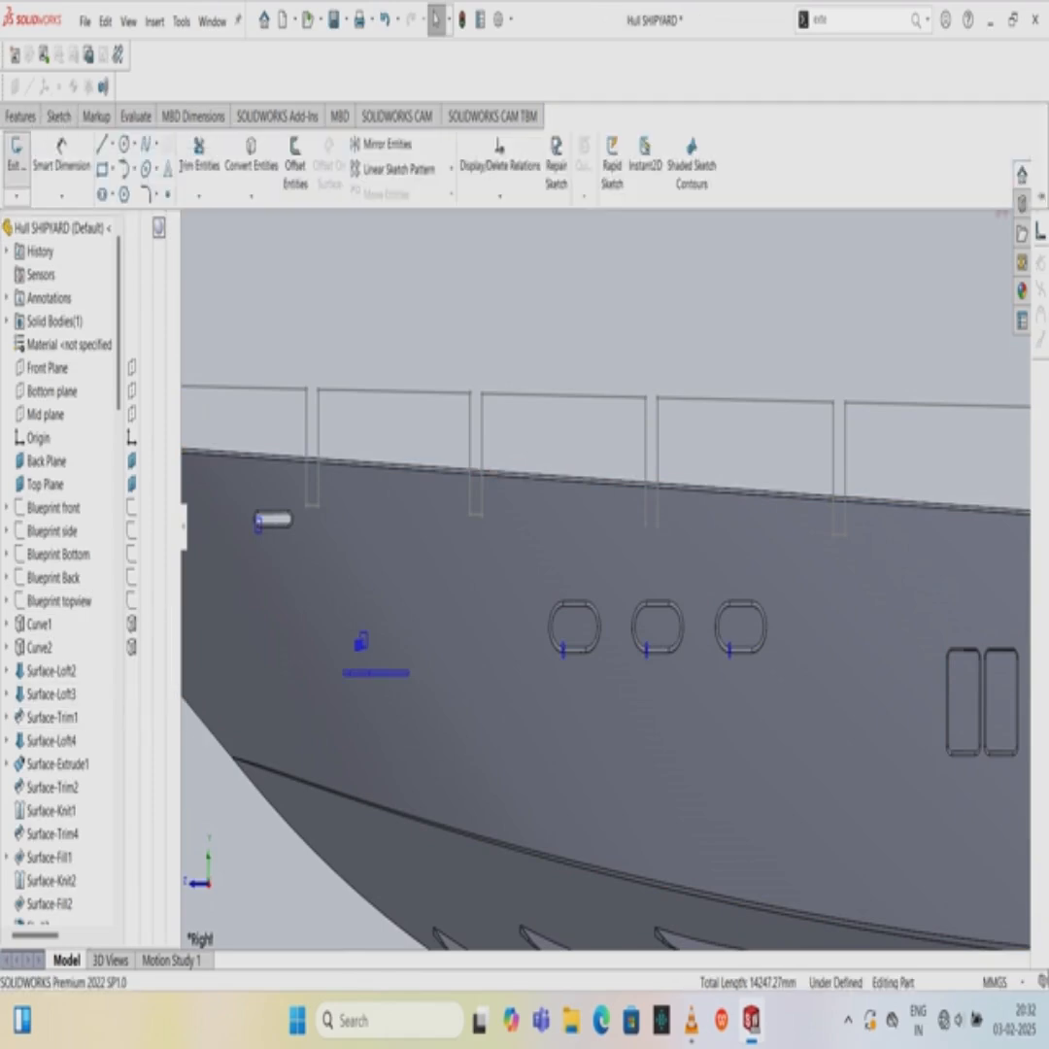
Edit Sketch70 to close the lower end of the fourth vertical pair from the bow with a short line, and exit the sketch.
scroll(58, 573, down, 20)
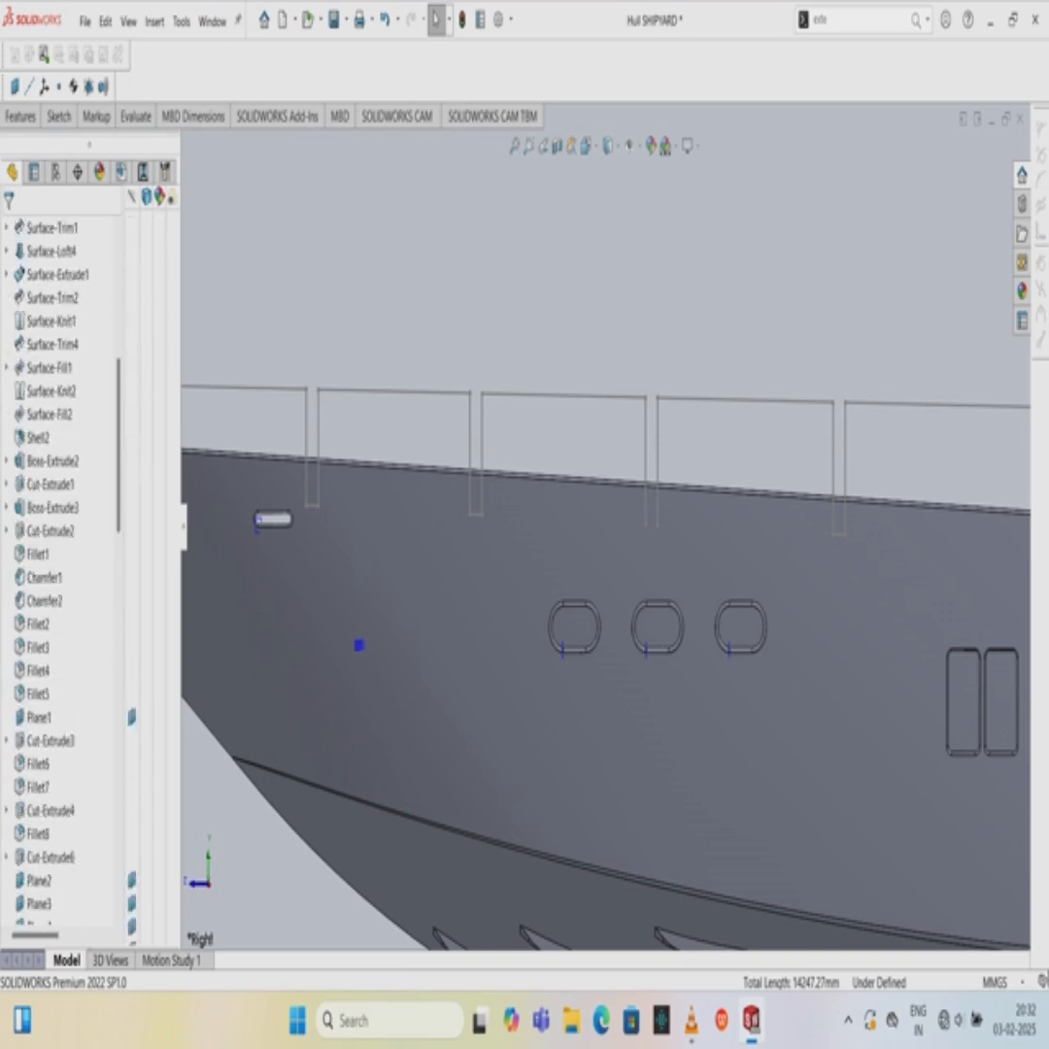
scroll(59, 563, down, 10)
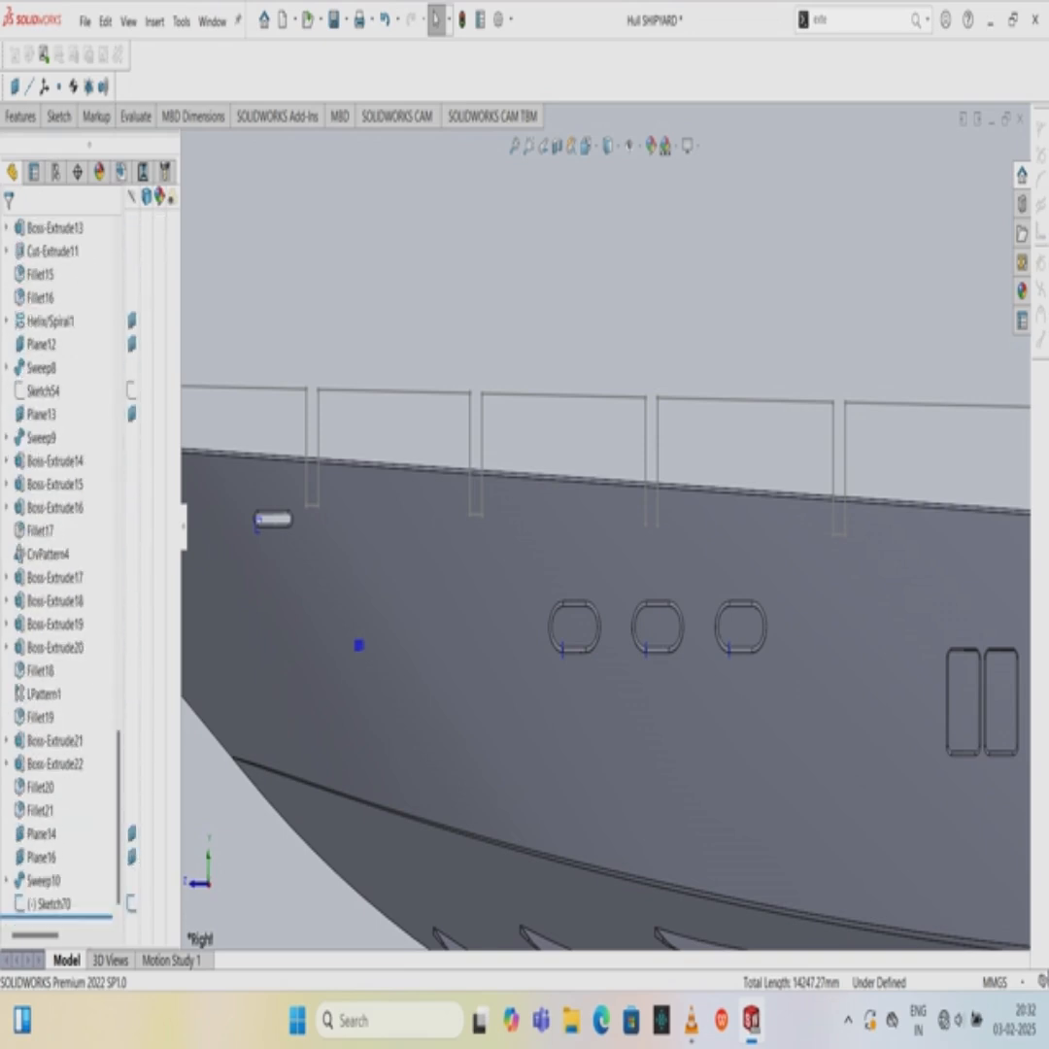
click(48, 903)
click(80, 867)
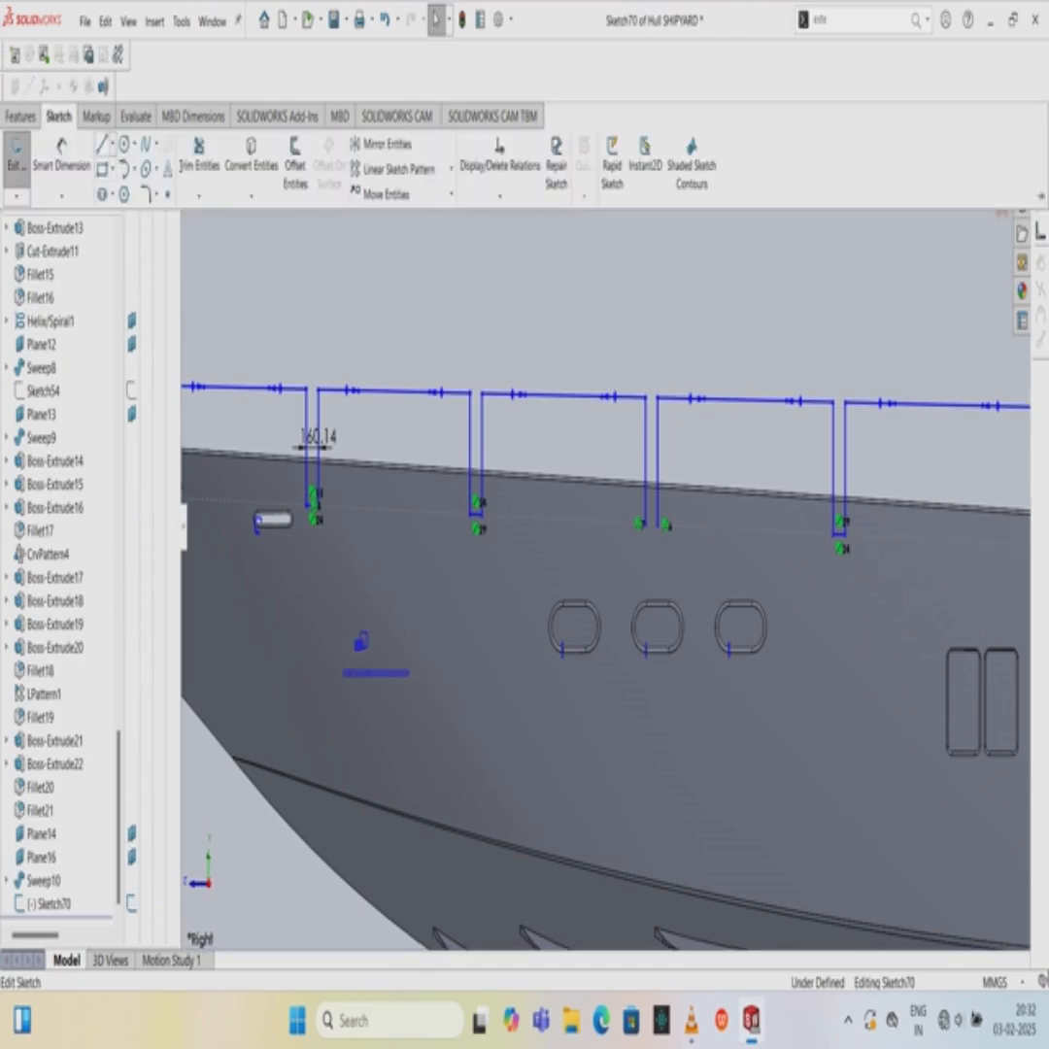
click(101, 144)
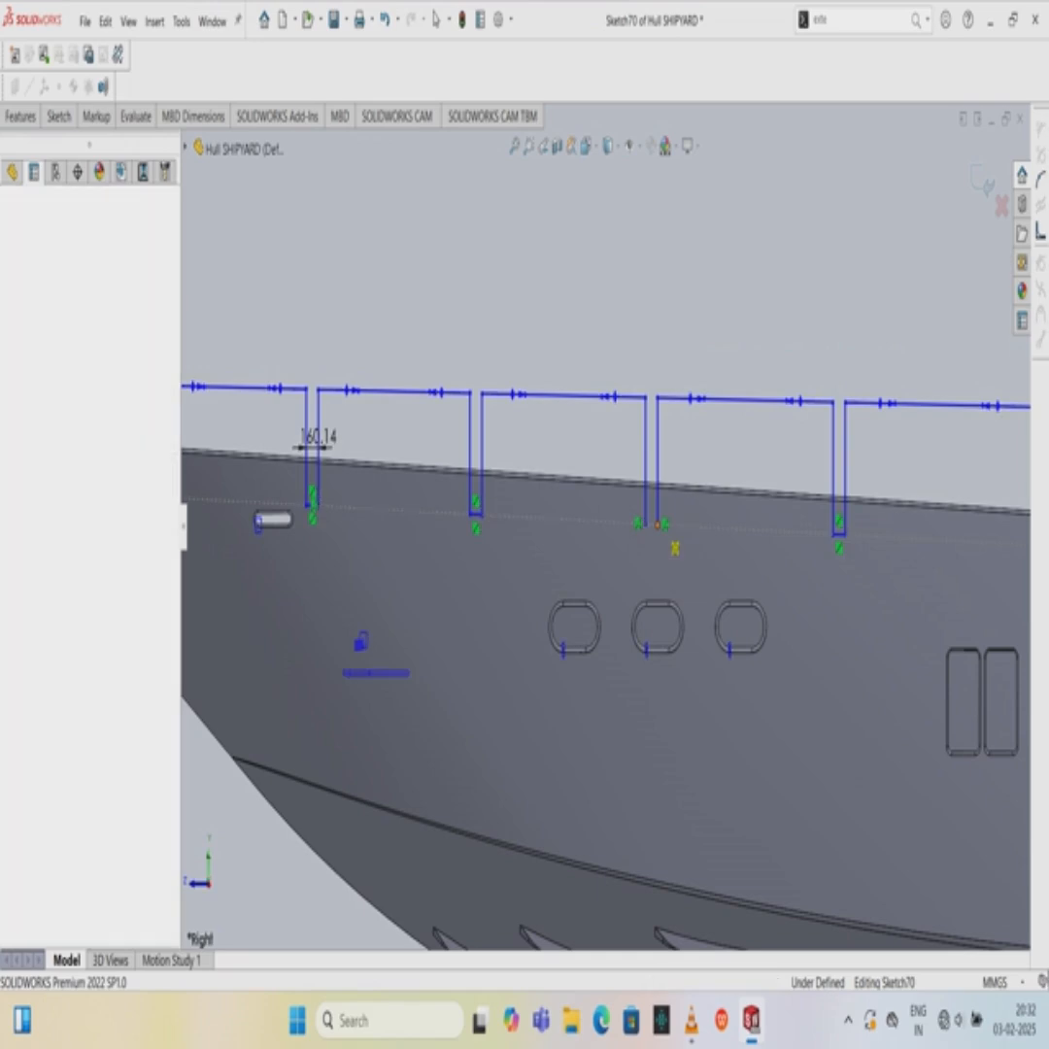
click(646, 526)
click(10, 236)
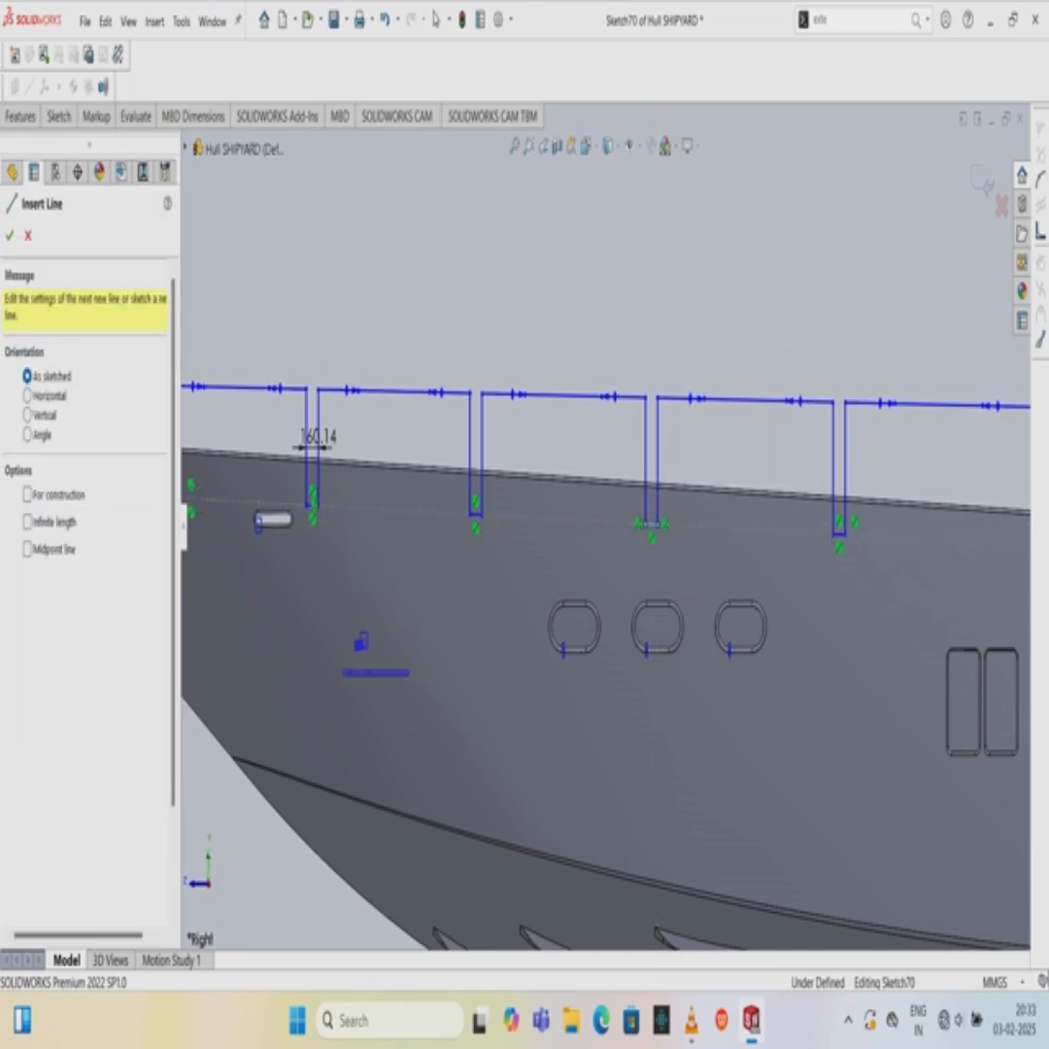
click(58, 116)
click(15, 155)
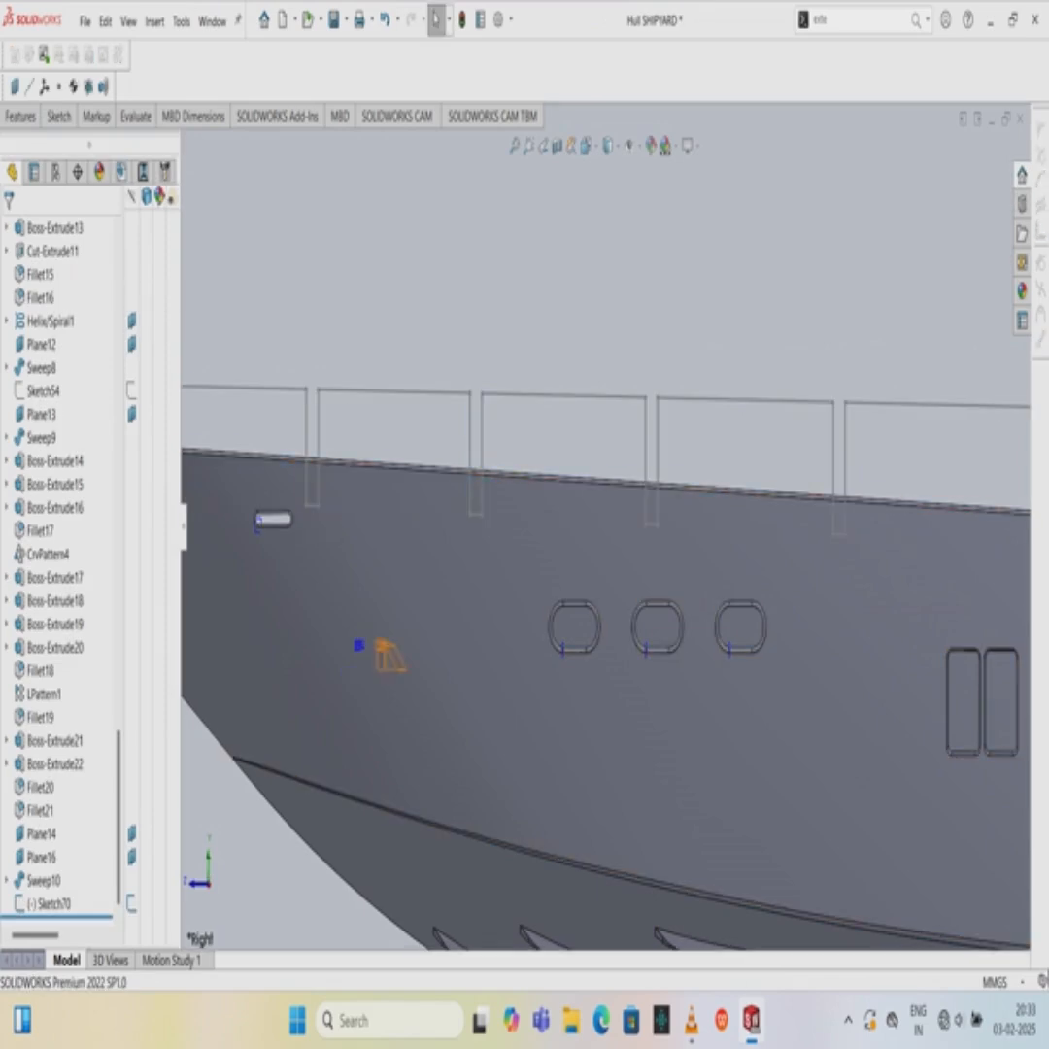
Start a new sketch on the Mid plane and select Sketch70 as the source geometry.
scroll(58, 563, up, 20)
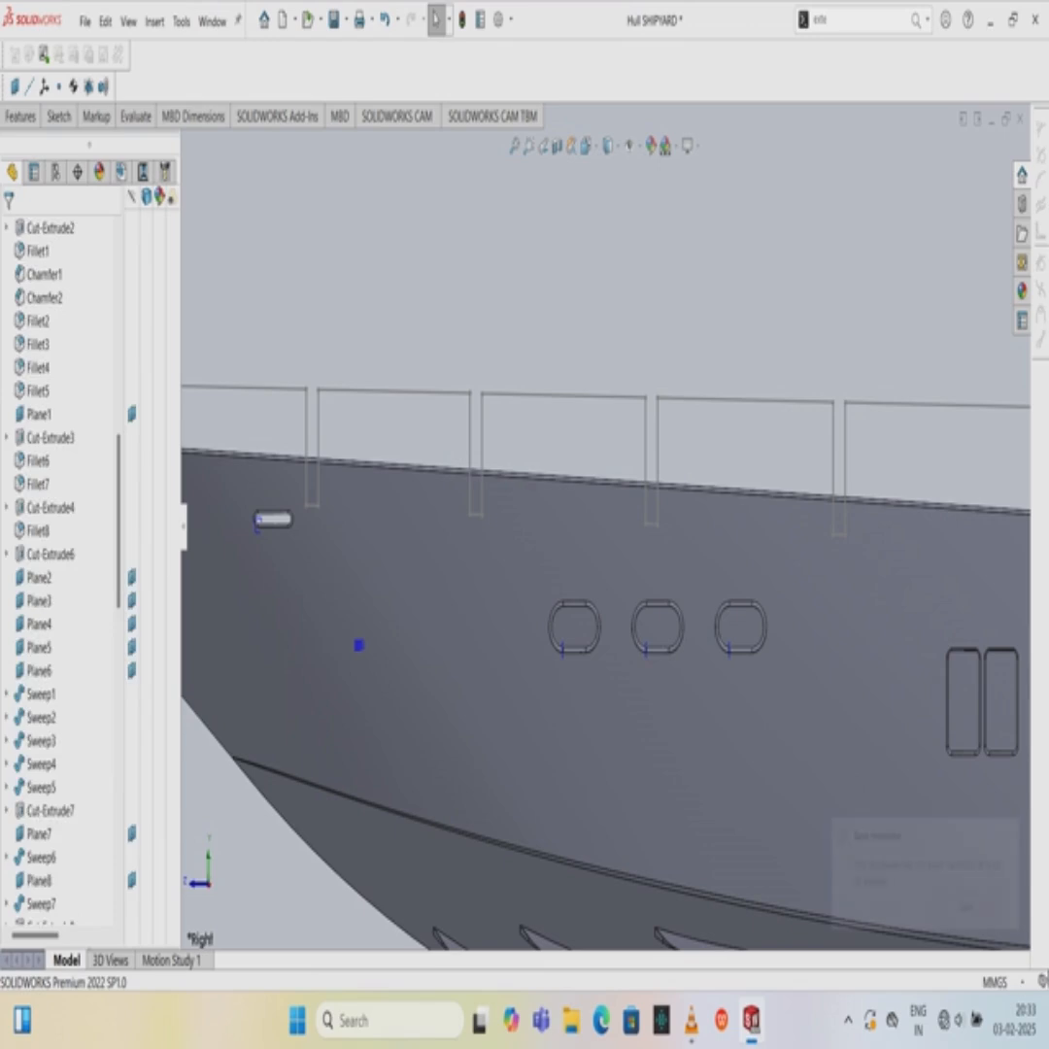
scroll(58, 563, up, 4)
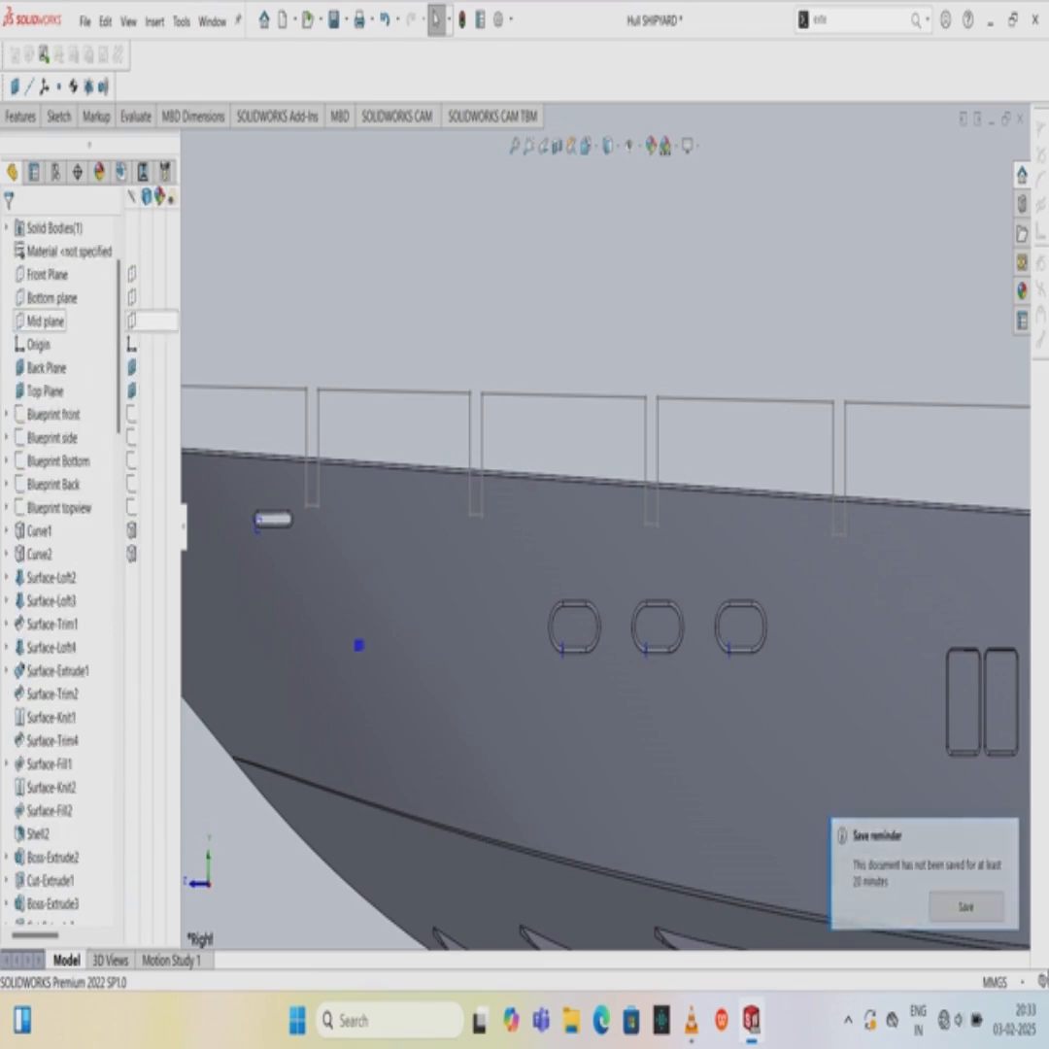
right_click(53, 324)
click(66, 295)
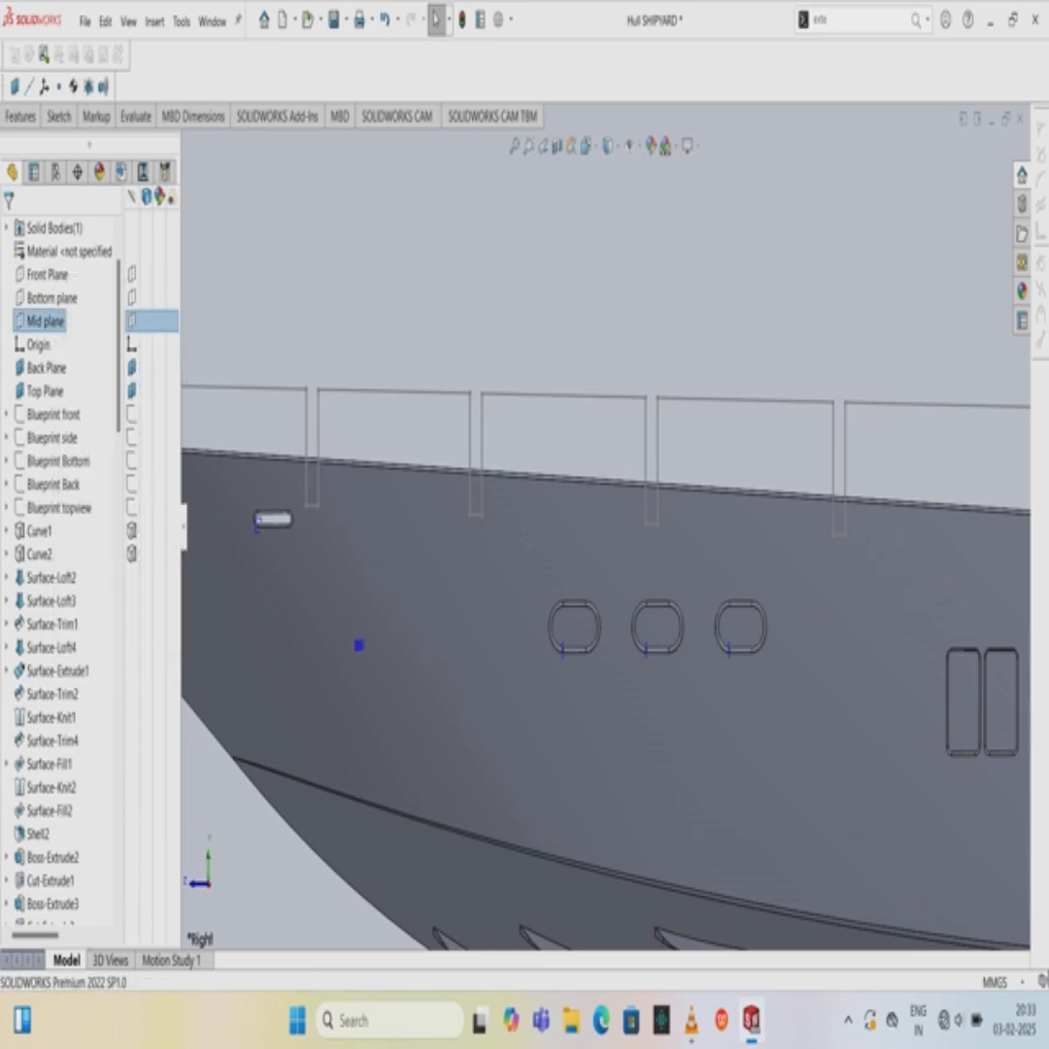
scroll(539, 531, down, 1)
scroll(536, 532, down, 3)
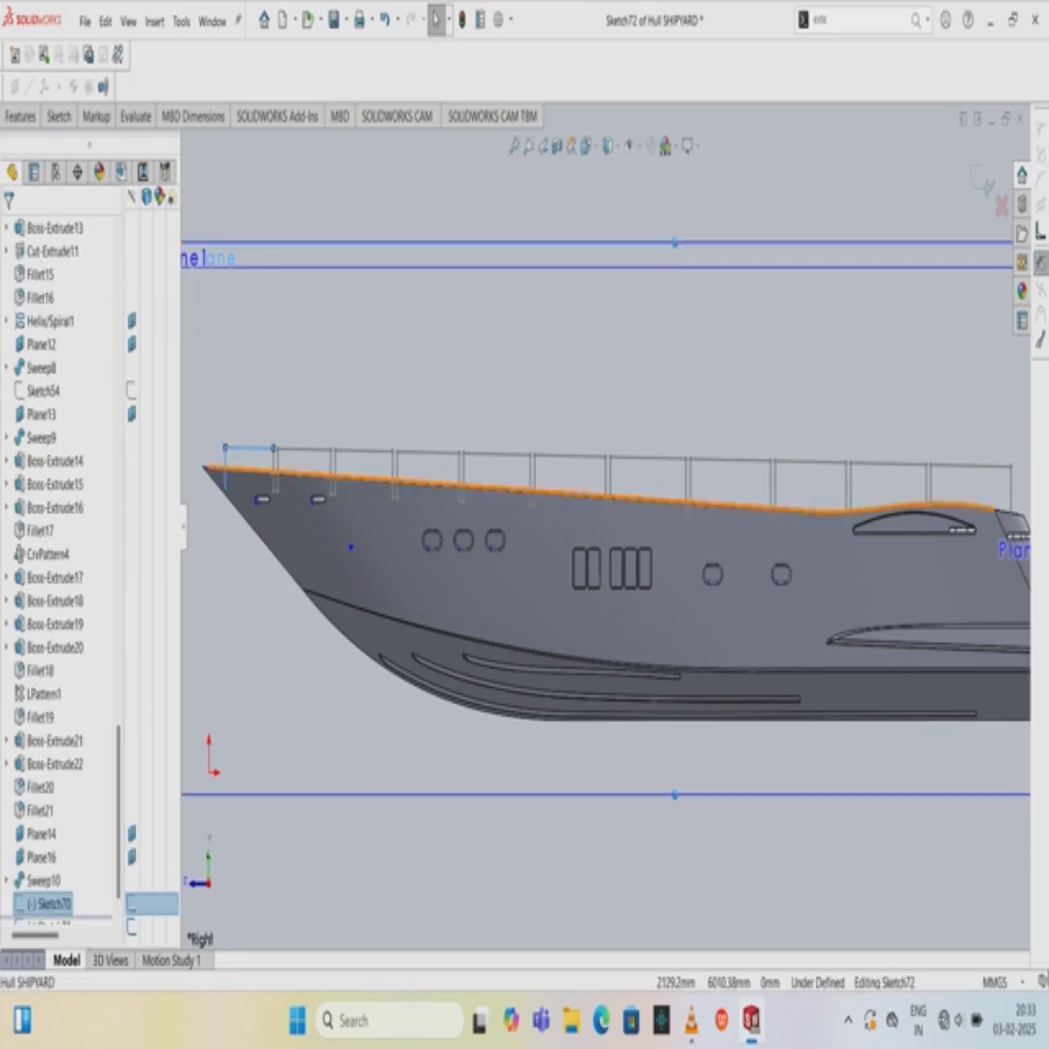
scroll(238, 491, down, 5)
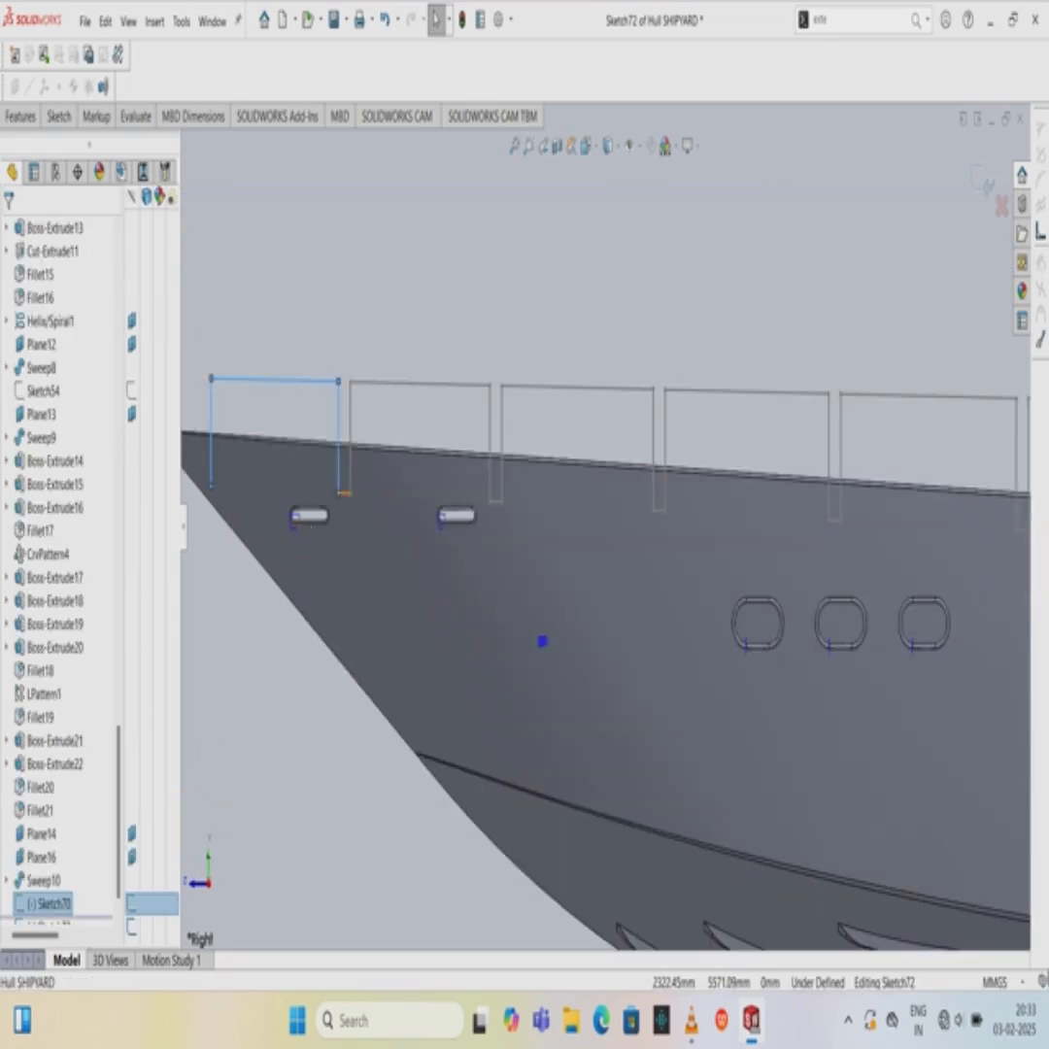
ctrl+click(344, 493)
ctrl+click(351, 468)
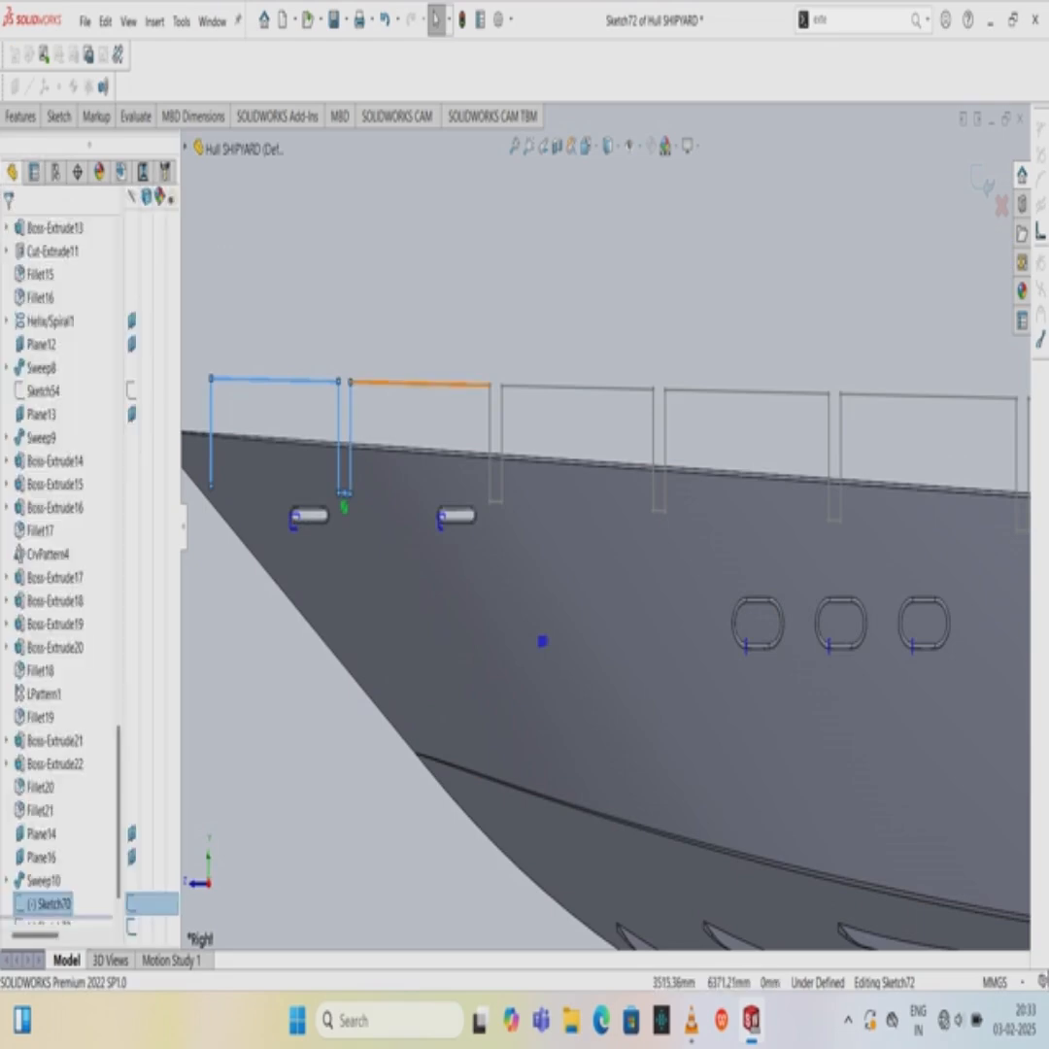
ctrl+click(435, 384)
ctrl+click(490, 447)
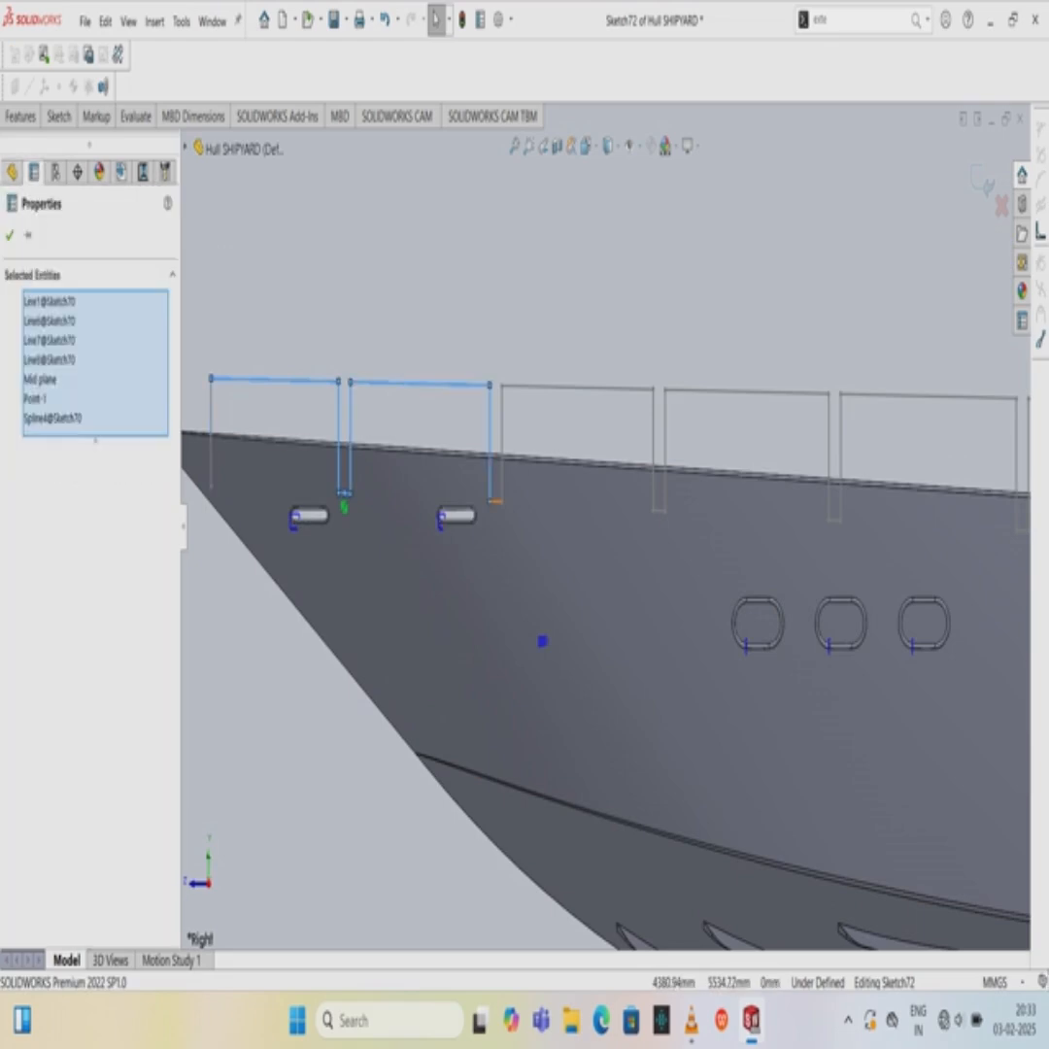
ctrl+click(496, 501)
ctrl+click(502, 479)
ctrl+click(550, 388)
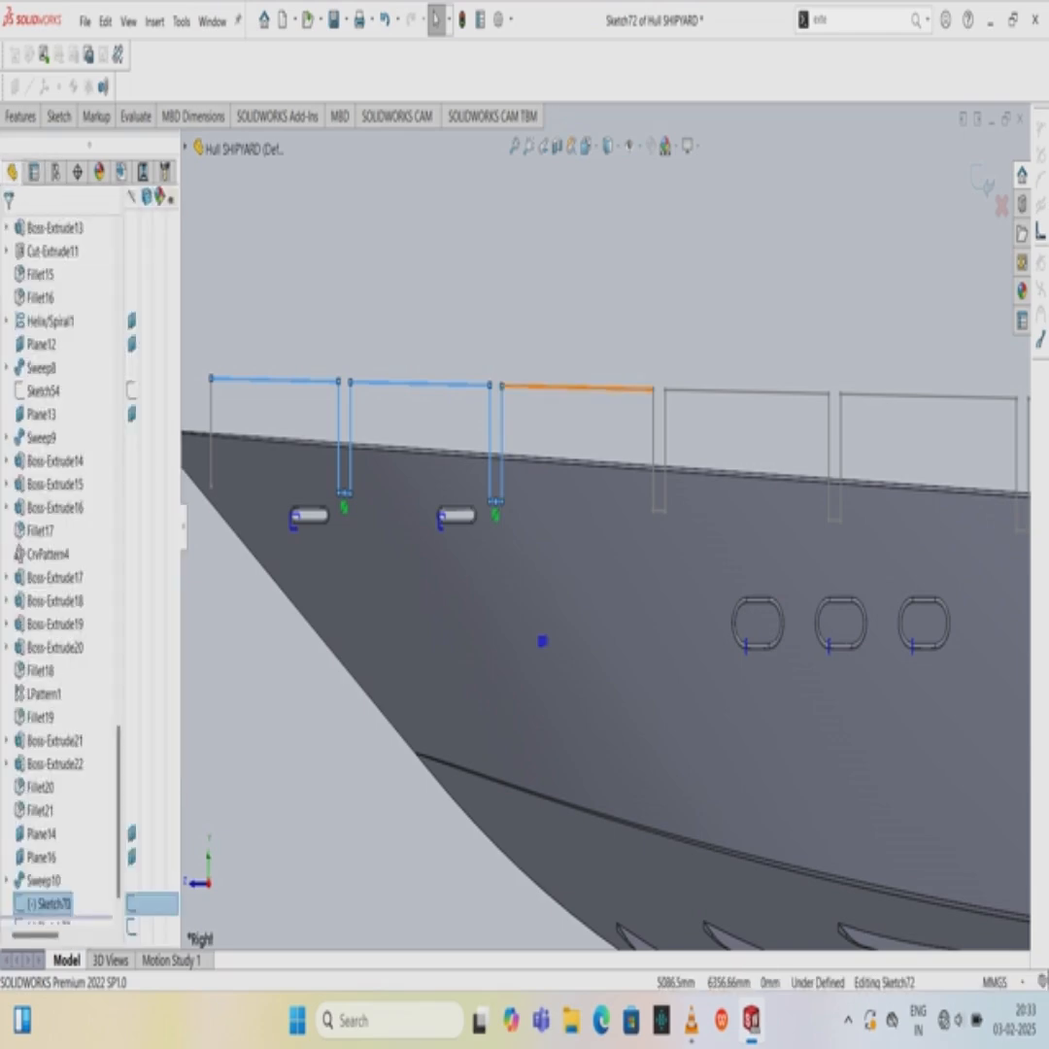
ctrl+click(652, 452)
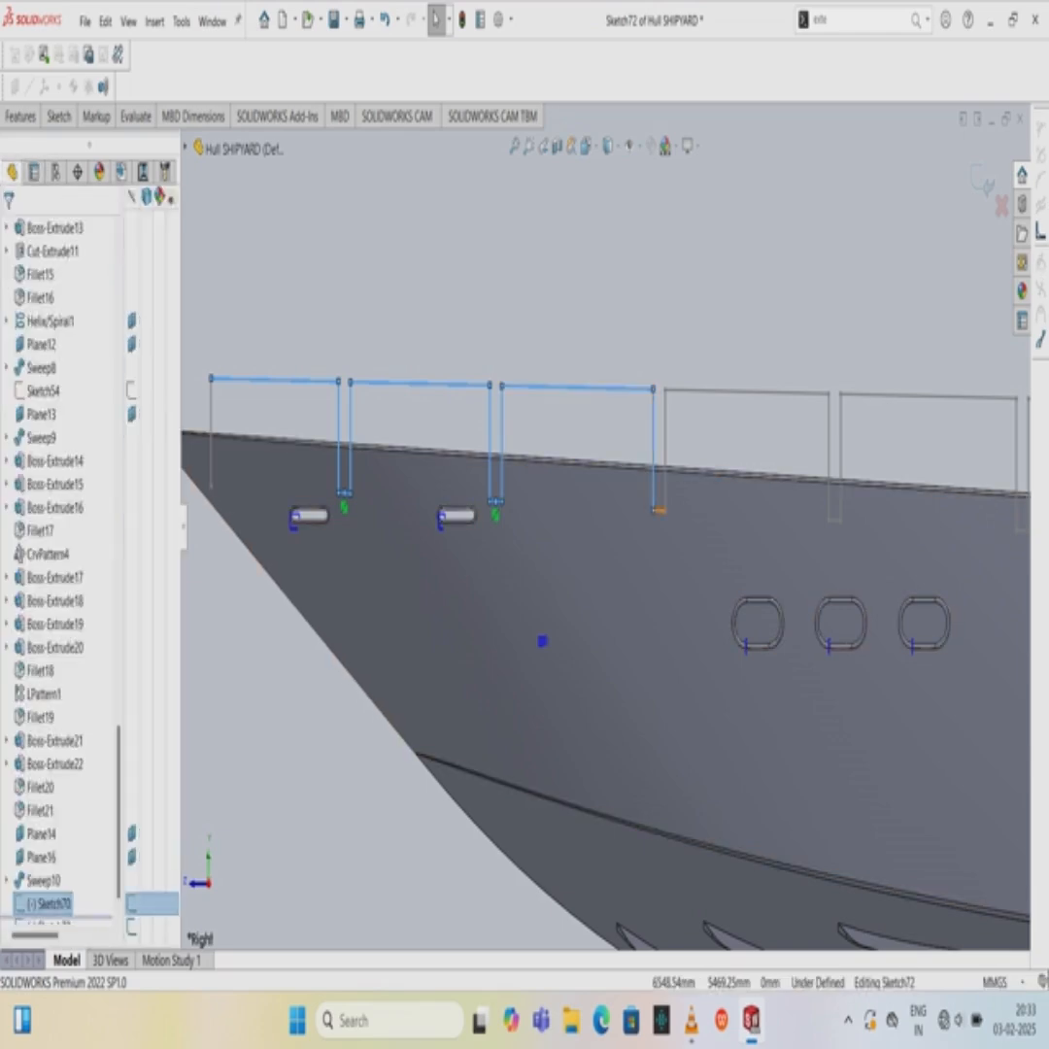
ctrl+click(658, 509)
ctrl+click(665, 451)
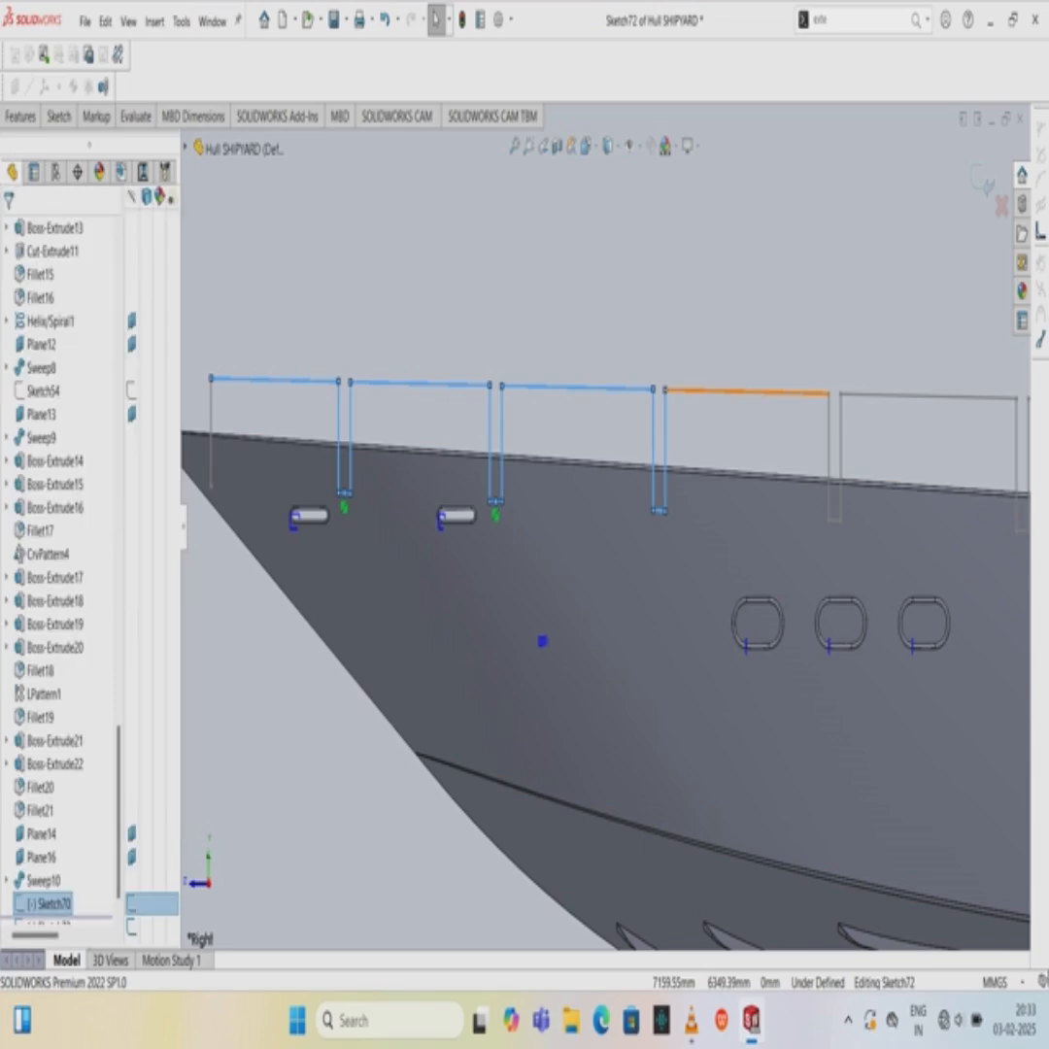
ctrl+click(746, 391)
ctrl+click(827, 456)
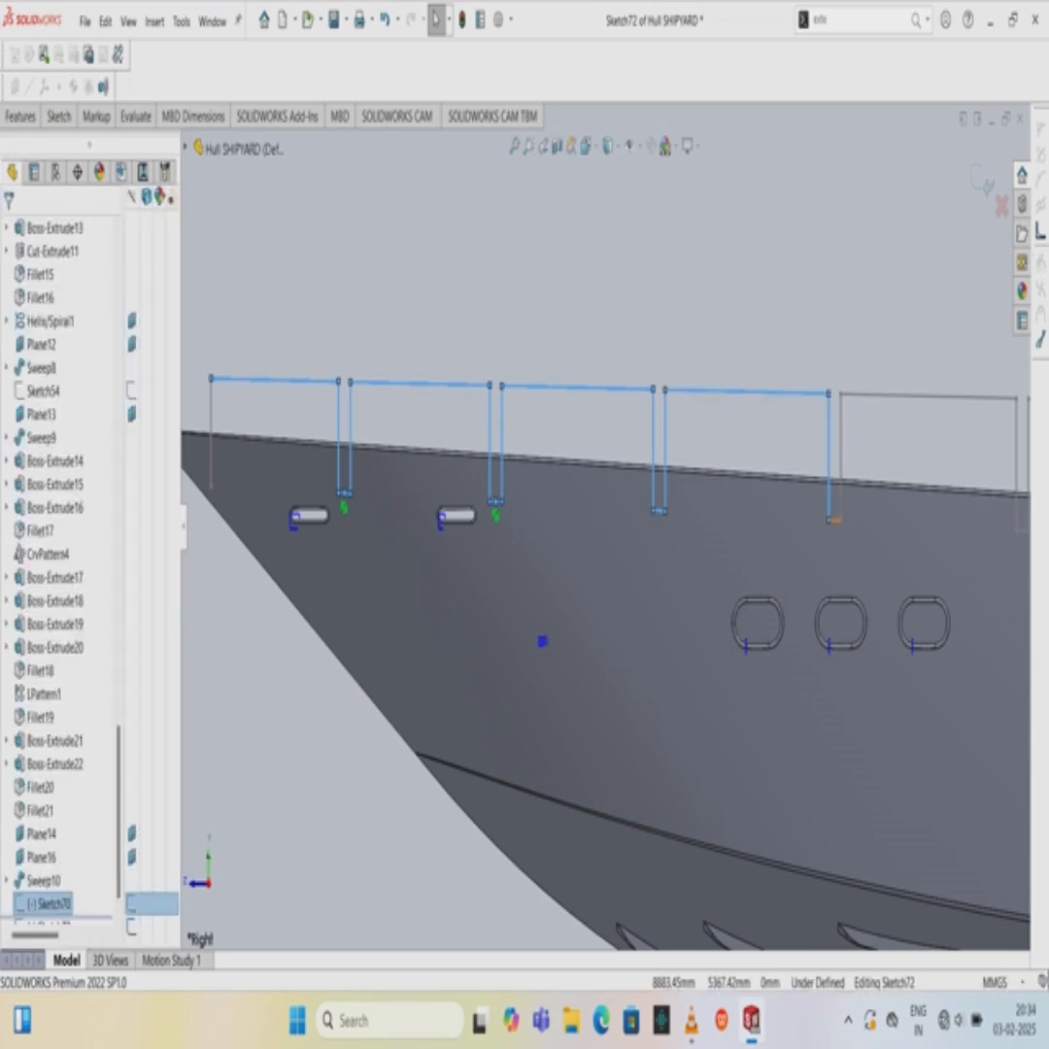
ctrl+click(833, 520)
ctrl+click(840, 456)
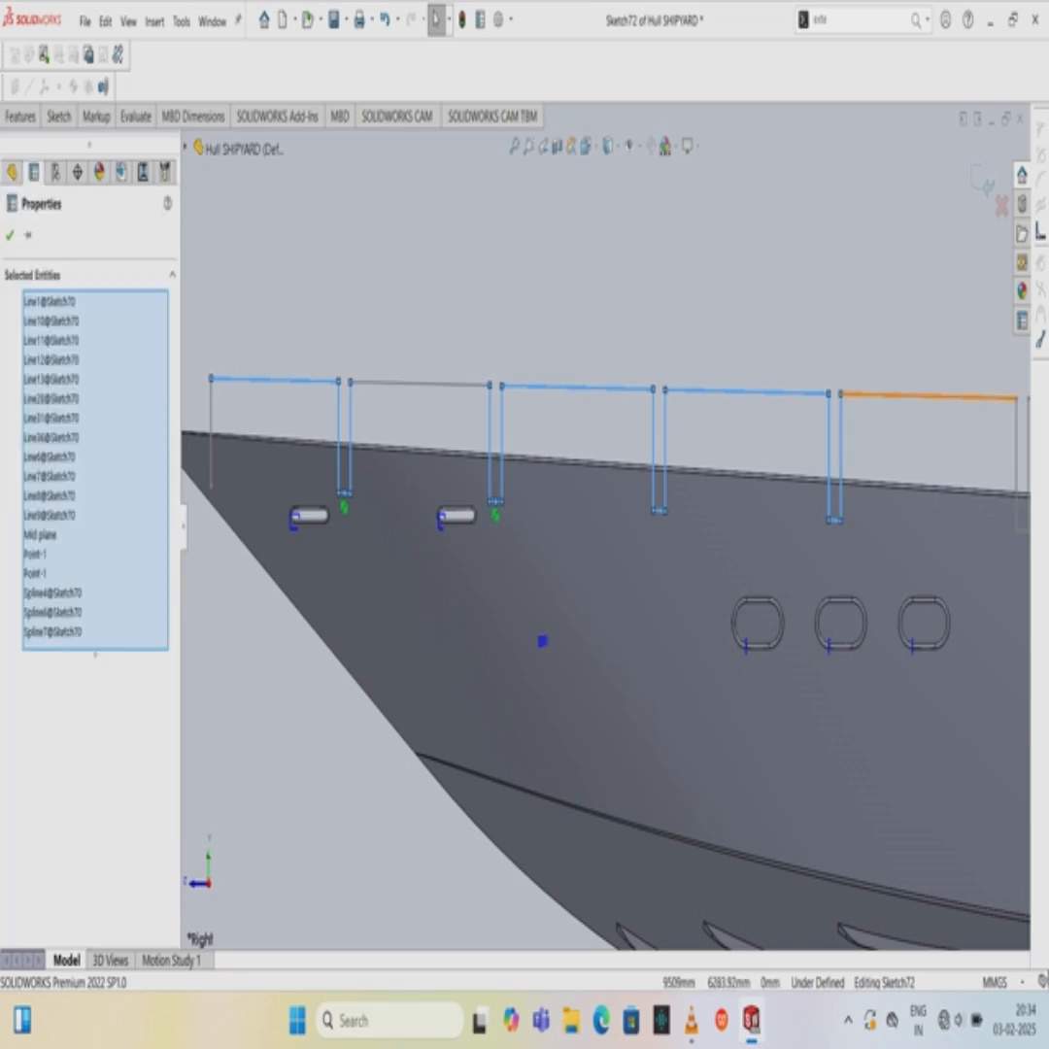
ctrl+click(891, 394)
scroll(899, 457, up, 1)
scroll(956, 497, down, 5)
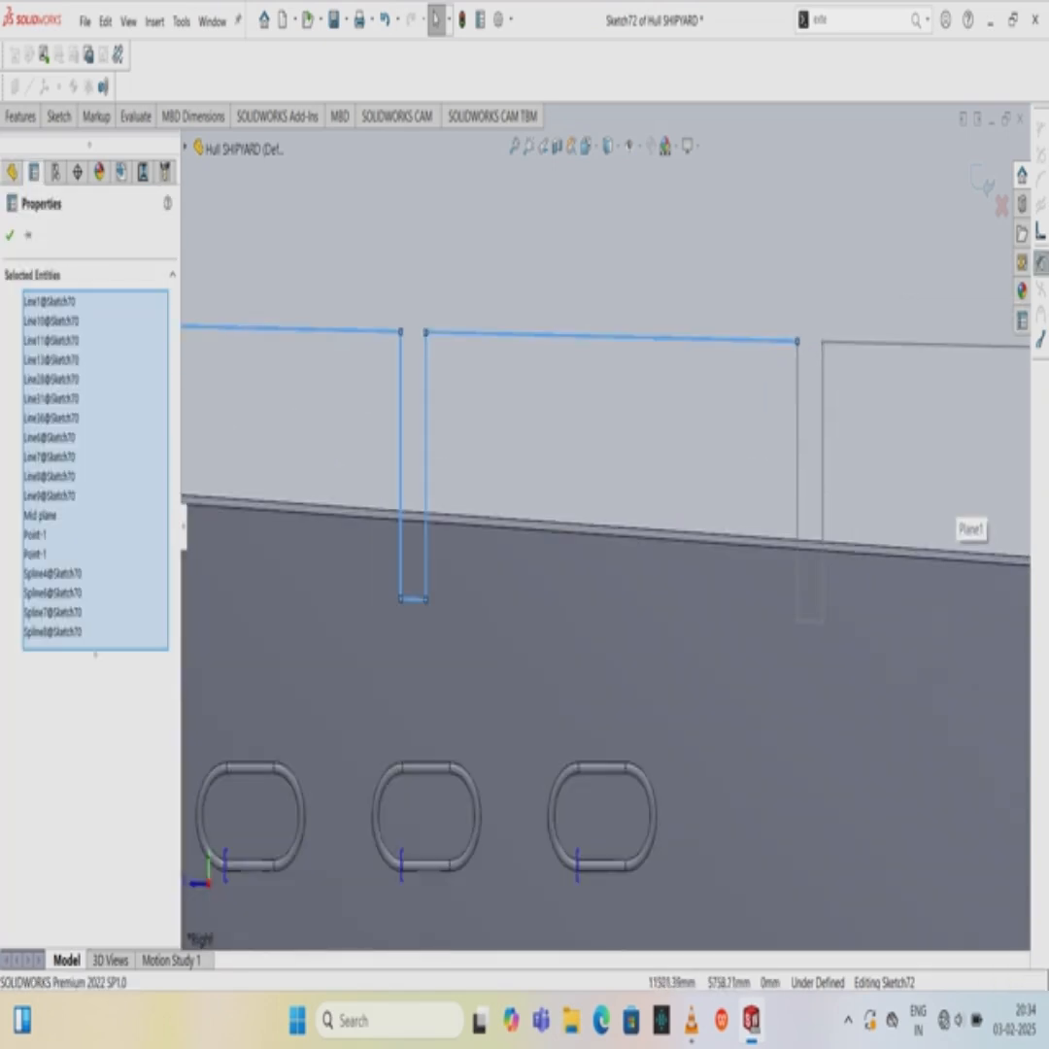
ctrl+click(798, 485)
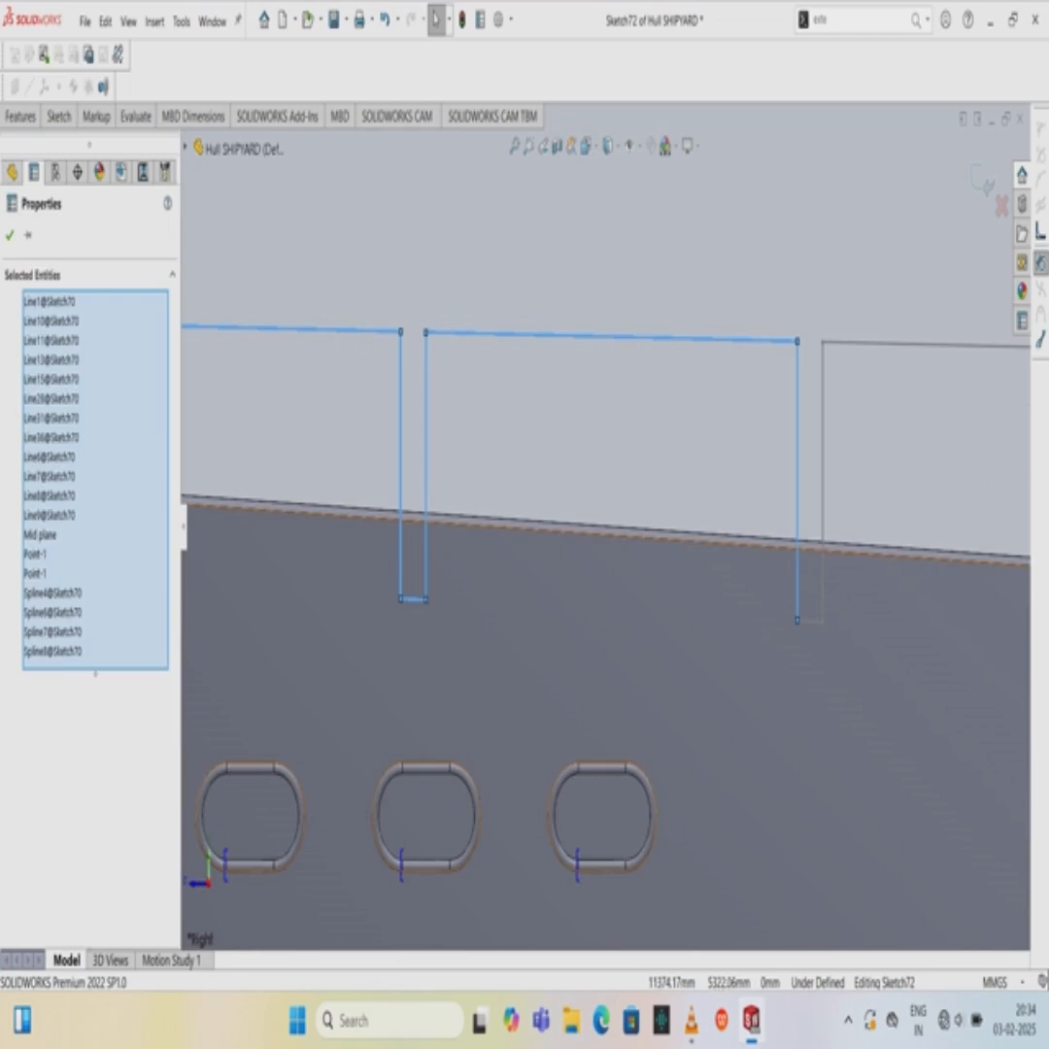
ctrl+click(809, 622)
ctrl+click(822, 486)
scroll(607, 525, up, 3)
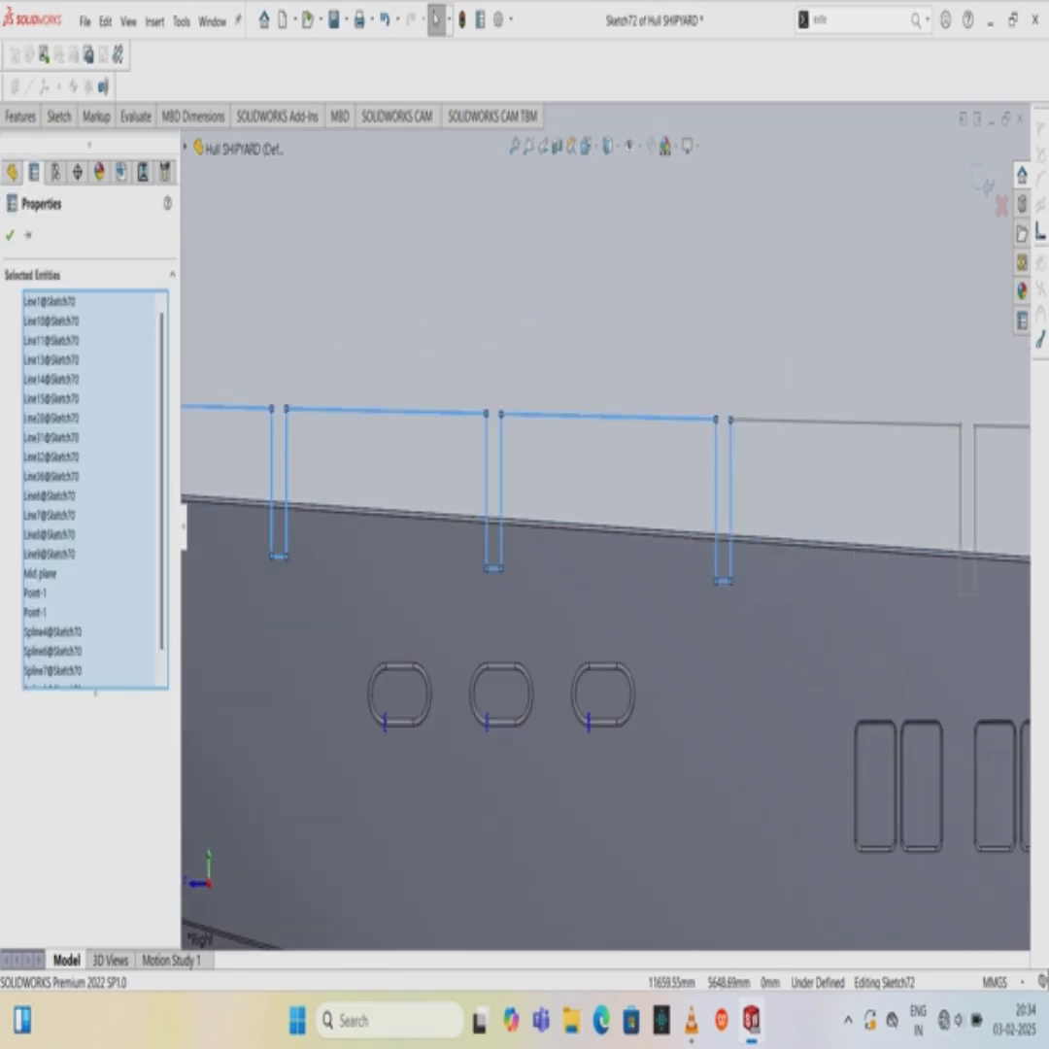
ctrl+click(890, 422)
ctrl+click(960, 530)
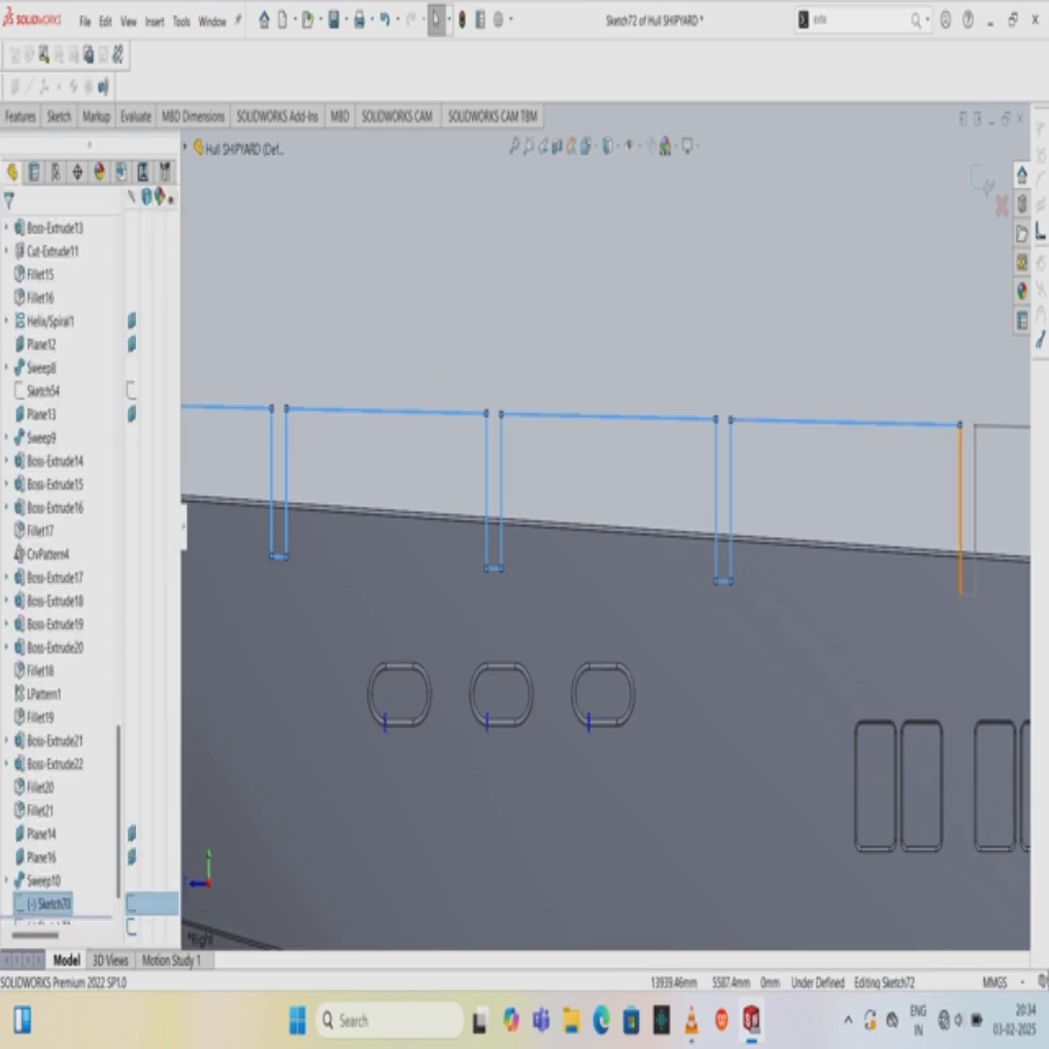
scroll(961, 607, down, 1)
scroll(952, 594, down, 5)
ctrl+click(847, 520)
scroll(847, 524, up, 6)
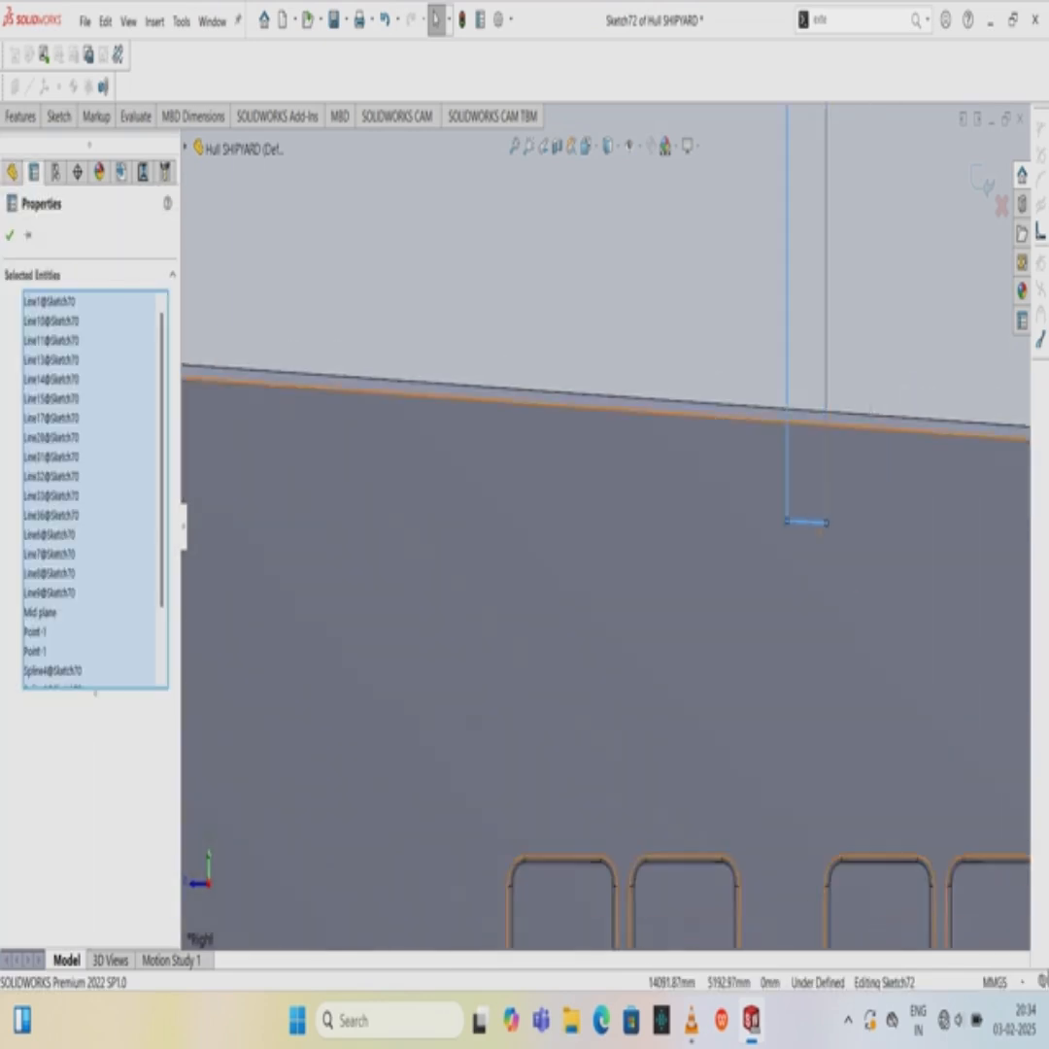
ctrl+click(689, 437)
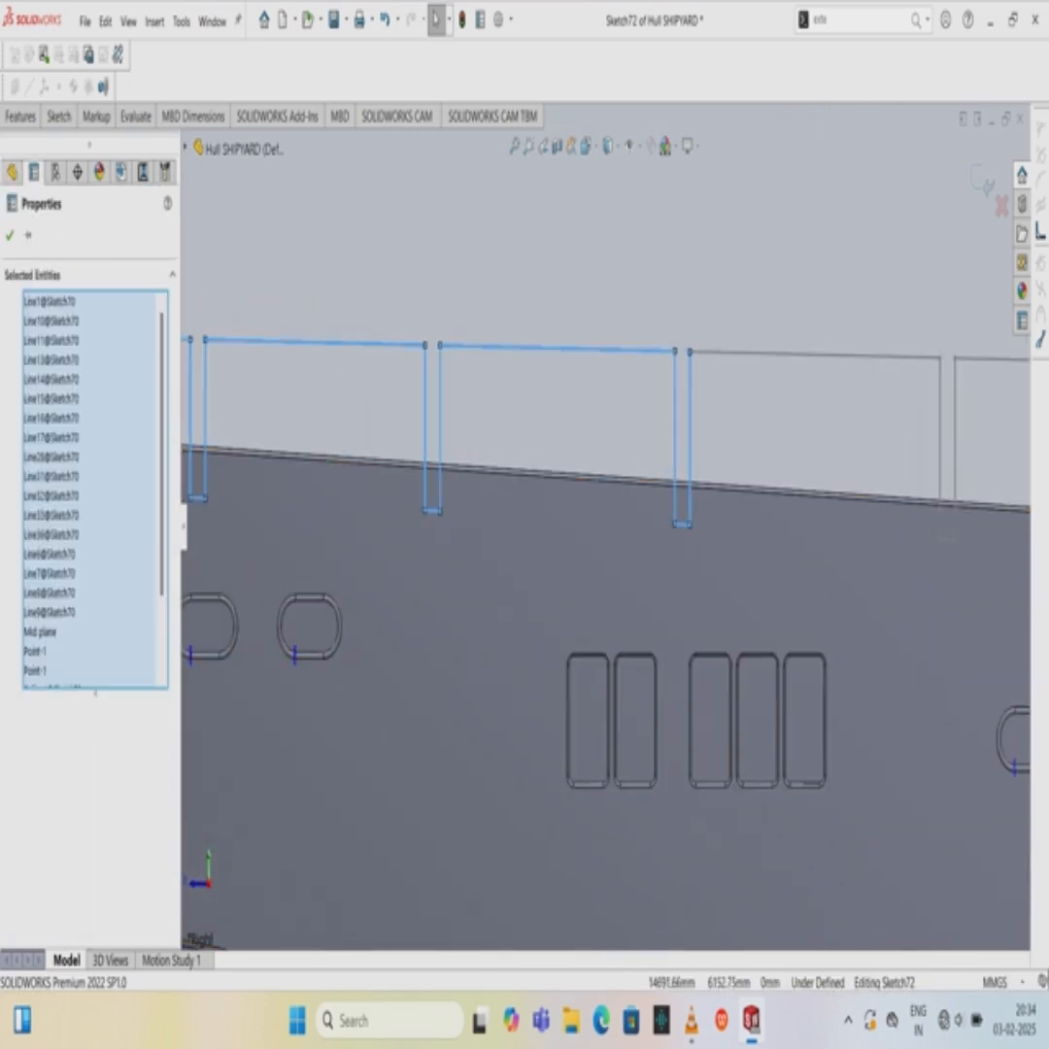
scroll(605, 526, up, 3)
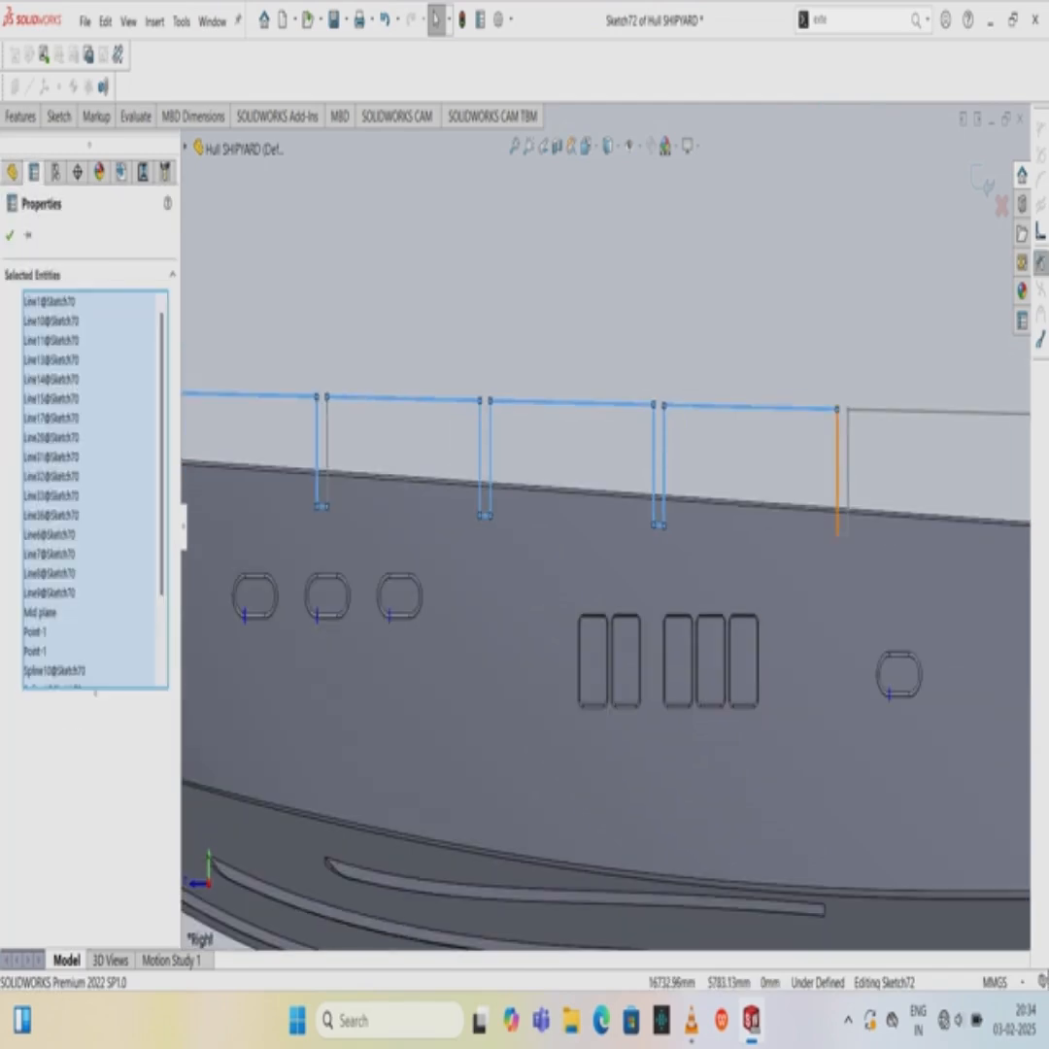
click(836, 472)
key(Escape)
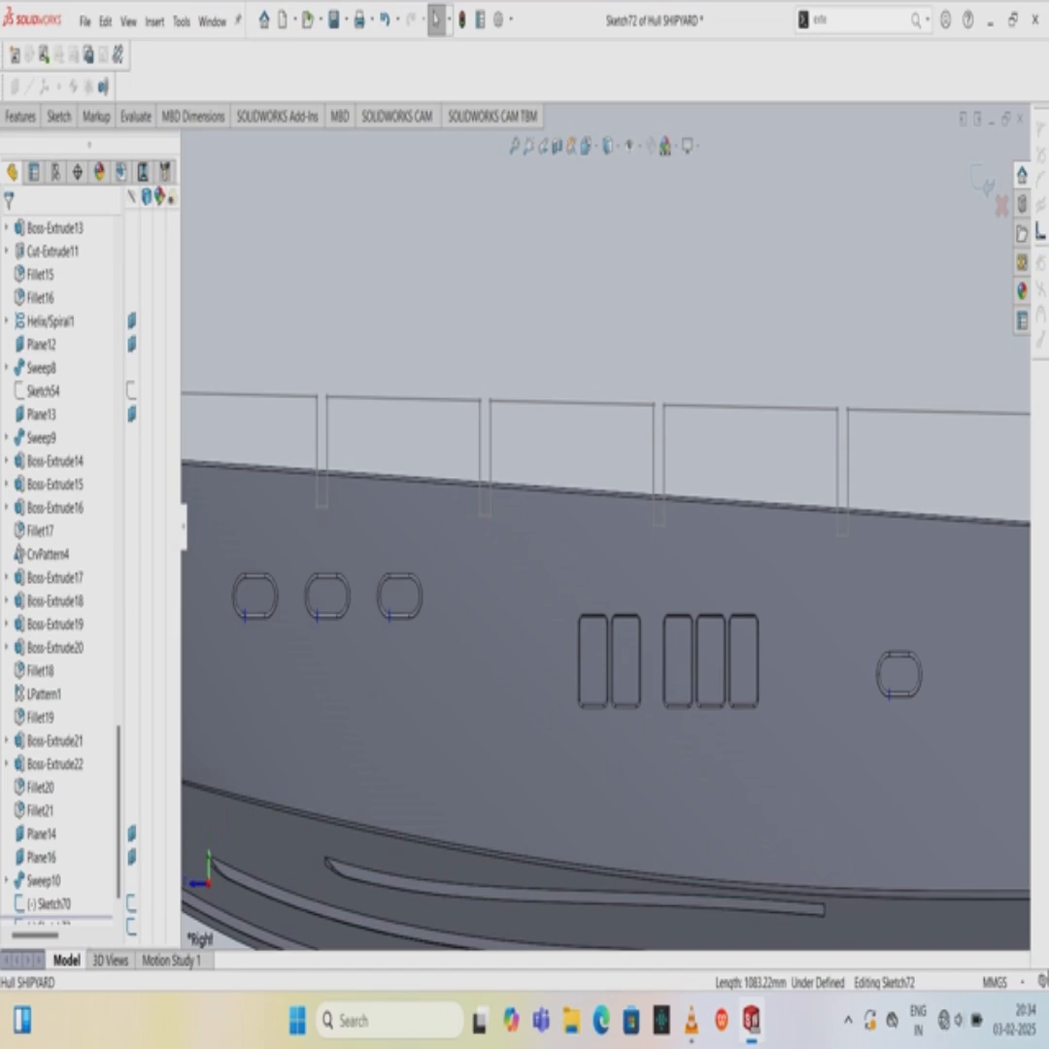
key(f)
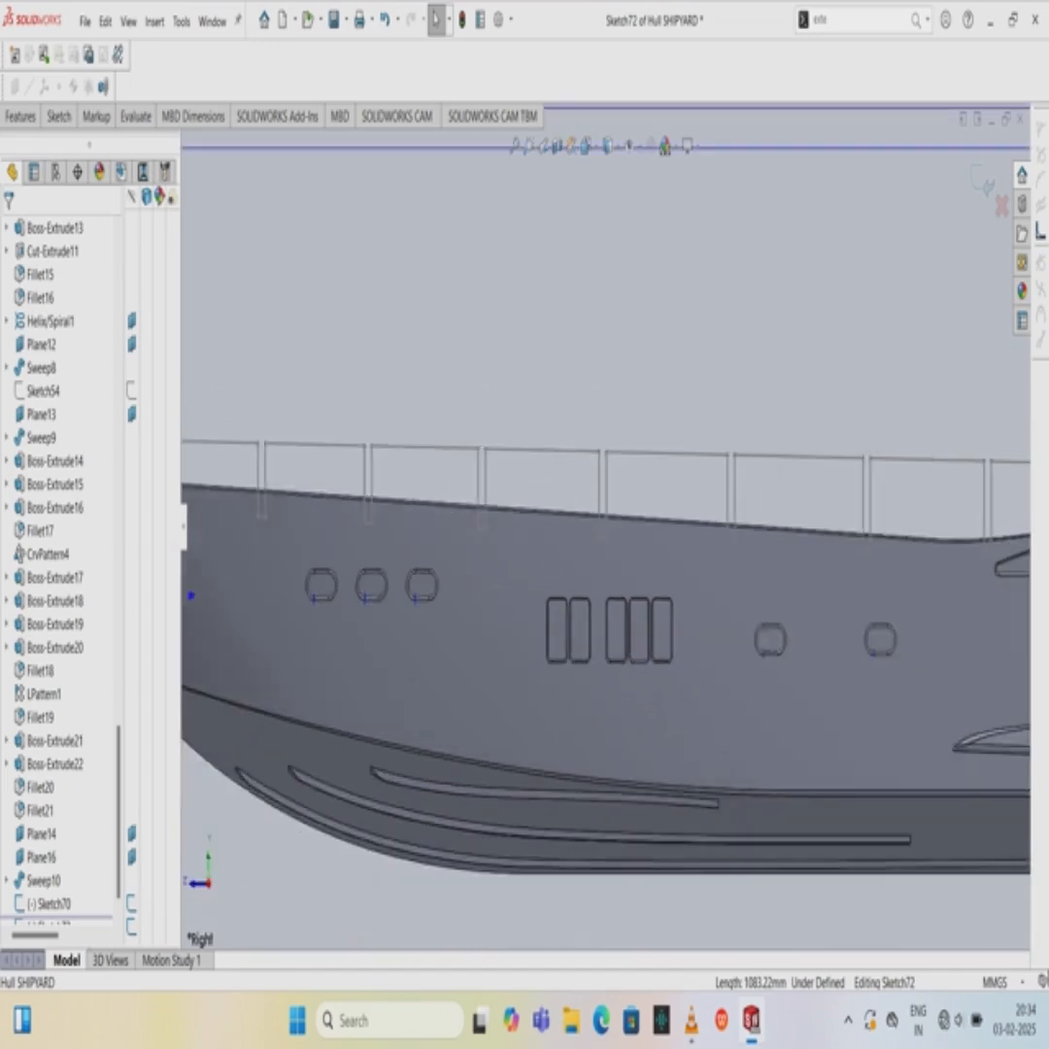
scroll(183, 458, down, 8)
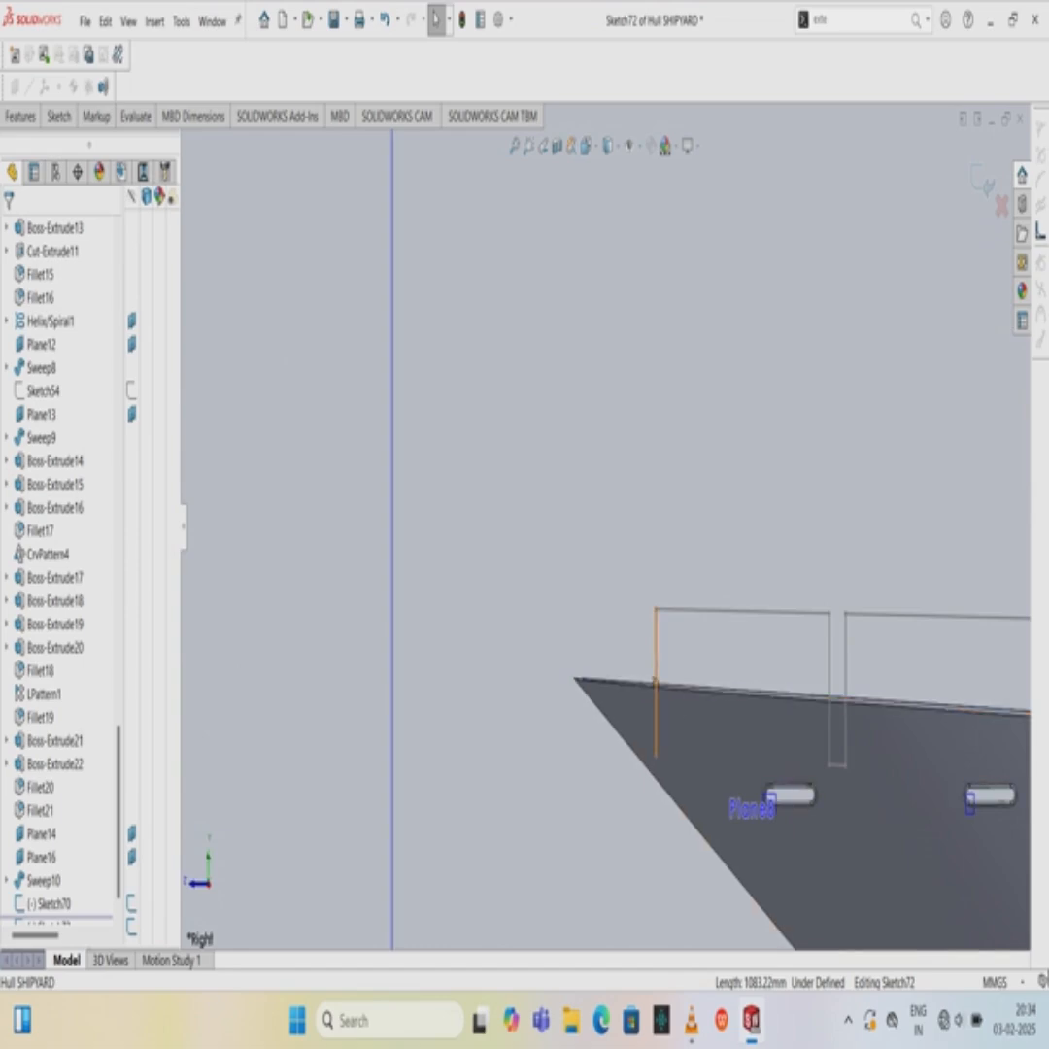
scroll(604, 526, up, 4)
drag(435, 418, 942, 765)
scroll(903, 758, up, 3)
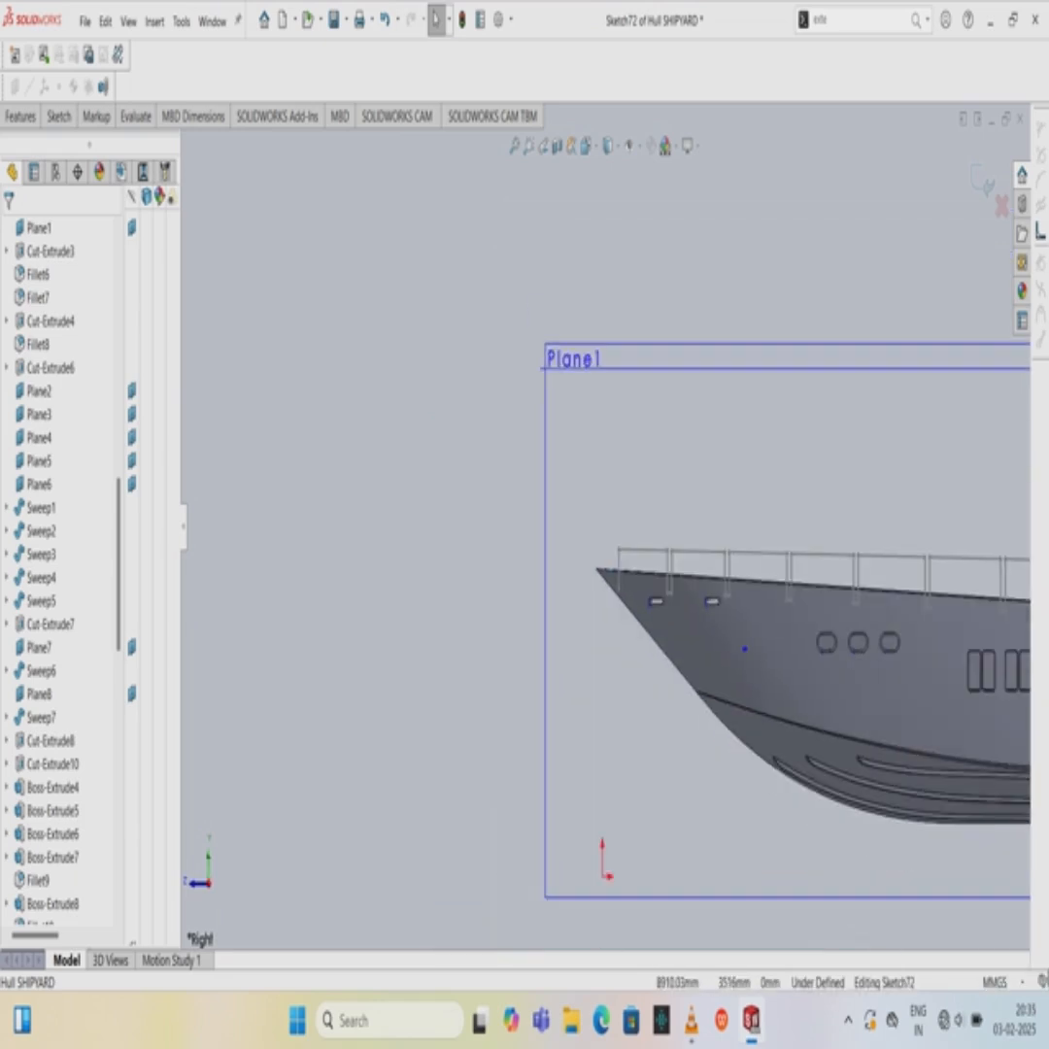
scroll(900, 716, up, 6)
drag(538, 453, 967, 604)
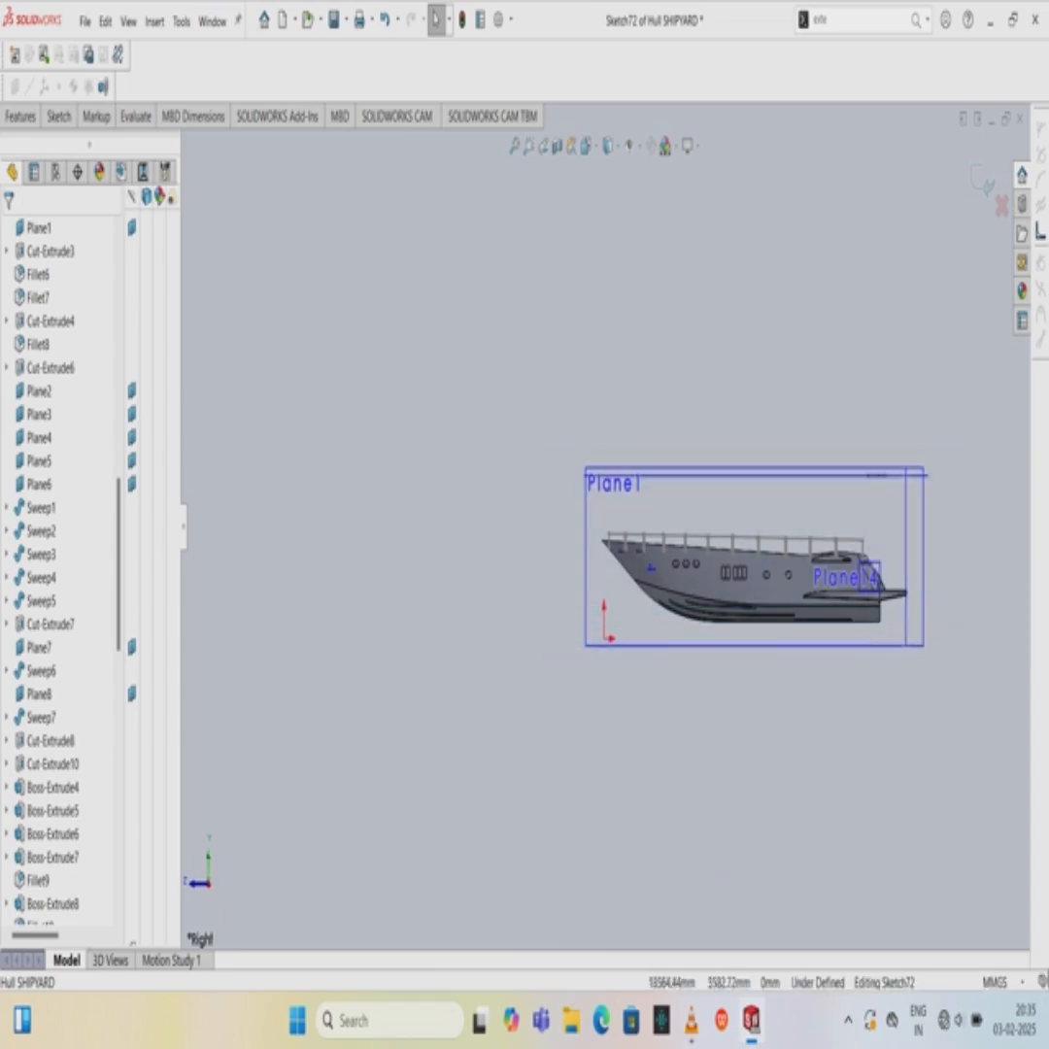
scroll(841, 541, down, 4)
scroll(529, 575, down, 5)
scroll(529, 575, up, 4)
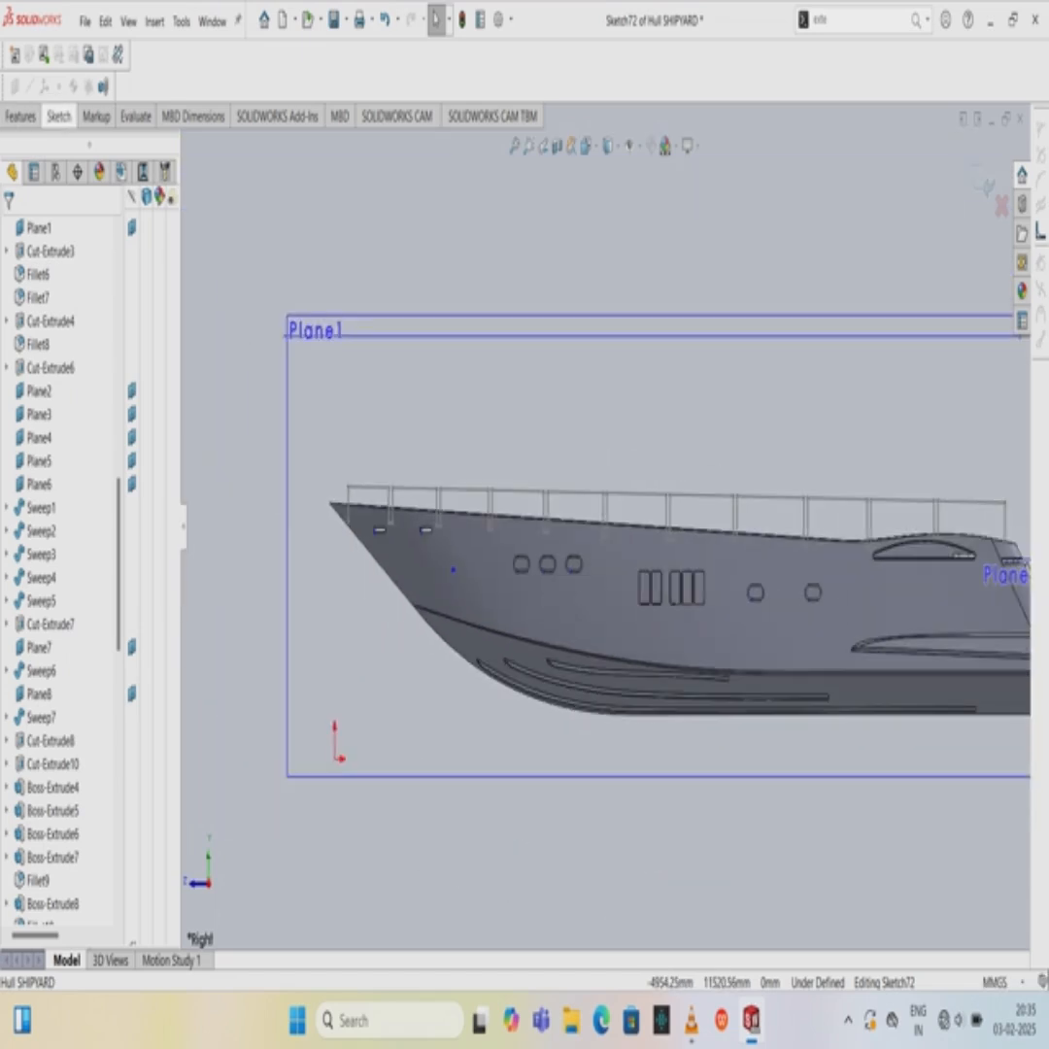
Start Convert Entities and add Sketch70's bow vertical line, first upper segment, and first vertical pair with its lower closing line.
click(59, 115)
click(251, 165)
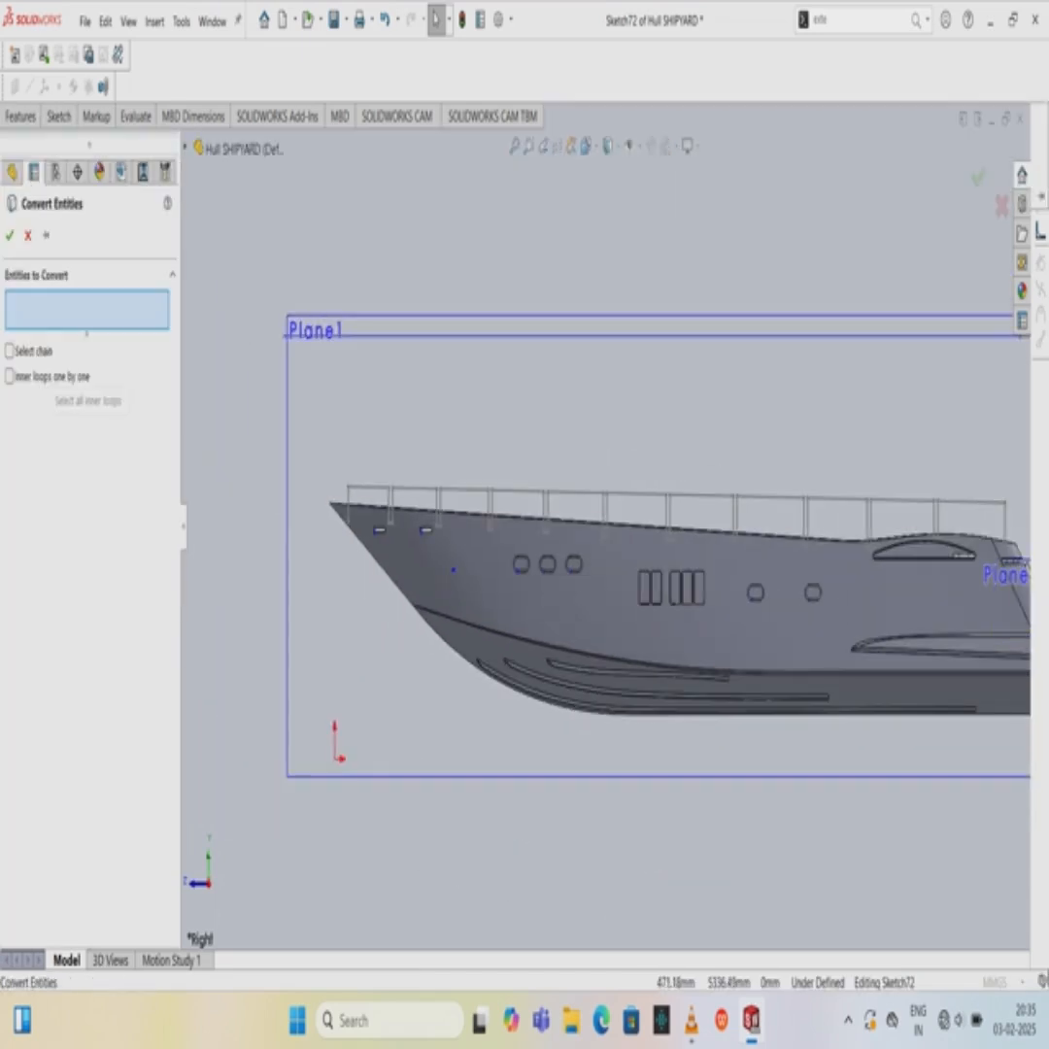
click(348, 505)
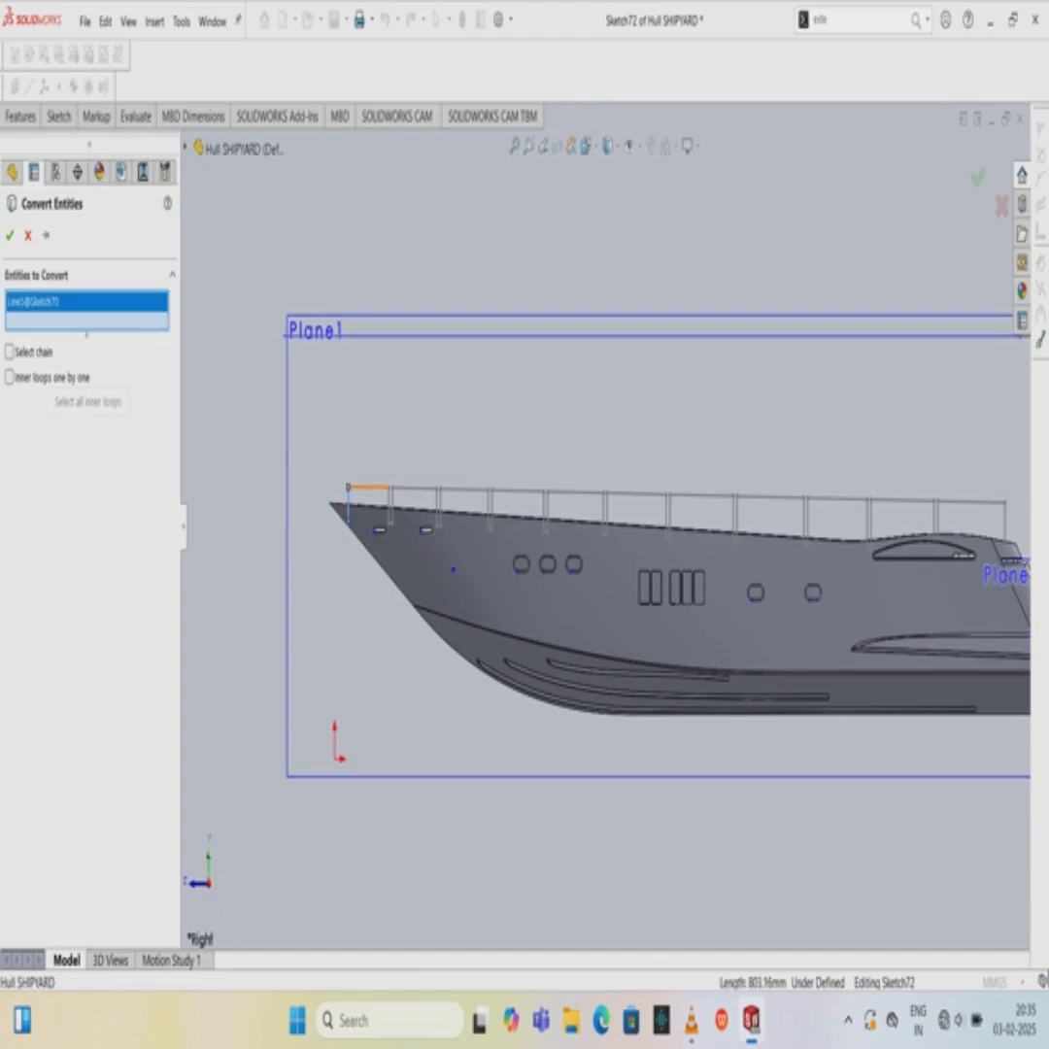
click(368, 486)
click(391, 505)
scroll(386, 502, down, 5)
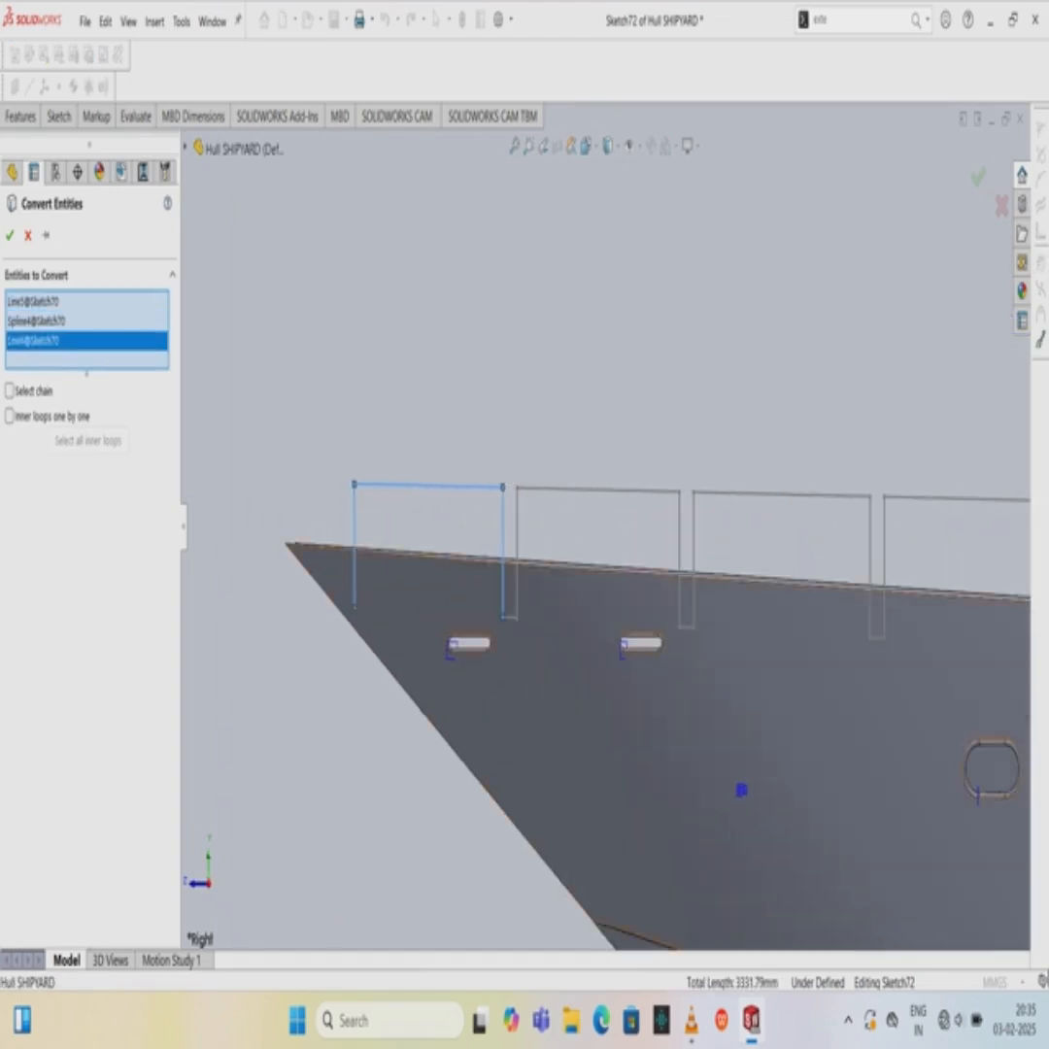
click(510, 617)
click(515, 548)
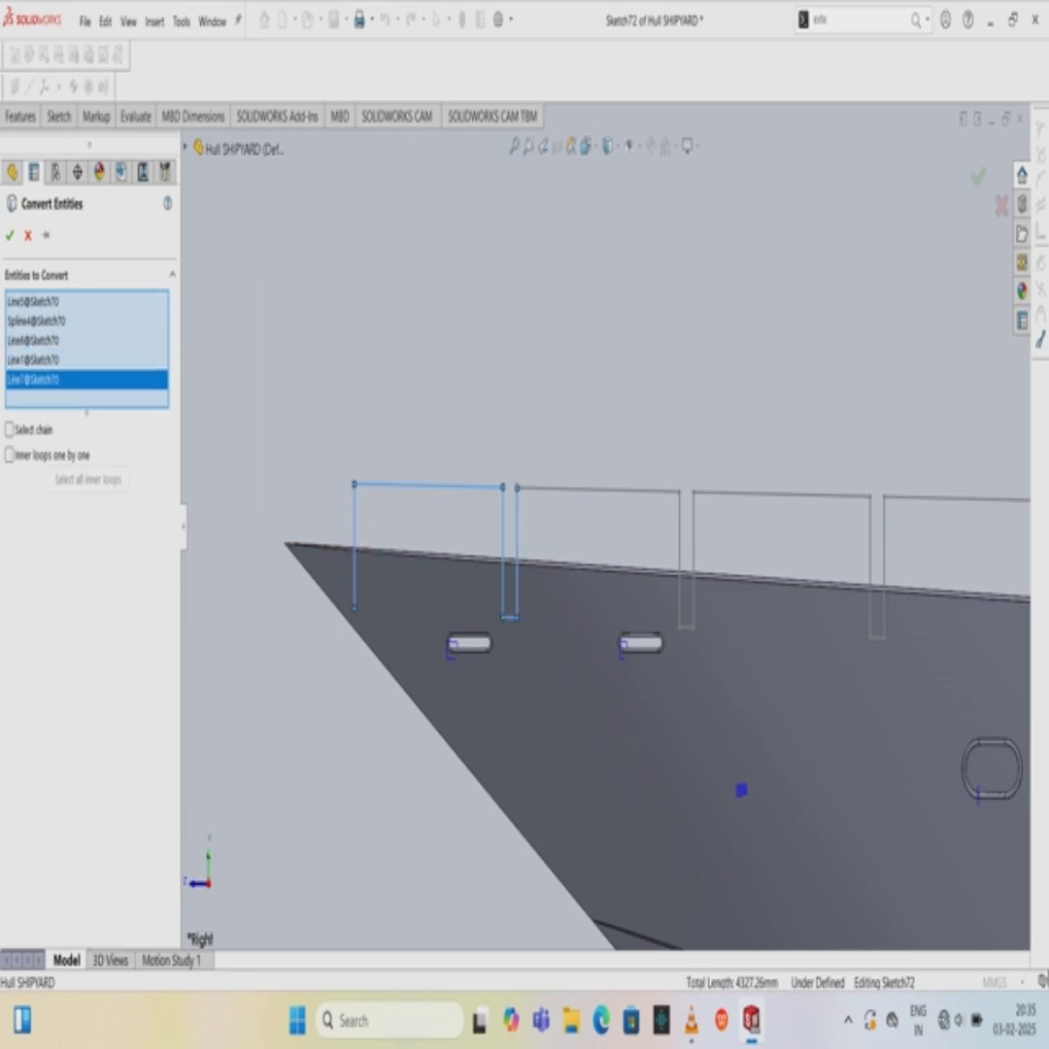
Add the second and third upper railing segments, each with its following vertical pair and lower closing line, to the conversion.
click(597, 489)
click(679, 563)
click(685, 628)
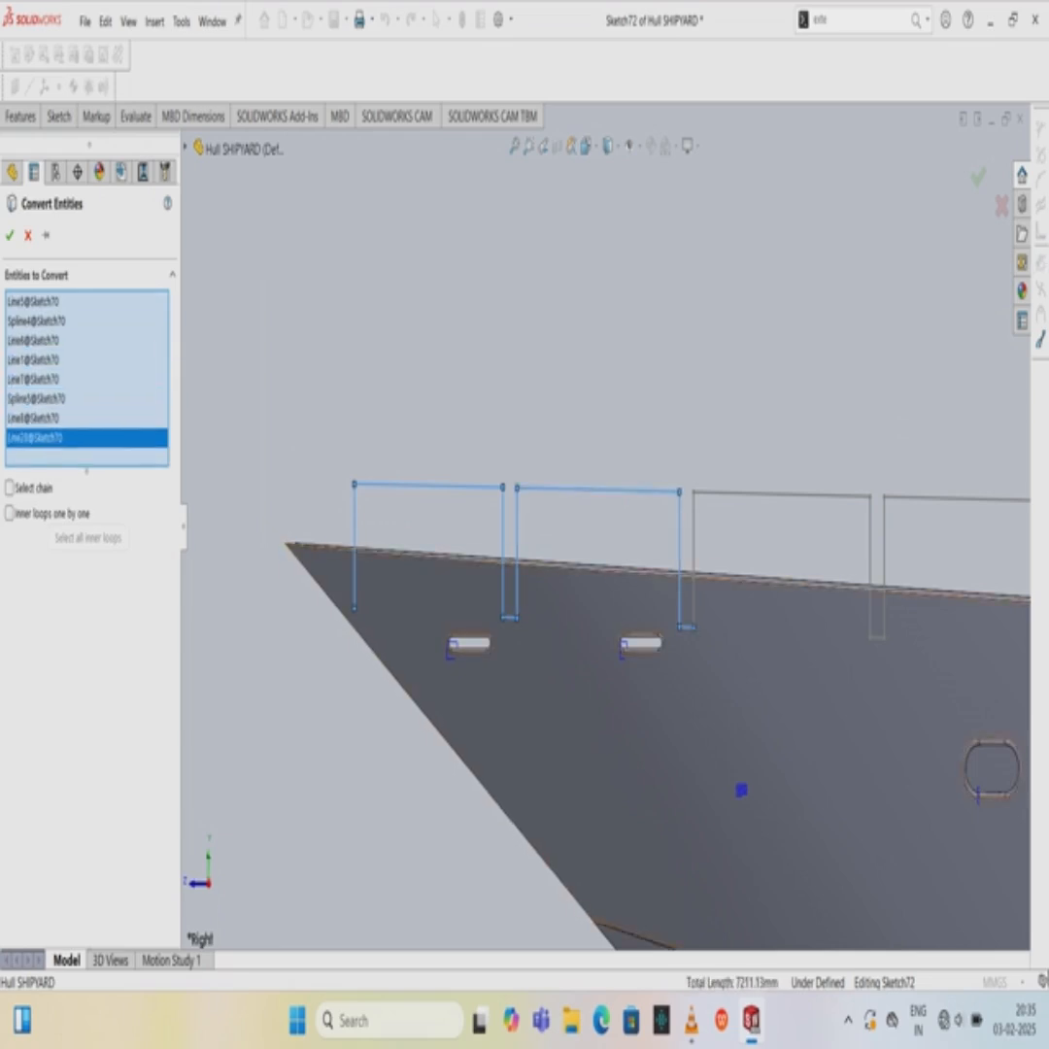
click(693, 564)
click(767, 493)
click(870, 573)
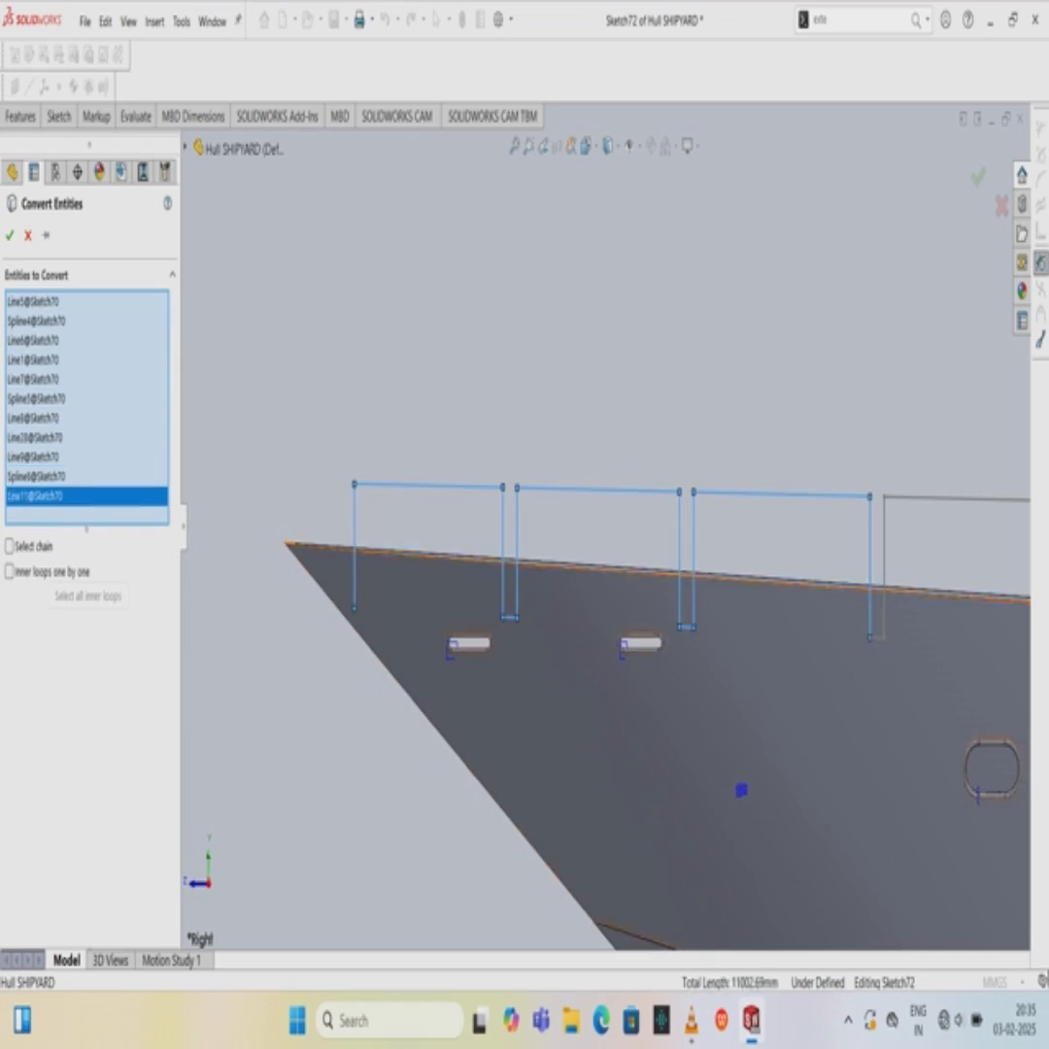
click(877, 638)
click(884, 573)
Add the fourth upper railing segment and the fourth vertical pair with its lower closing line to the conversion.
scroll(606, 526, up, 5)
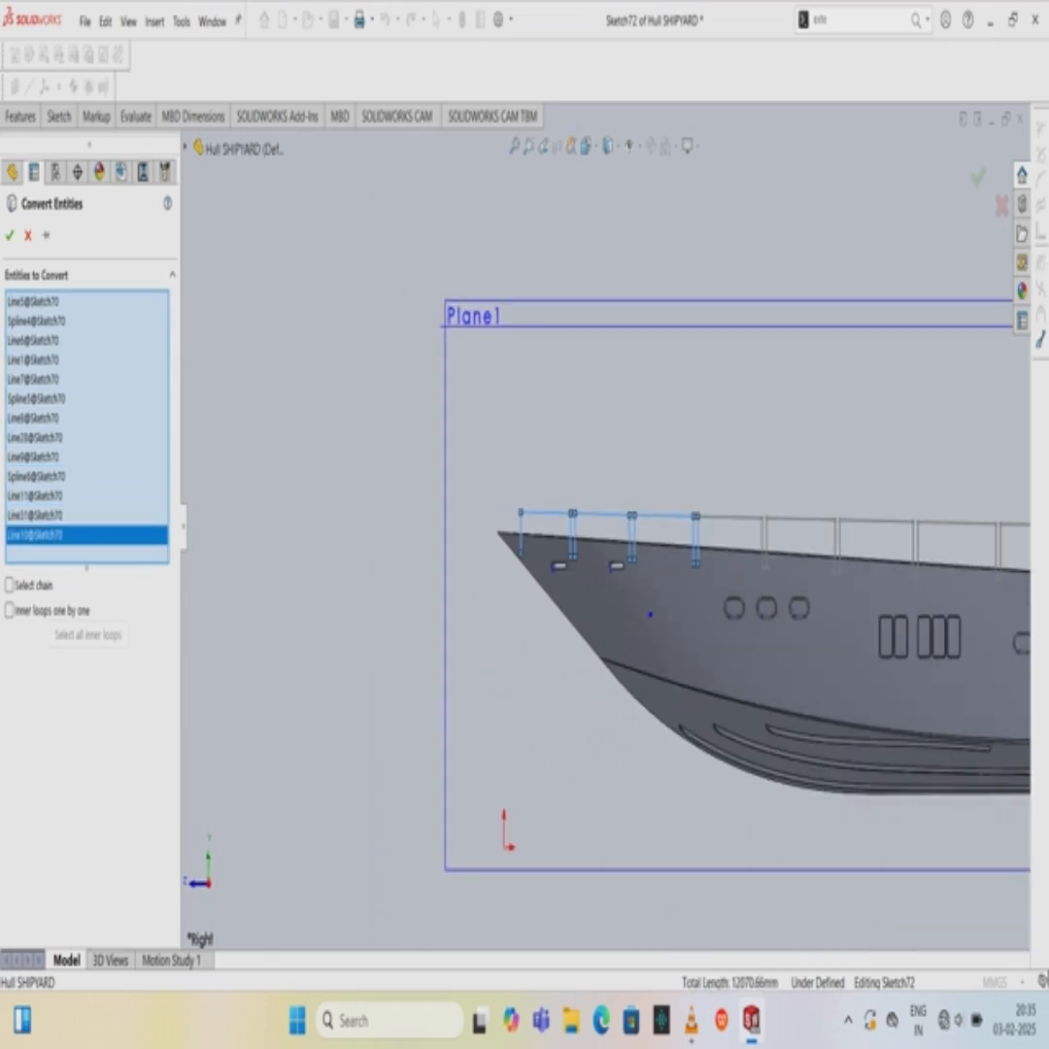
click(729, 517)
scroll(777, 545, down, 5)
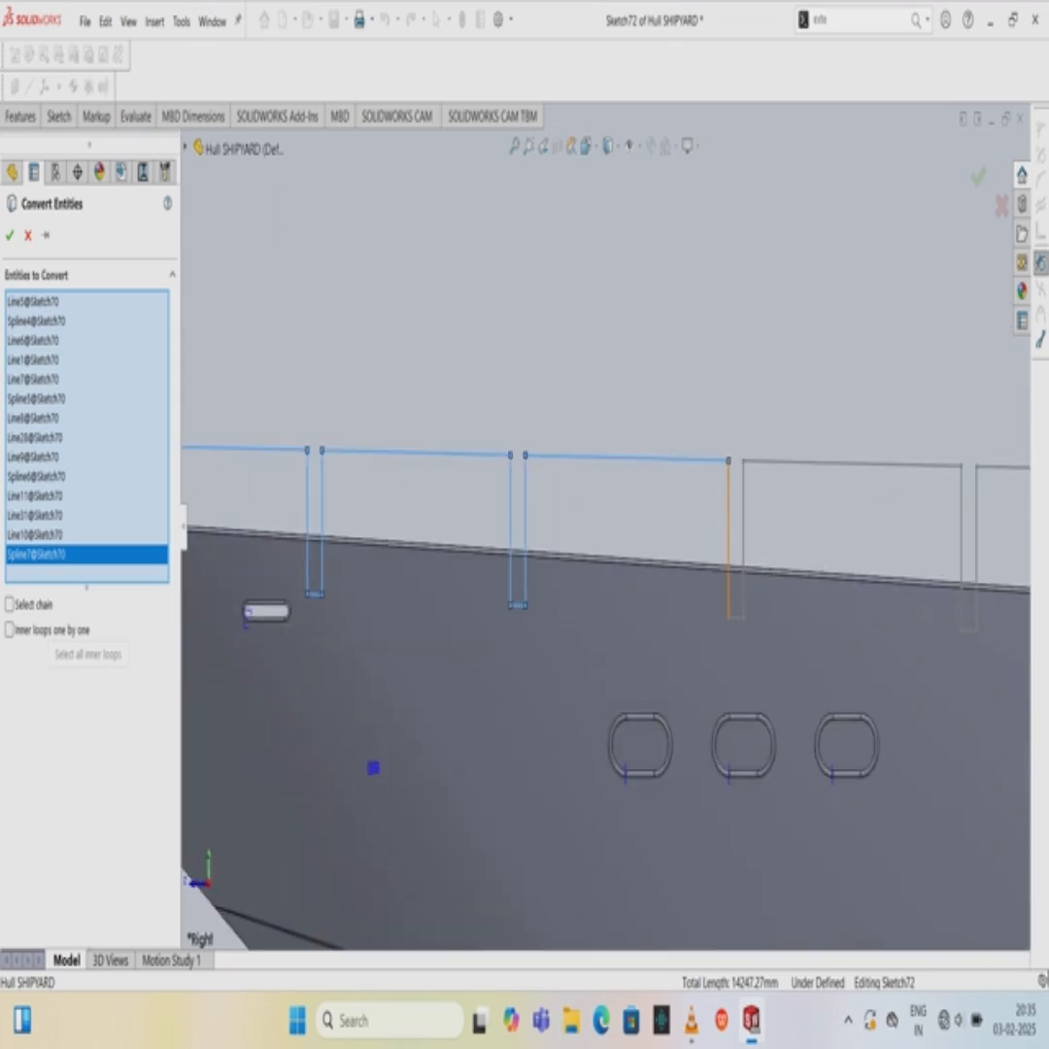
click(728, 544)
click(736, 617)
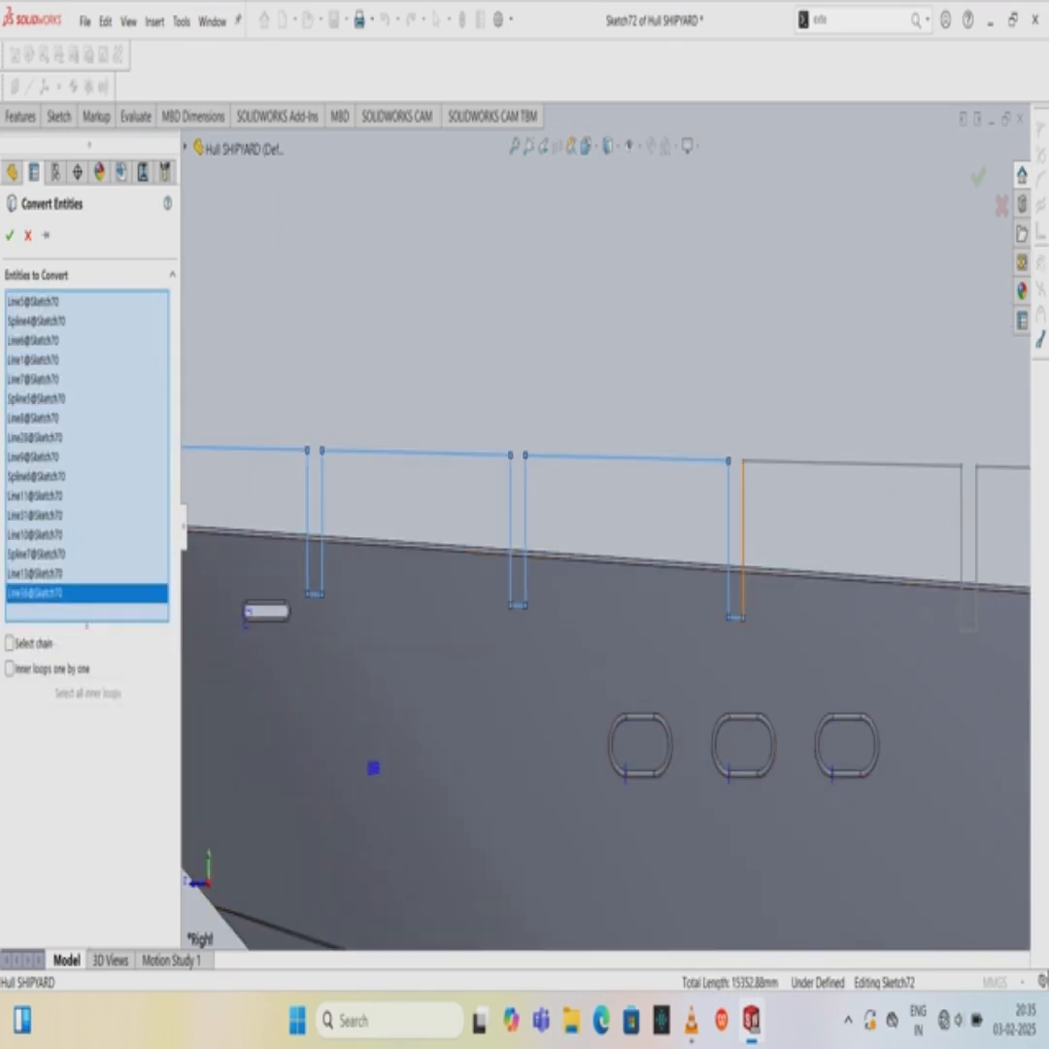
click(743, 539)
Add the fifth upper railing segment and the fifth vertical pair with its lower closing line to the conversion.
click(853, 463)
click(961, 543)
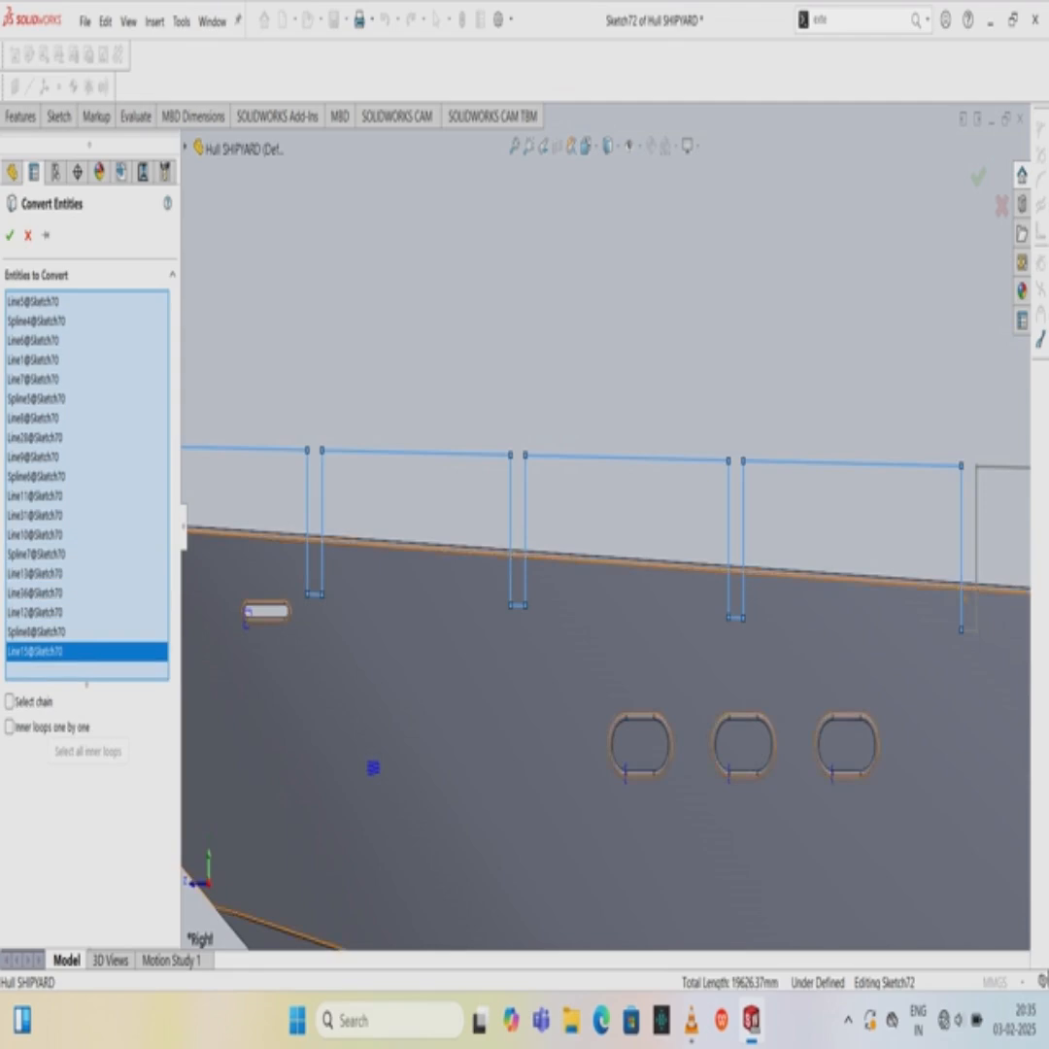
click(968, 630)
scroll(602, 521, up, 3)
scroll(894, 553, down, 5)
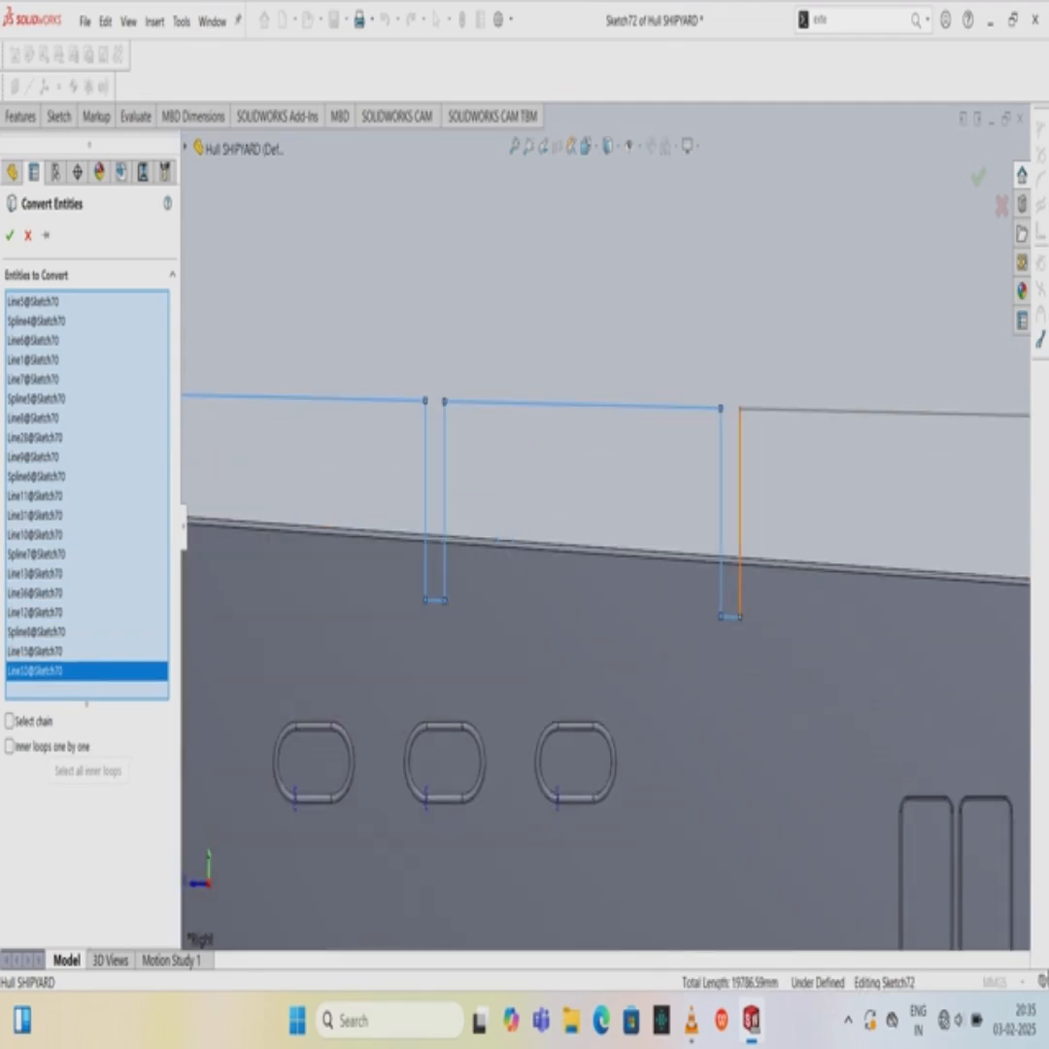
click(740, 505)
Add the sixth upper railing segment and the sixth vertical pair with its lower closing line to the conversion.
click(843, 410)
scroll(604, 527, up, 5)
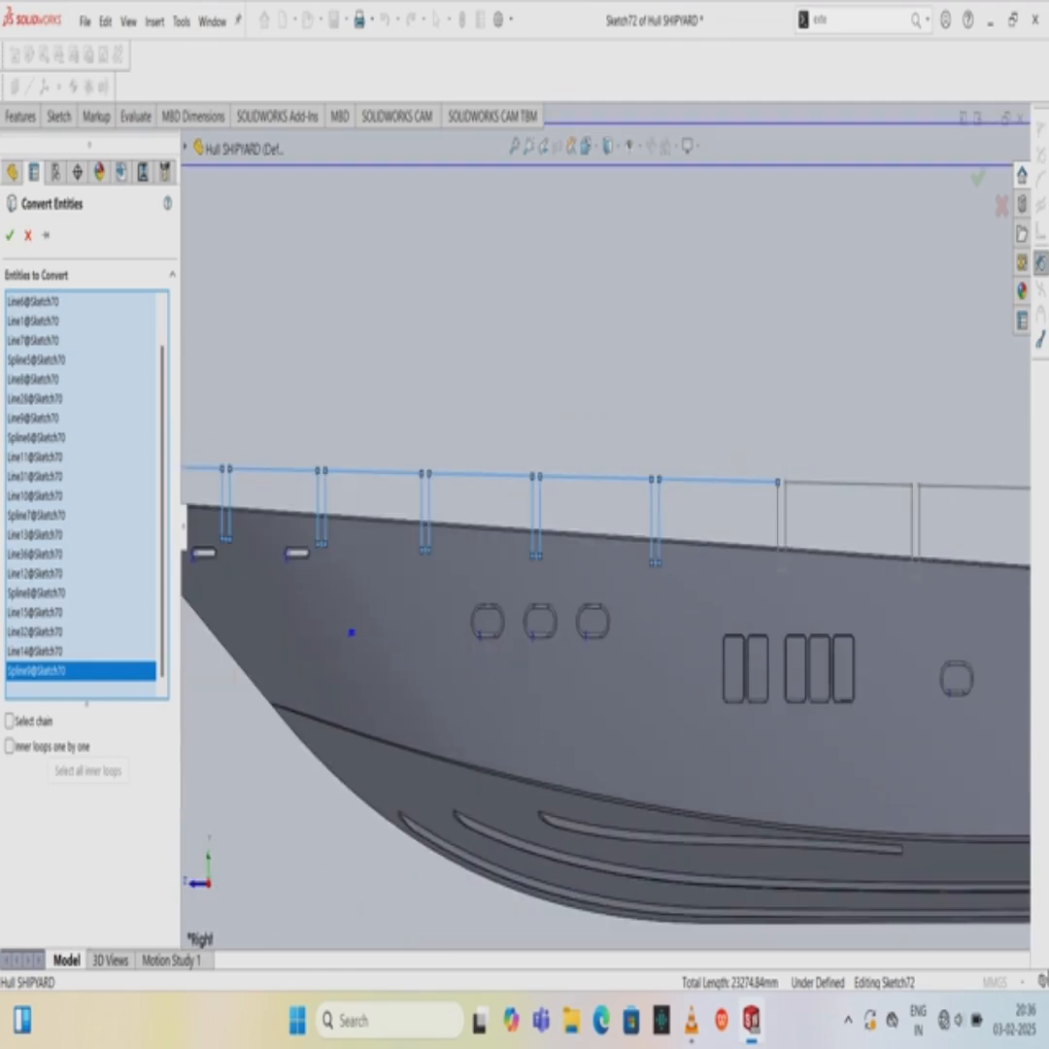
click(778, 524)
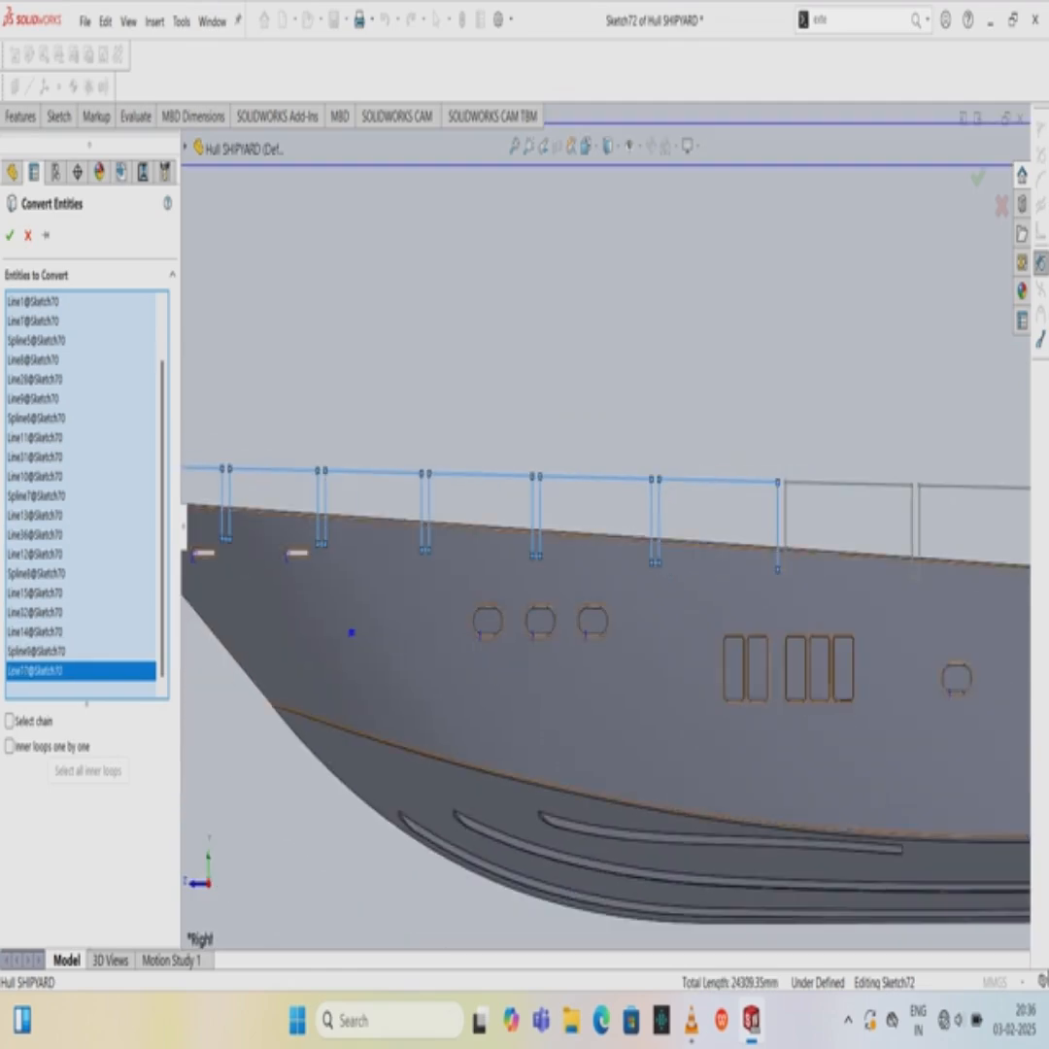
scroll(835, 590, down, 5)
click(677, 524)
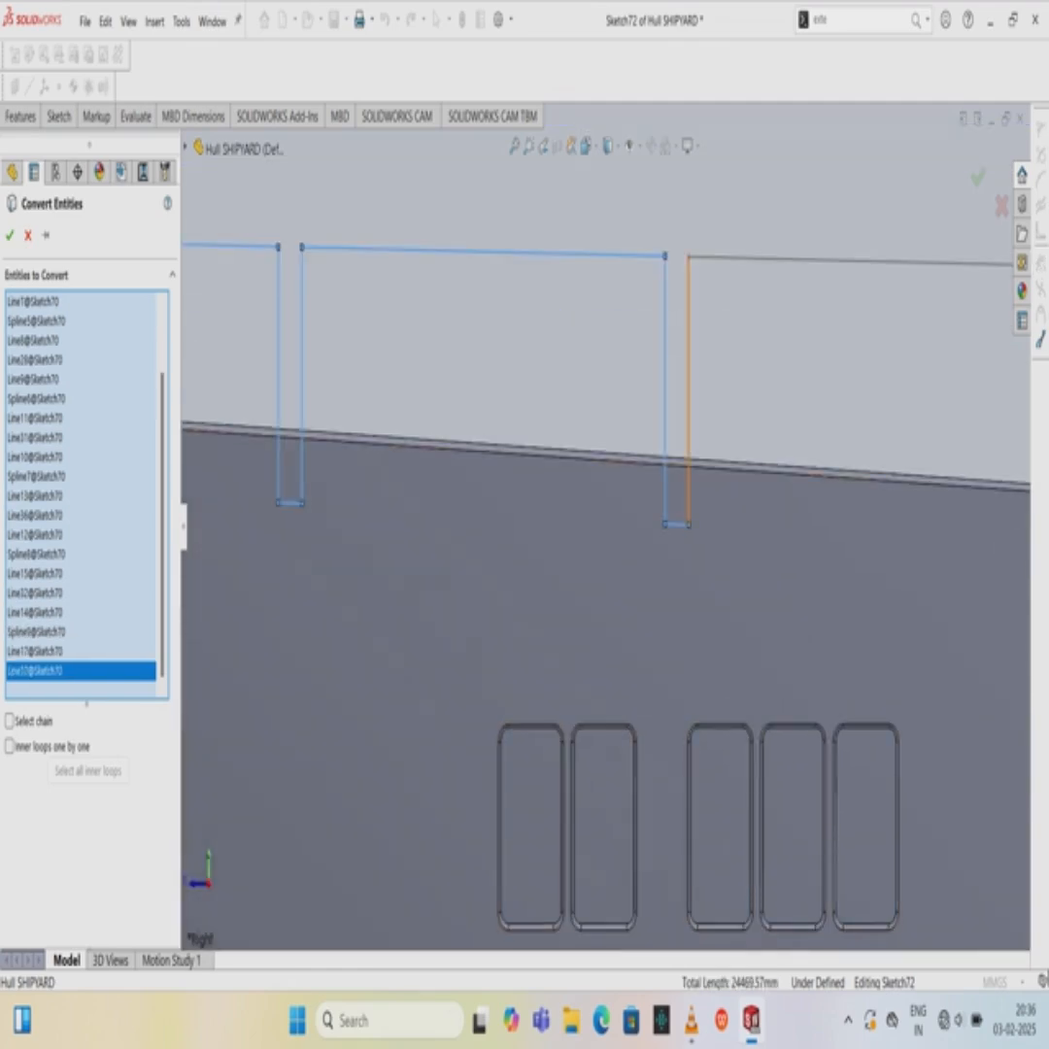
click(688, 408)
Add the seventh upper railing segment and the seventh vertical pair with its lower closing line to the conversion.
scroll(409, 746, up, 2)
click(804, 340)
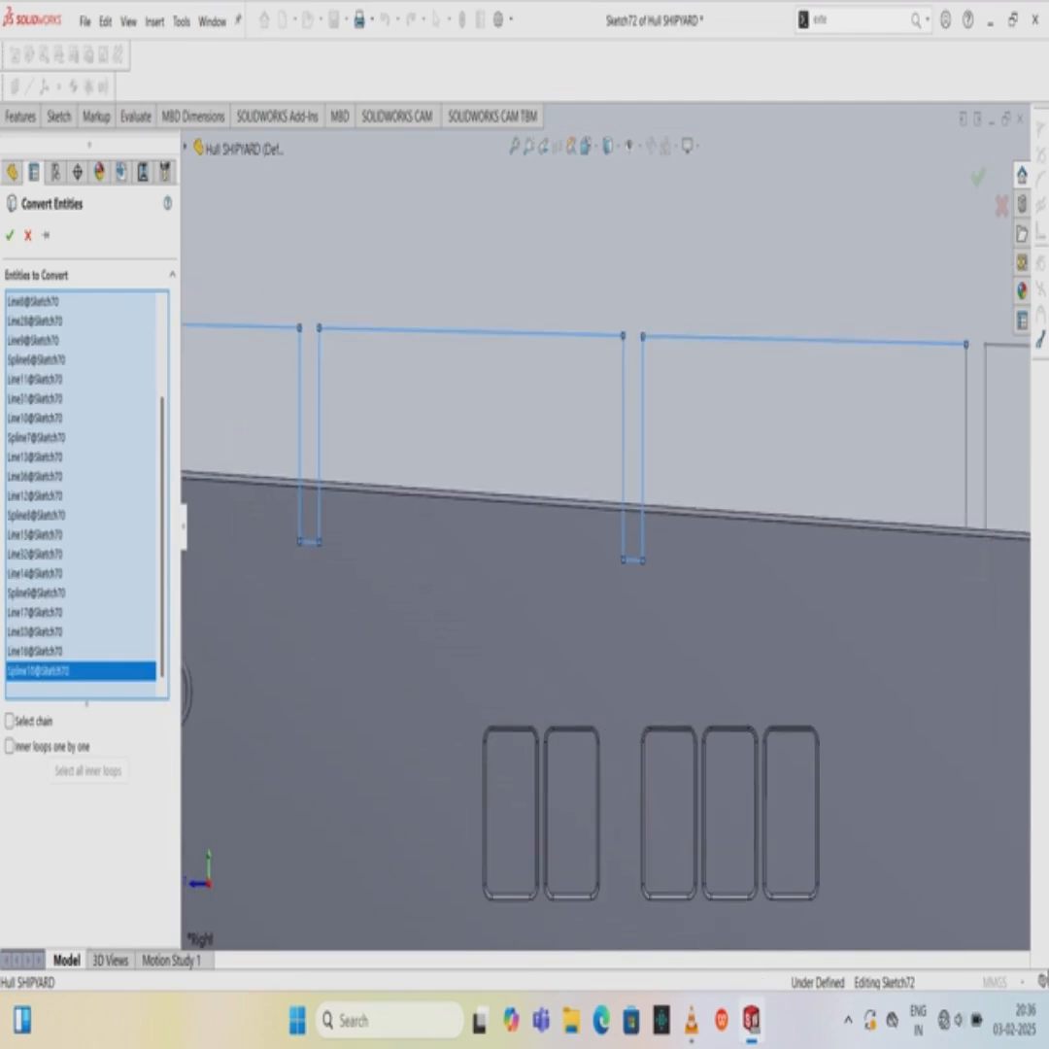
scroll(606, 526, up, 2)
click(856, 467)
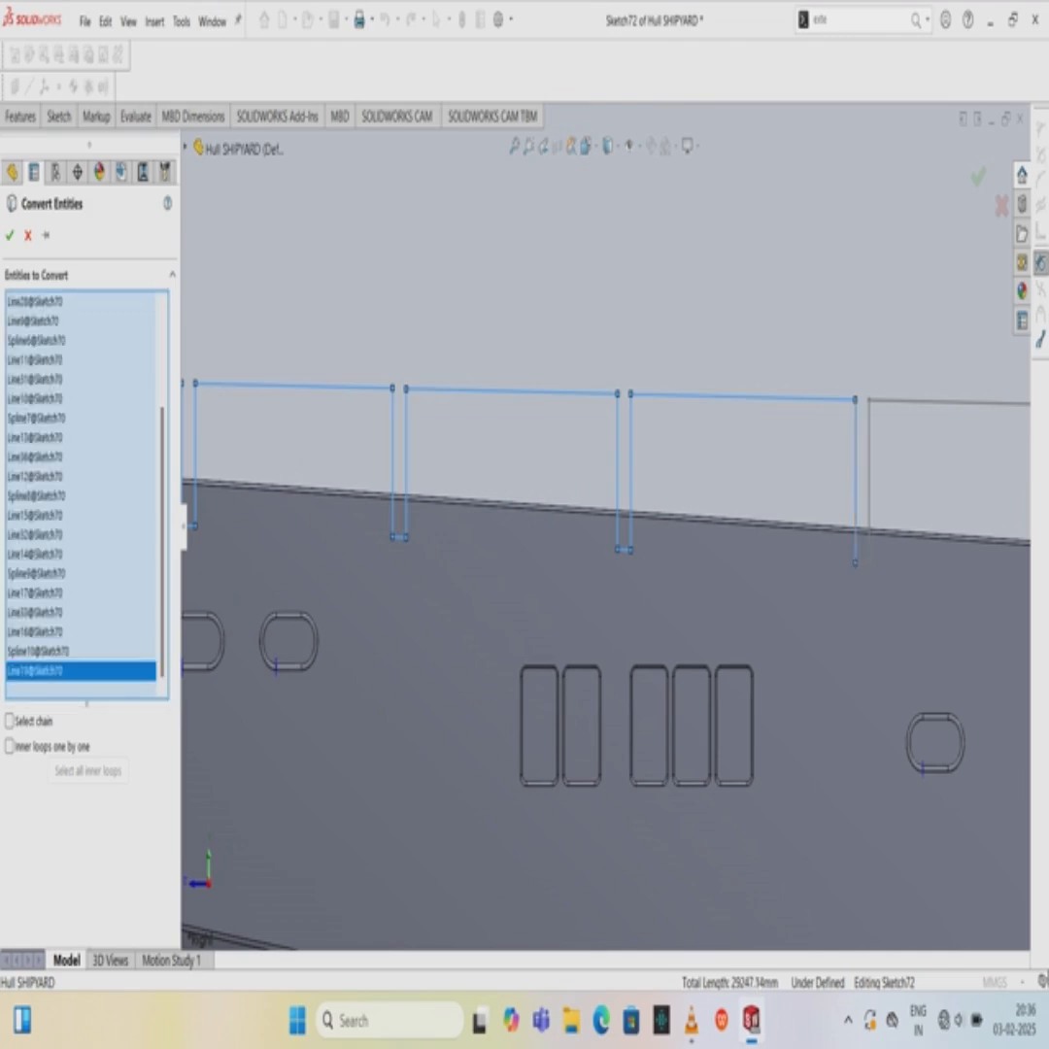
click(862, 562)
click(869, 485)
Add the eighth upper railing segment and the eighth vertical pair with its lower closing line to the conversion.
scroll(606, 526, up, 2)
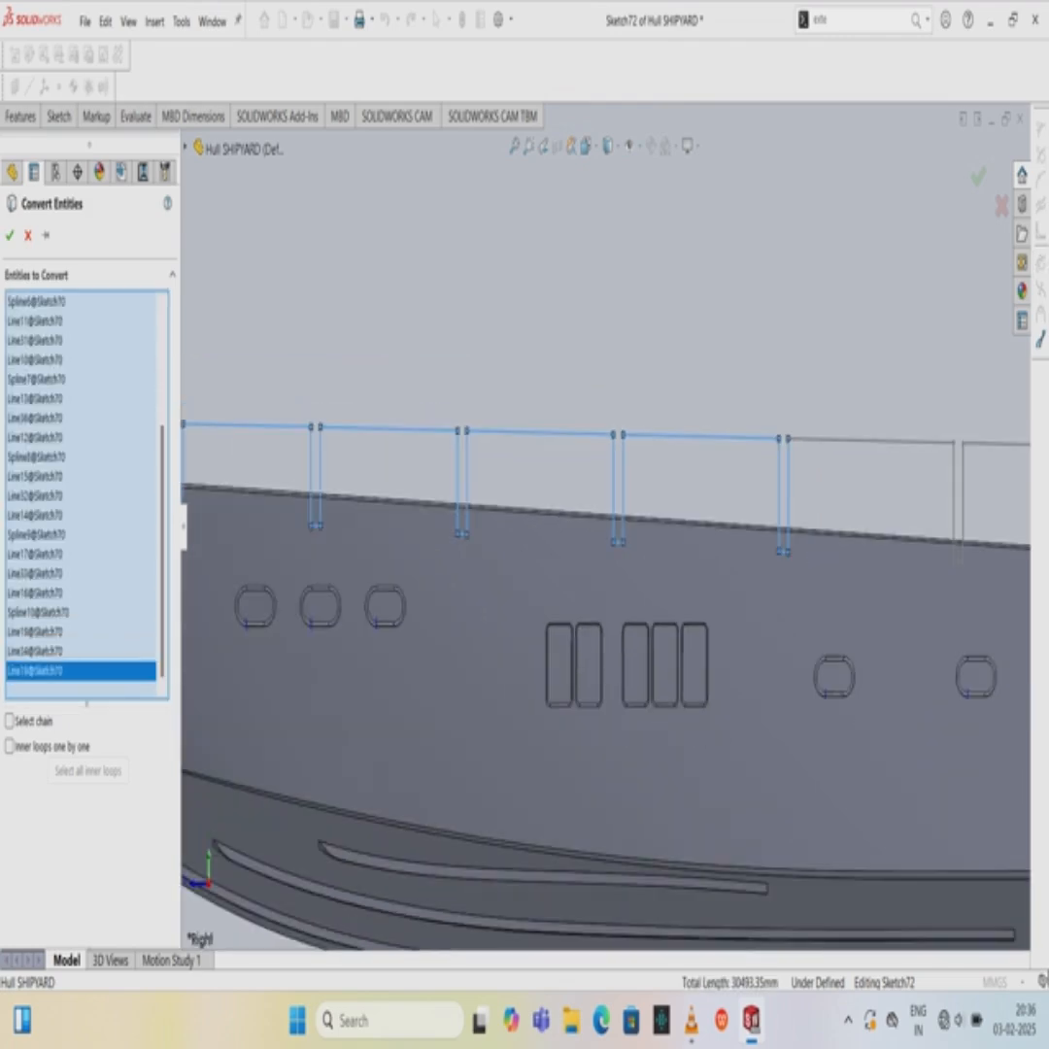
click(874, 441)
click(952, 495)
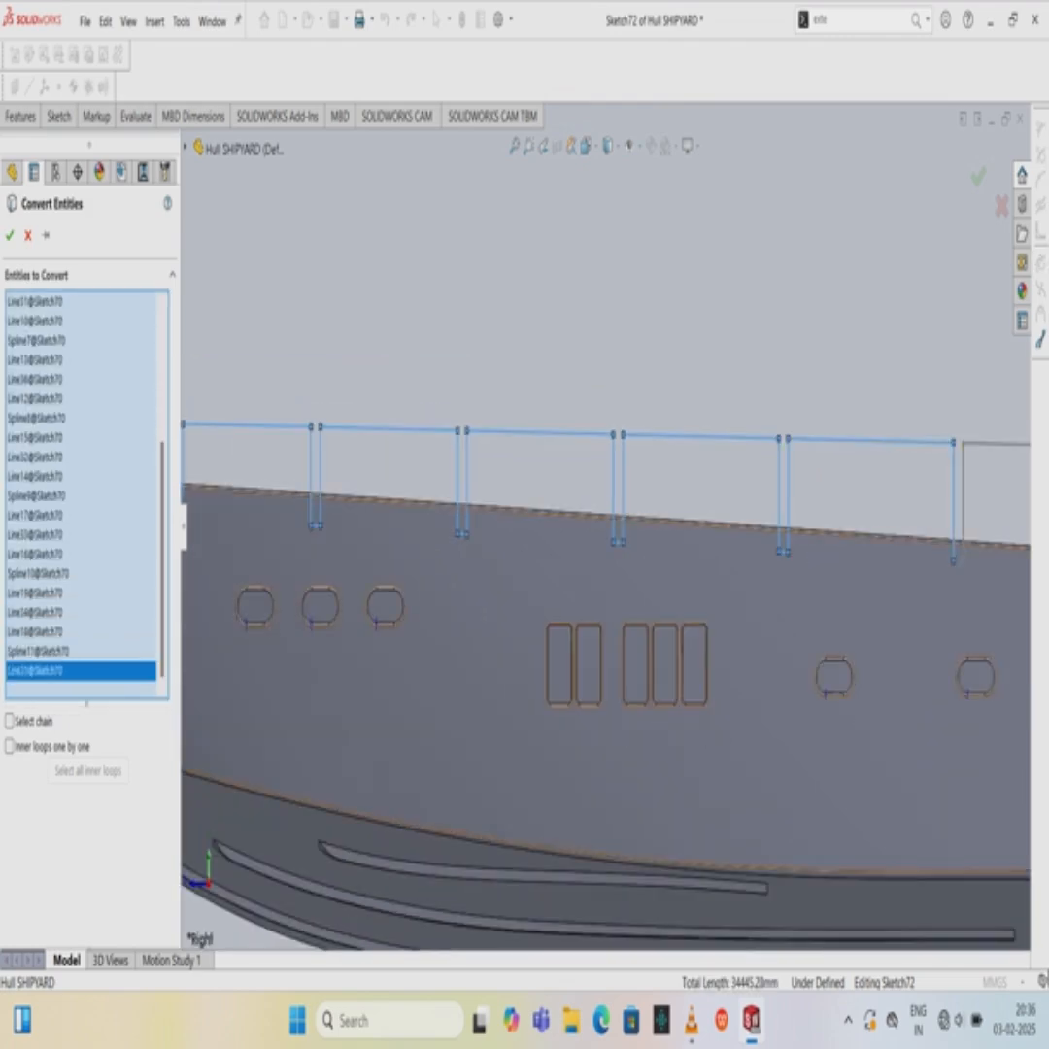
scroll(964, 588, down, 2)
click(824, 551)
click(832, 495)
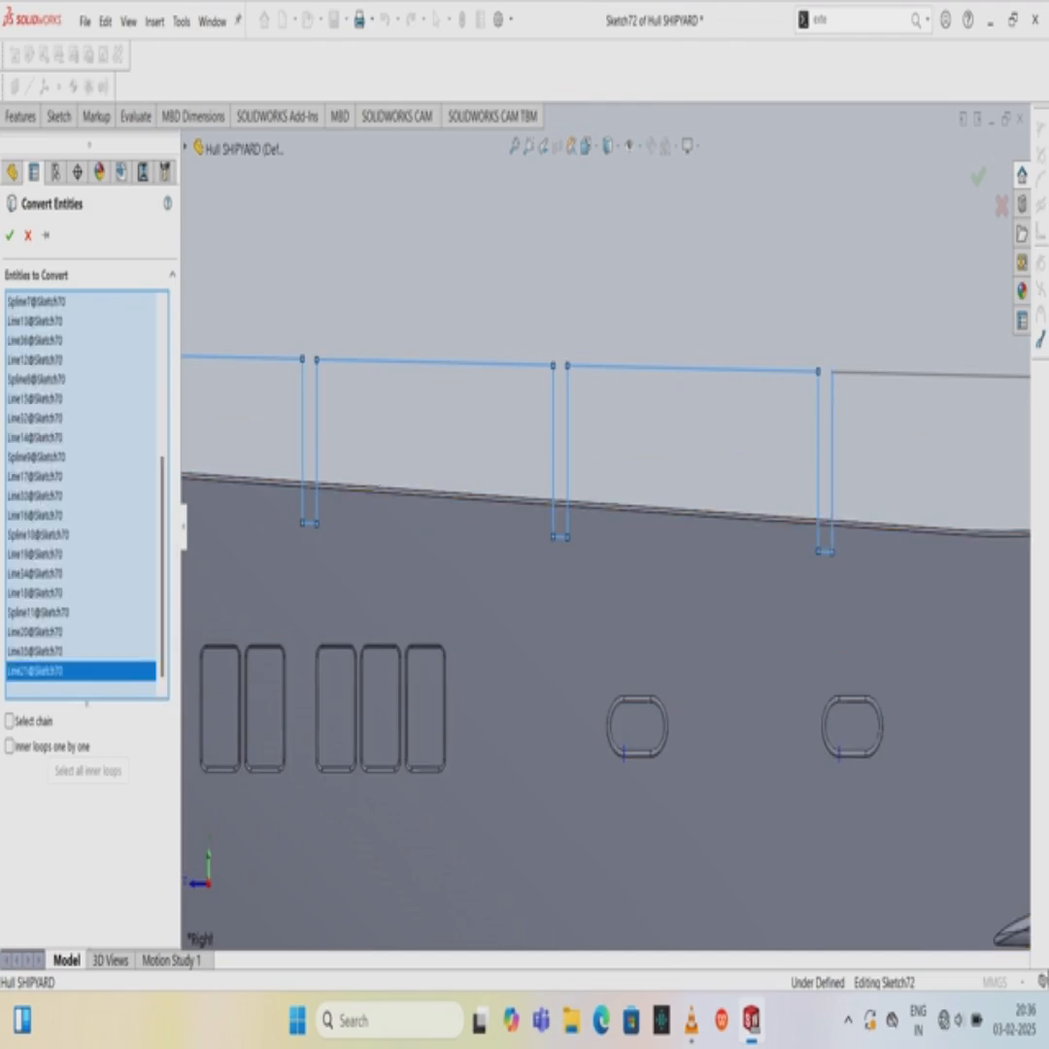
Add the ninth upper railing segment and the ninth vertical pair with its short lower closing curve to the conversion.
scroll(606, 526, up, 4)
click(768, 453)
click(821, 491)
scroll(872, 500, down, 5)
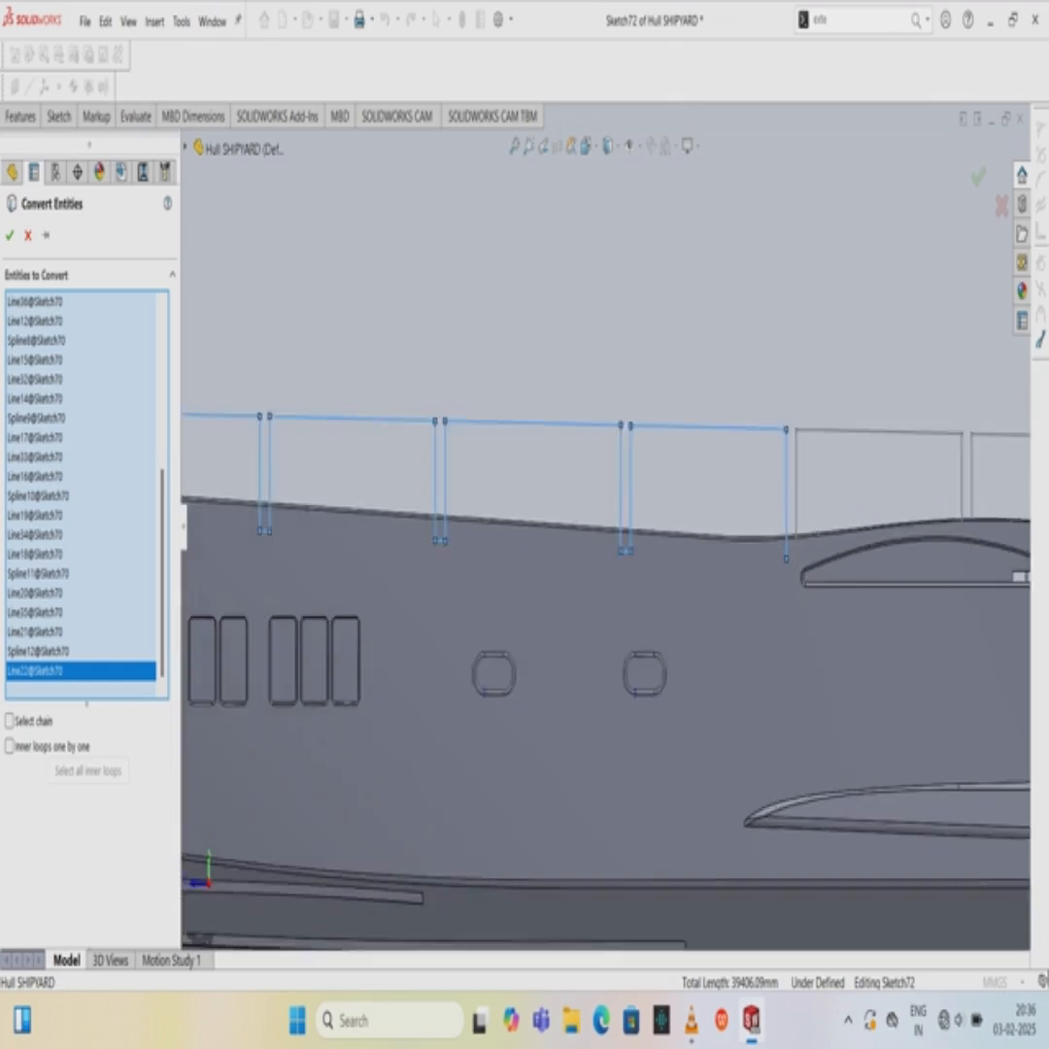
click(618, 655)
click(632, 604)
Add the tenth upper railing segment and the tenth vertical pair with its lower closing curve to the conversion.
scroll(723, 631, up, 5)
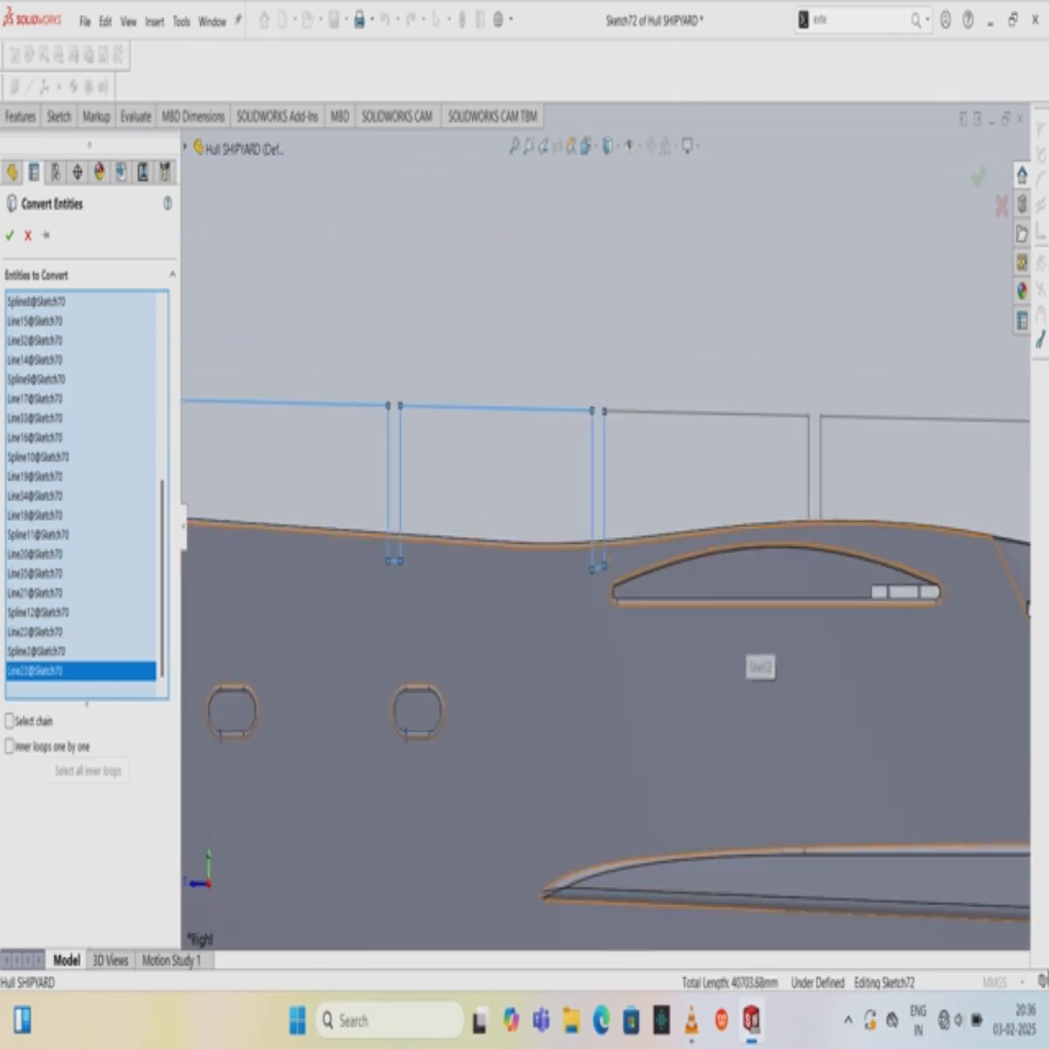
click(714, 413)
click(808, 482)
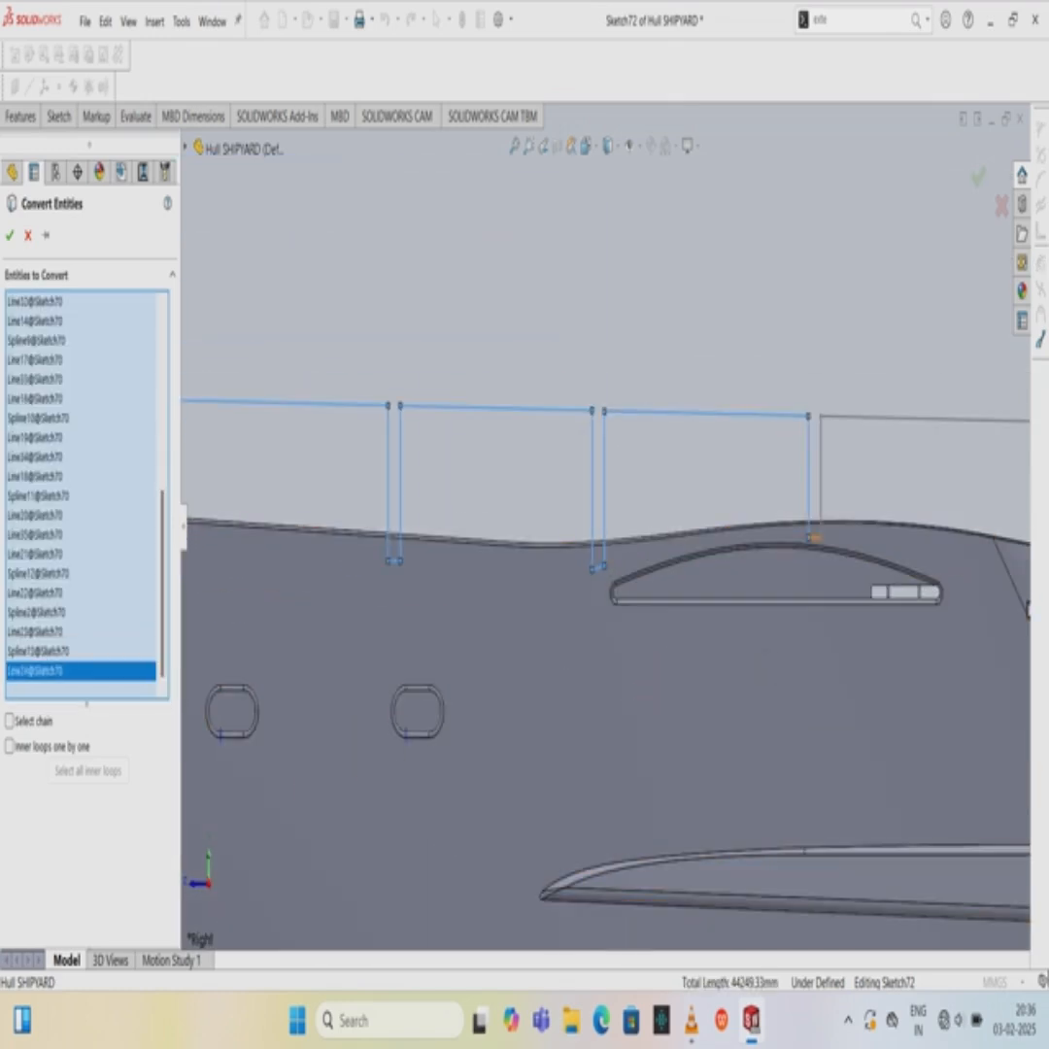
click(815, 538)
click(820, 485)
Add the last upper railing segment and the single stern vertical line, and complete the entity conversion.
click(866, 418)
scroll(777, 505, up, 2)
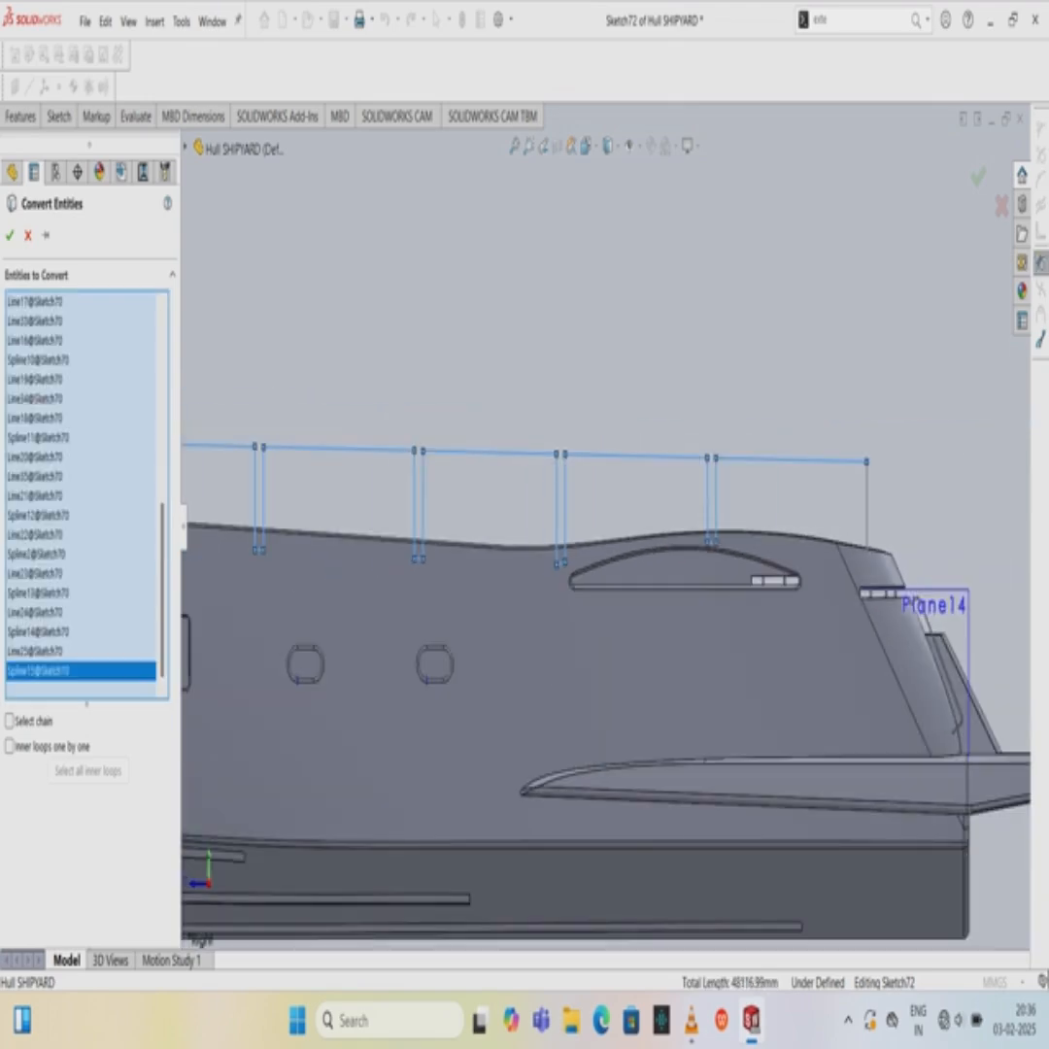
click(867, 515)
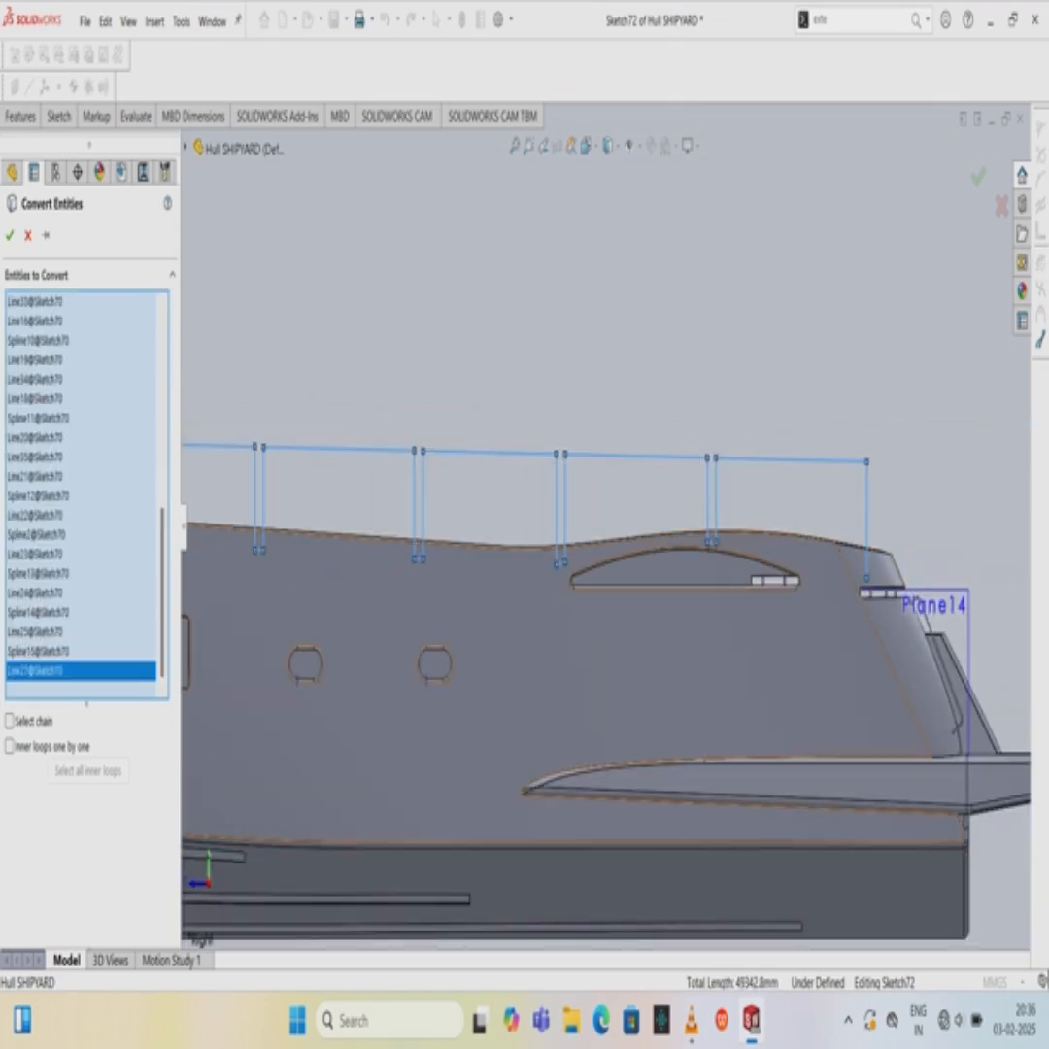
key(Return)
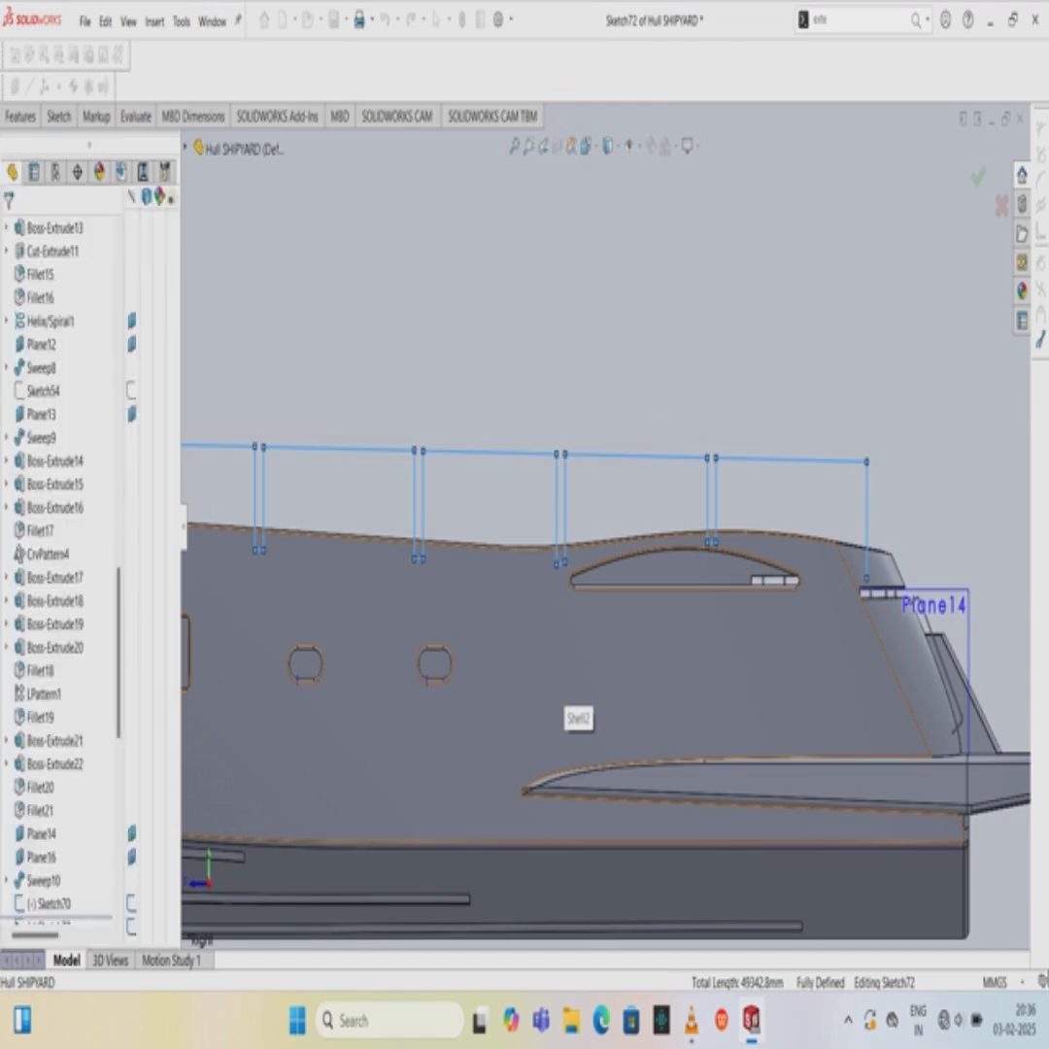
Start a 60 mm Sketch Fillet and add both upper corners of the first railing bay at the bow.
scroll(621, 655, up, 5)
scroll(620, 655, down, 5)
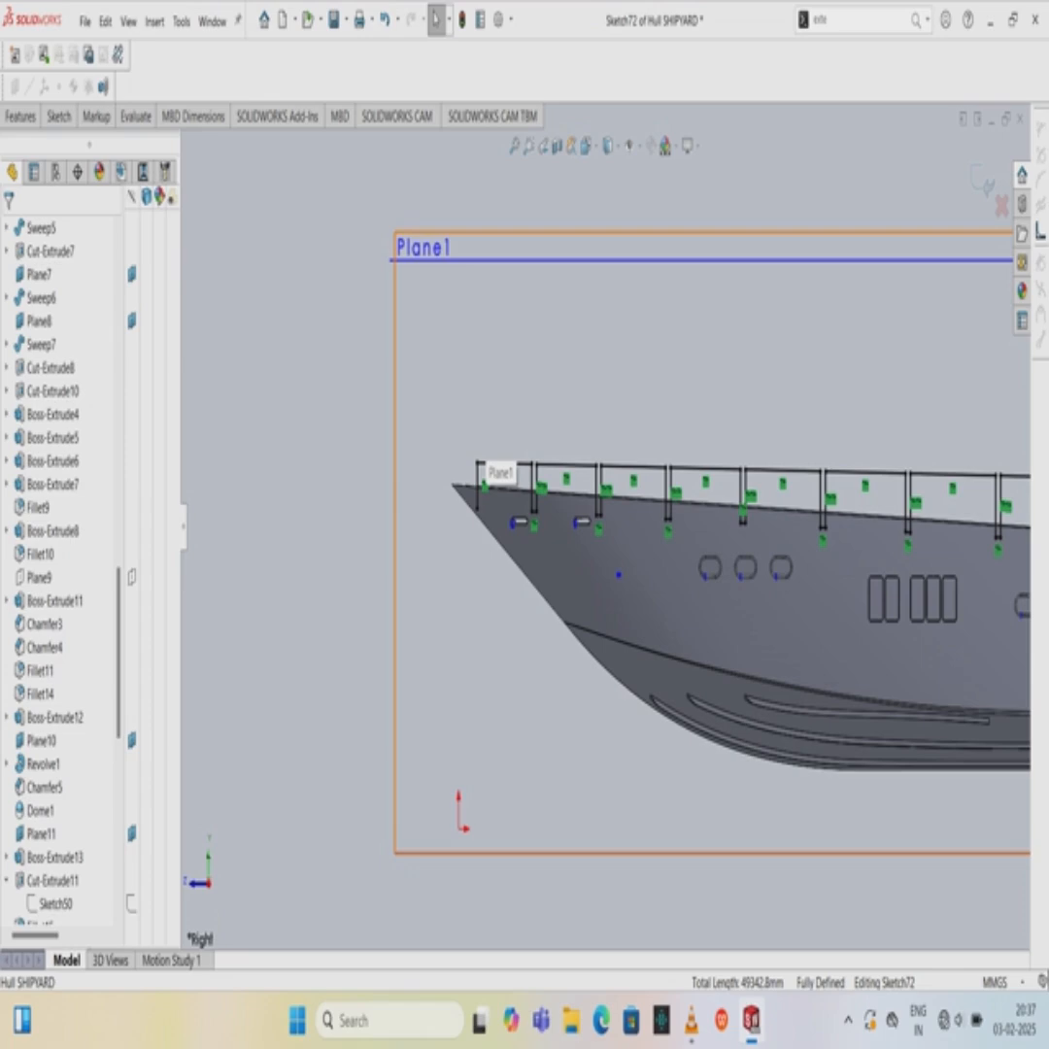
scroll(466, 460, down, 7)
click(58, 117)
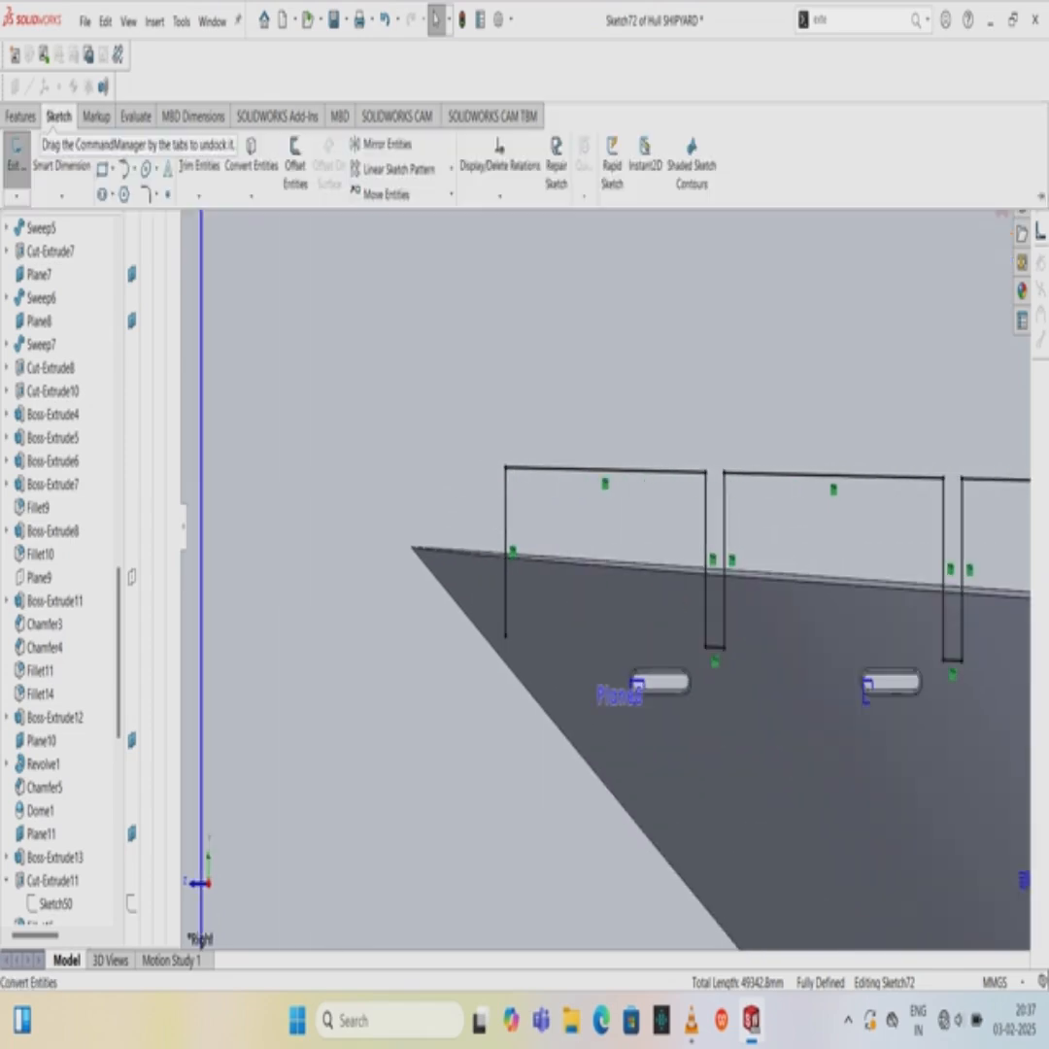
click(201, 233)
click(58, 117)
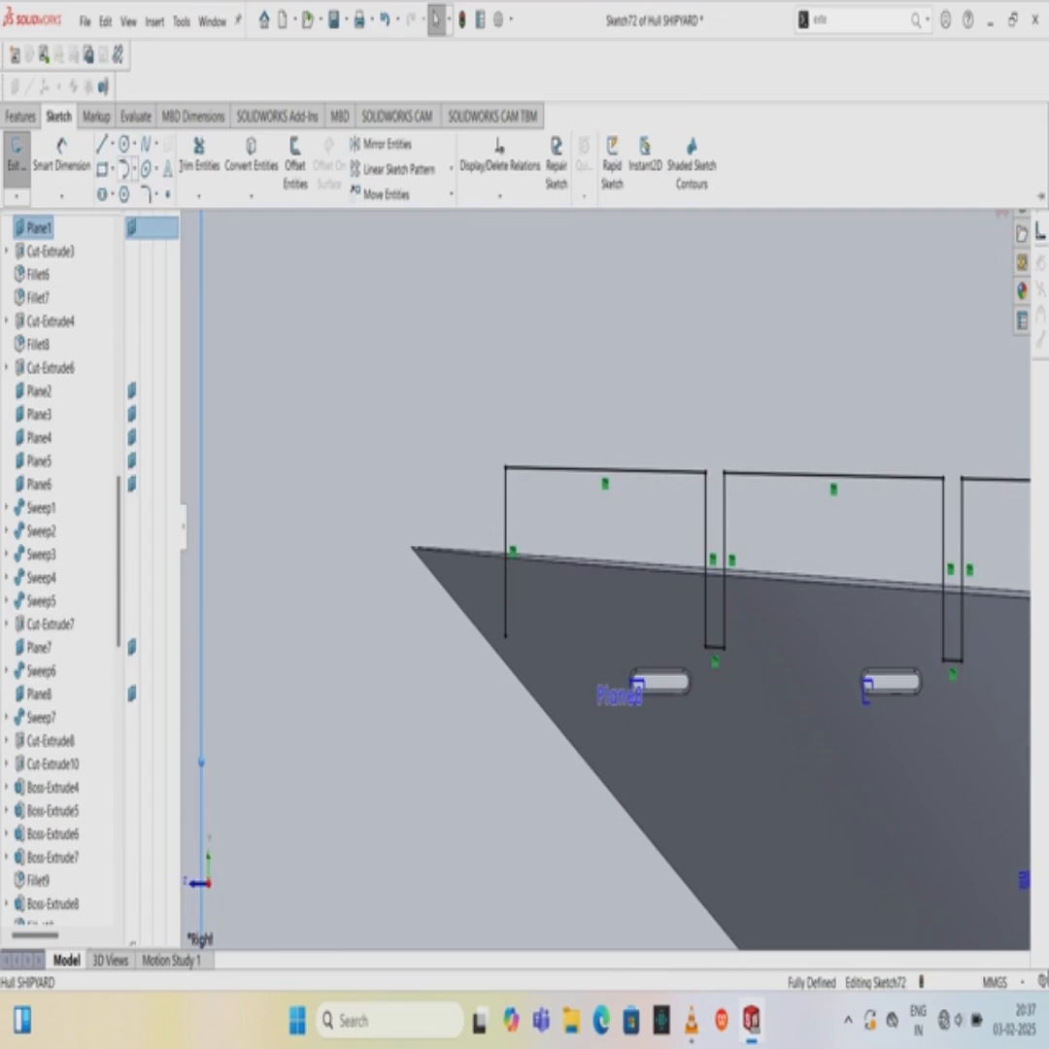
click(145, 168)
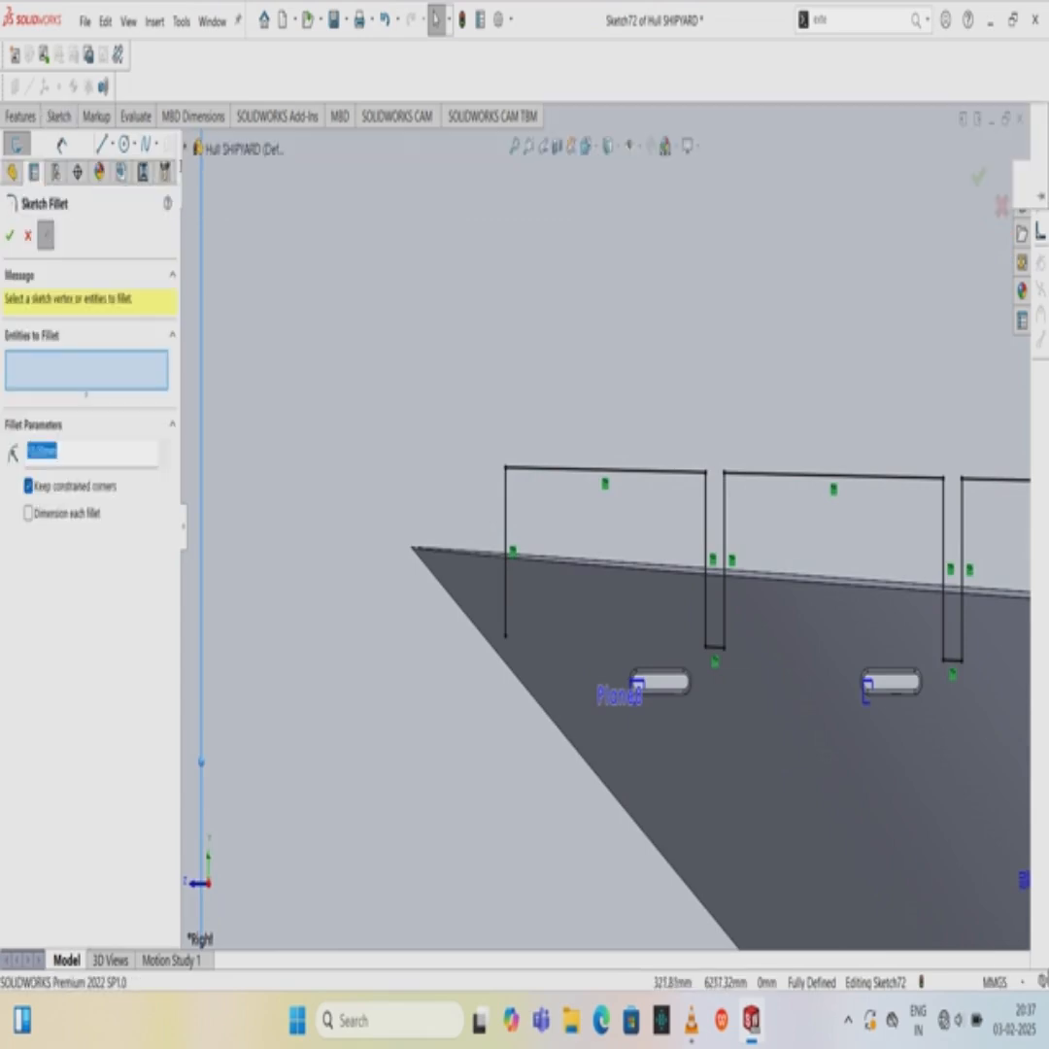
click(505, 582)
click(588, 469)
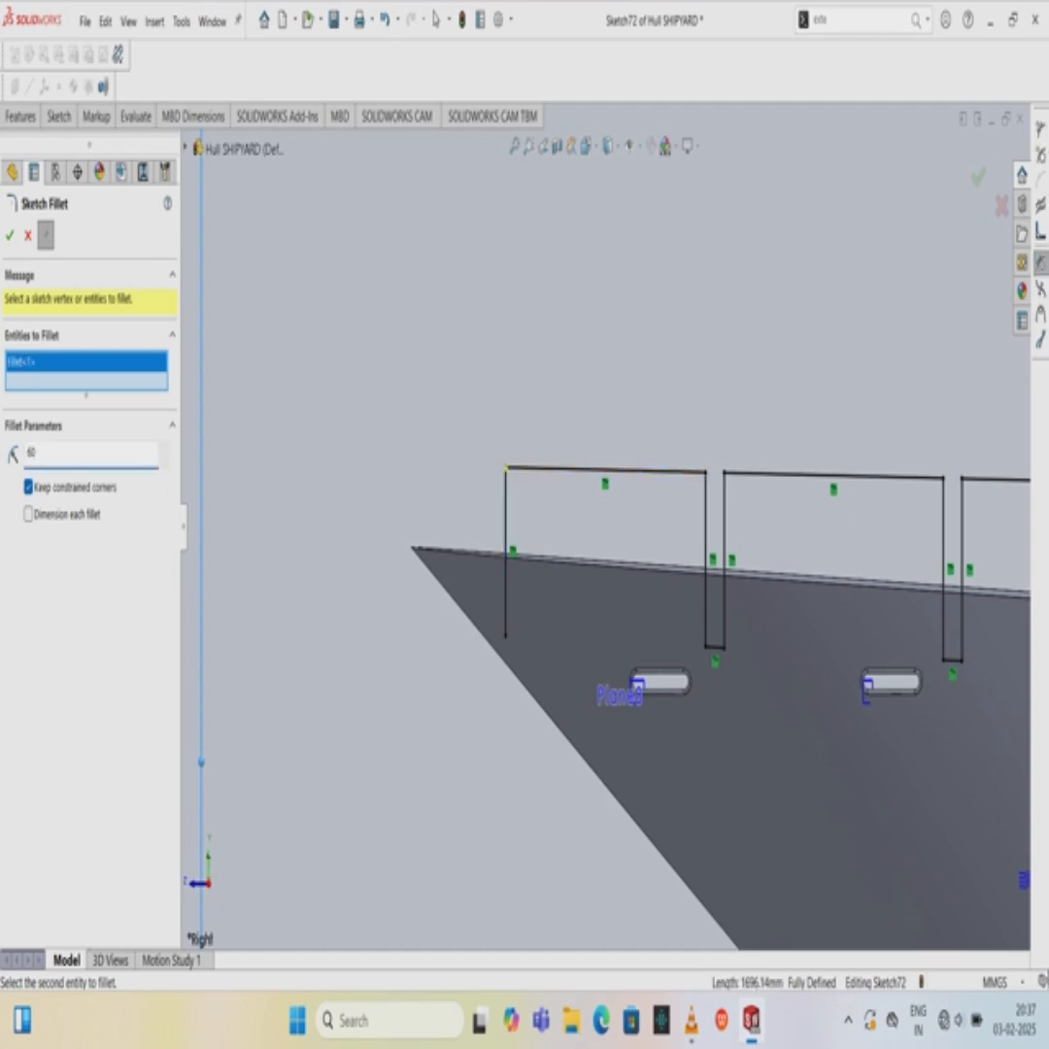
click(652, 471)
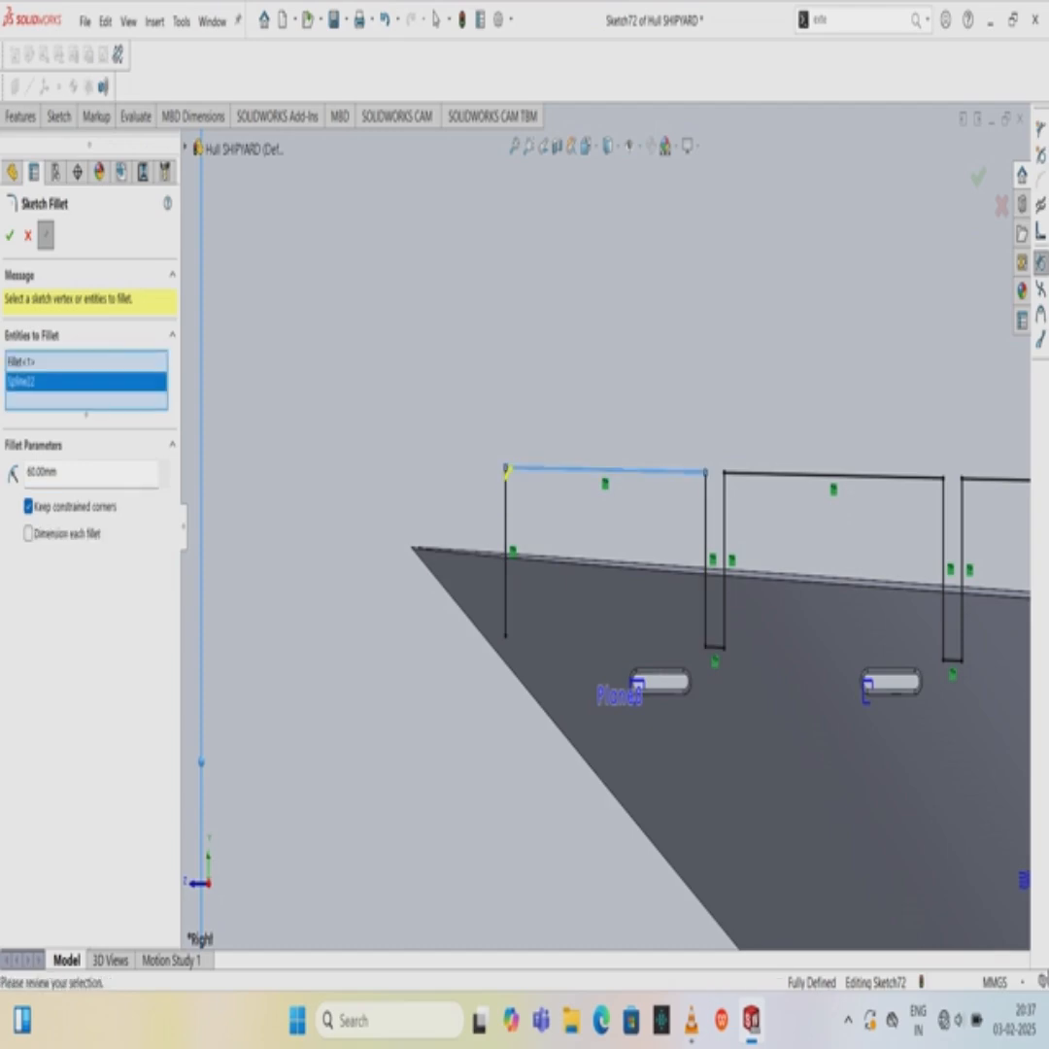
click(705, 563)
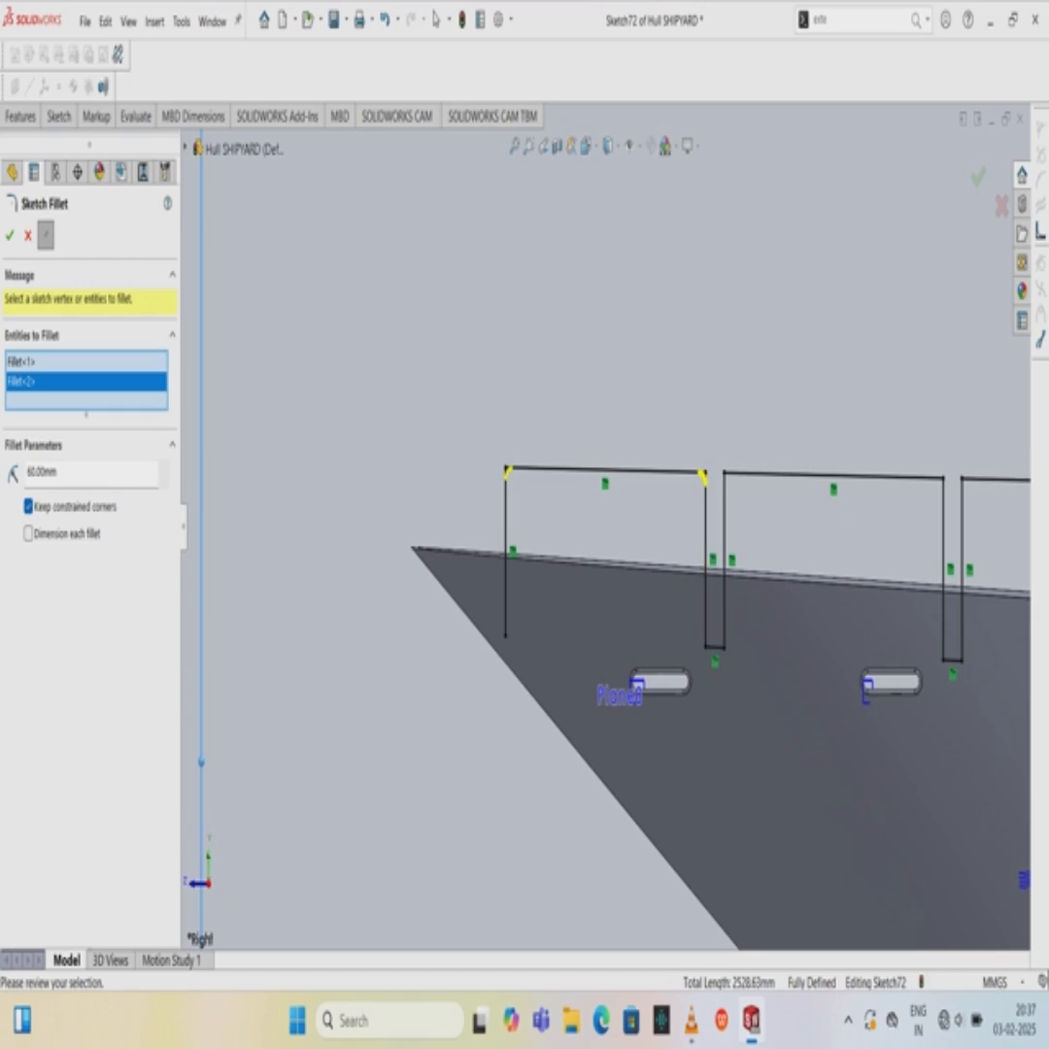
Add the upper corners of the second and third railing bays to the 60 mm Sketch Fillet.
click(724, 563)
scroll(606, 530, up, 5)
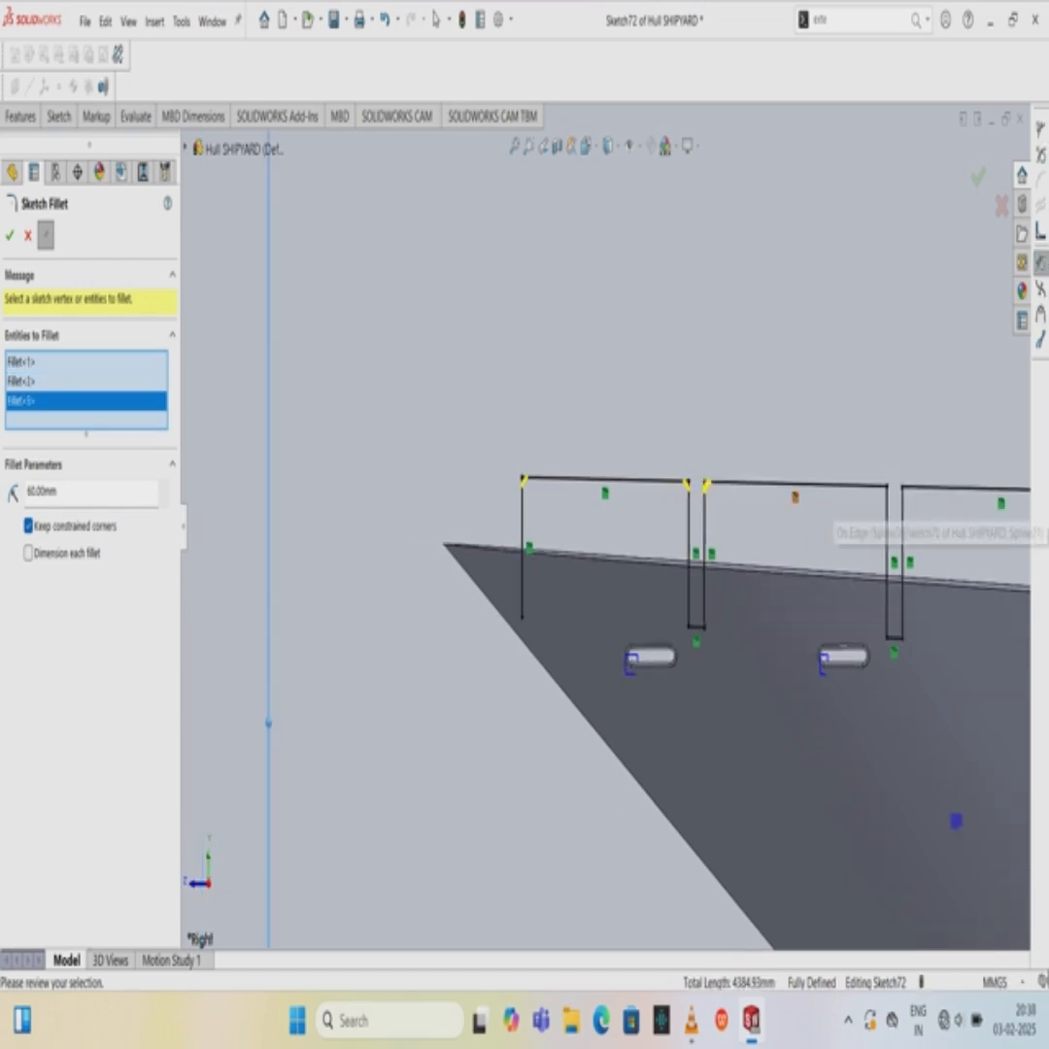
scroll(832, 436, down, 3)
click(641, 559)
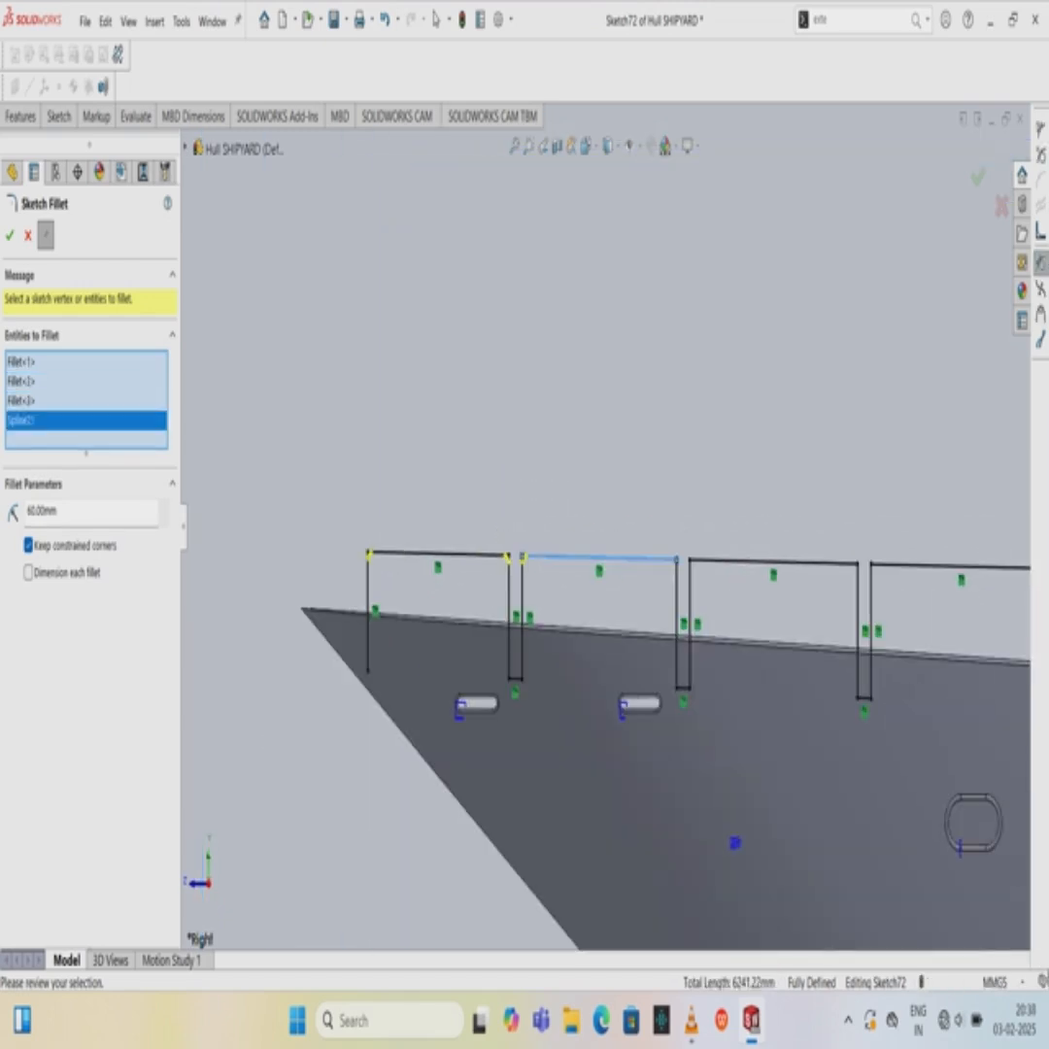
click(689, 594)
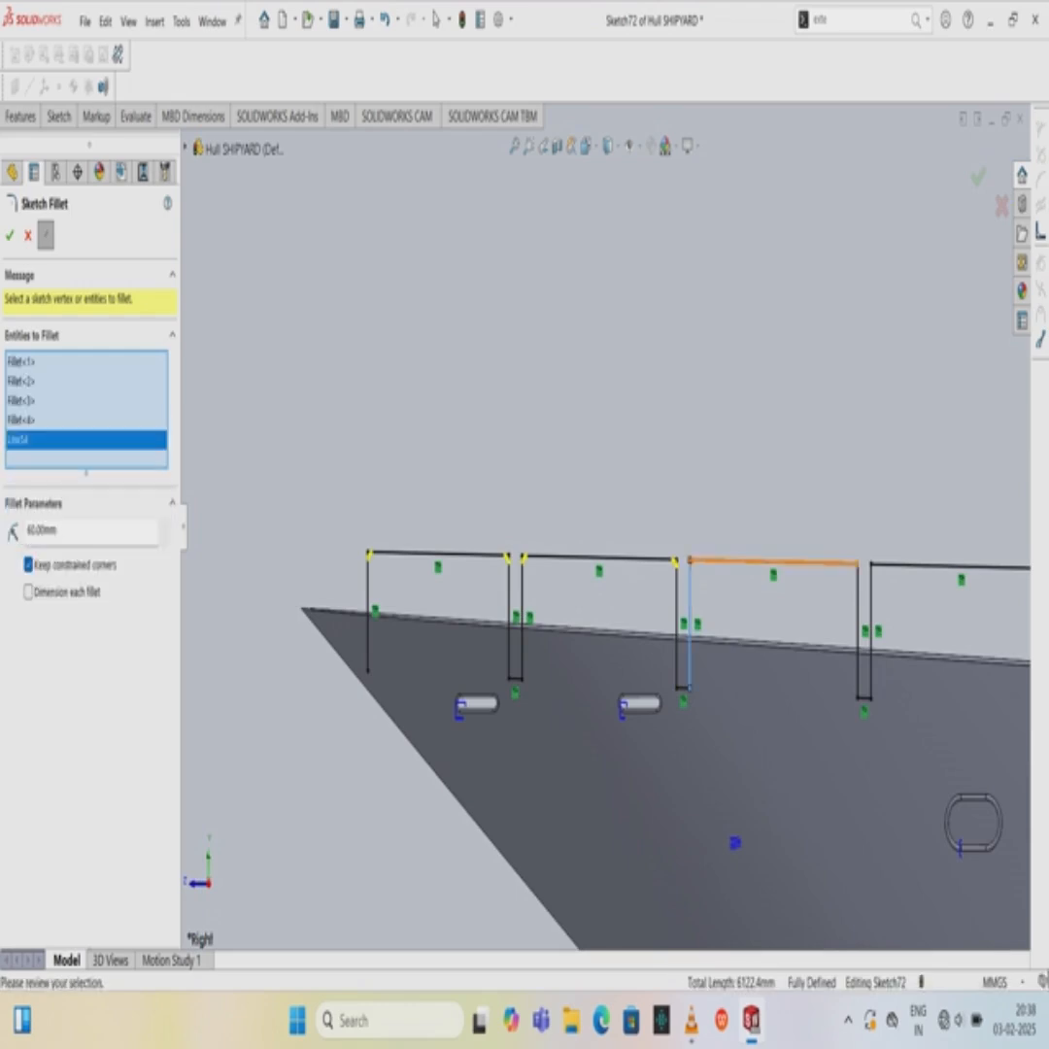
click(728, 560)
click(858, 597)
click(818, 561)
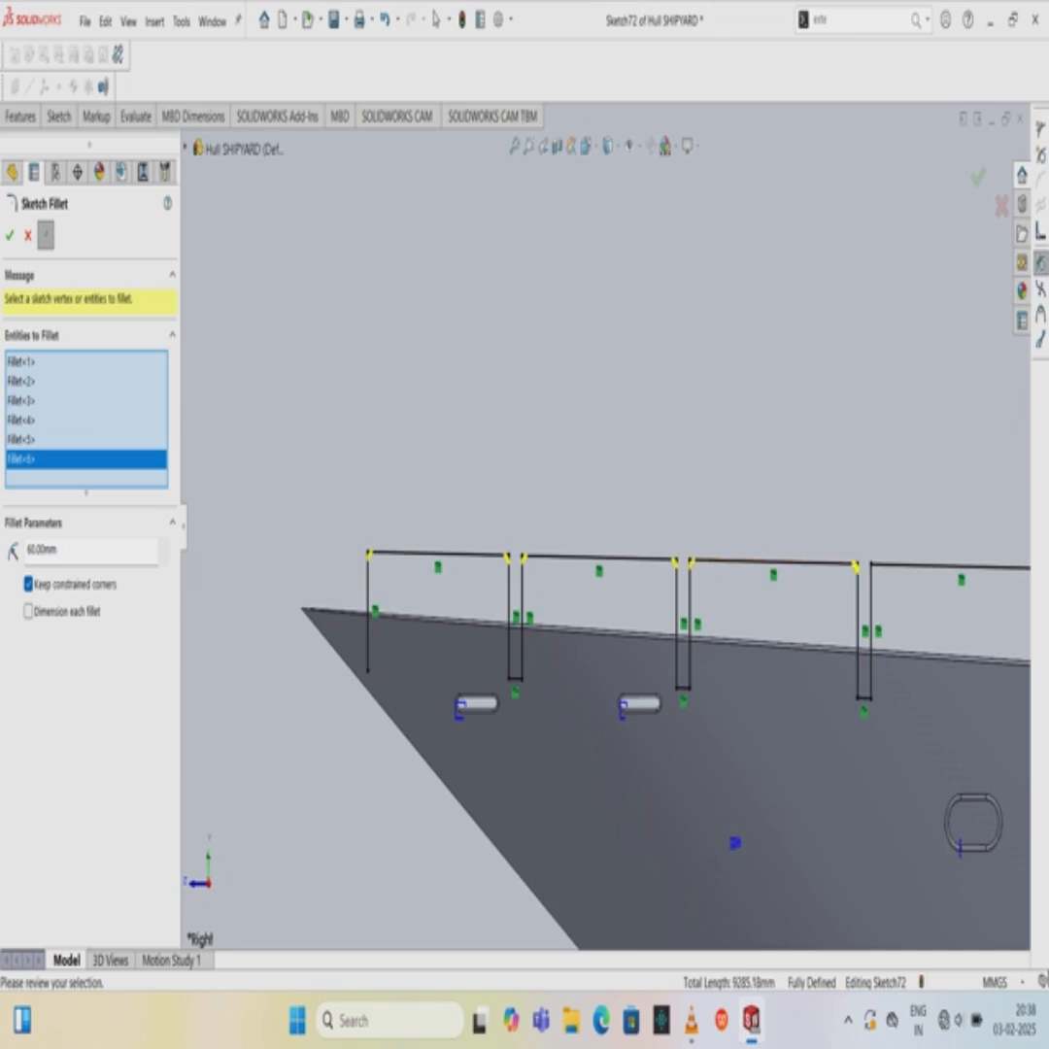
Add both upper corners of the fourth railing bay to the 60 mm Sketch Fillet.
scroll(817, 561, up, 3)
scroll(681, 513, down, 5)
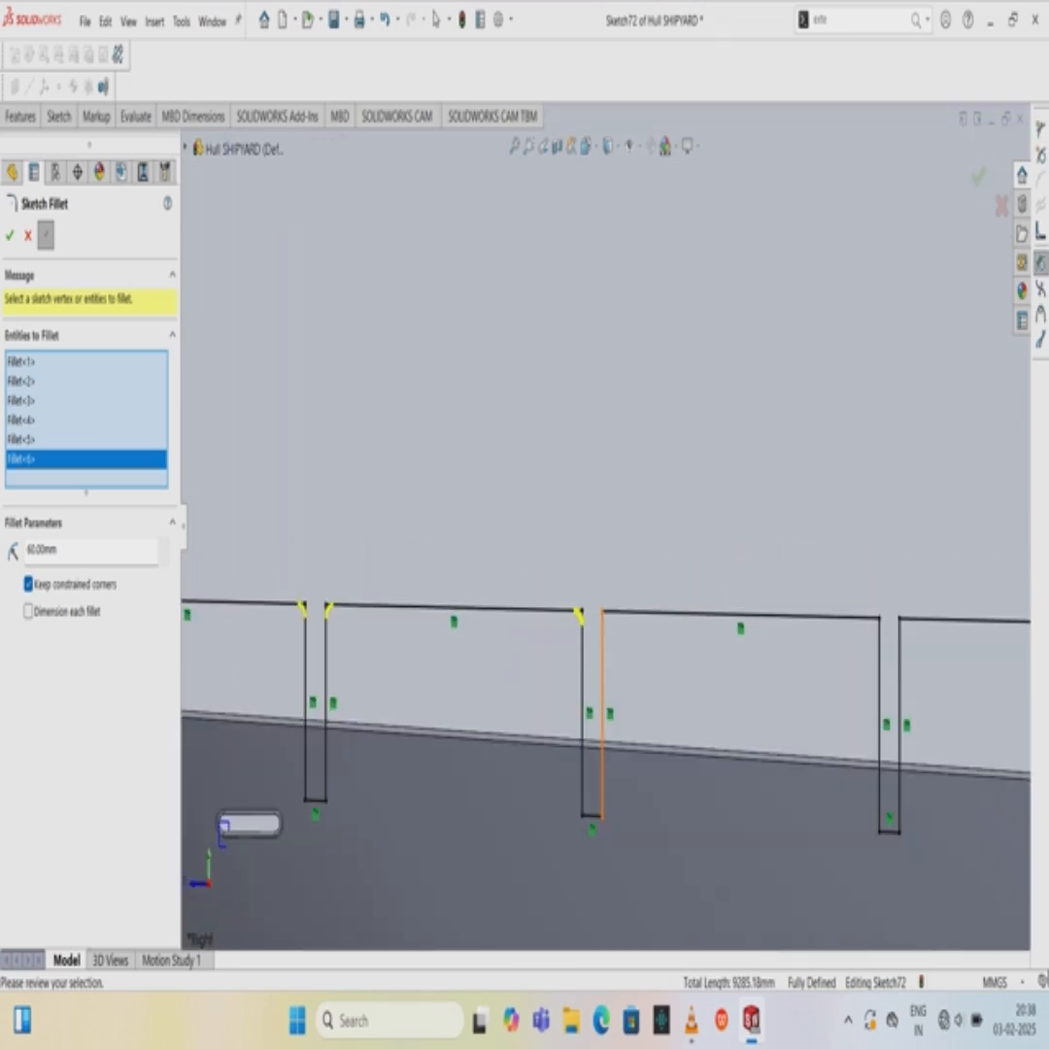
click(602, 709)
click(738, 614)
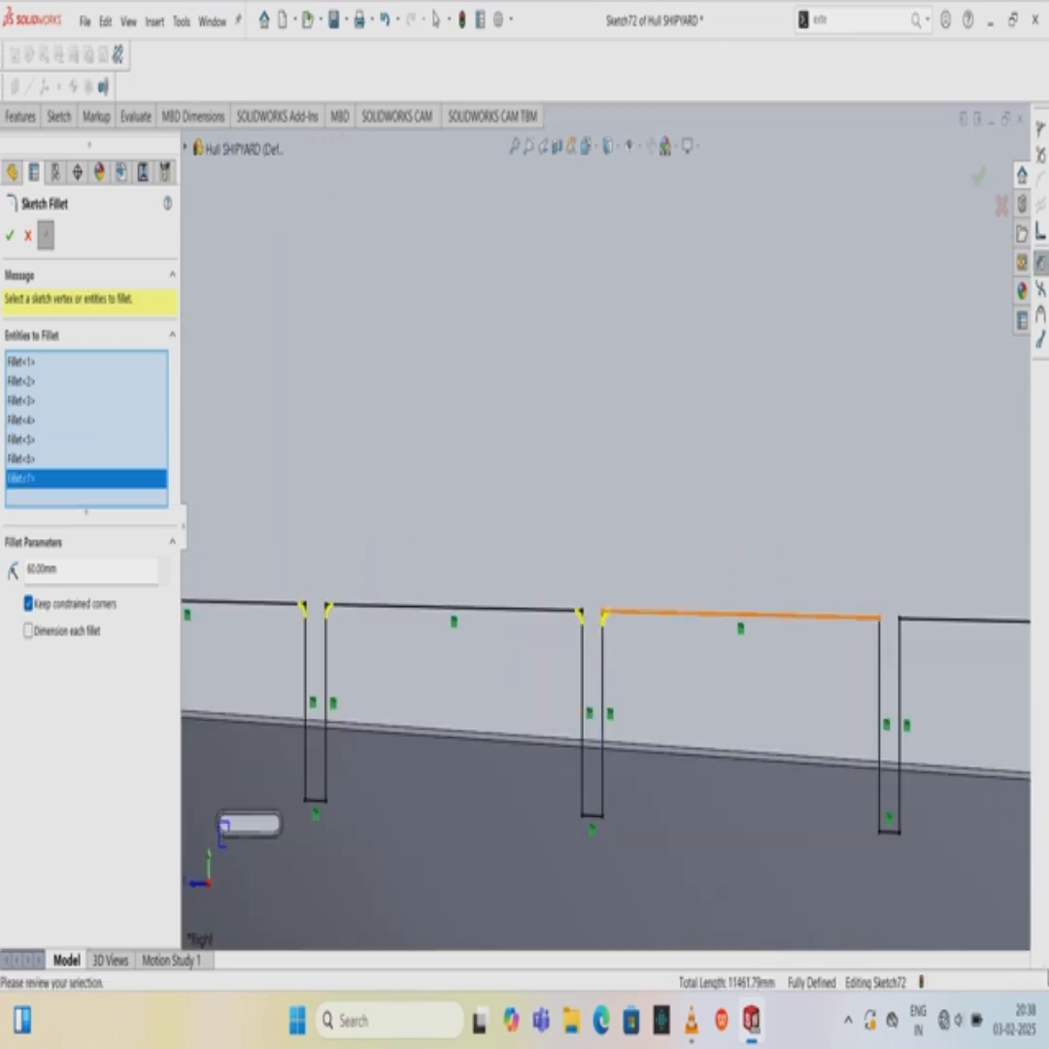
click(738, 614)
click(879, 692)
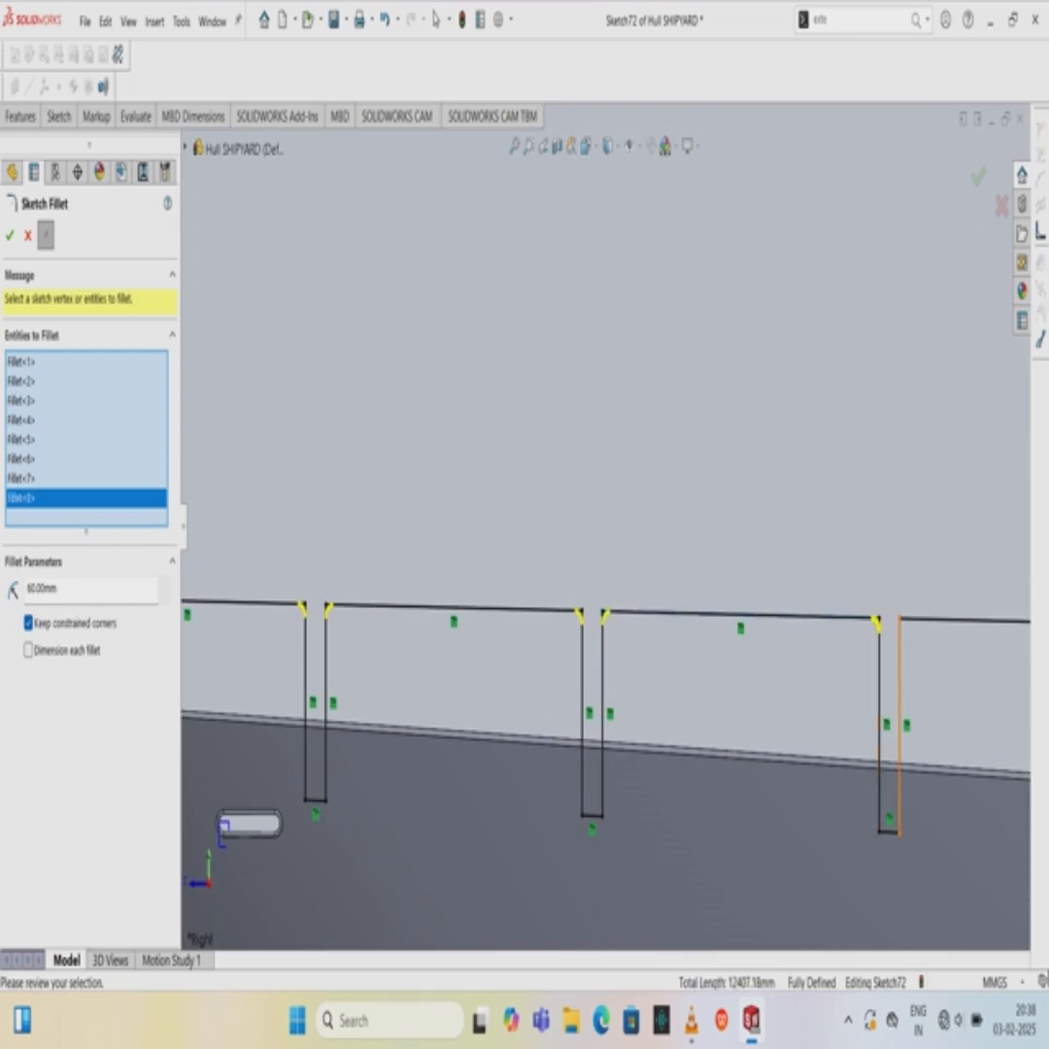
Add both upper corners of the fifth railing bay to the 60 mm Sketch Fillet.
click(899, 688)
click(947, 618)
scroll(932, 626, up, 1)
scroll(879, 602, up, 4)
scroll(874, 573, down, 3)
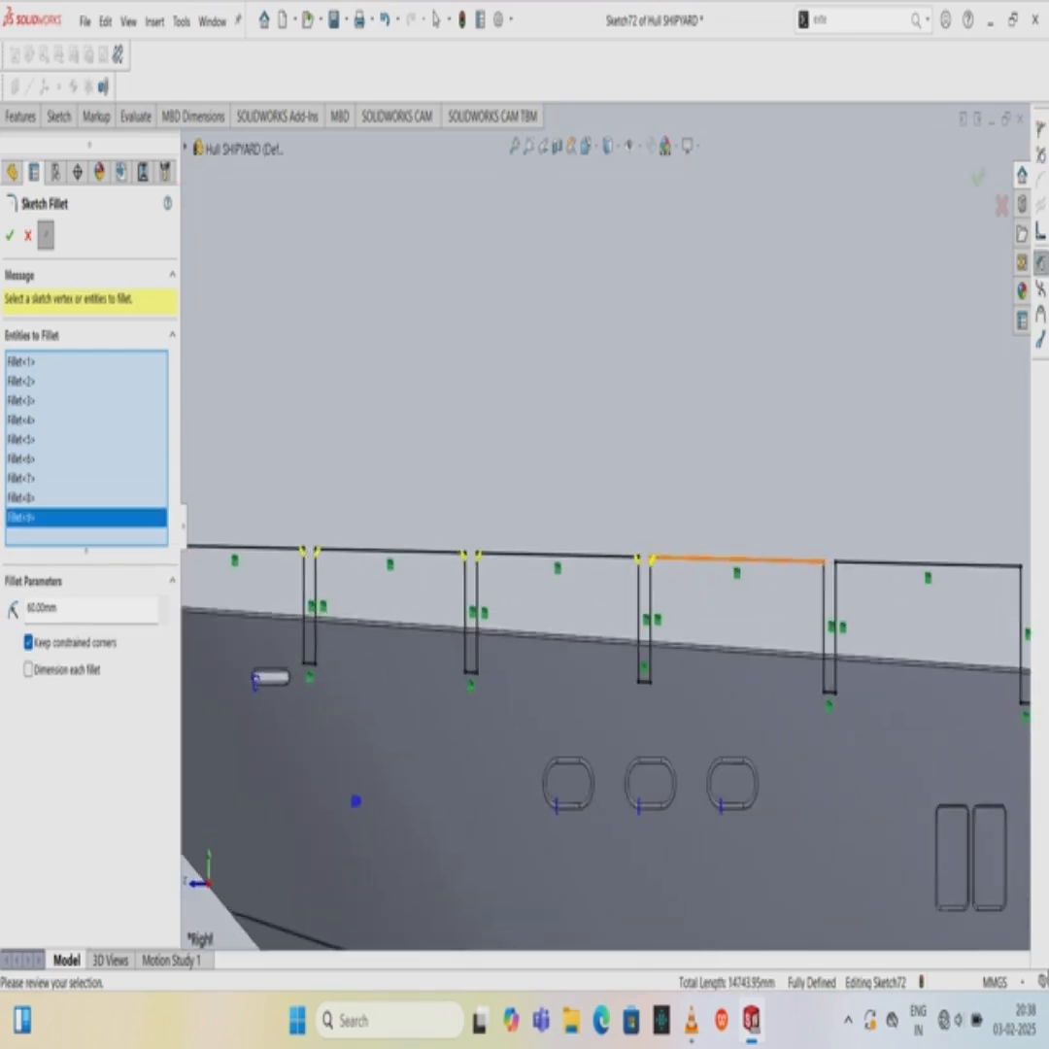
click(753, 556)
click(811, 596)
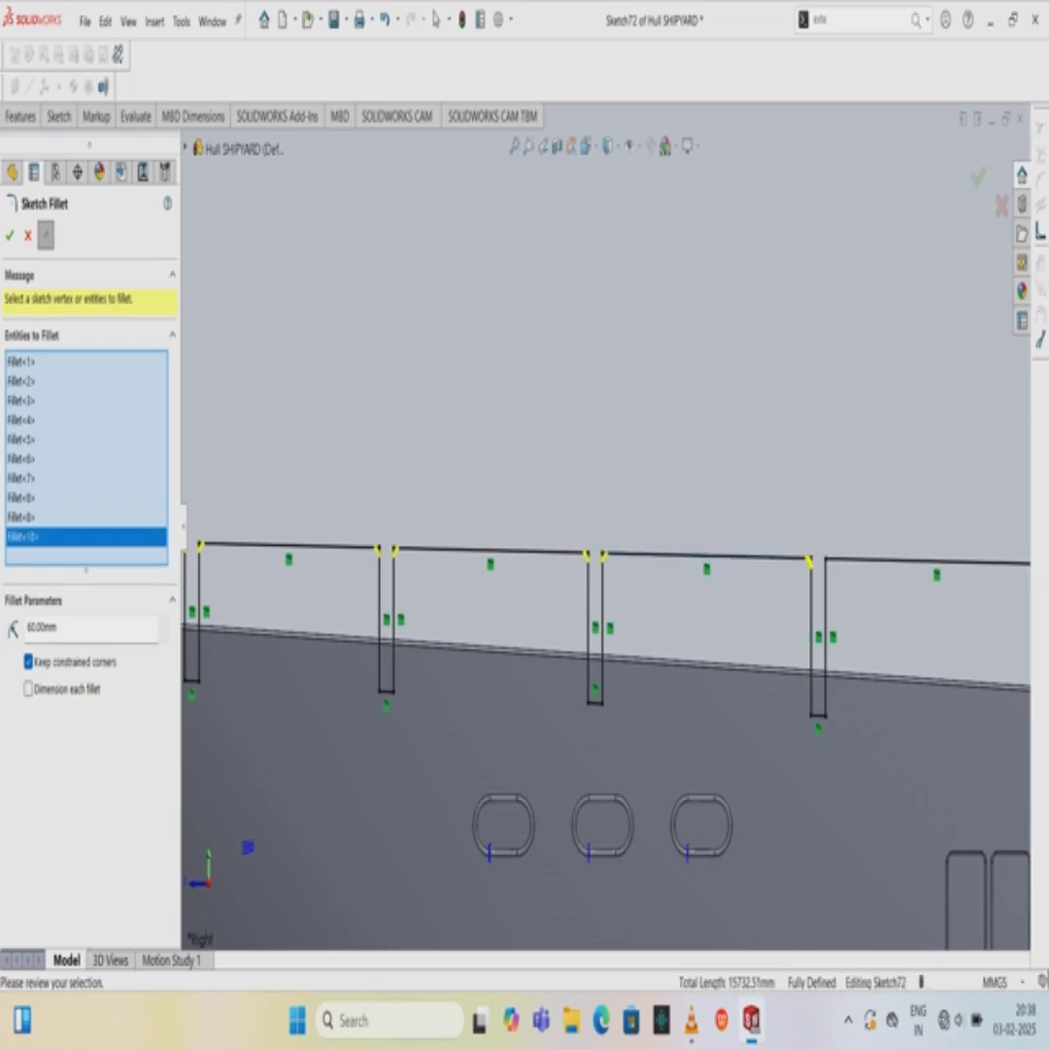
Add both upper corners of the sixth railing bay to the 60 mm Sketch Fillet.
click(825, 598)
click(869, 559)
scroll(869, 560, up, 2)
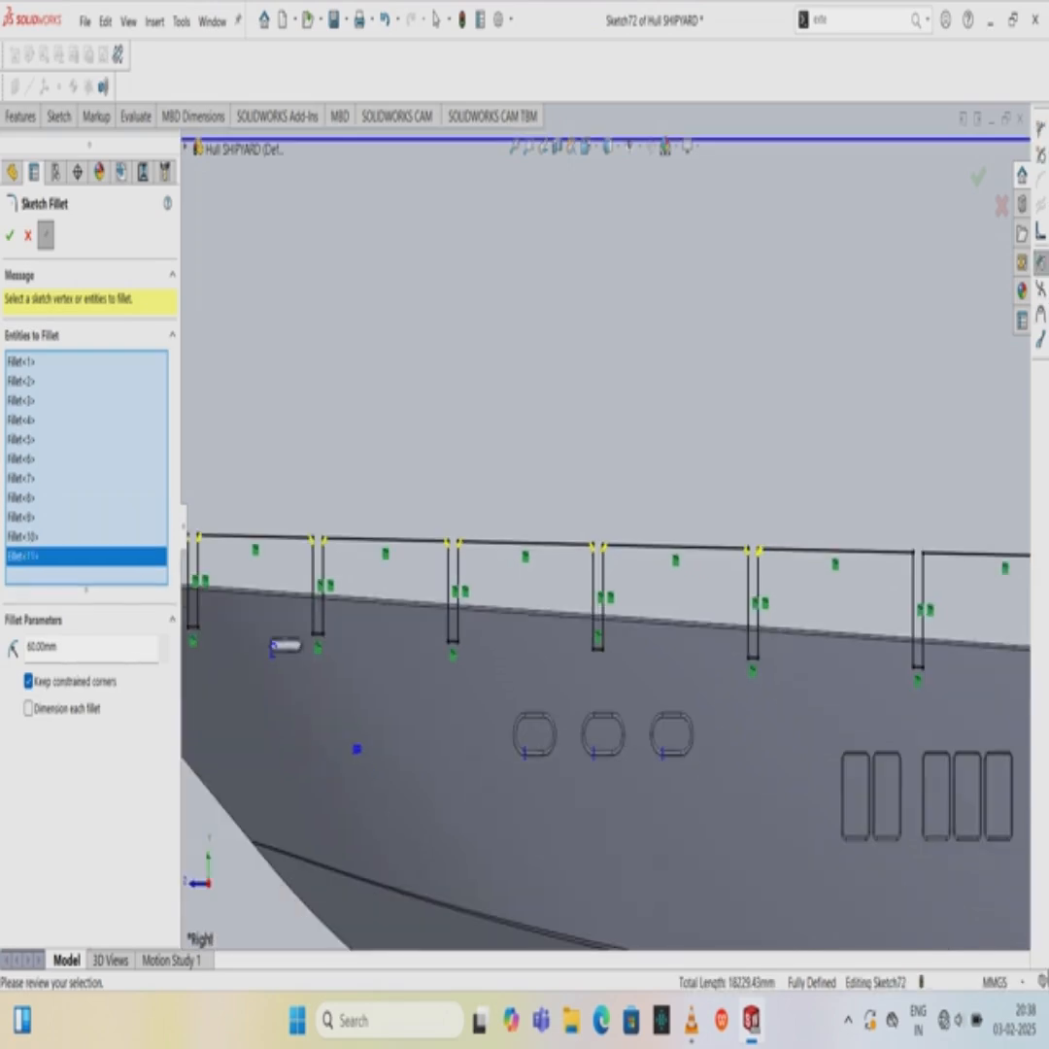
click(834, 552)
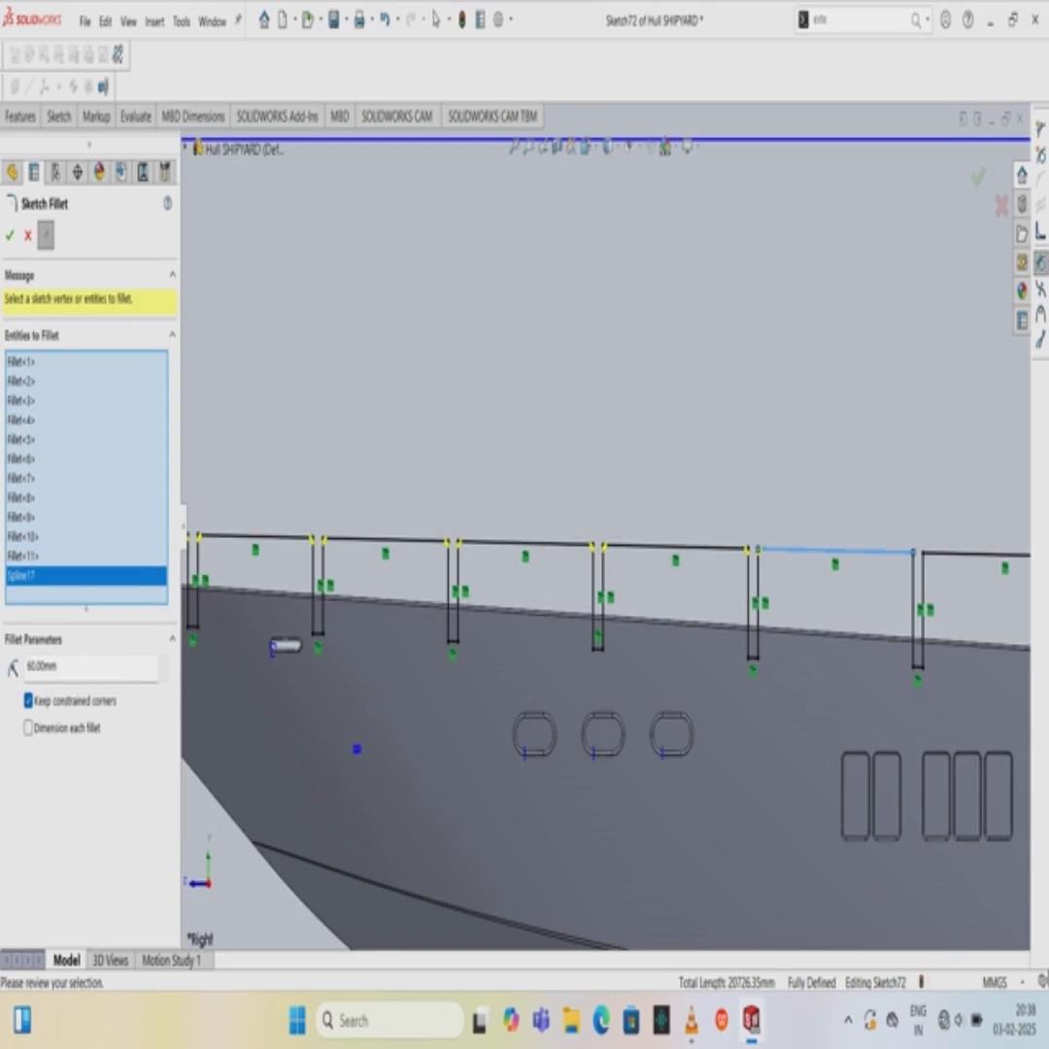
click(913, 594)
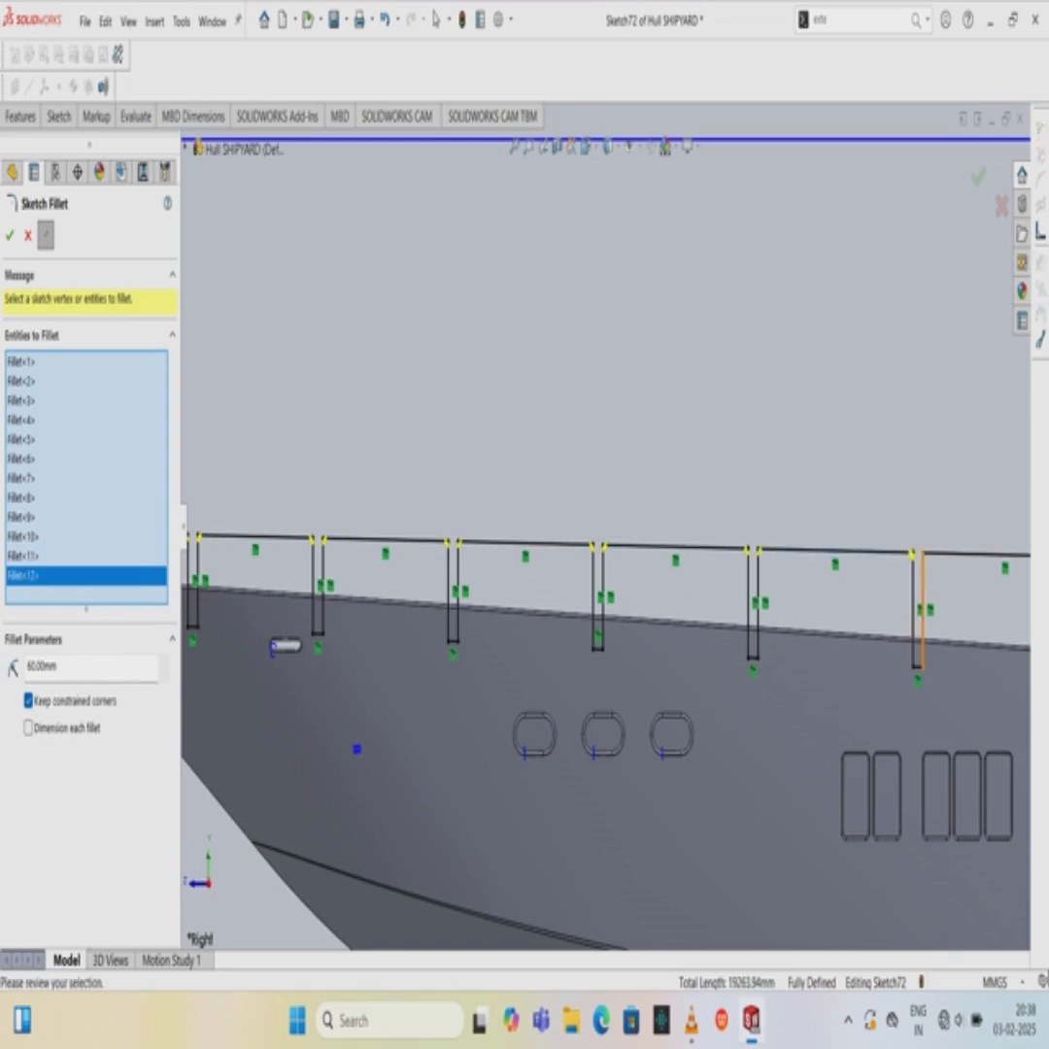
Add both upper corners of the seventh railing bay to the 60 mm Sketch Fillet.
click(922, 597)
click(956, 555)
scroll(777, 588, up, 2)
scroll(602, 583, down, 1)
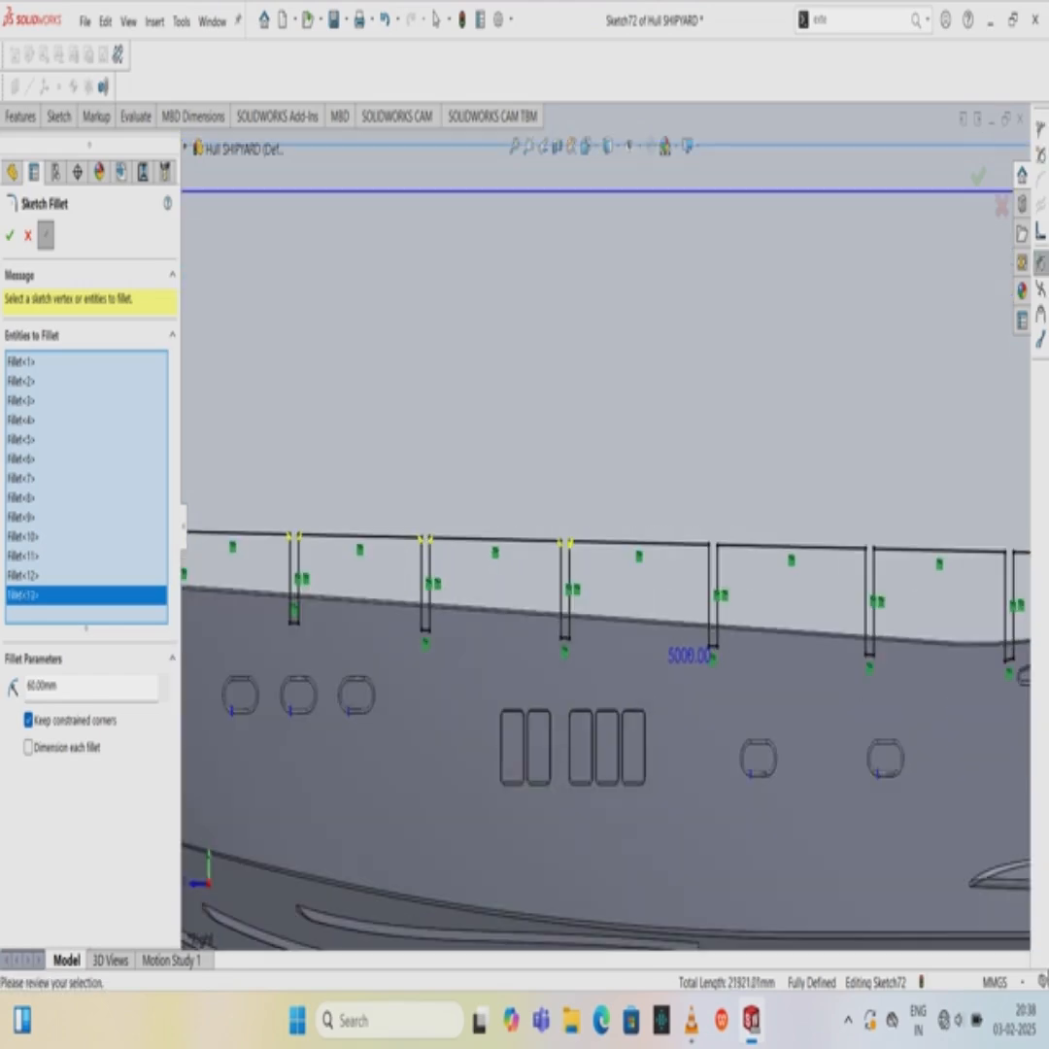
click(672, 545)
click(709, 582)
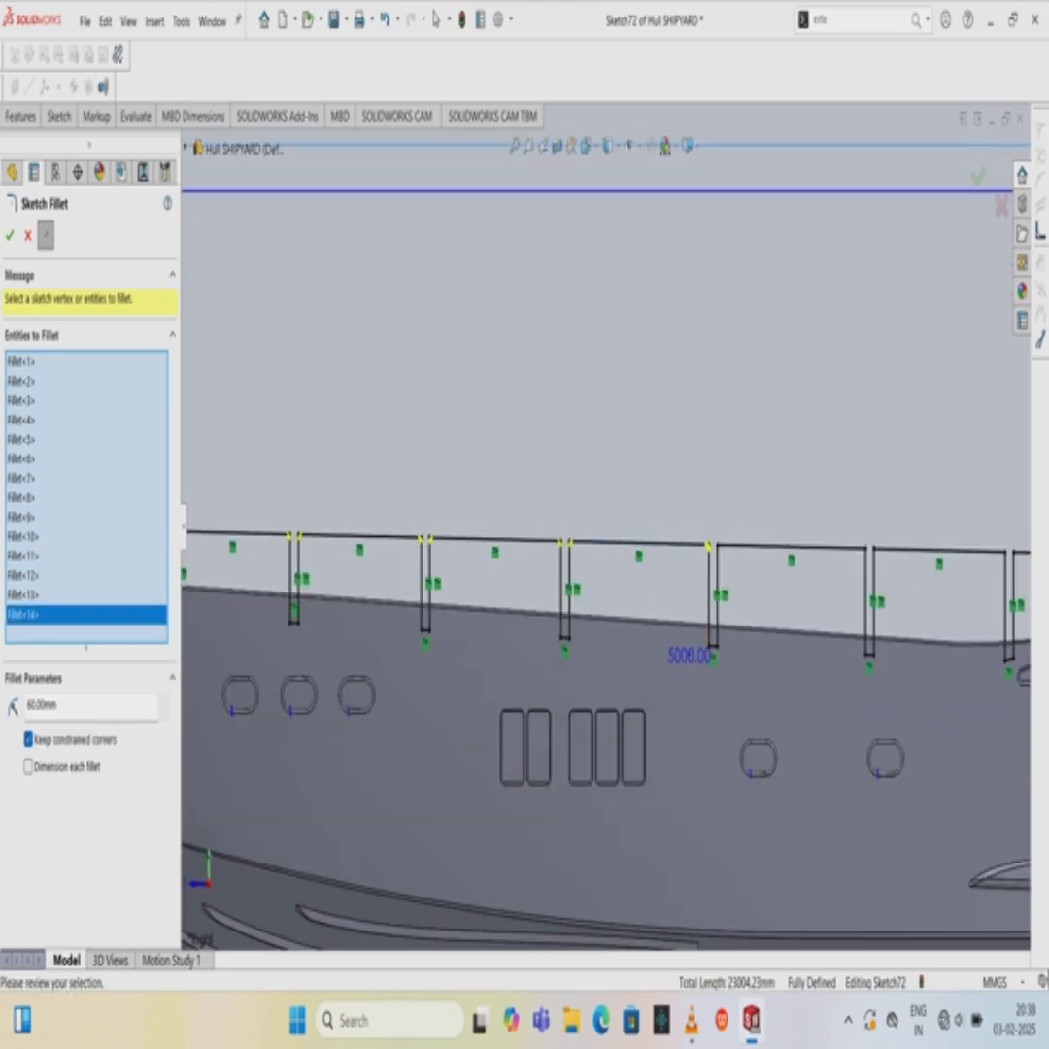
Add both upper corners of the eighth railing bay to the 60 mm Sketch Fillet.
click(717, 583)
click(763, 546)
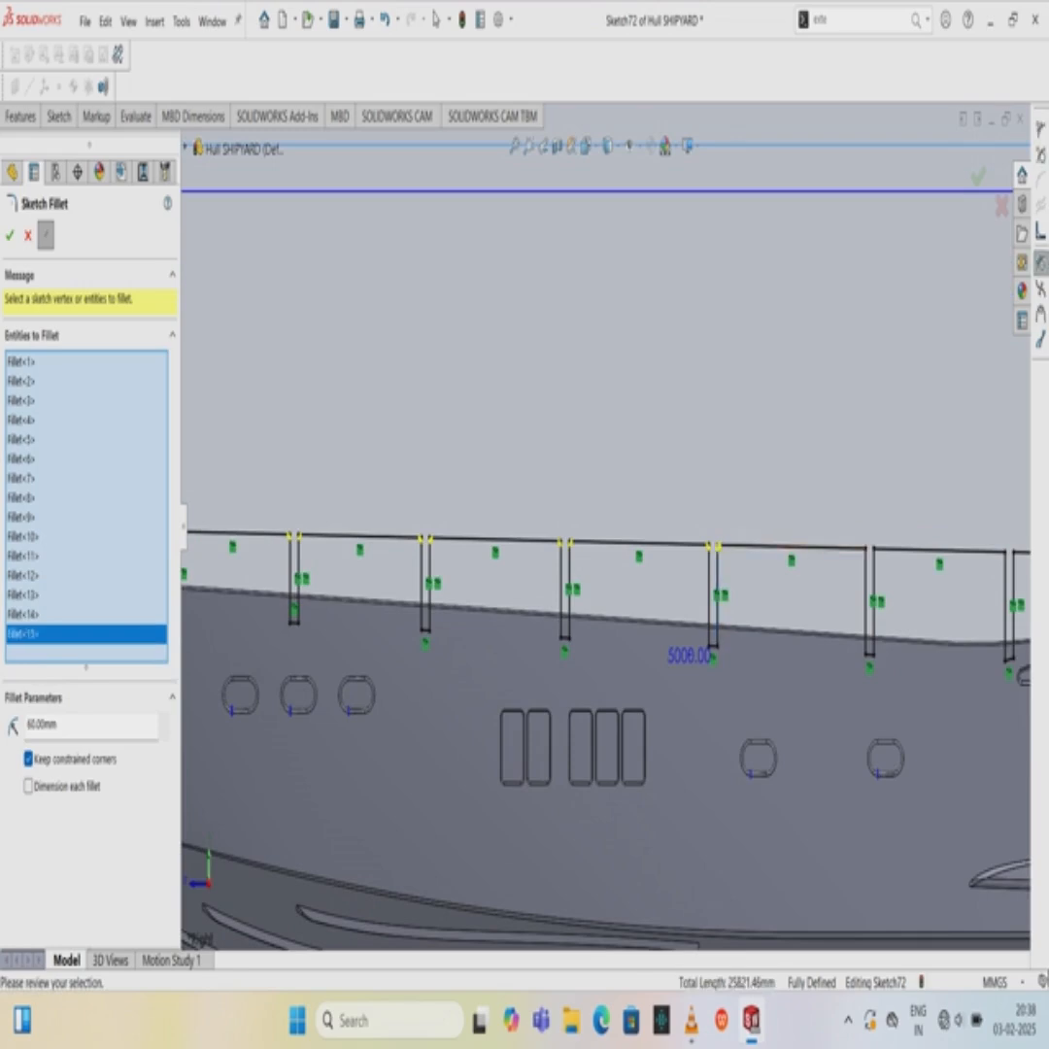
scroll(900, 585, down, 3)
click(789, 548)
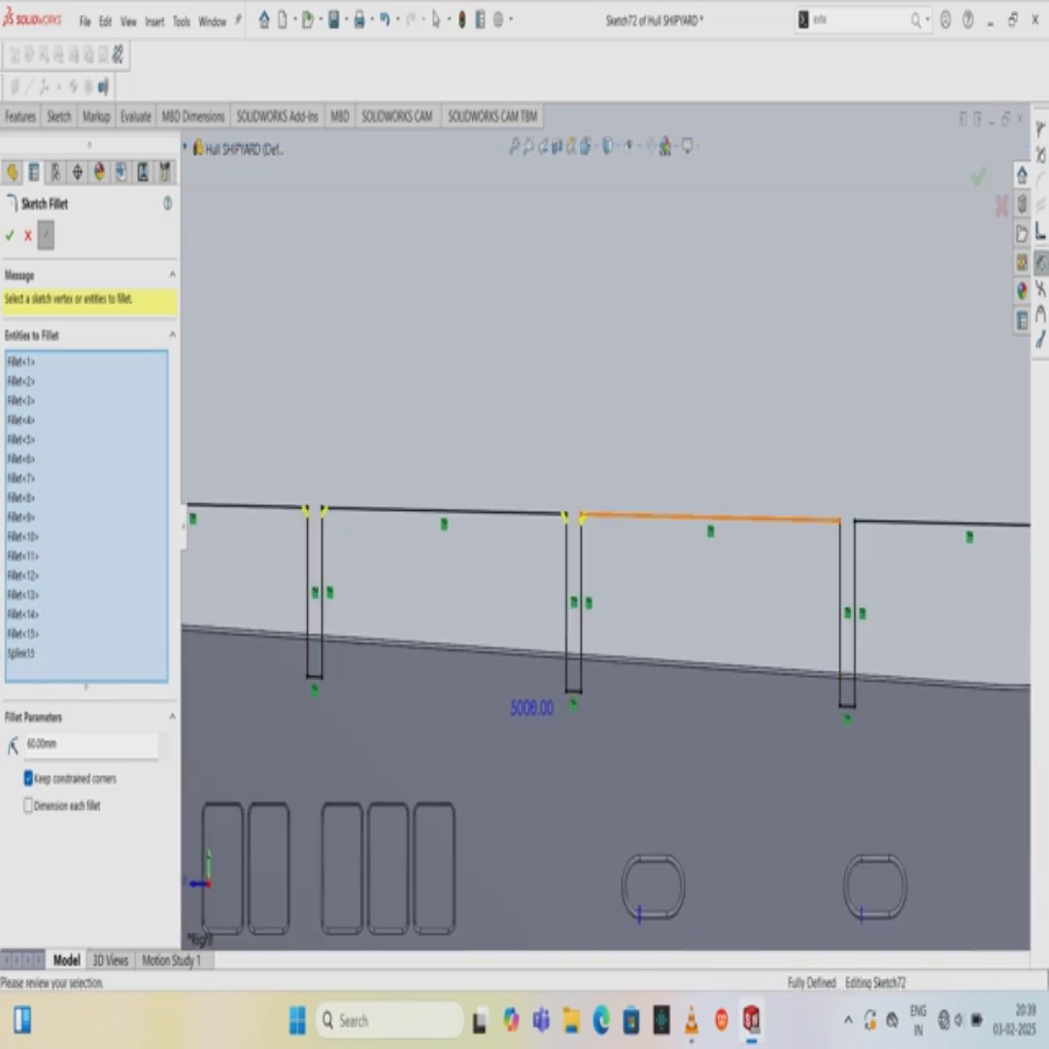
click(840, 559)
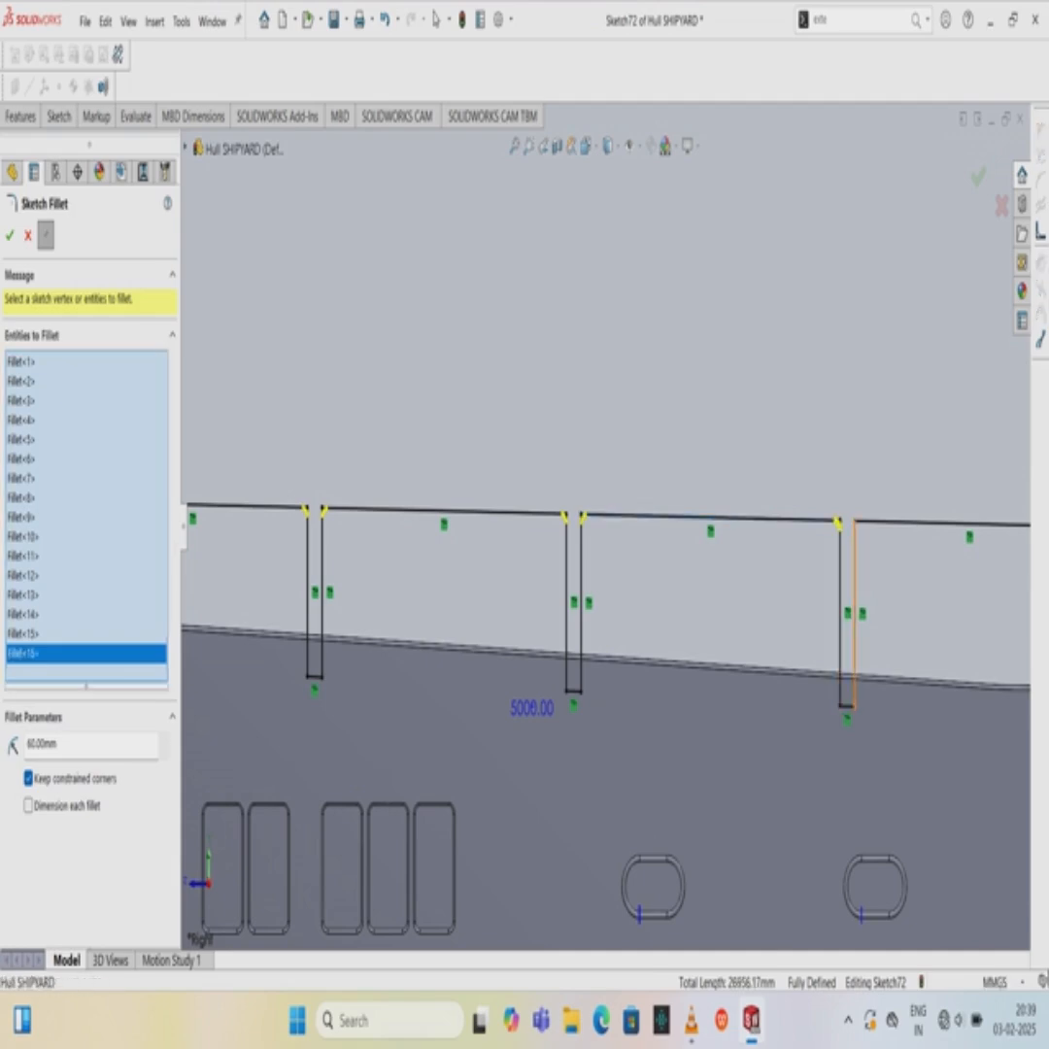
Add both upper corners of the ninth railing bay to the 60 mm Sketch Fillet.
click(854, 561)
click(893, 521)
scroll(894, 524, up, 2)
scroll(891, 559, up, 1)
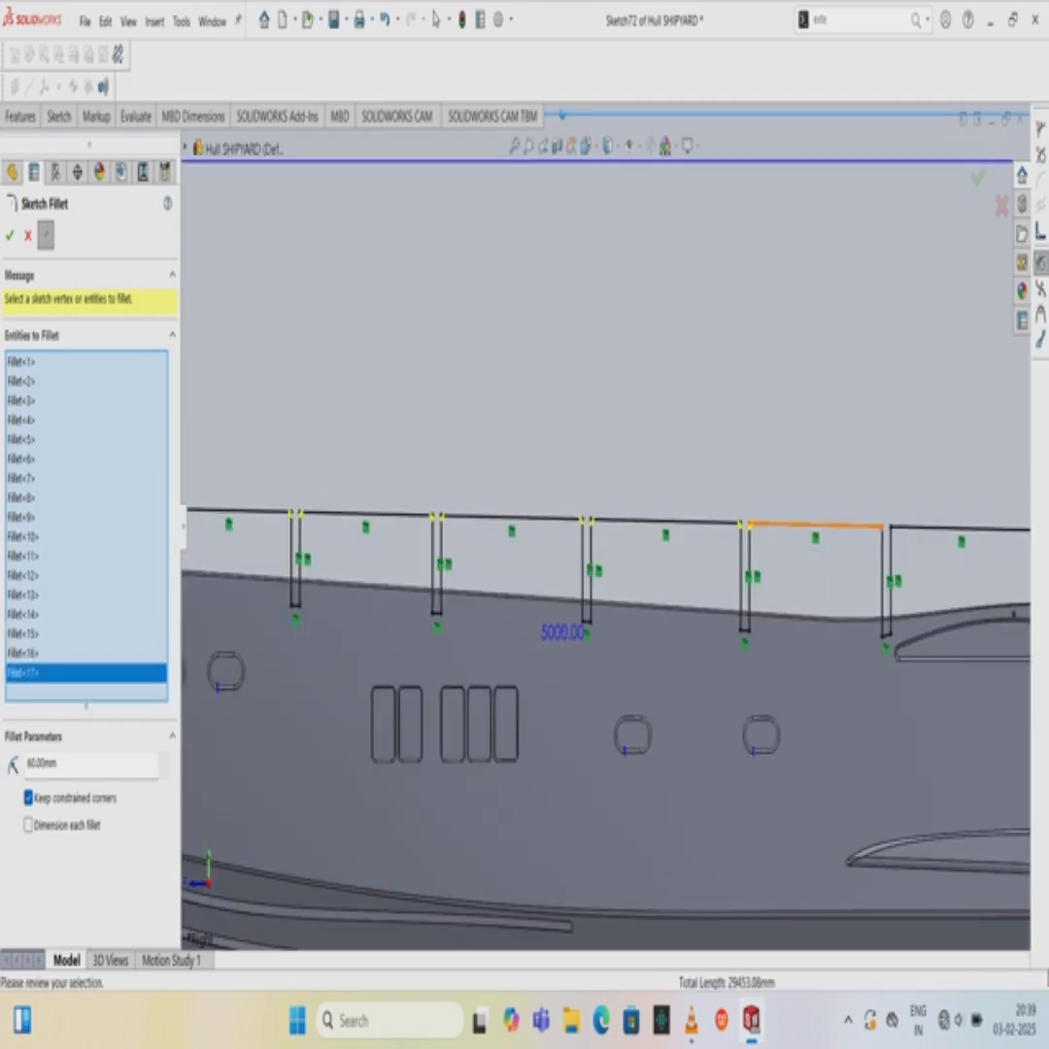
click(854, 527)
click(883, 556)
Add both upper corners of the tenth railing bay to the 60 mm Sketch Fillet.
click(890, 582)
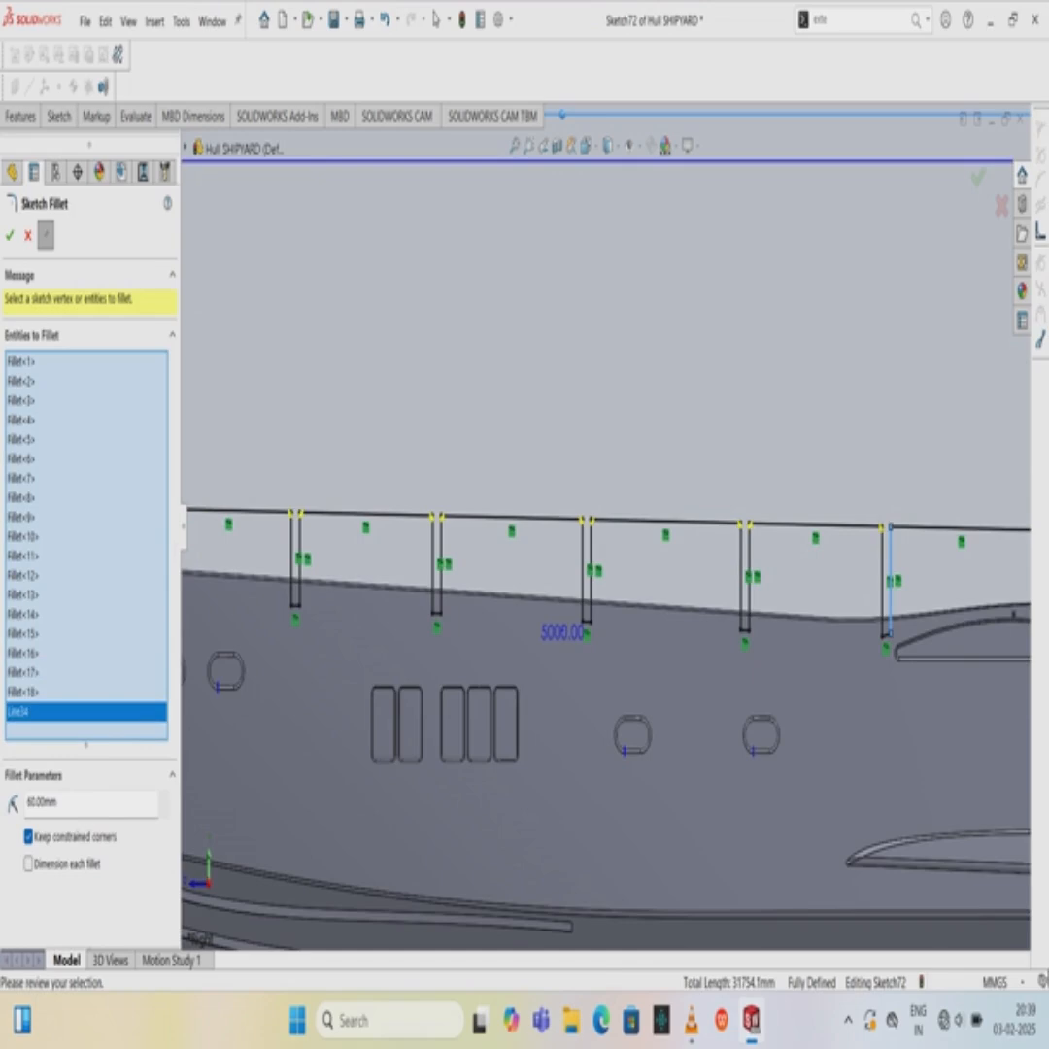
scroll(602, 529, up, 3)
scroll(874, 527, down, 3)
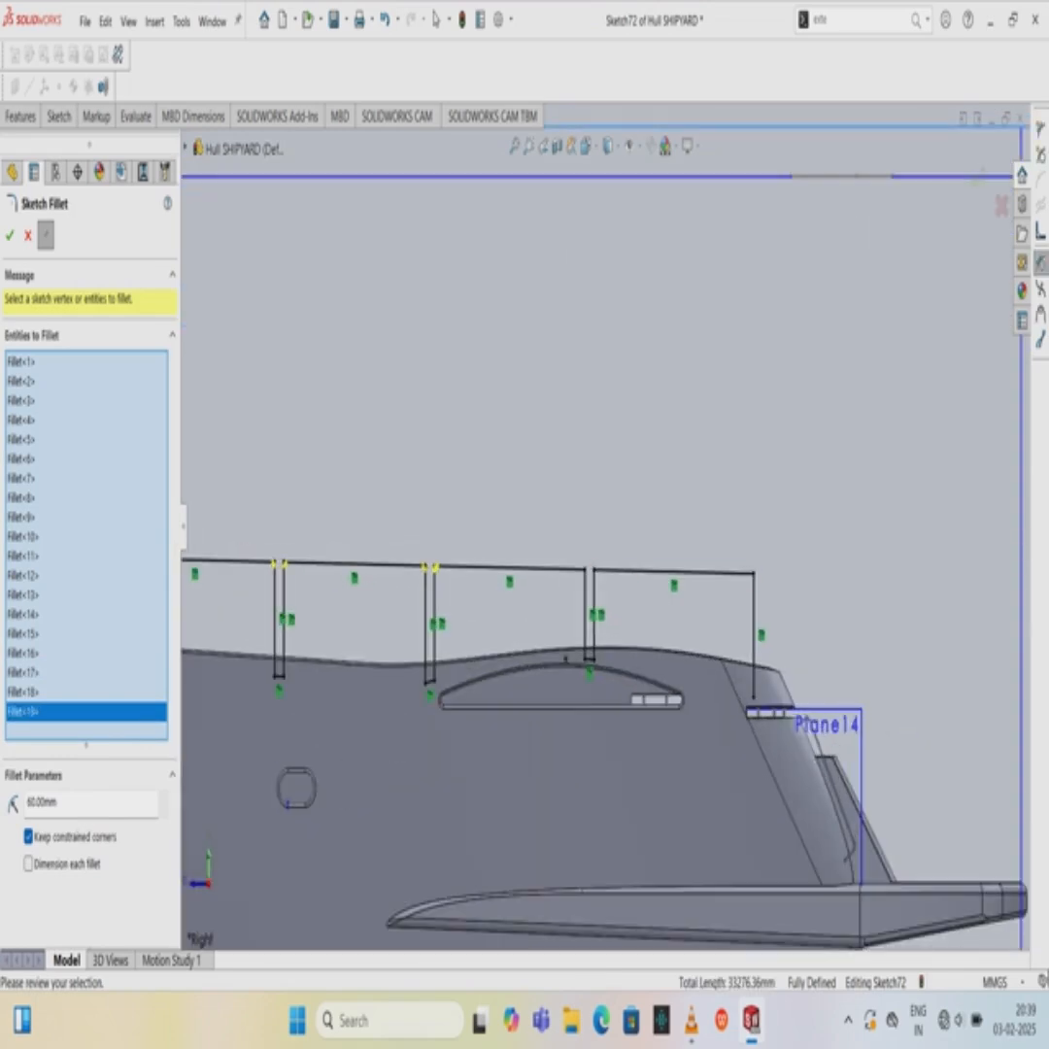
click(558, 568)
click(585, 574)
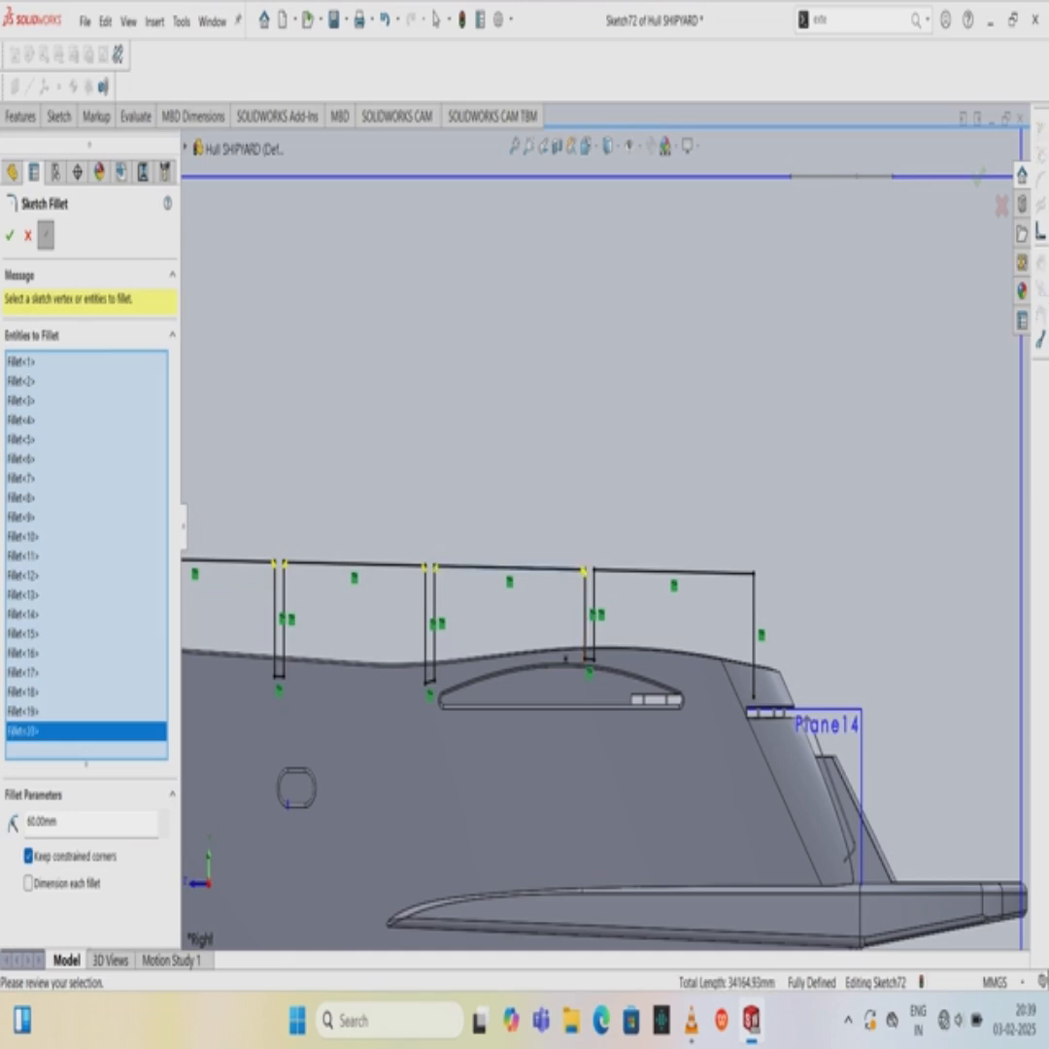
Add both upper corners of the last railing bay at the stern and apply the 60 mm Sketch Fillet.
click(594, 604)
click(618, 571)
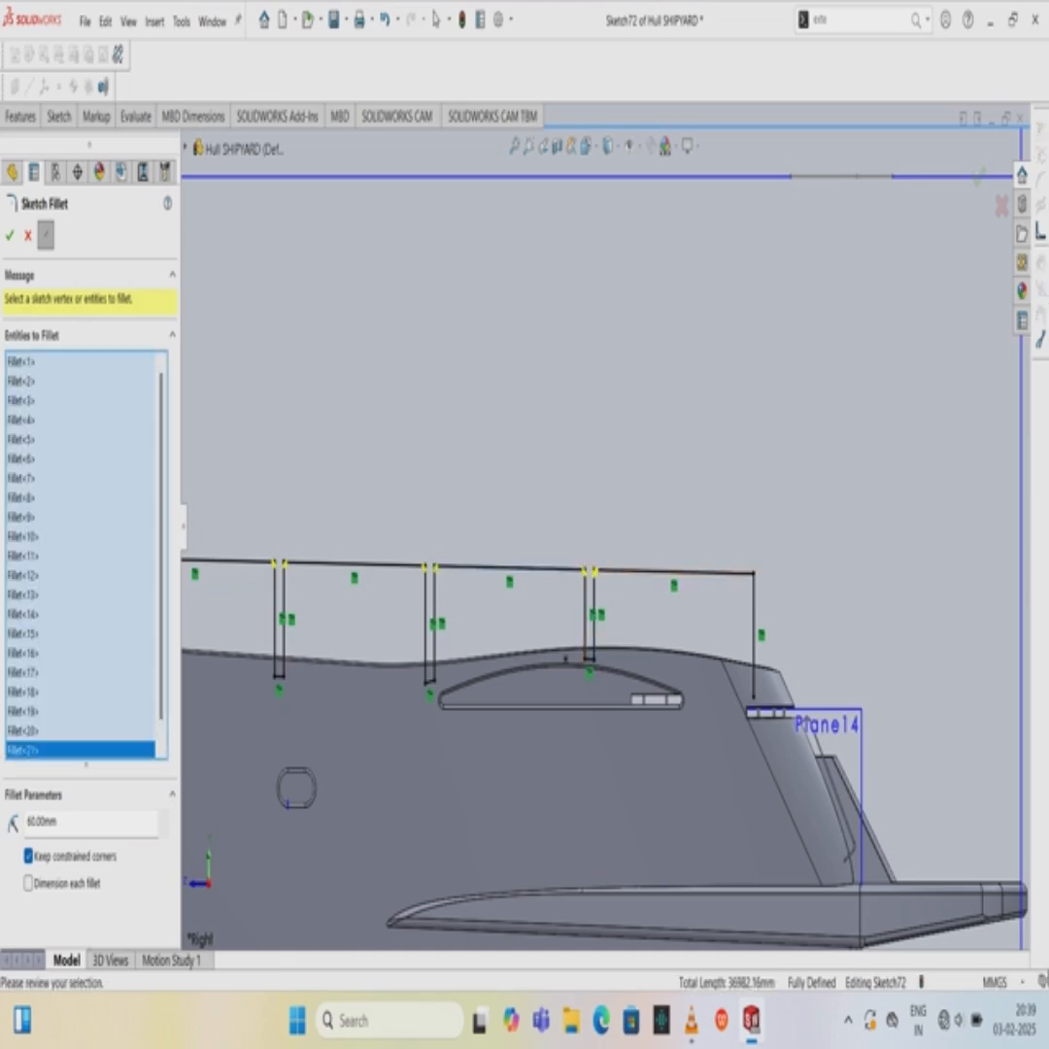
click(723, 573)
click(754, 597)
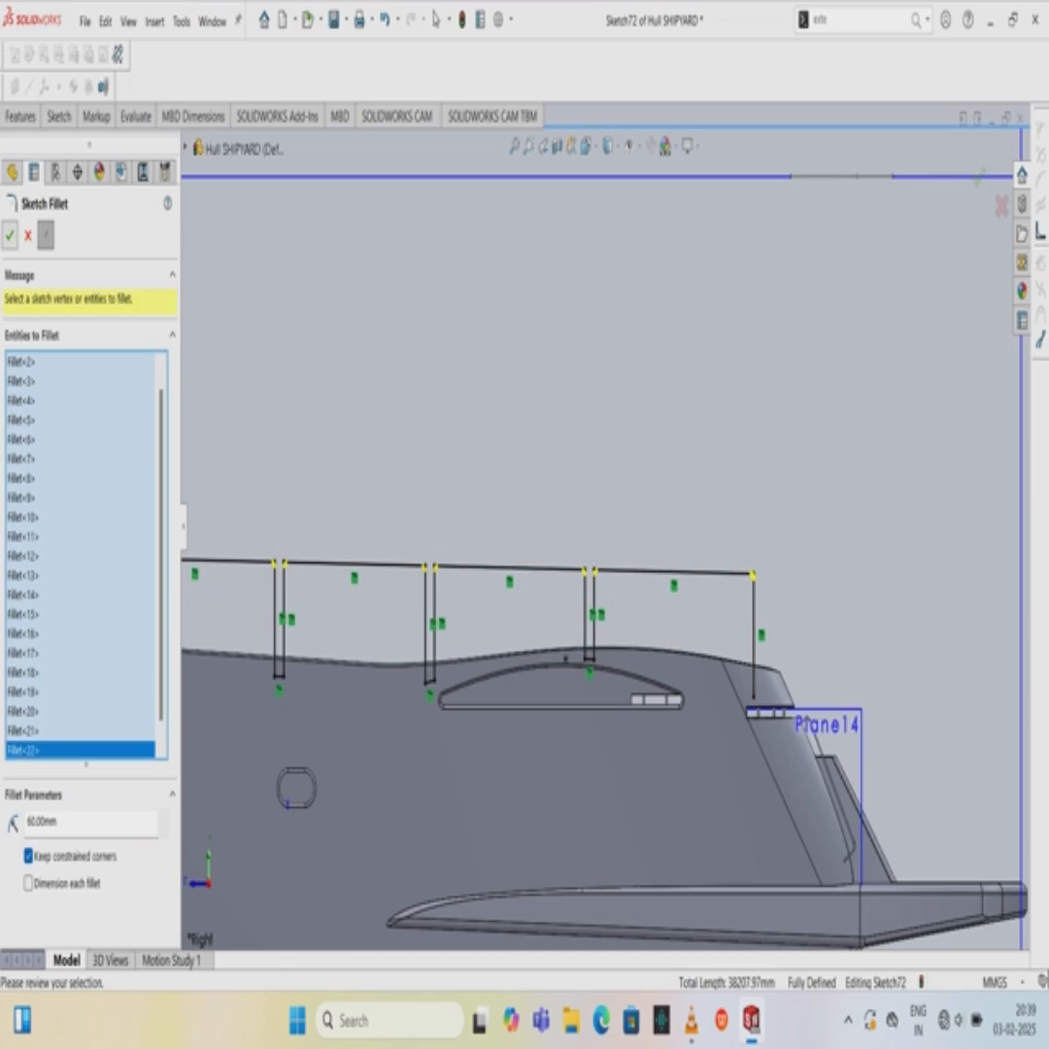
click(10, 234)
Exit the filleted railing sketch and return to editing the hull part.
scroll(631, 490, up, 4)
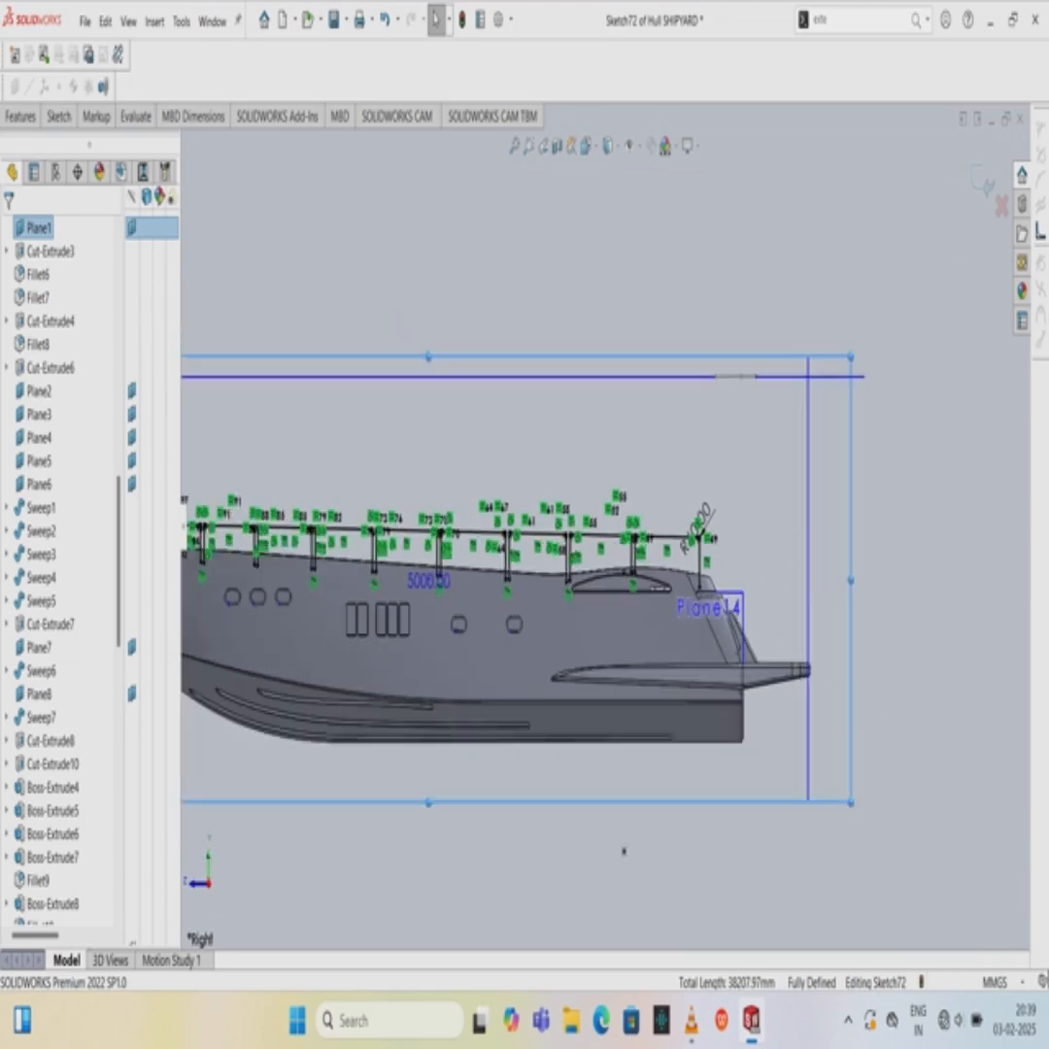
scroll(714, 526, up, 3)
scroll(715, 514, down, 1)
middle_drag(715, 514, 621, 607)
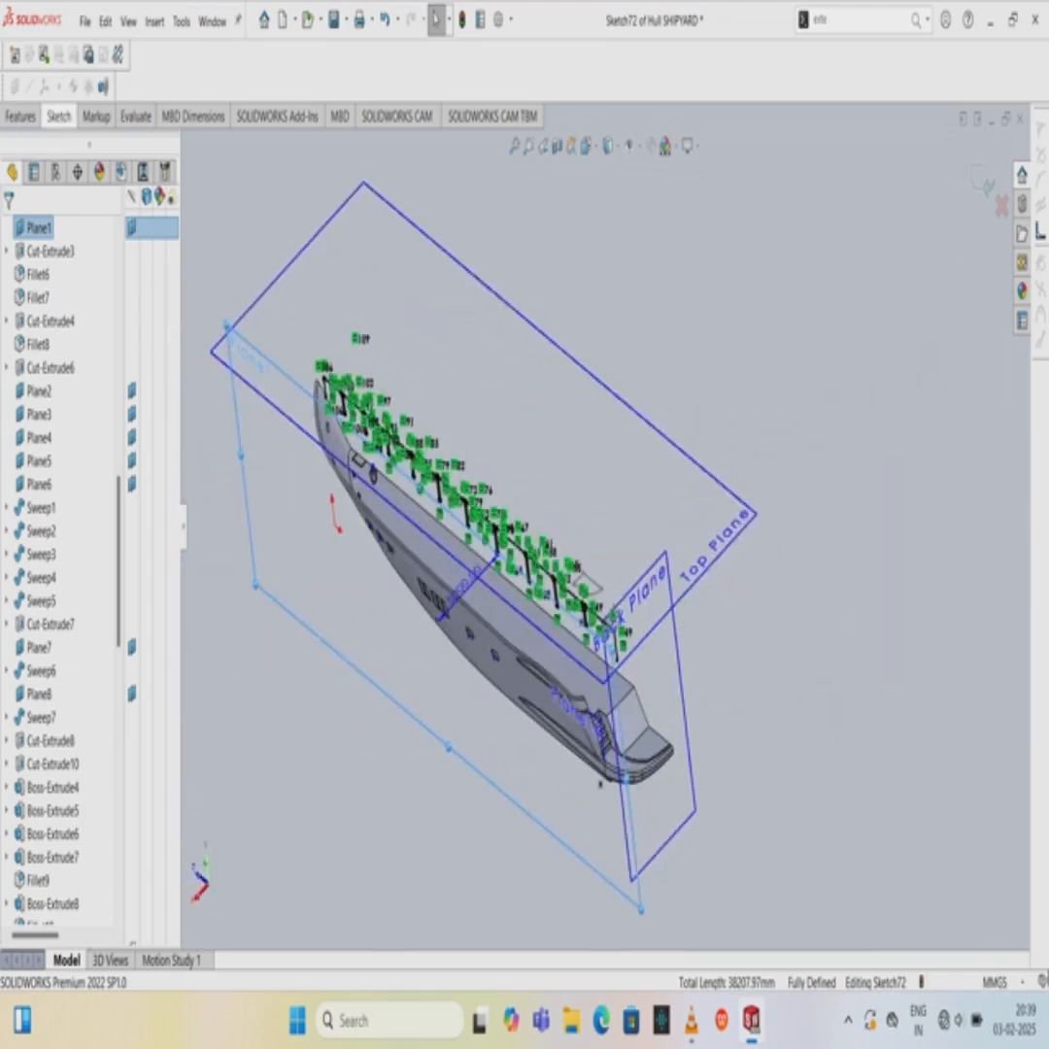
click(59, 115)
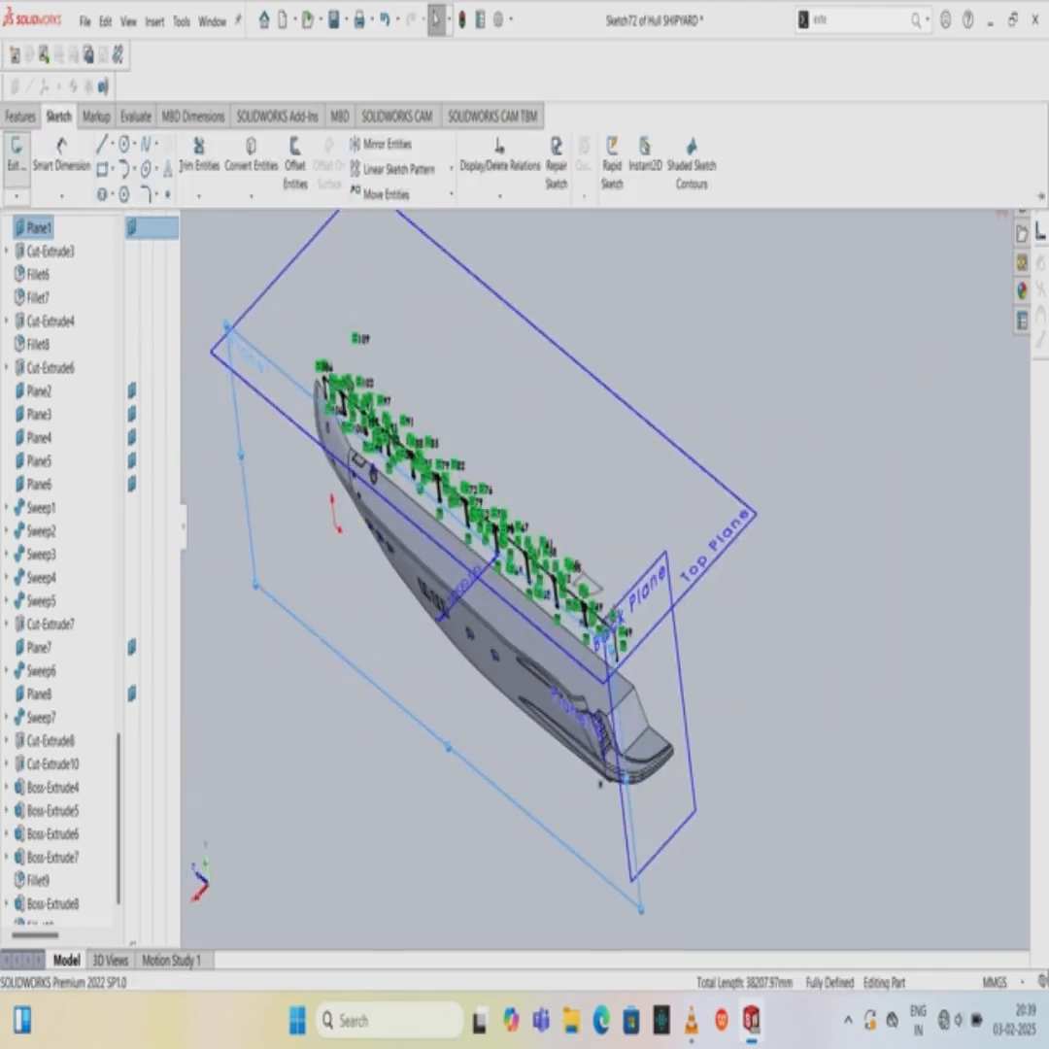
click(17, 156)
scroll(403, 497, up, 2)
scroll(403, 497, down, 3)
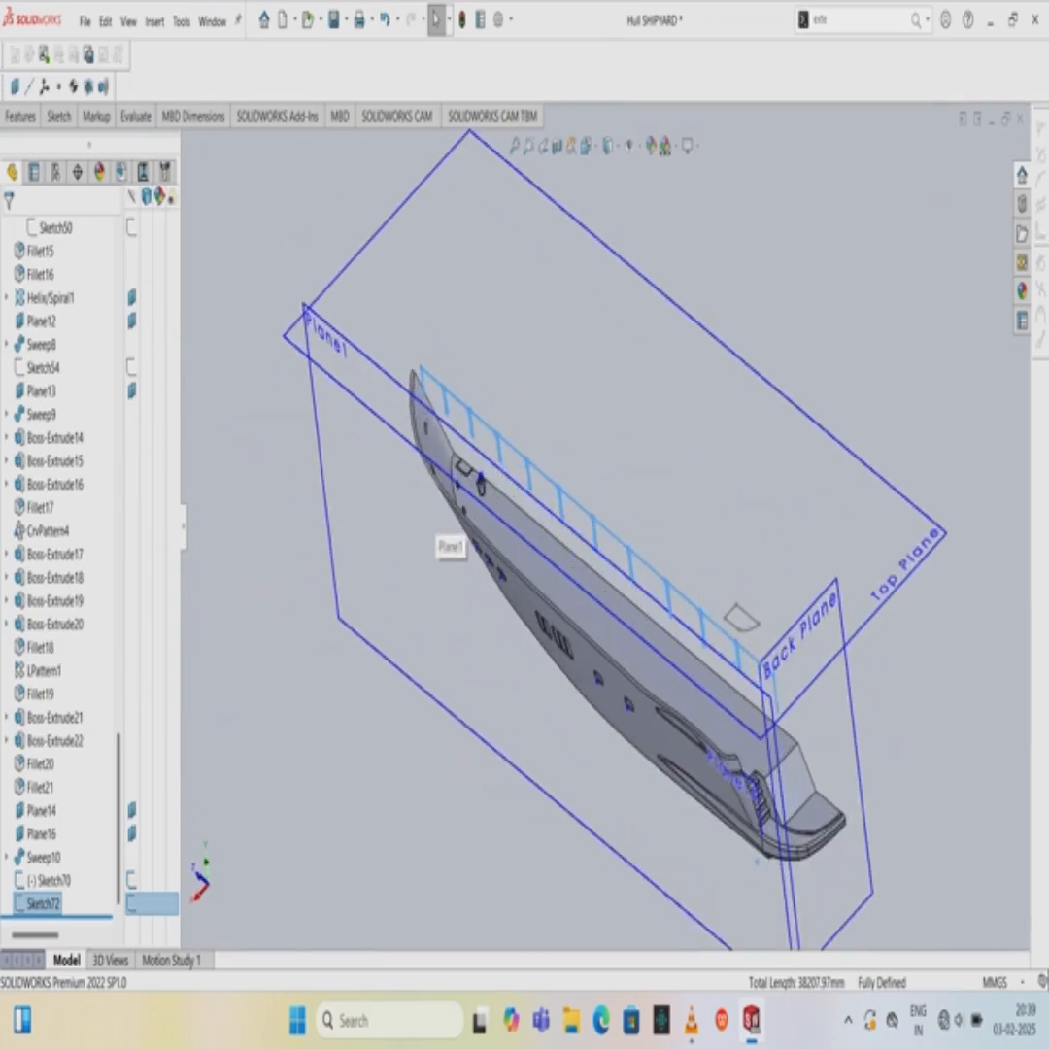